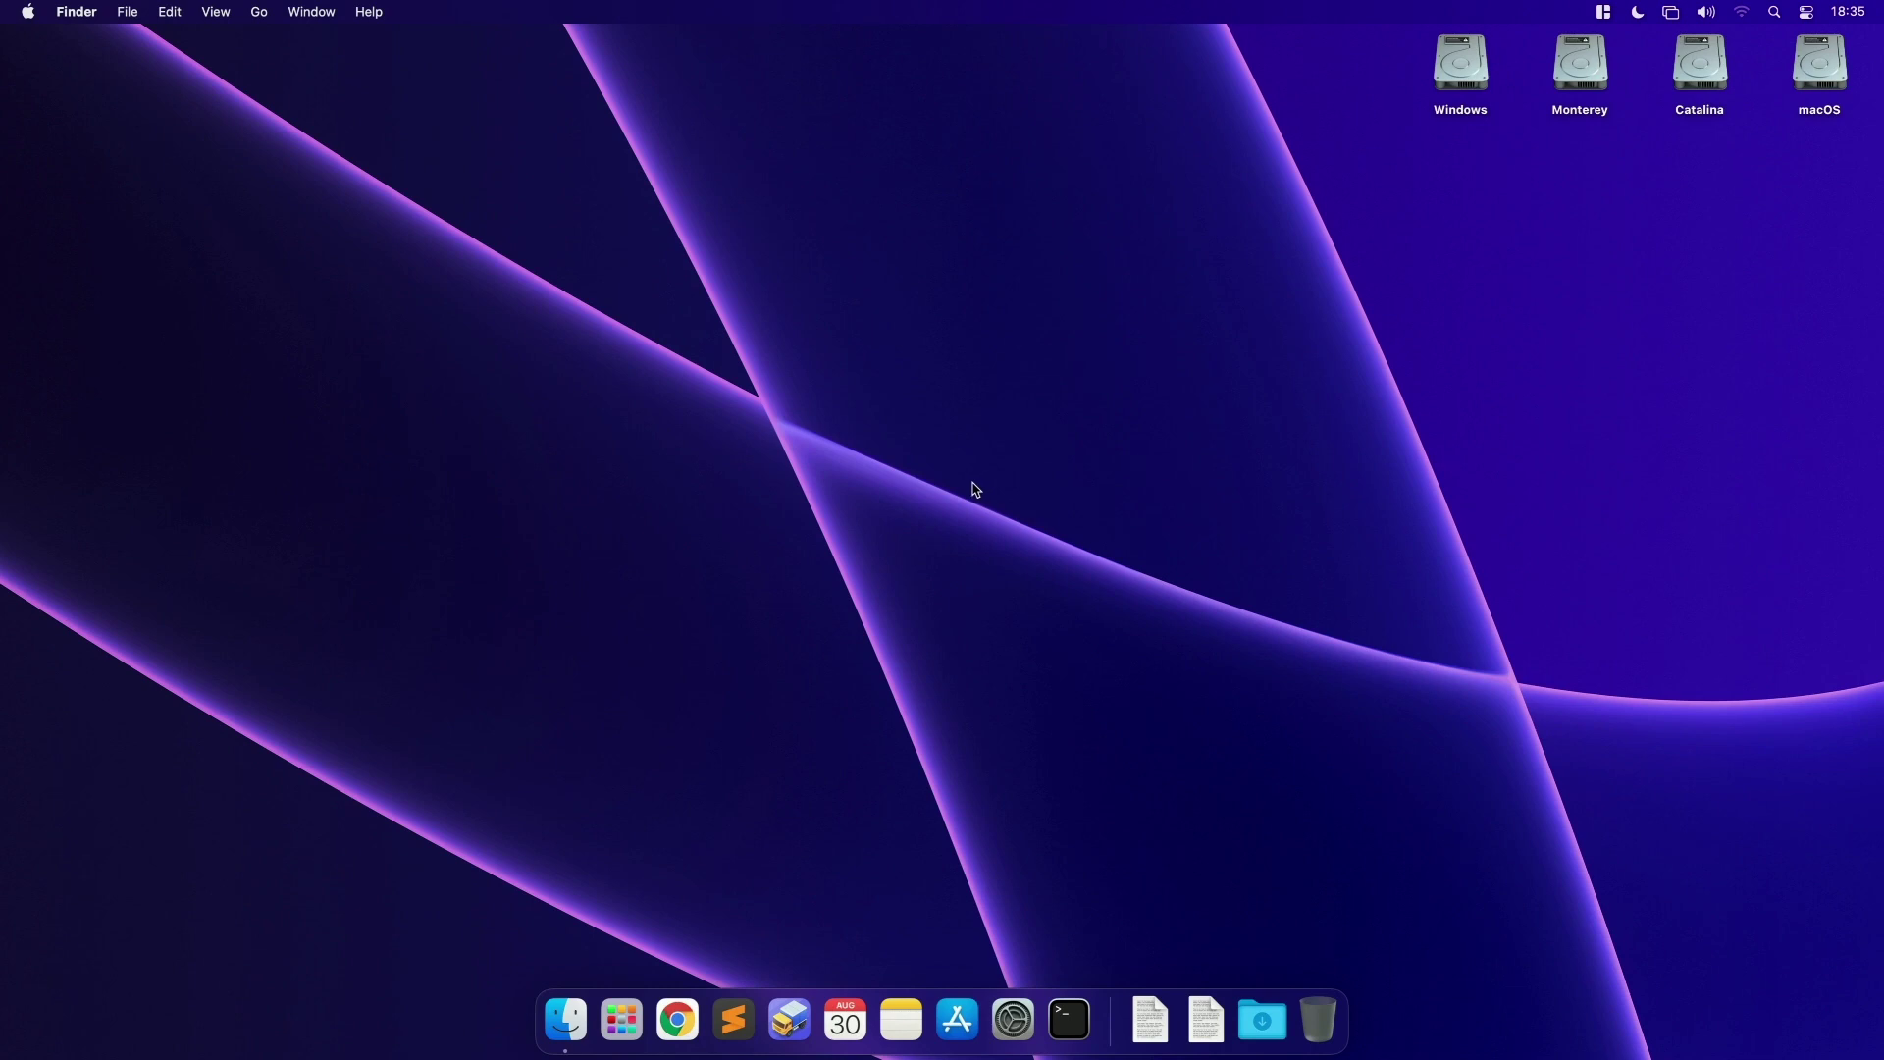
Step: Load Apple's HT211683 'How to get old versions of macOS' page in Chrome and scroll down it
left_click(677, 1021)
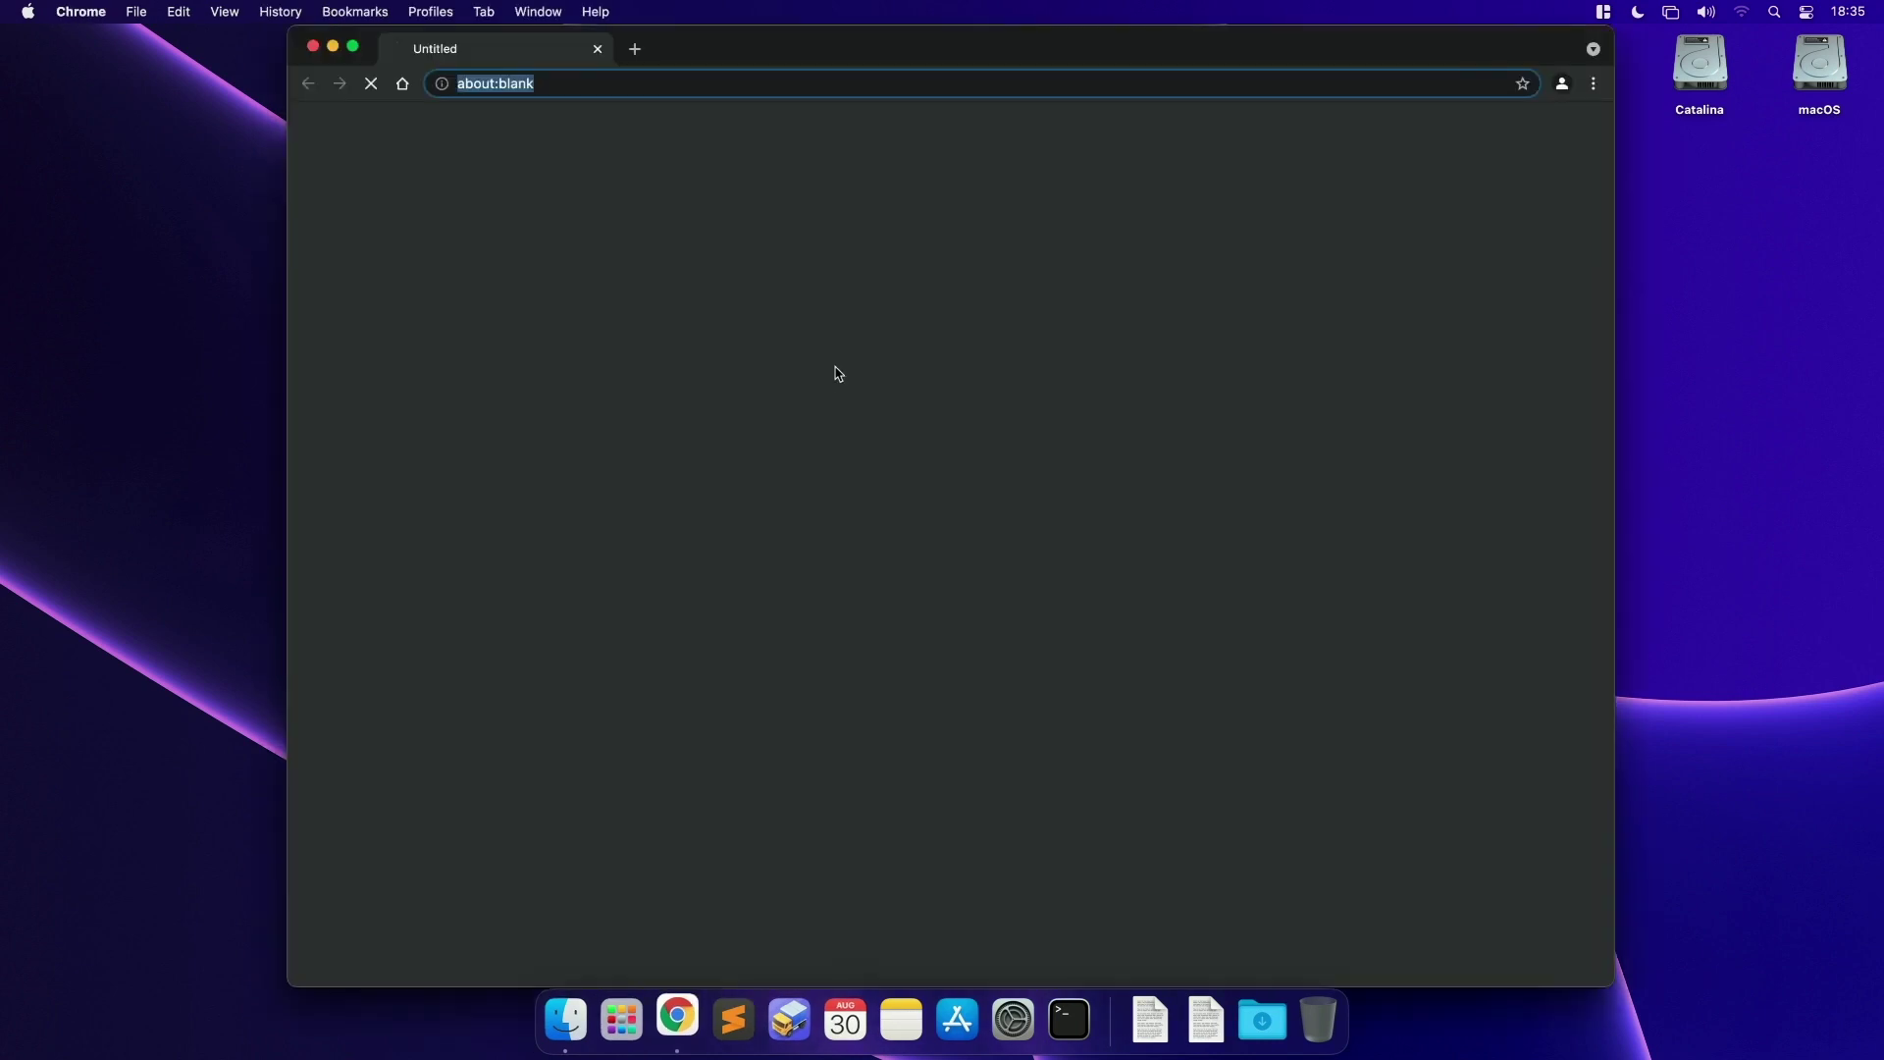
type("https://support.apple.com/en-us/HT211683")
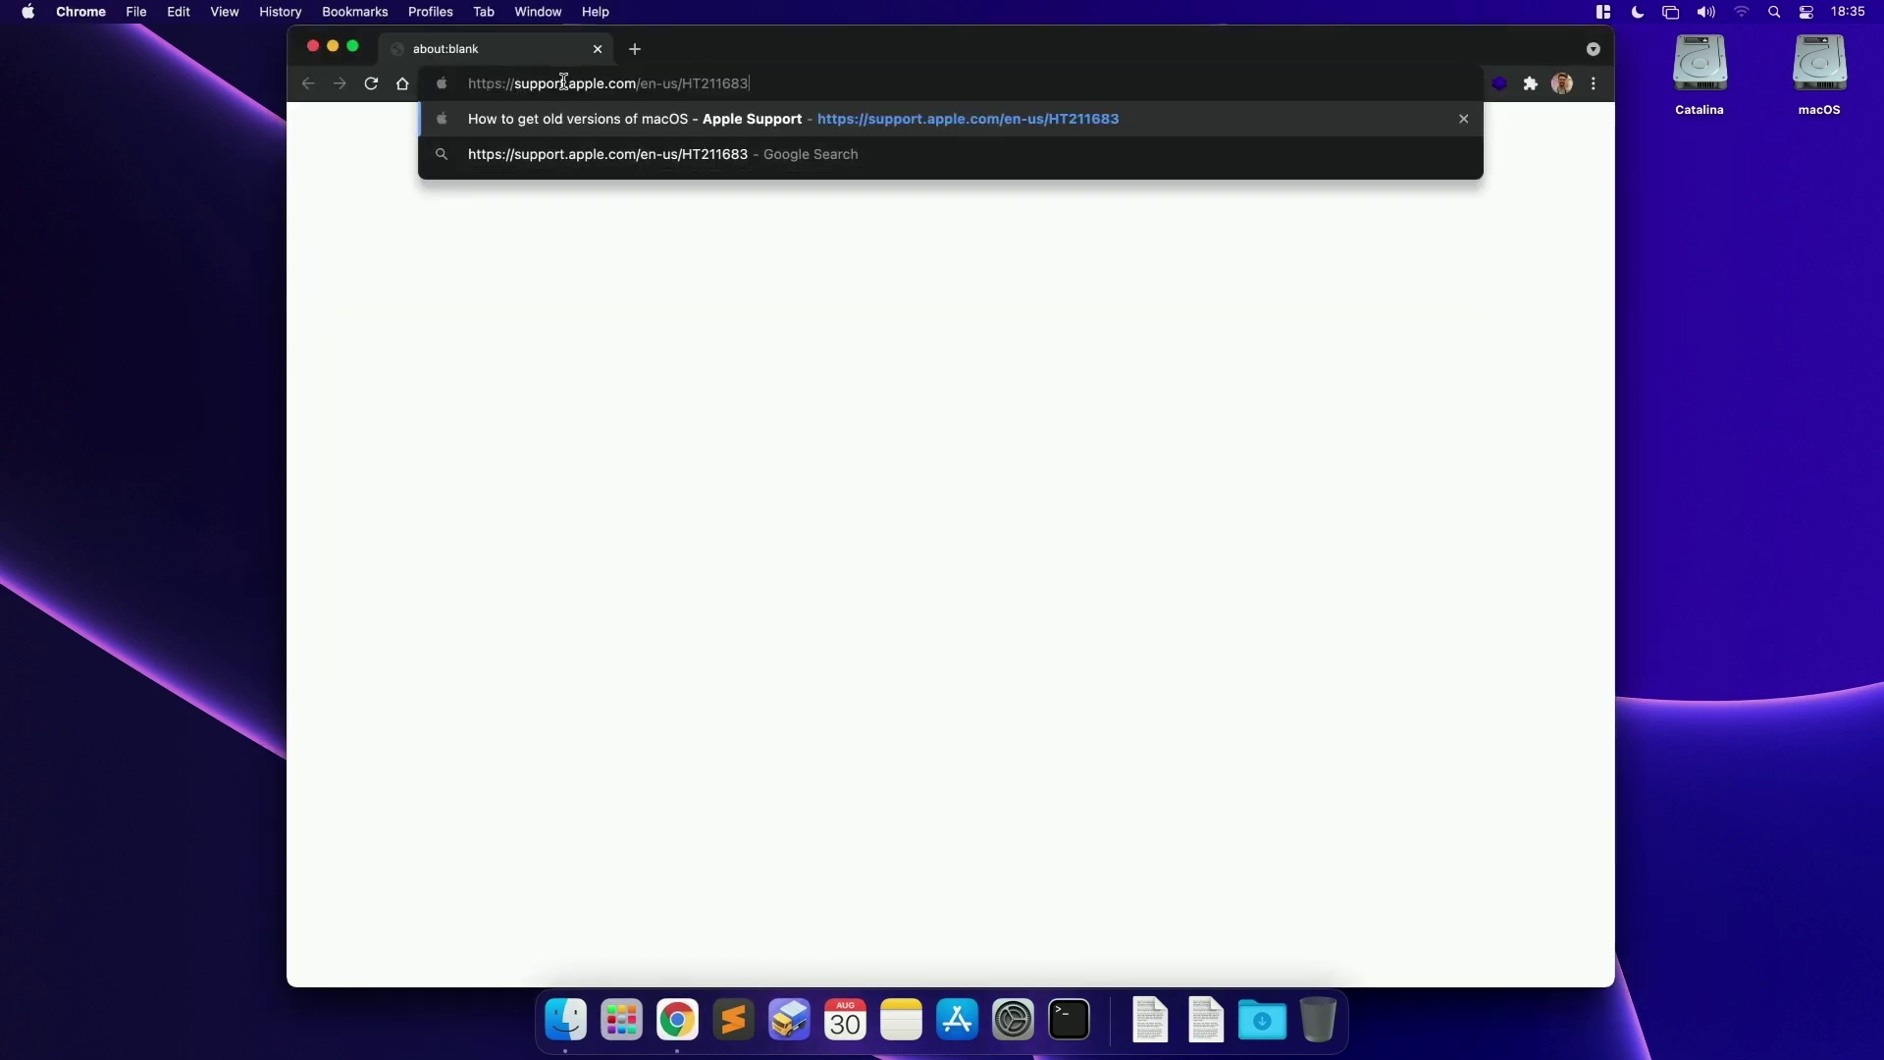
key("Return")
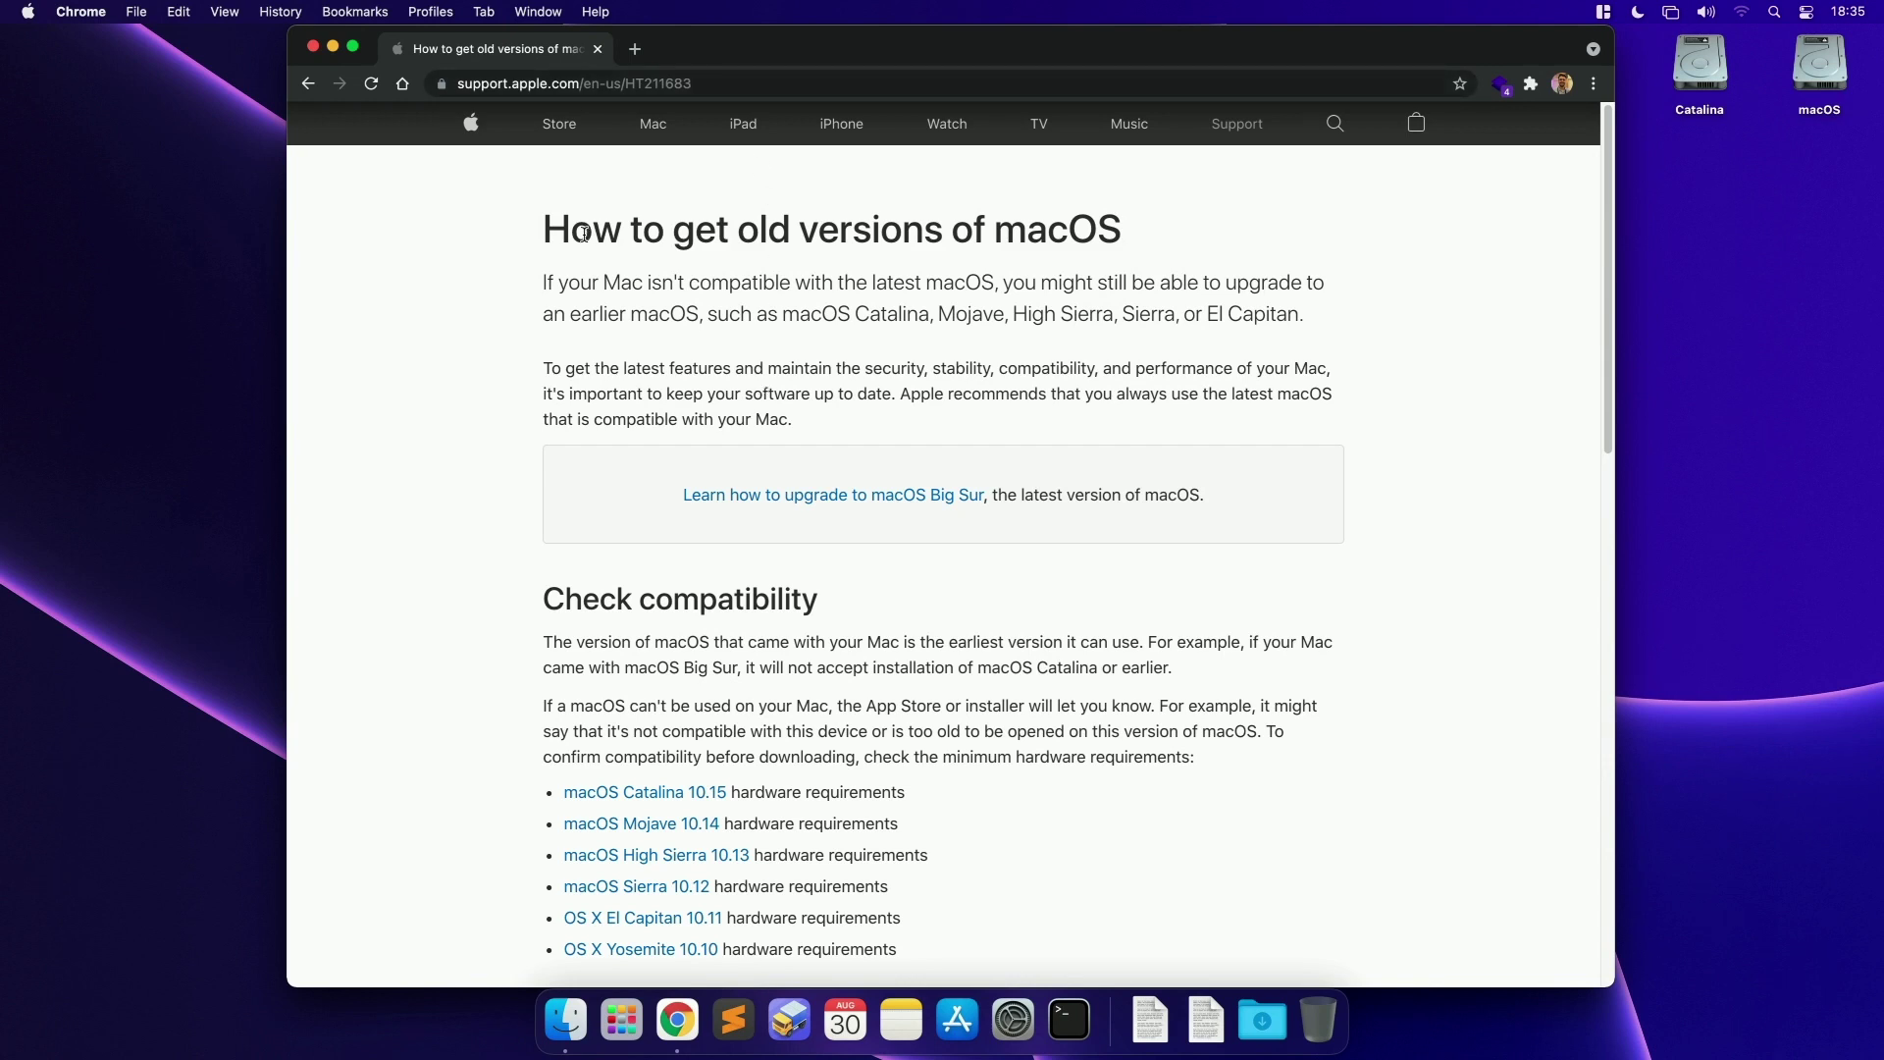
left_click_drag(548, 232, 1118, 235)
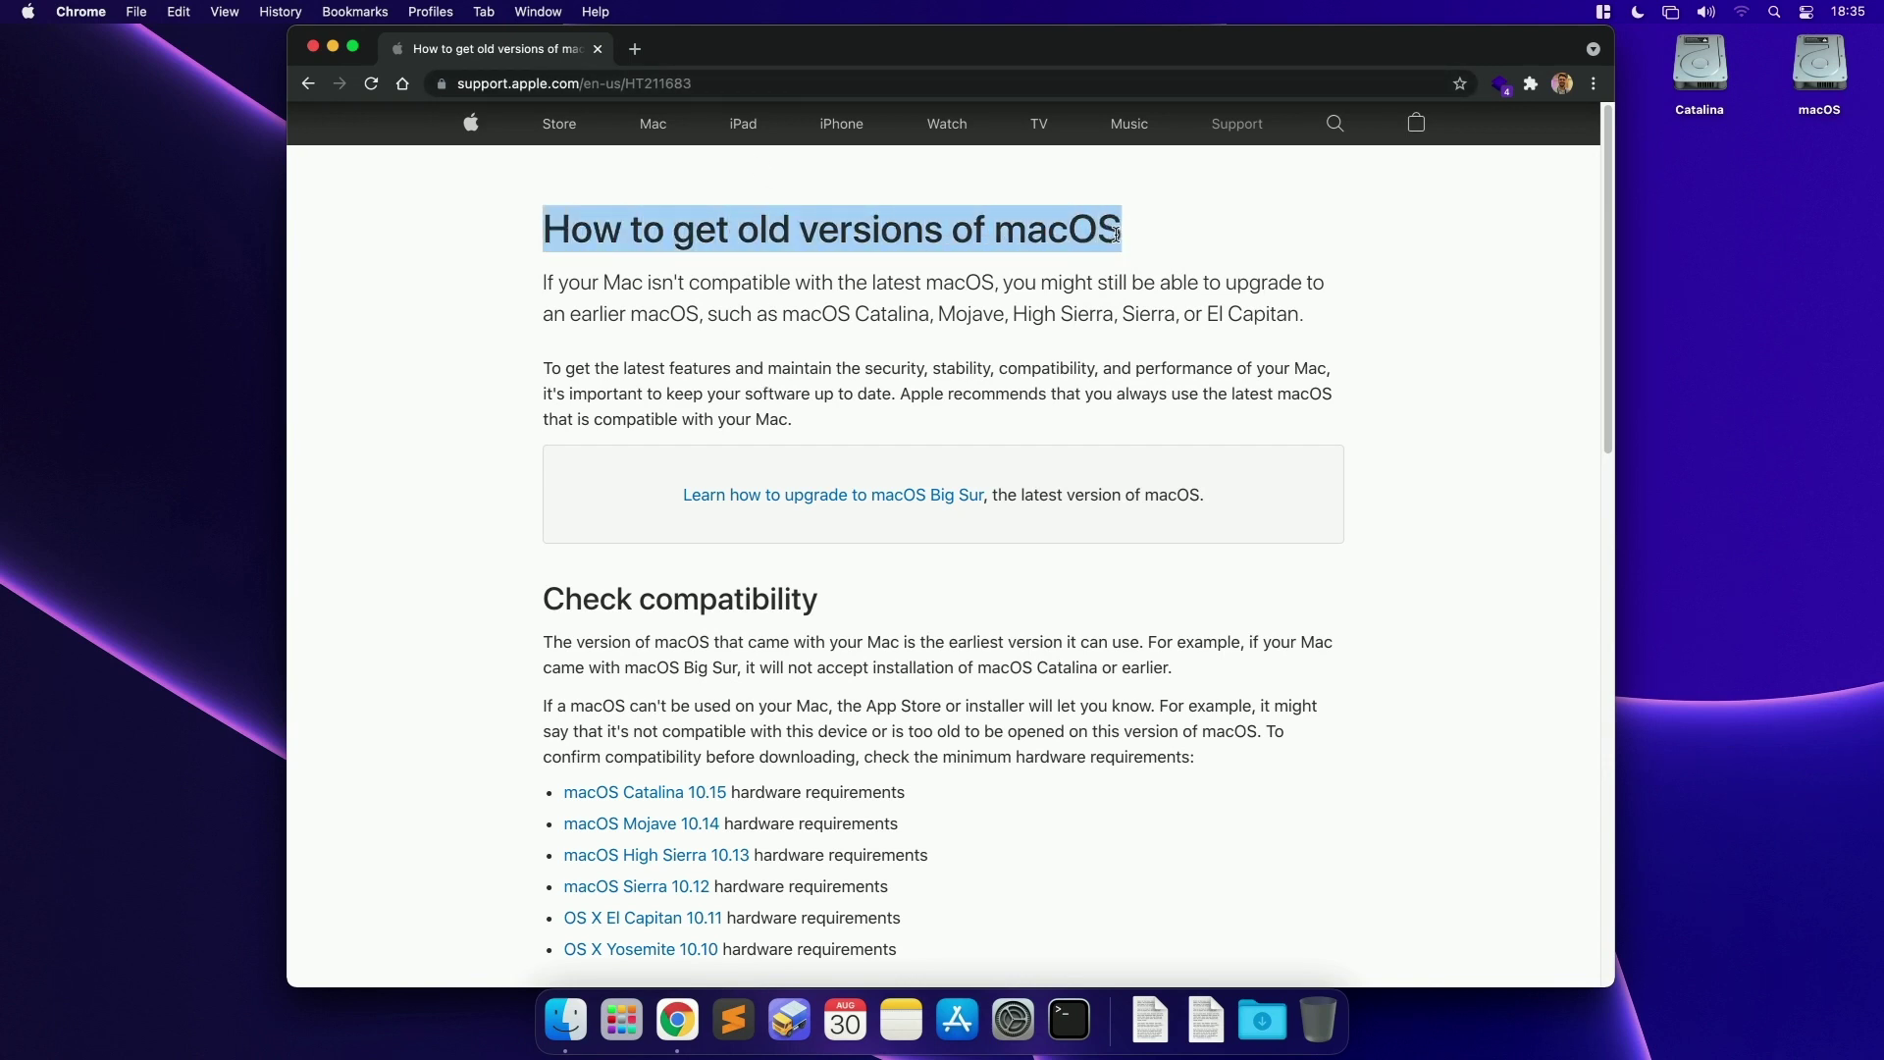
left_click(748, 237)
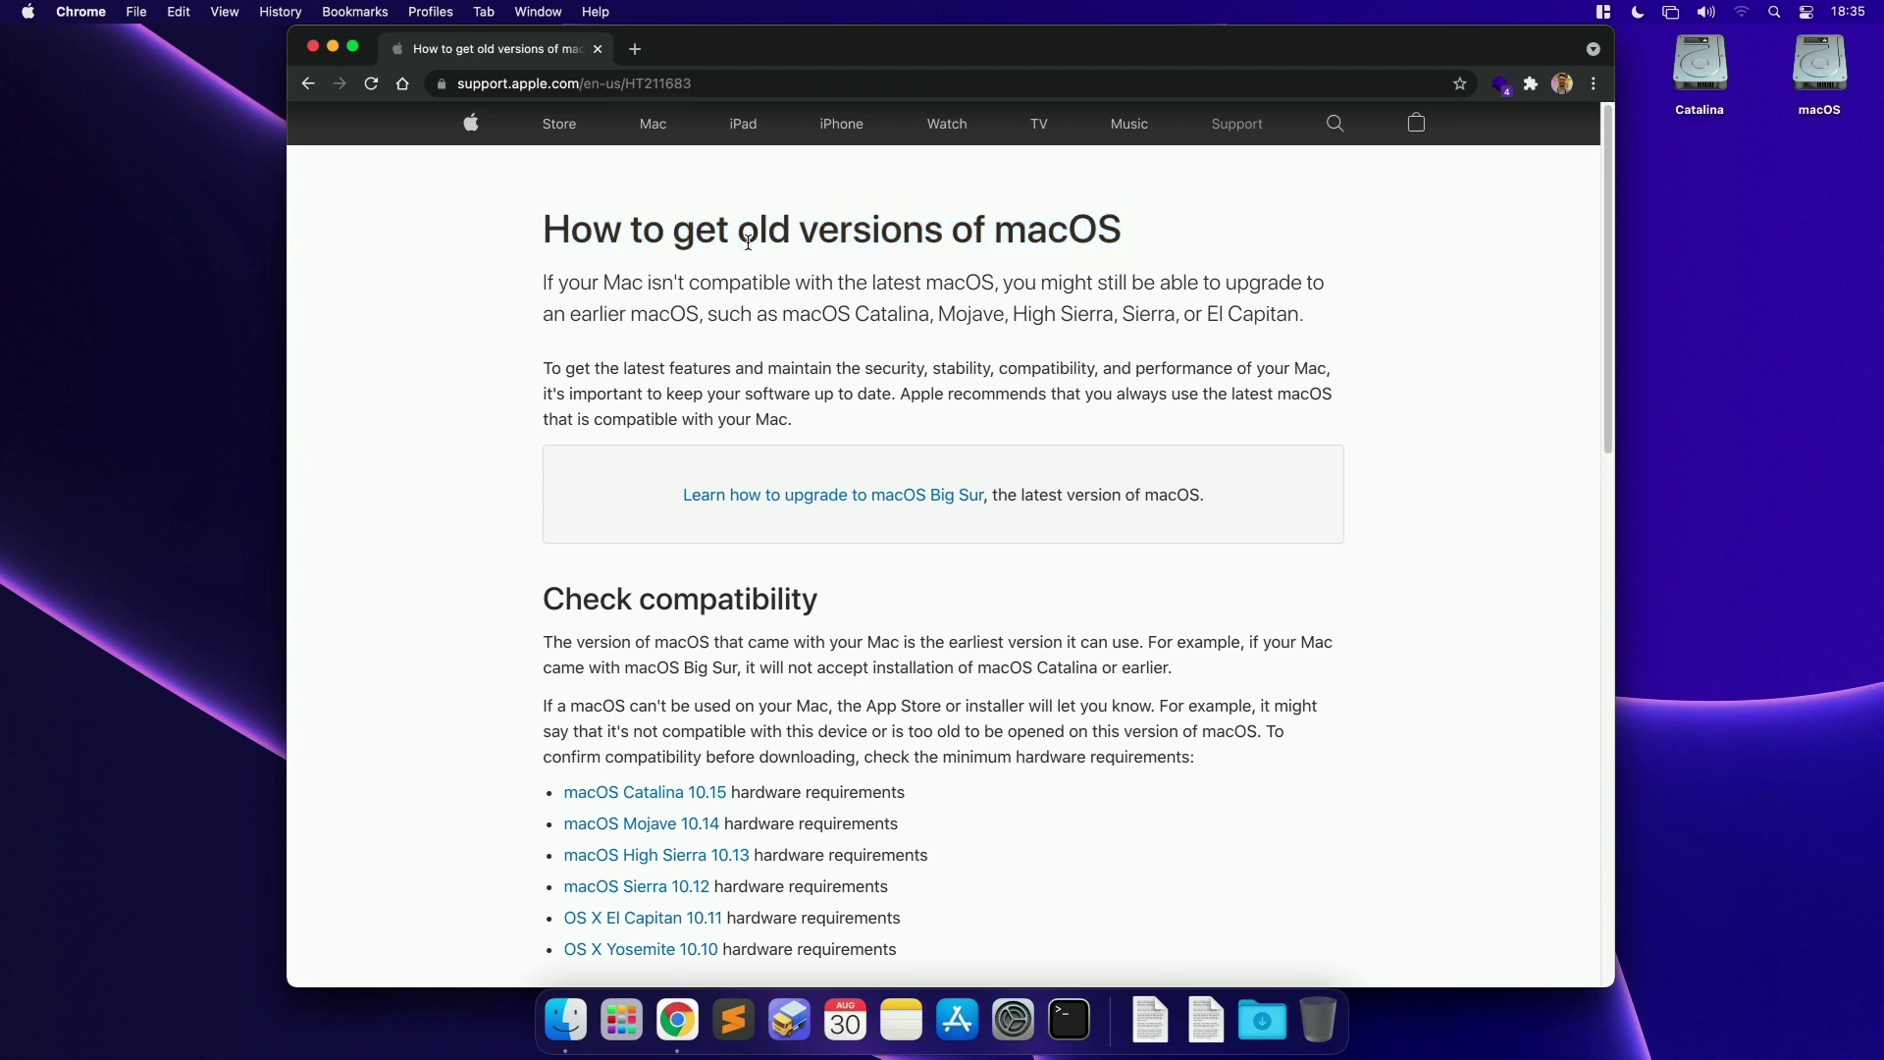
scroll(938, 430, "down", 1)
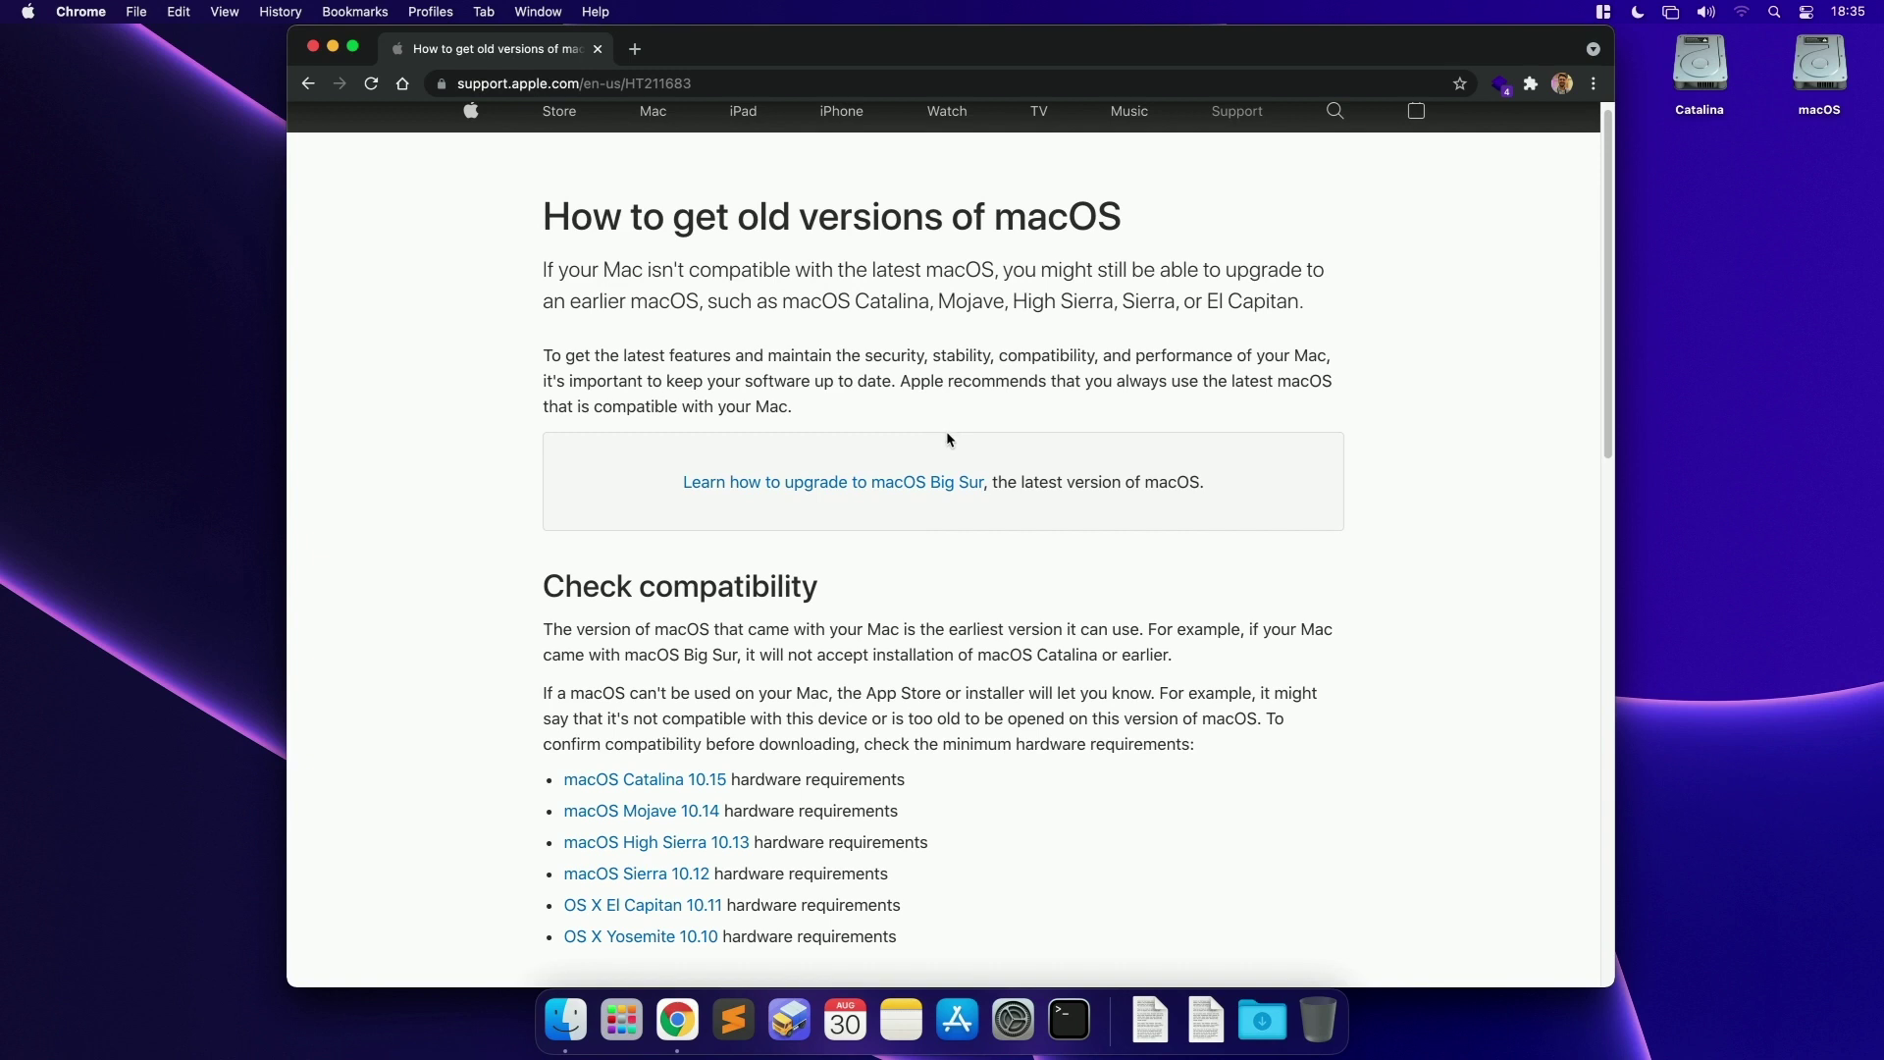
scroll(946, 432, "down", 1)
left_click(219, 271)
left_click(27, 12)
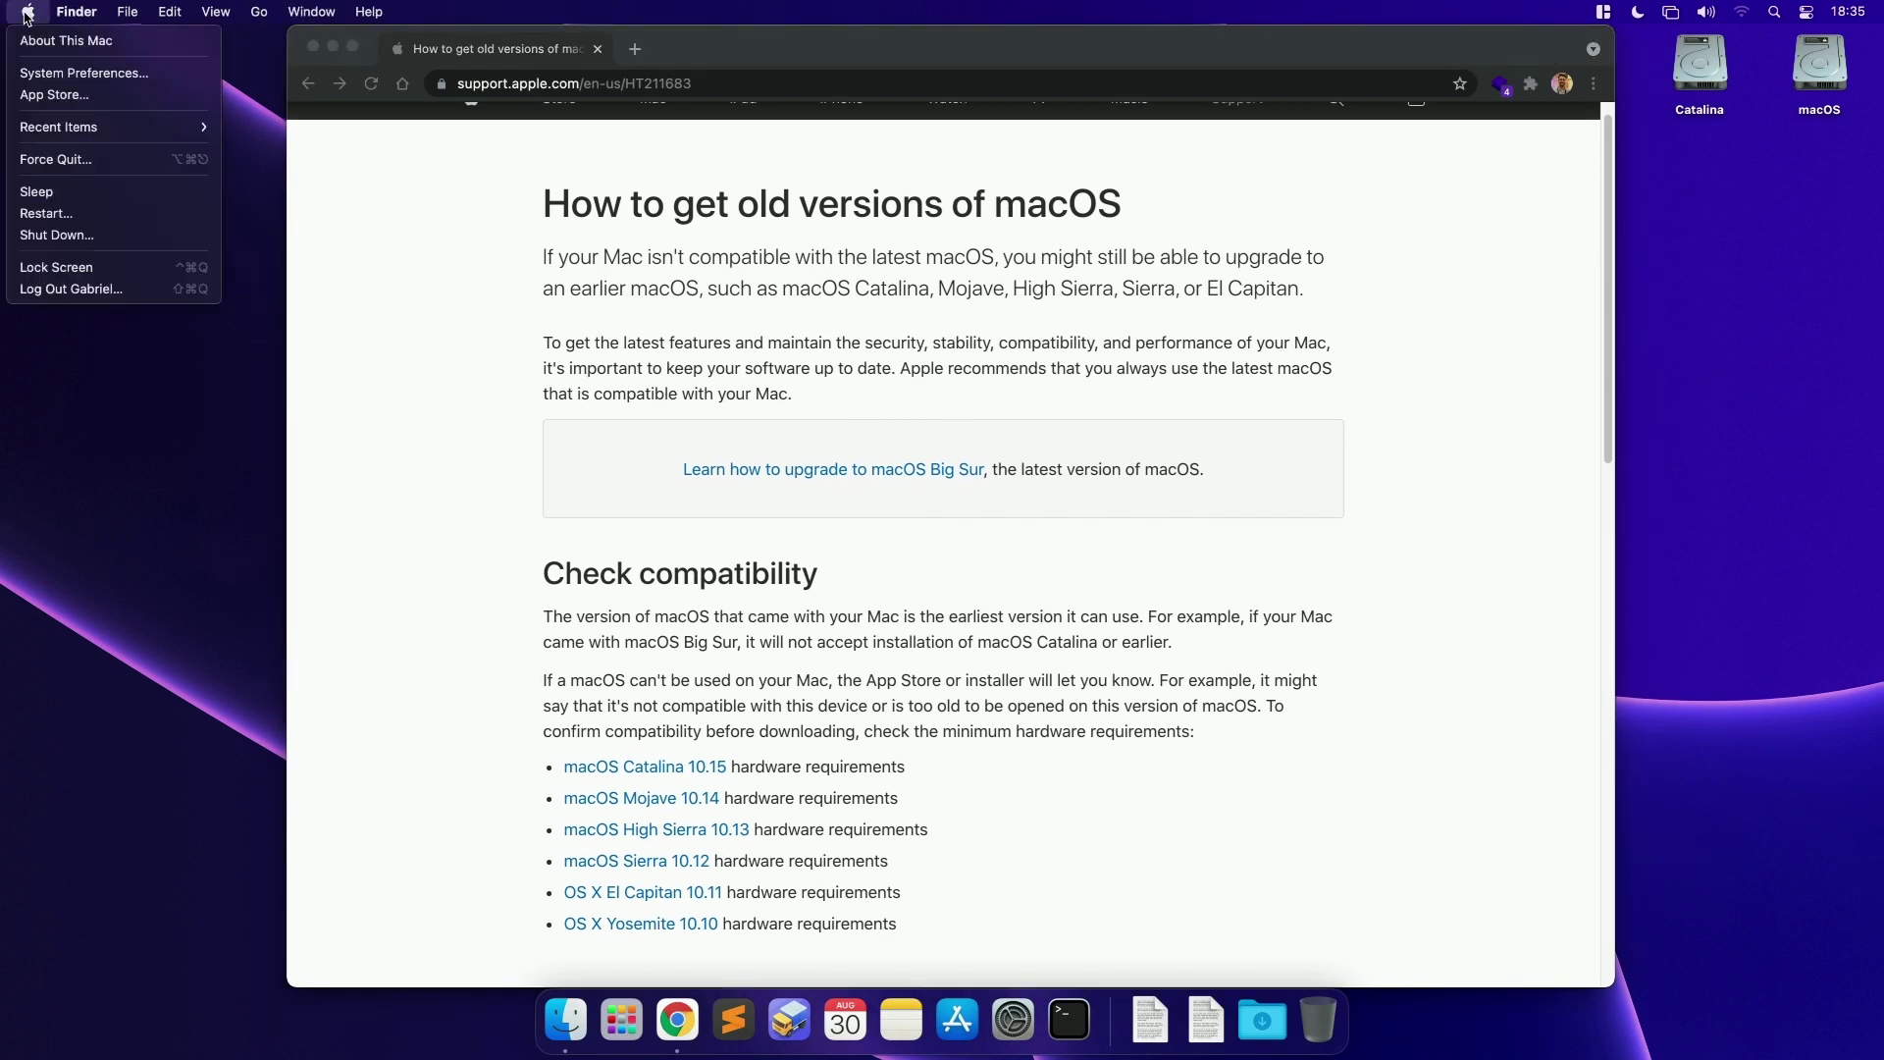
left_click(66, 40)
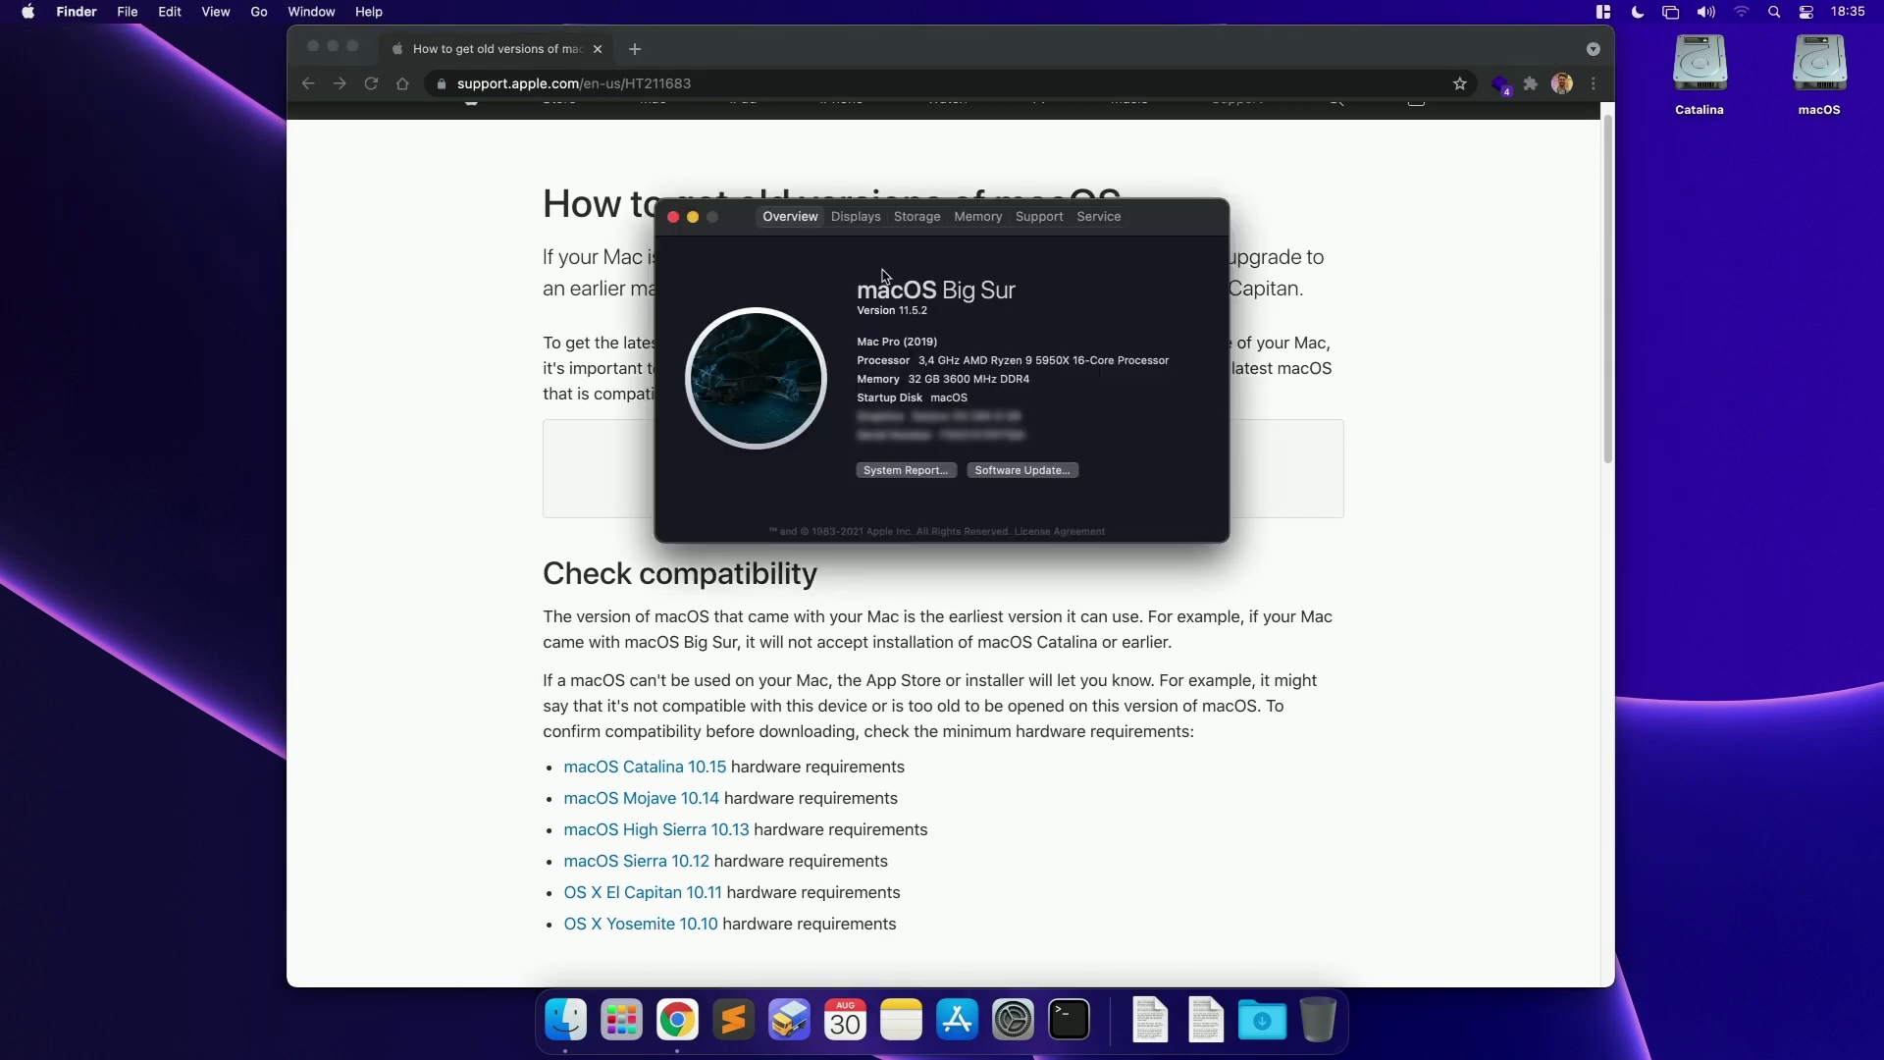
left_click(925, 312)
double_click(954, 311)
left_click_drag(905, 310, 930, 308)
key("super+w")
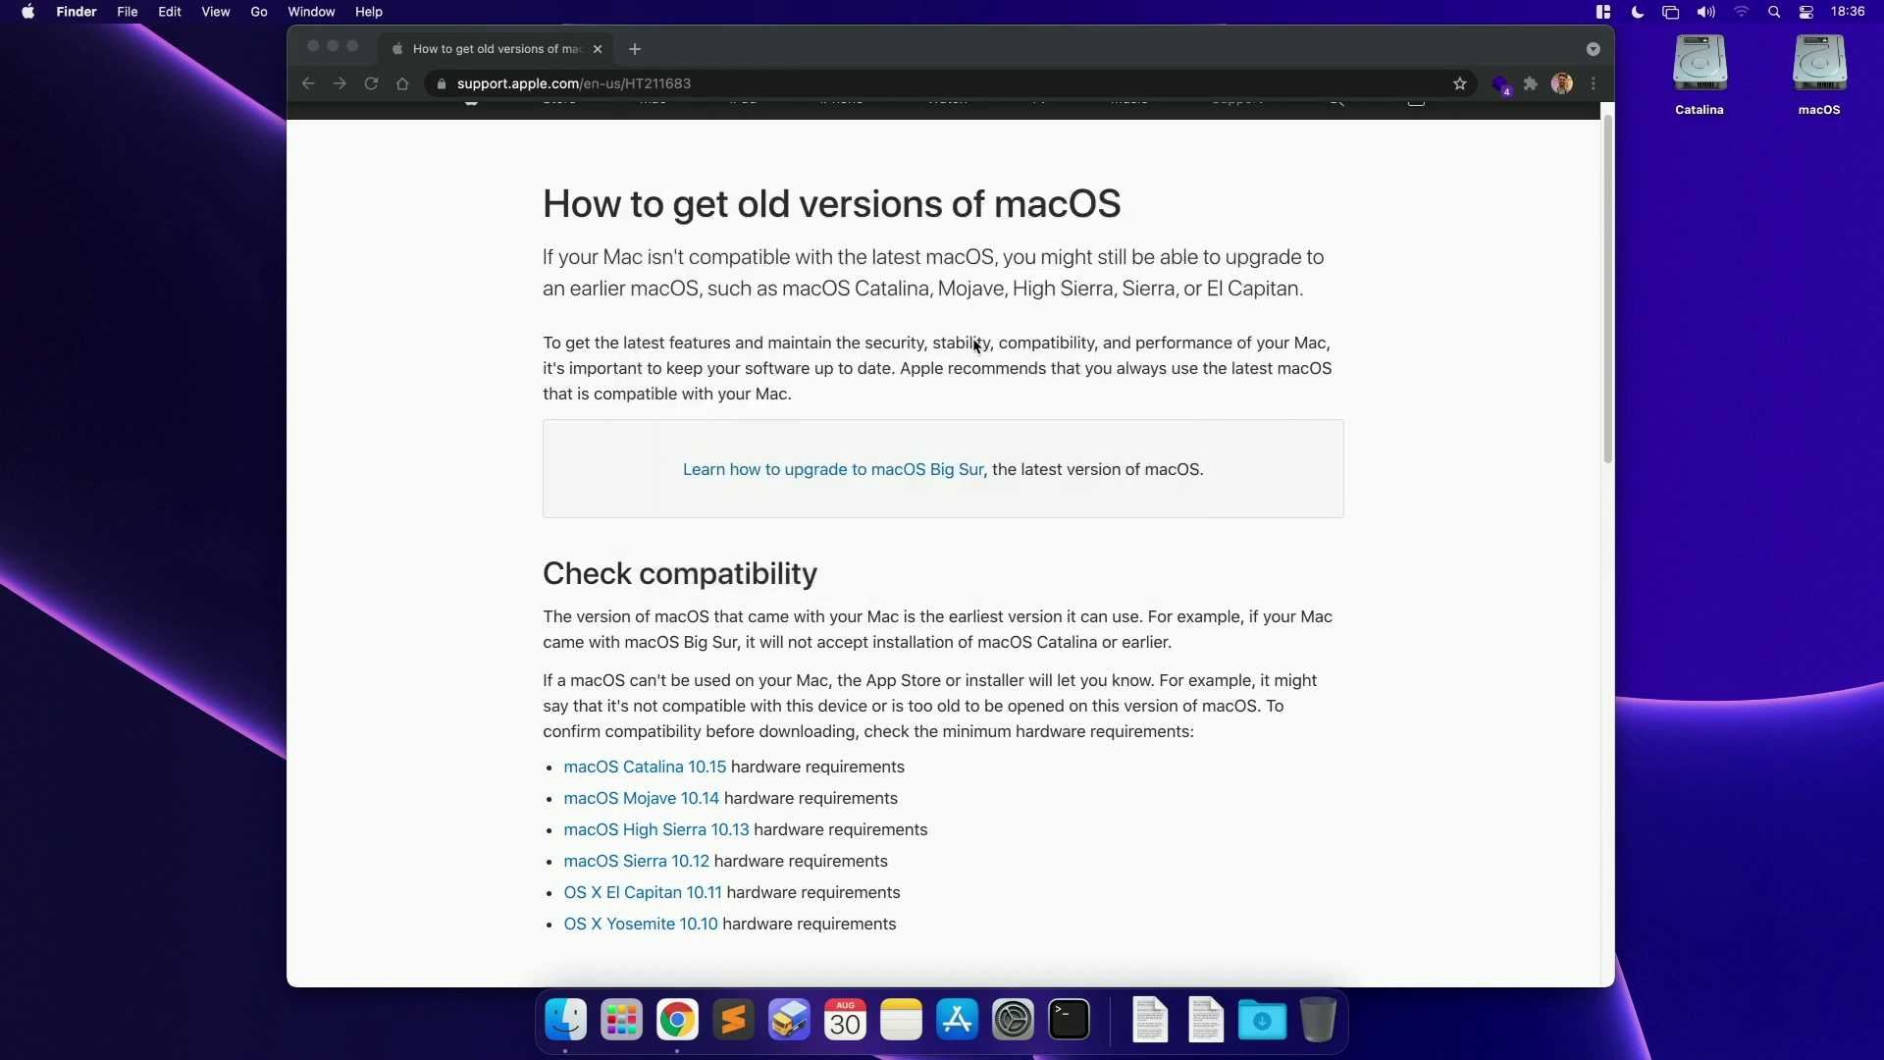
Step: Scroll to the Safari download section and move the Chrome window to the left
scroll(719, 459, "down", 8)
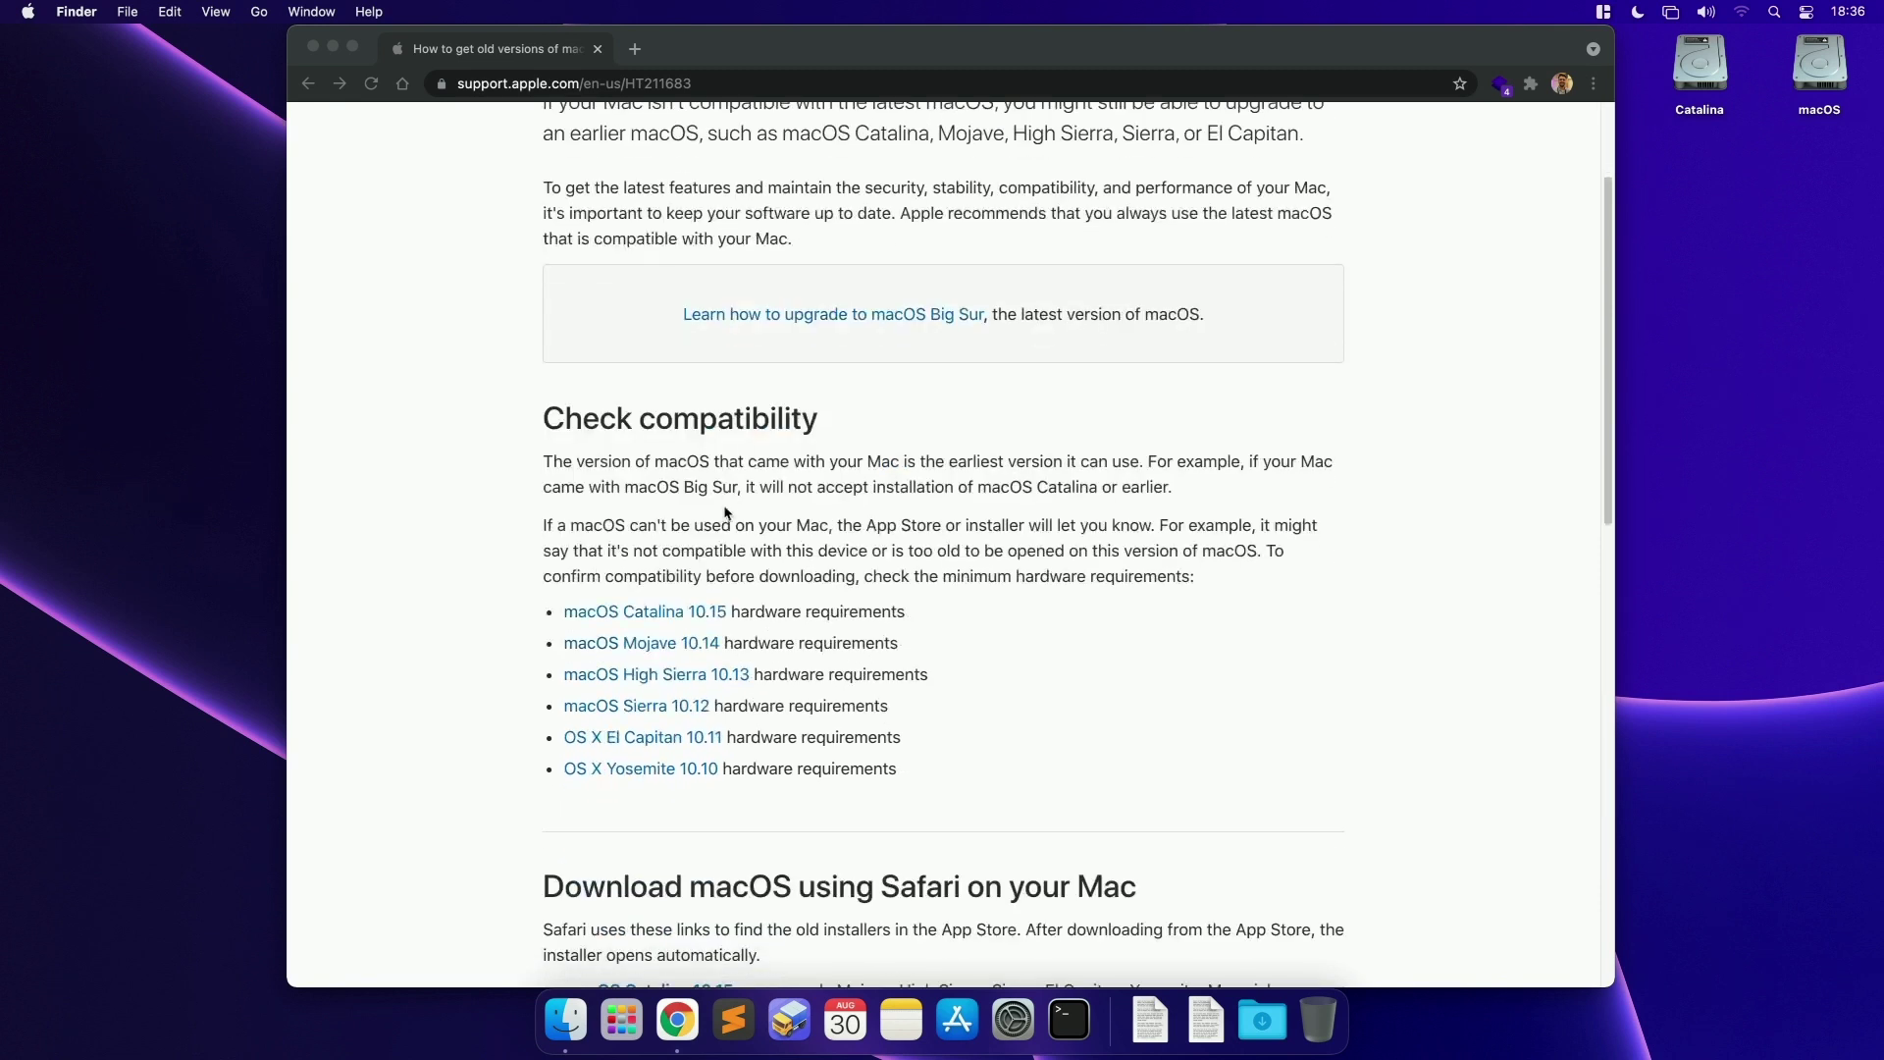
scroll(739, 446, "up", 2)
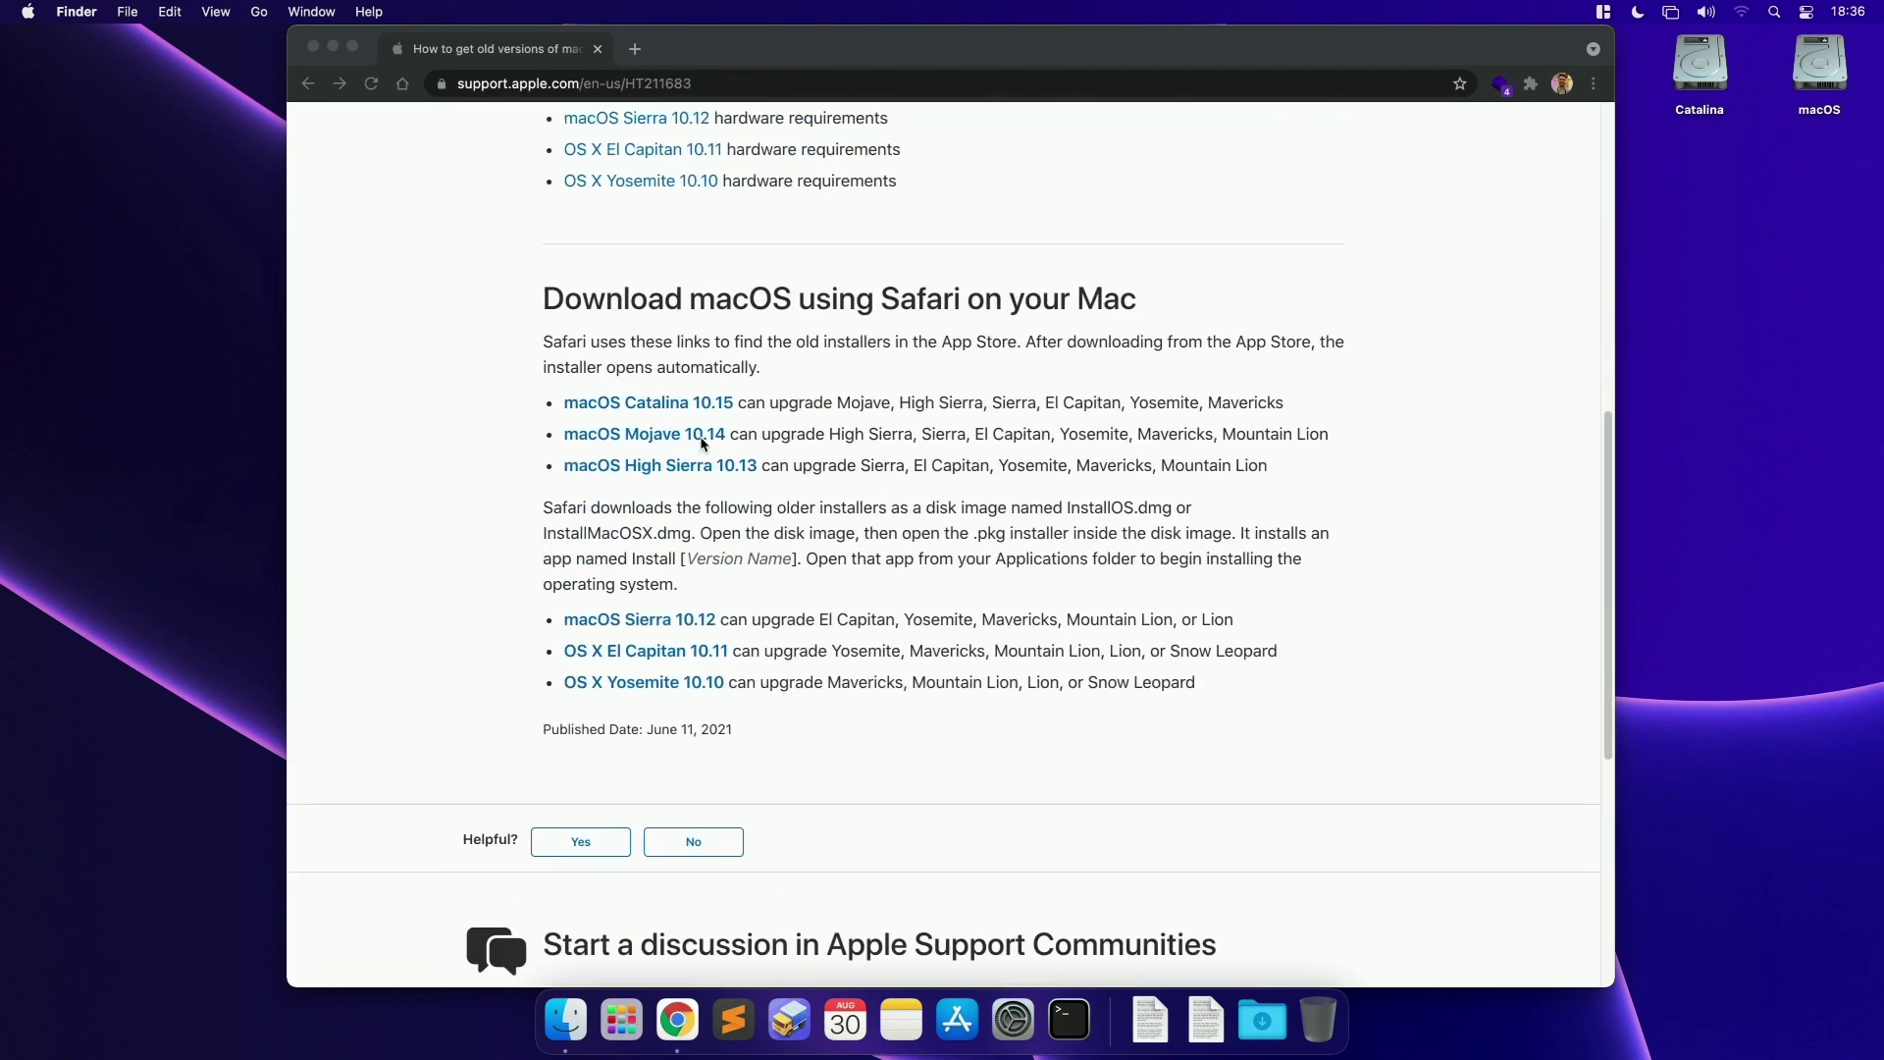
left_click(616, 347)
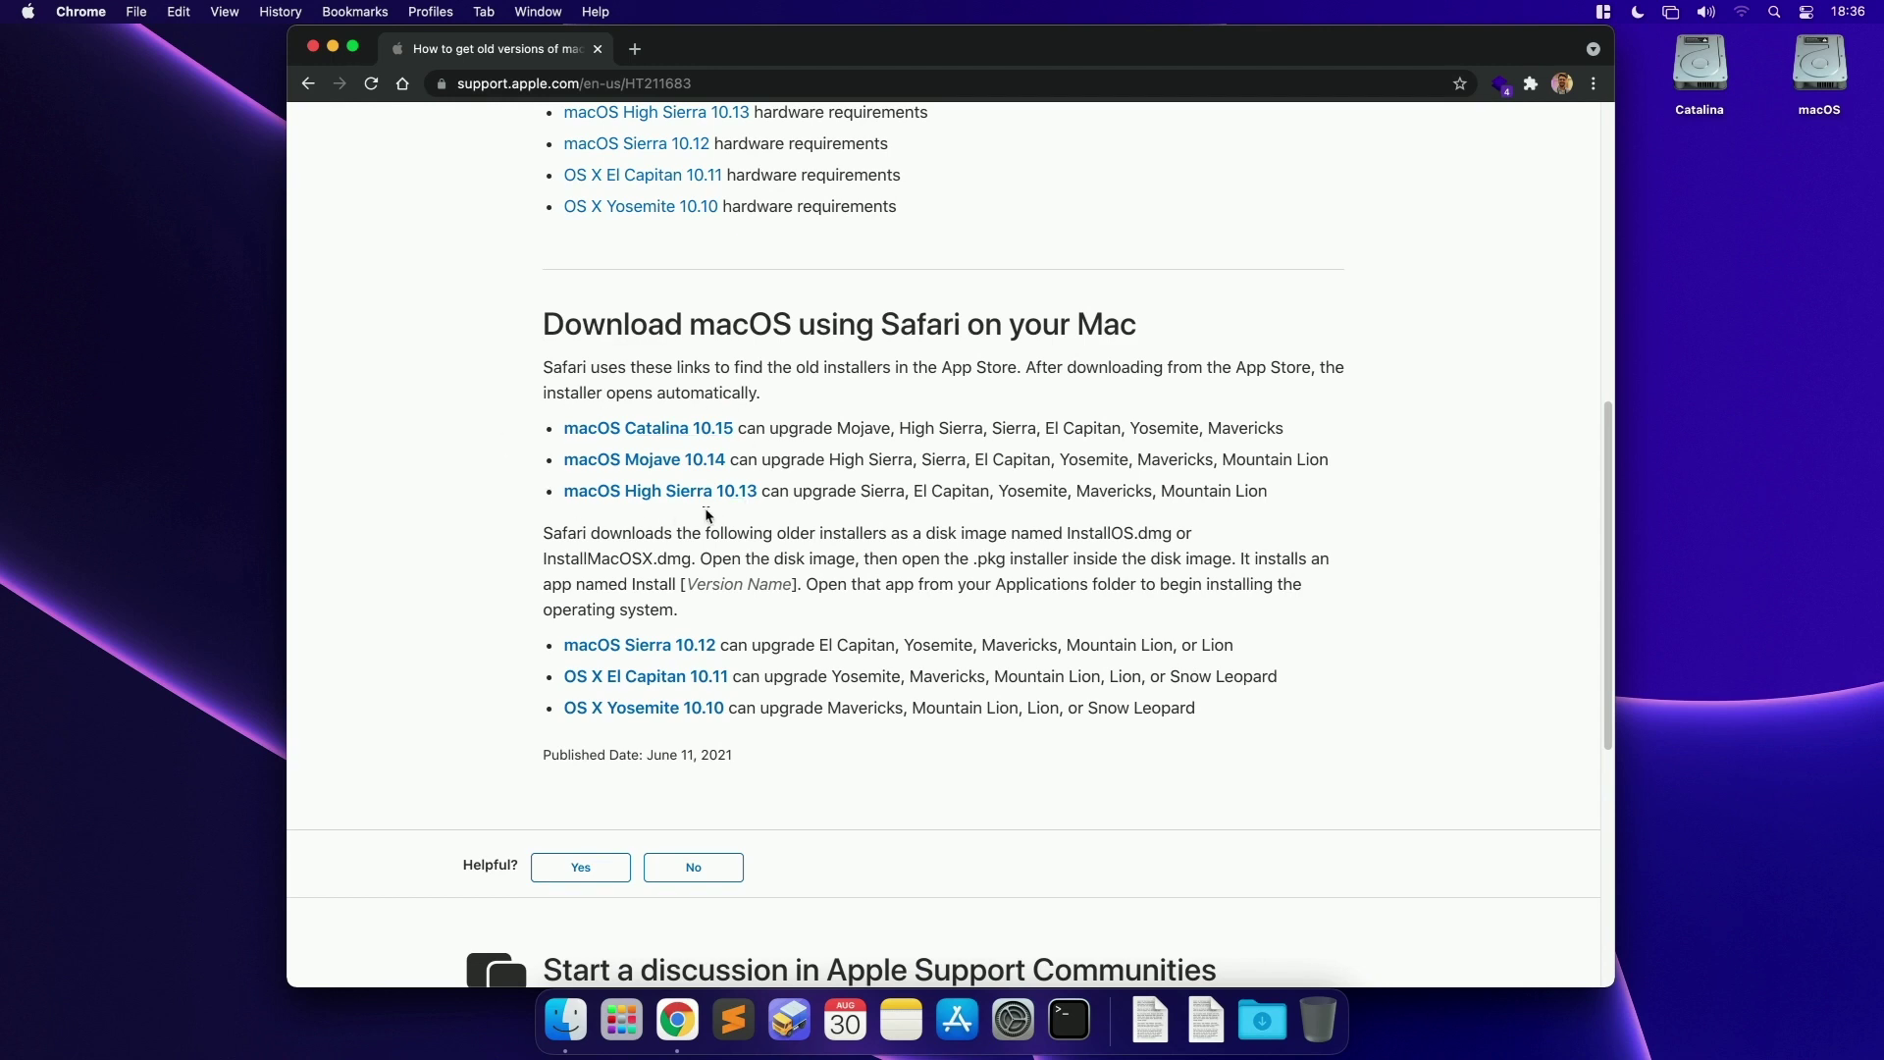
left_click_drag(1062, 36, 774, 36)
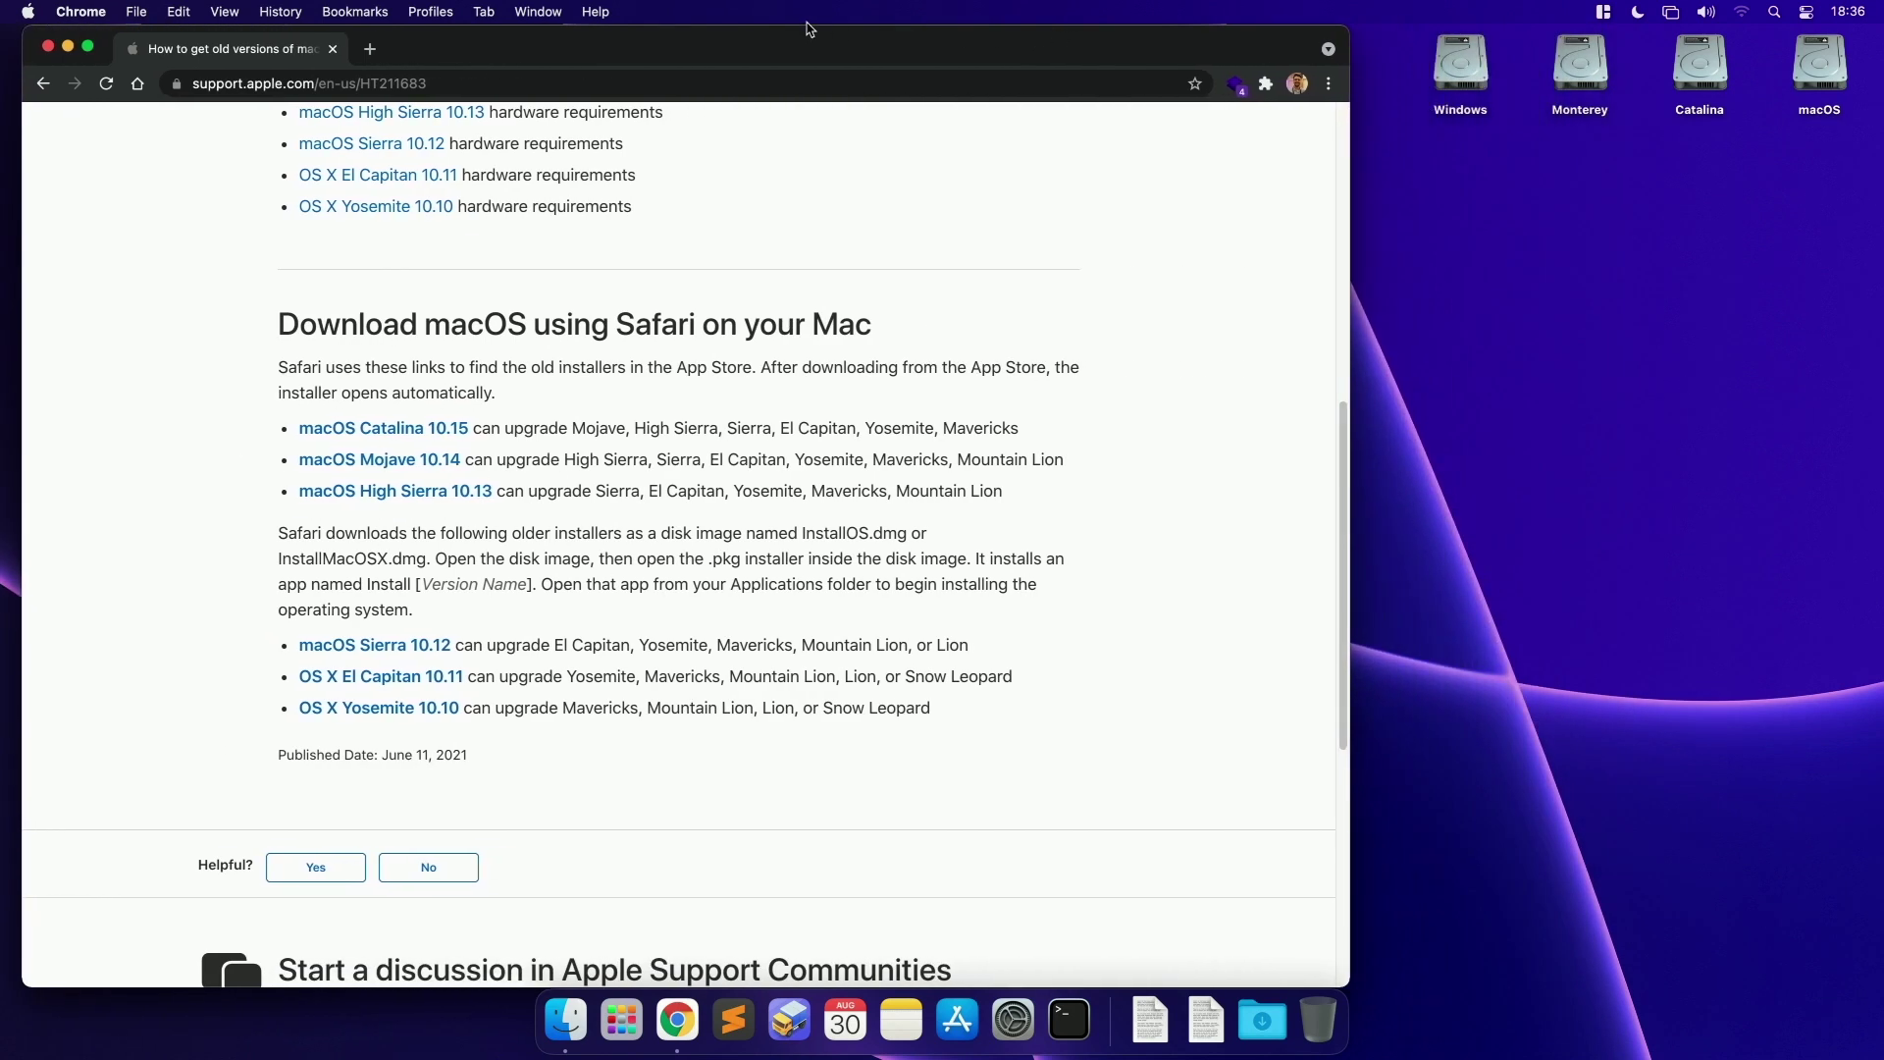
Step: Search the App Store for 'macOS Mojave'
left_click(958, 1021)
left_click_drag(1016, 181, 1249, 212)
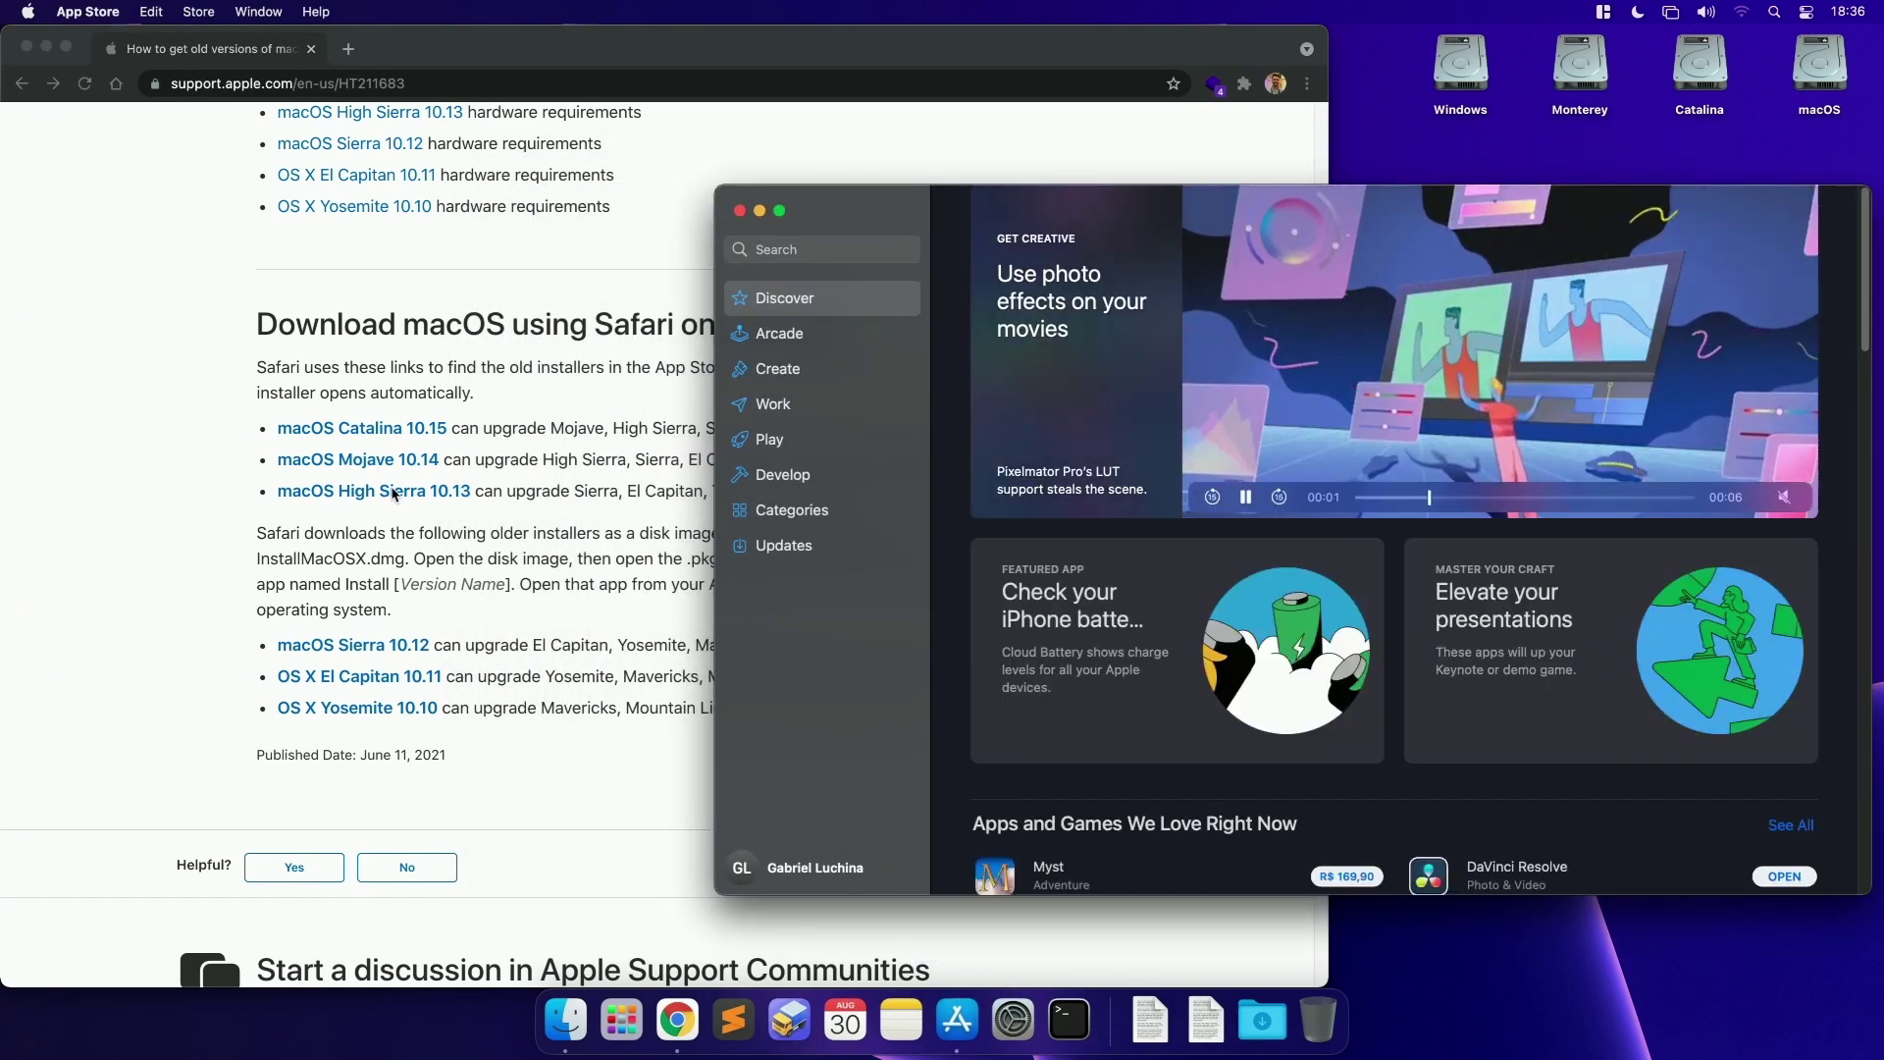
key("super+f")
type("macOS Mojave")
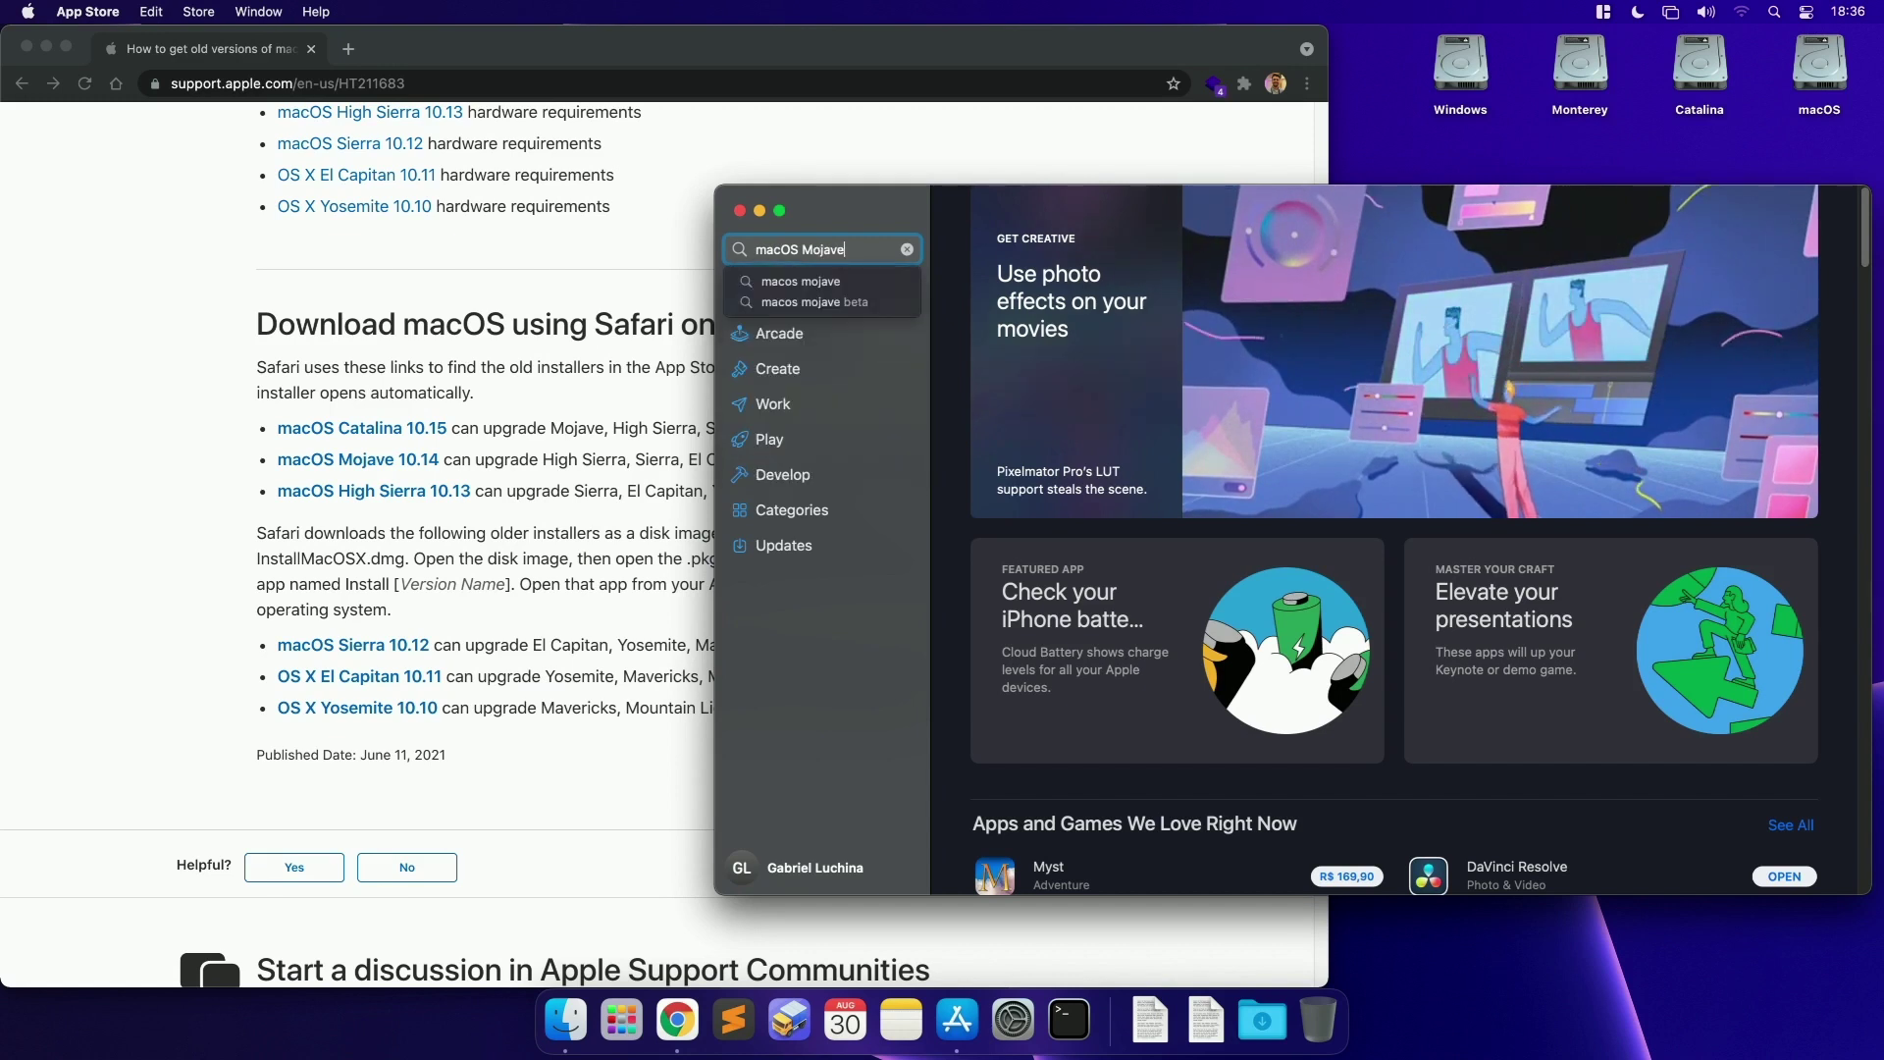
key("Return")
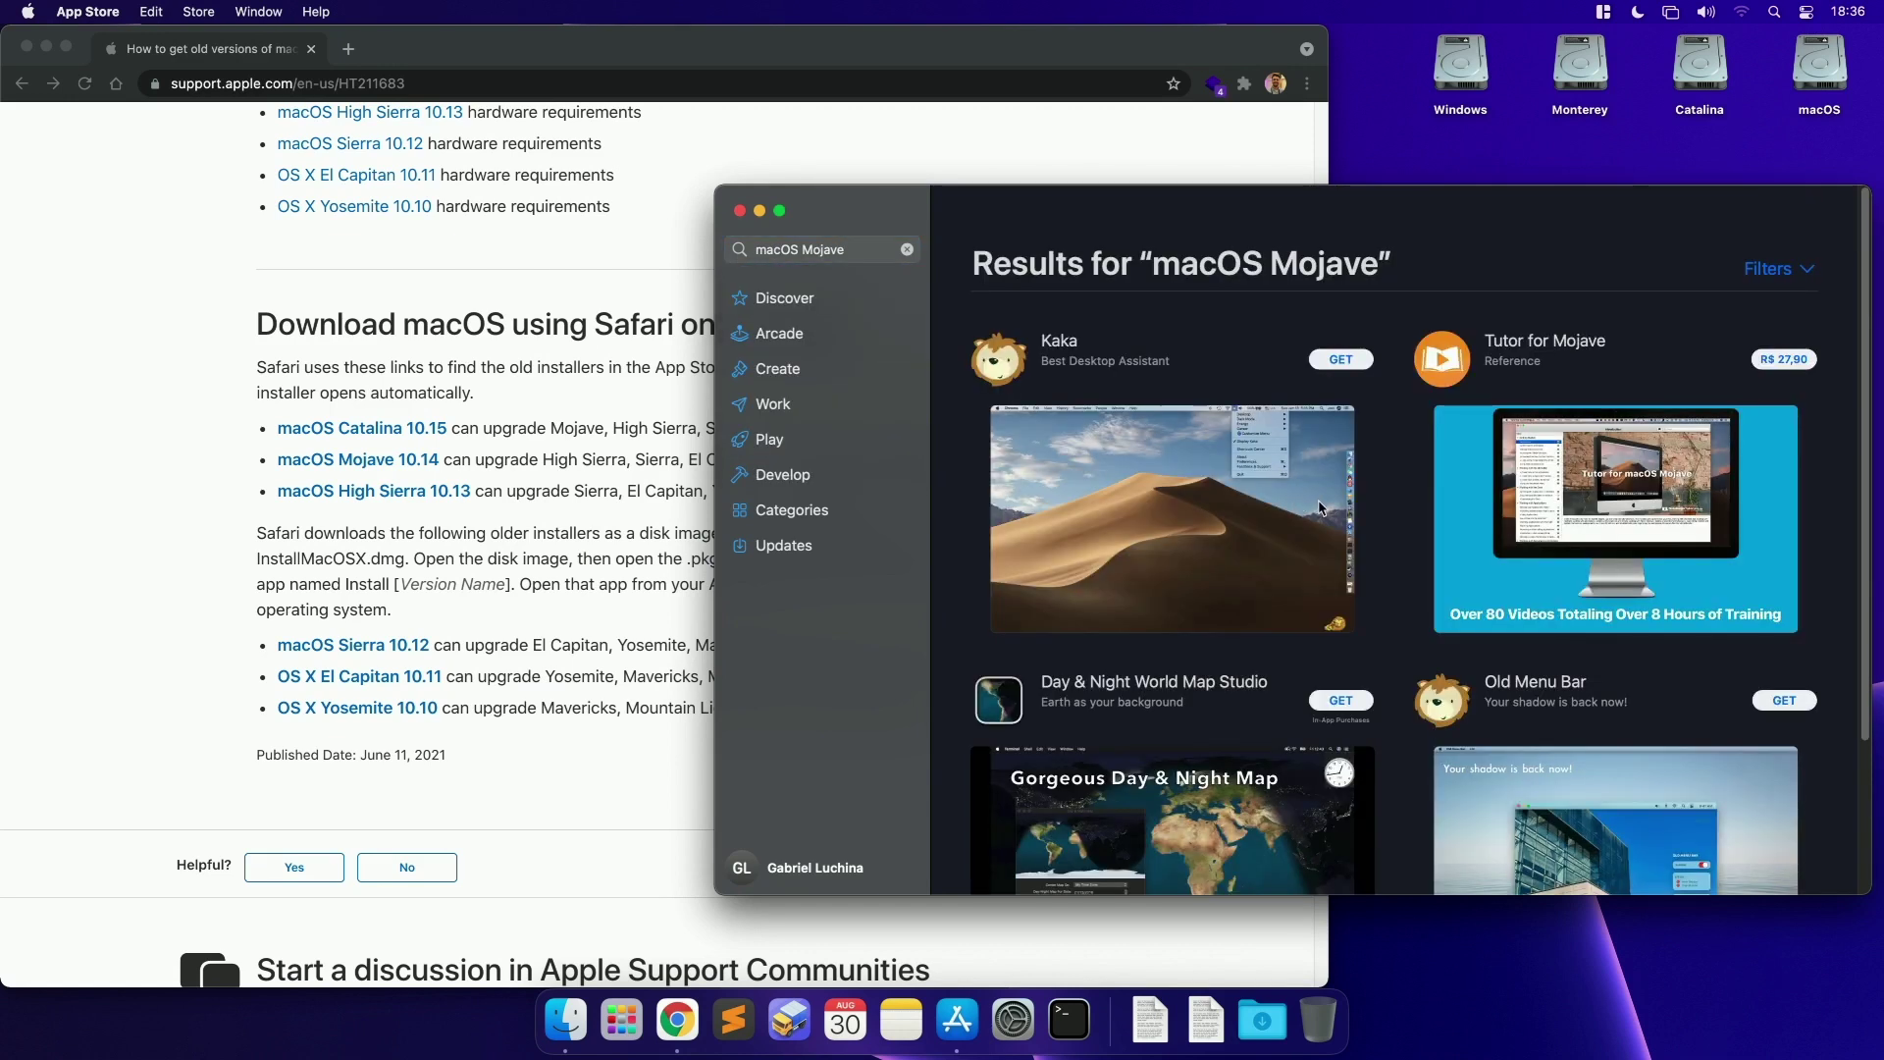
scroll(1320, 508, "down", 3)
scroll(1316, 516, "up", 3)
Step: Follow the support article's macOS Mojave 10.14 link in Chrome
left_click(802, 252)
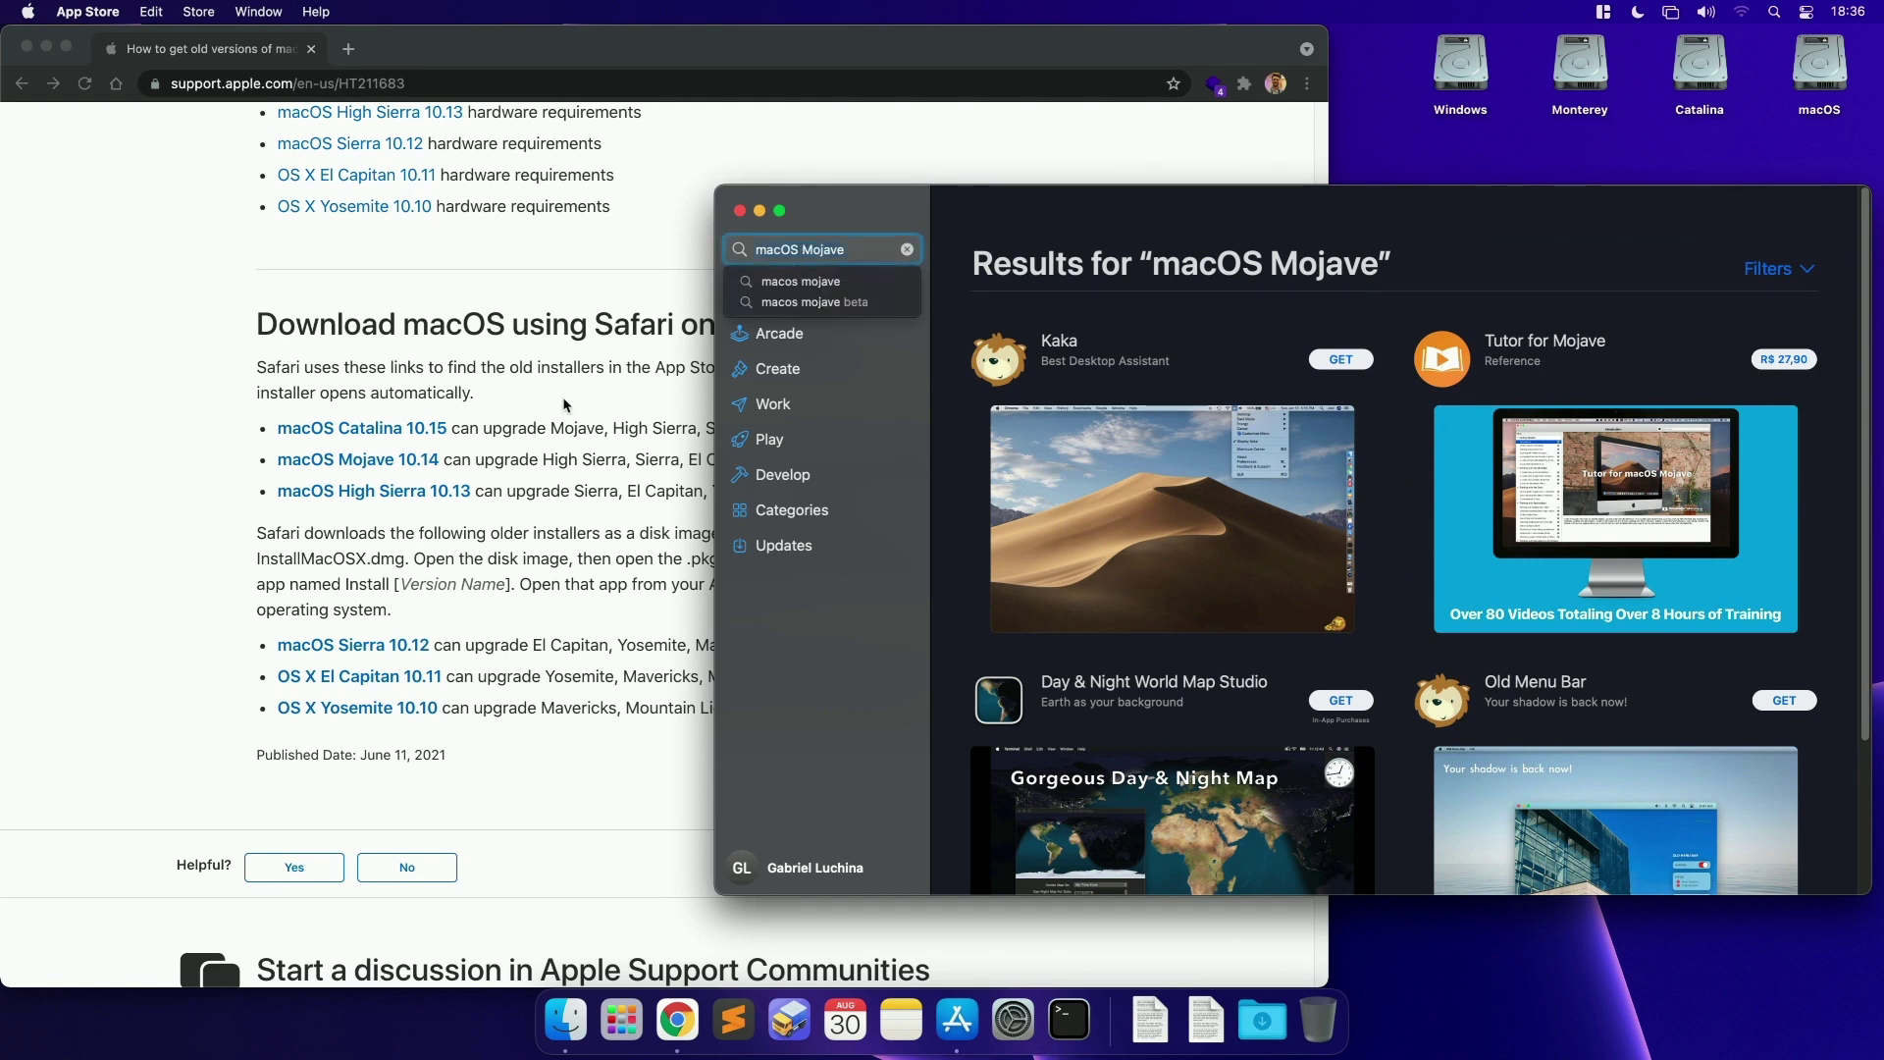
left_click(606, 412)
left_click(368, 460)
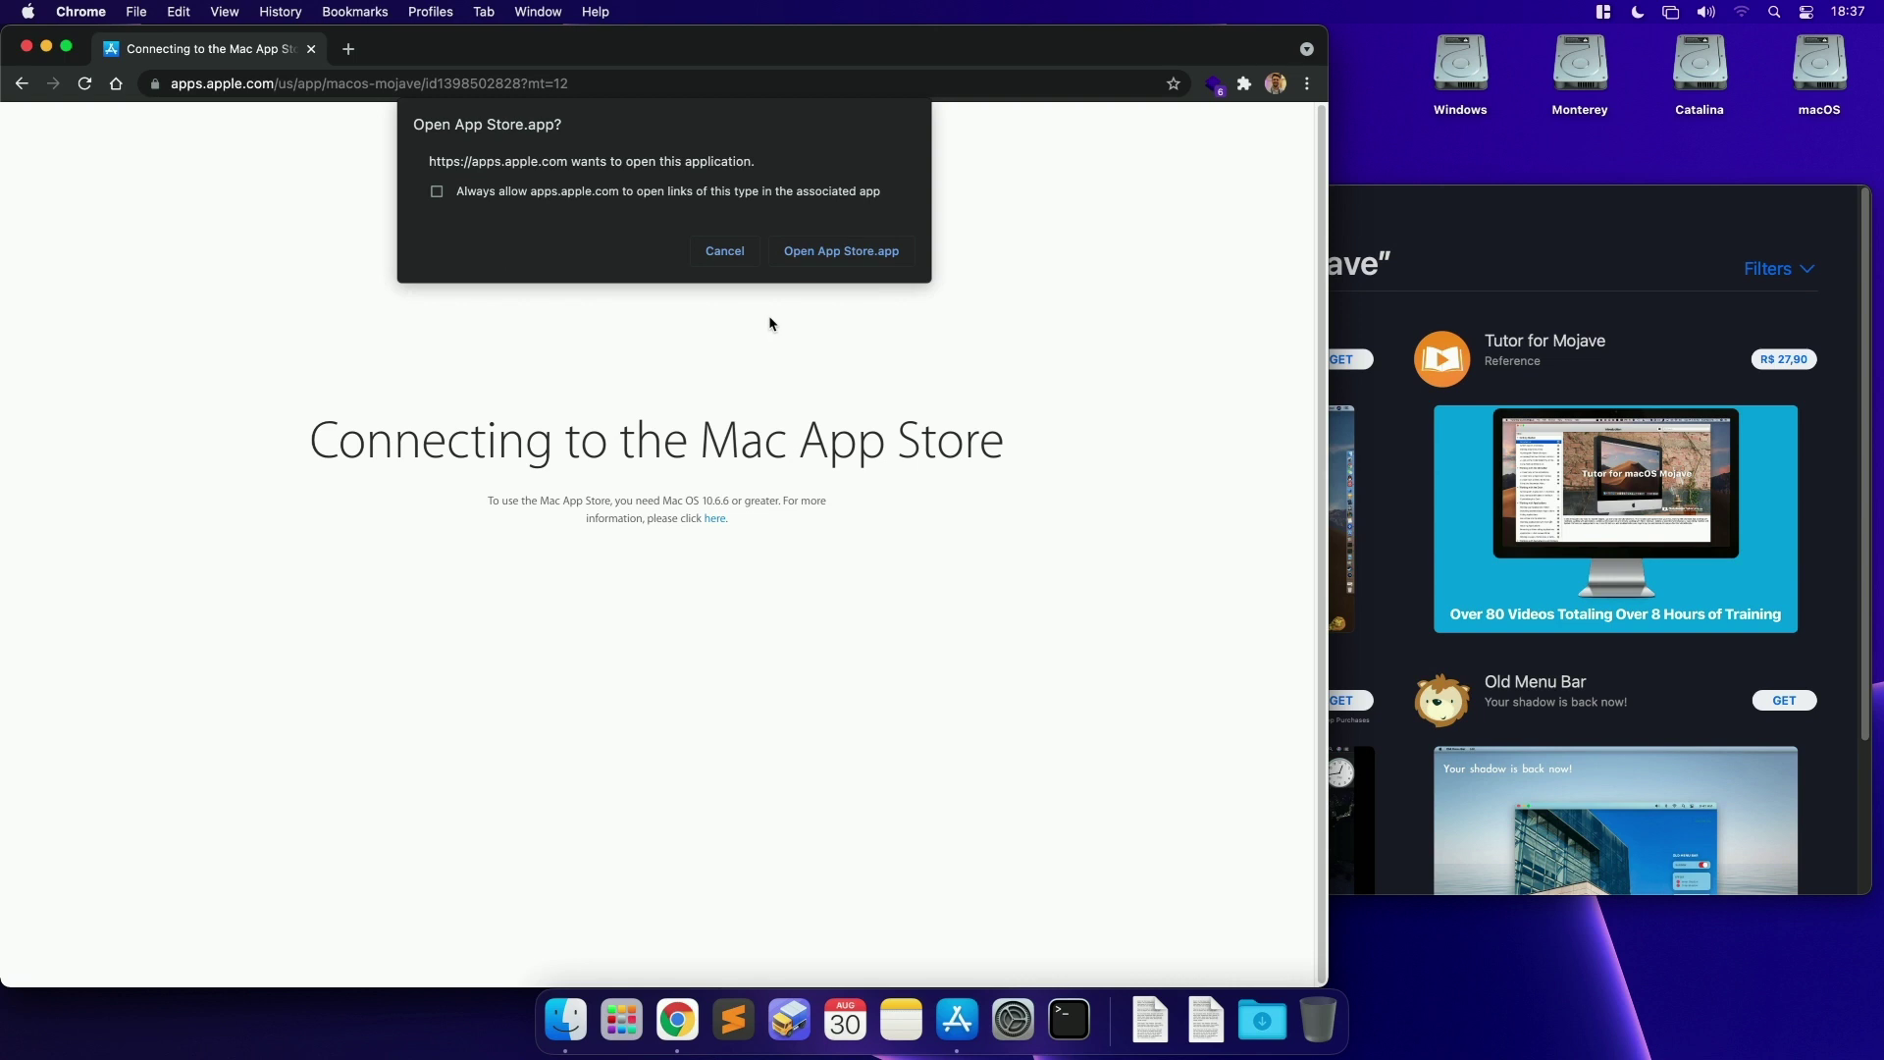
Step: Open the Mojave link in App Store, return Chrome to the support page, and reposition App Store
left_click(859, 251)
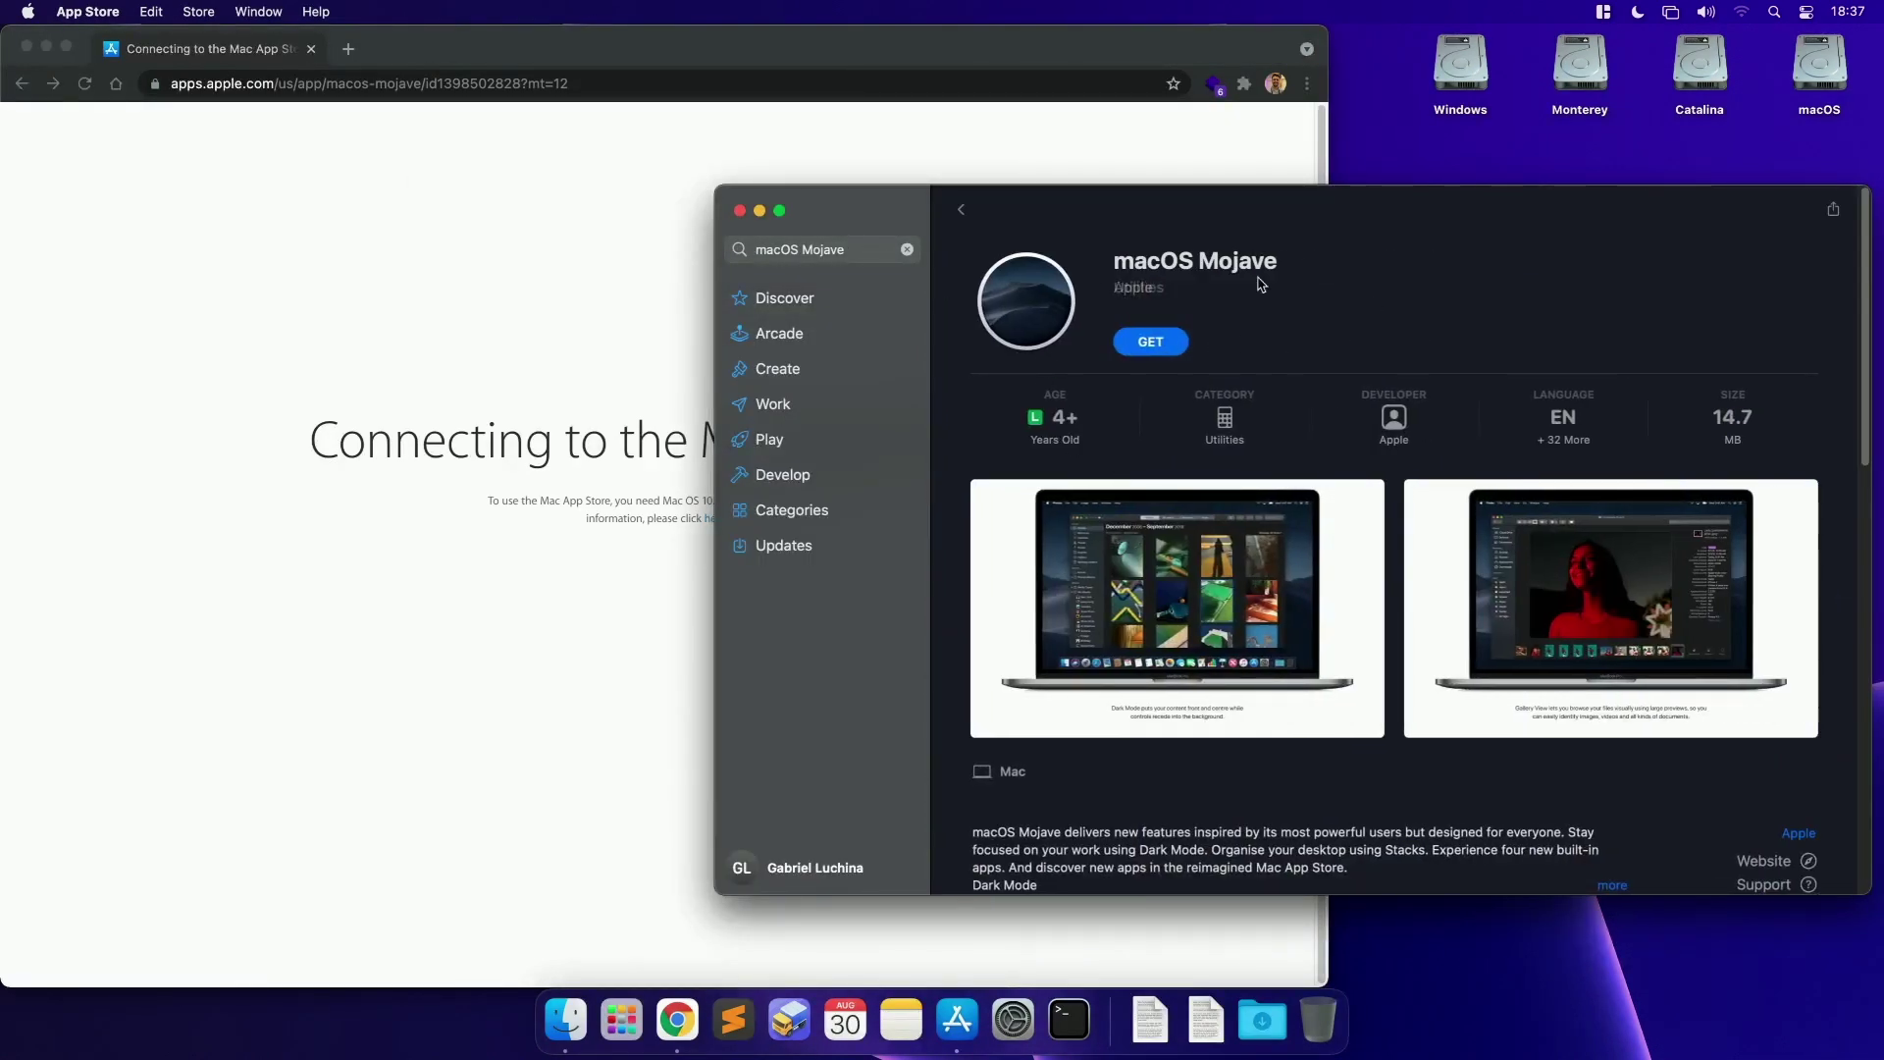
left_click(701, 383)
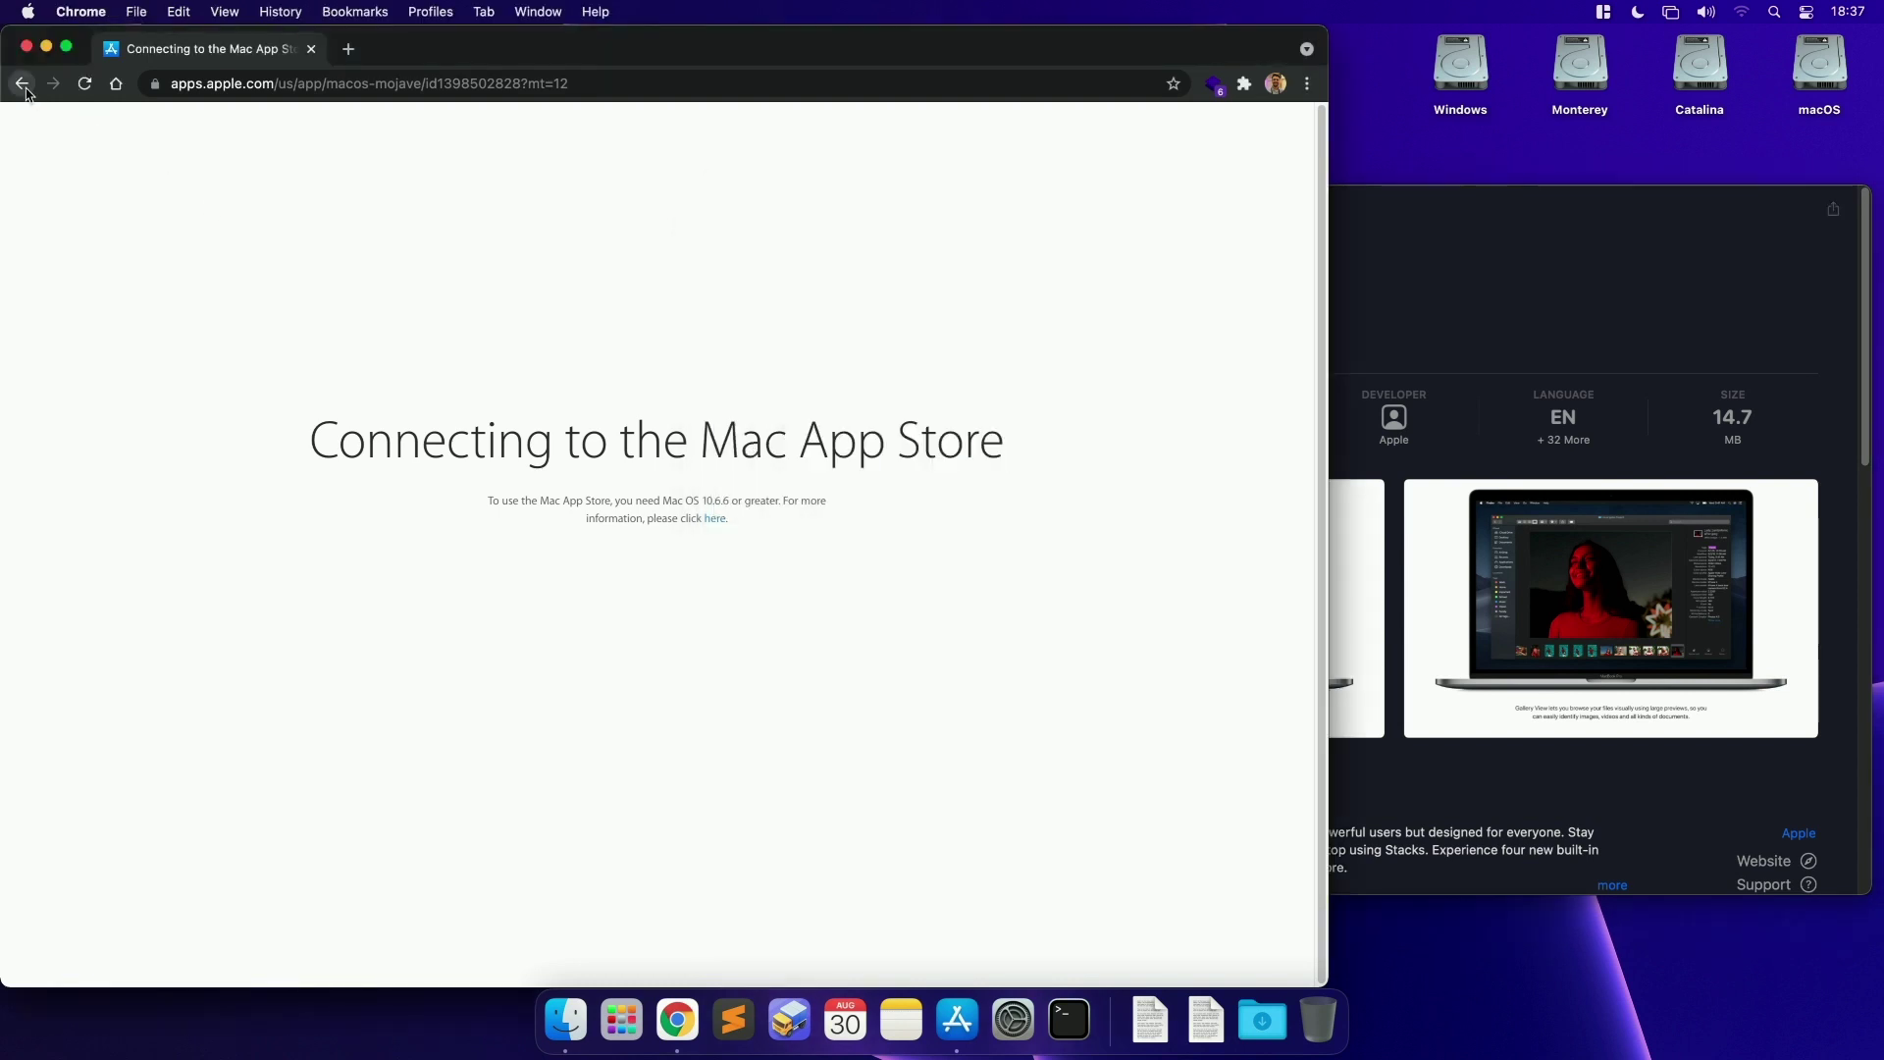
left_click(22, 83)
left_click(1363, 267)
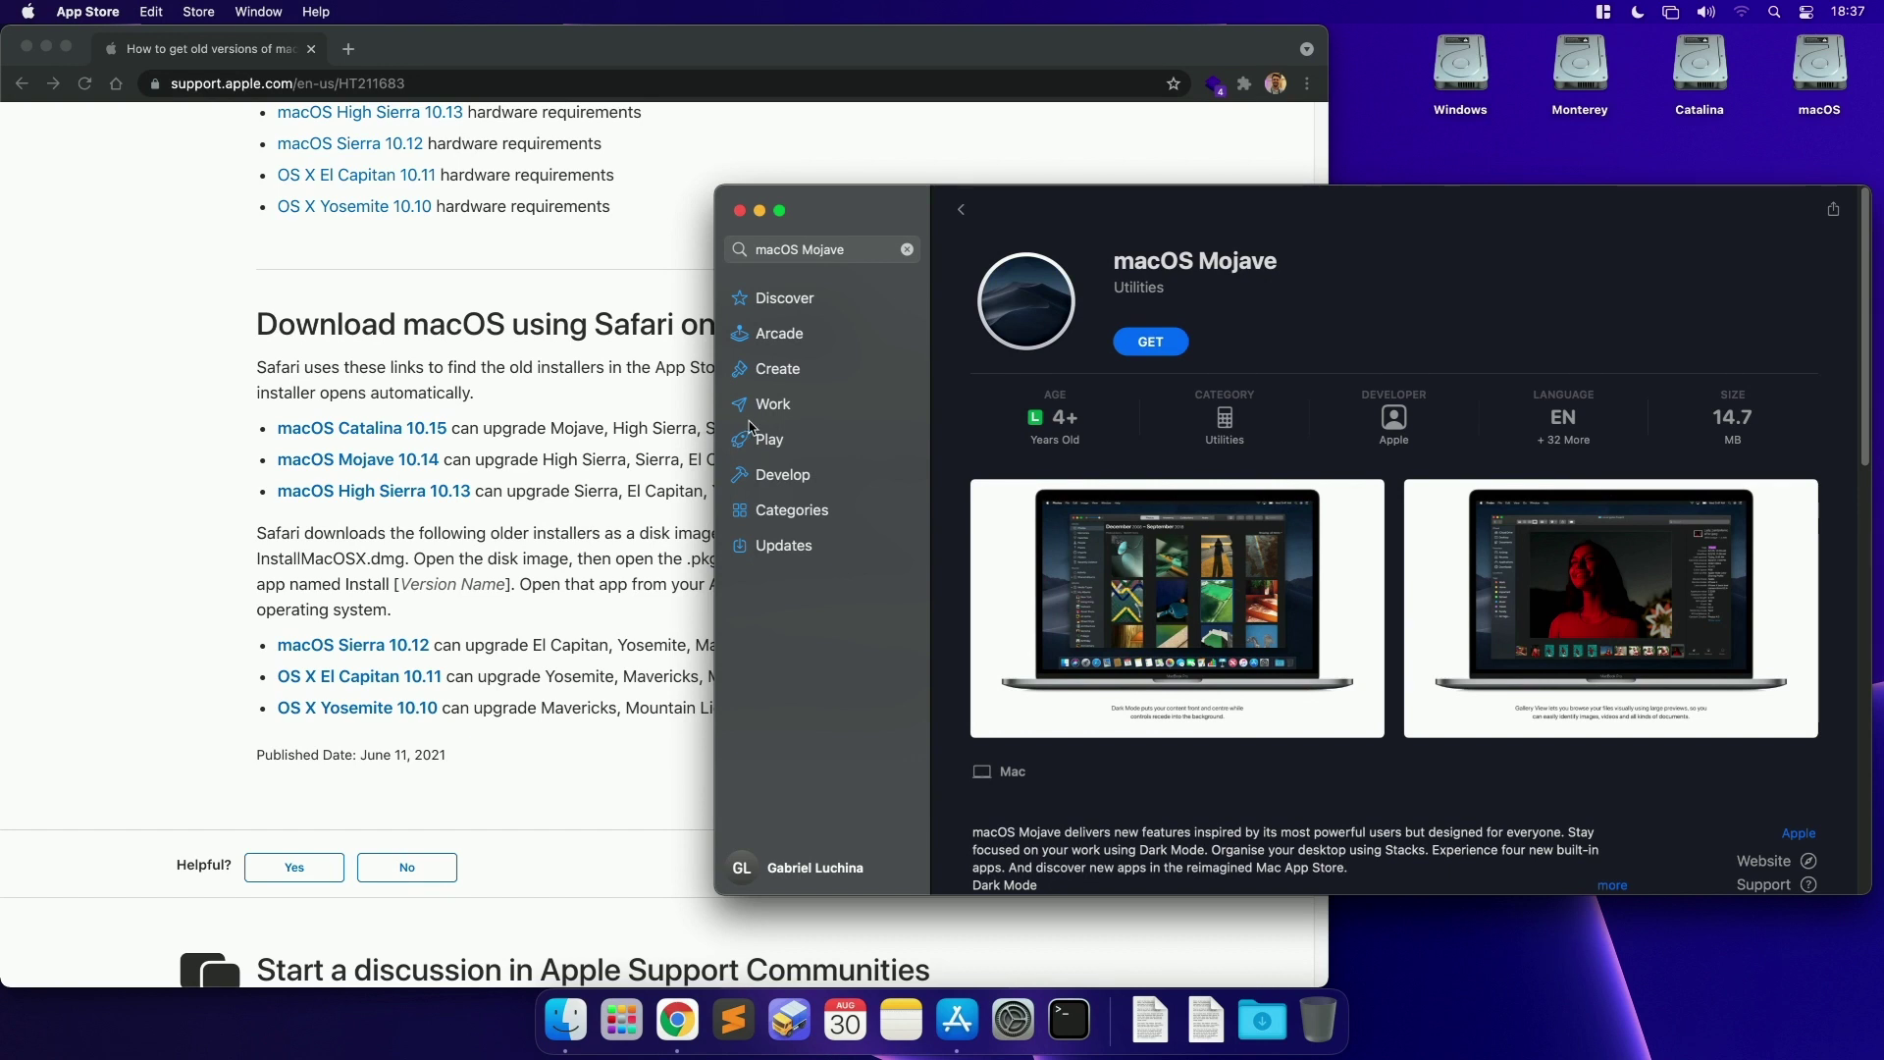
left_click_drag(1346, 220, 1327, 217)
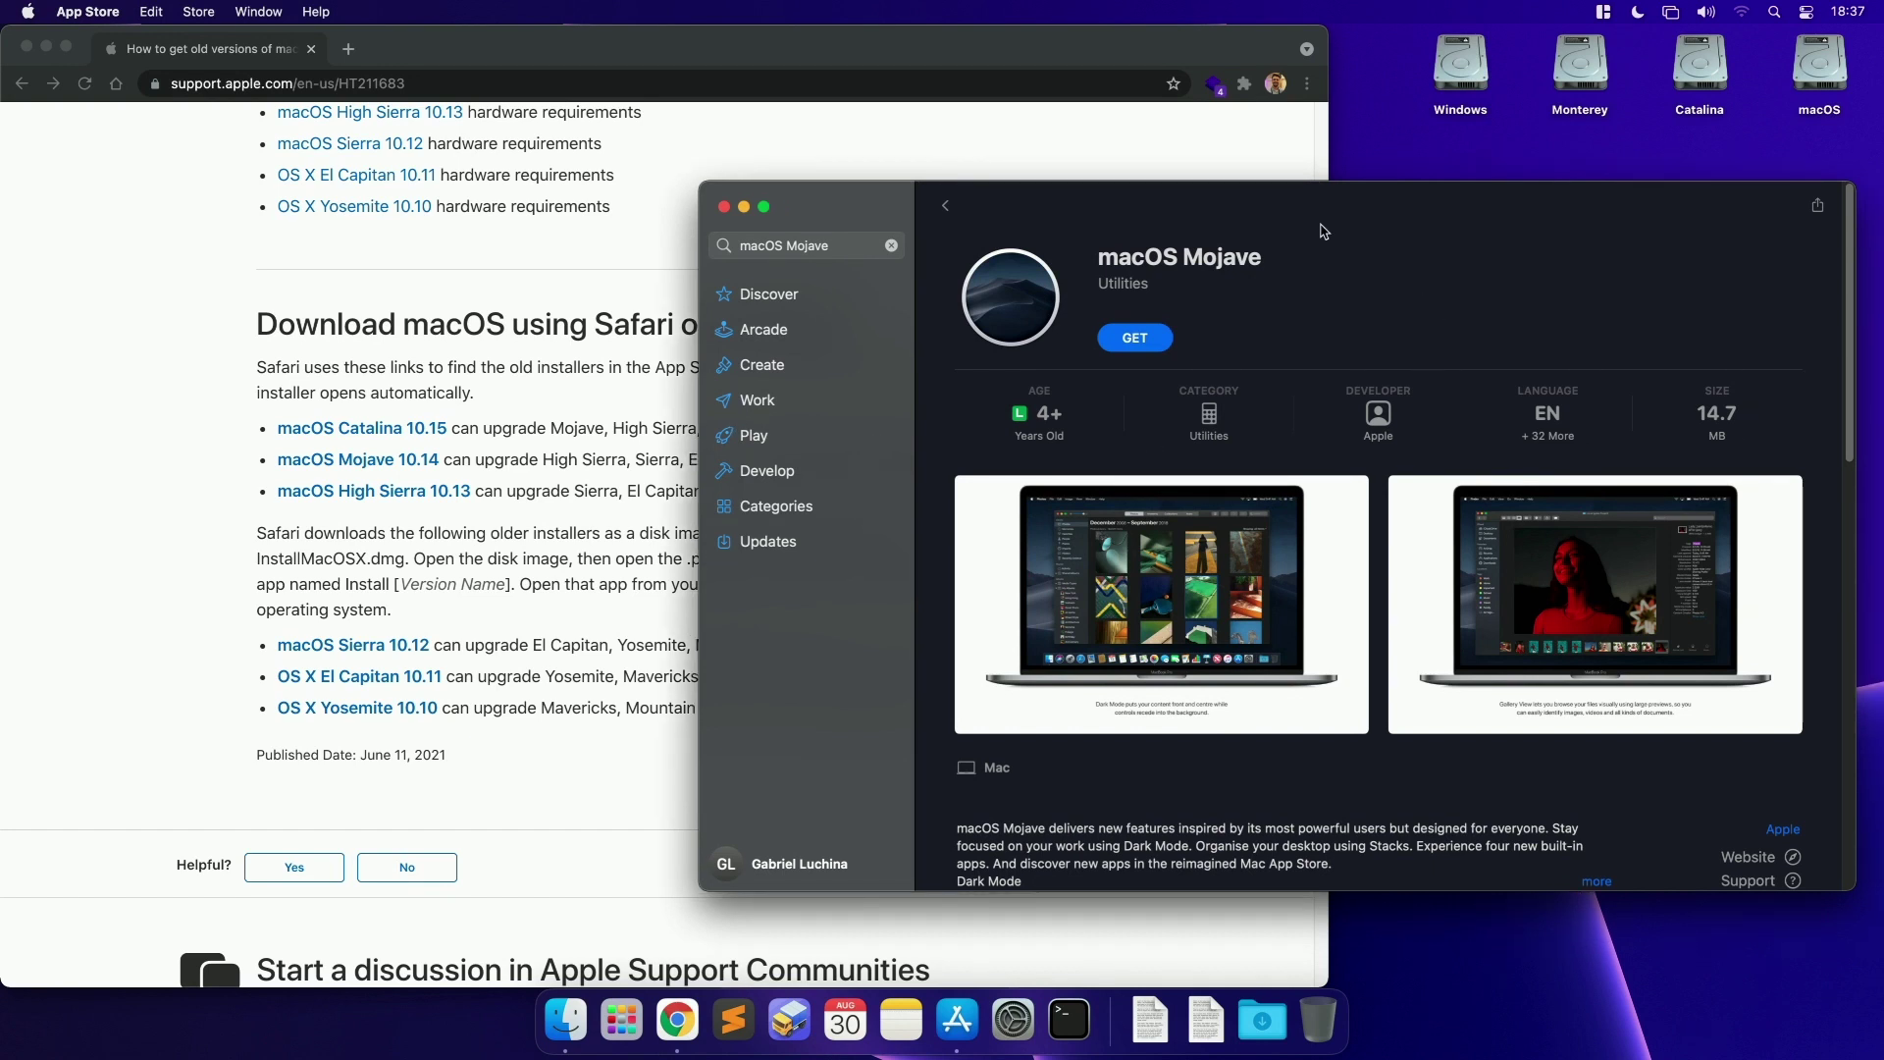
left_click(834, 247)
Step: Search App Store for 'big sur', view the 12.6 GB macOS Big Sur page, then return to results
type("big sur")
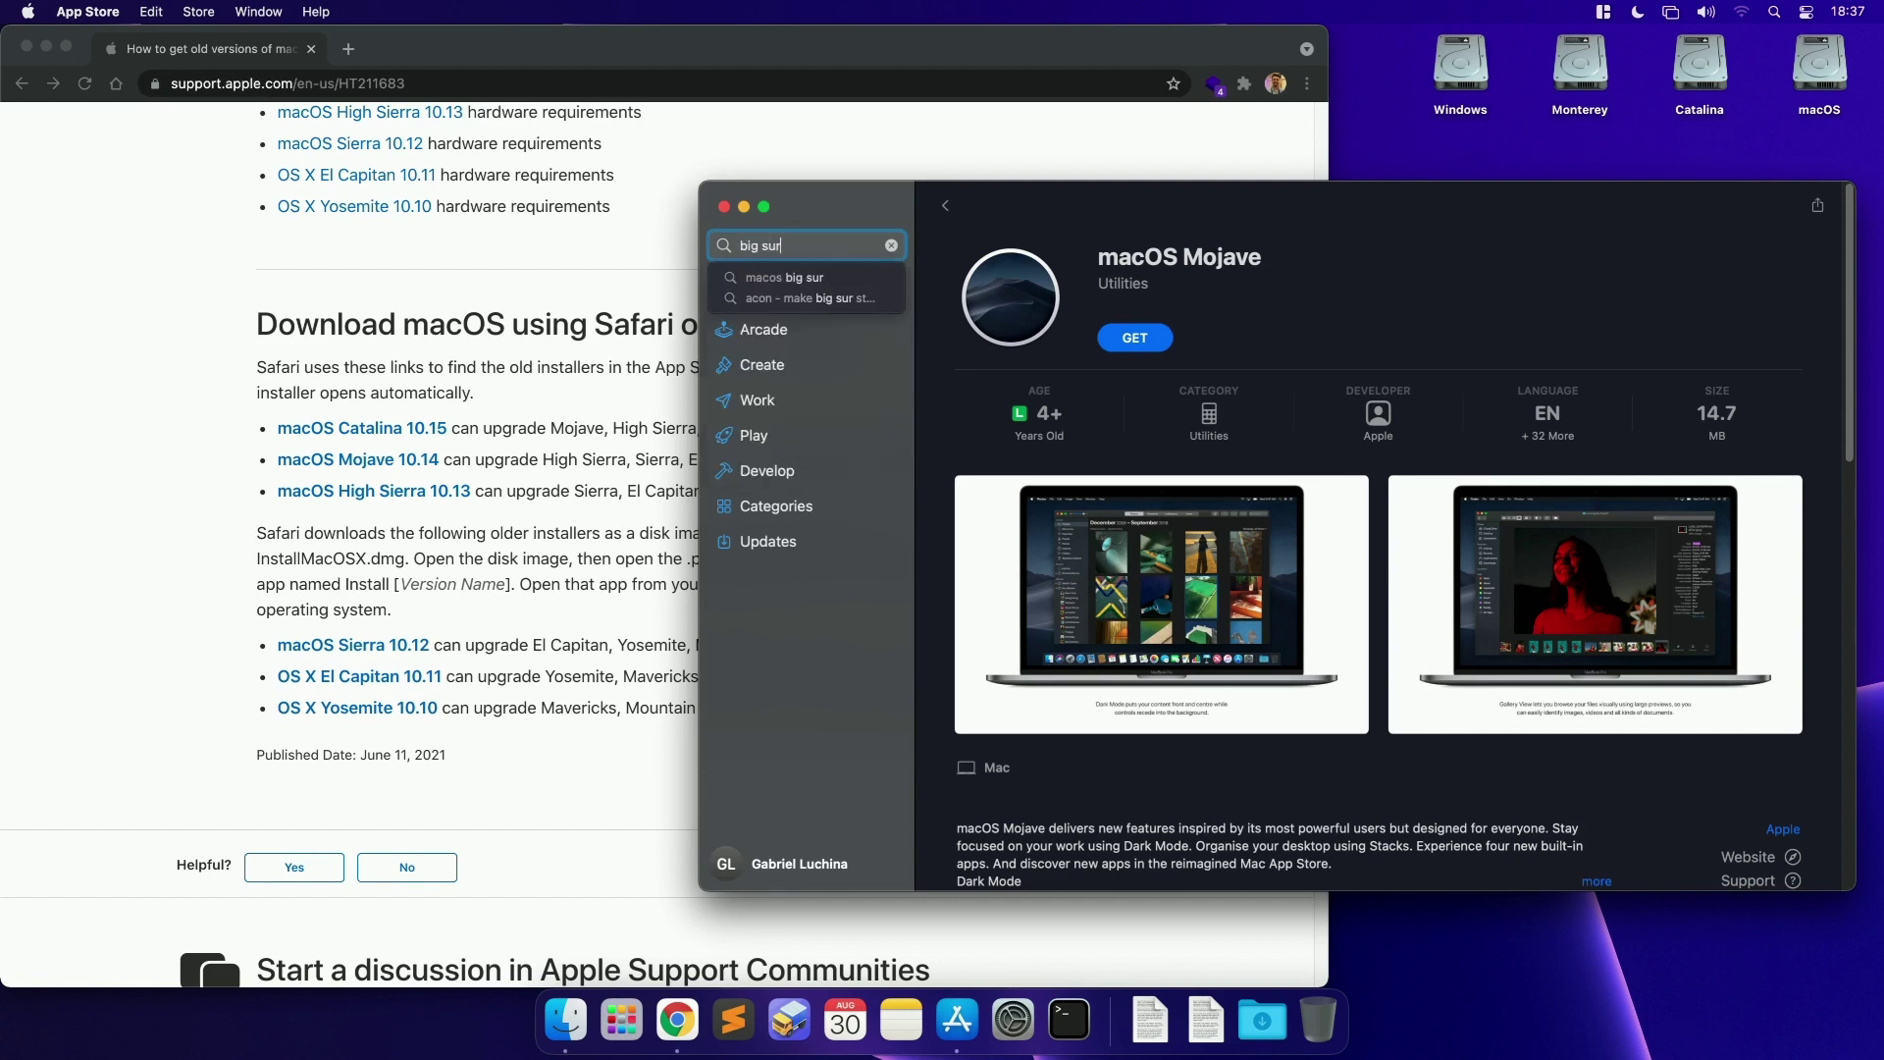
key("Return")
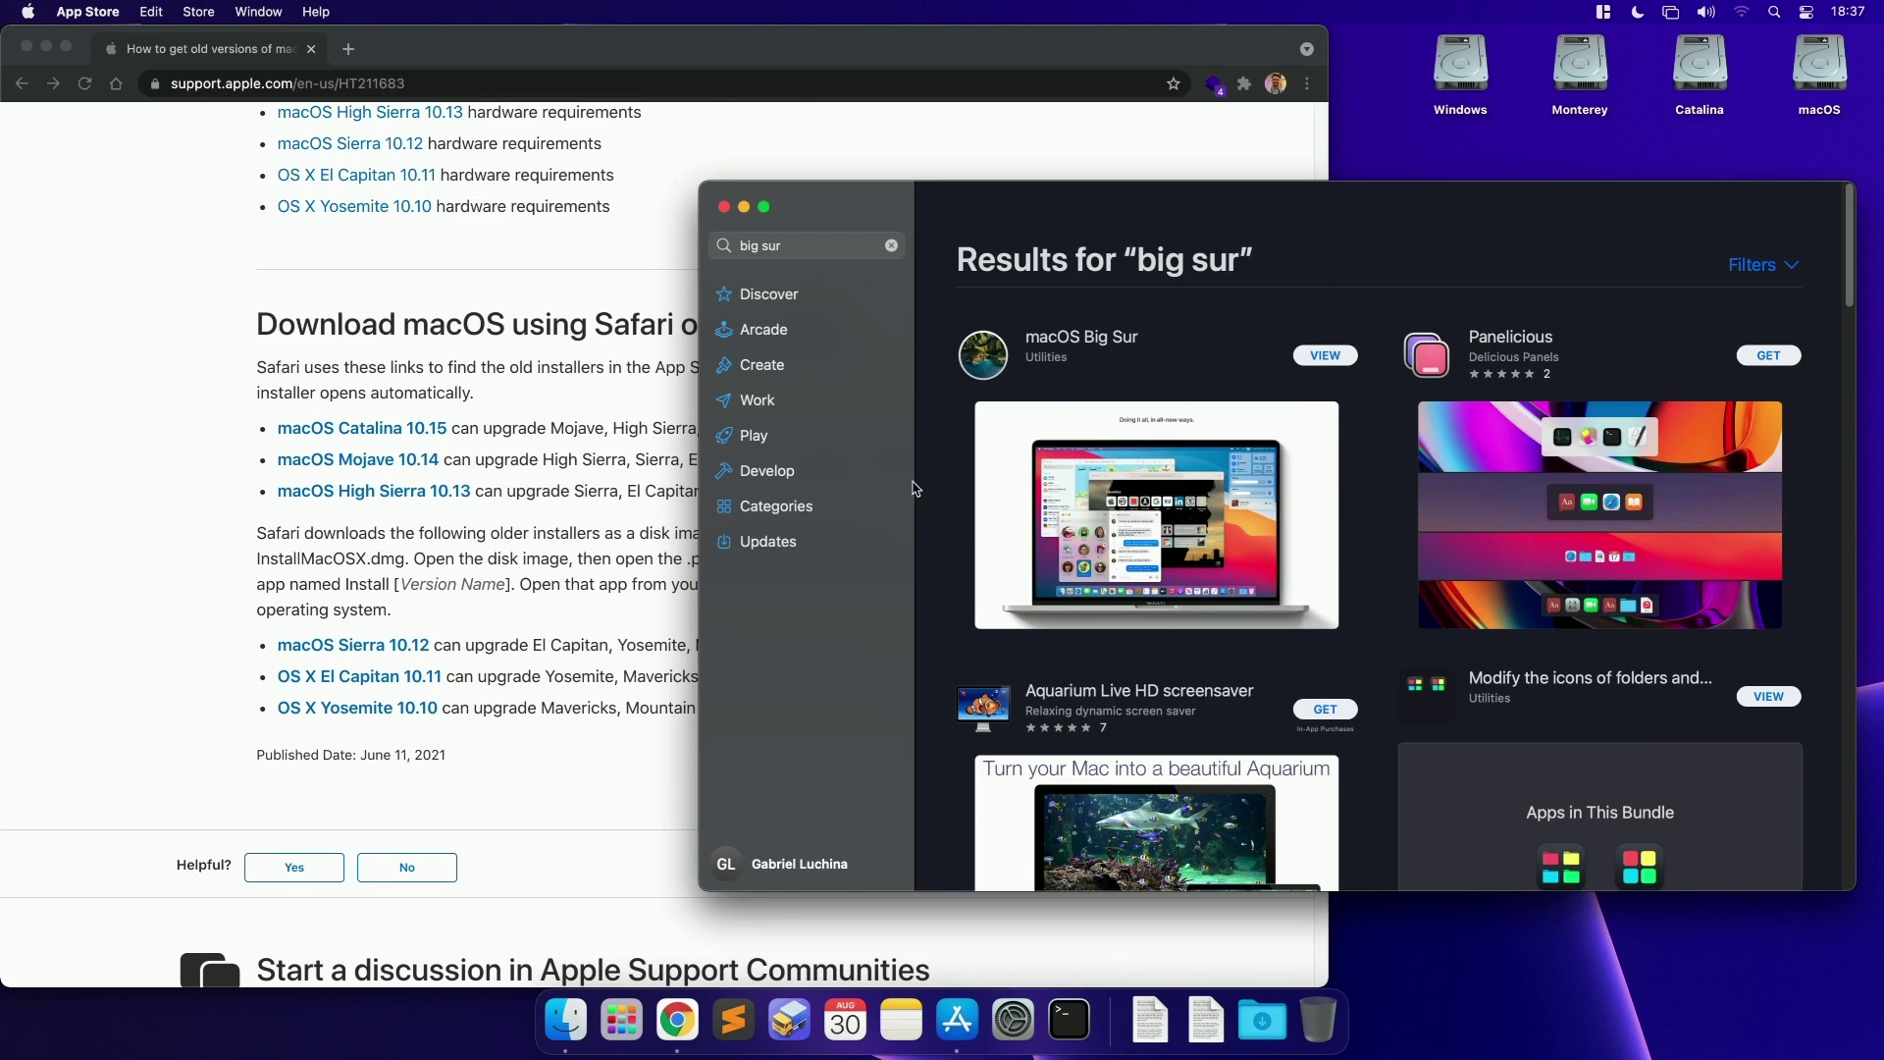
left_click(1332, 359)
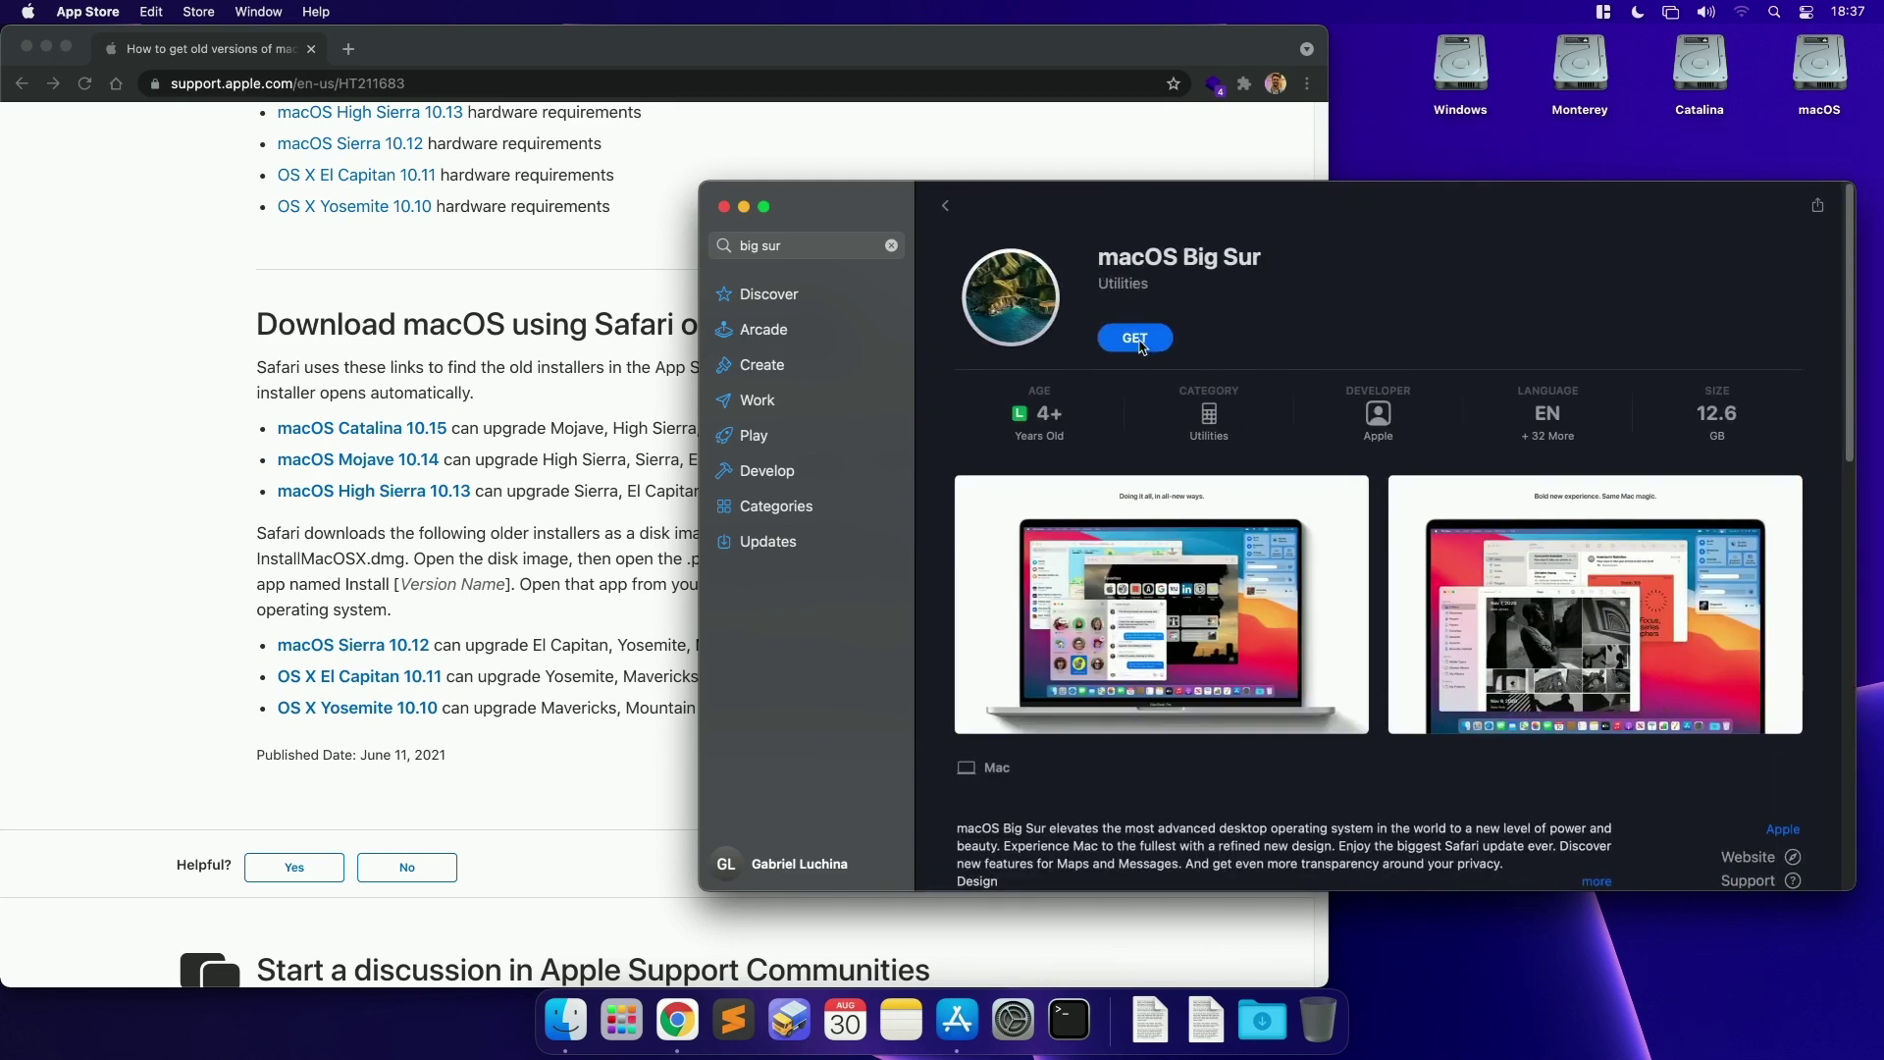
left_click(946, 206)
left_click(467, 471)
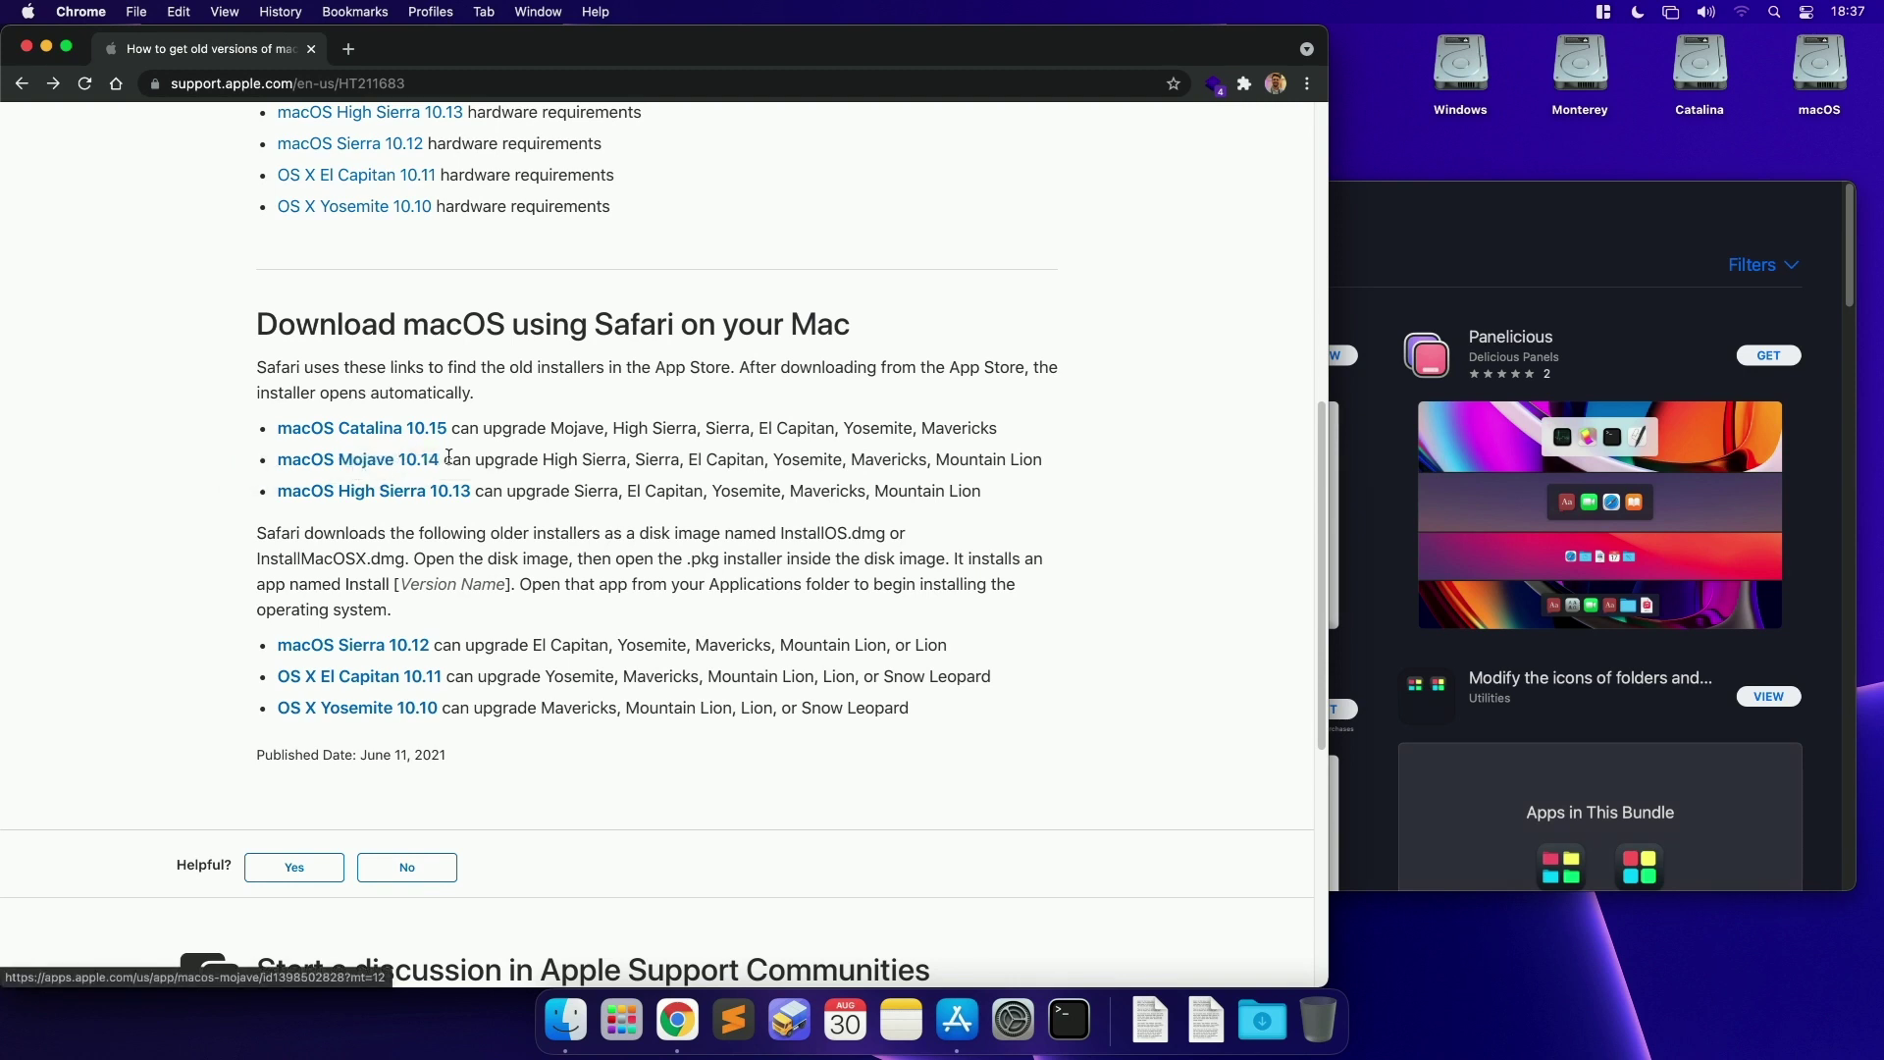
Step: Open the macOS Mojave 10.14 link in App Store and request the Mojave download
left_click_drag(510, 459, 276, 459)
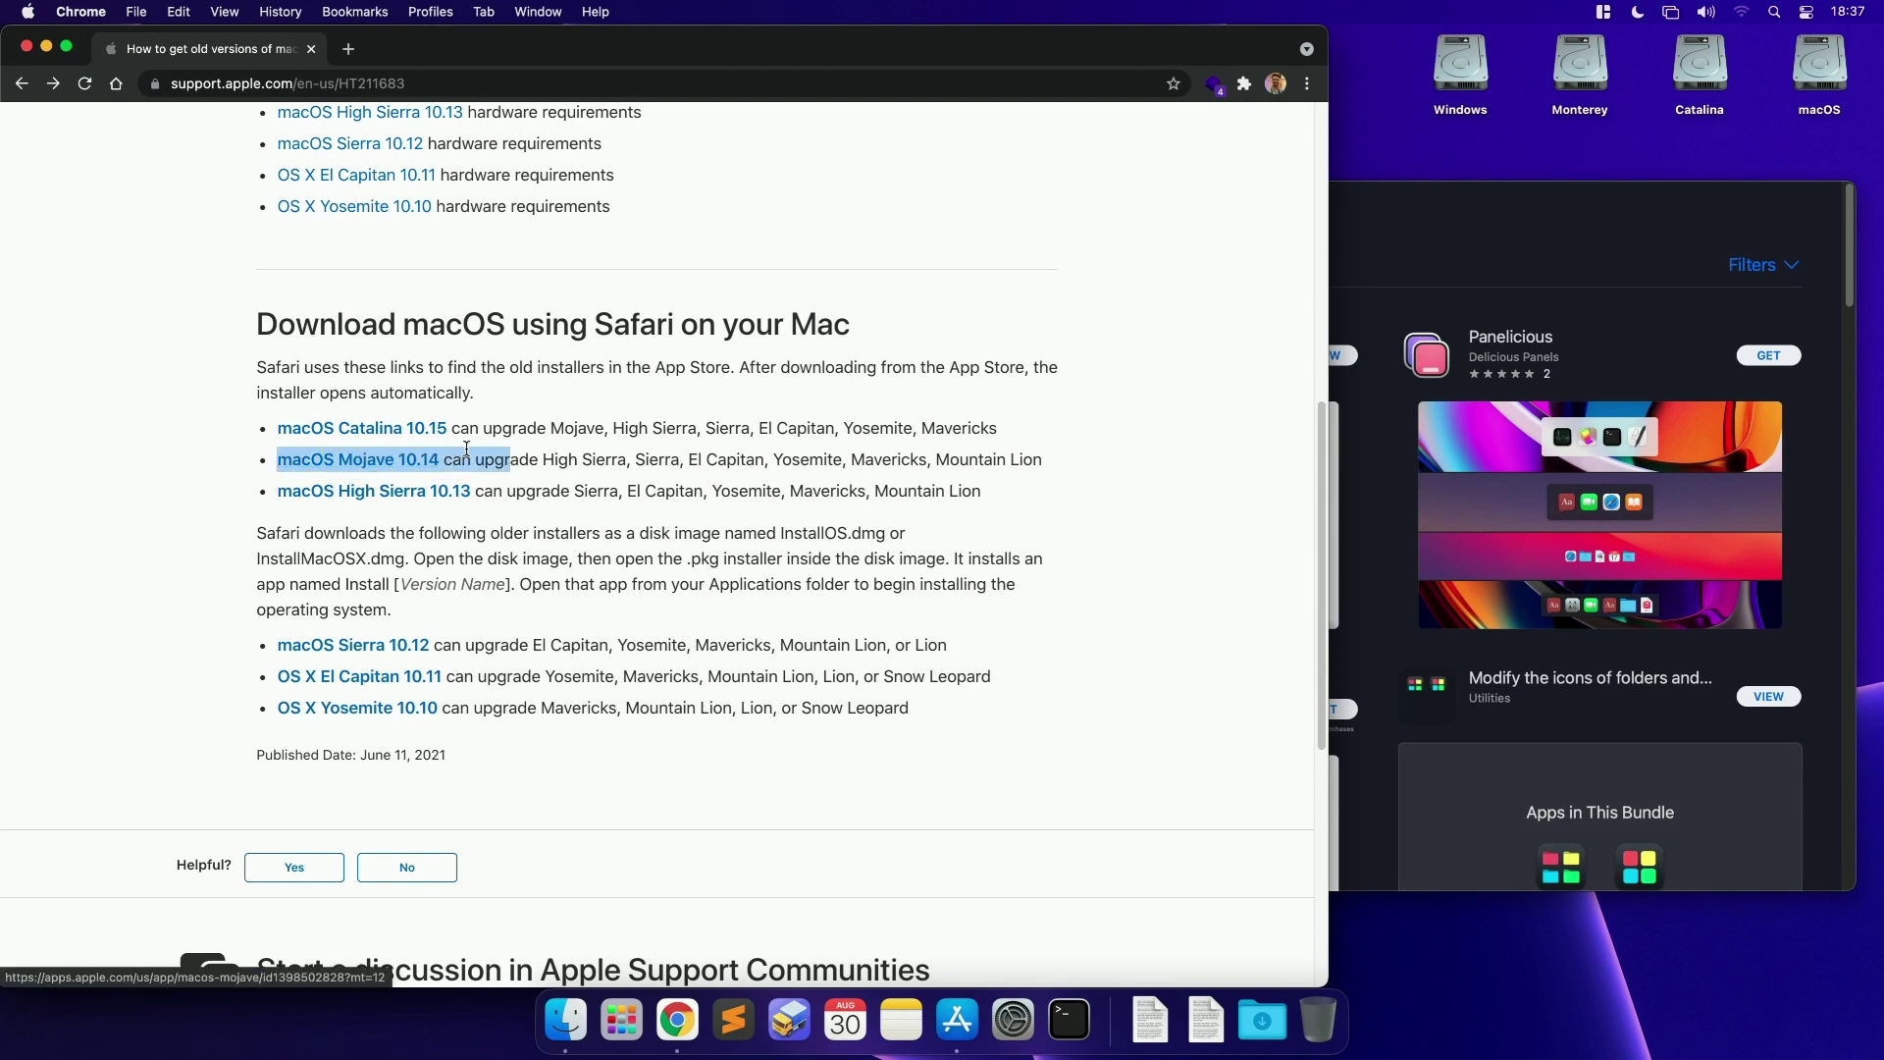
left_click(357, 461)
left_click(844, 248)
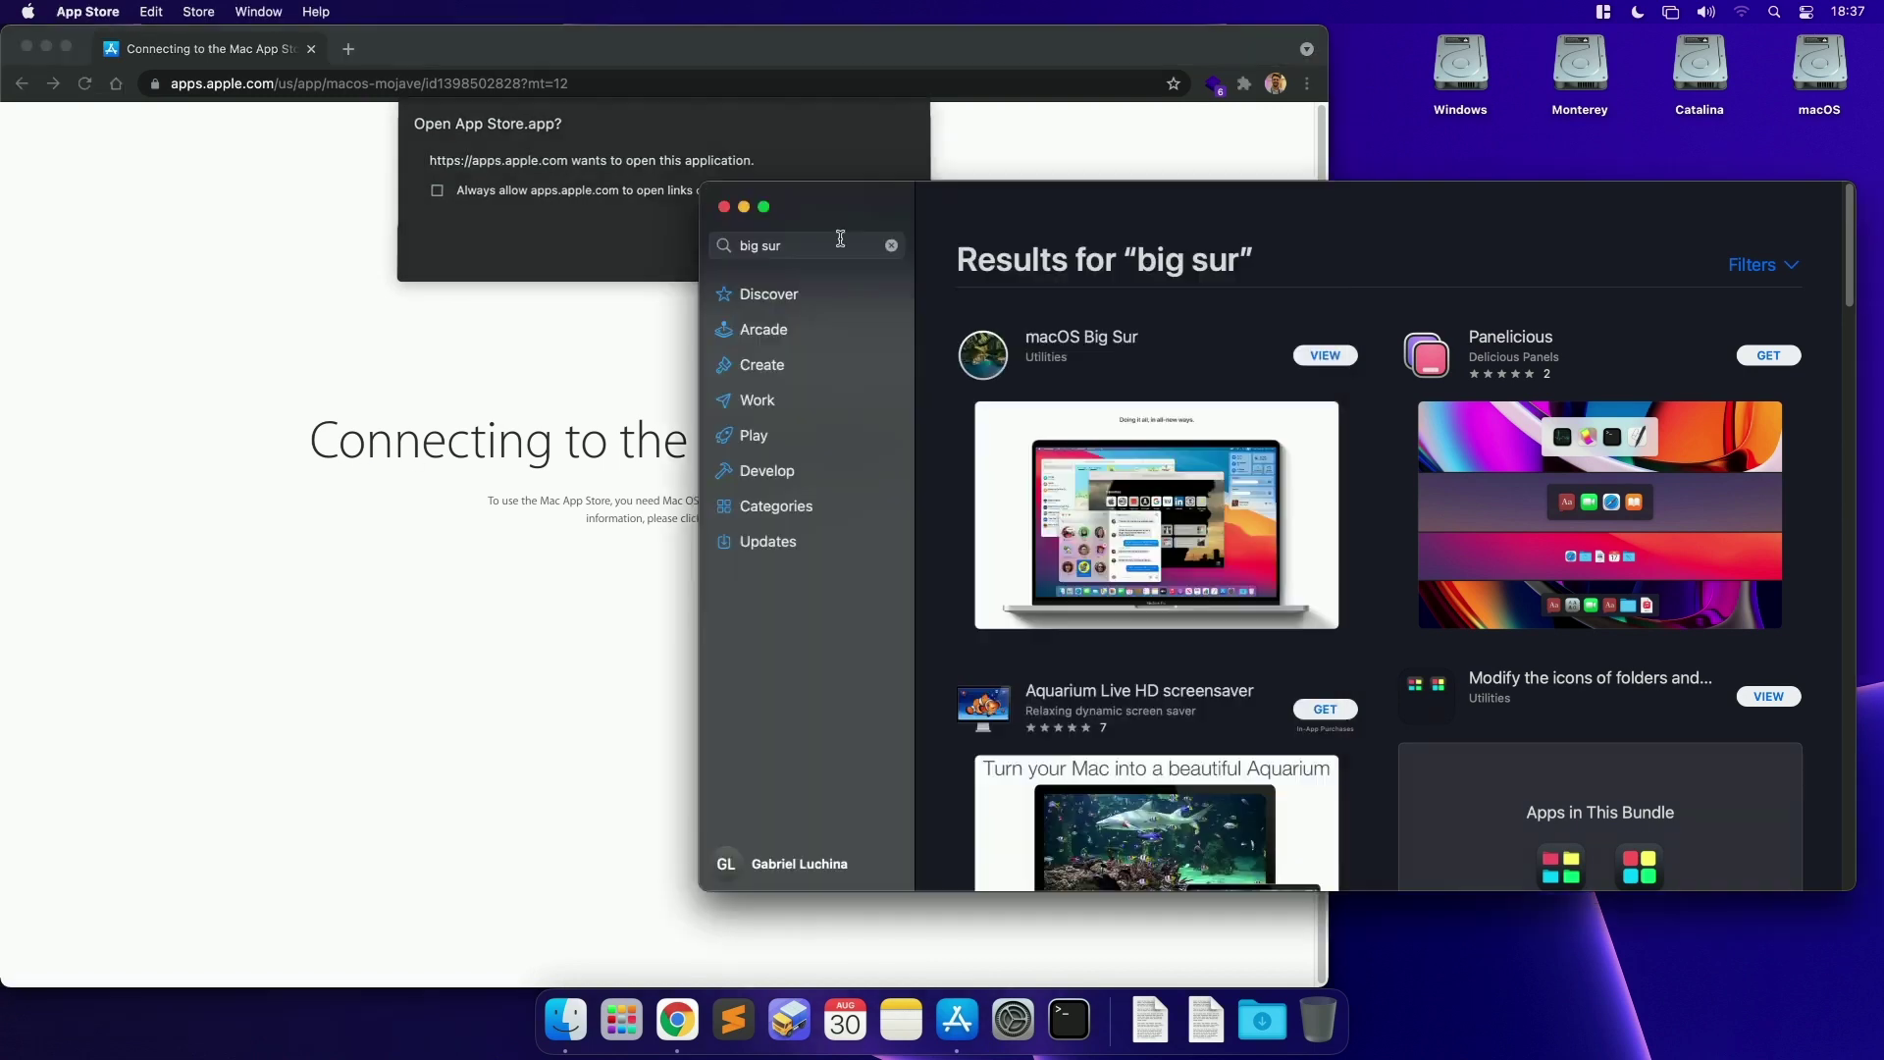
left_click(1153, 340)
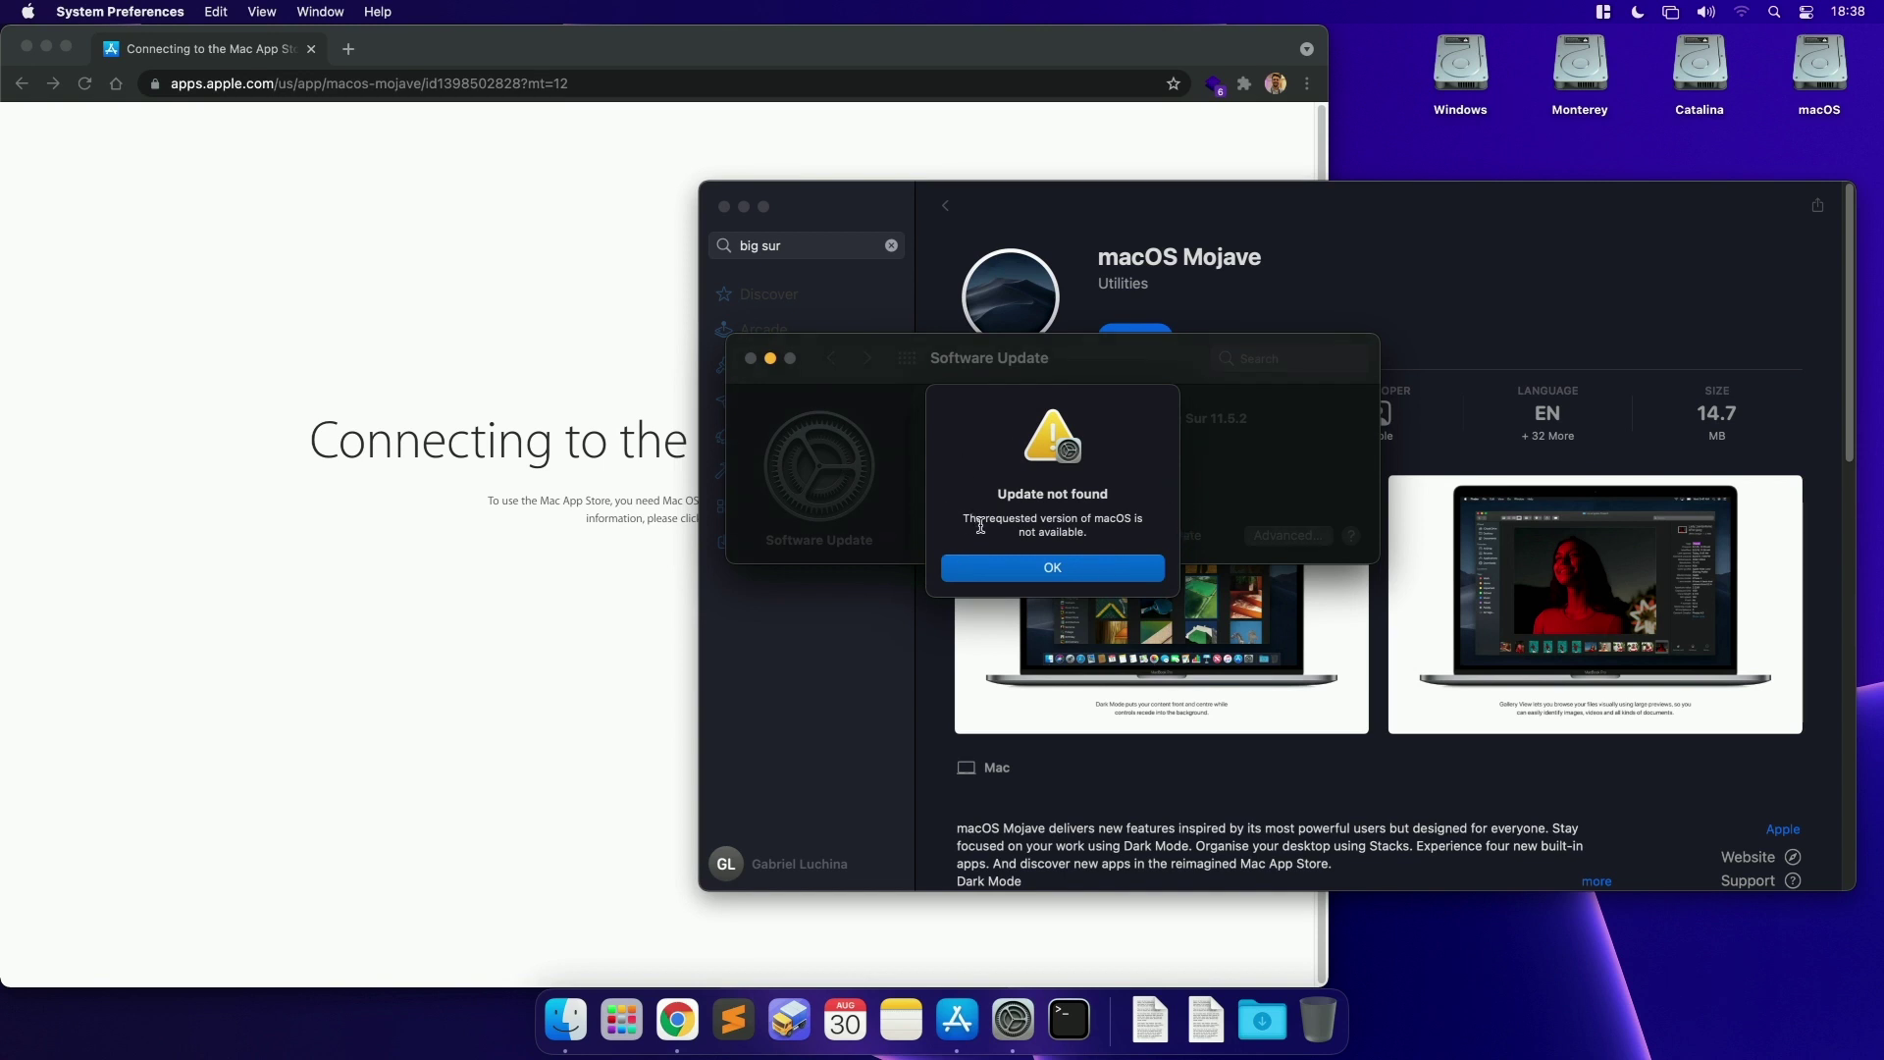
Step: Dismiss the 'Update not found' alert and go back to the old macOS versions article in Chrome
left_click(1023, 566)
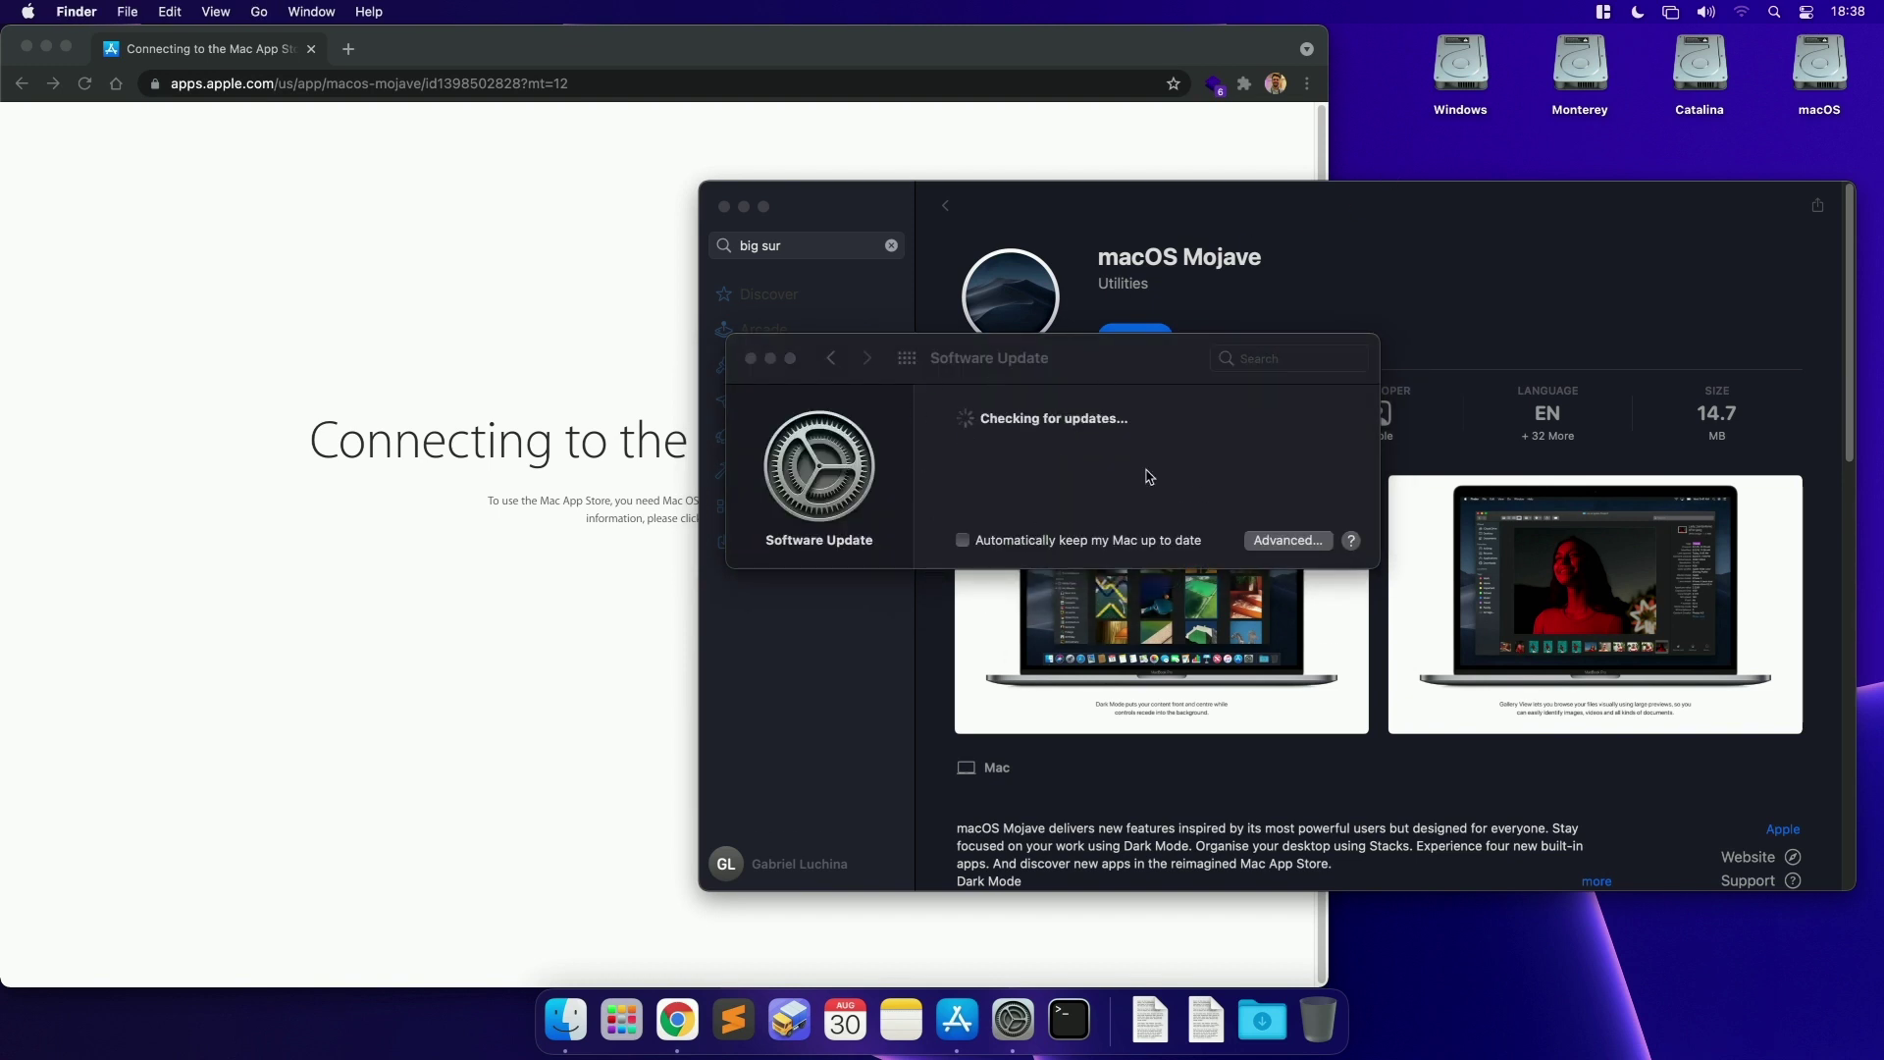
left_click(1100, 376)
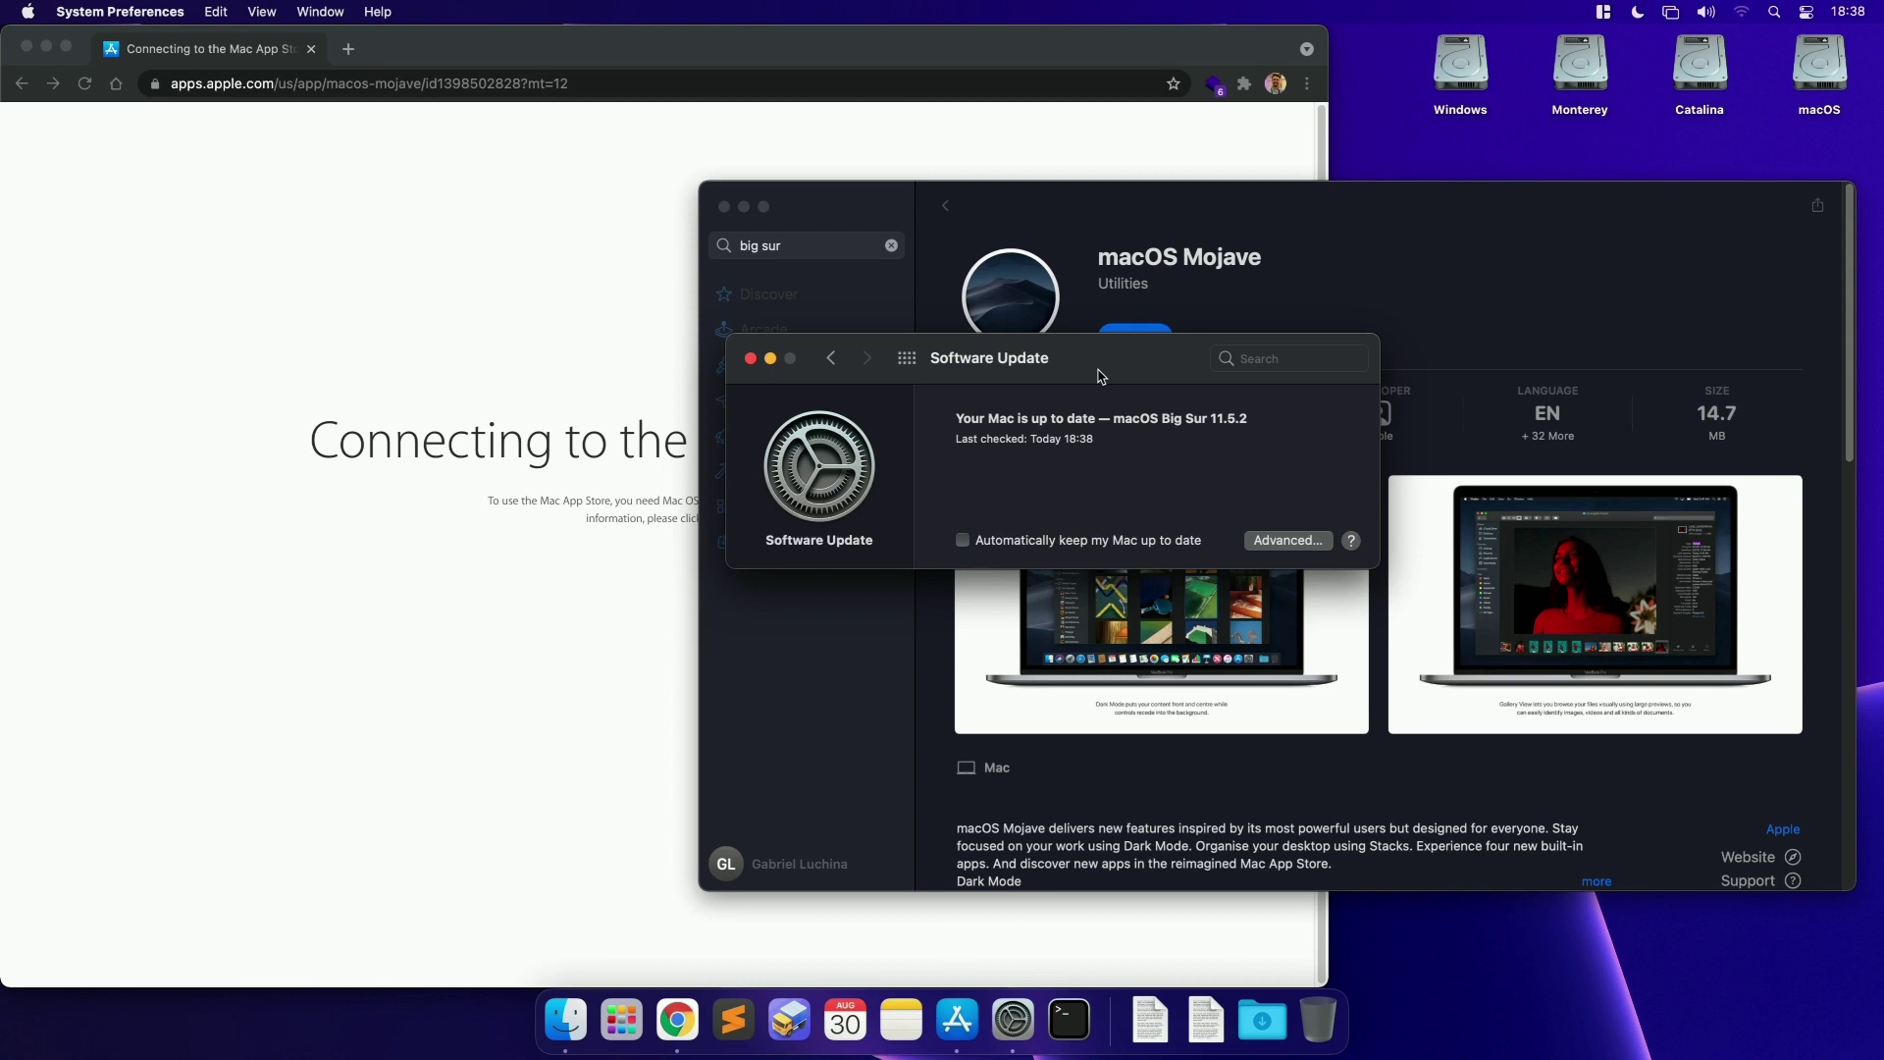
left_click(21, 83)
left_click(21, 83)
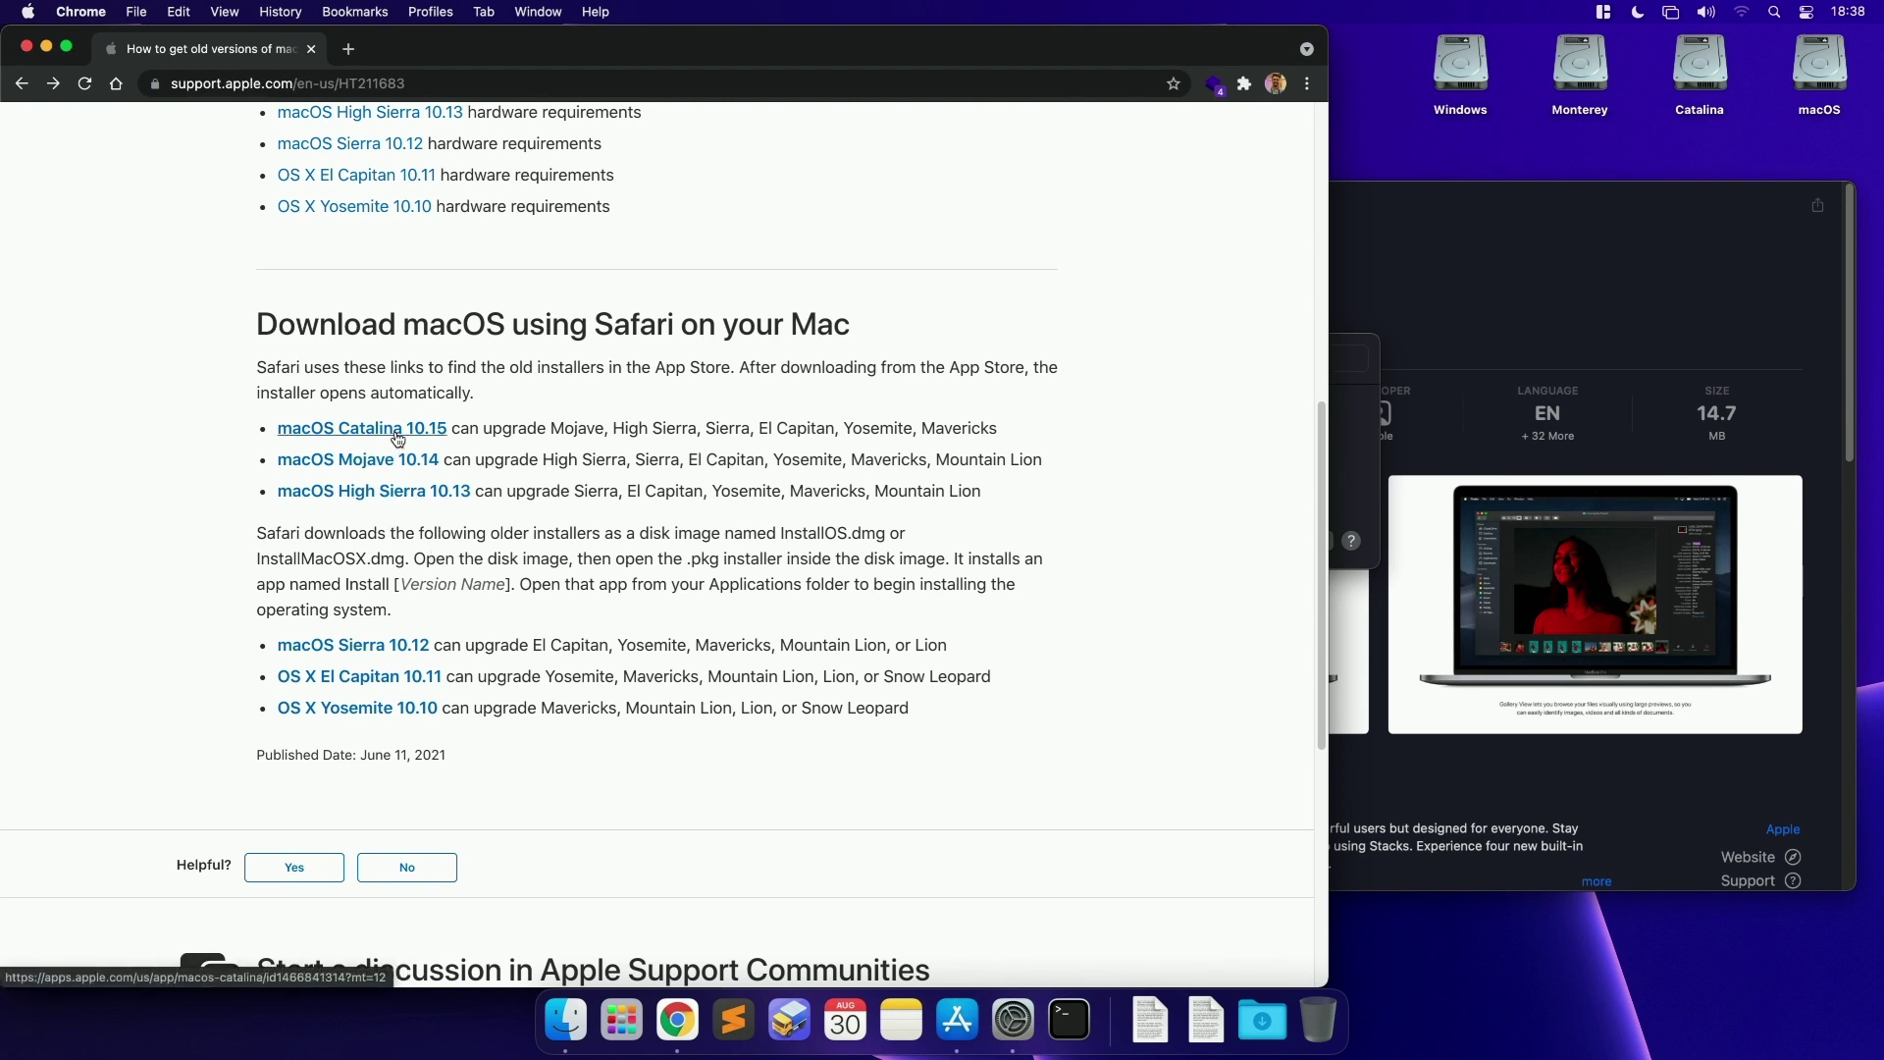
Step: Open the Mojave App Store page from the article and rerun the 'big sur' search
left_click_drag(512, 429, 280, 425)
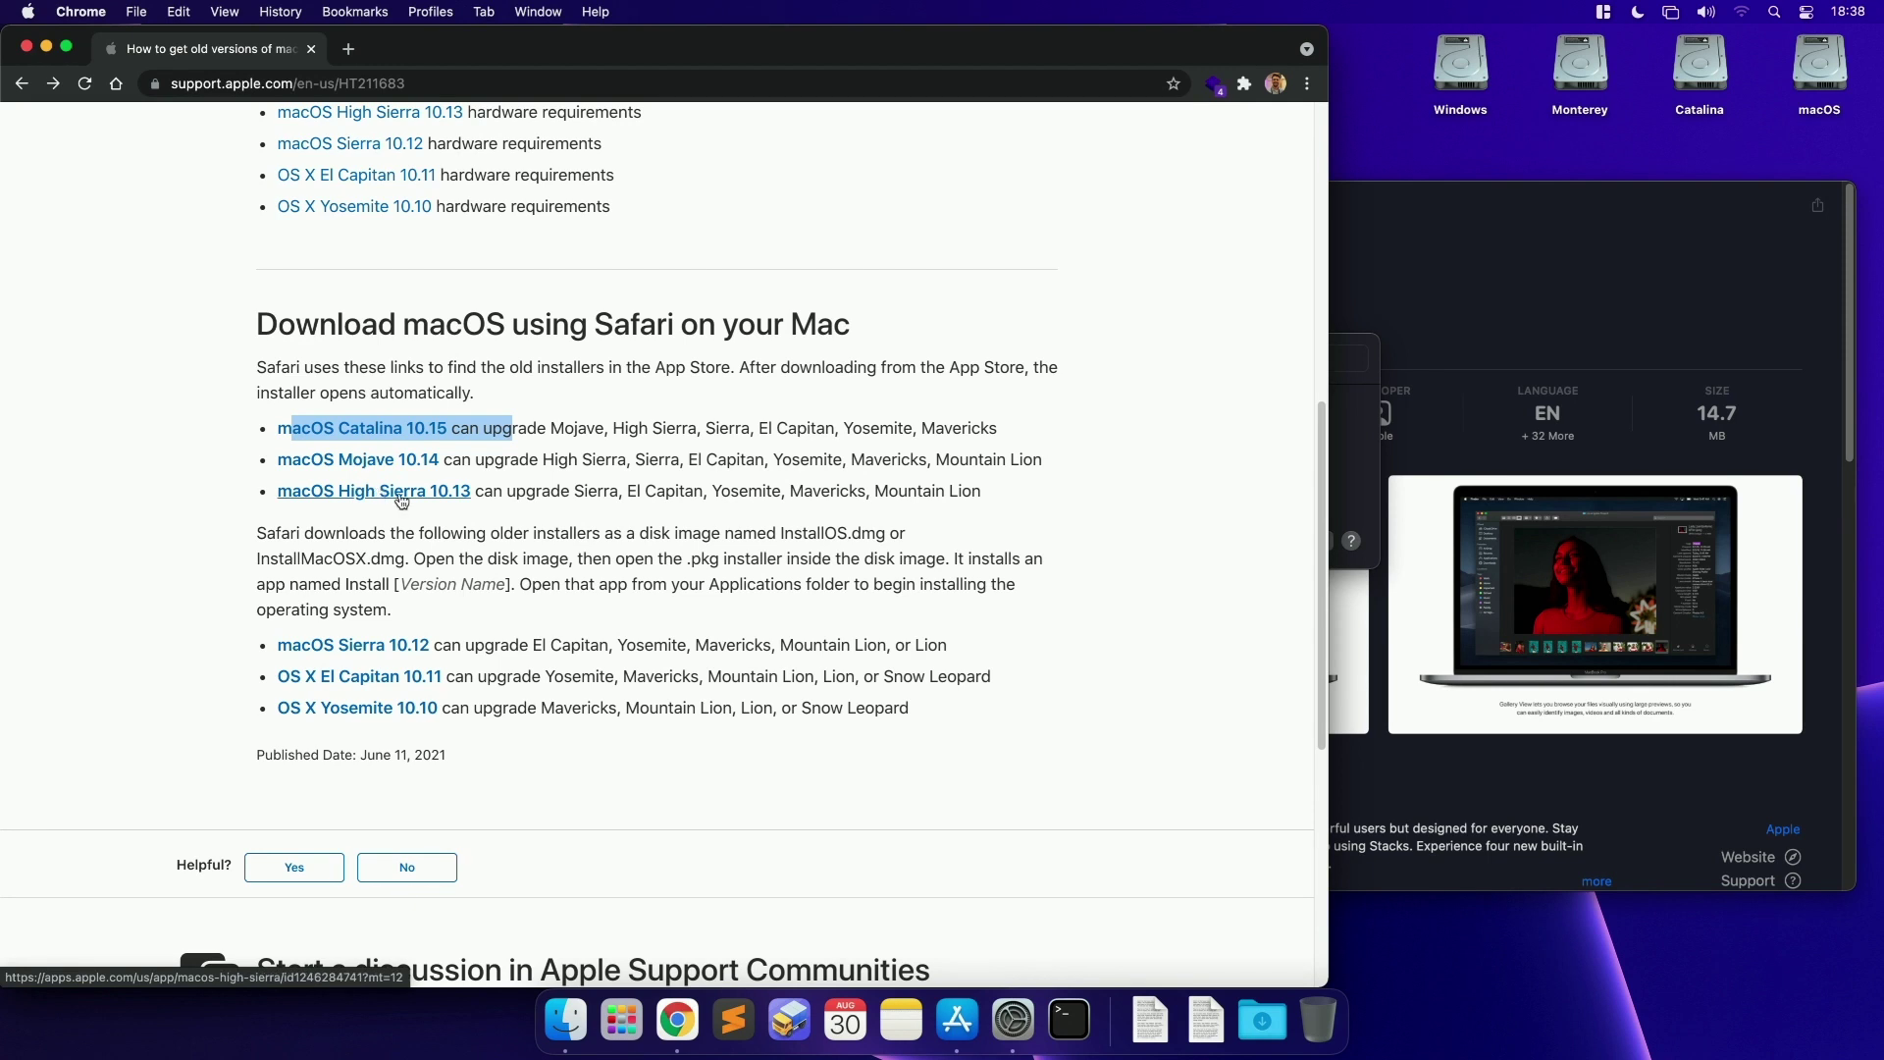
left_click_drag(492, 491, 279, 493)
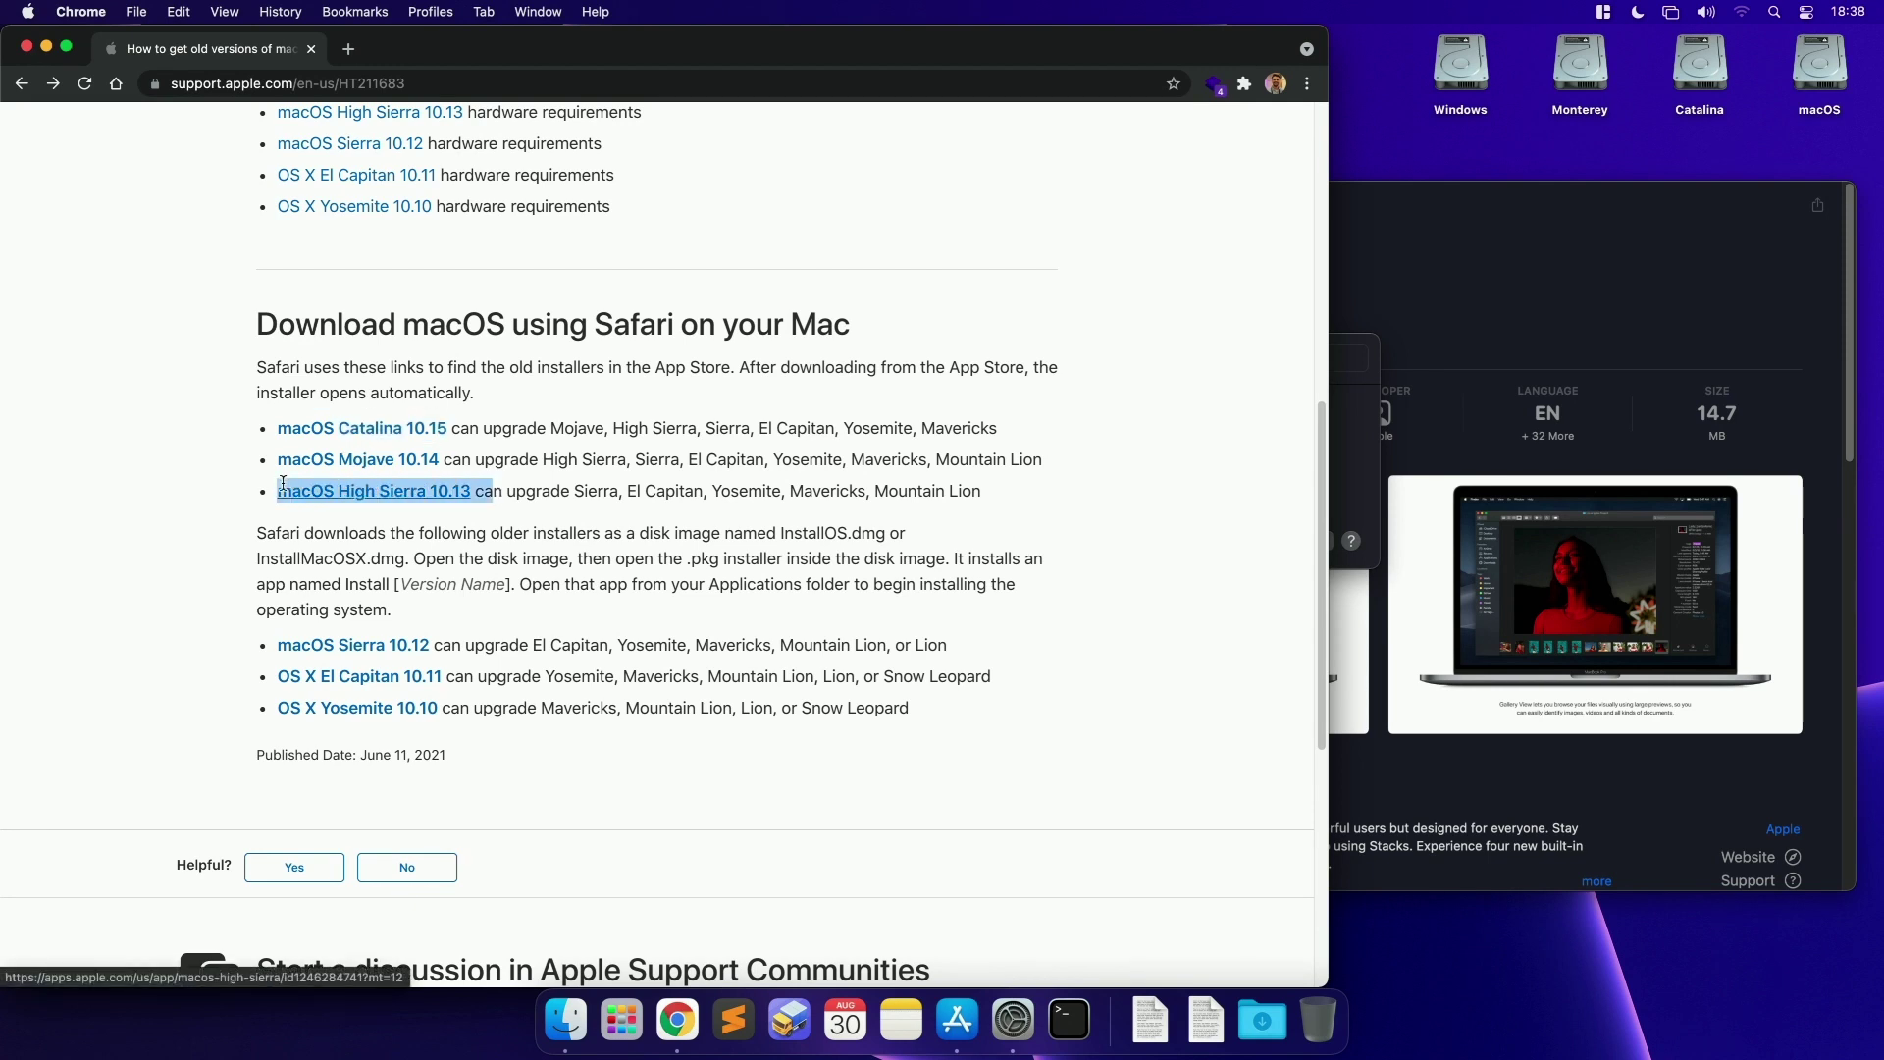
left_click(481, 491)
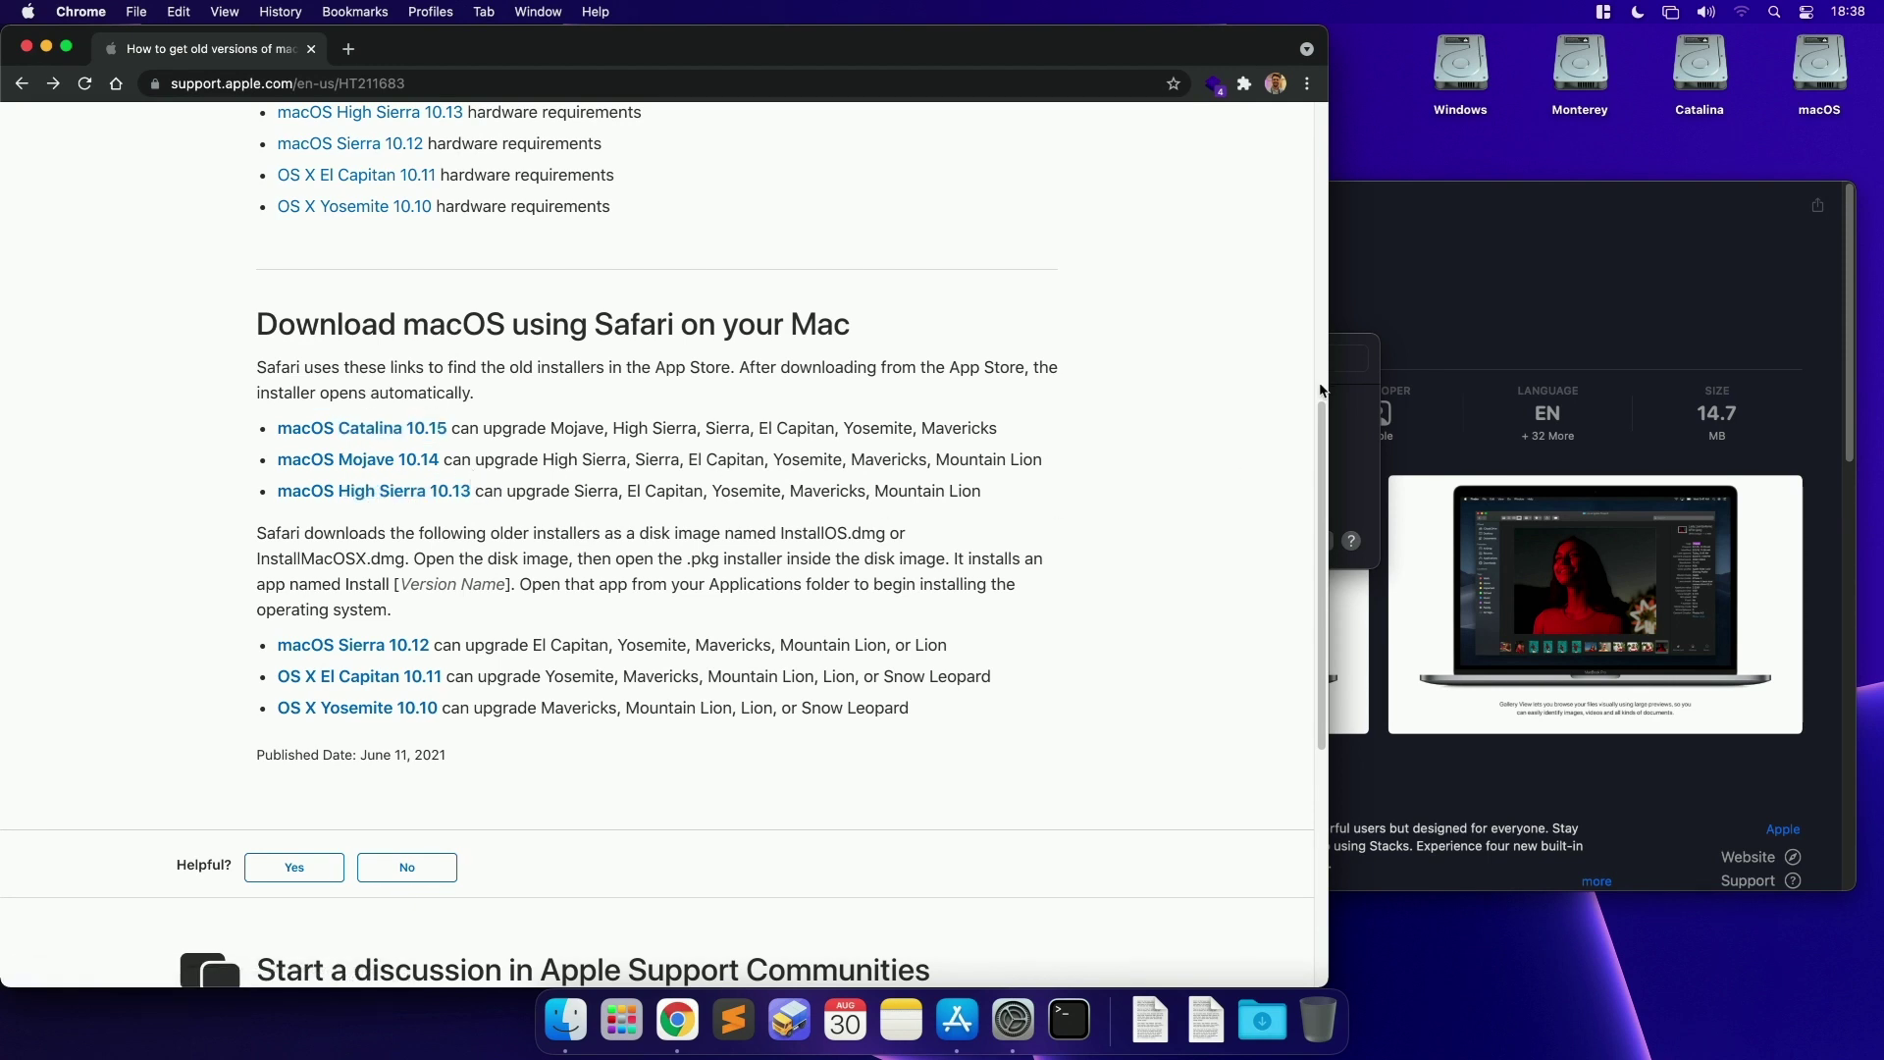
left_click(1384, 378)
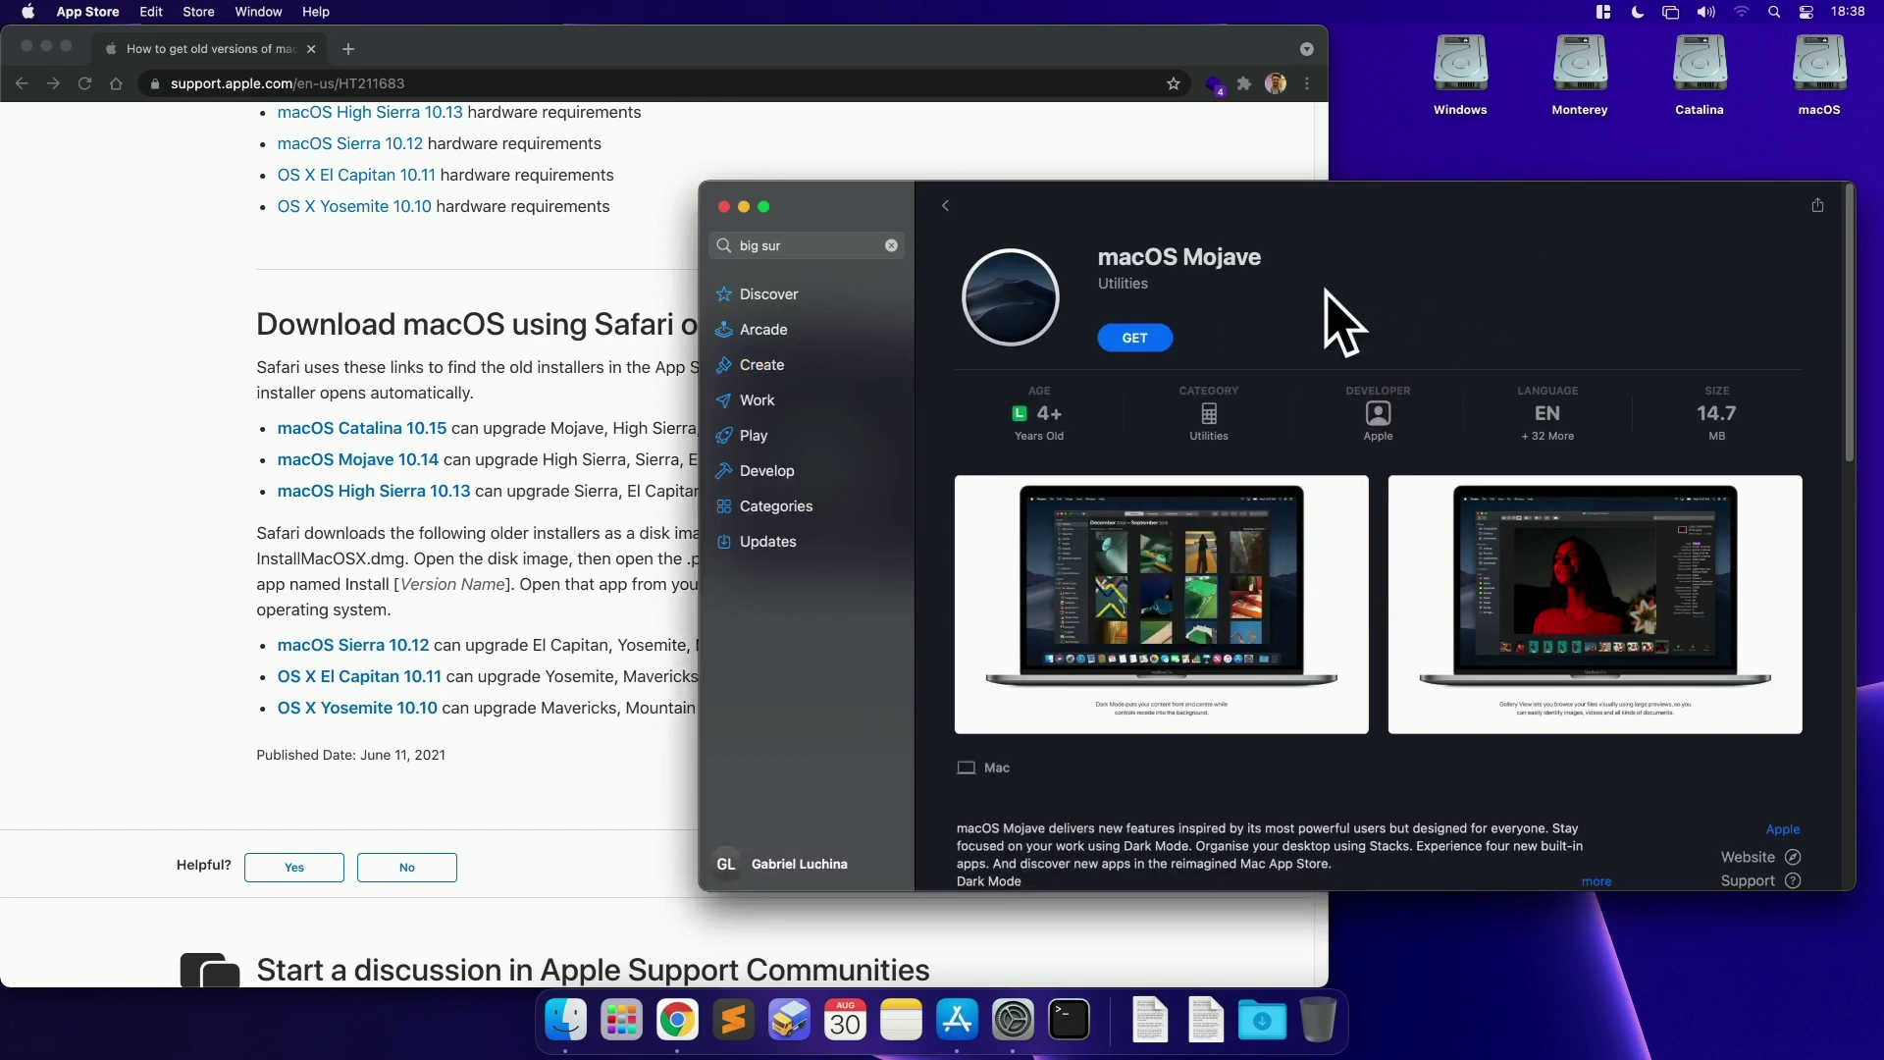
left_click(511, 488)
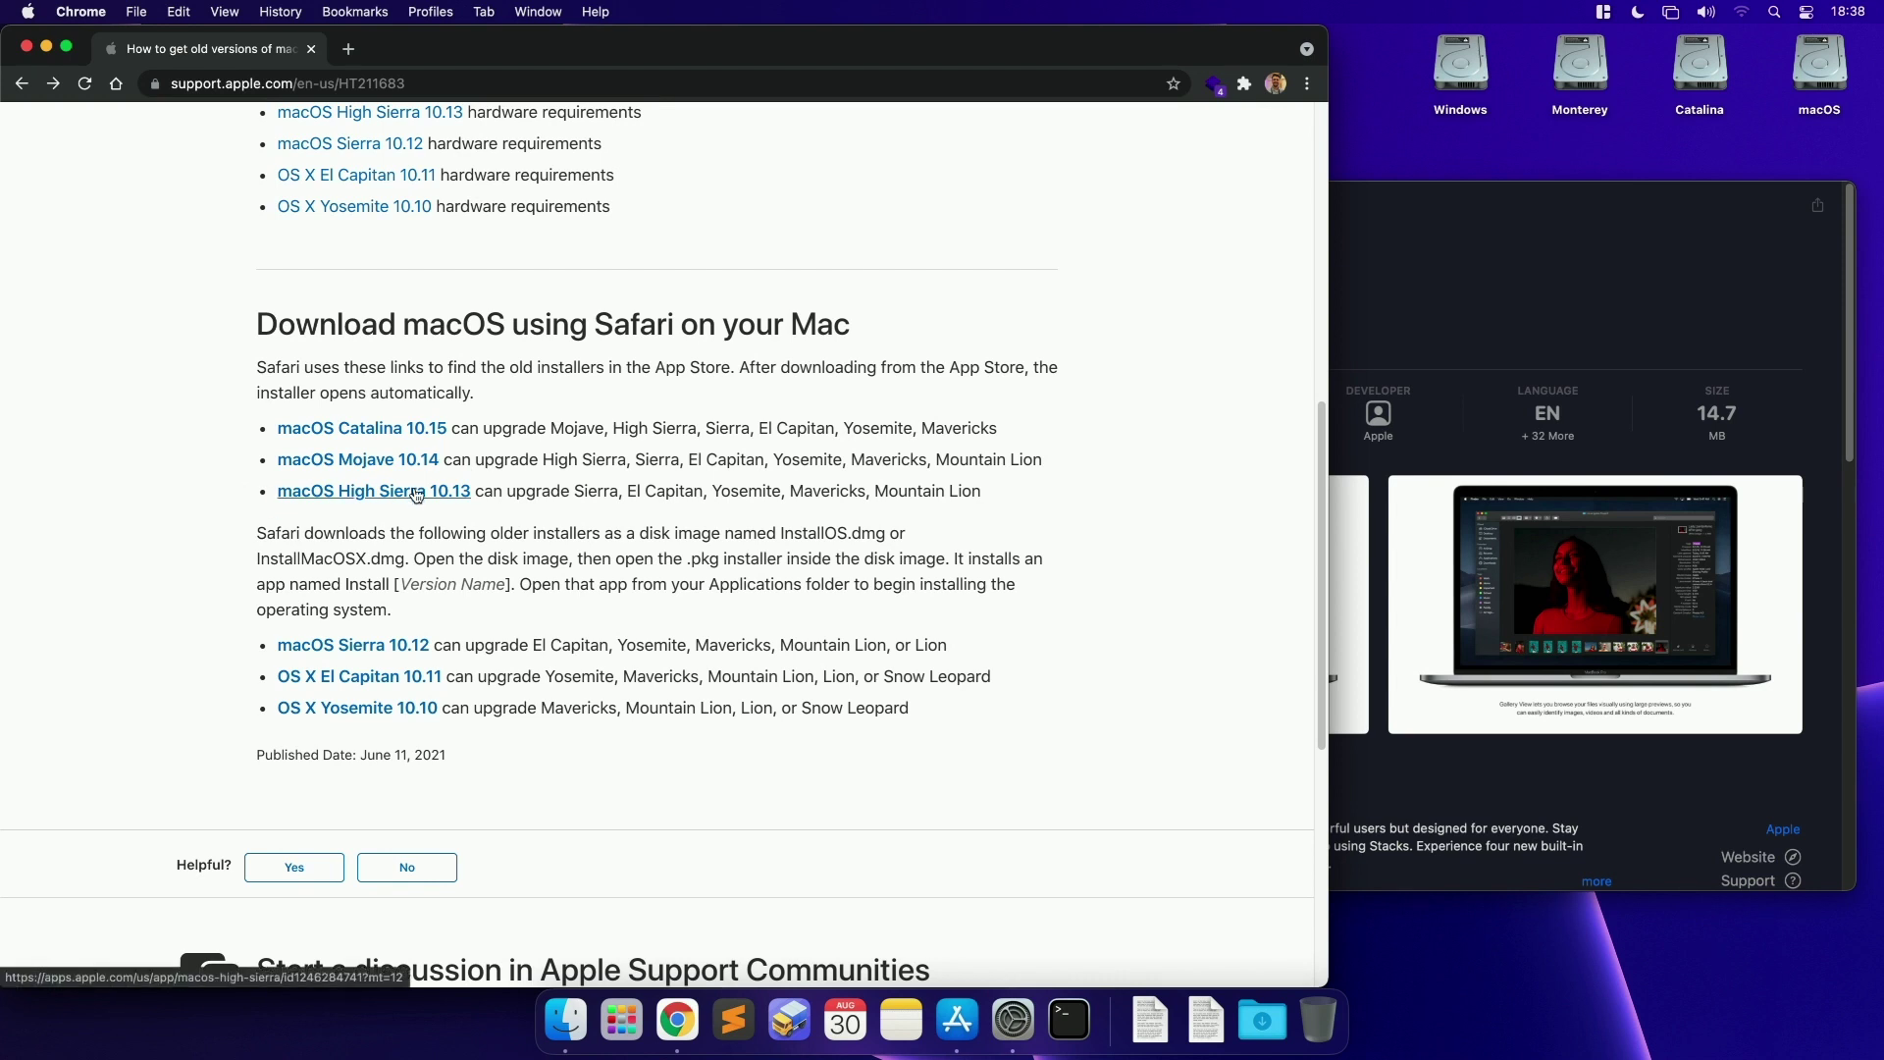
left_click(376, 465)
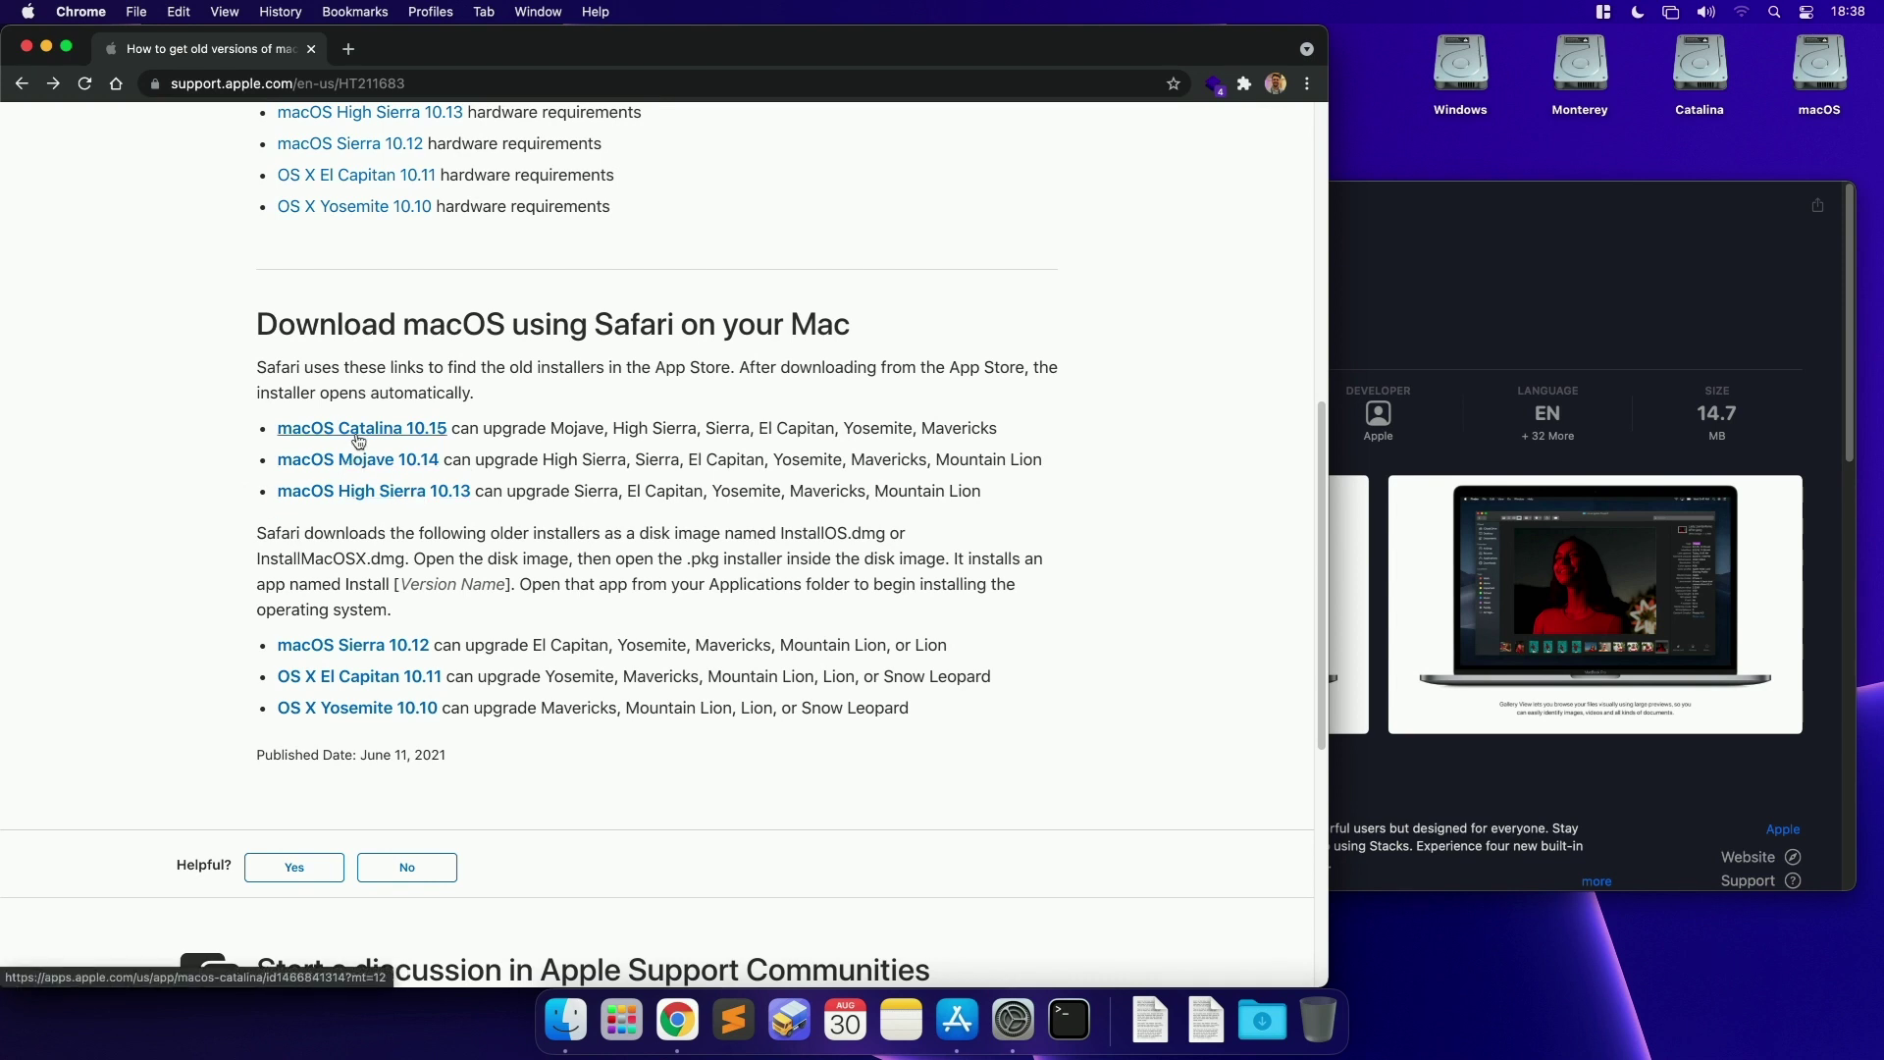
left_click(865, 236)
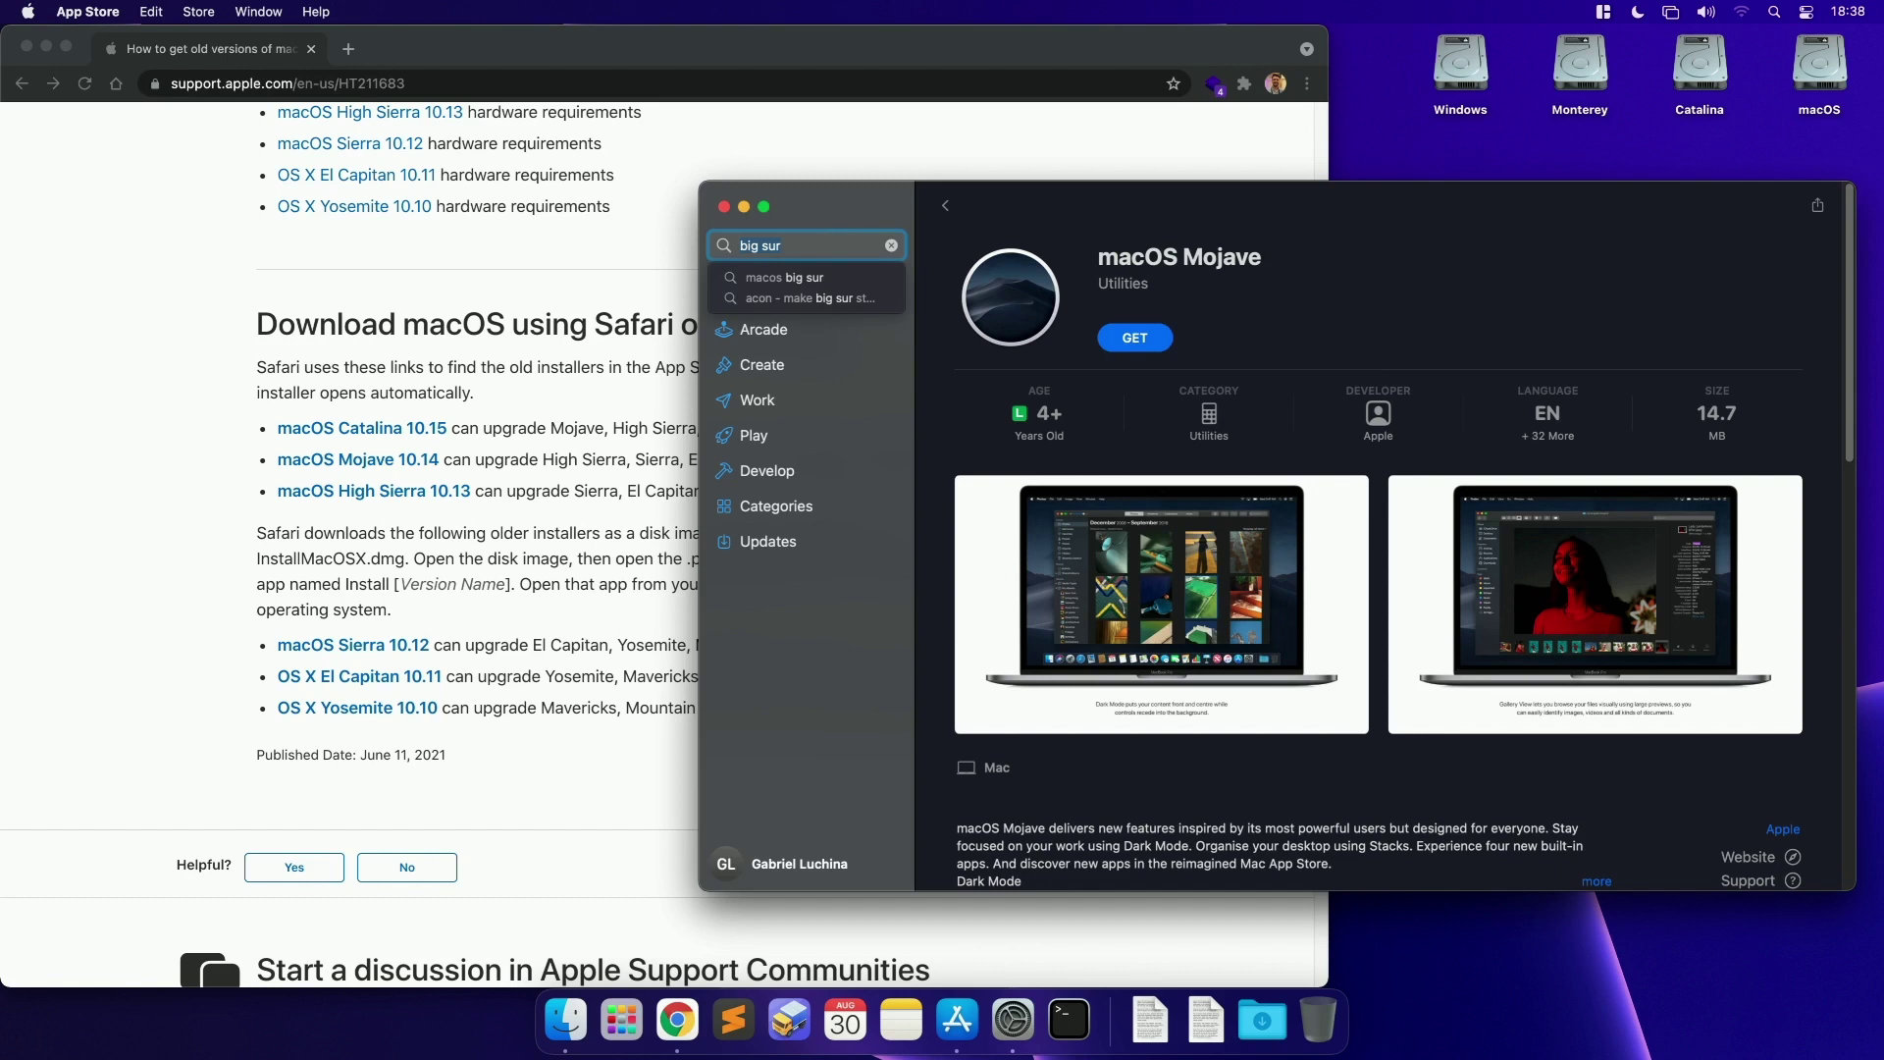
key("Return")
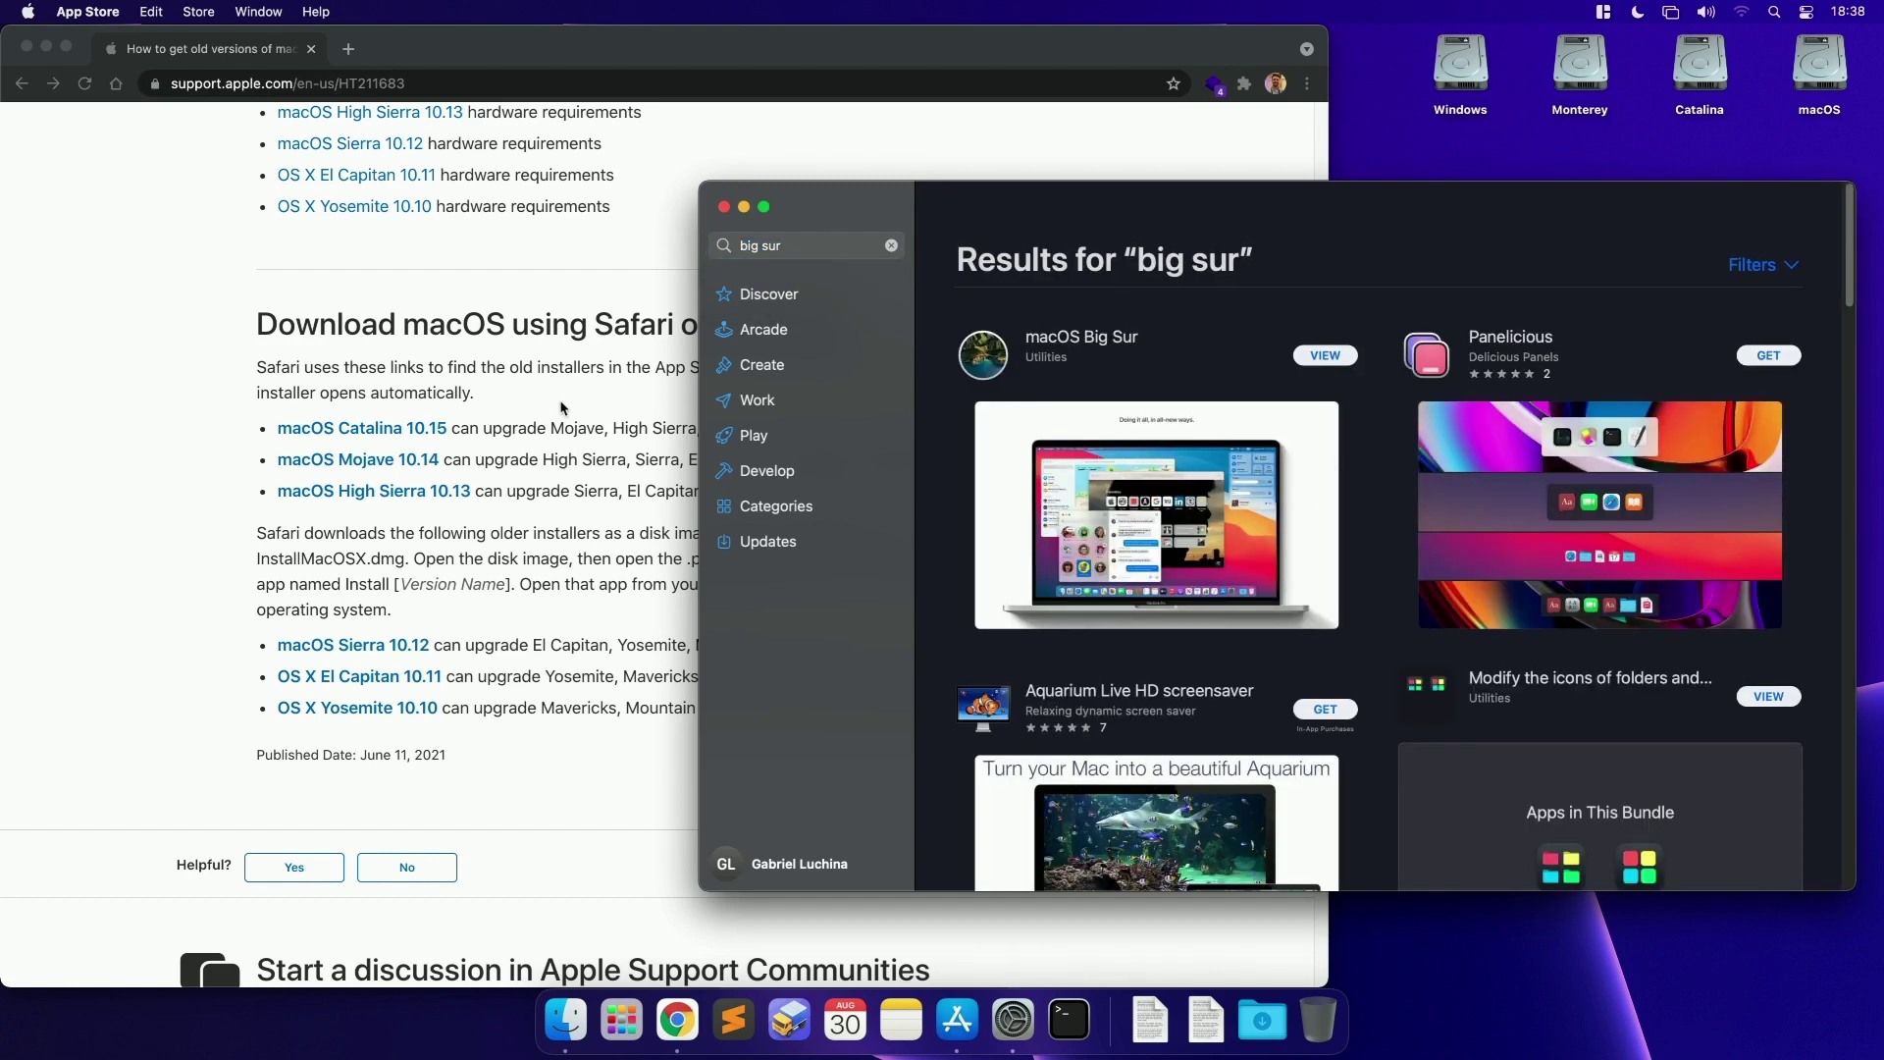
Step: Request macOS Mojave again, dismiss 'Update not found', and return to the old versions article
left_click(582, 437)
scroll(628, 432, "up", 1)
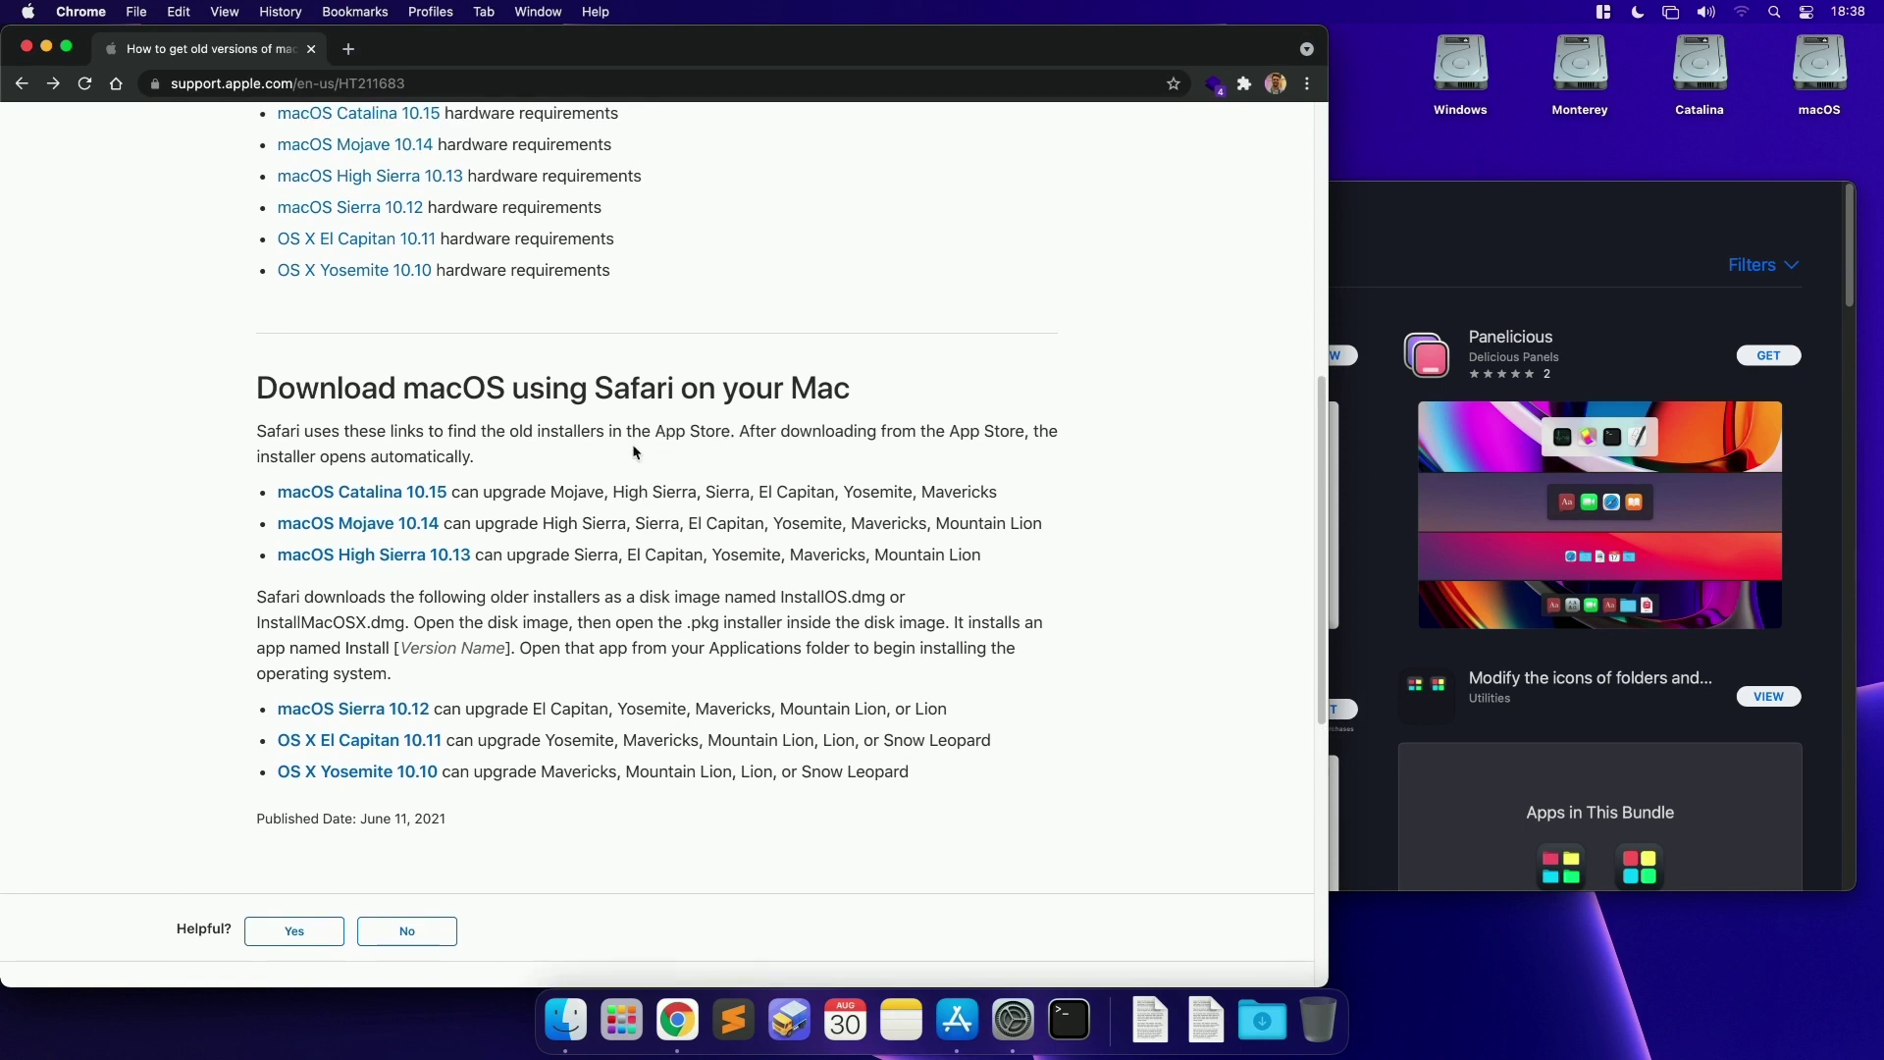
left_click(331, 531)
left_click(855, 254)
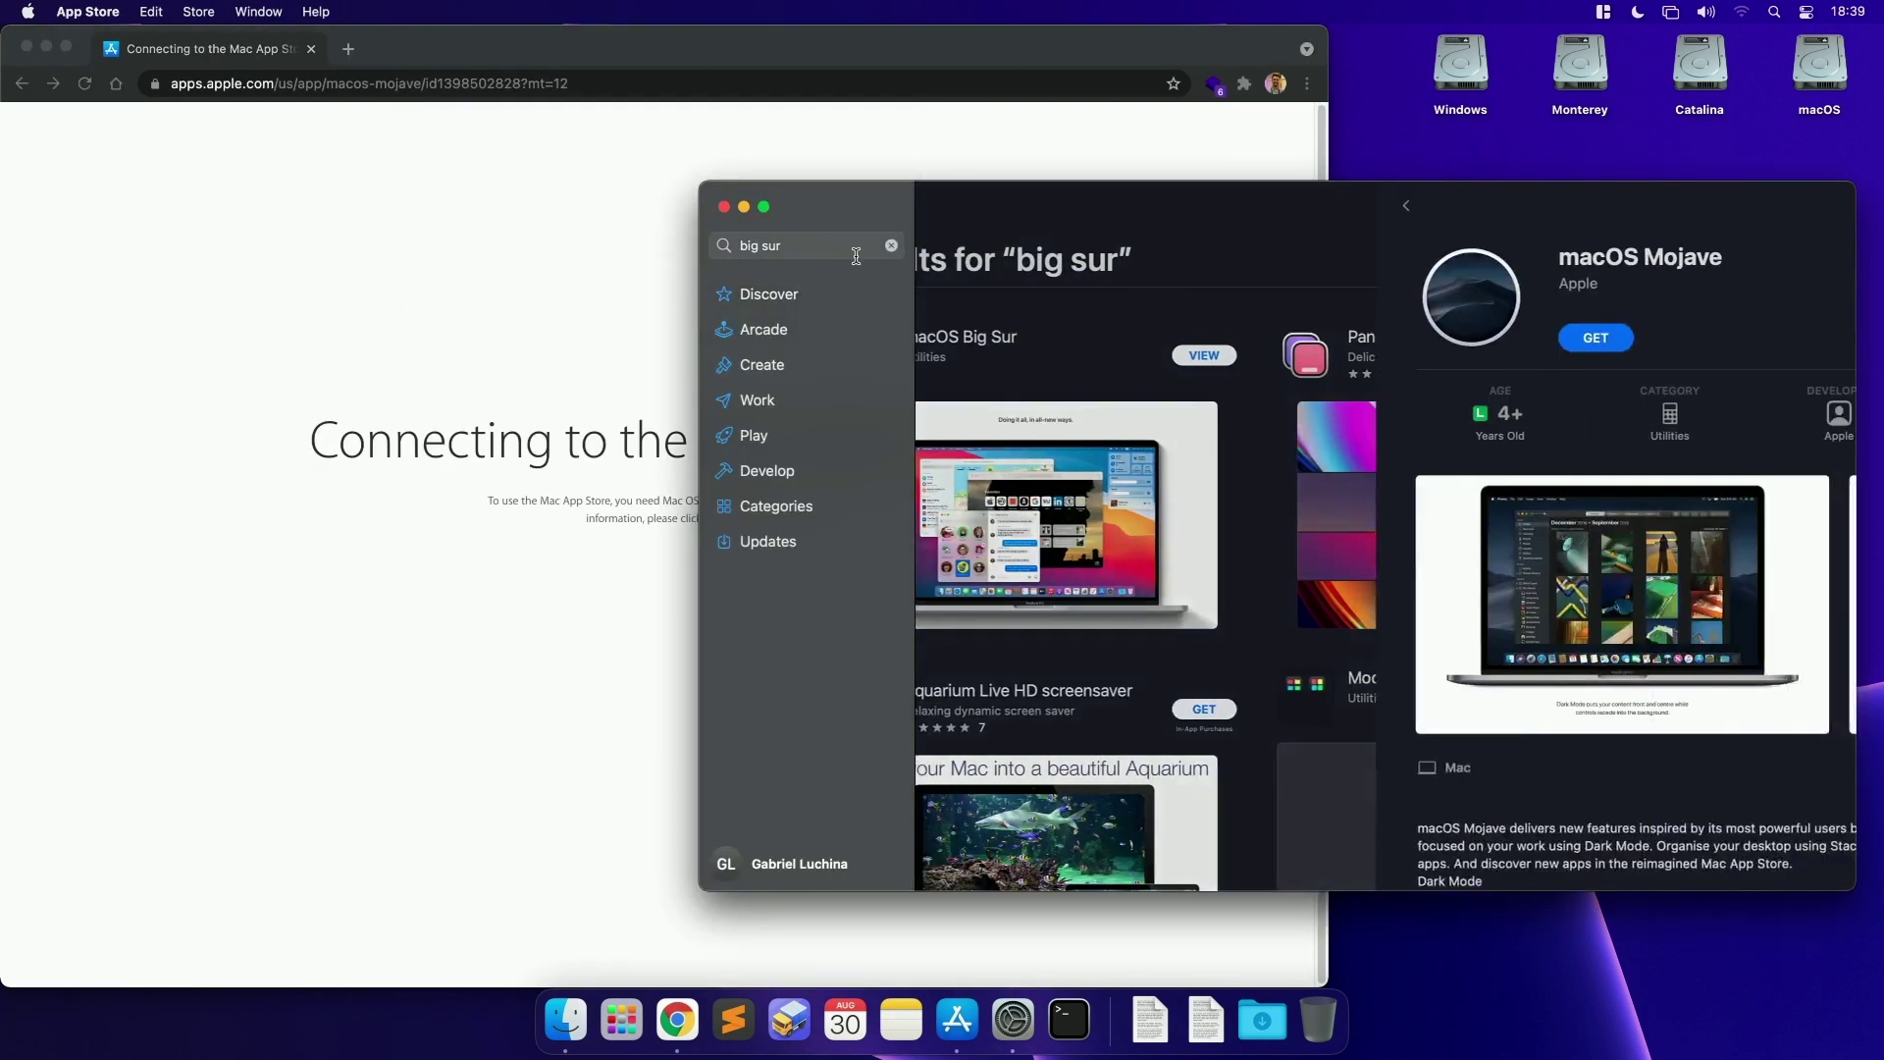
left_click(1134, 338)
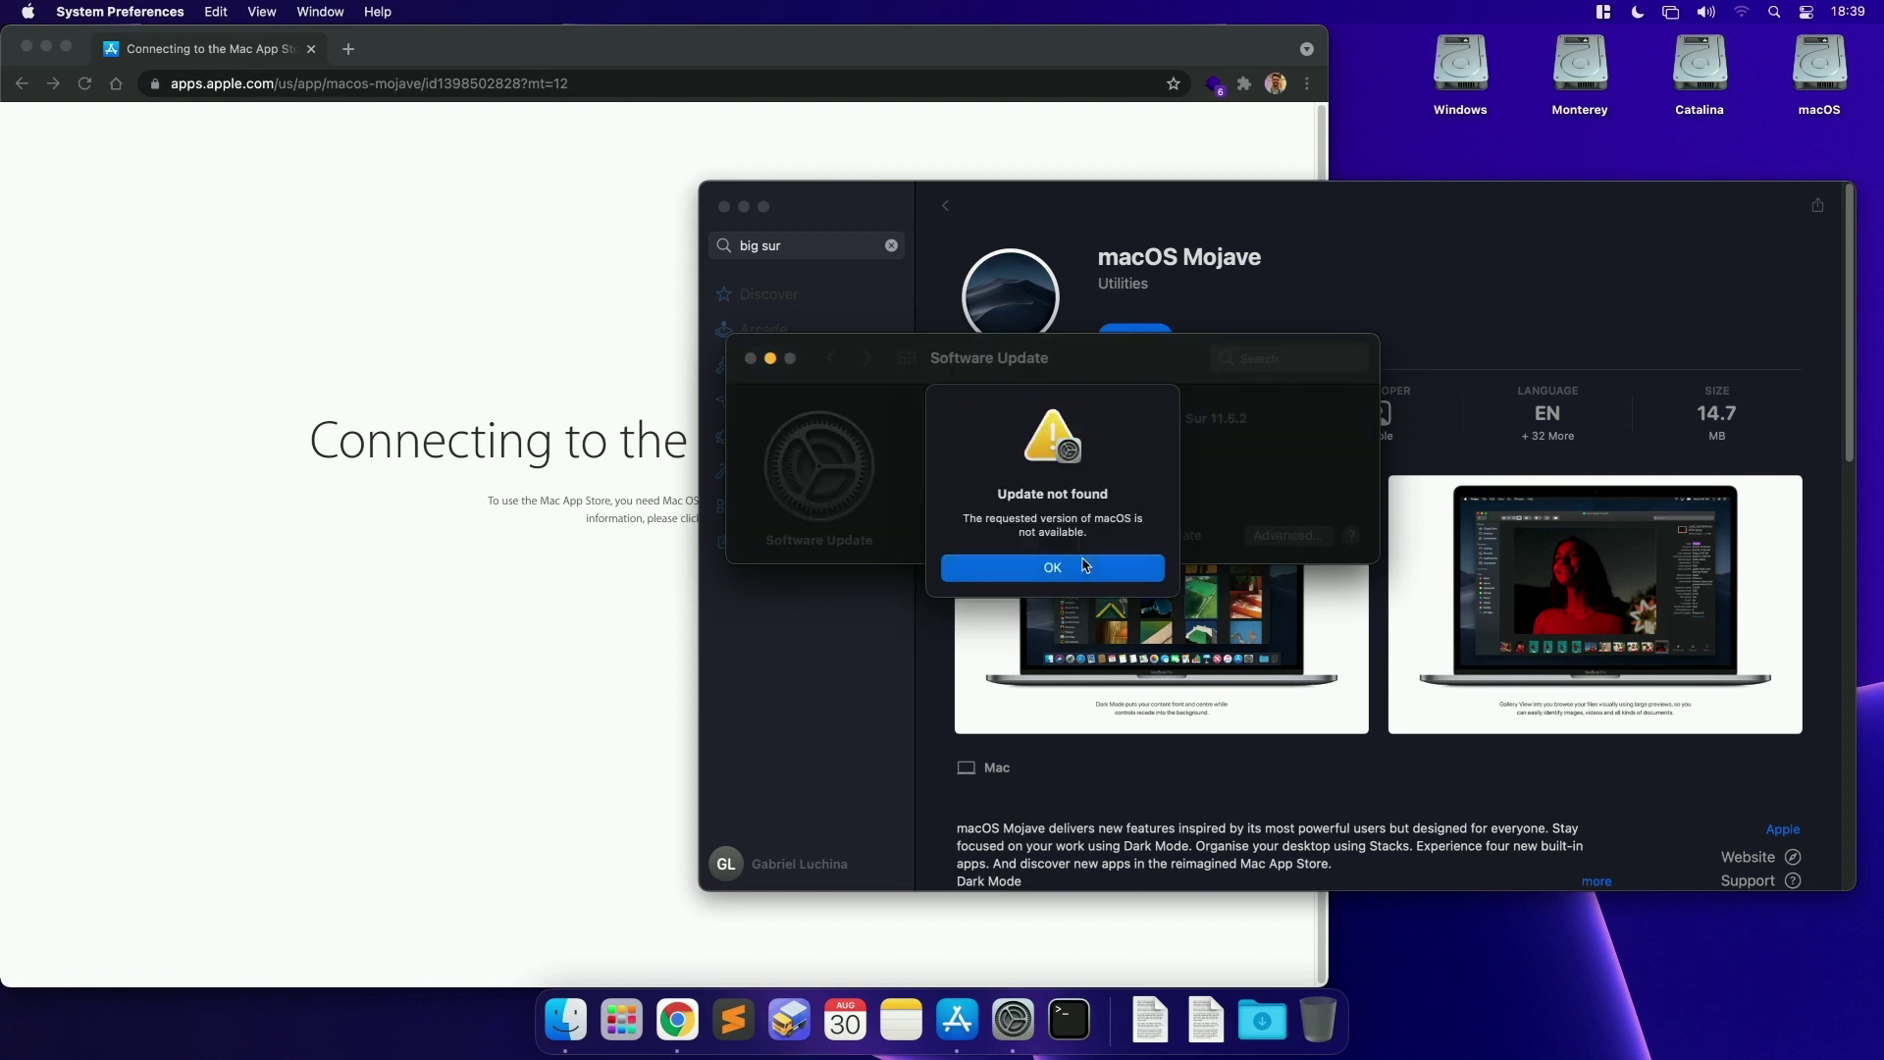
left_click(1052, 567)
left_click(945, 207)
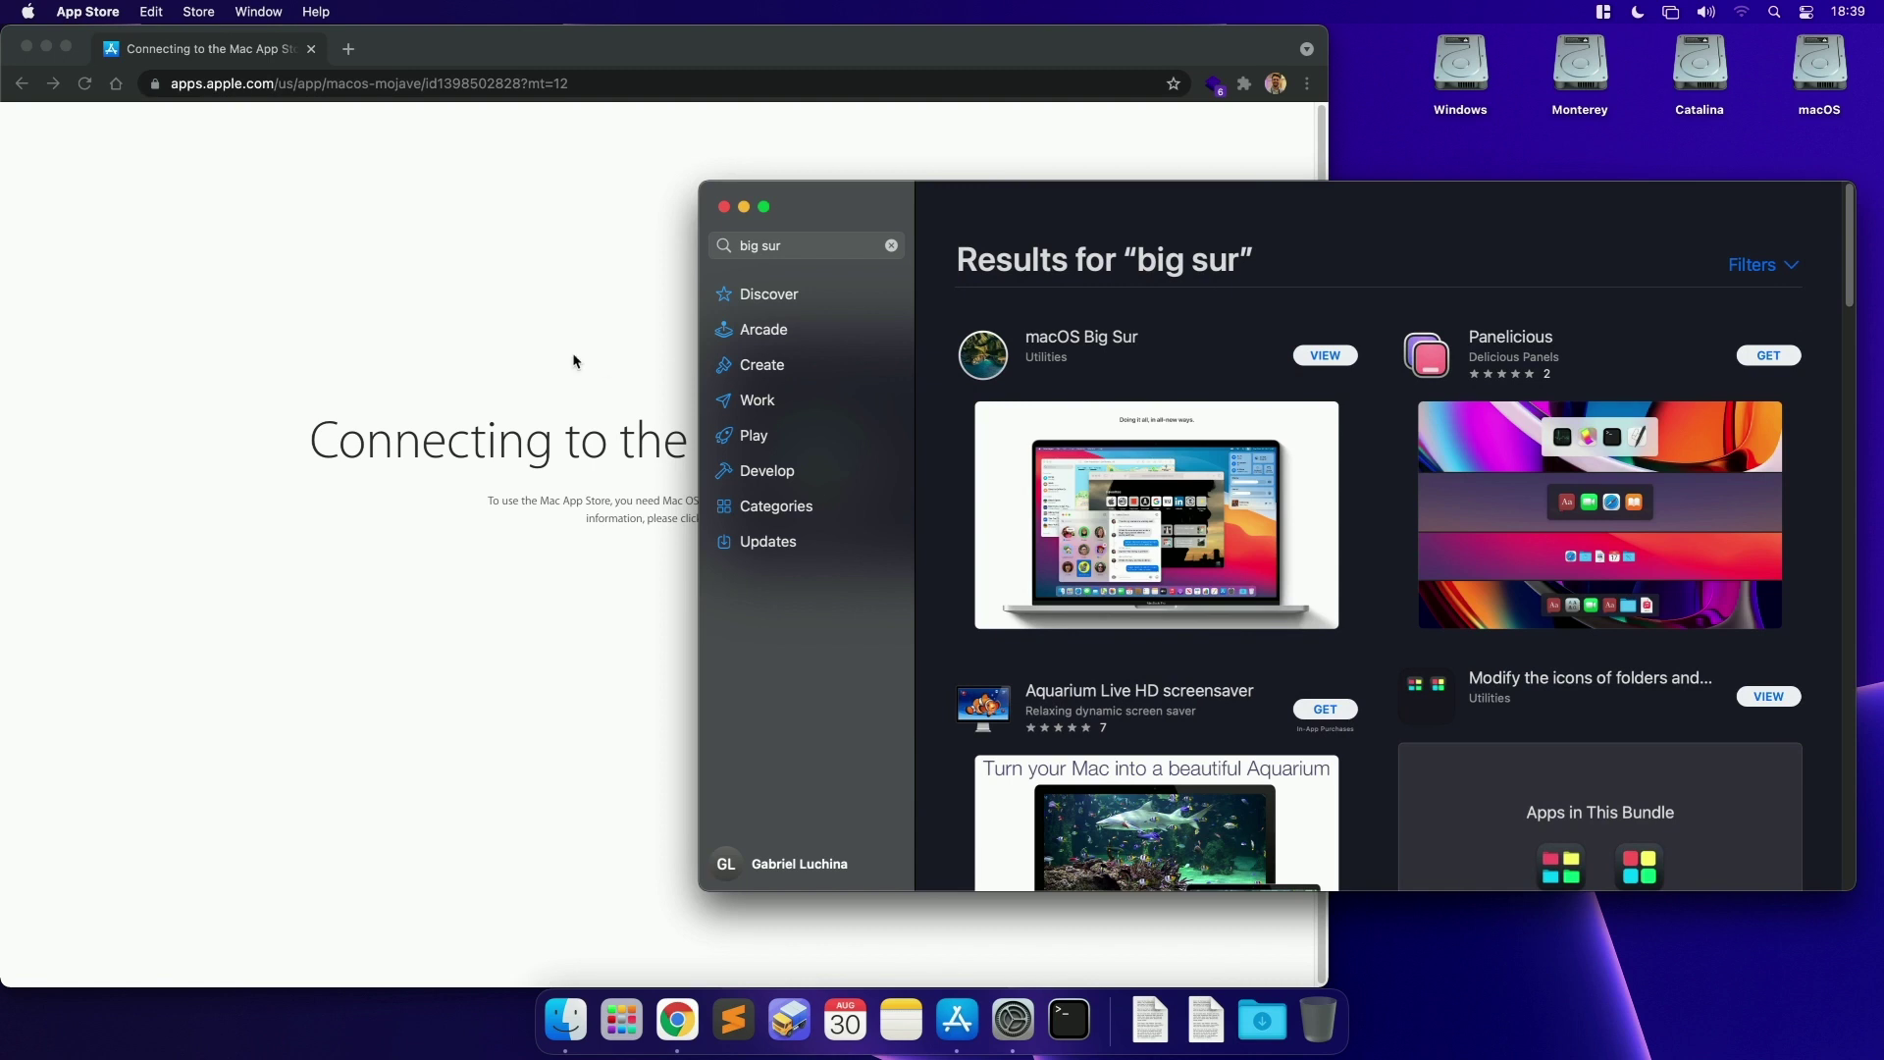
left_click(574, 361)
left_click(21, 84)
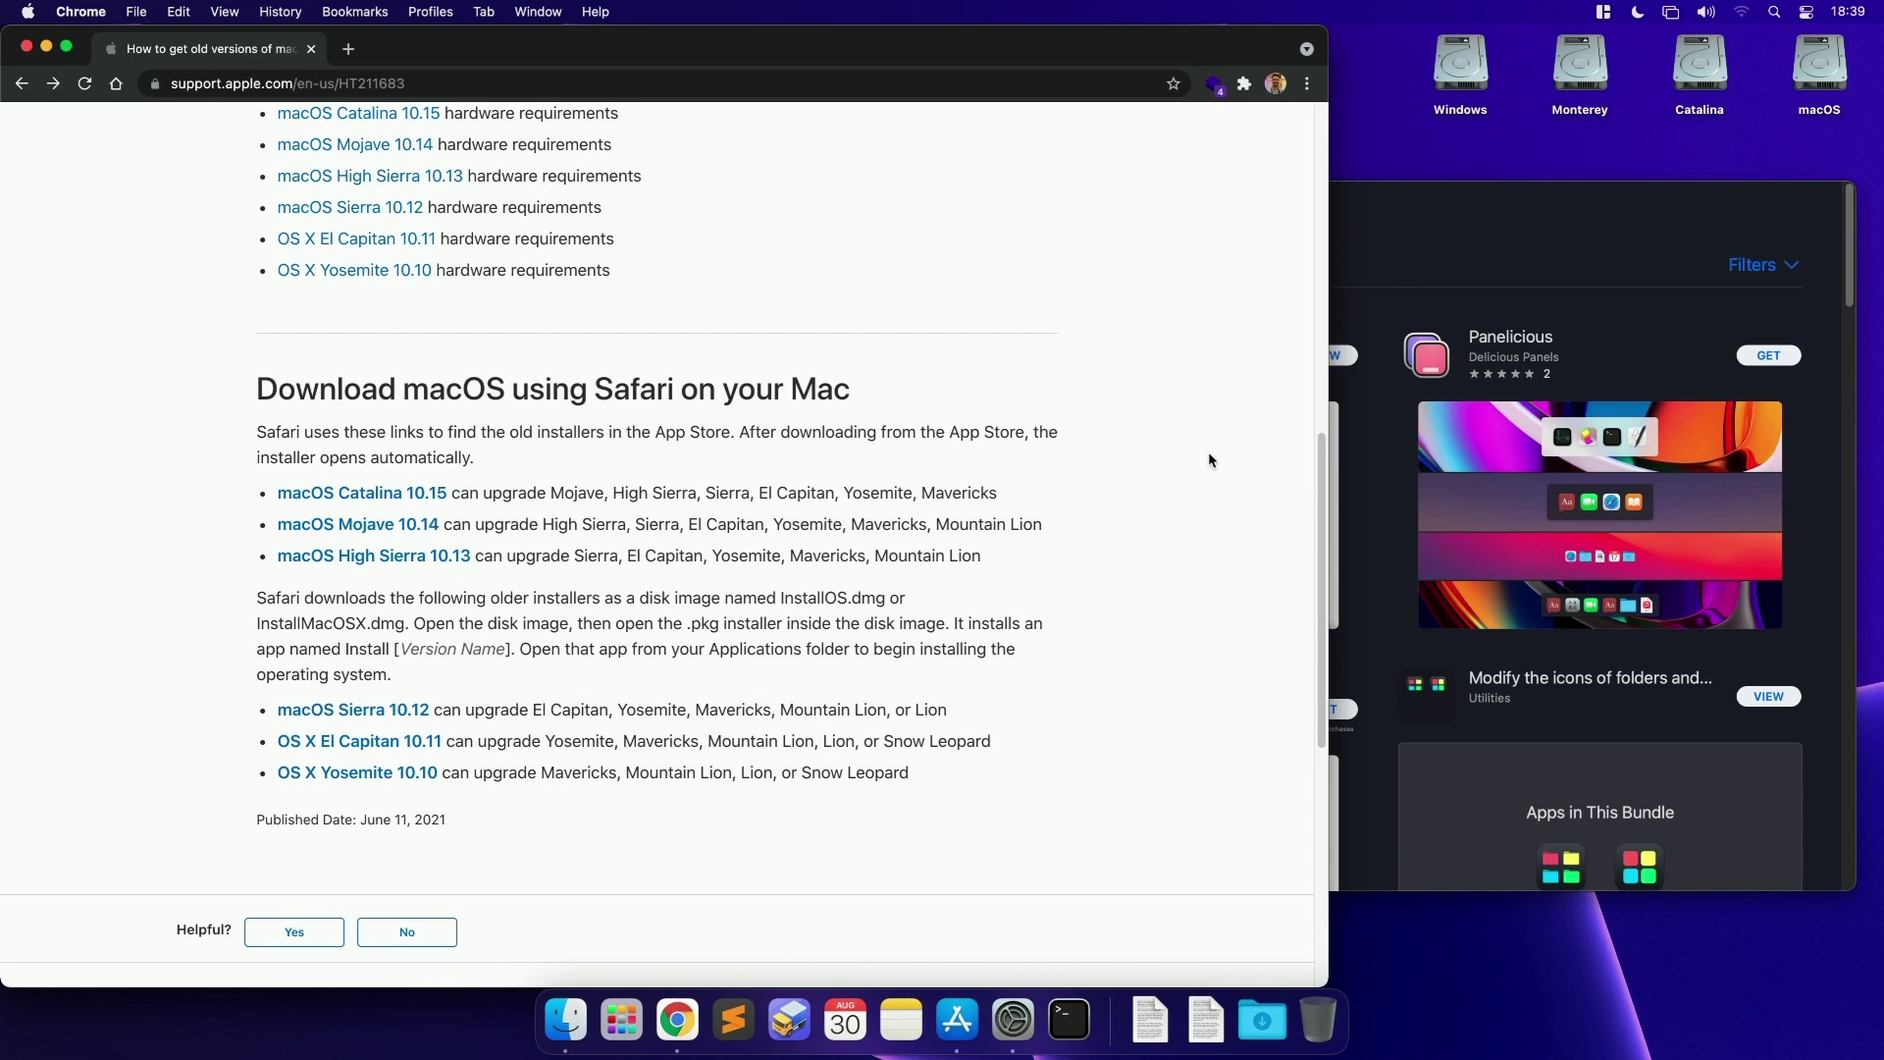
Step: Get macOS Big Sur from its App Store listing and confirm the 11.5.2 download
left_click(1385, 297)
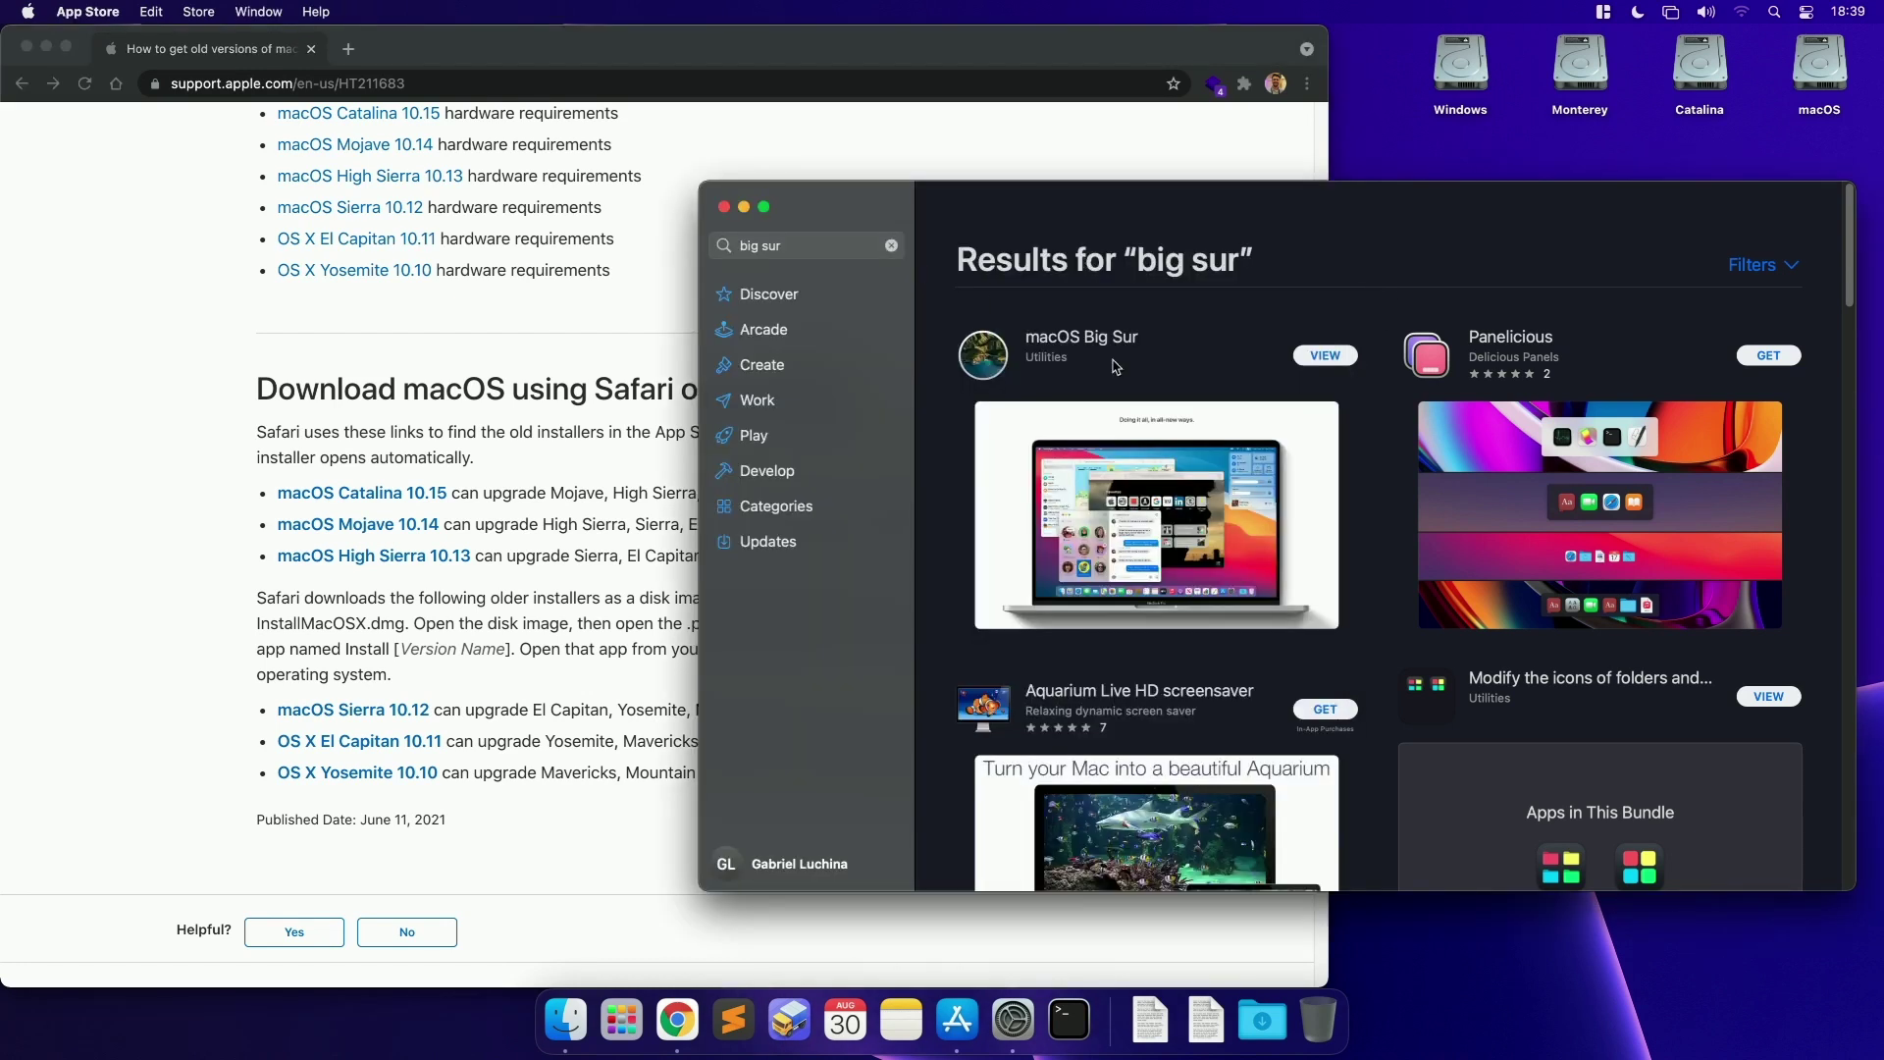
left_click(1331, 355)
left_click(1130, 338)
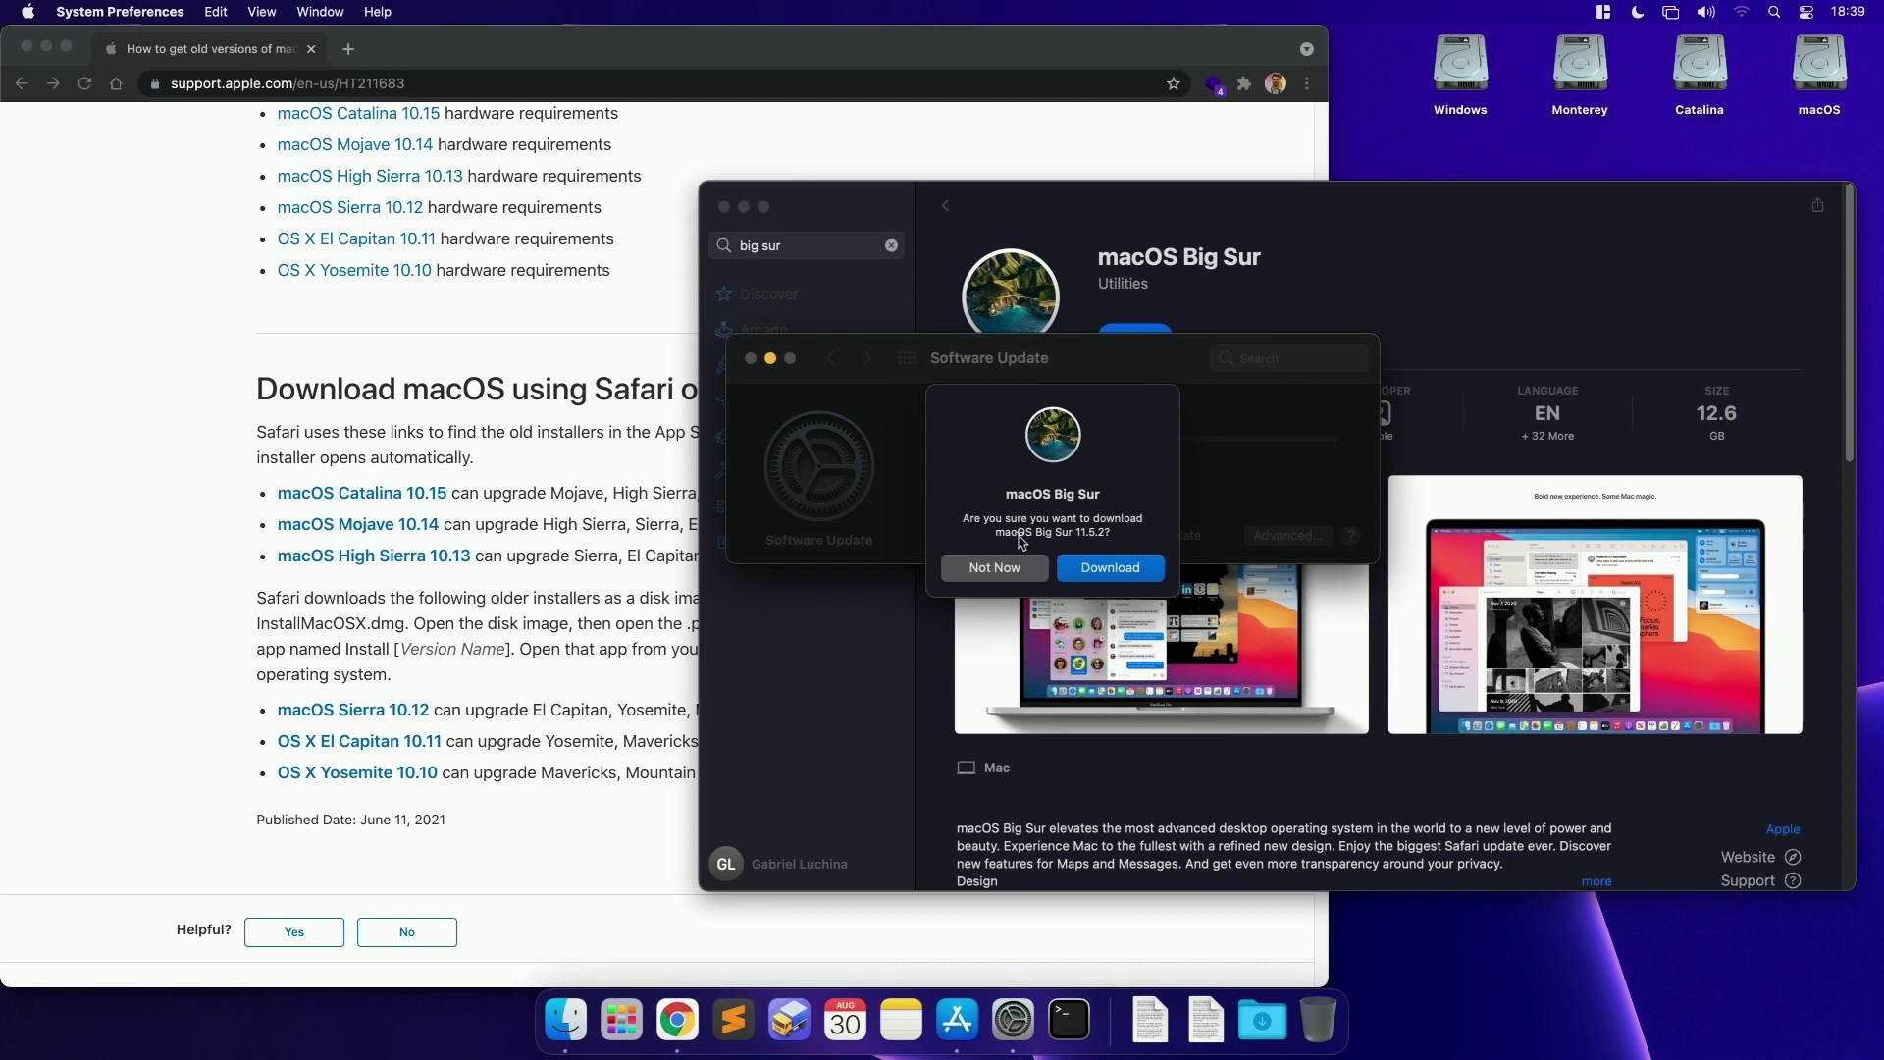
left_click(1112, 569)
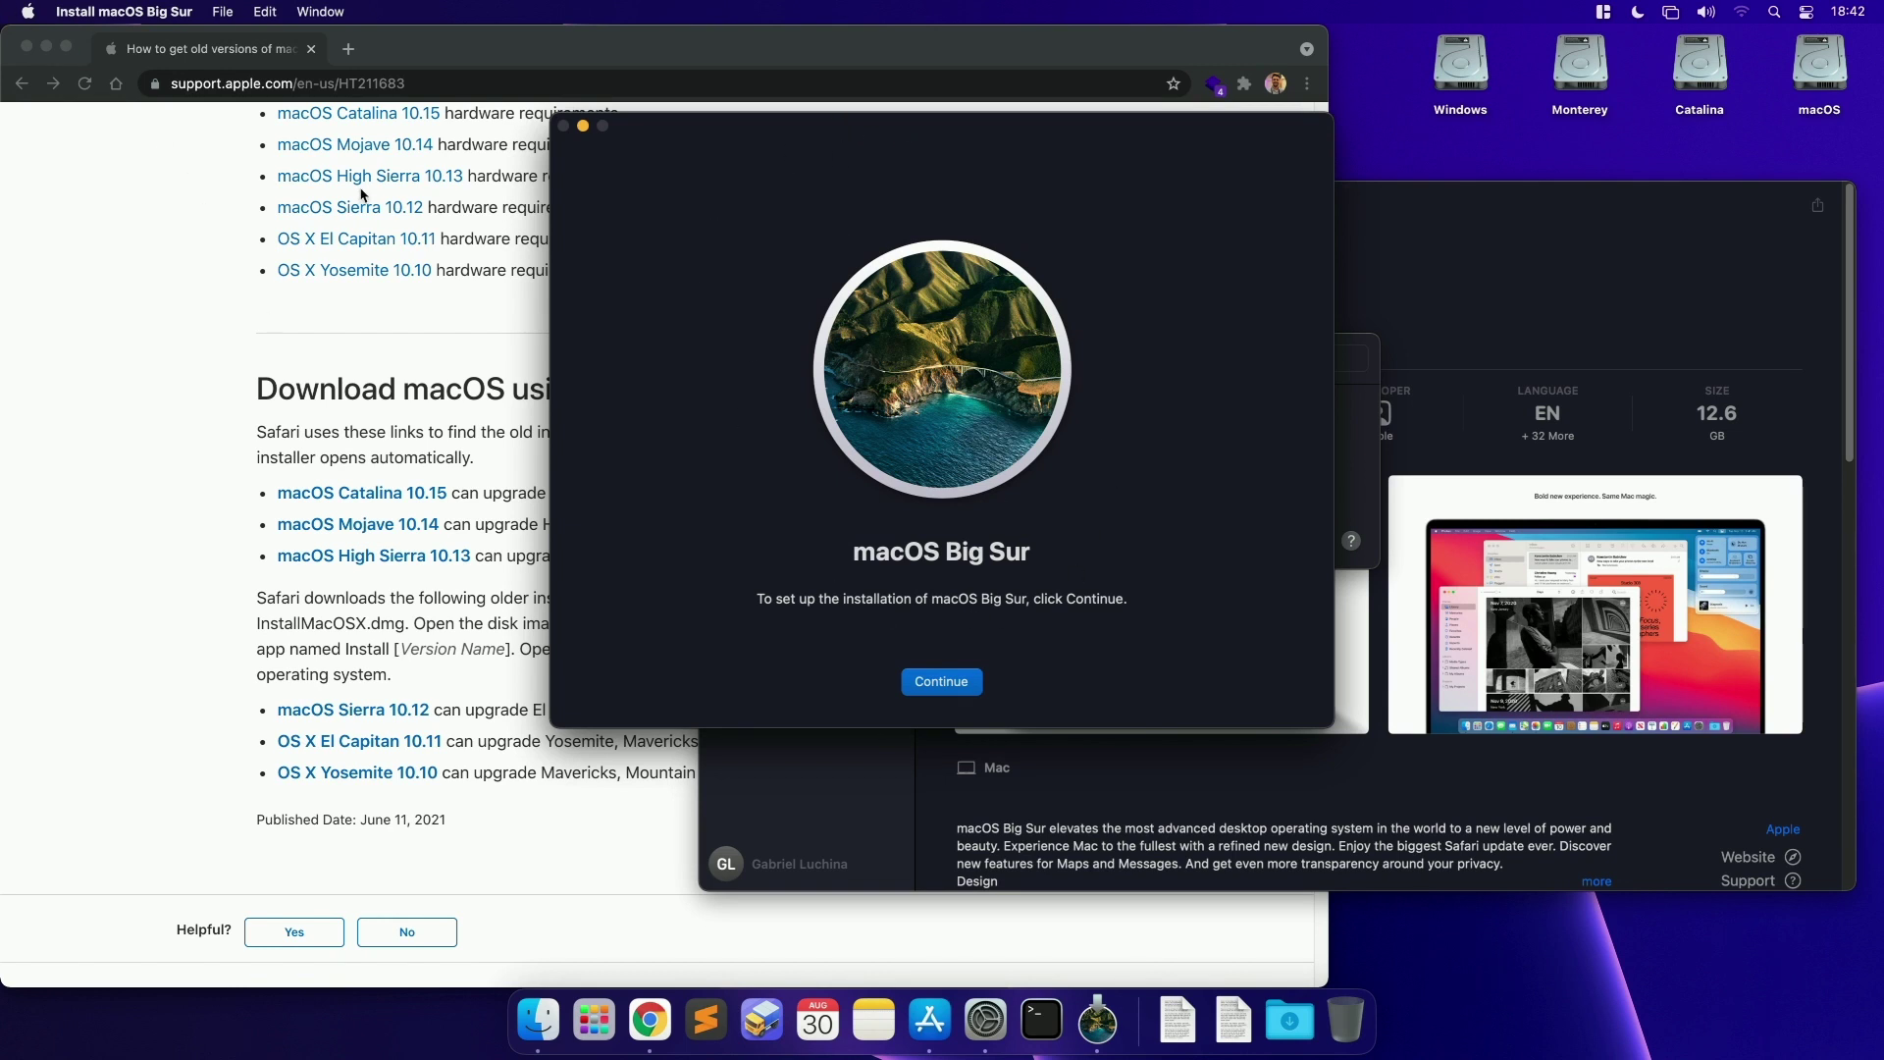
Step: Quit the Big Sur installer, then quit System Preferences, App Store and Chrome
left_click(116, 10)
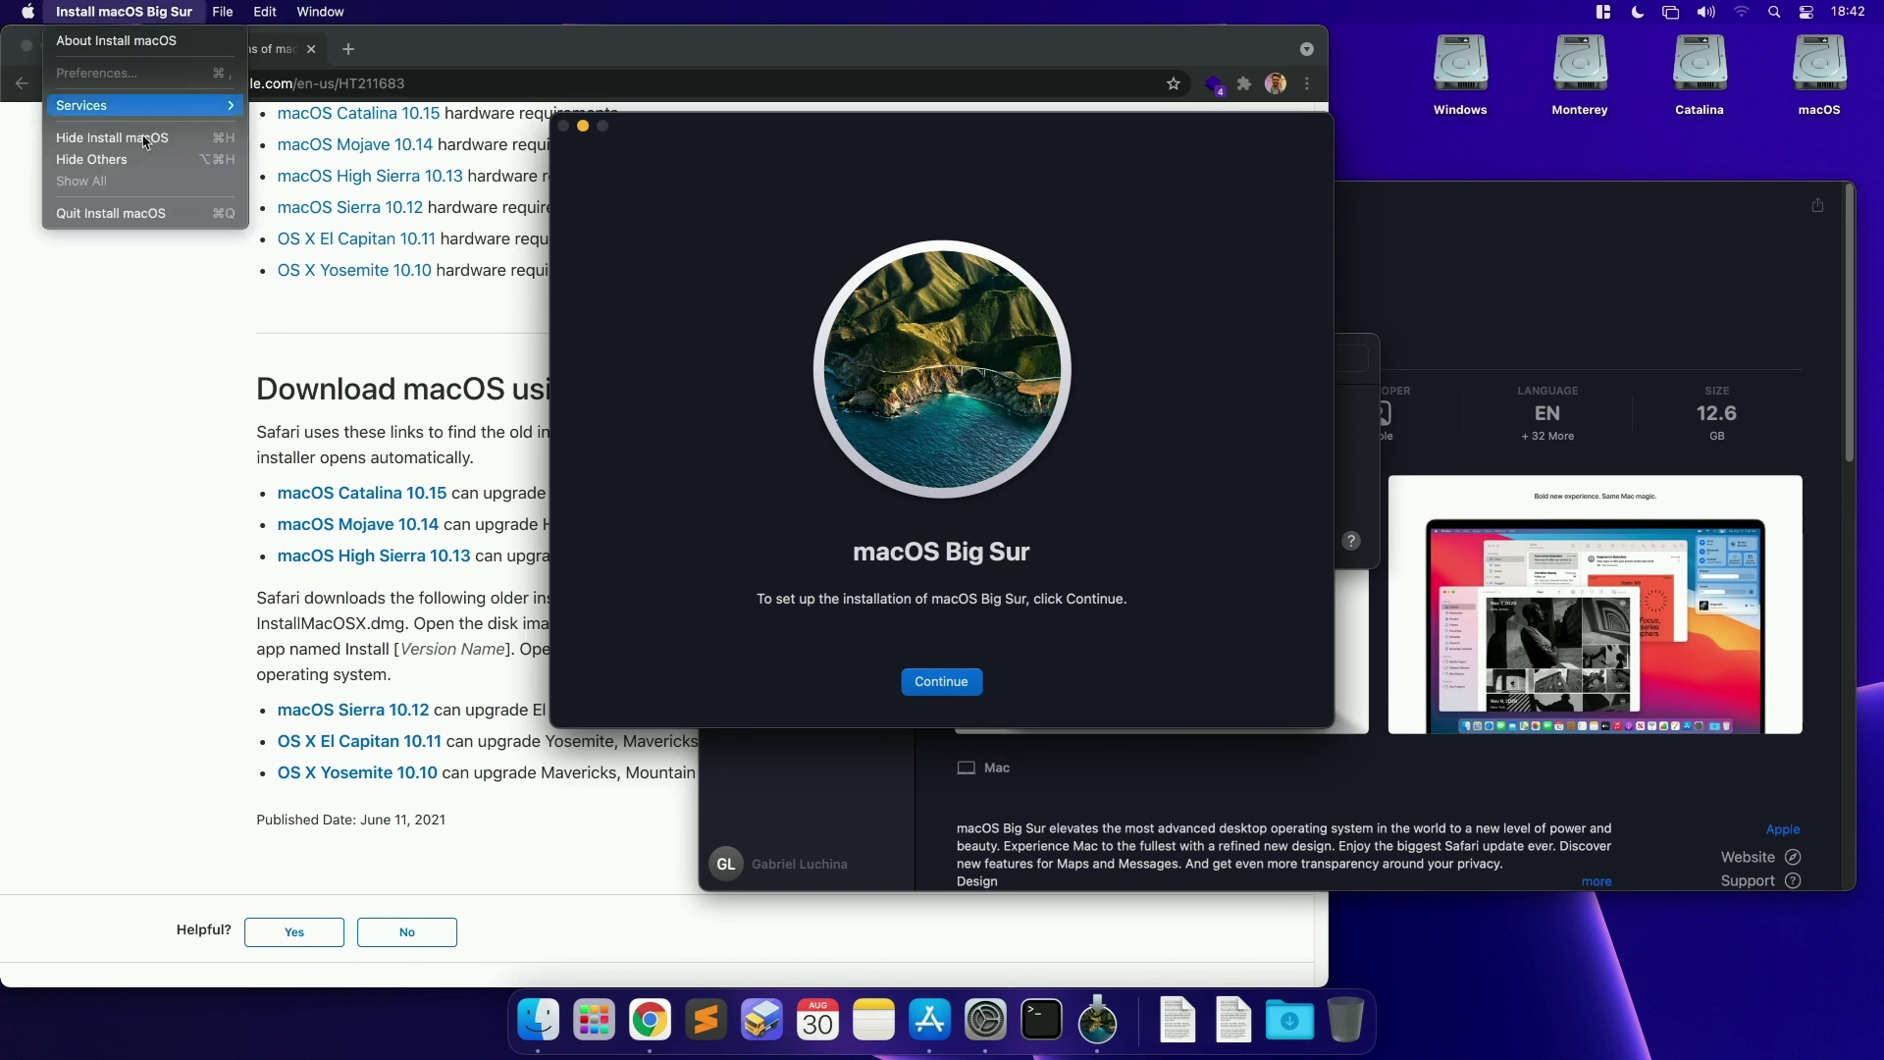
left_click(145, 217)
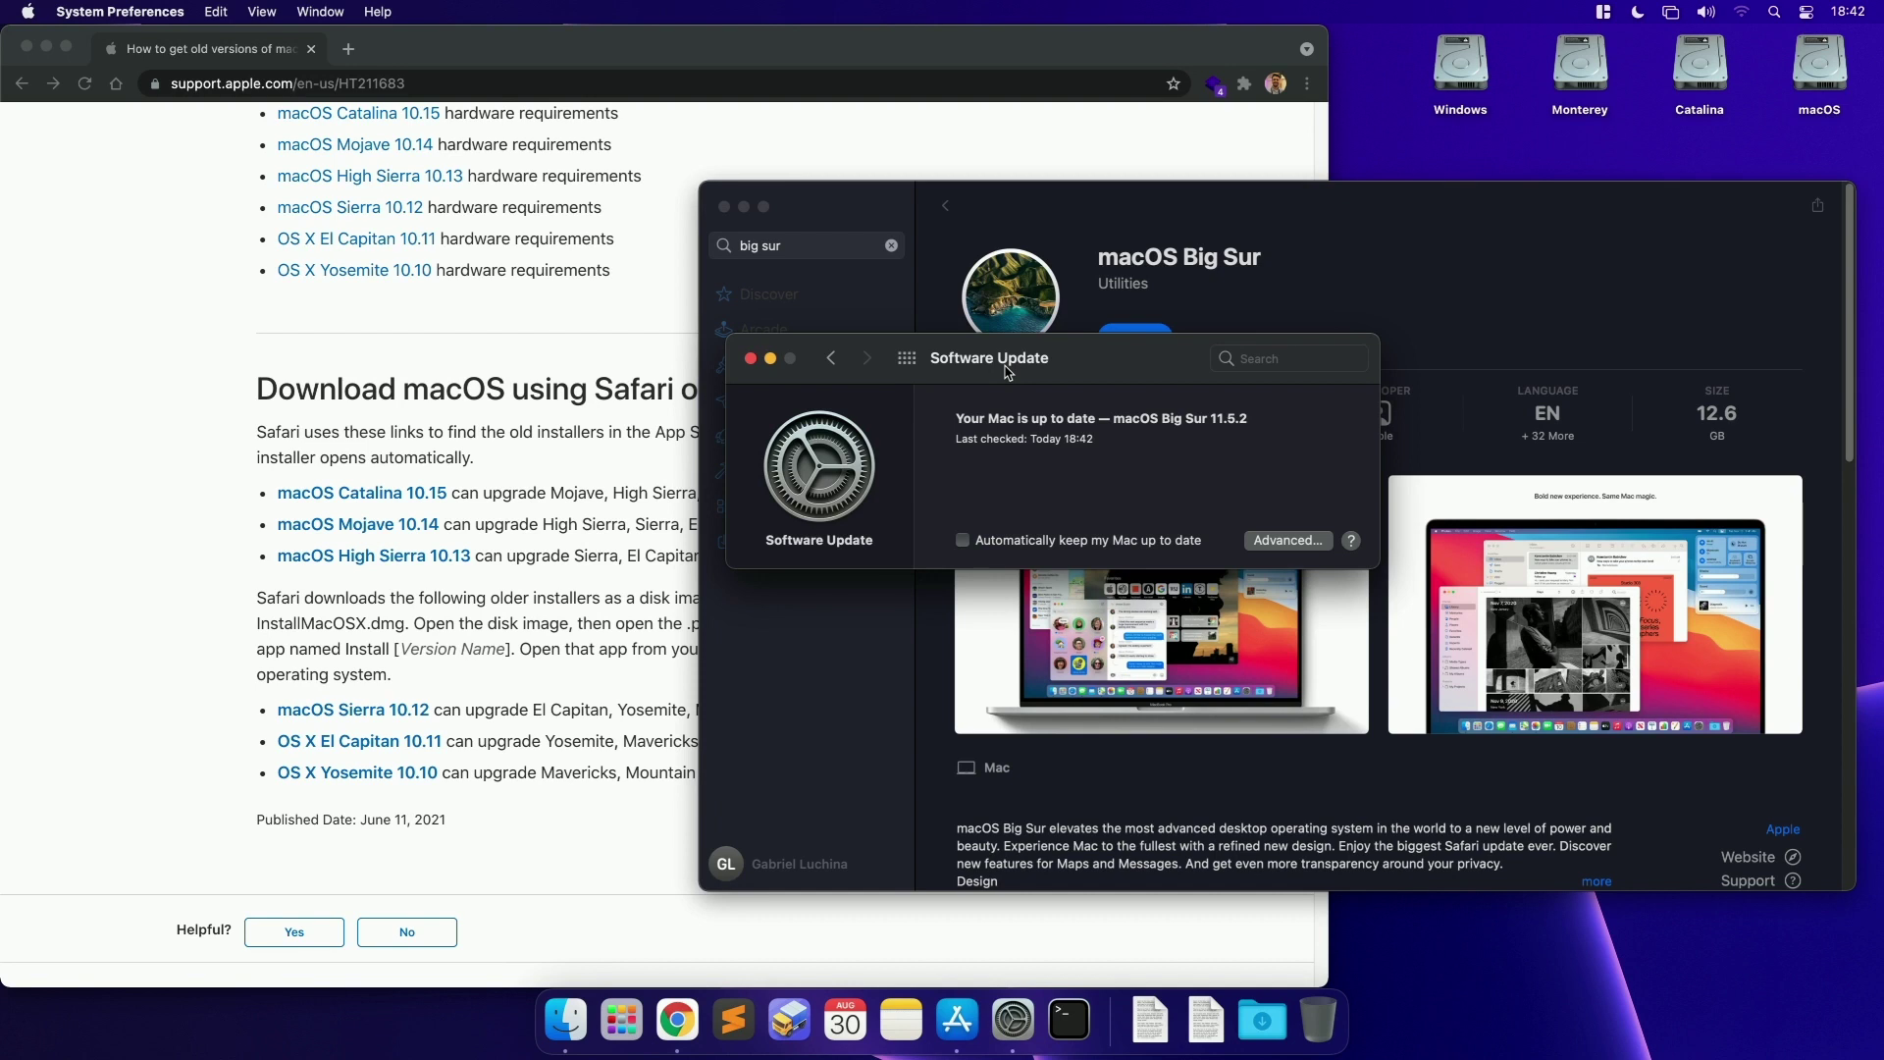
key("super+q")
left_click_drag(1339, 216, 1134, 211)
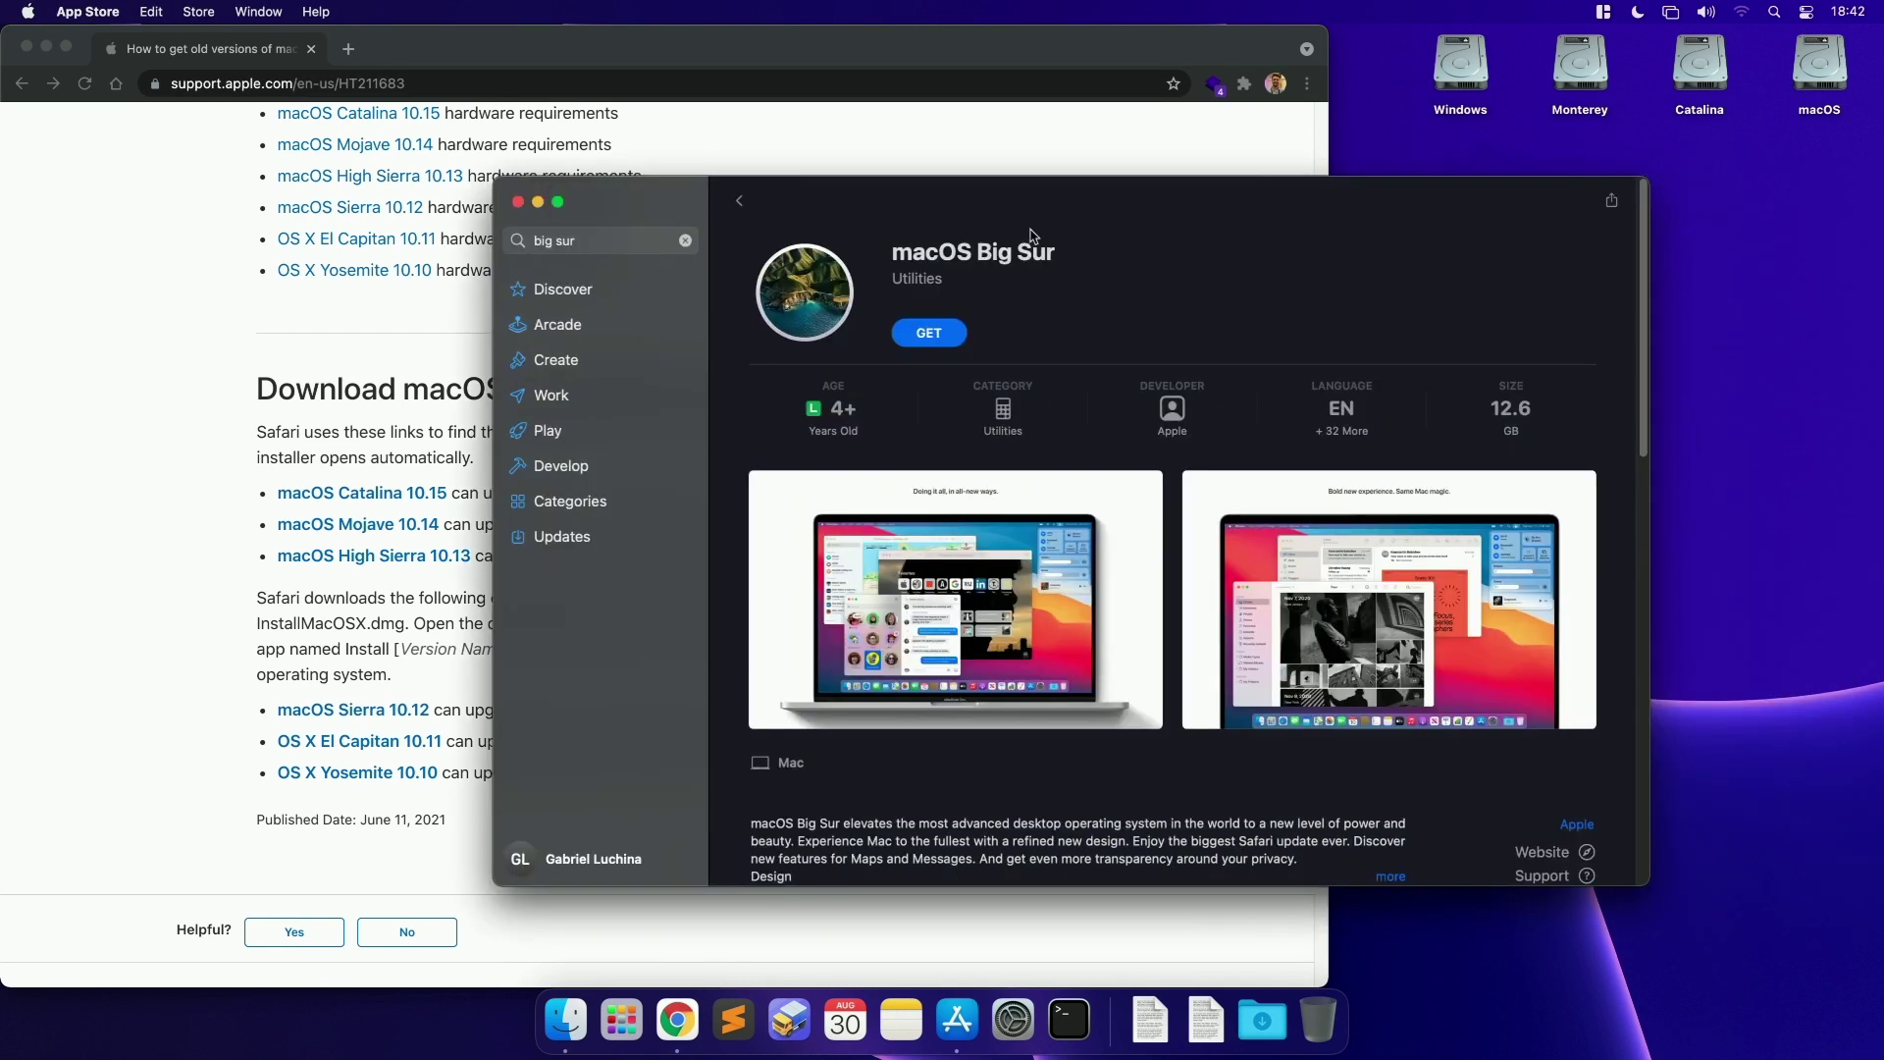
key("super+q")
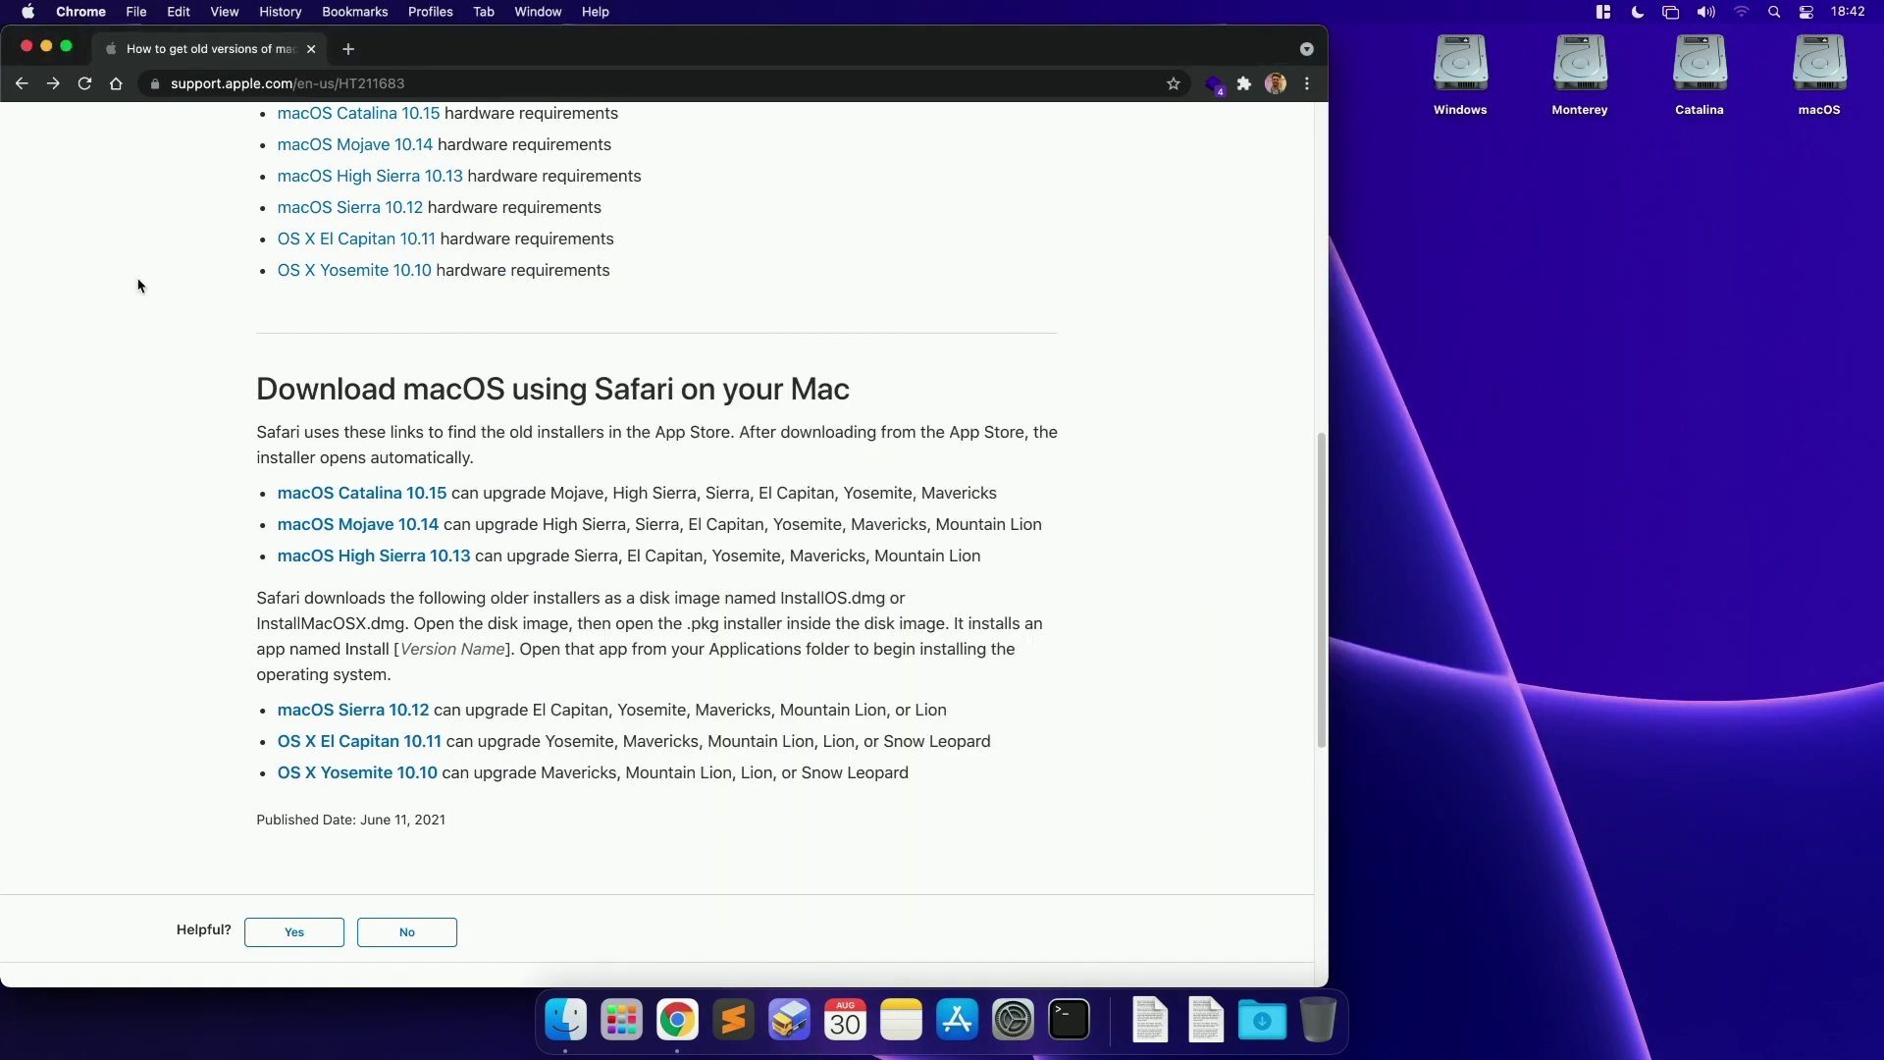
key("super+q")
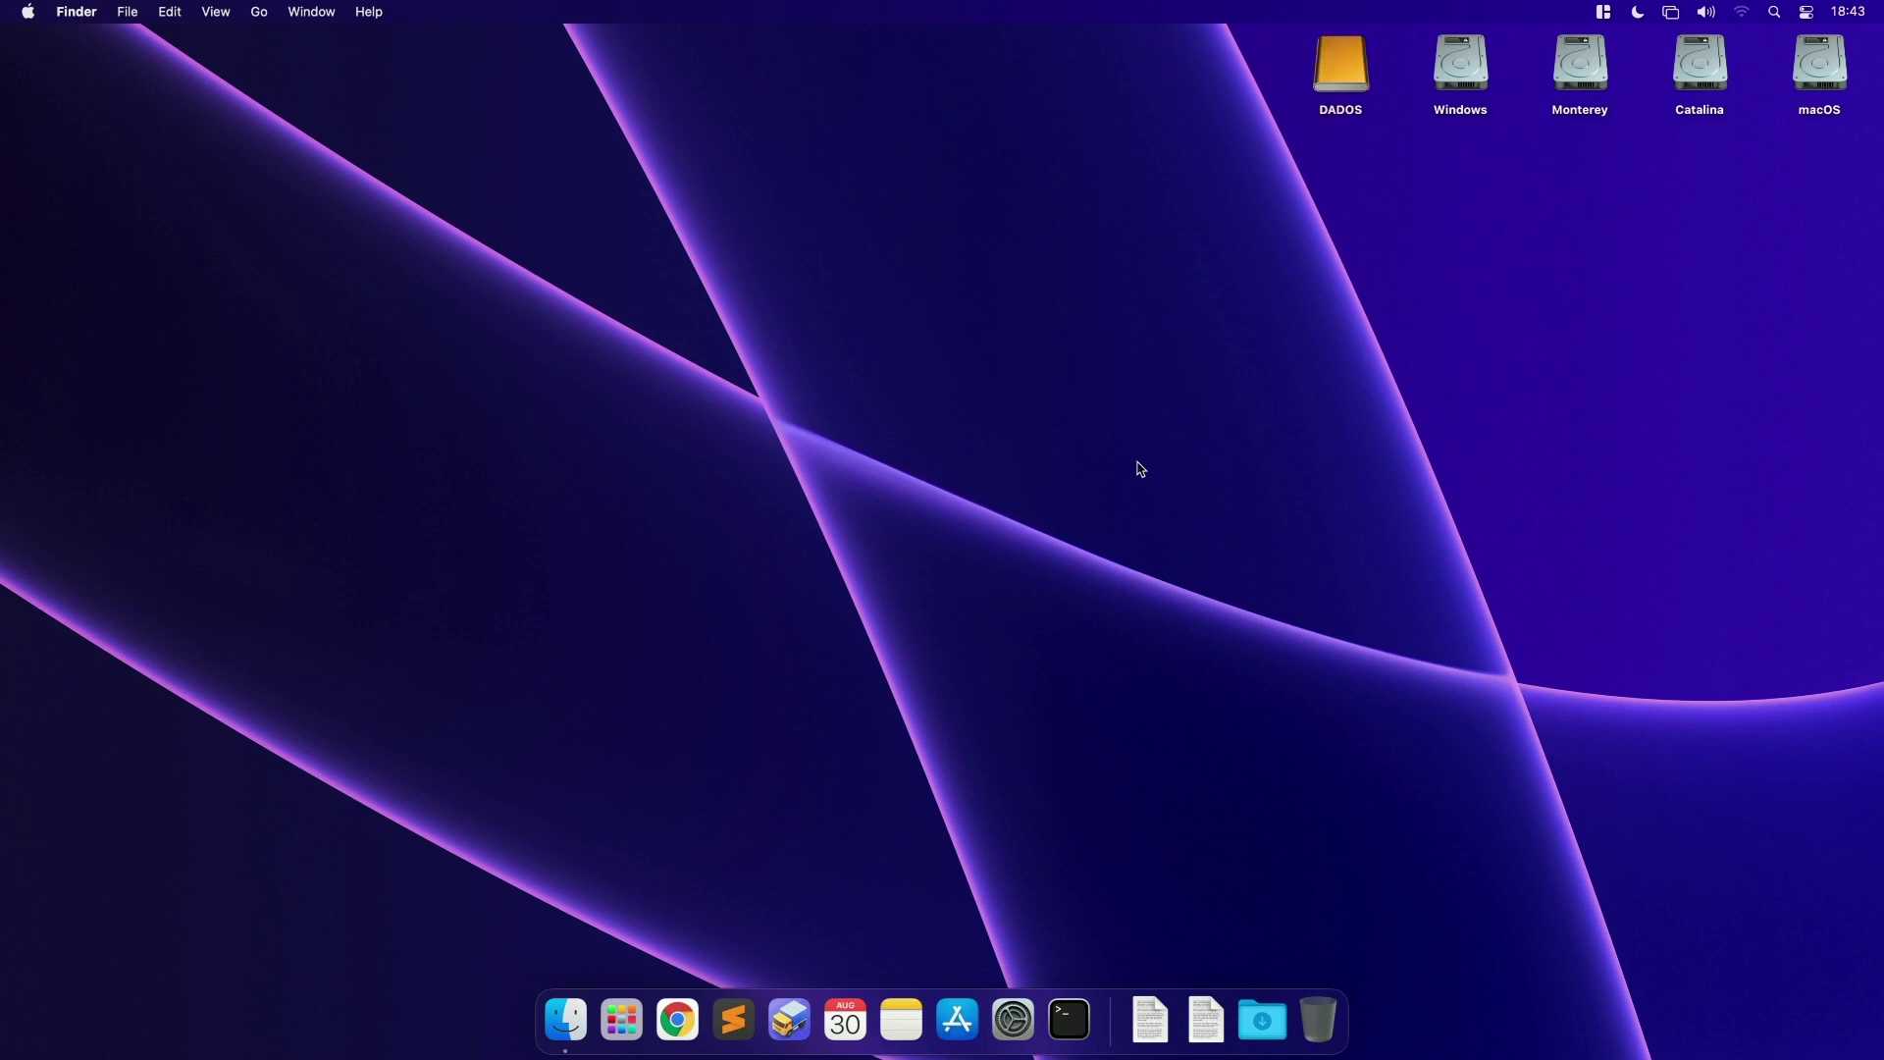
Step: Launch Disk Utility through a Spotlight search for 'disk' and select the DADOS drive
key("super+space")
type("disk")
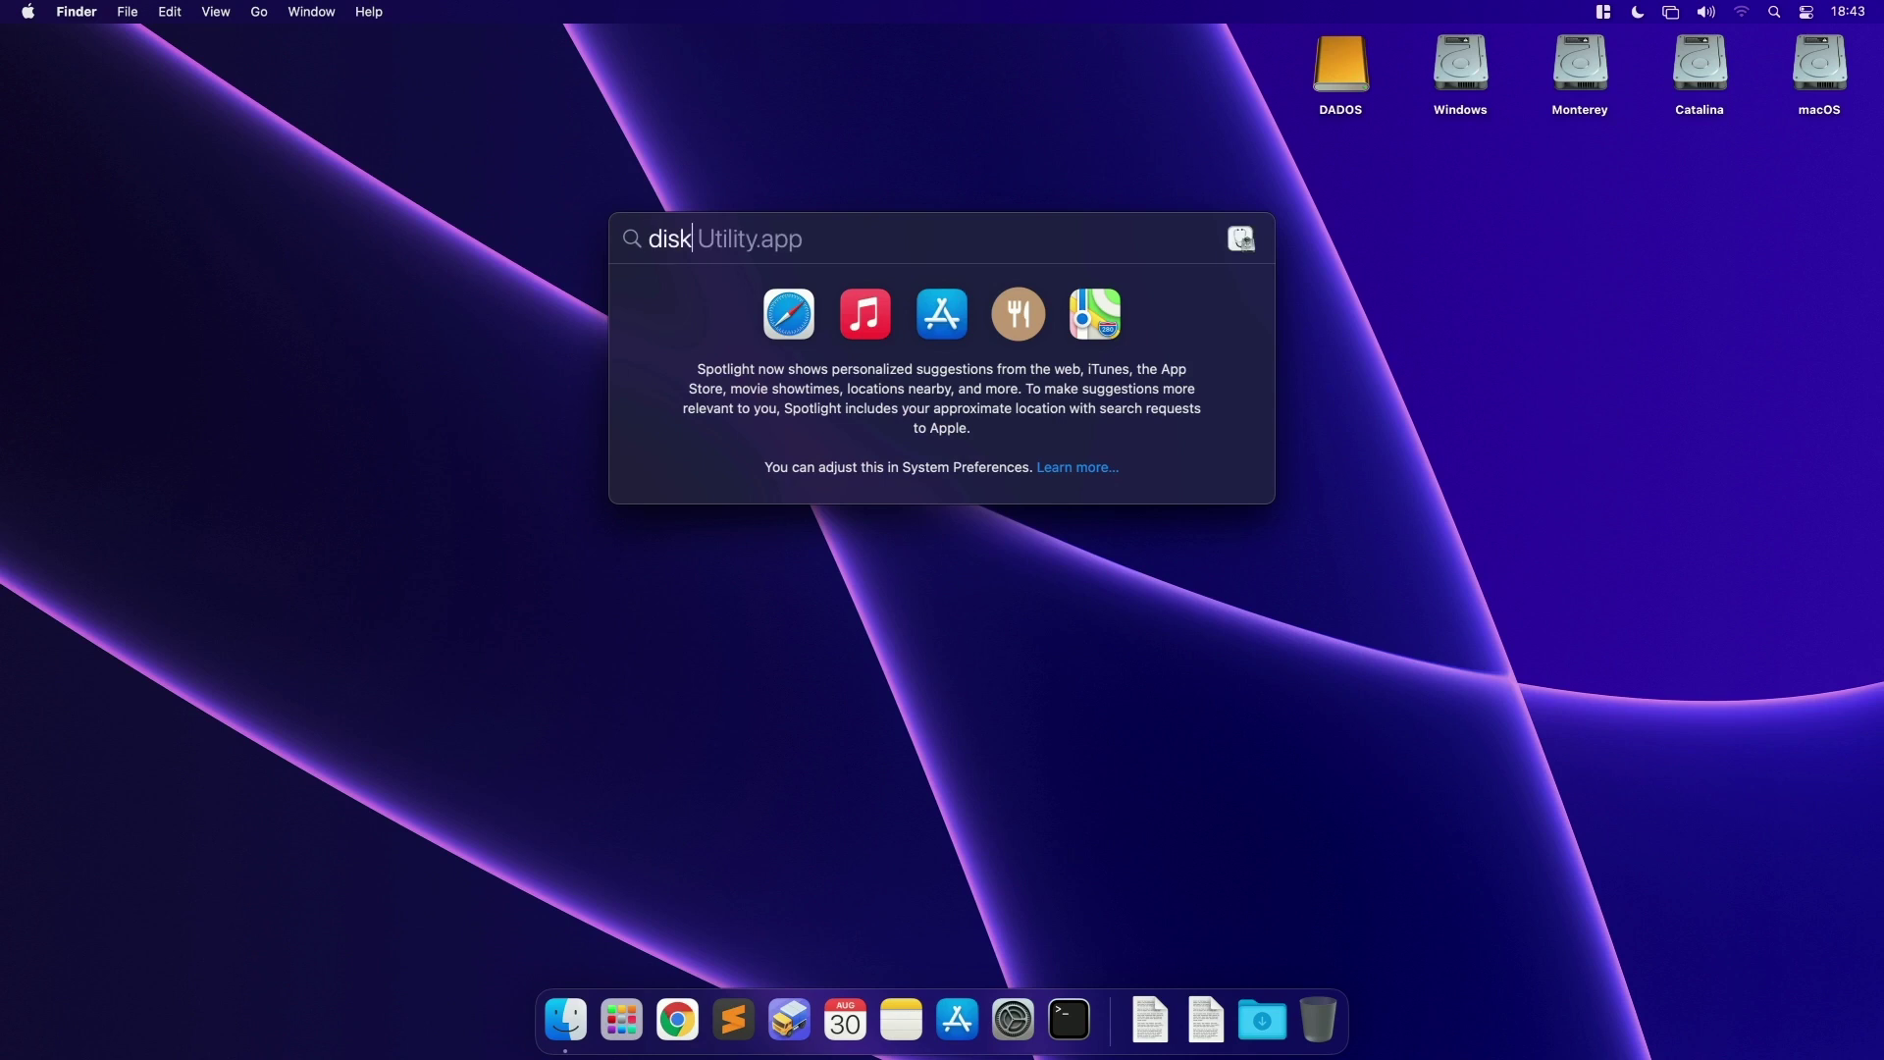
key("Return")
left_click(1331, 95)
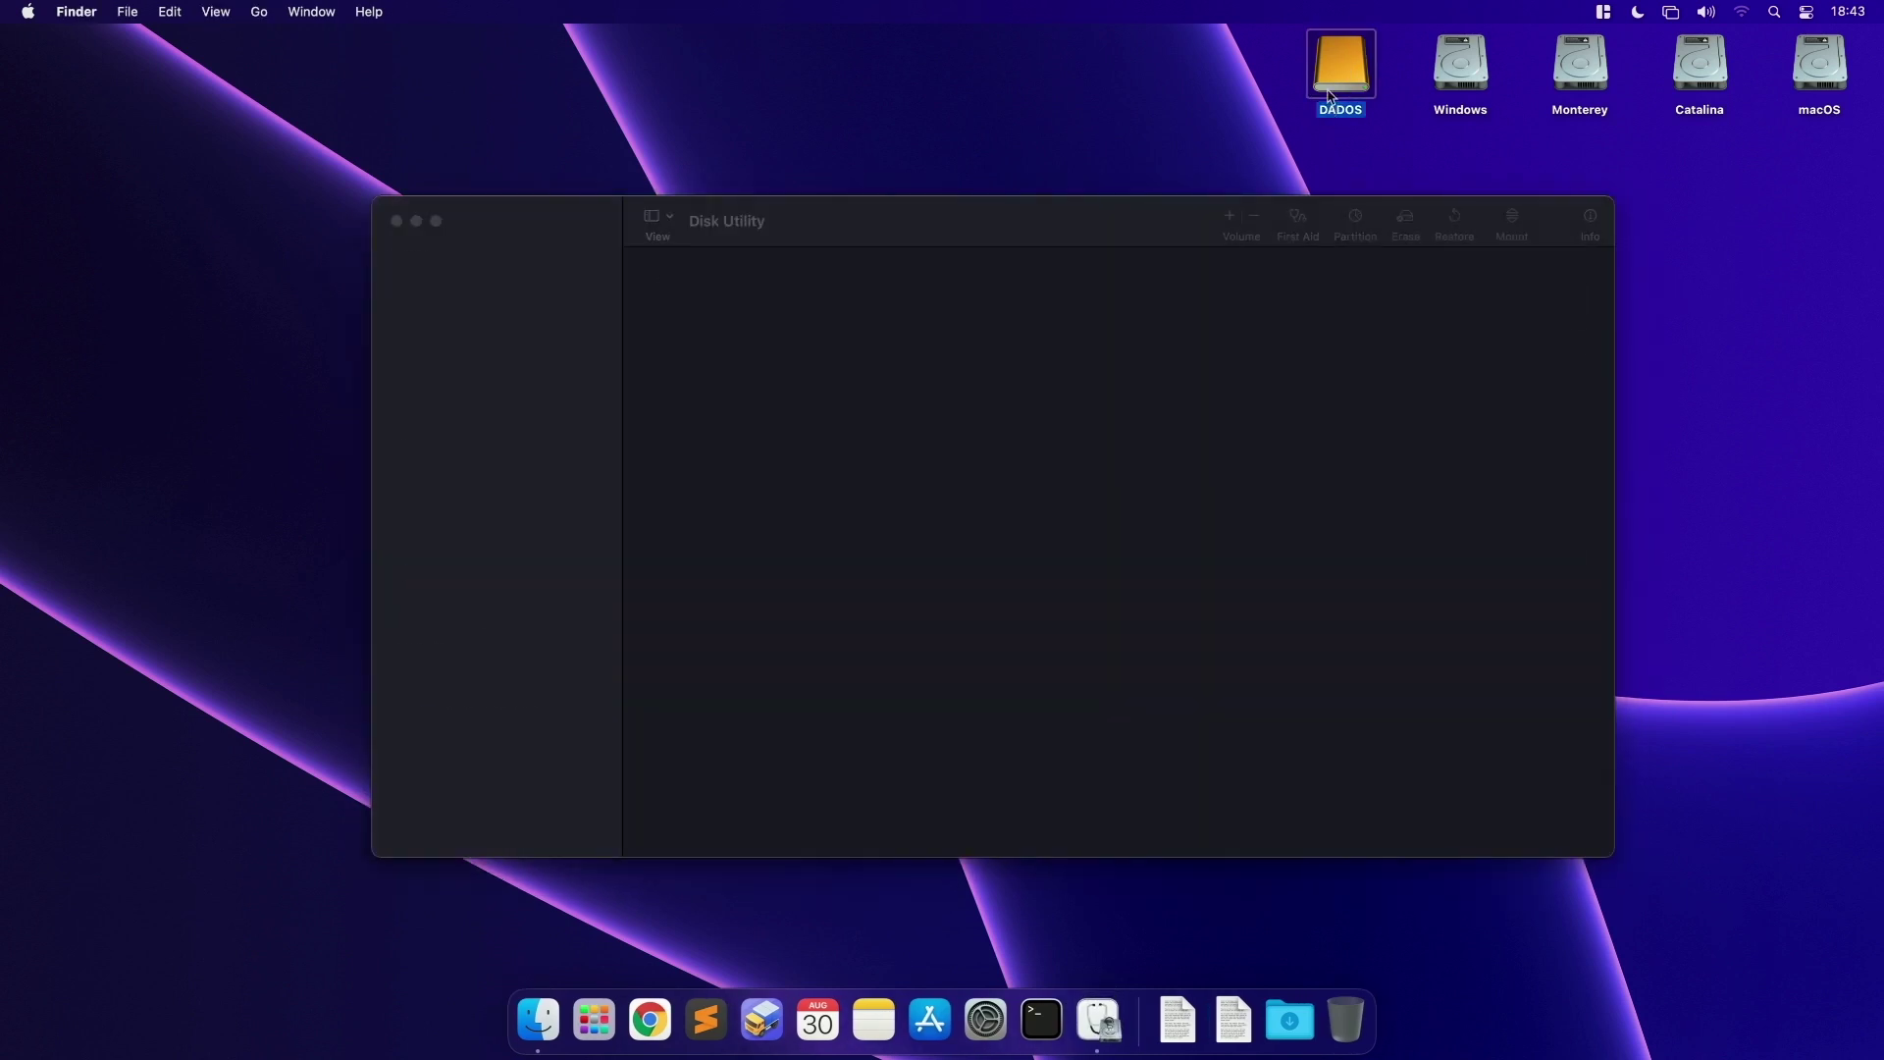
Step: Set the sidebar to show all devices and select the external Samsung S2 Portable Media drive
left_click(653, 215)
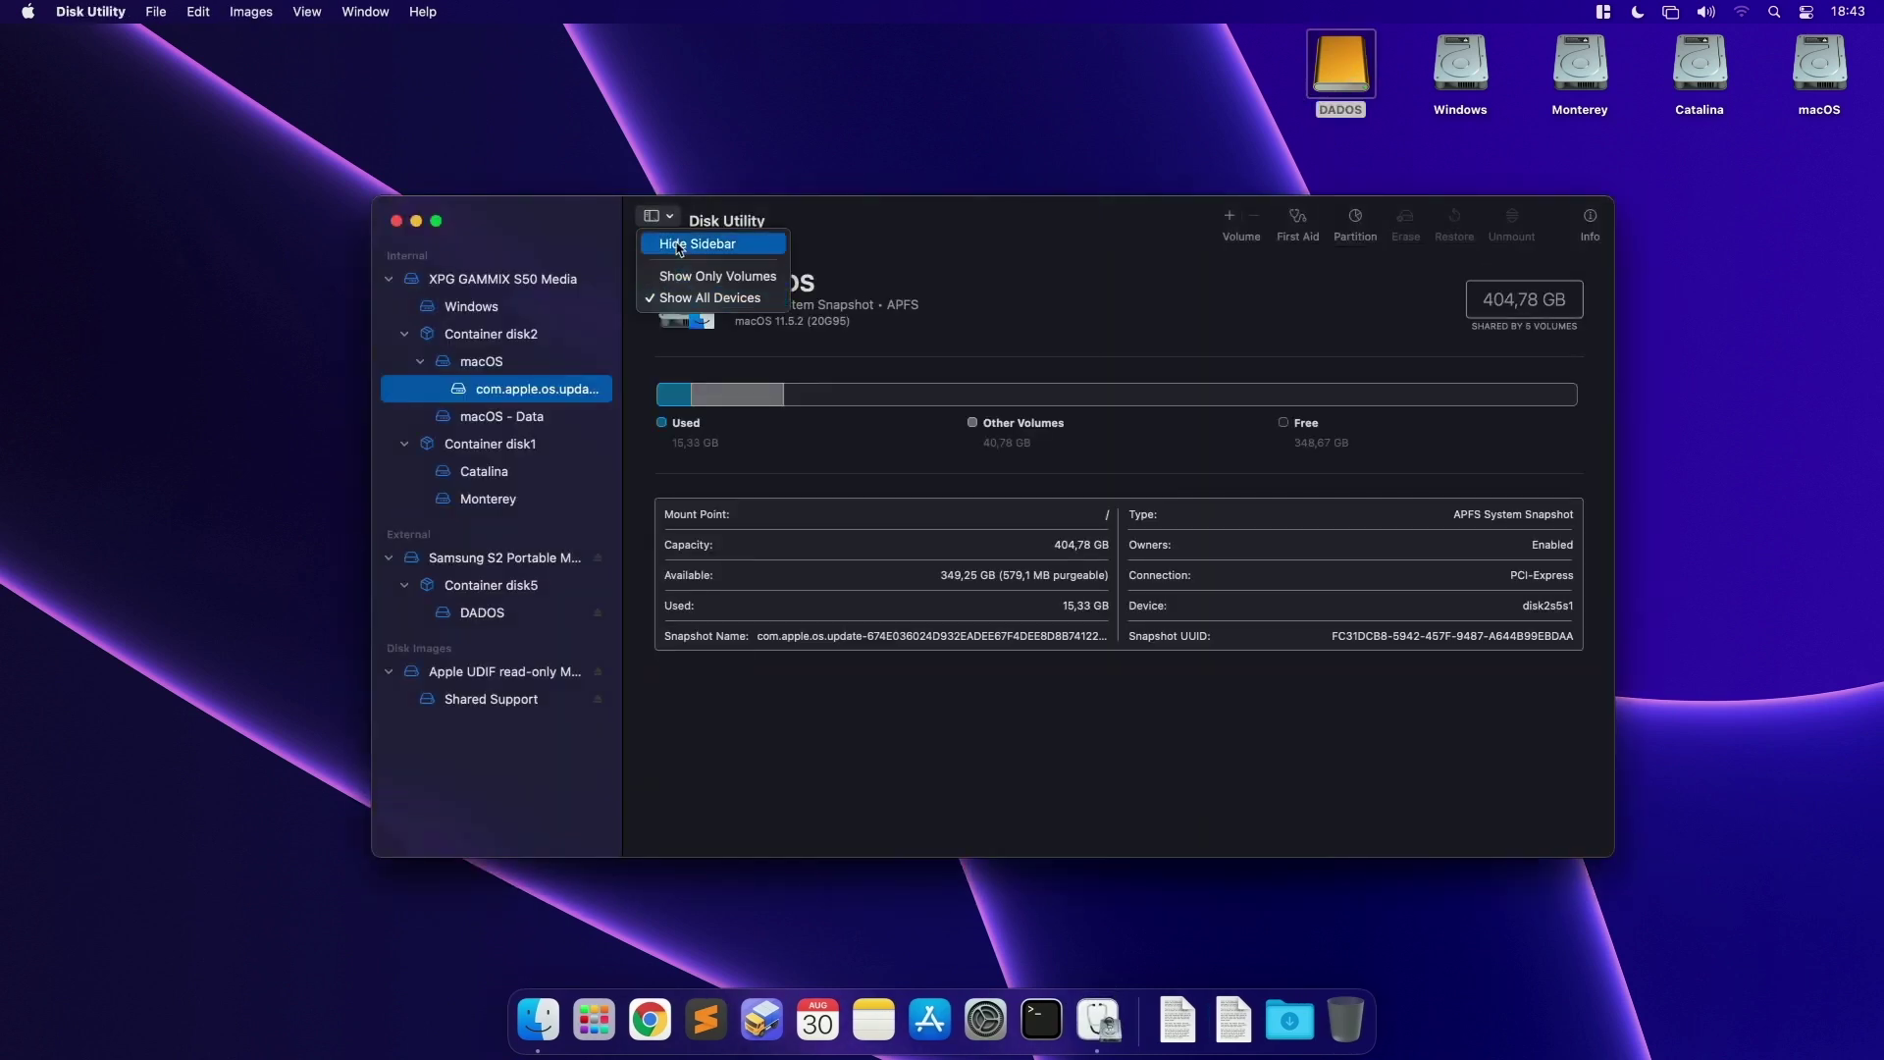
left_click(679, 297)
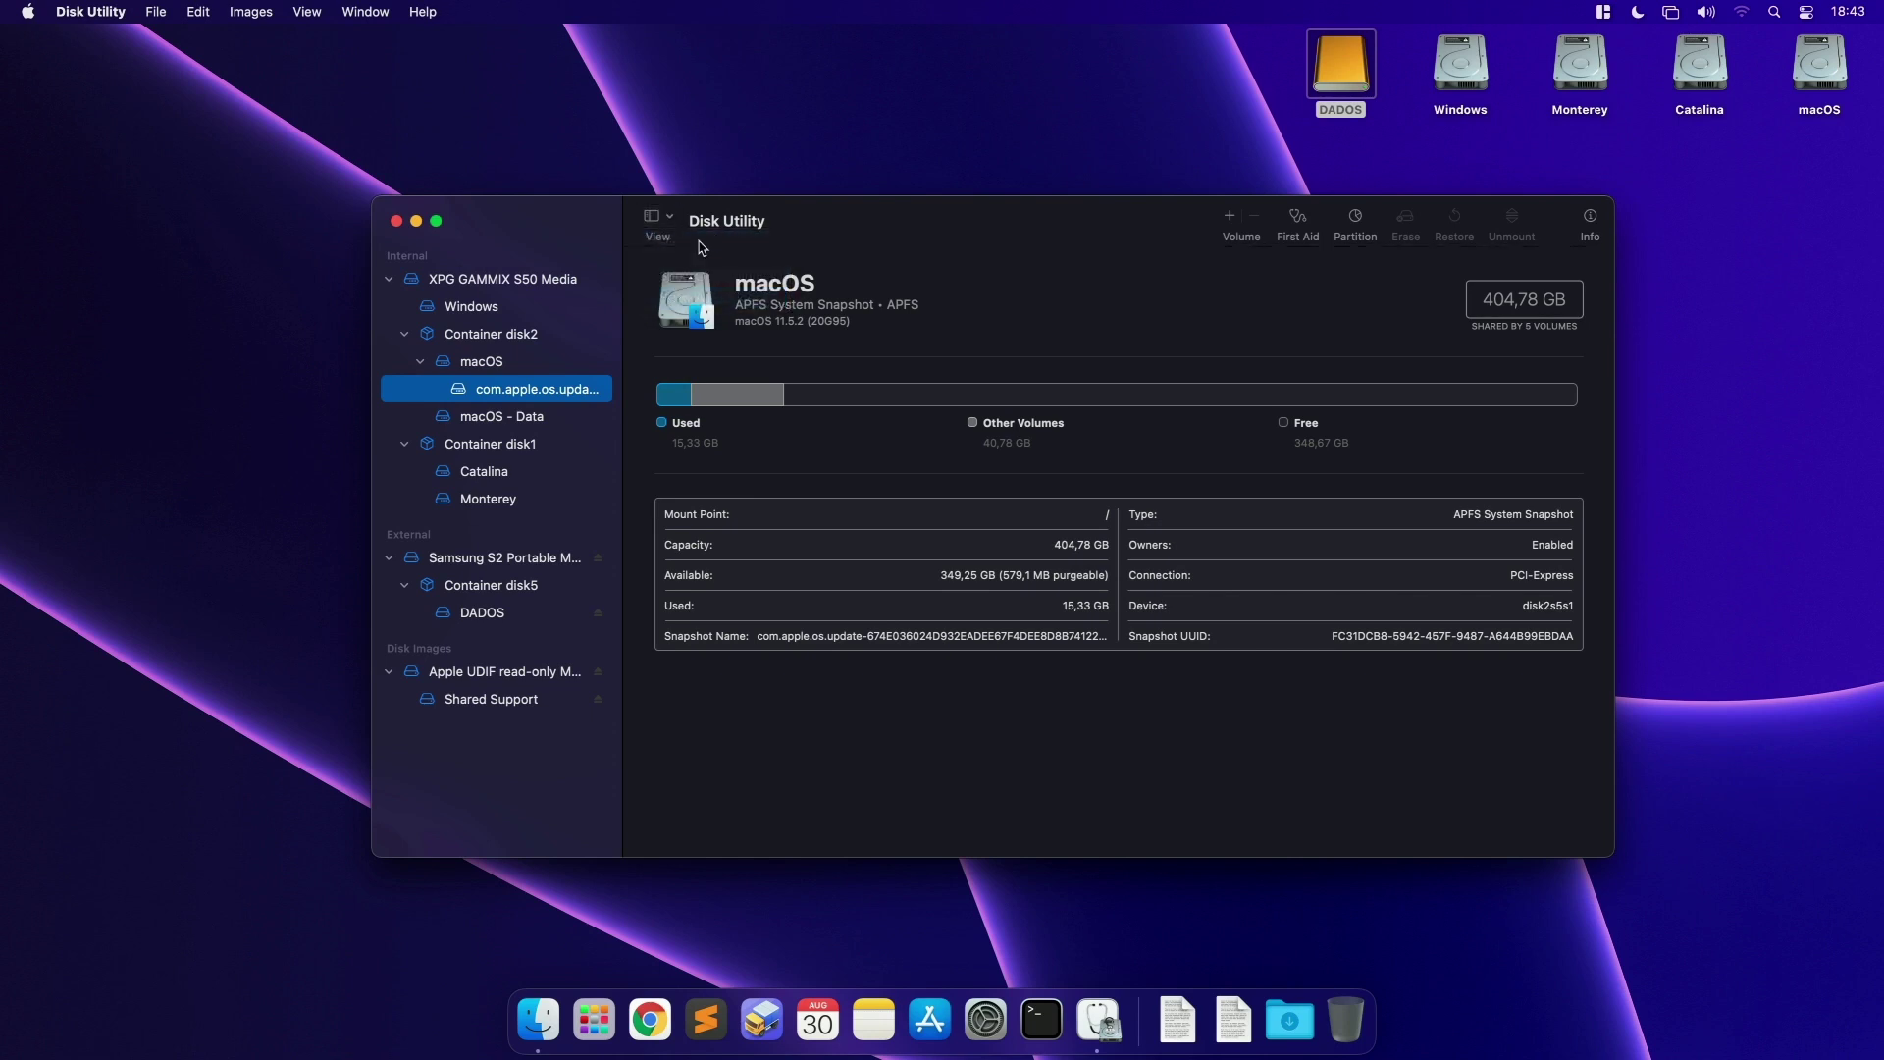
left_click(667, 225)
left_click(718, 277)
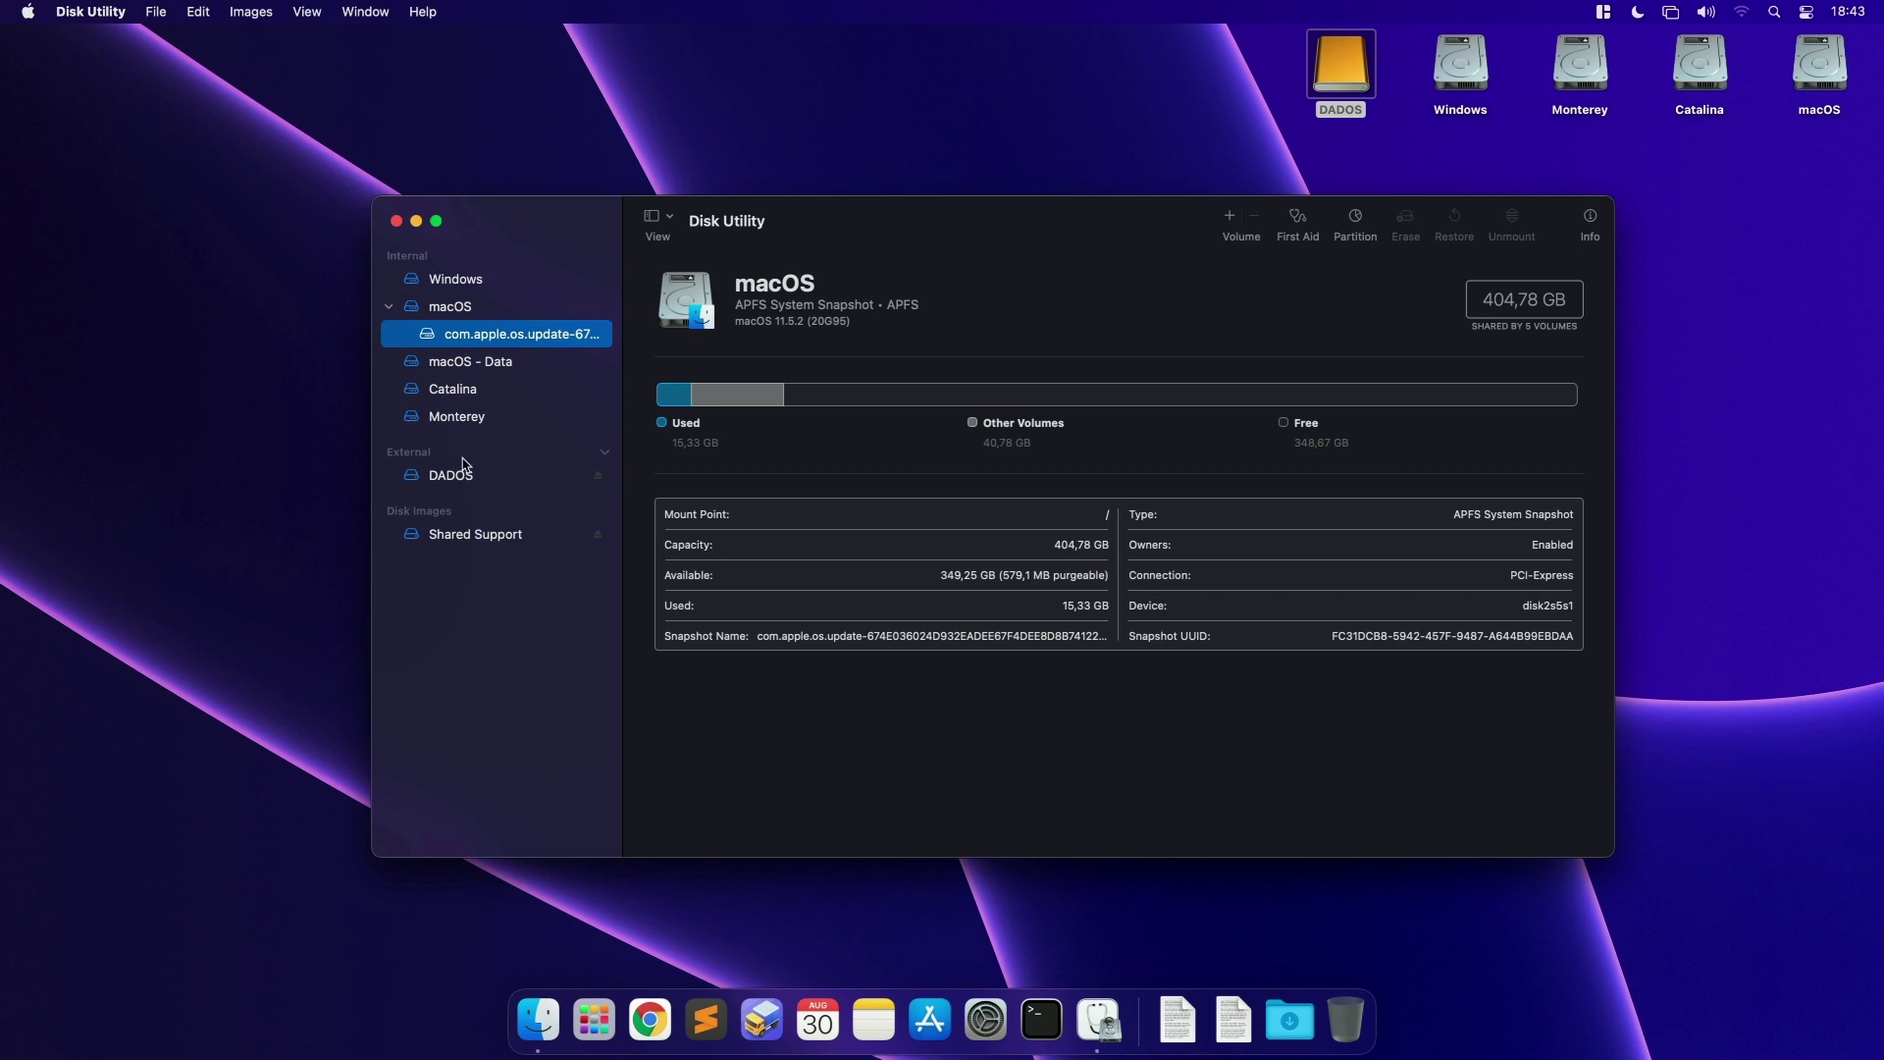
mouse_move(901, 236)
left_mouse_down()
mouse_move(845, 236)
mouse_move(874, 237)
left_mouse_up()
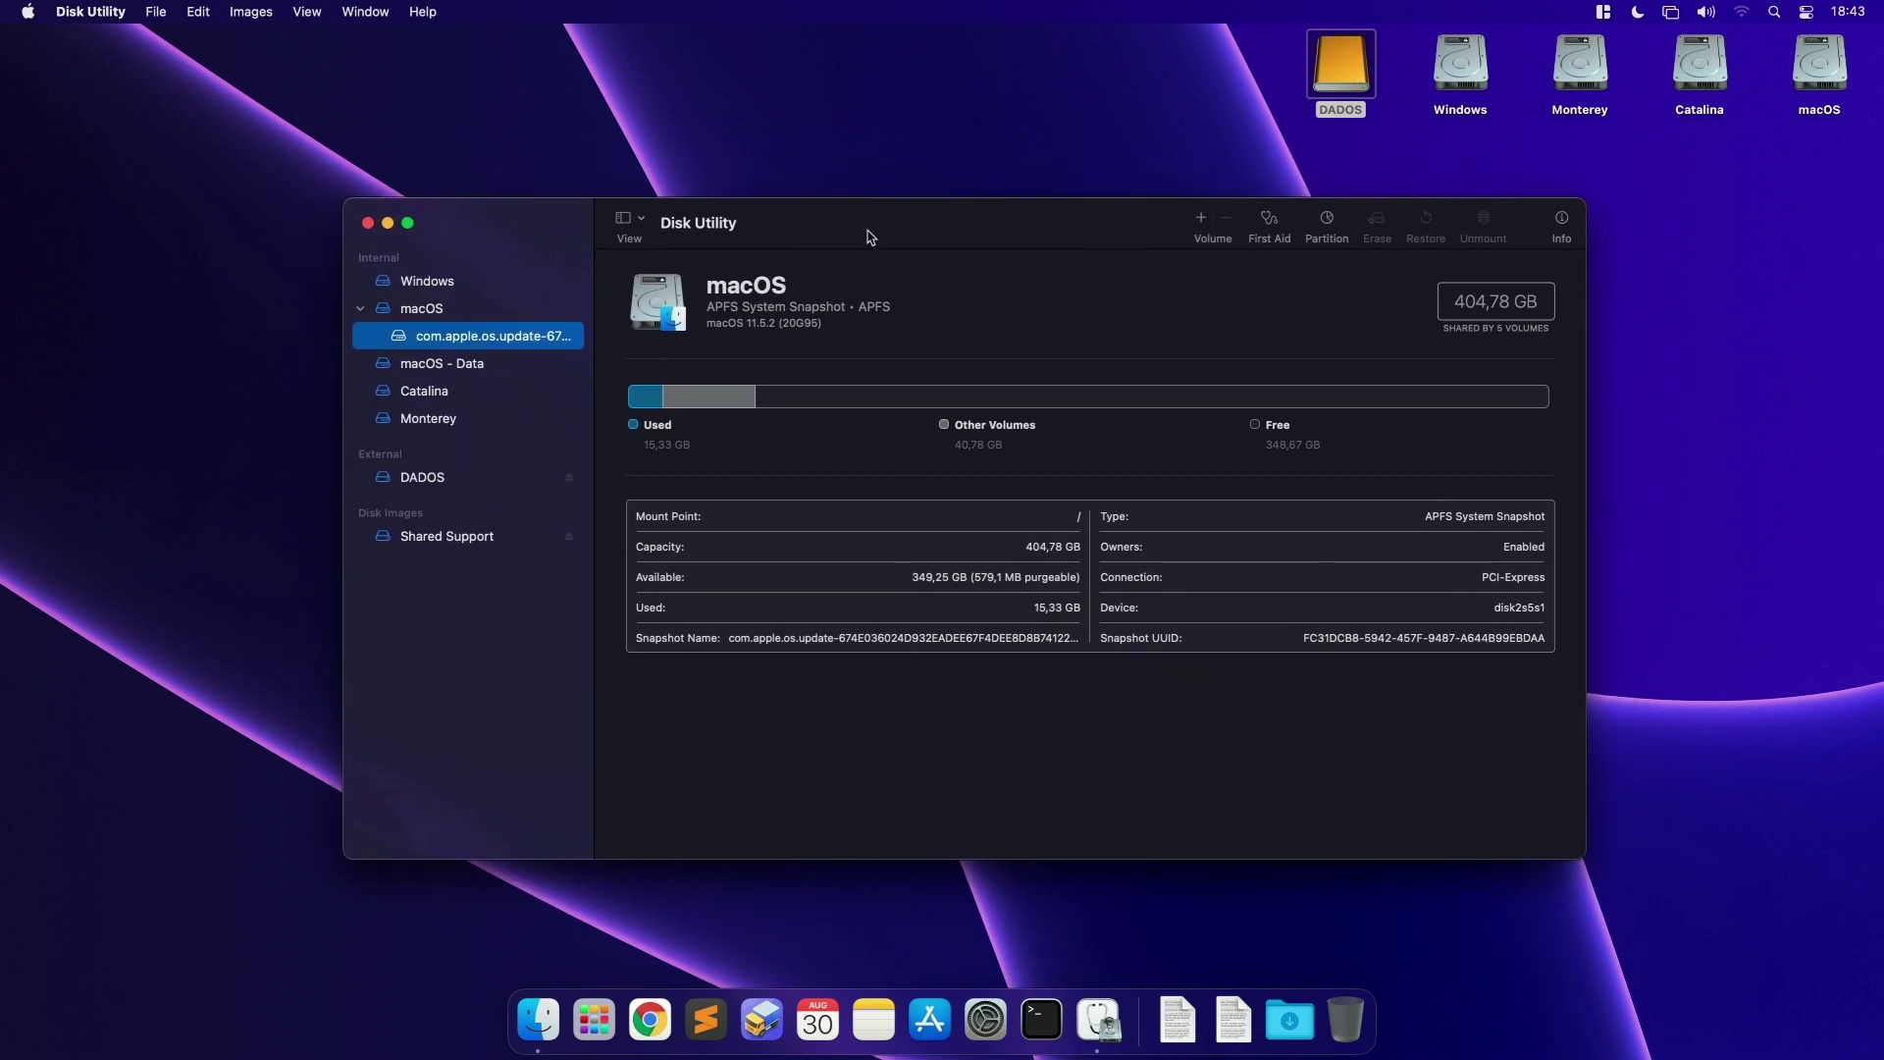
left_click(635, 218)
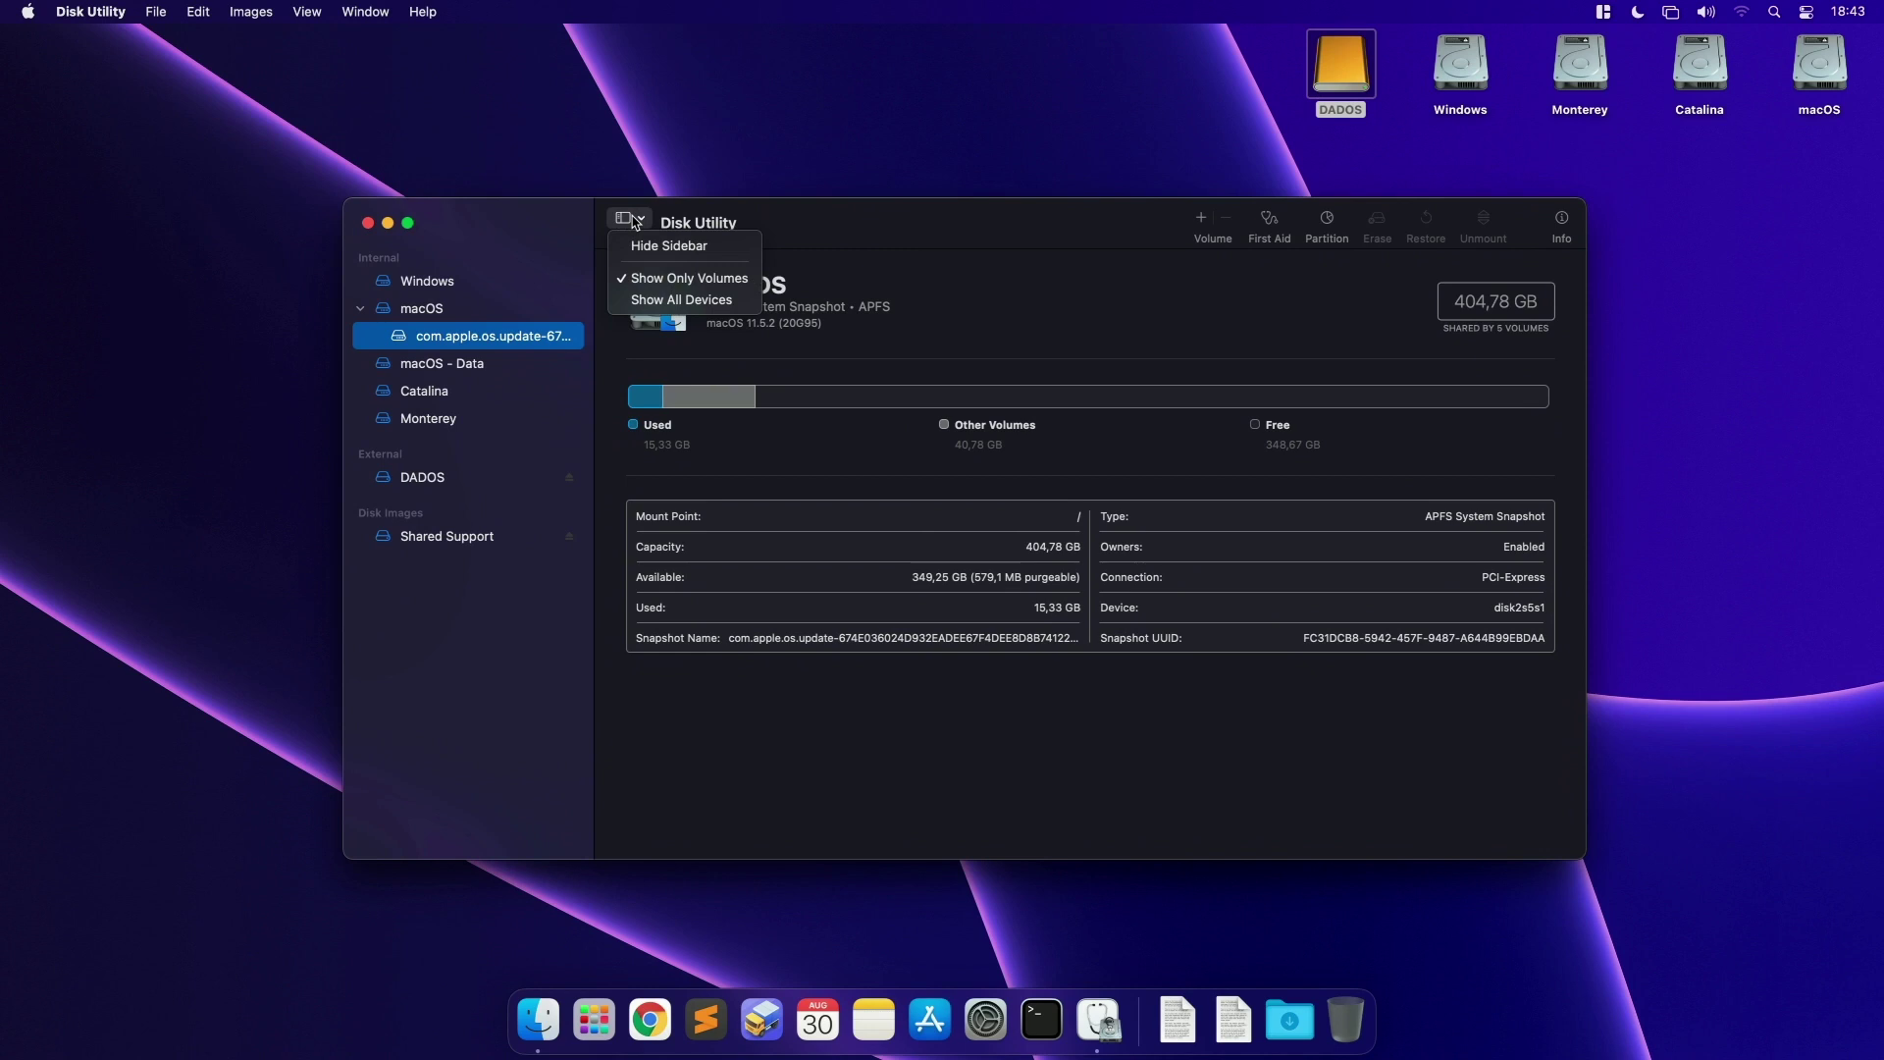
left_click(707, 304)
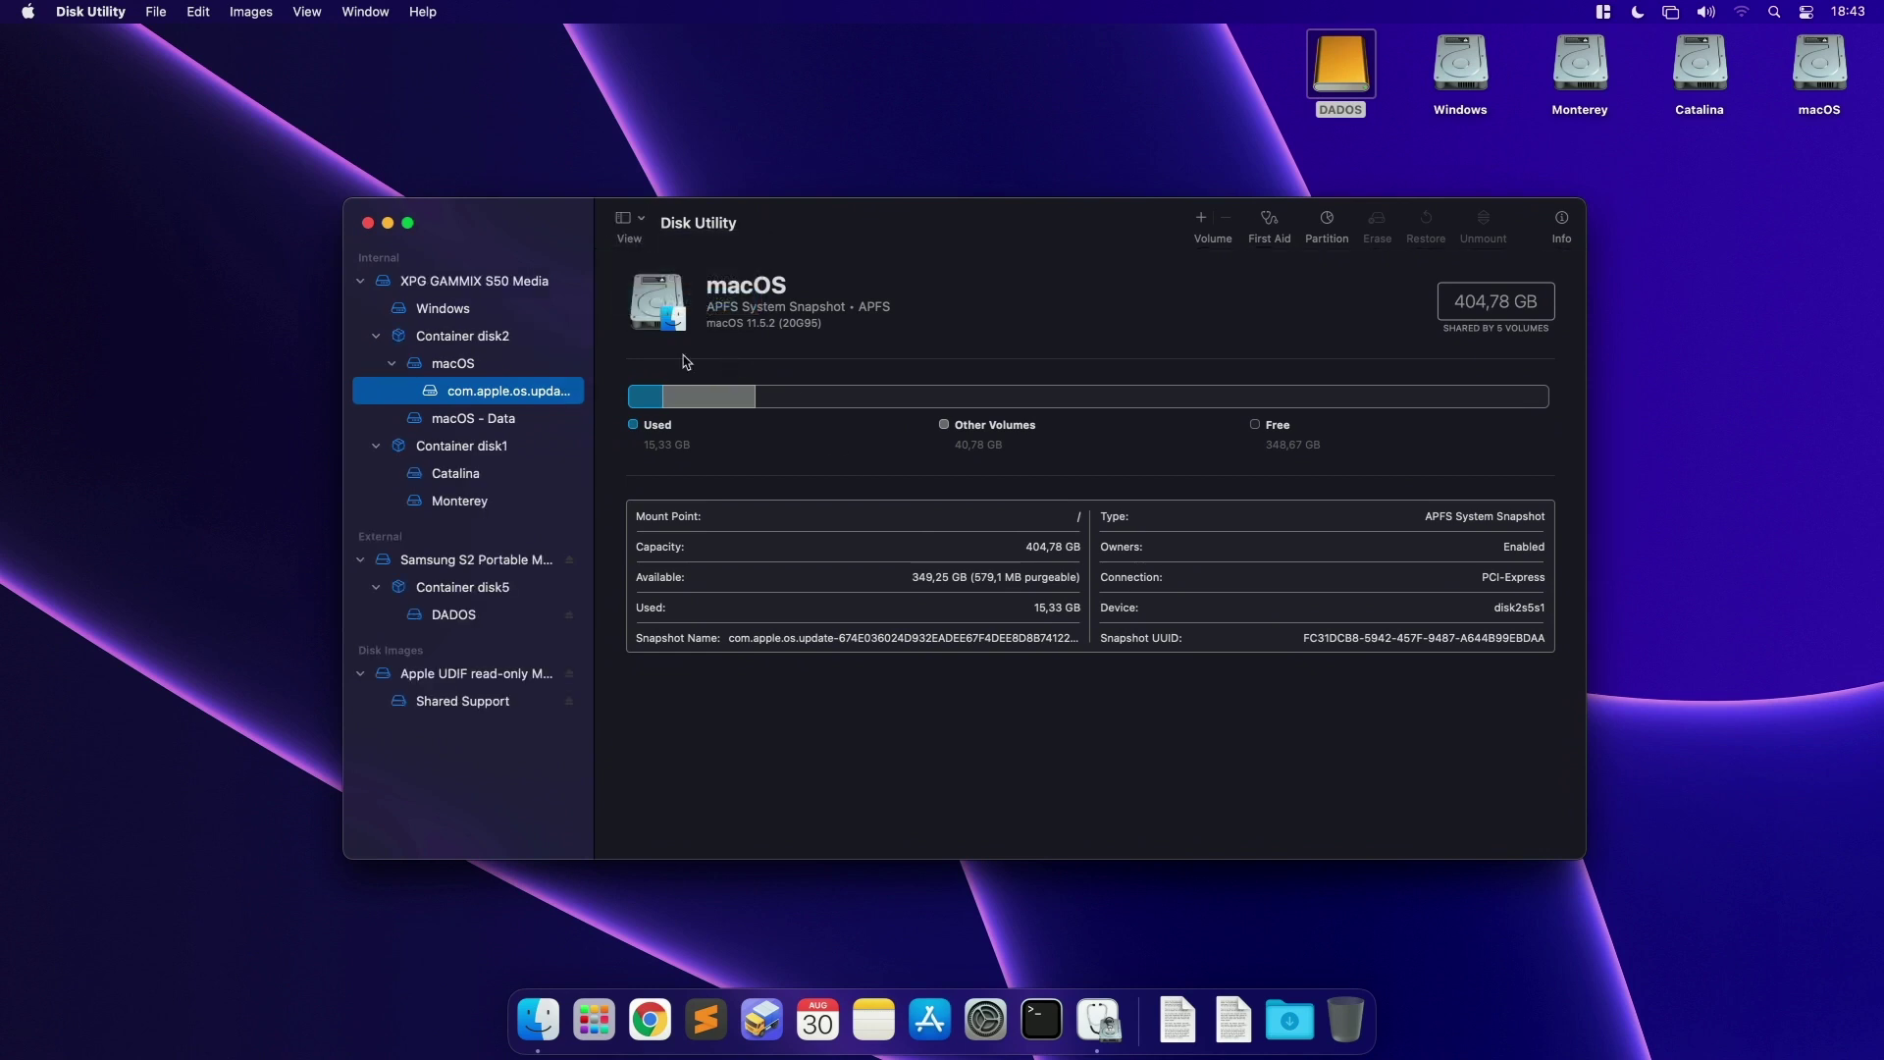
left_click(441, 281)
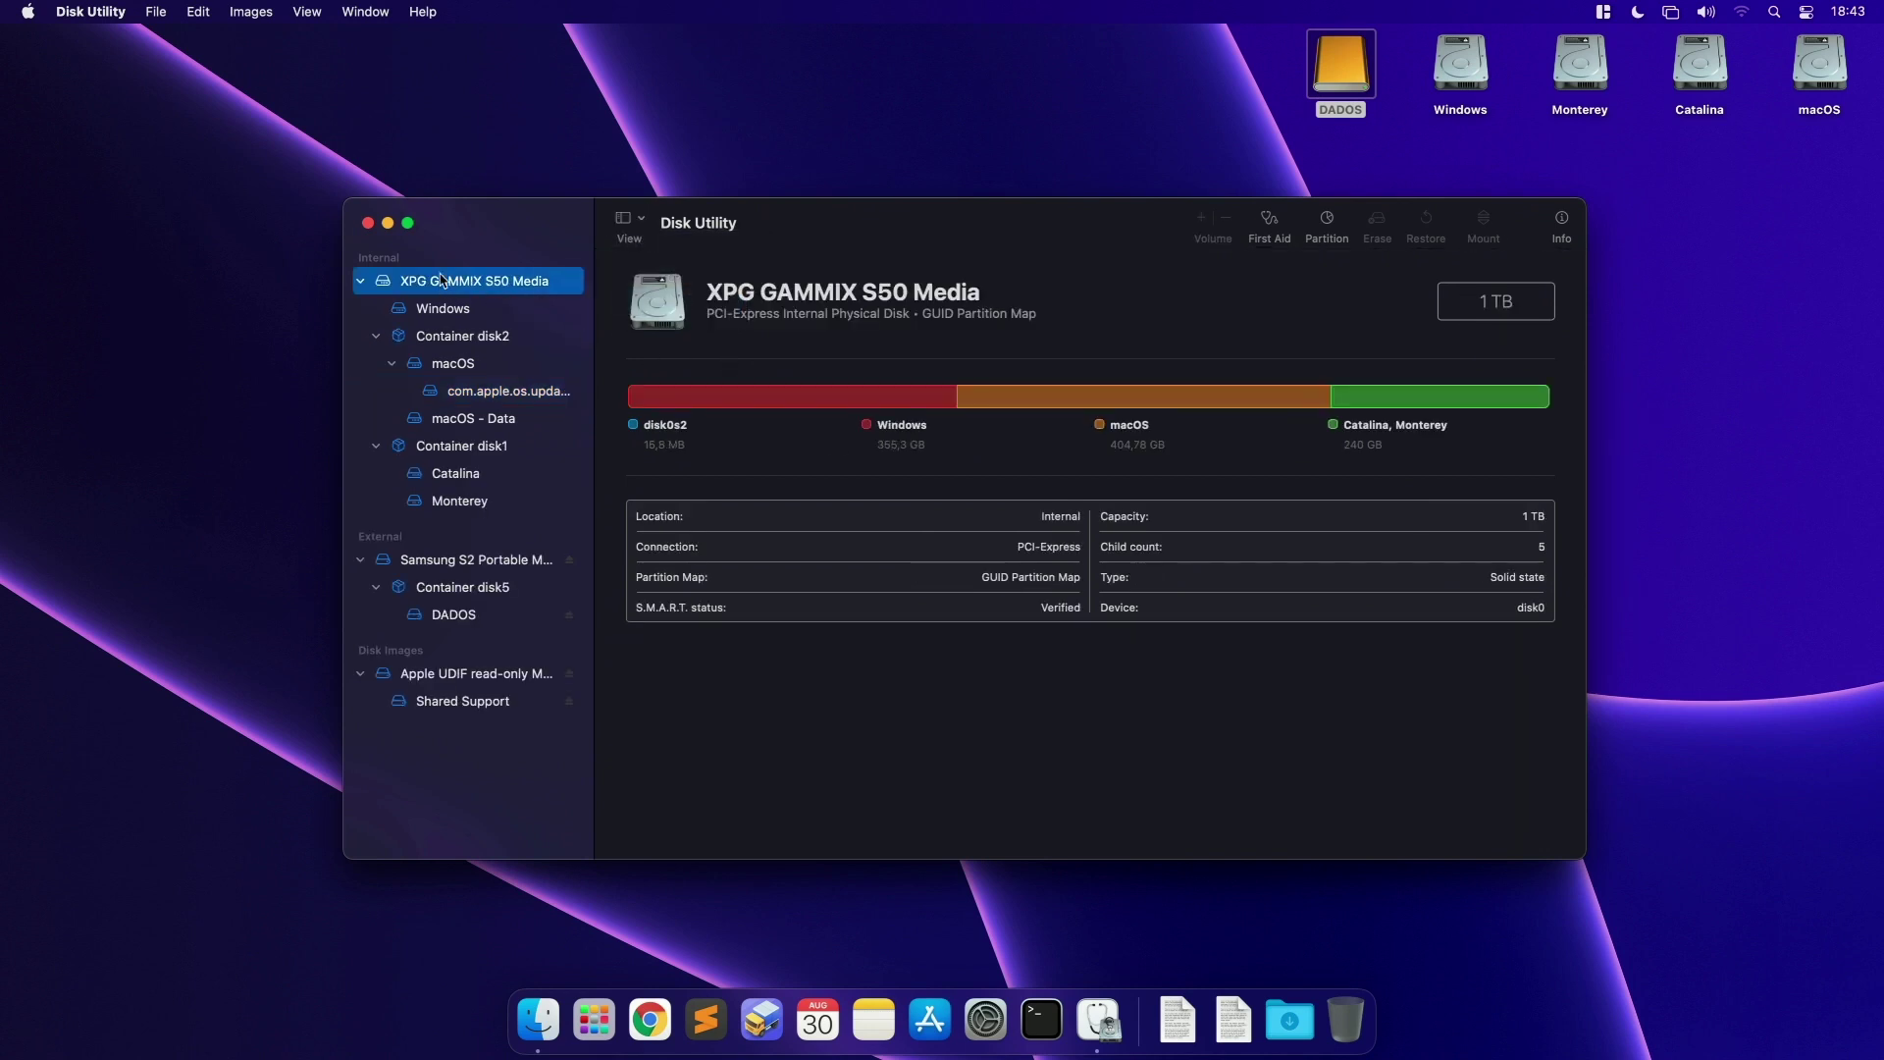
left_click(409, 555)
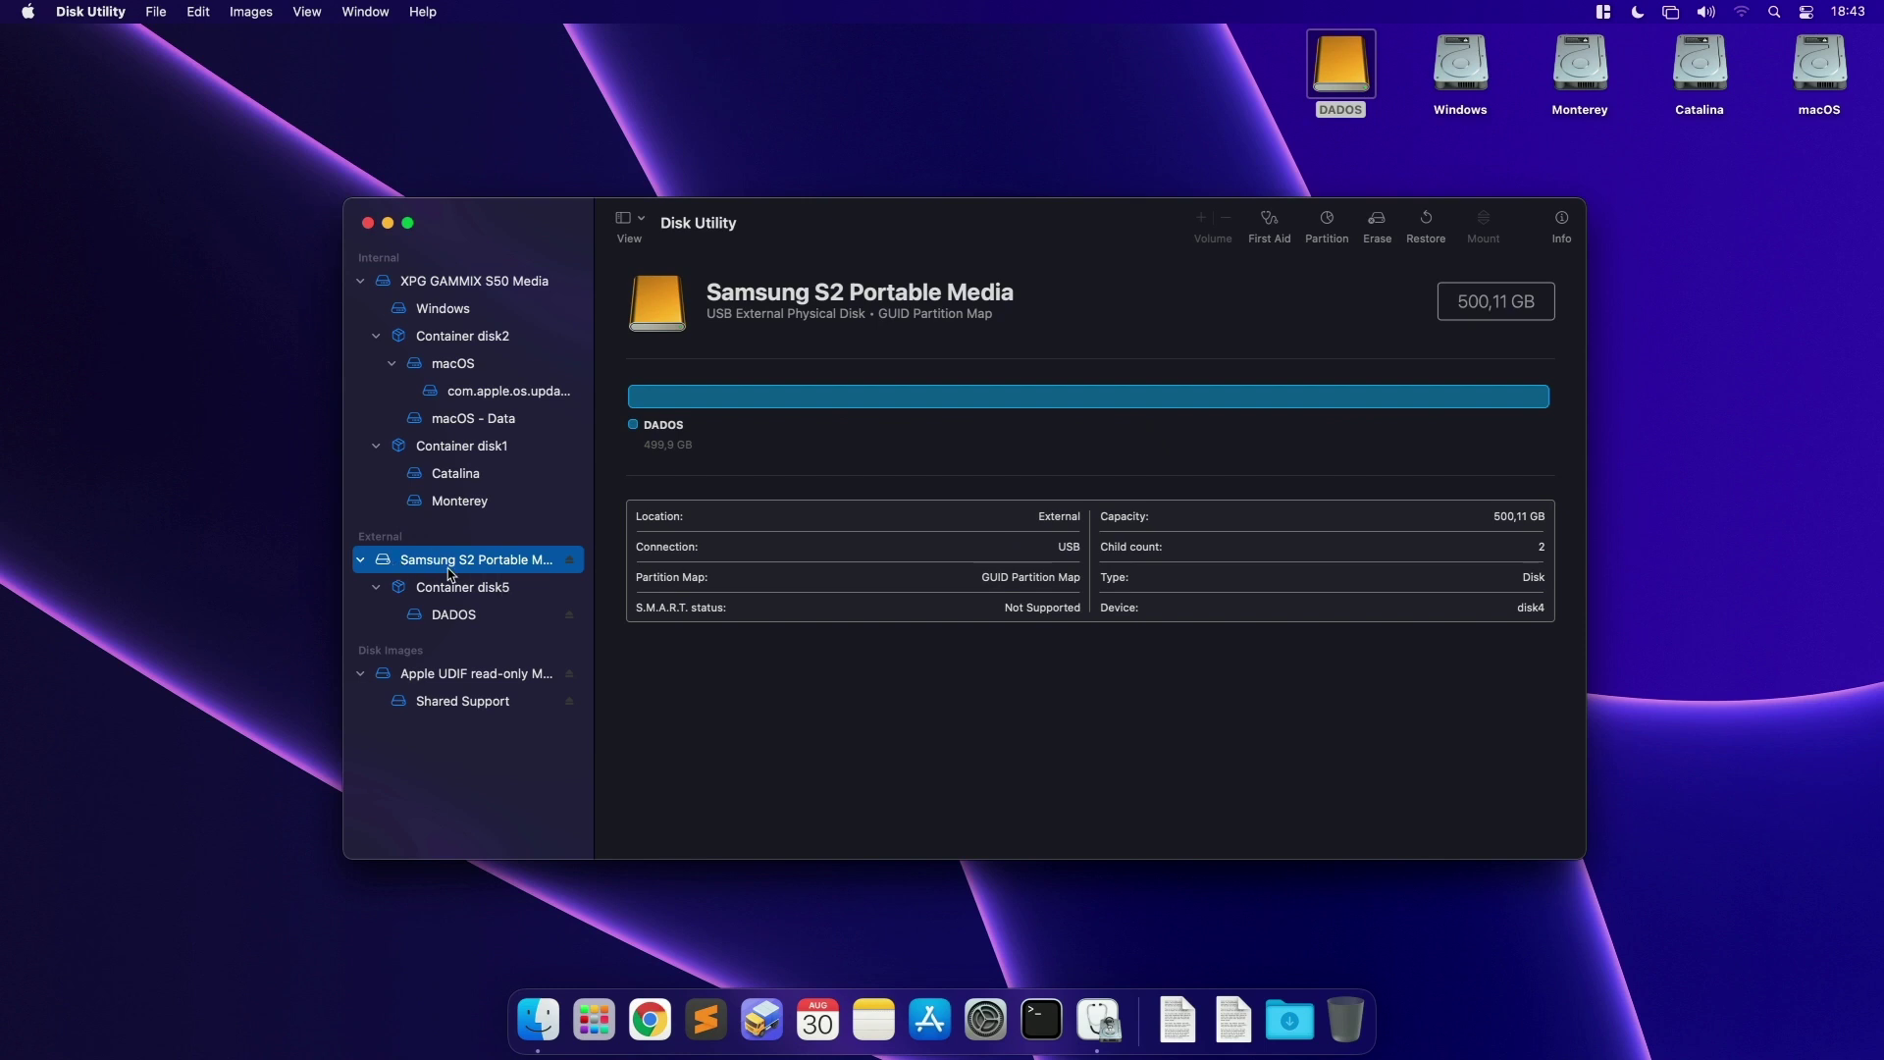
Step: Set up the Samsung erase as INST, Mac OS Extended (Journaled), with GUID Partition Map
left_click(1378, 224)
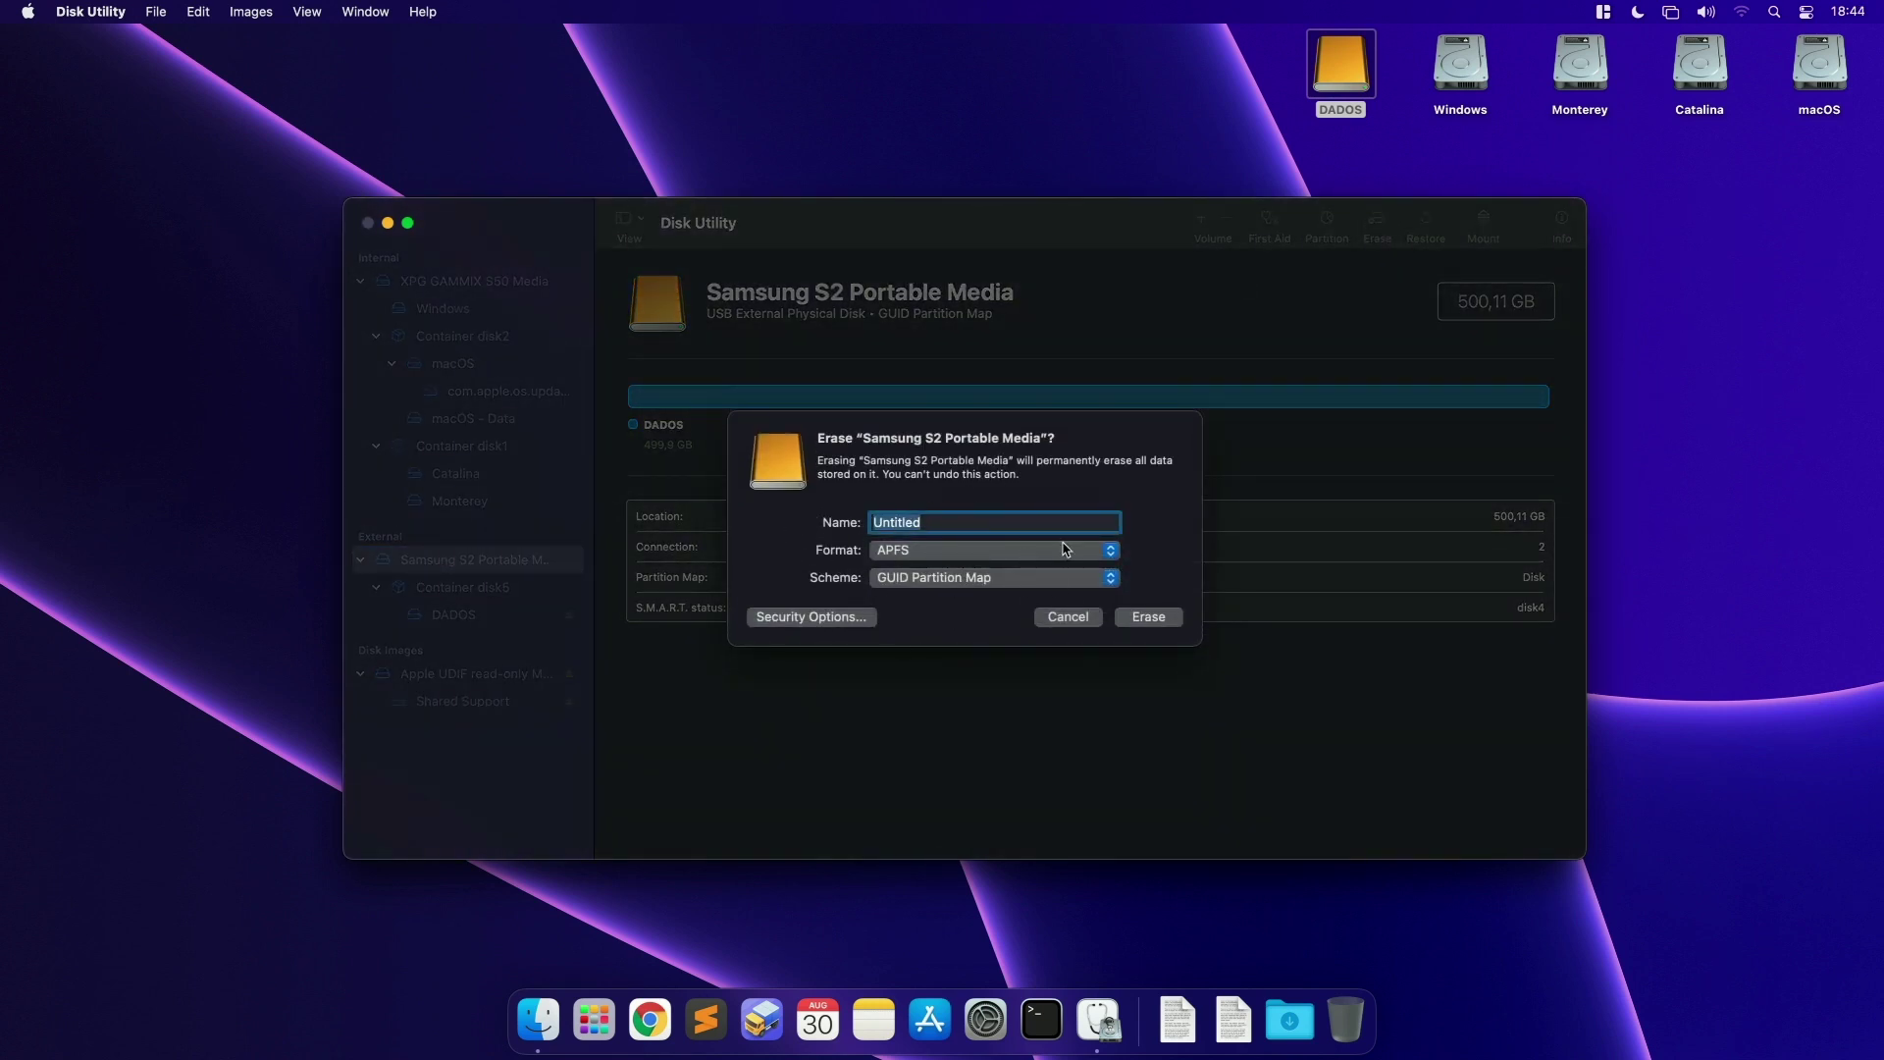
key("BackSpace")
key("Tab")
left_click(906, 555)
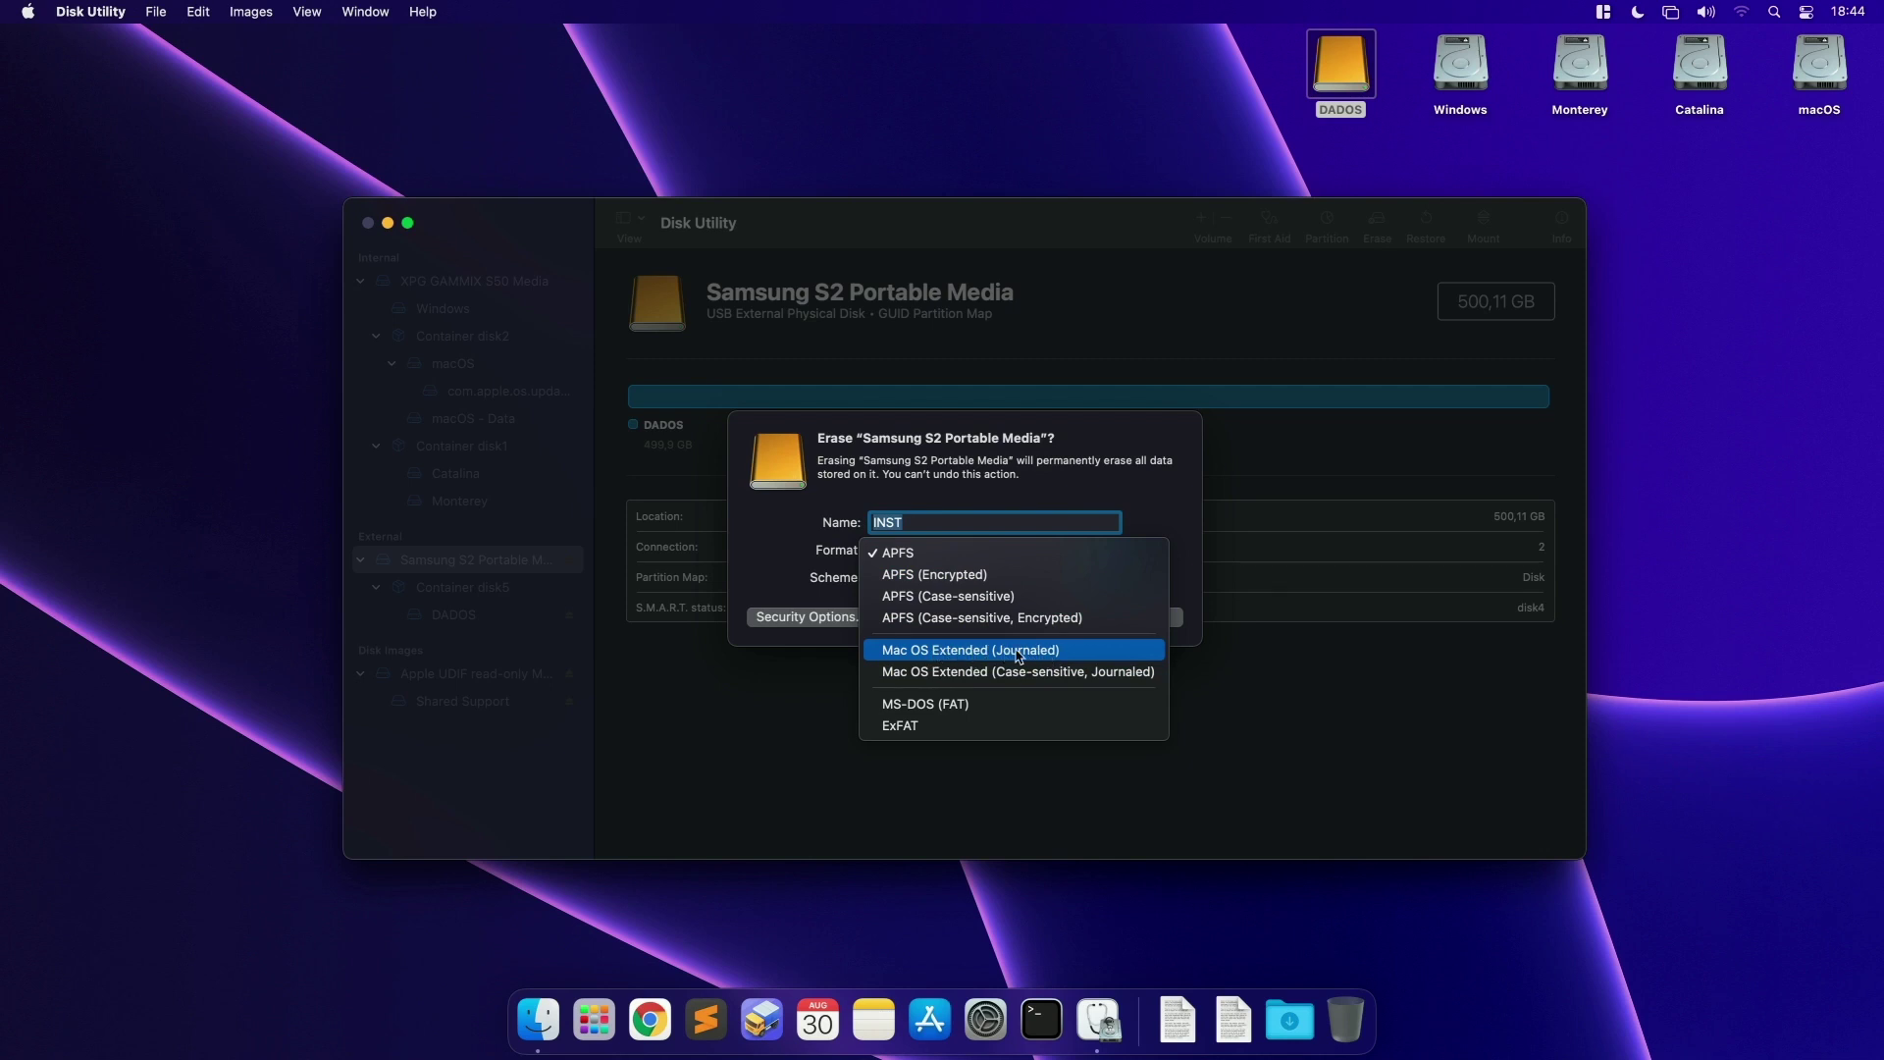
left_click(1062, 653)
left_click(944, 587)
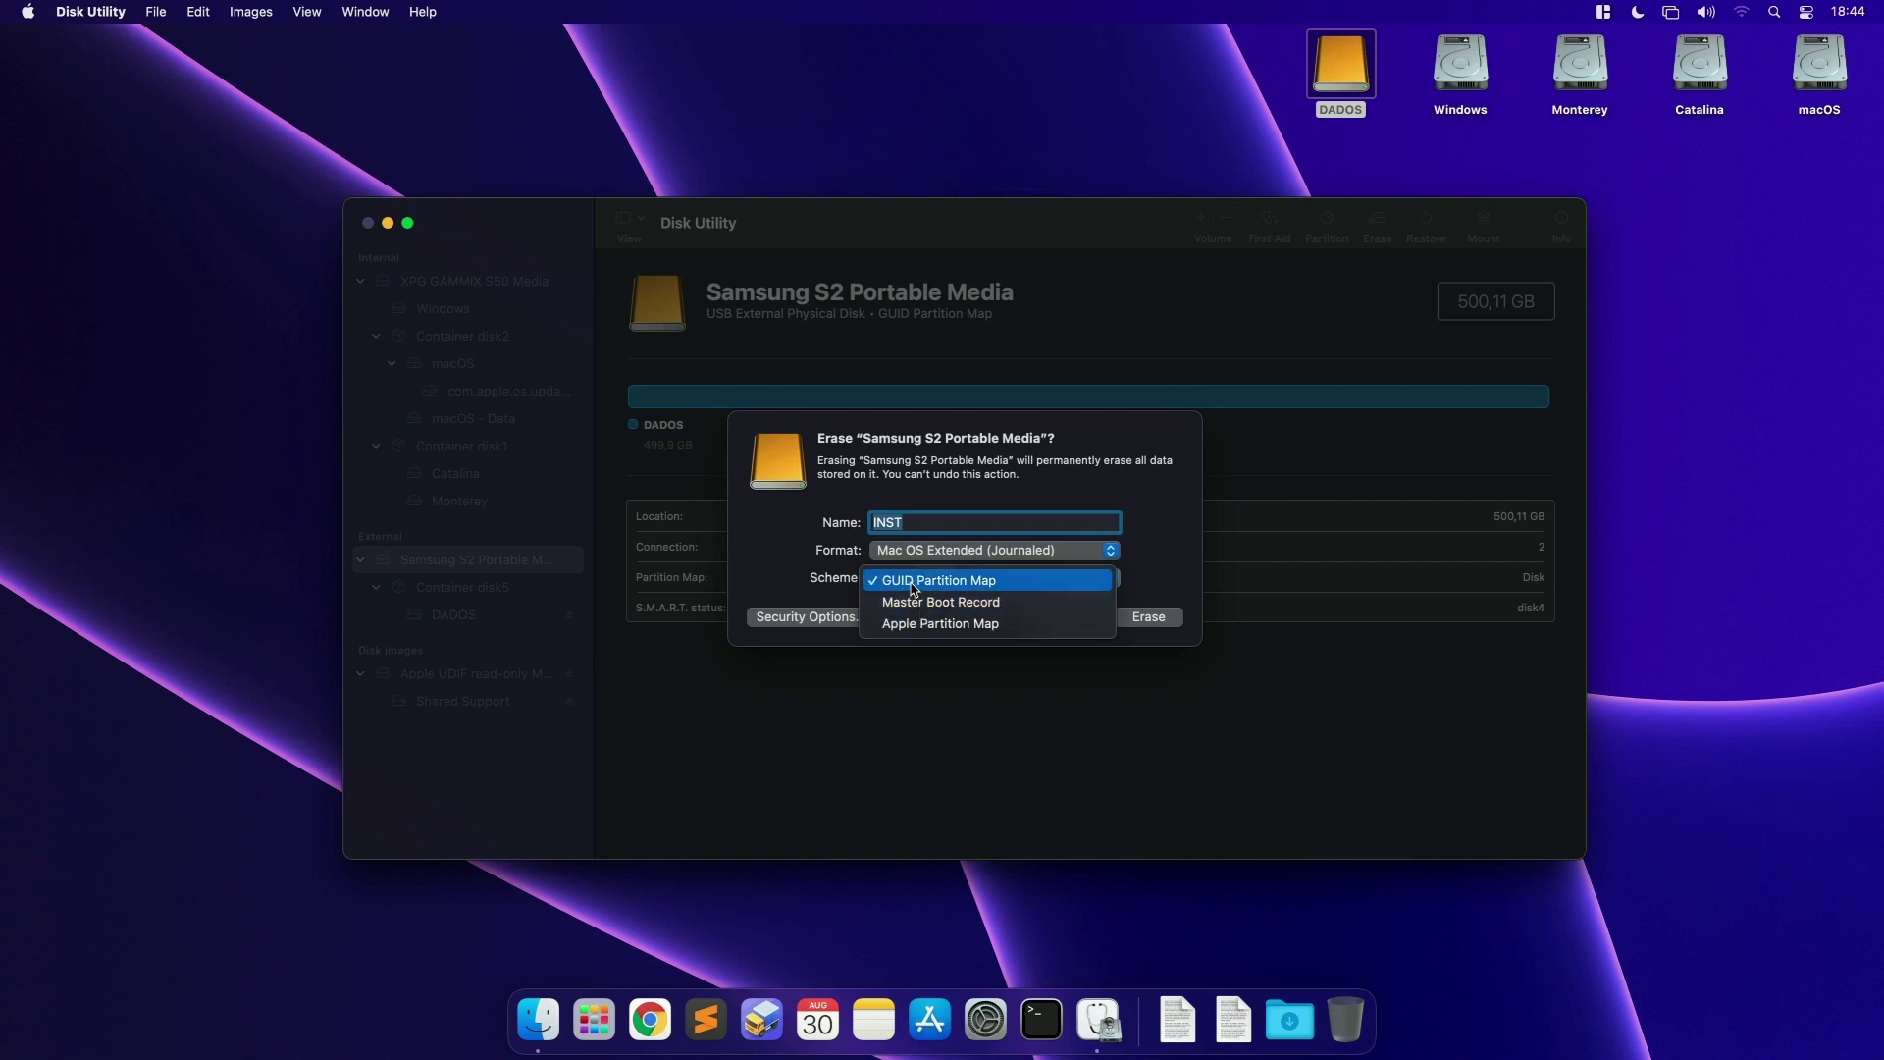
left_click(913, 589)
Step: Run the erase with those settings, dismiss the report, and quit Disk Utility
left_click(913, 550)
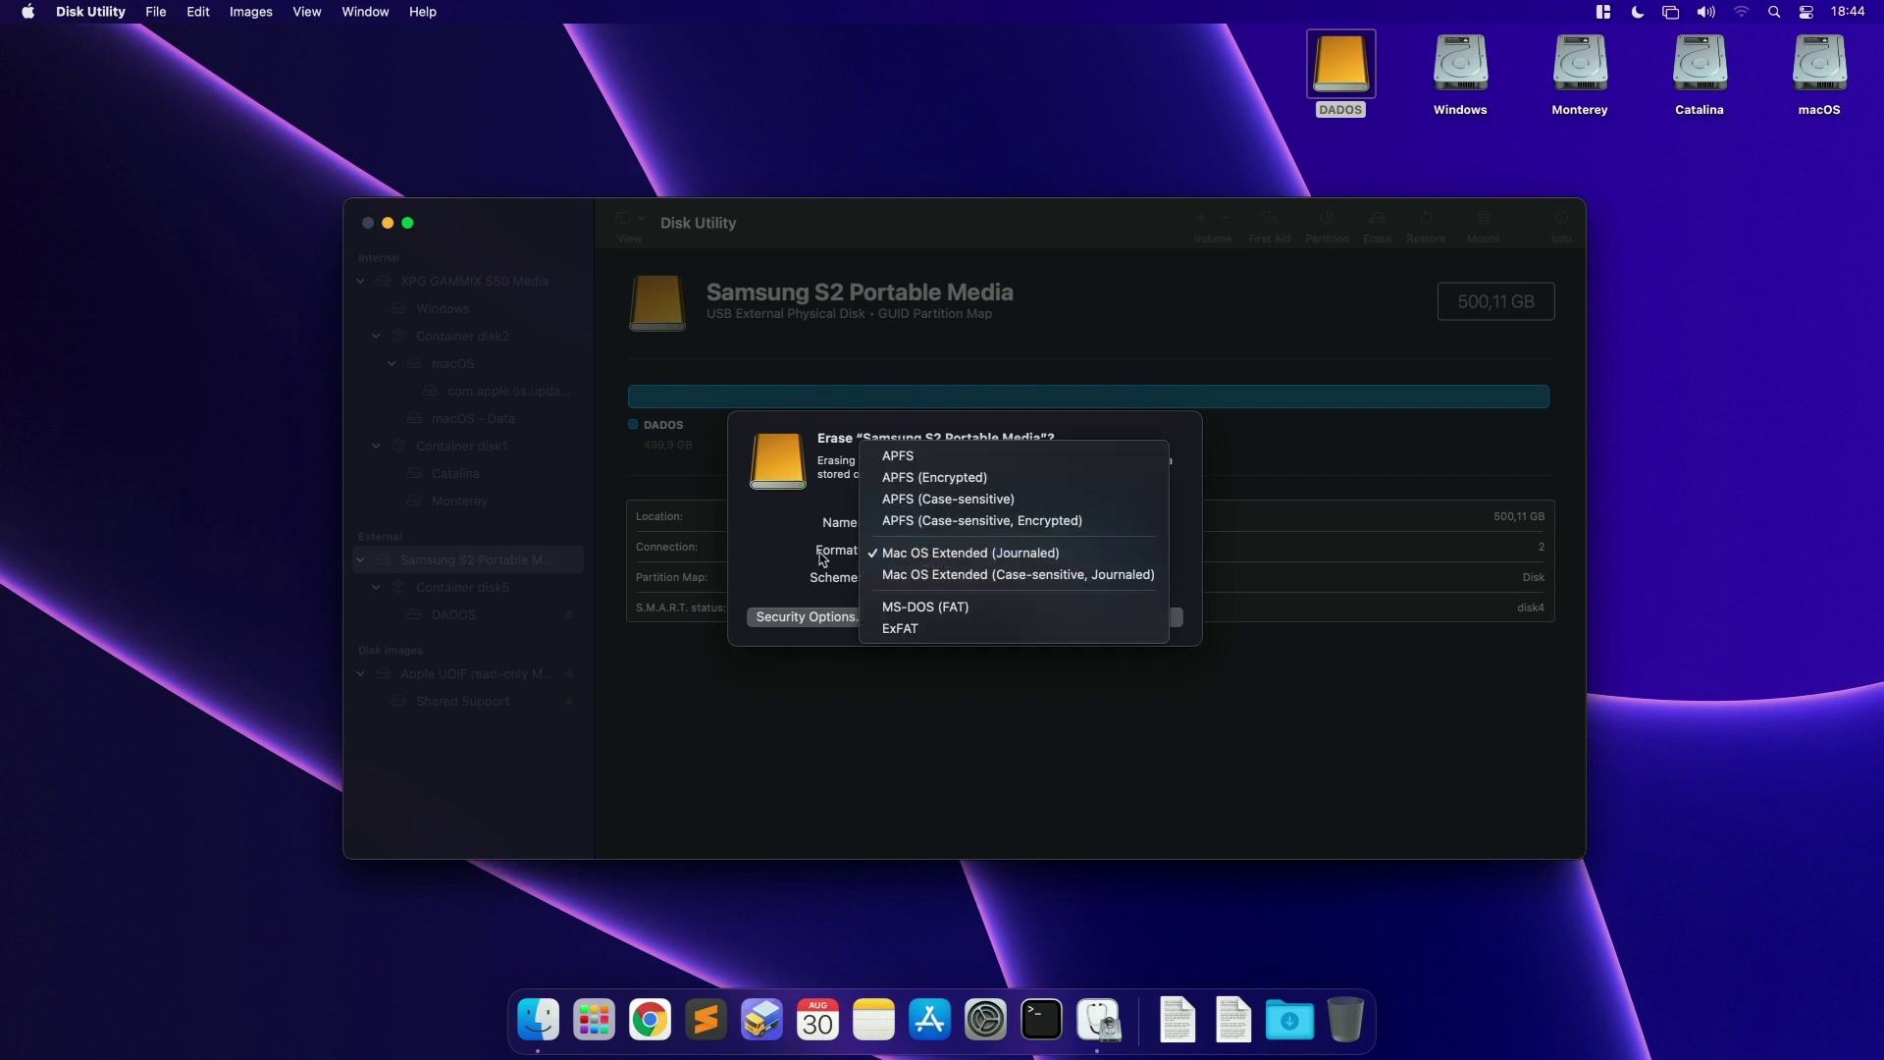
left_click(974, 555)
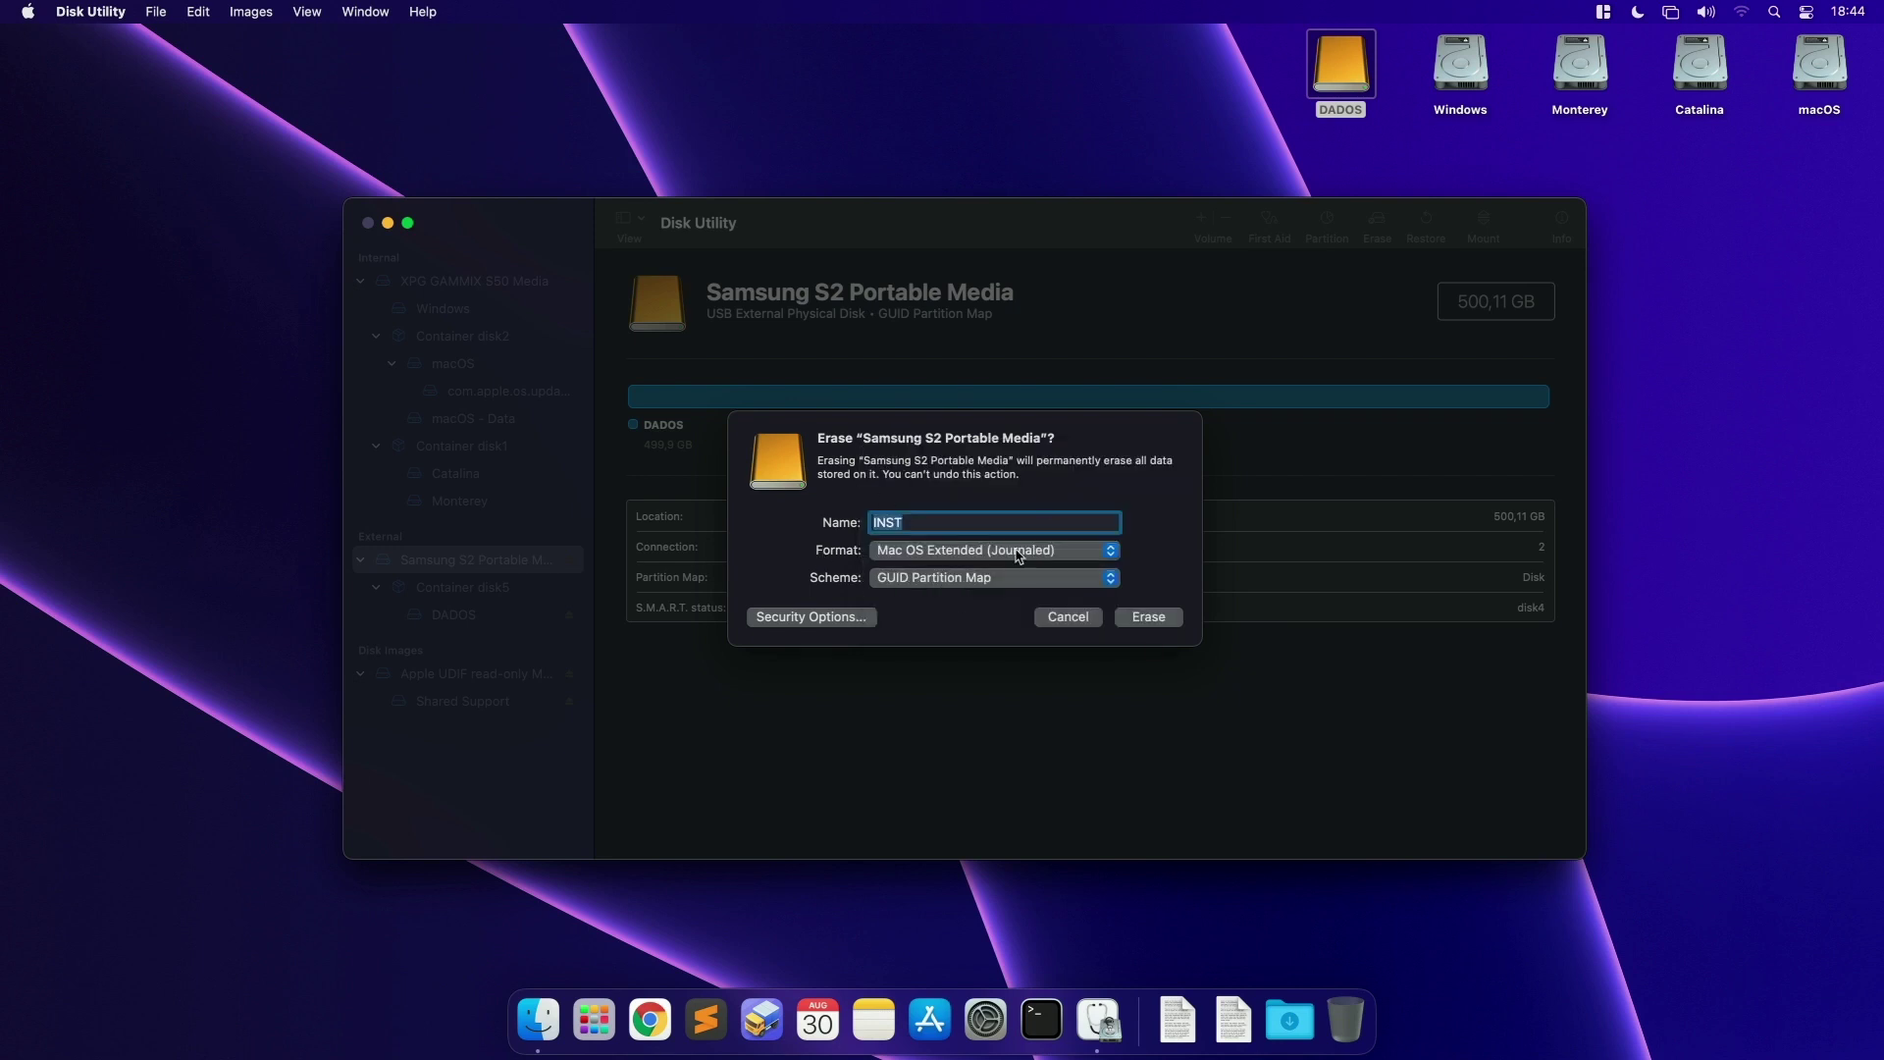
left_click(1146, 620)
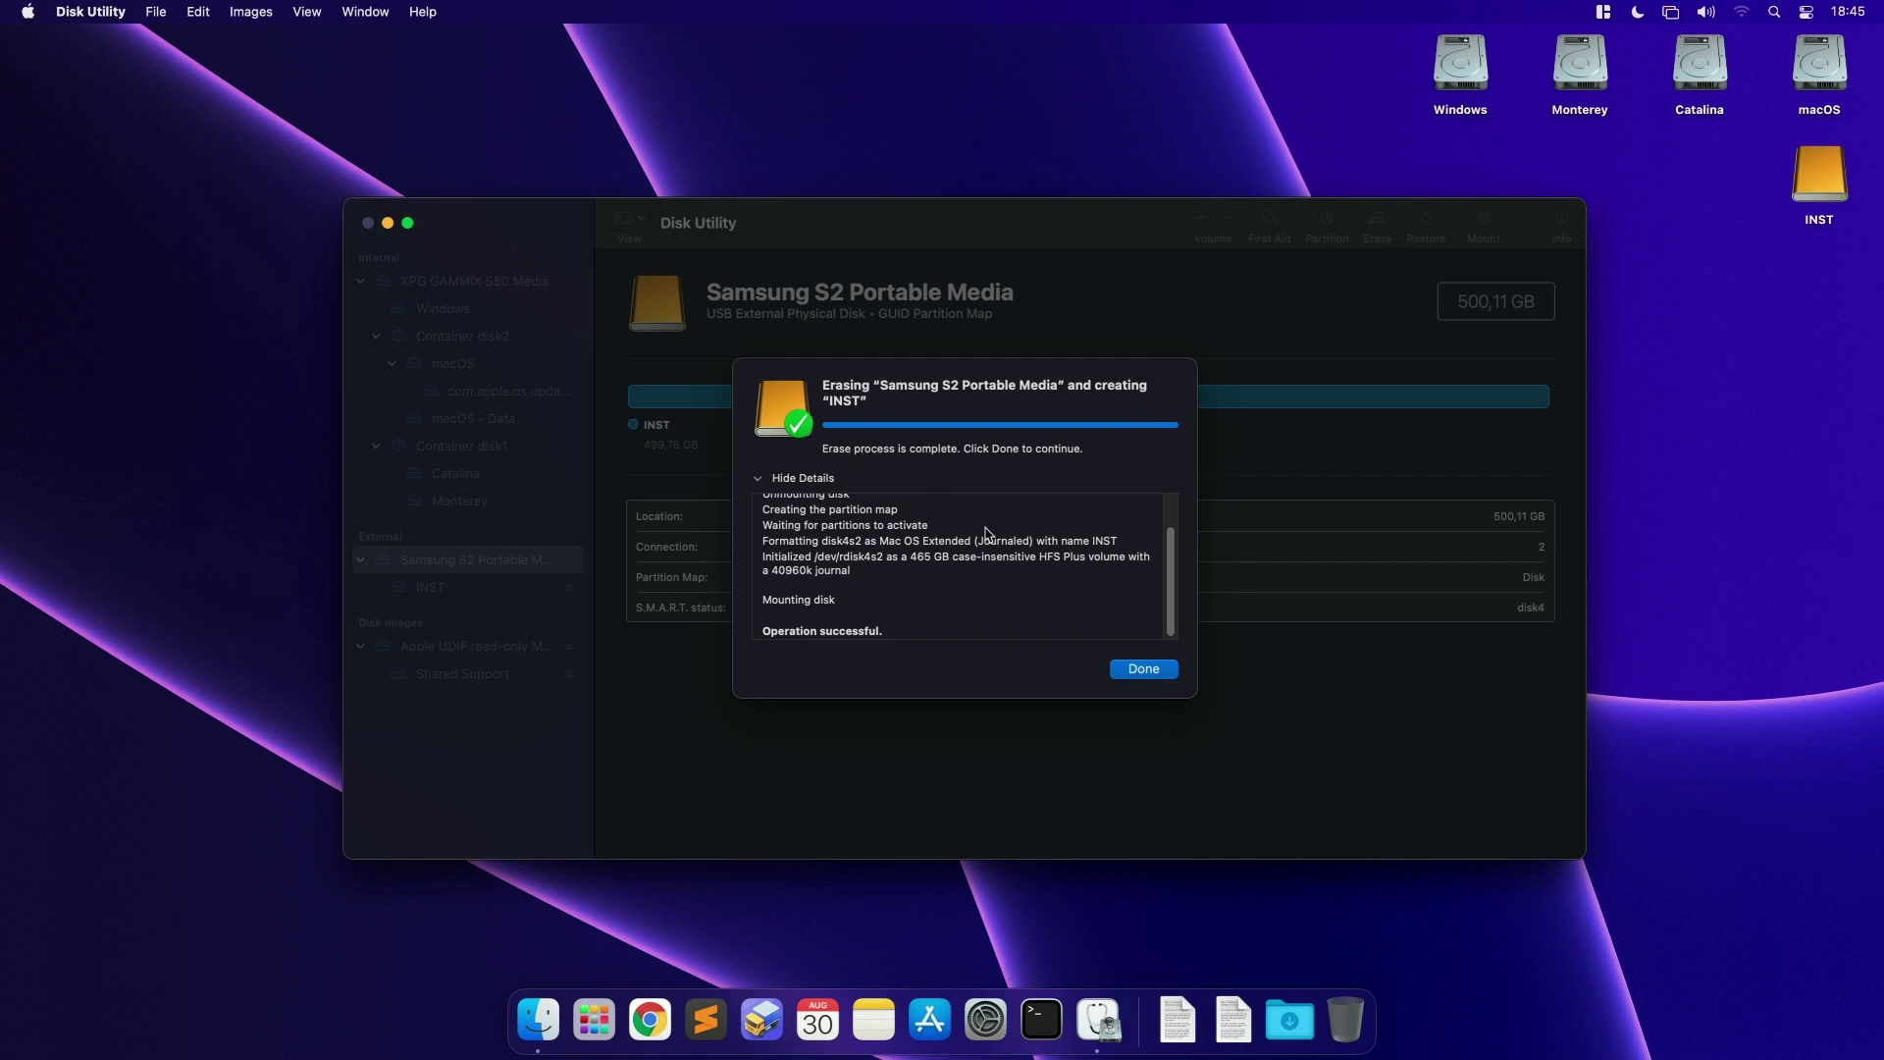
left_click(1144, 671)
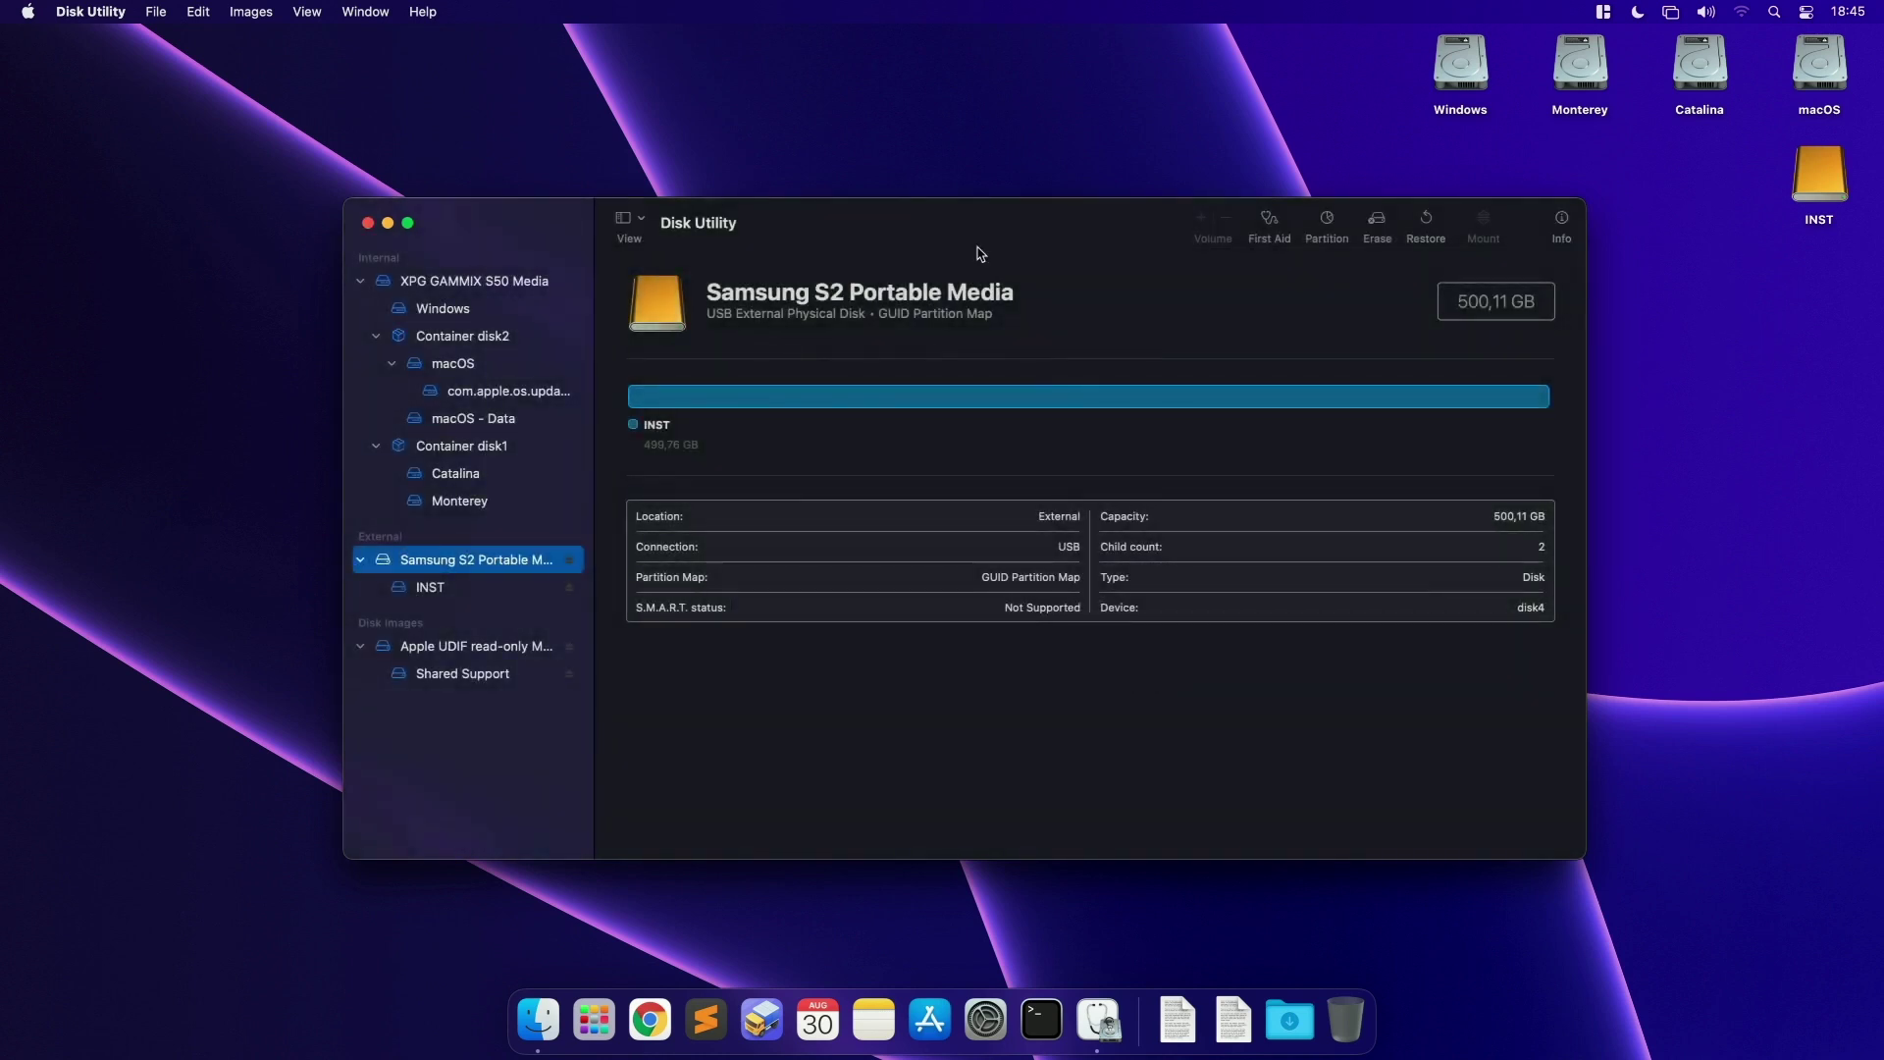
key("super+q")
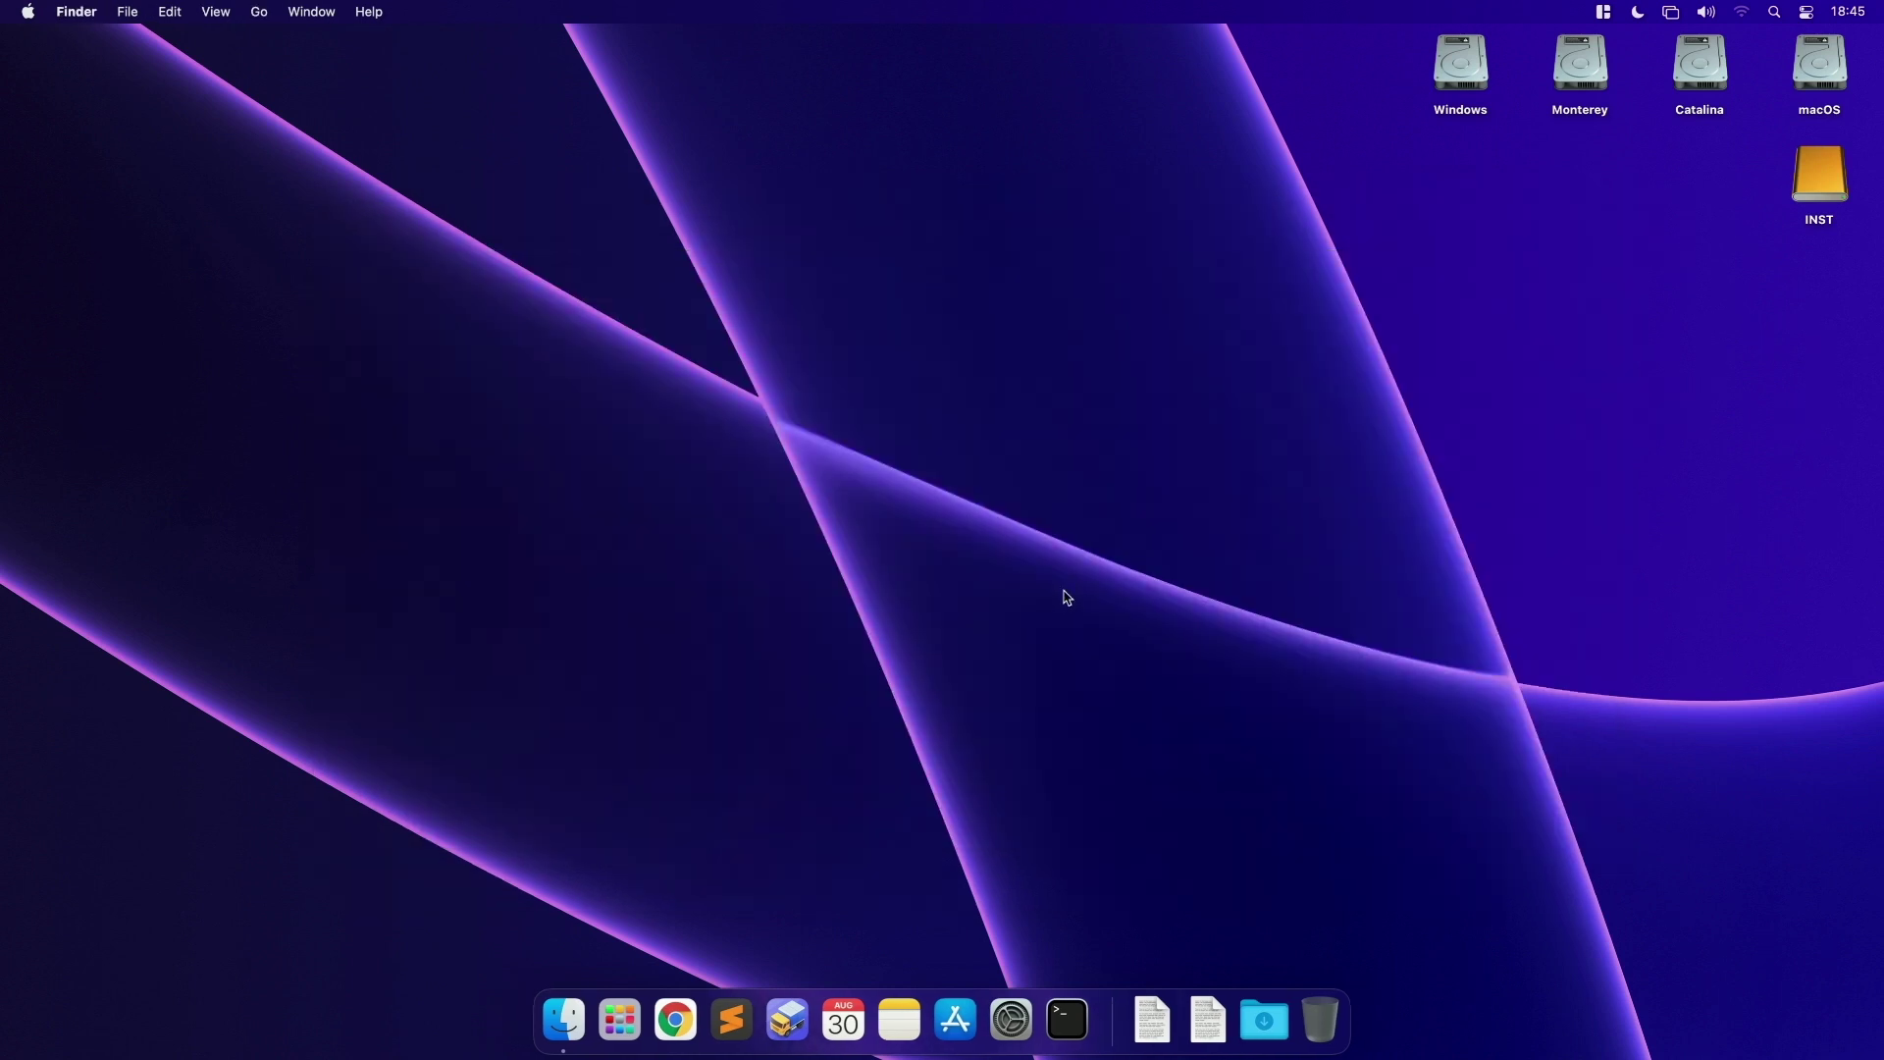
Step: Open Terminal from the Dock, then quit it again
left_click(624, 1011)
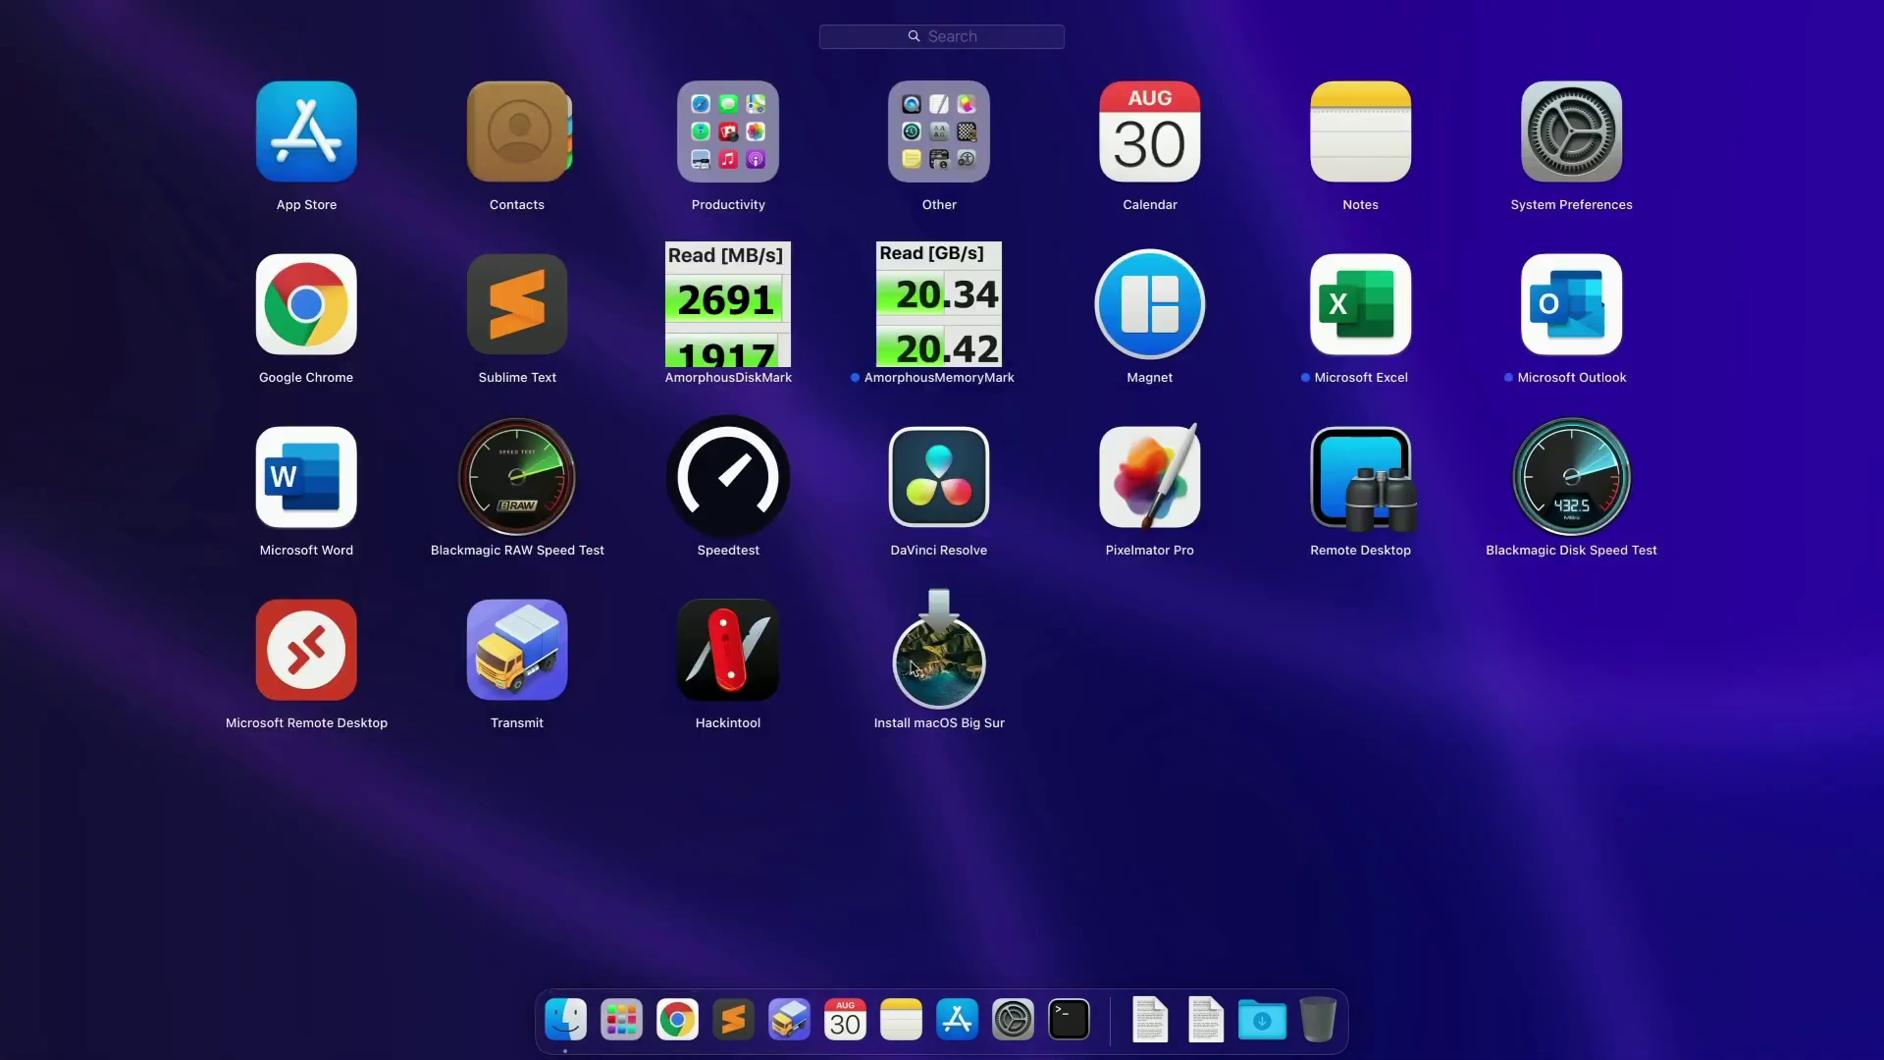
key("Escape")
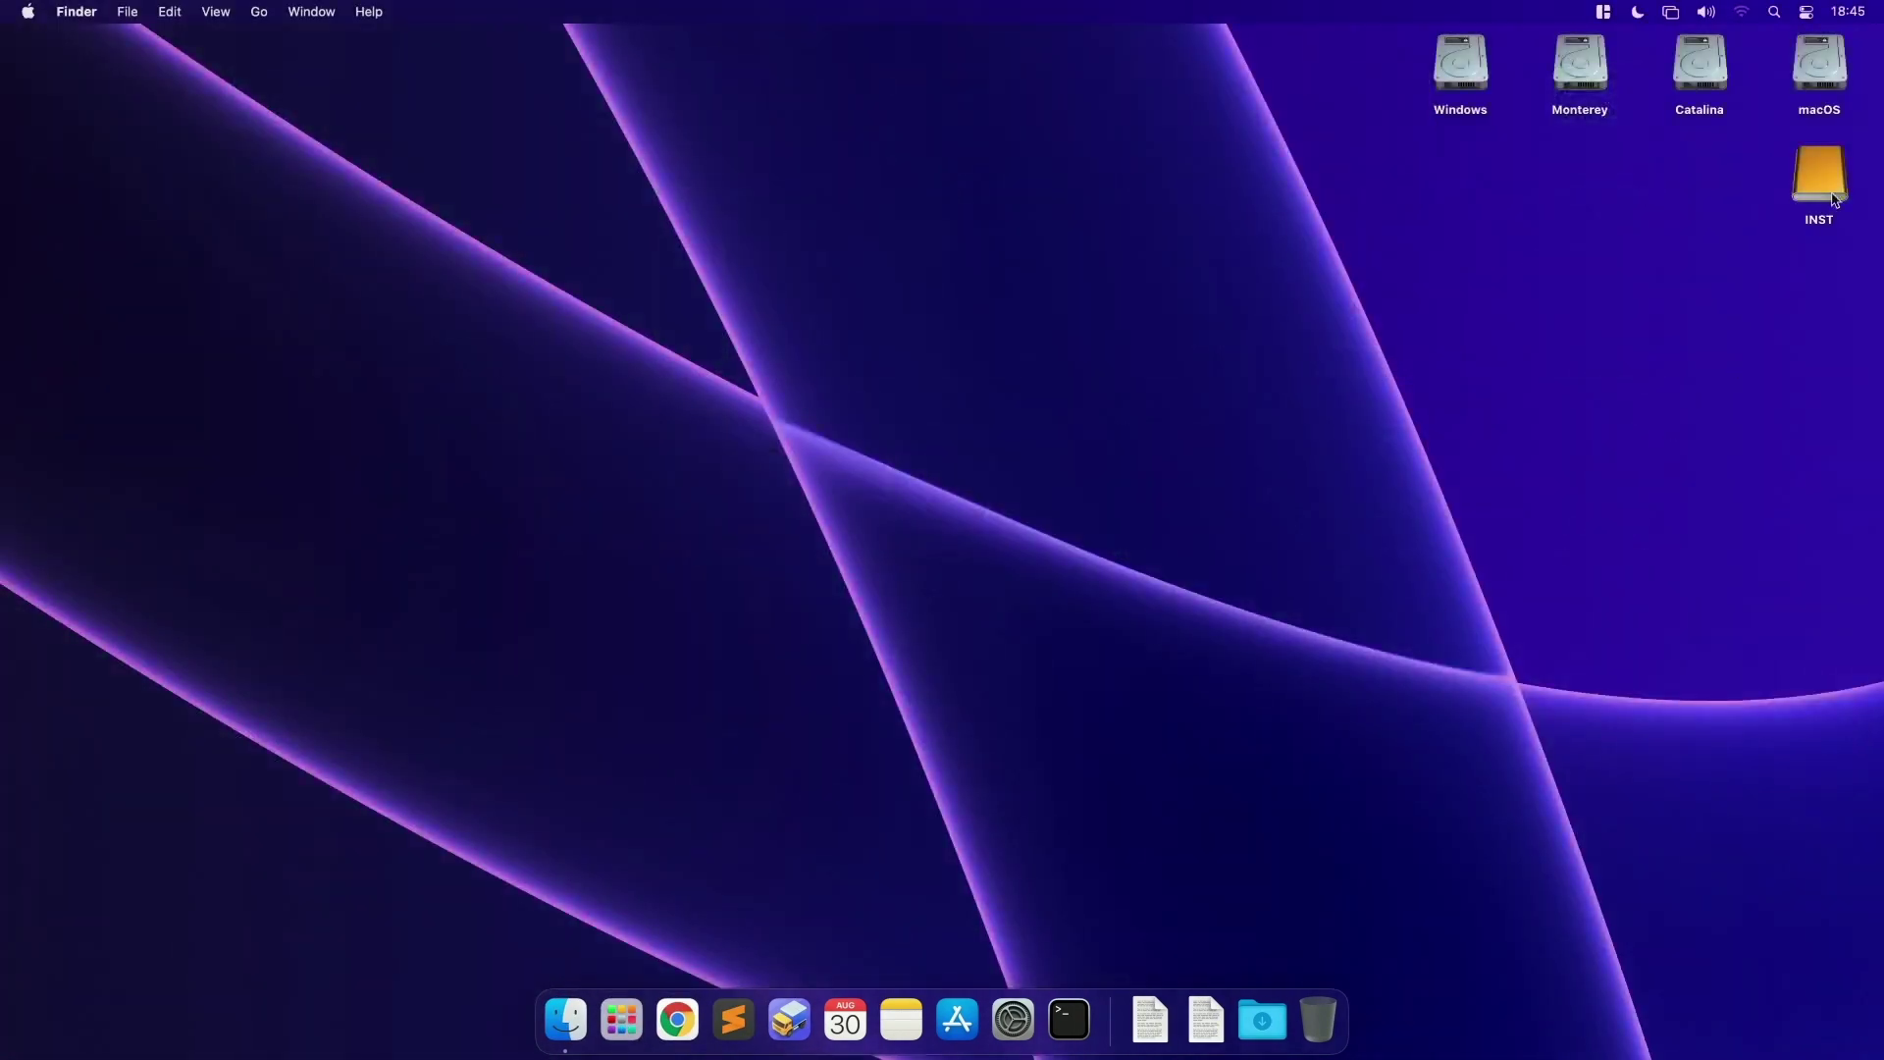
left_click(1835, 195)
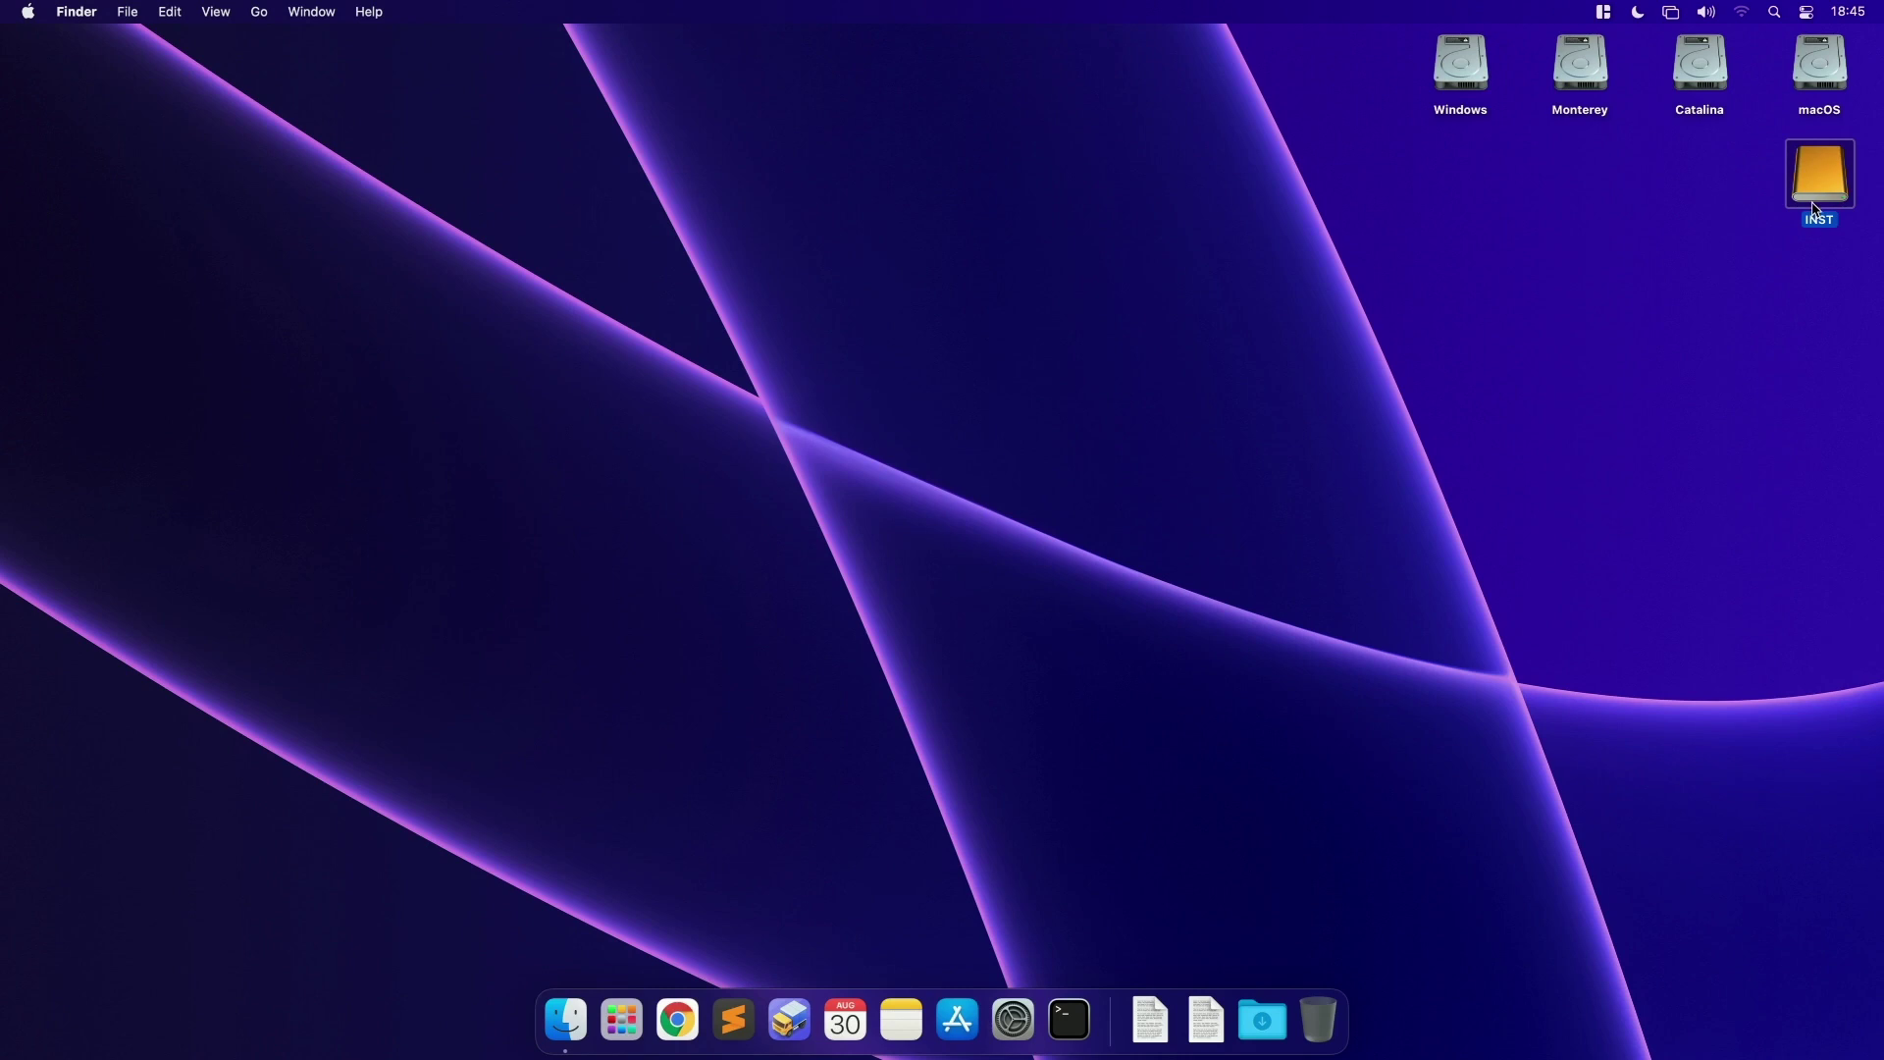
left_click(1069, 1019)
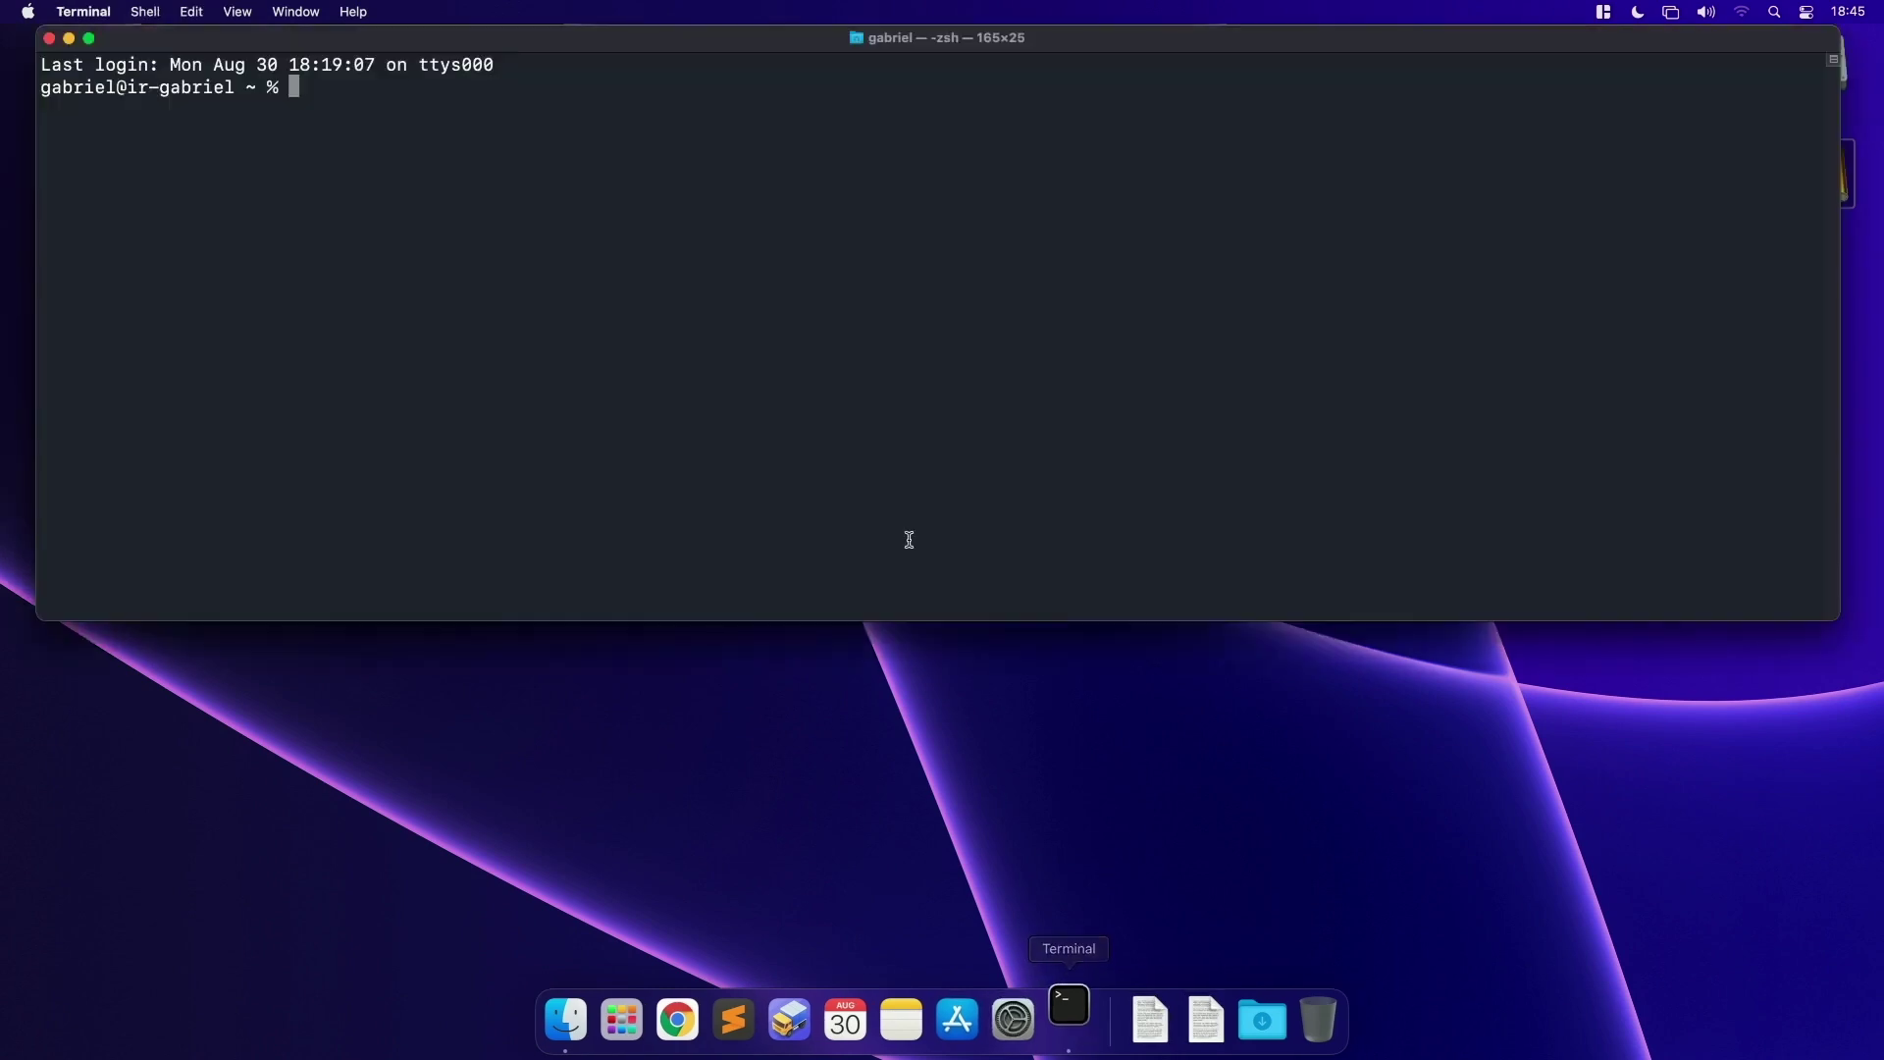
left_click_drag(966, 91, 965, 102)
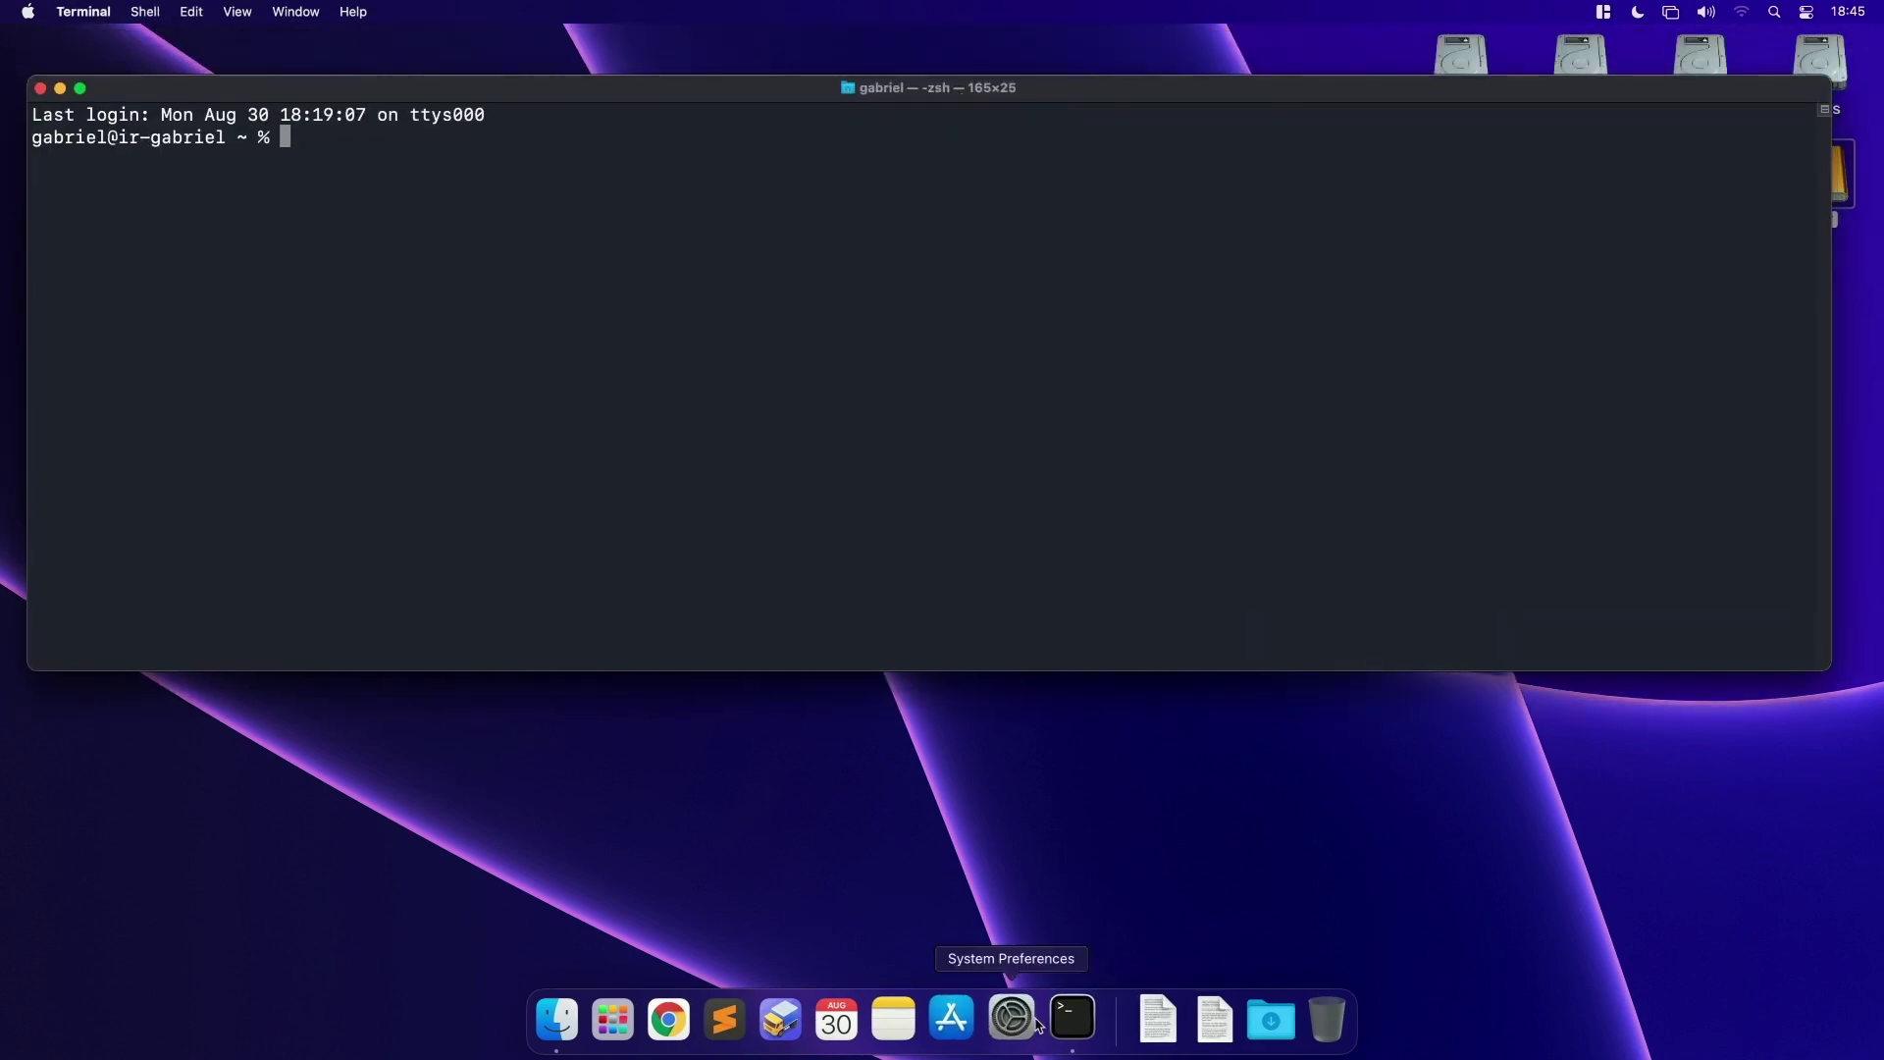
key("super+q")
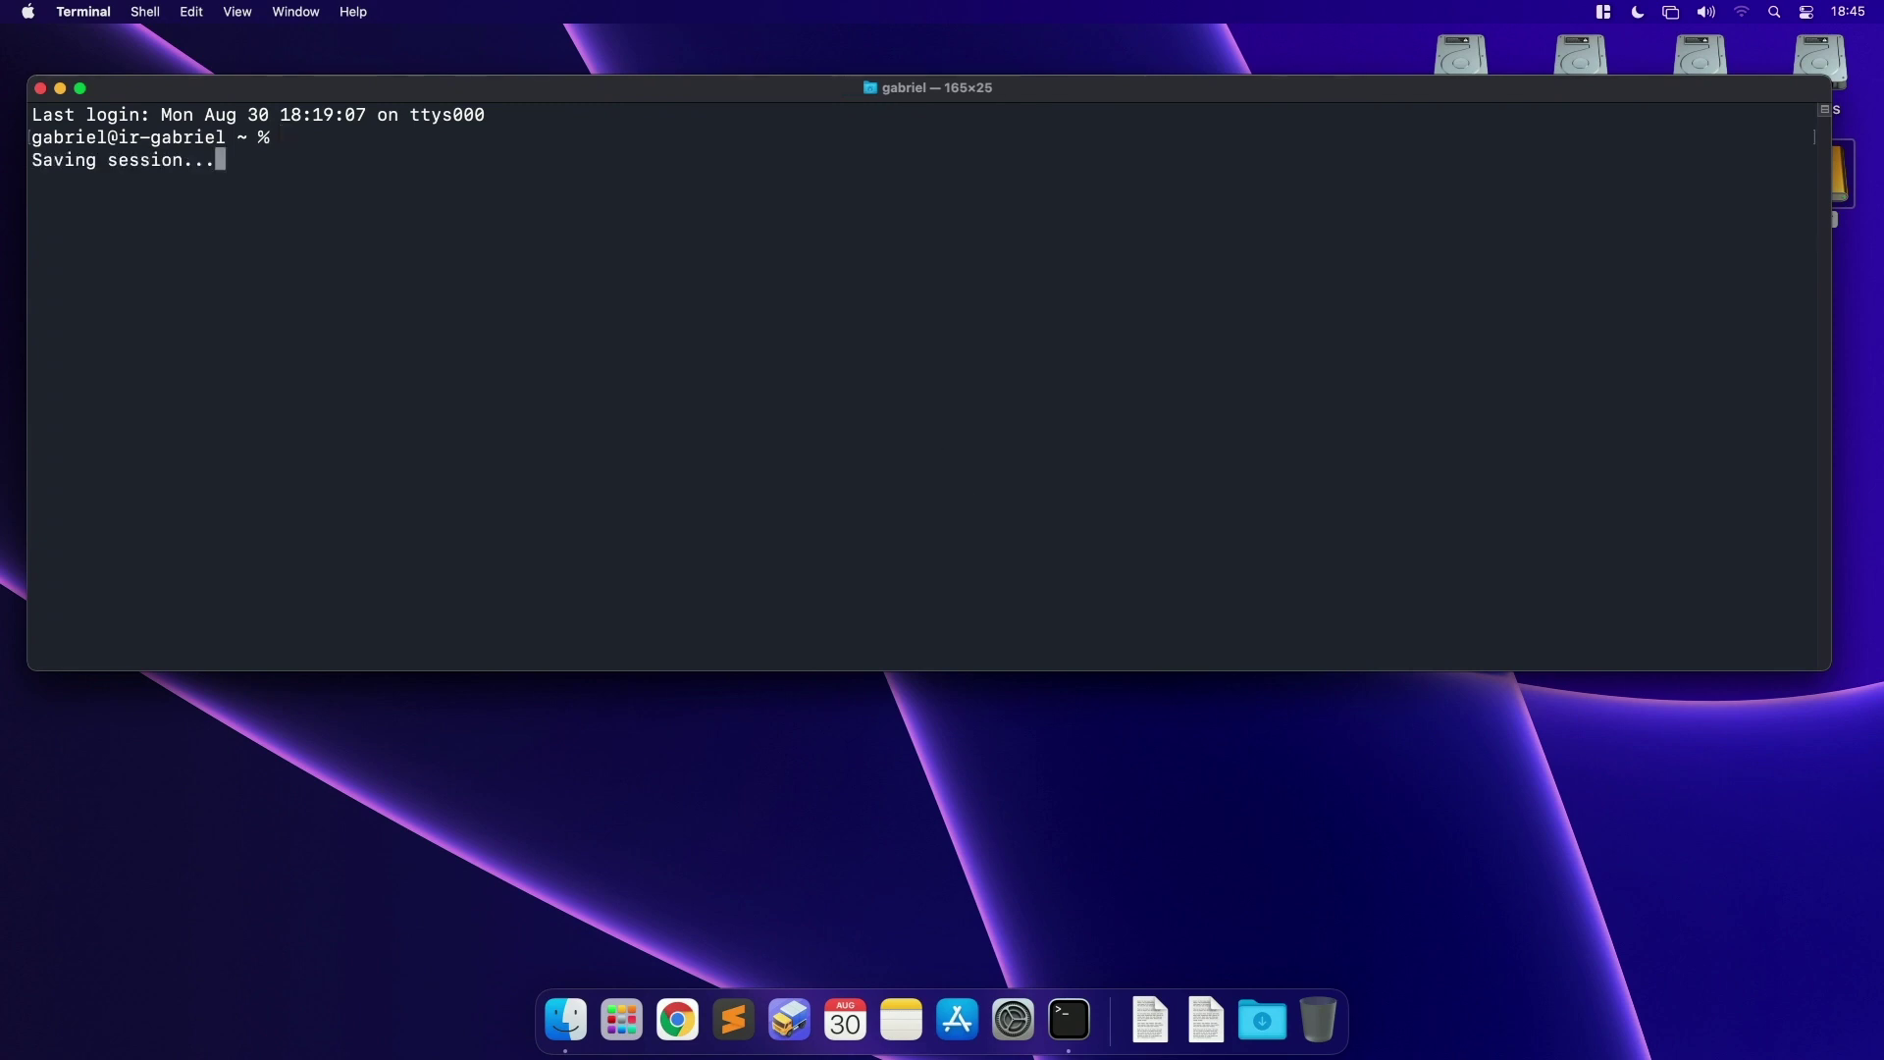
Step: Relaunch Terminal from Launchpad and run sudo su - with the administrator password
left_click(624, 1016)
type("termi")
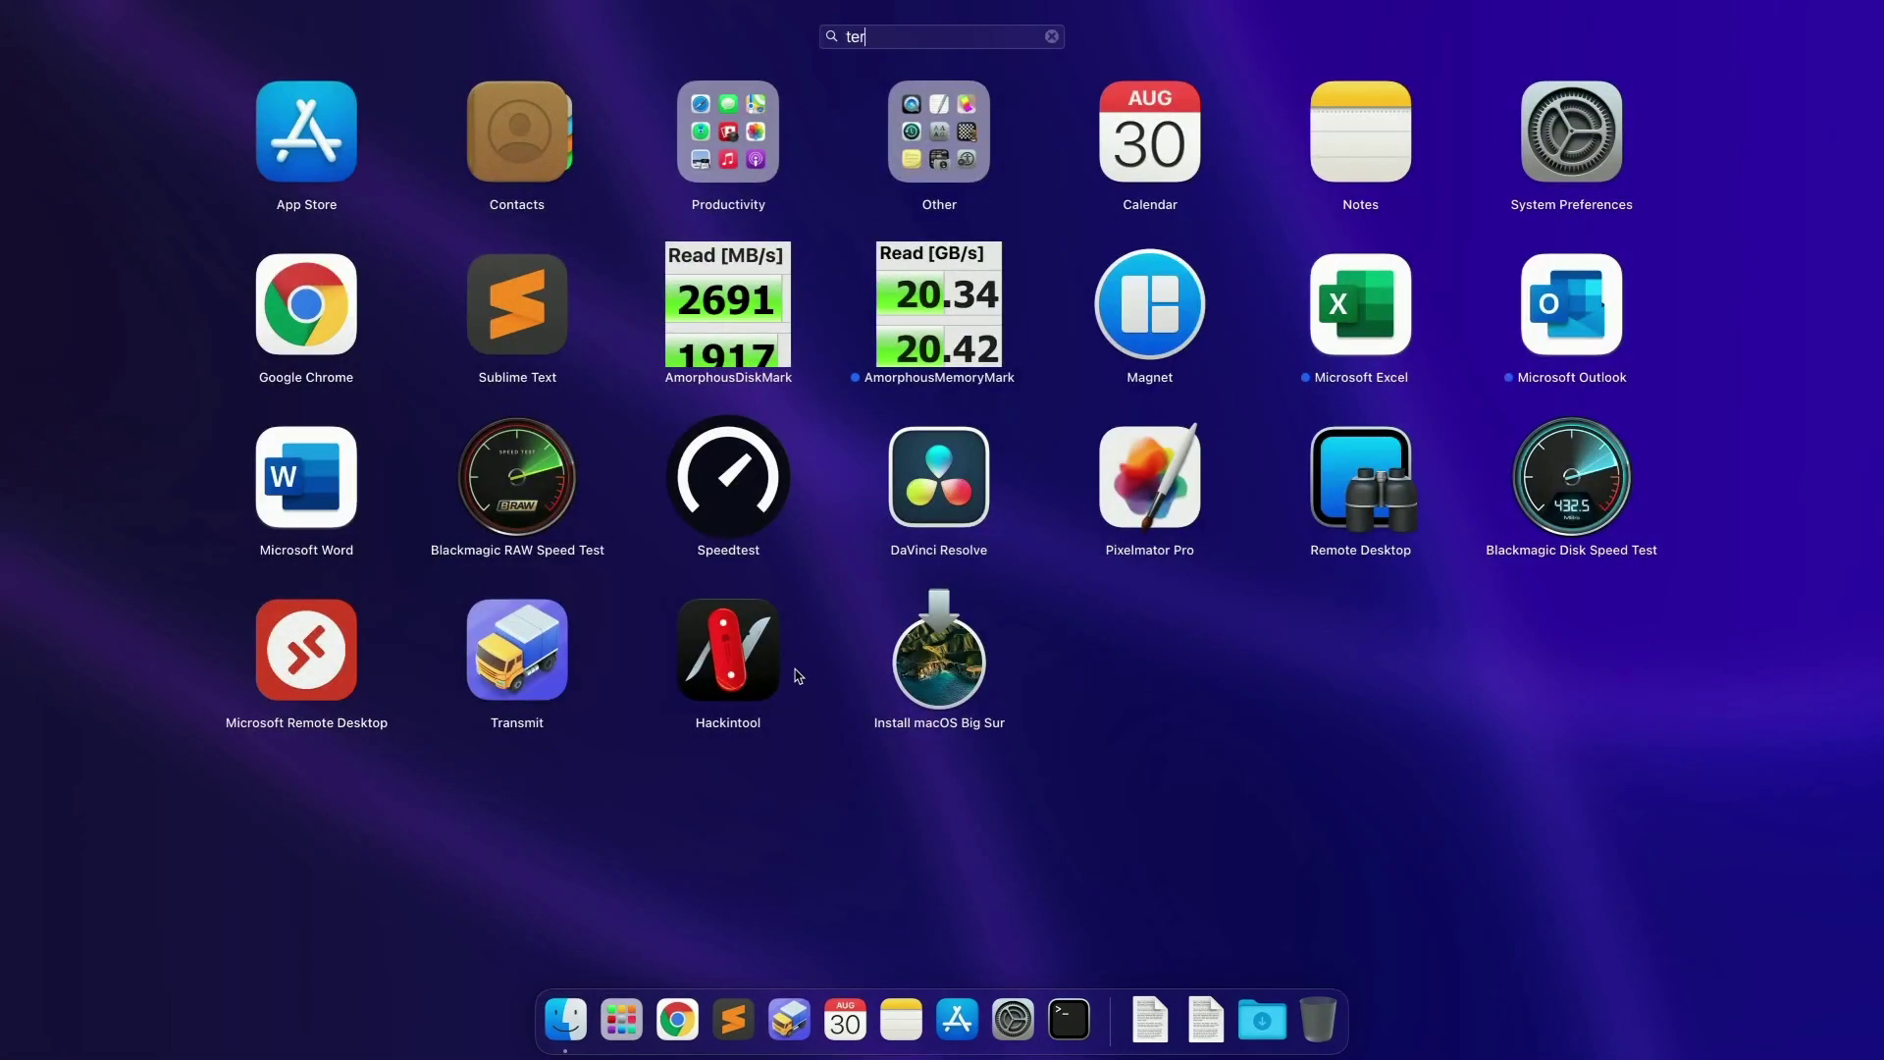
left_click(1005, 152)
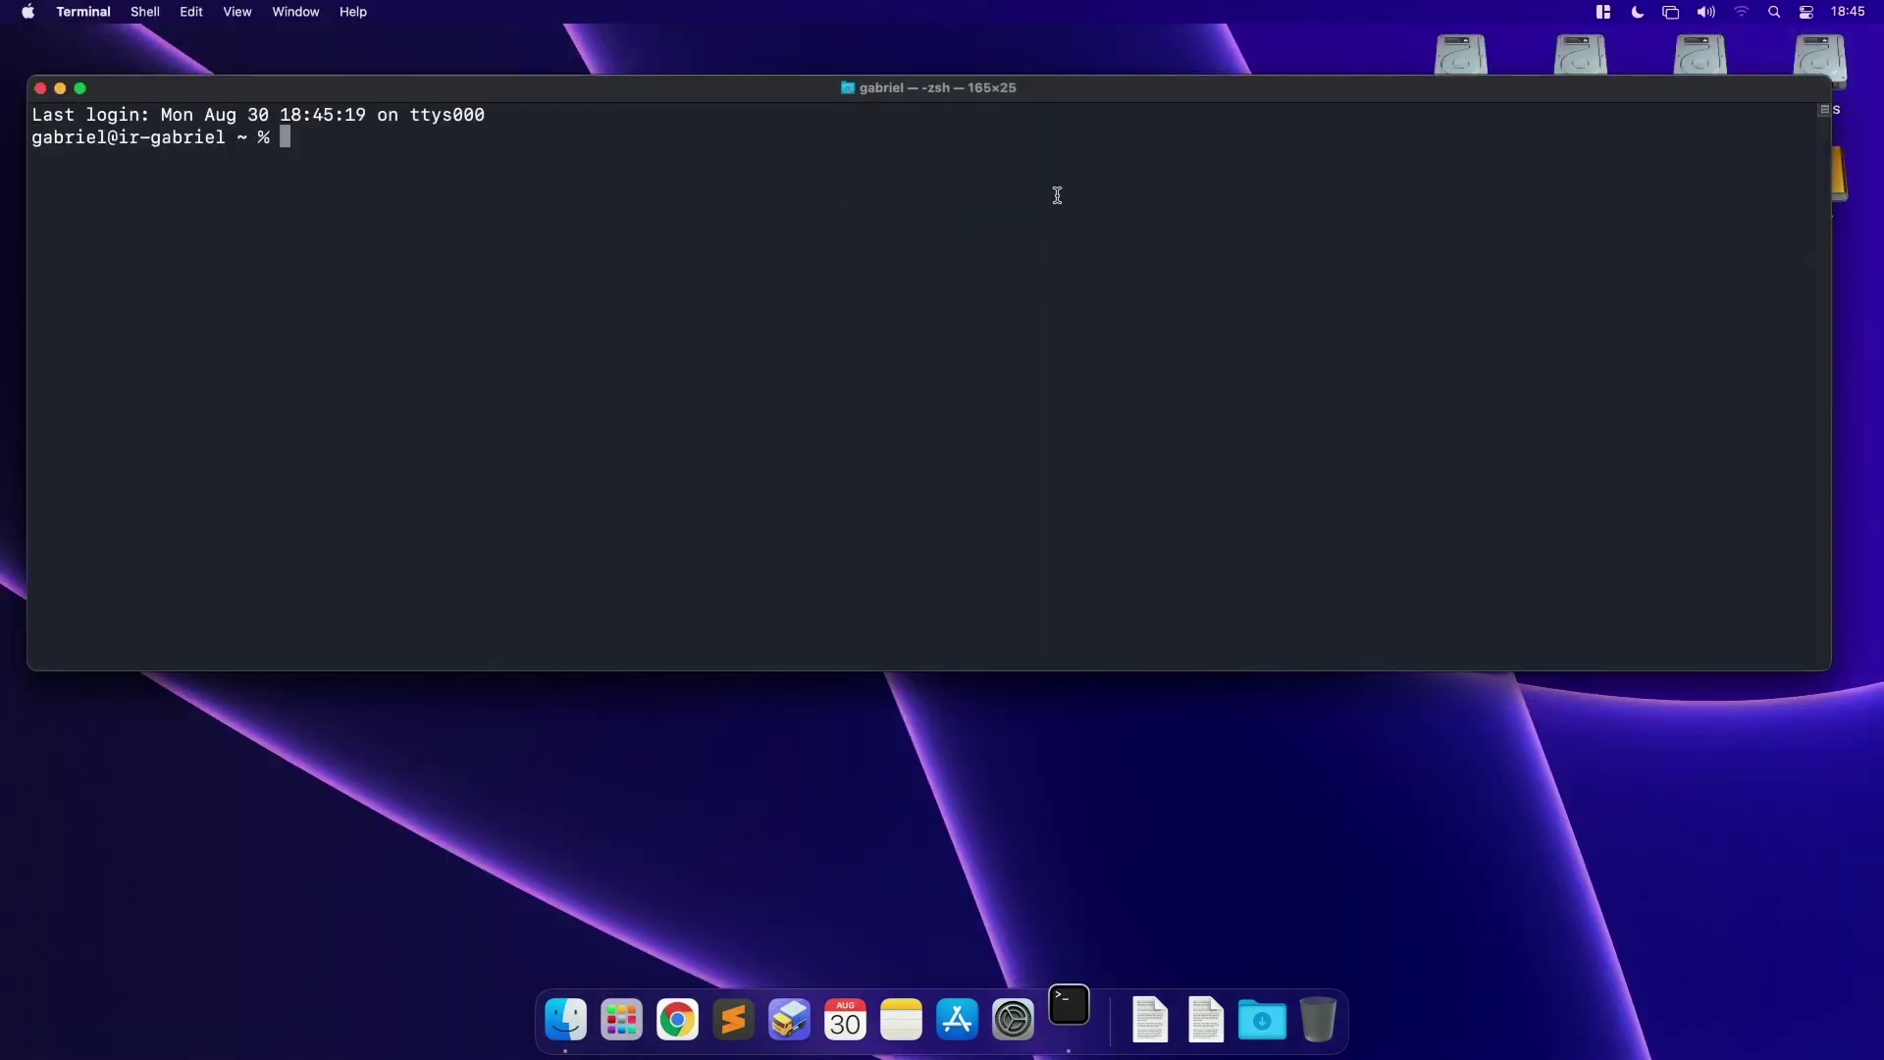
type("sudo")
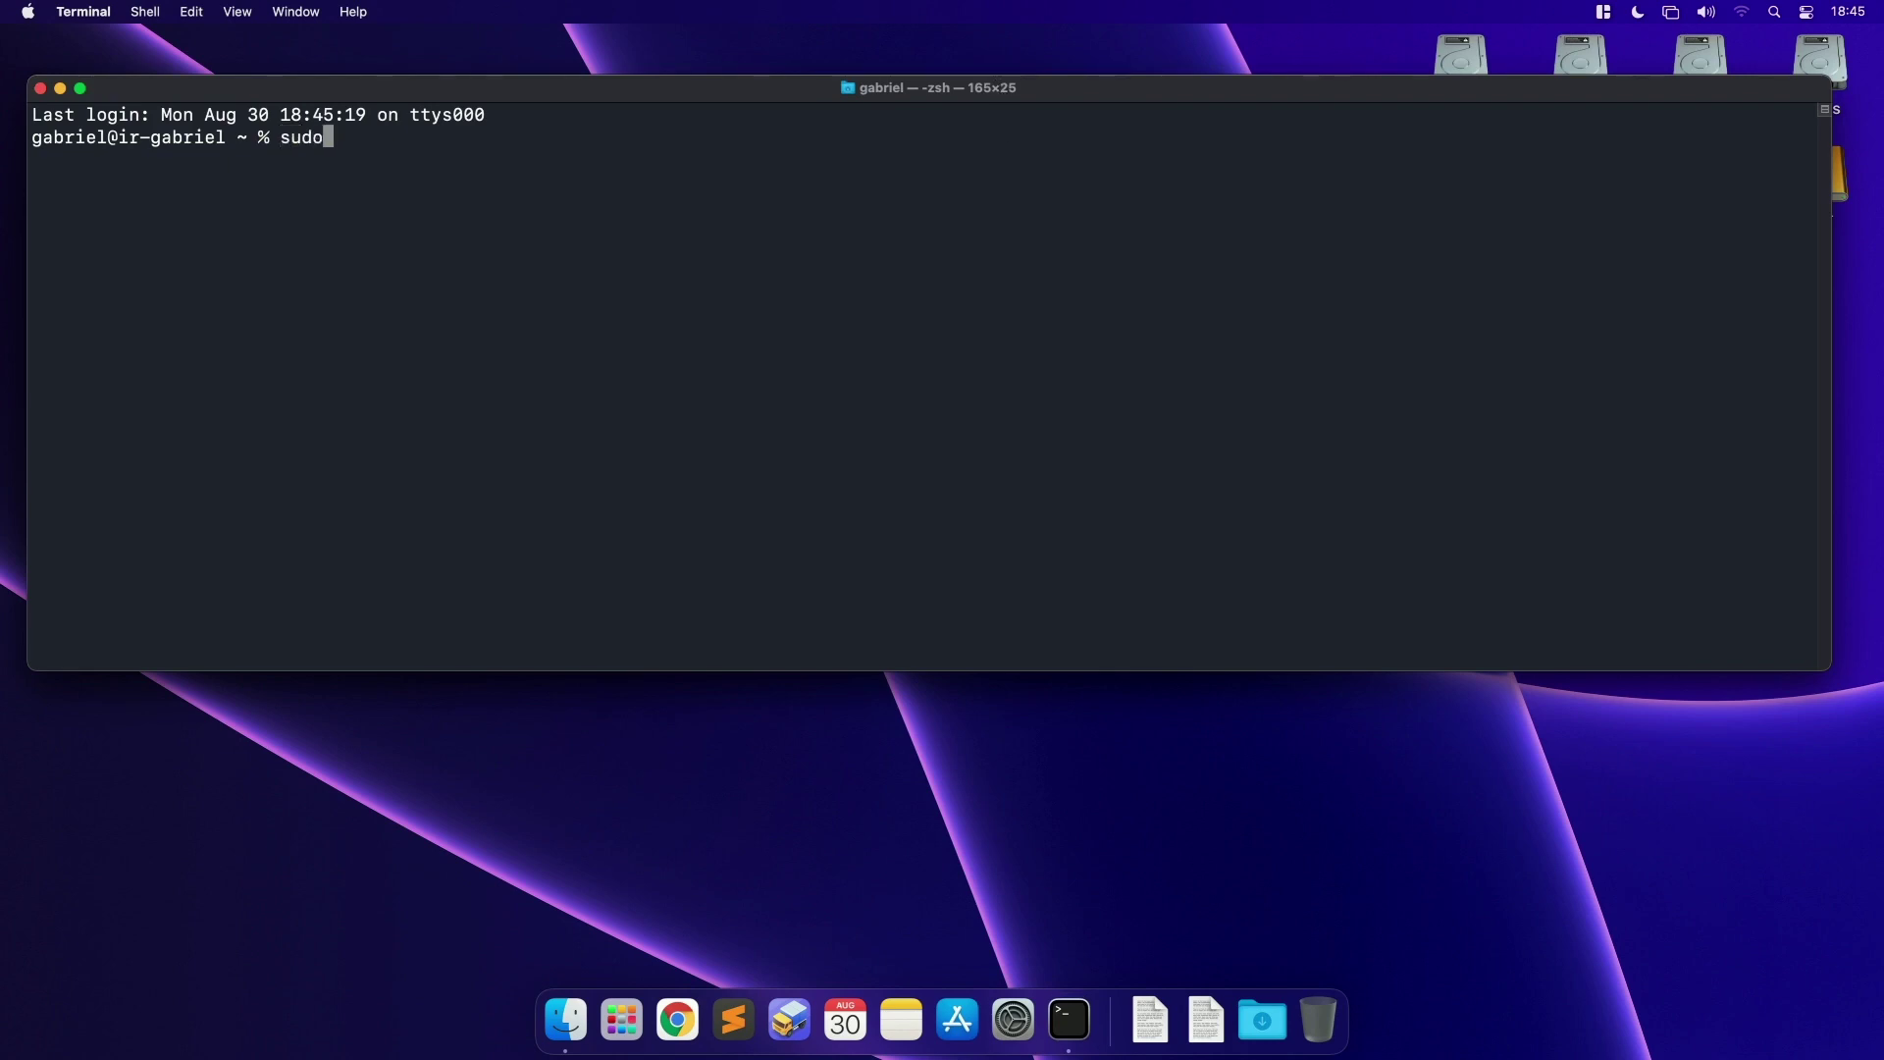
type(" su -")
key("Return")
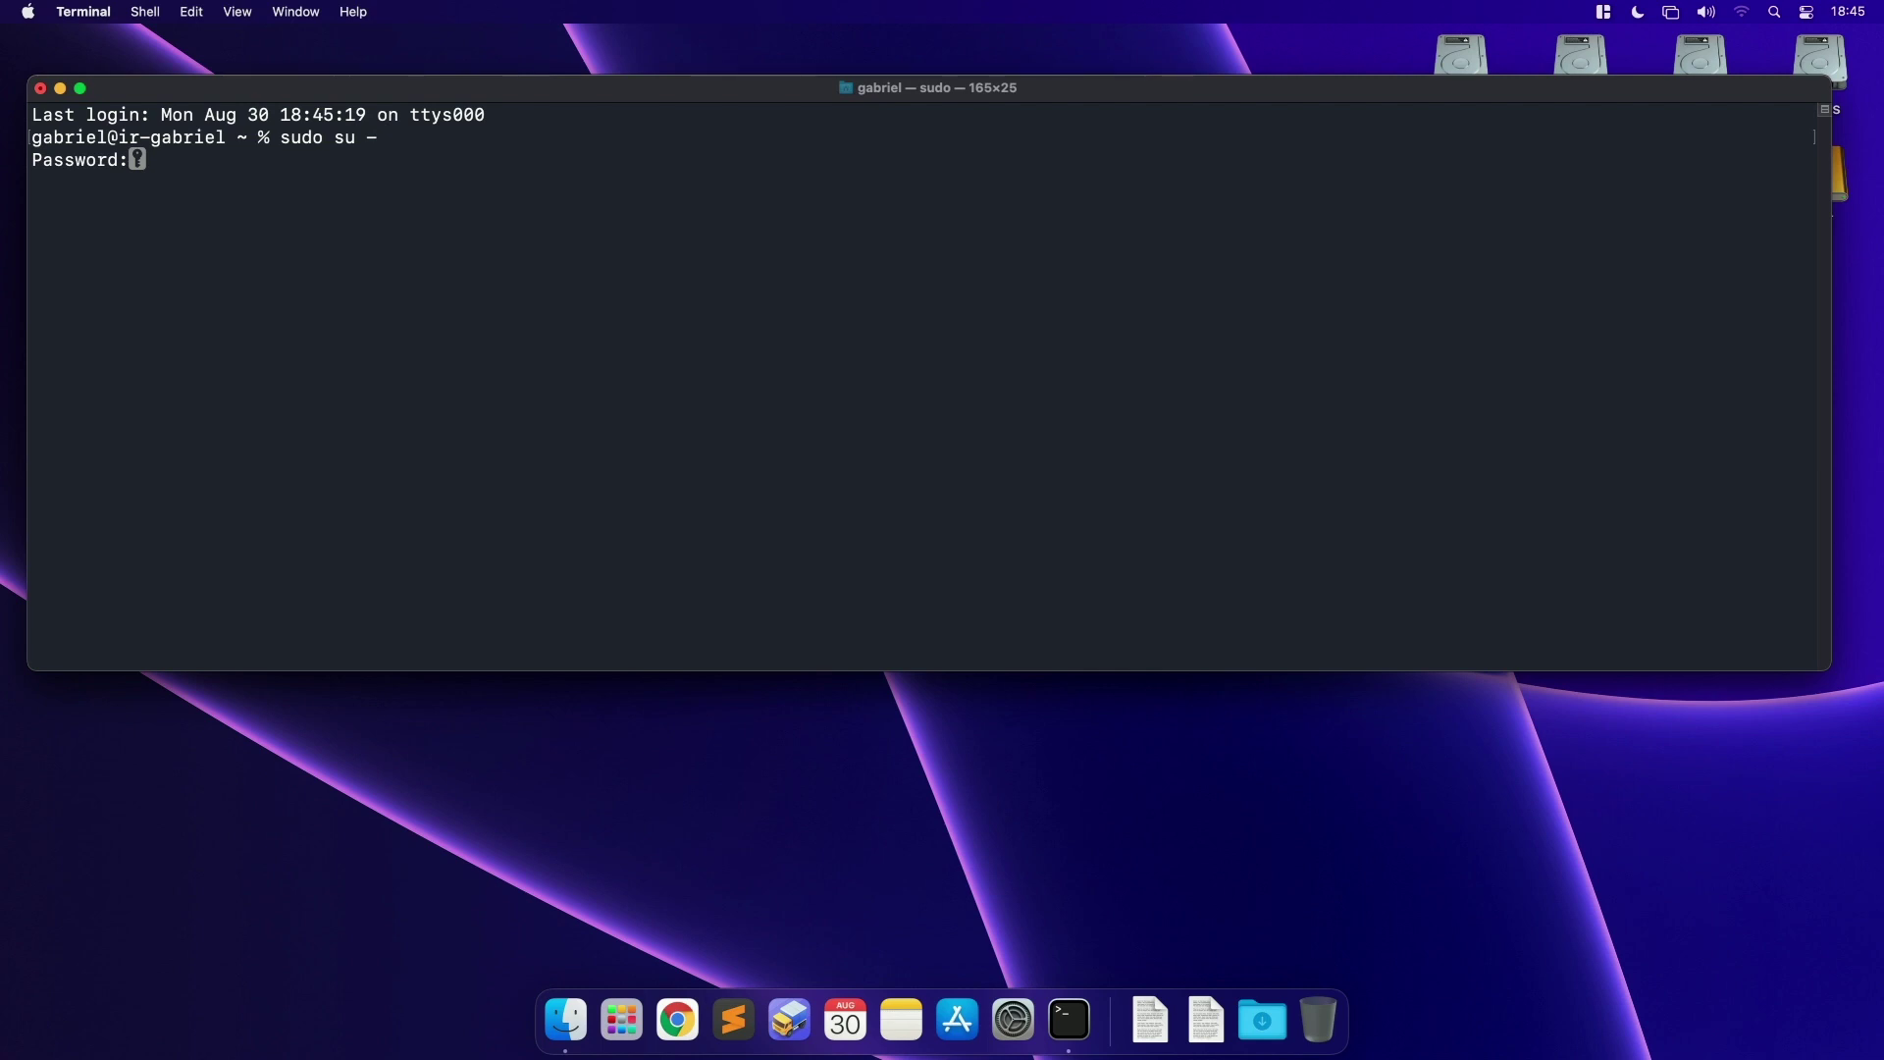
key("Return")
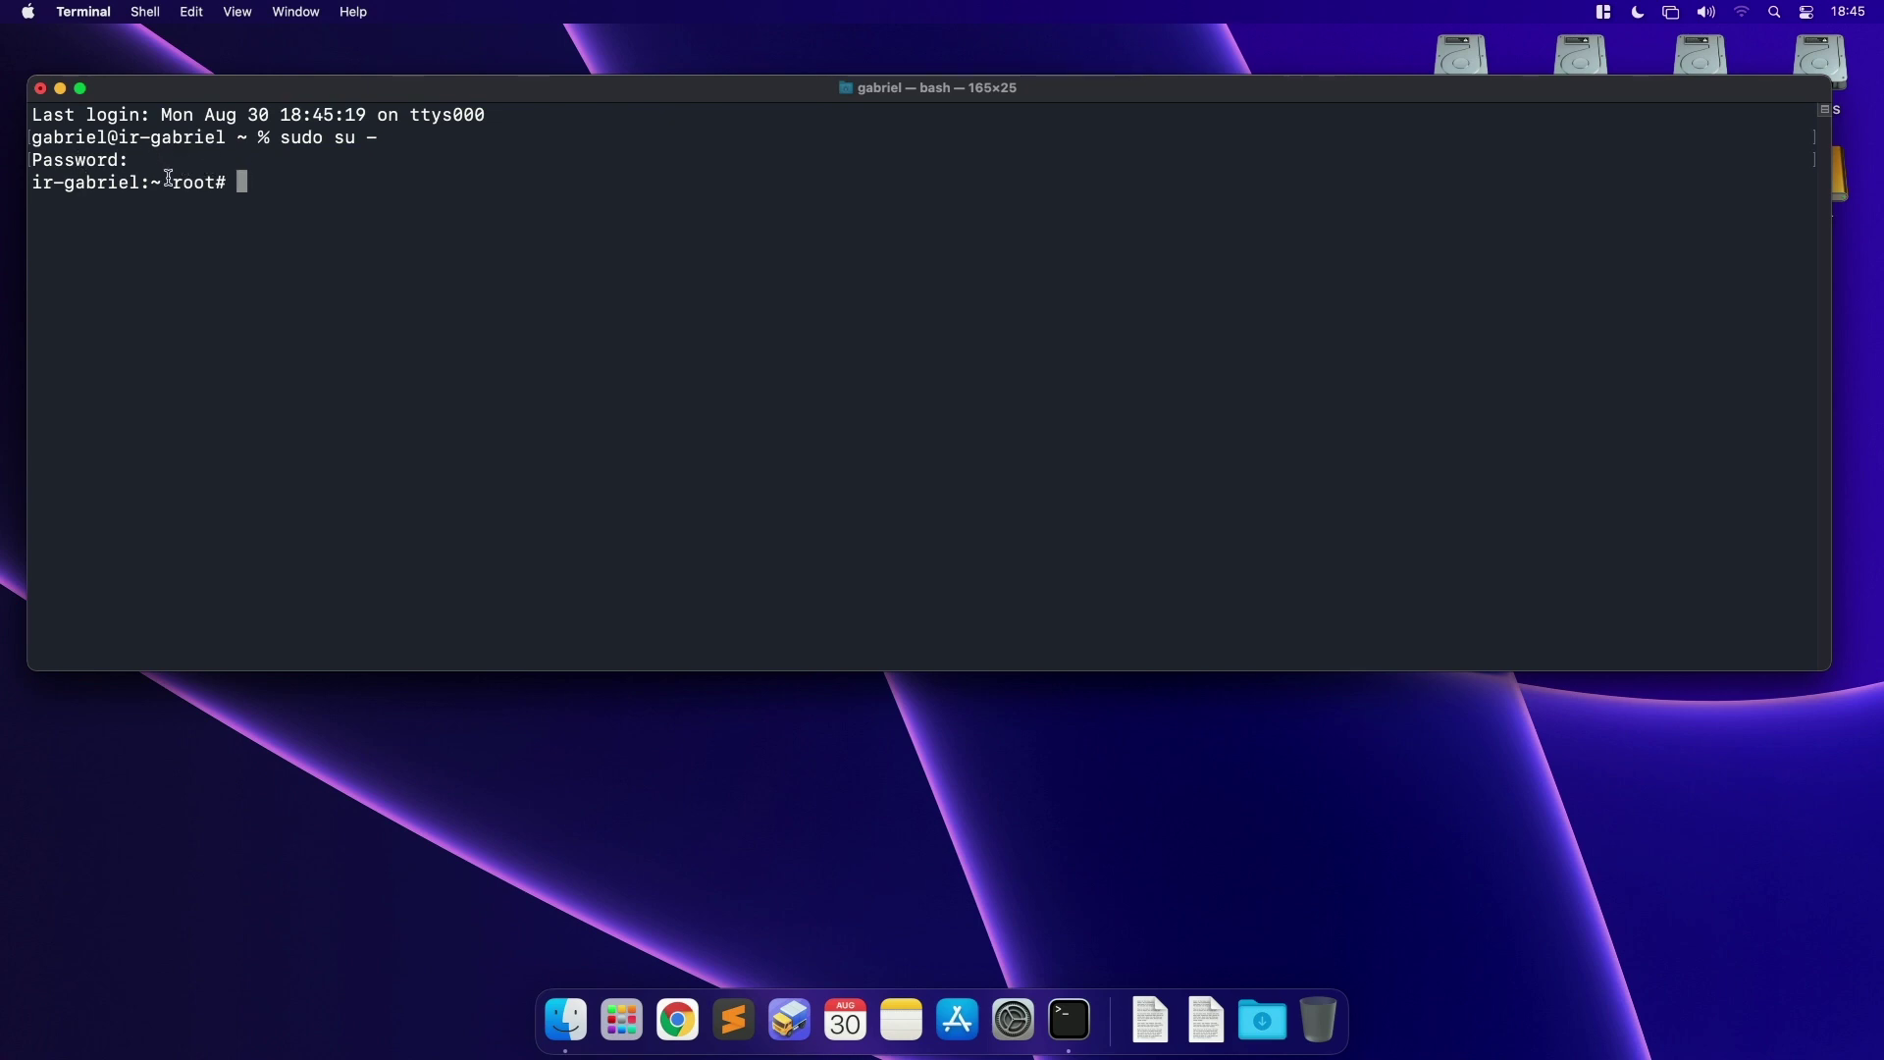
Step: Highlight root in the prompt to confirm the root shell is active
left_click_drag(169, 178, 223, 180)
left_click_drag(600, 91, 605, 101)
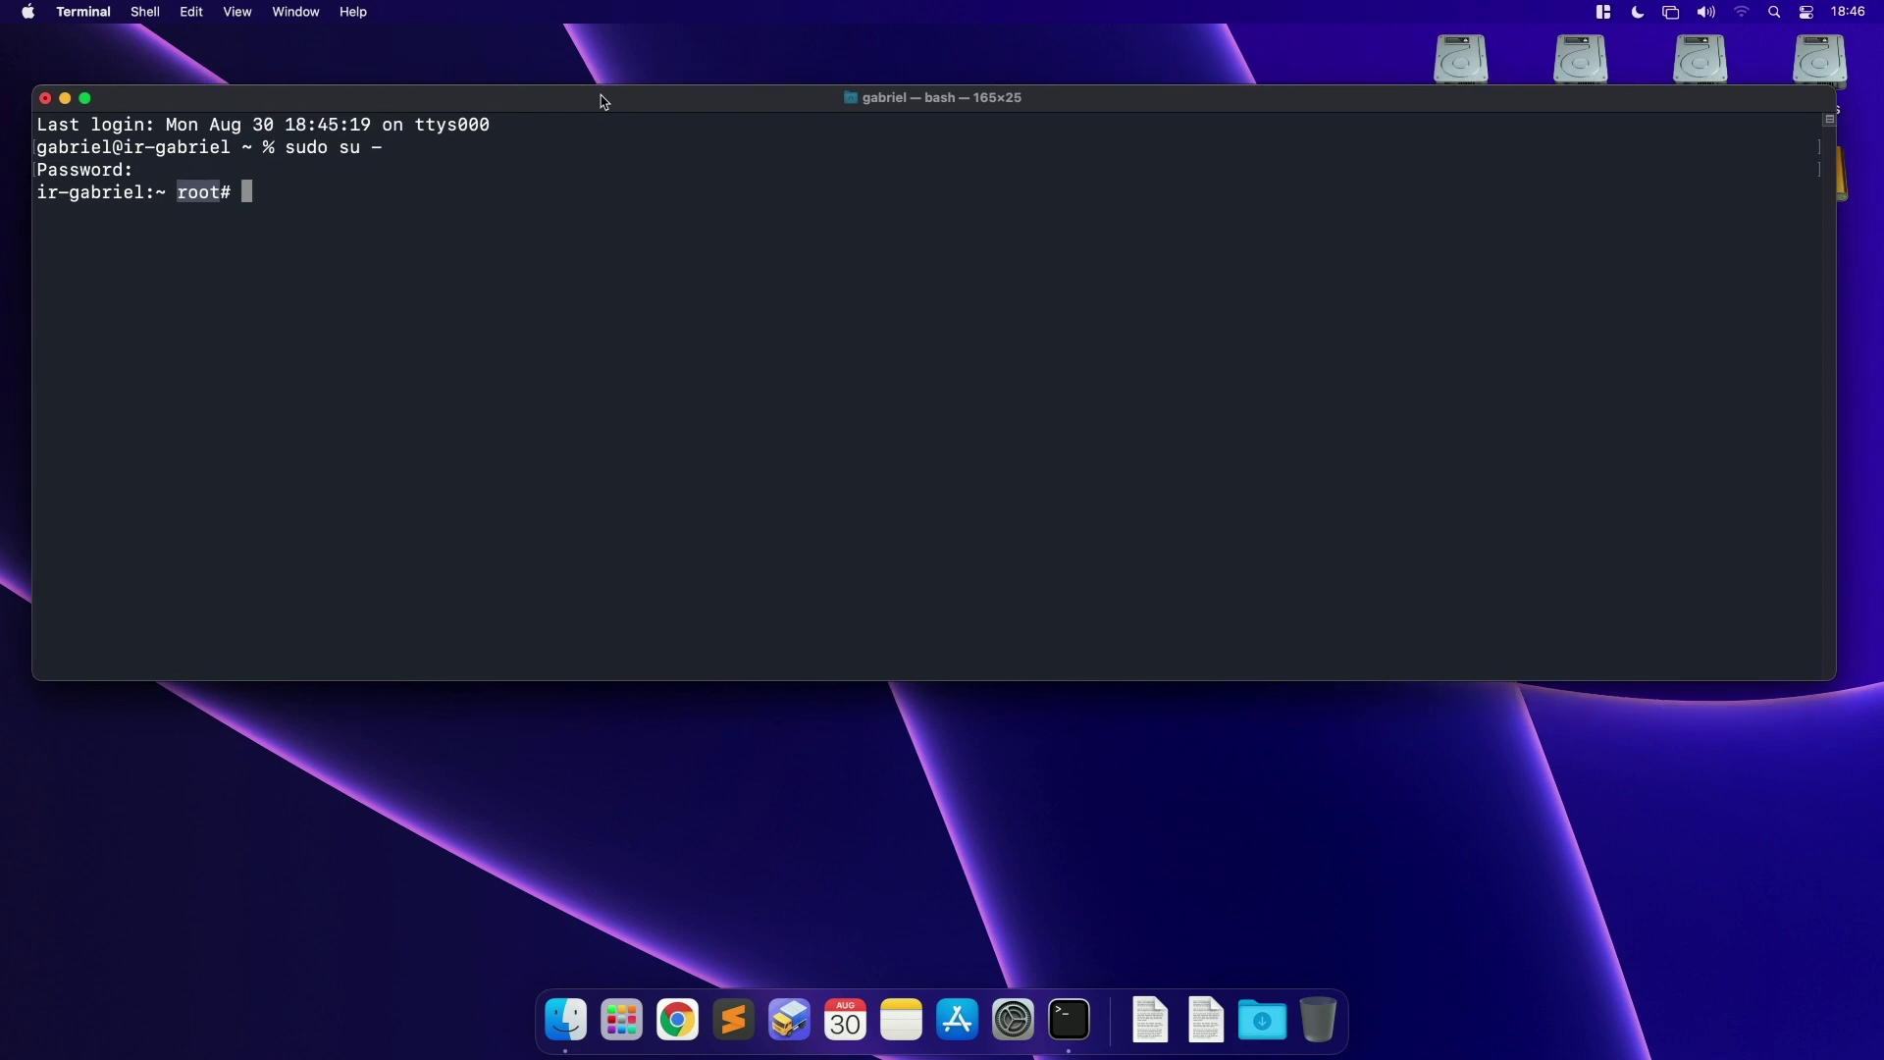
left_click(198, 196)
double_click(206, 193)
Step: In Finder's Applications folder, select Install macOS Big Sur.app
left_click(572, 1019)
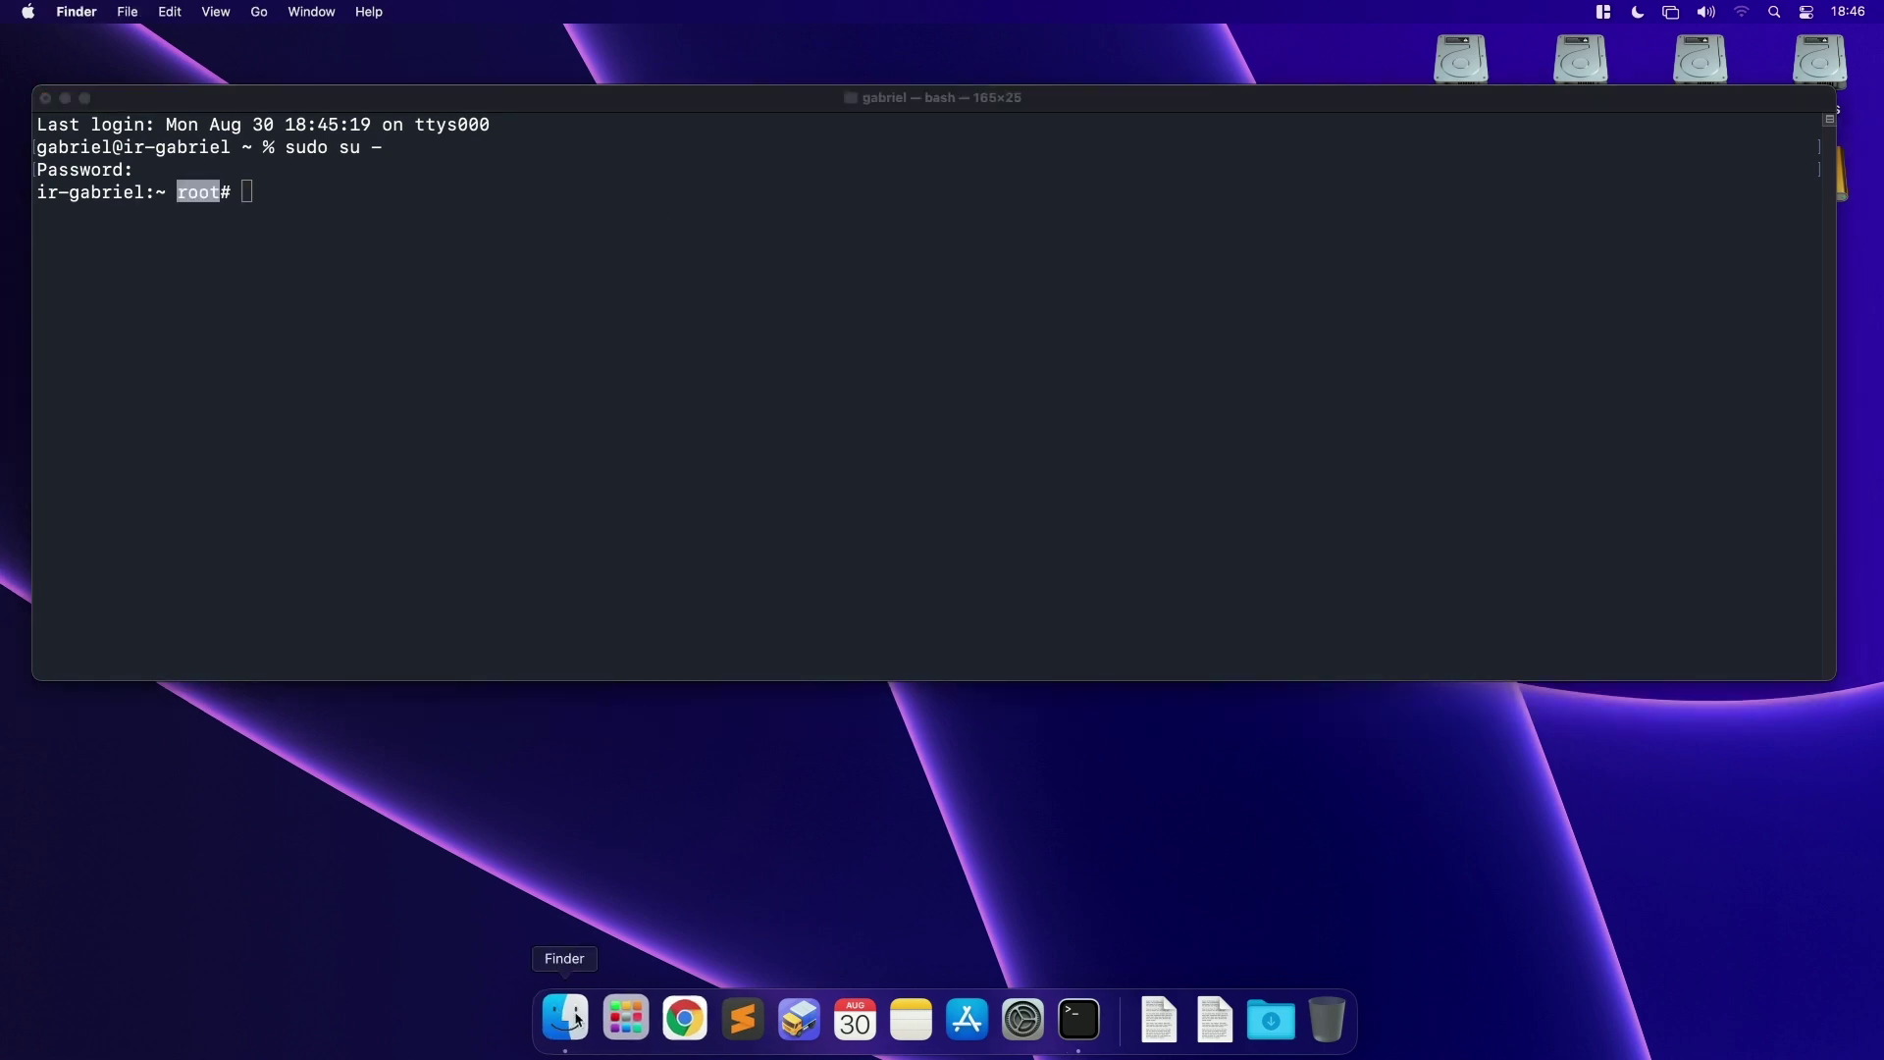
left_click_drag(957, 561, 874, 567)
left_click(259, 11)
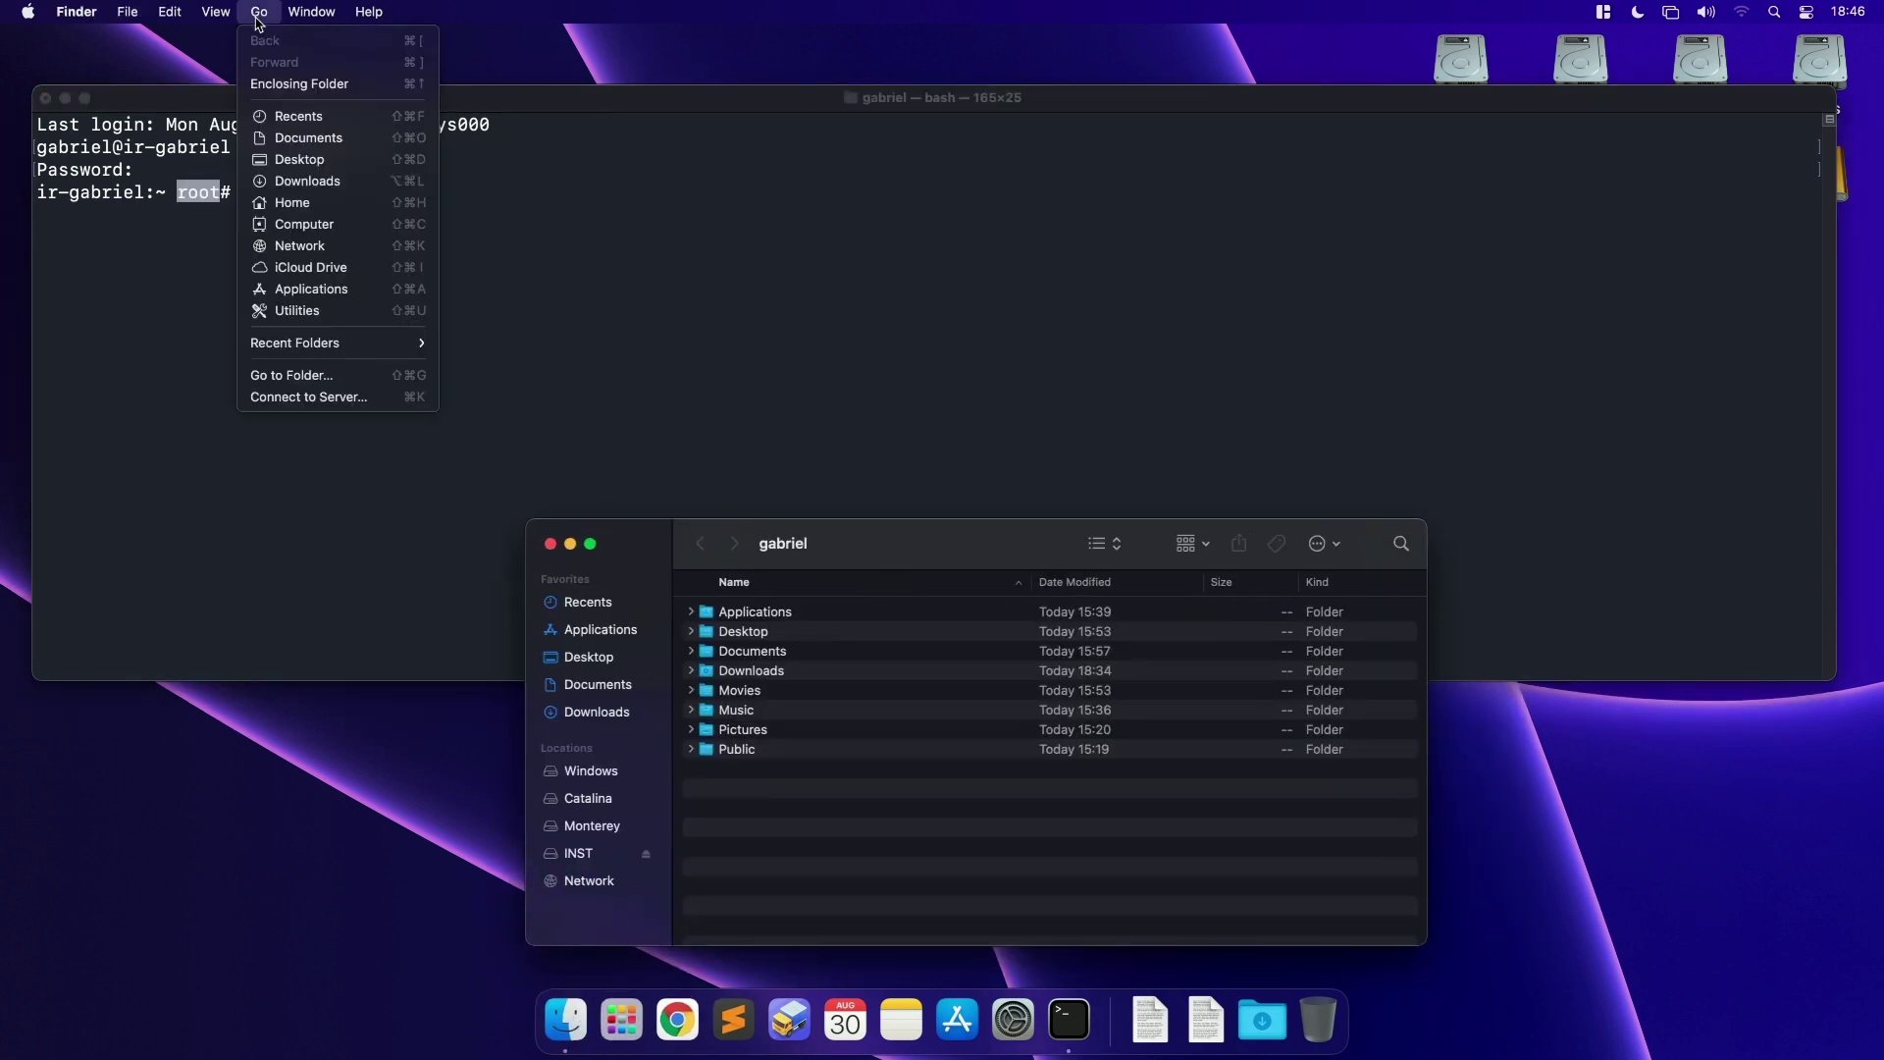
scroll(867, 774, "down", 5)
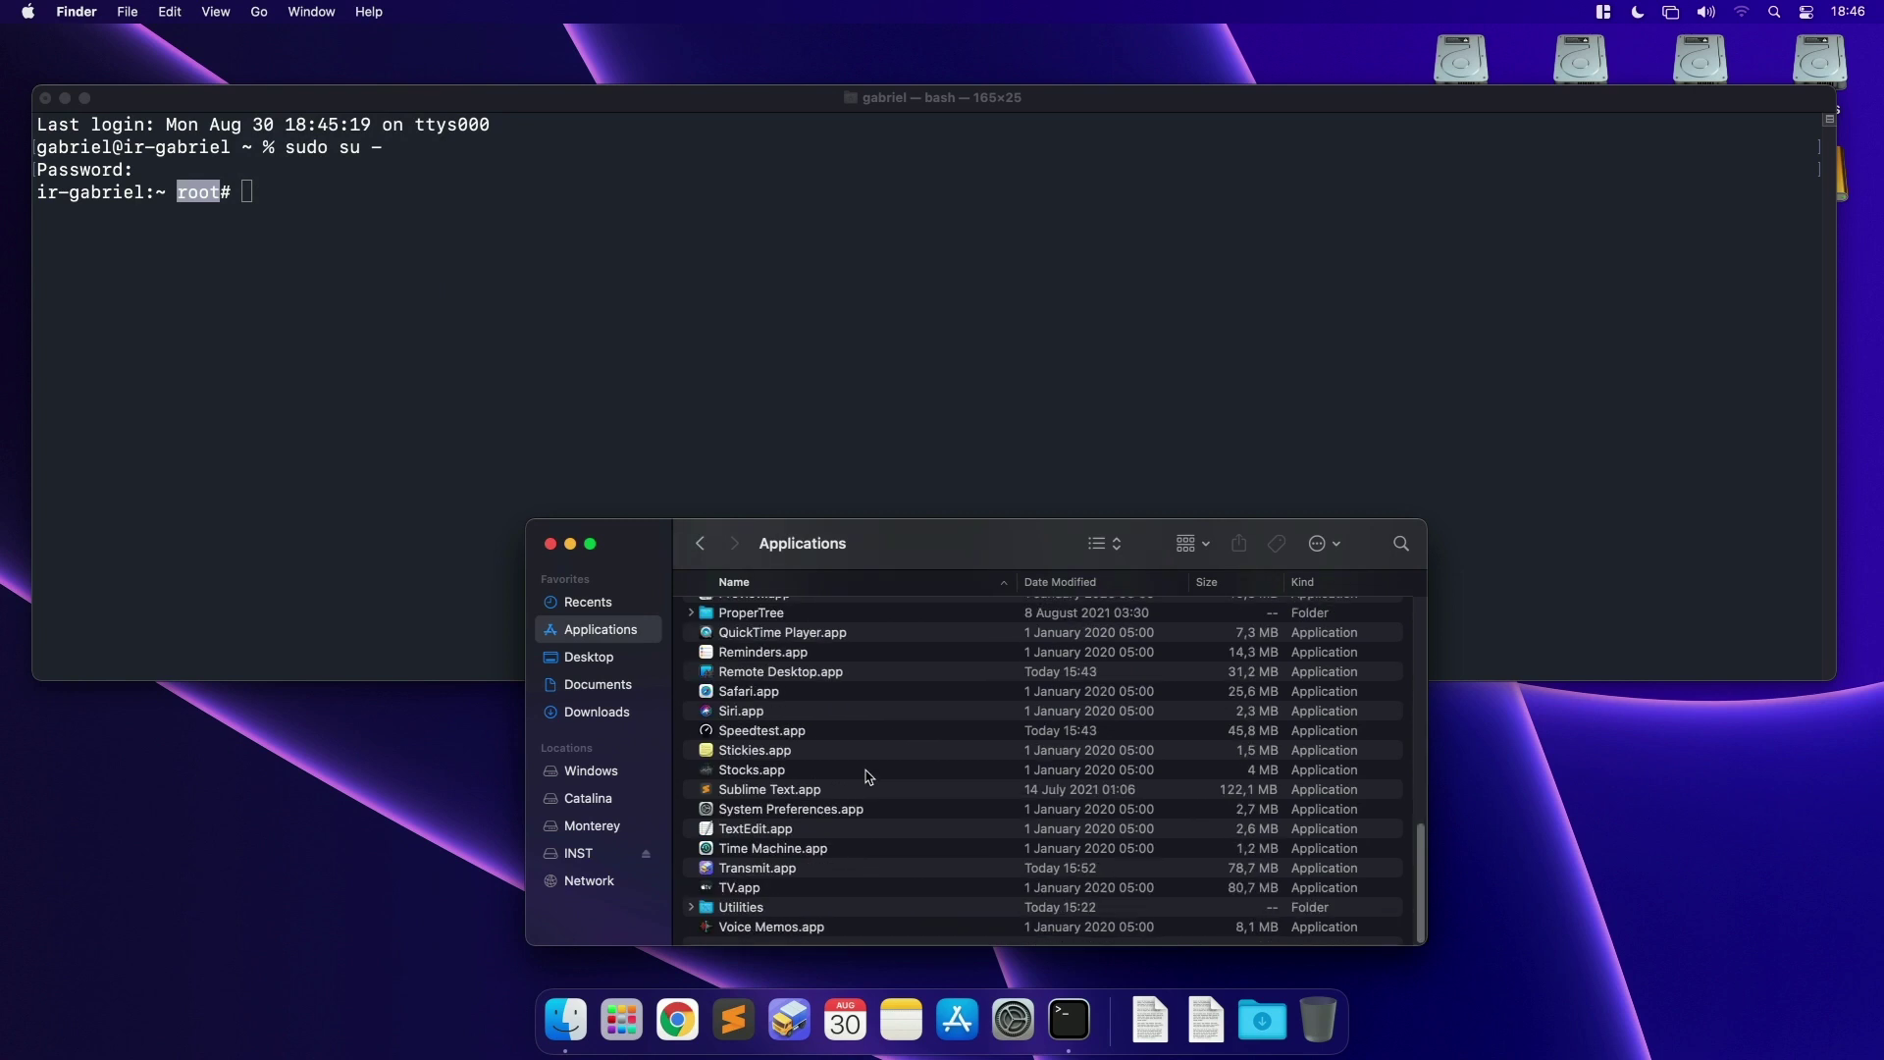
scroll(896, 803, "up", 10)
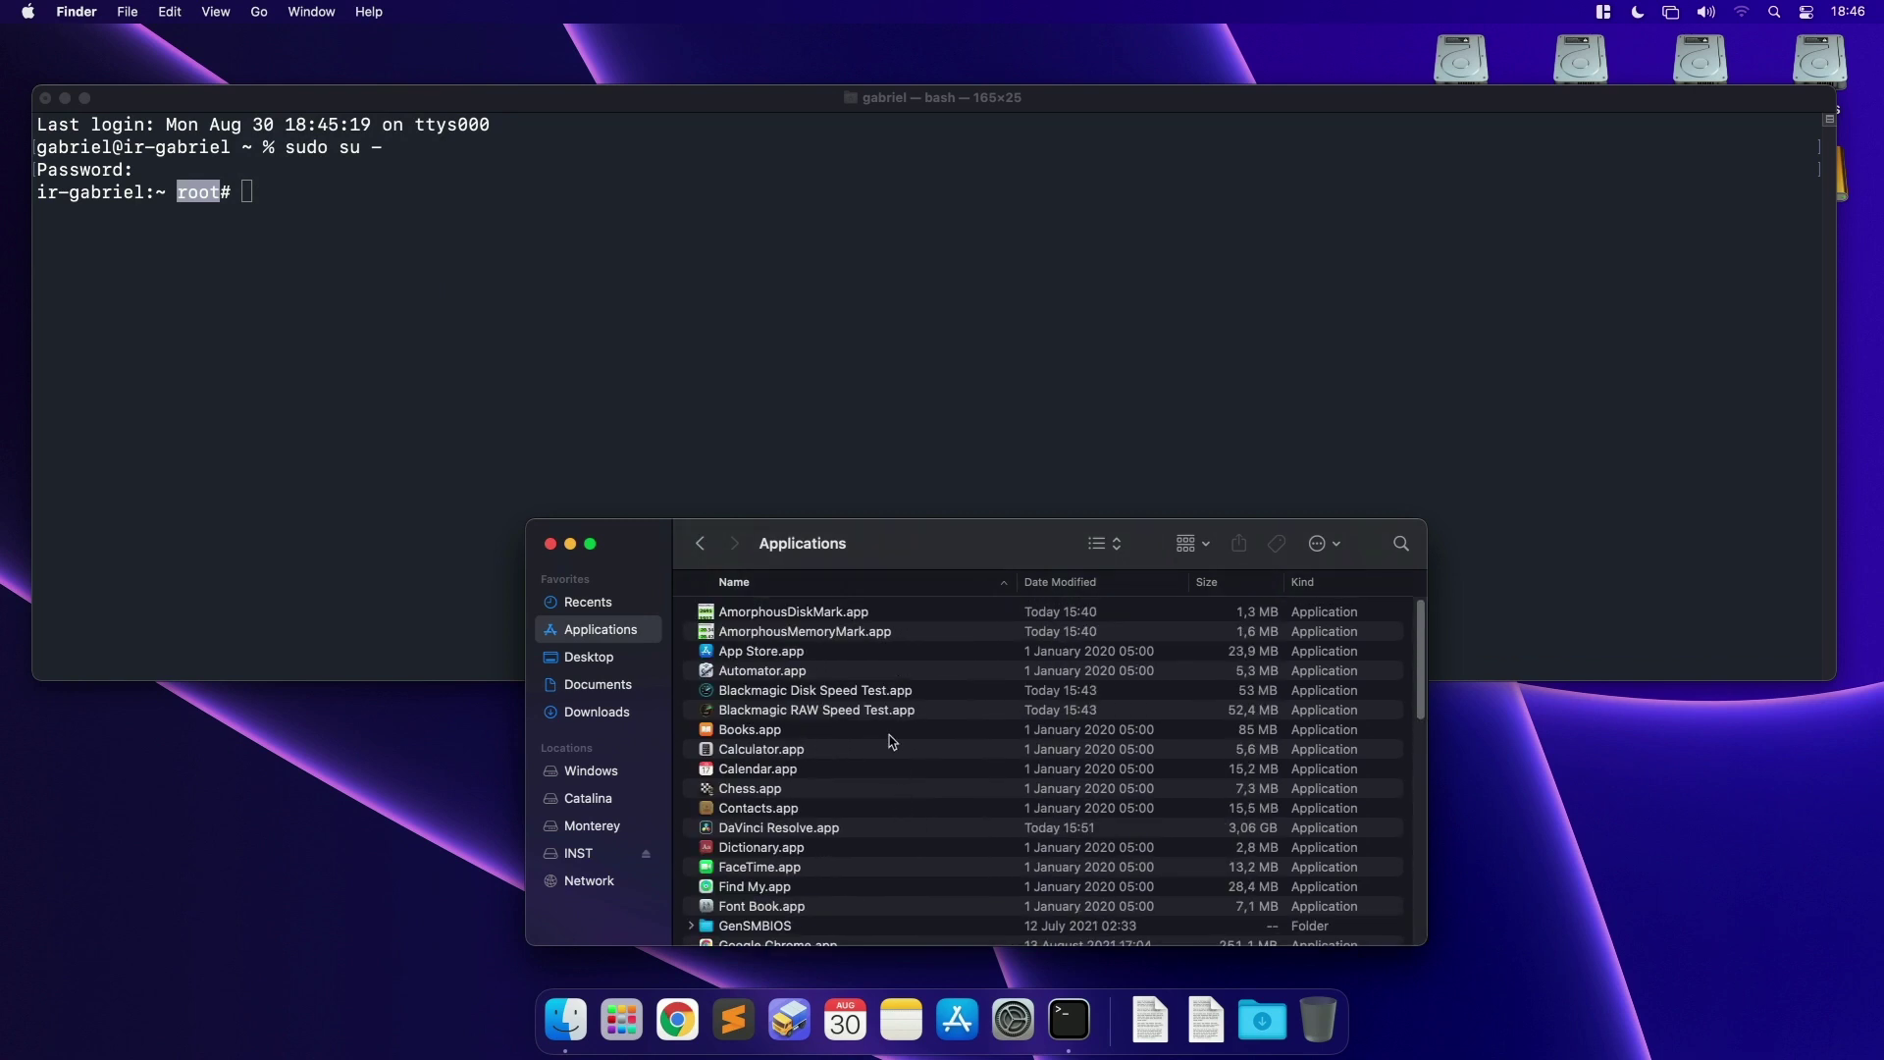
scroll(889, 736, "down", 3)
scroll(889, 735, "down", 3)
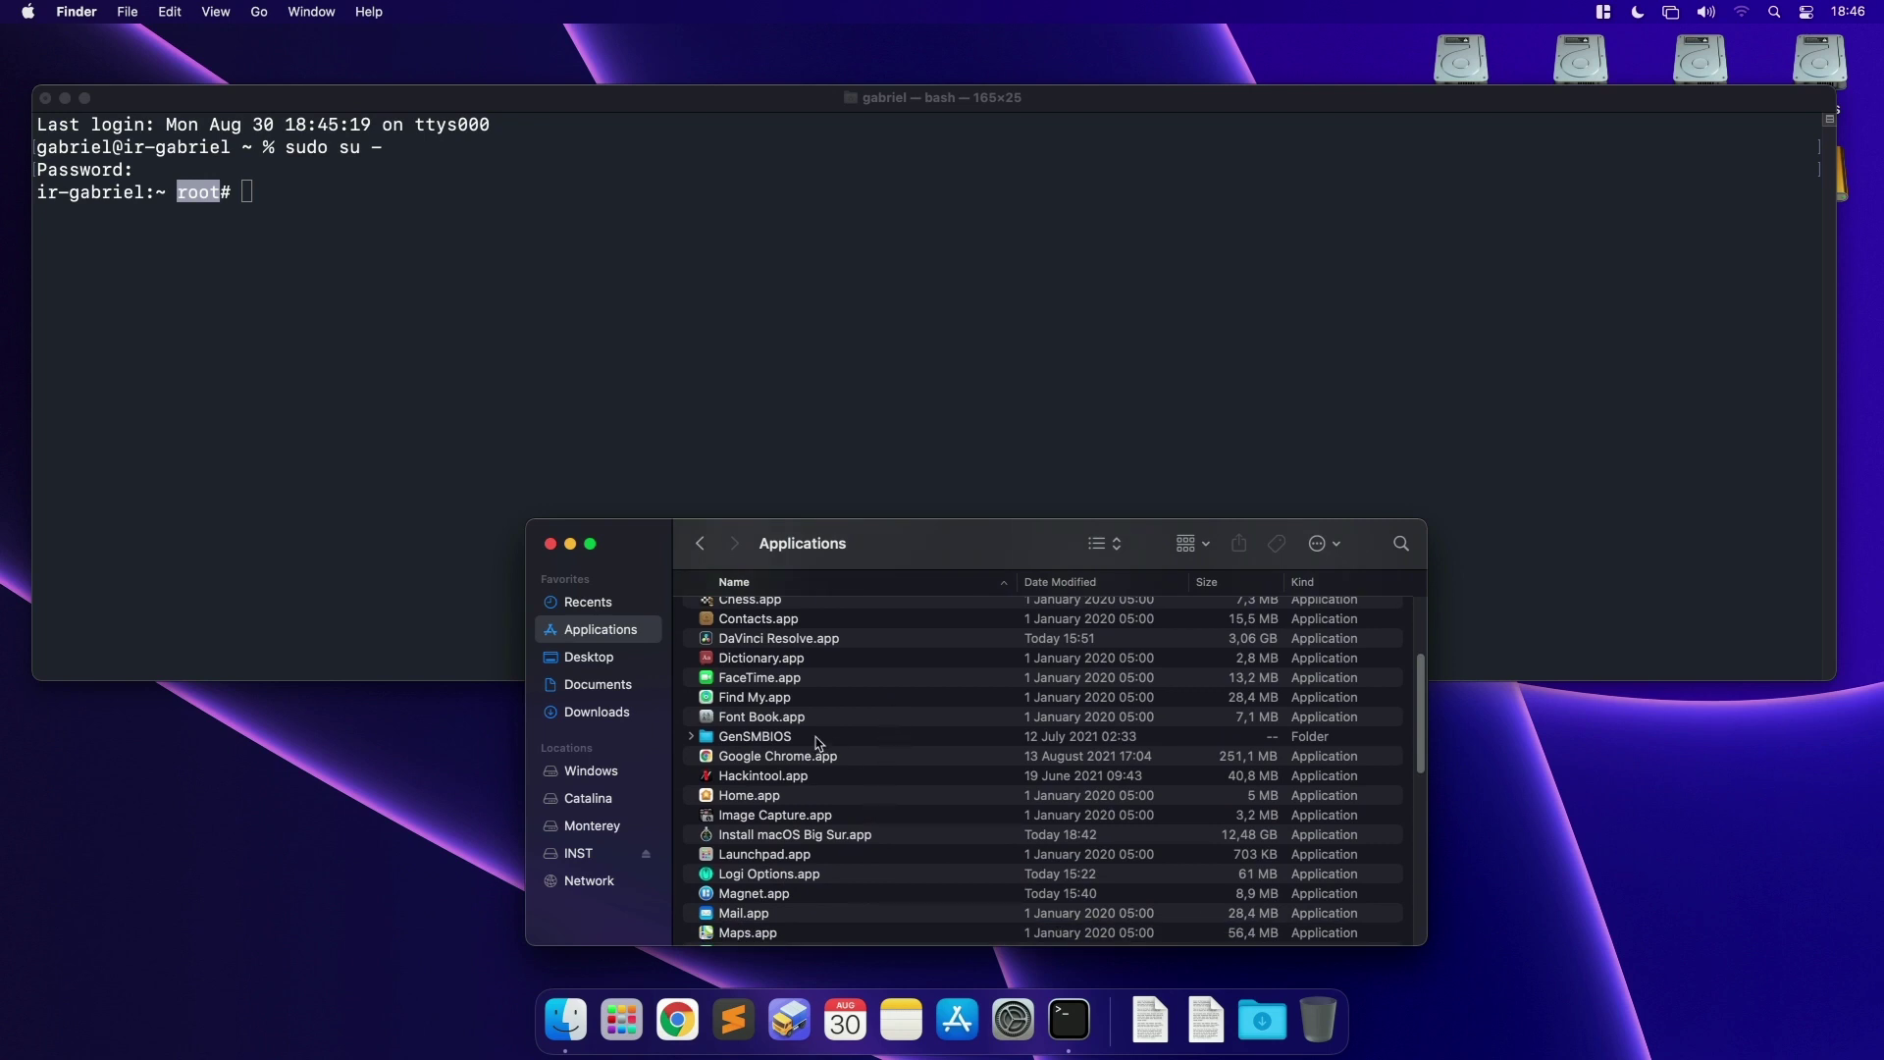
scroll(817, 741, "down", 1)
left_click(768, 825)
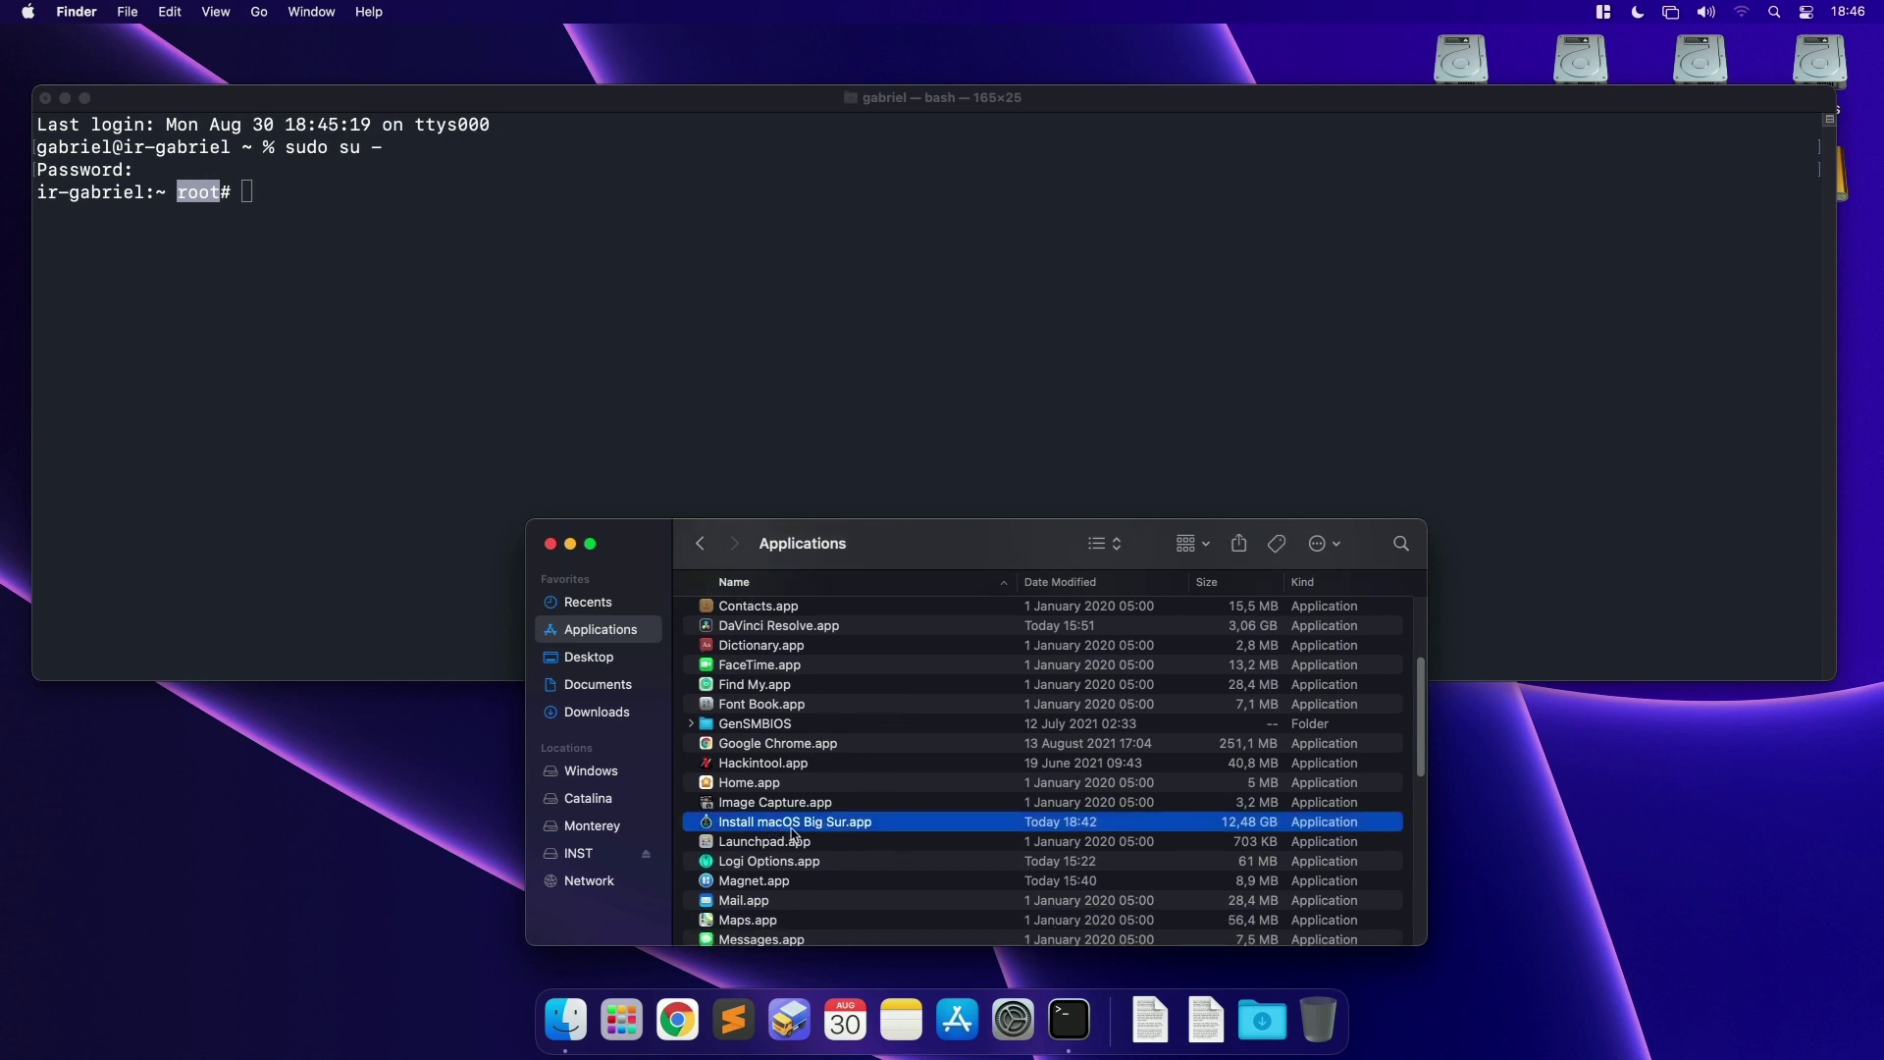
key("F4")
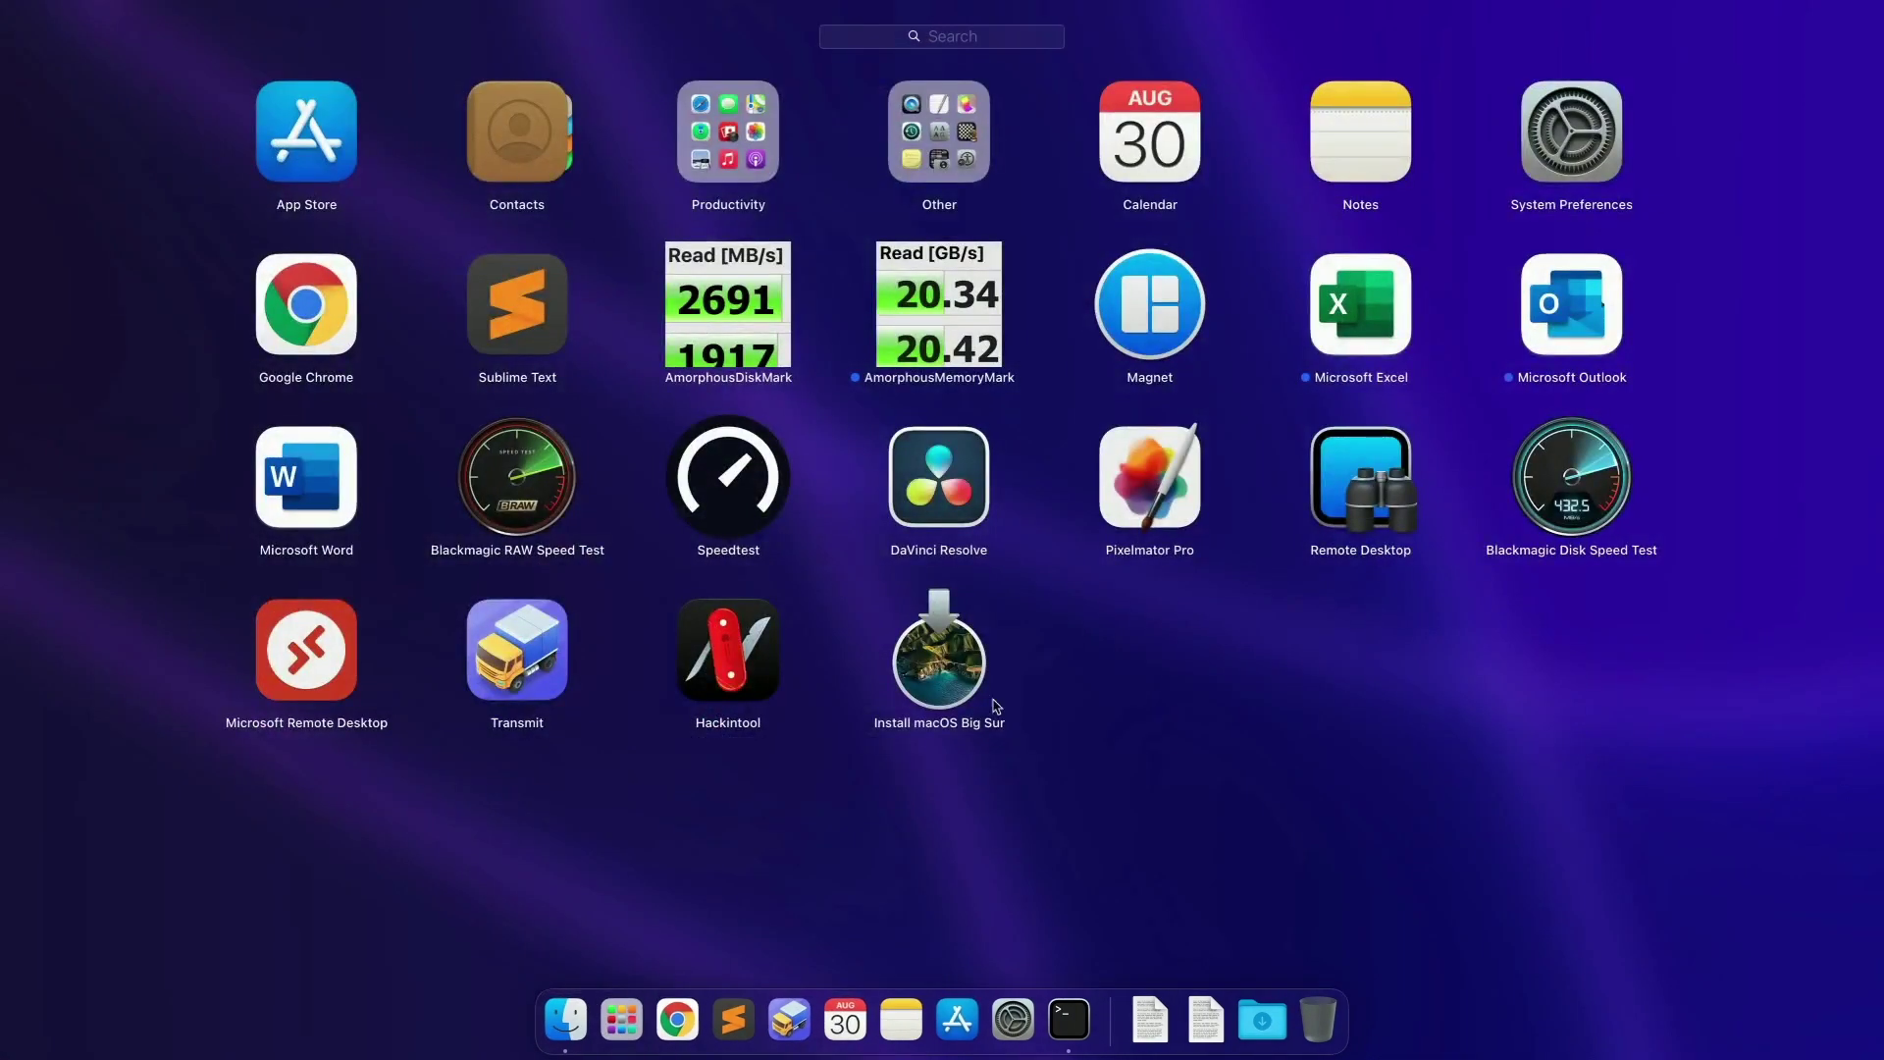
left_click(966, 763)
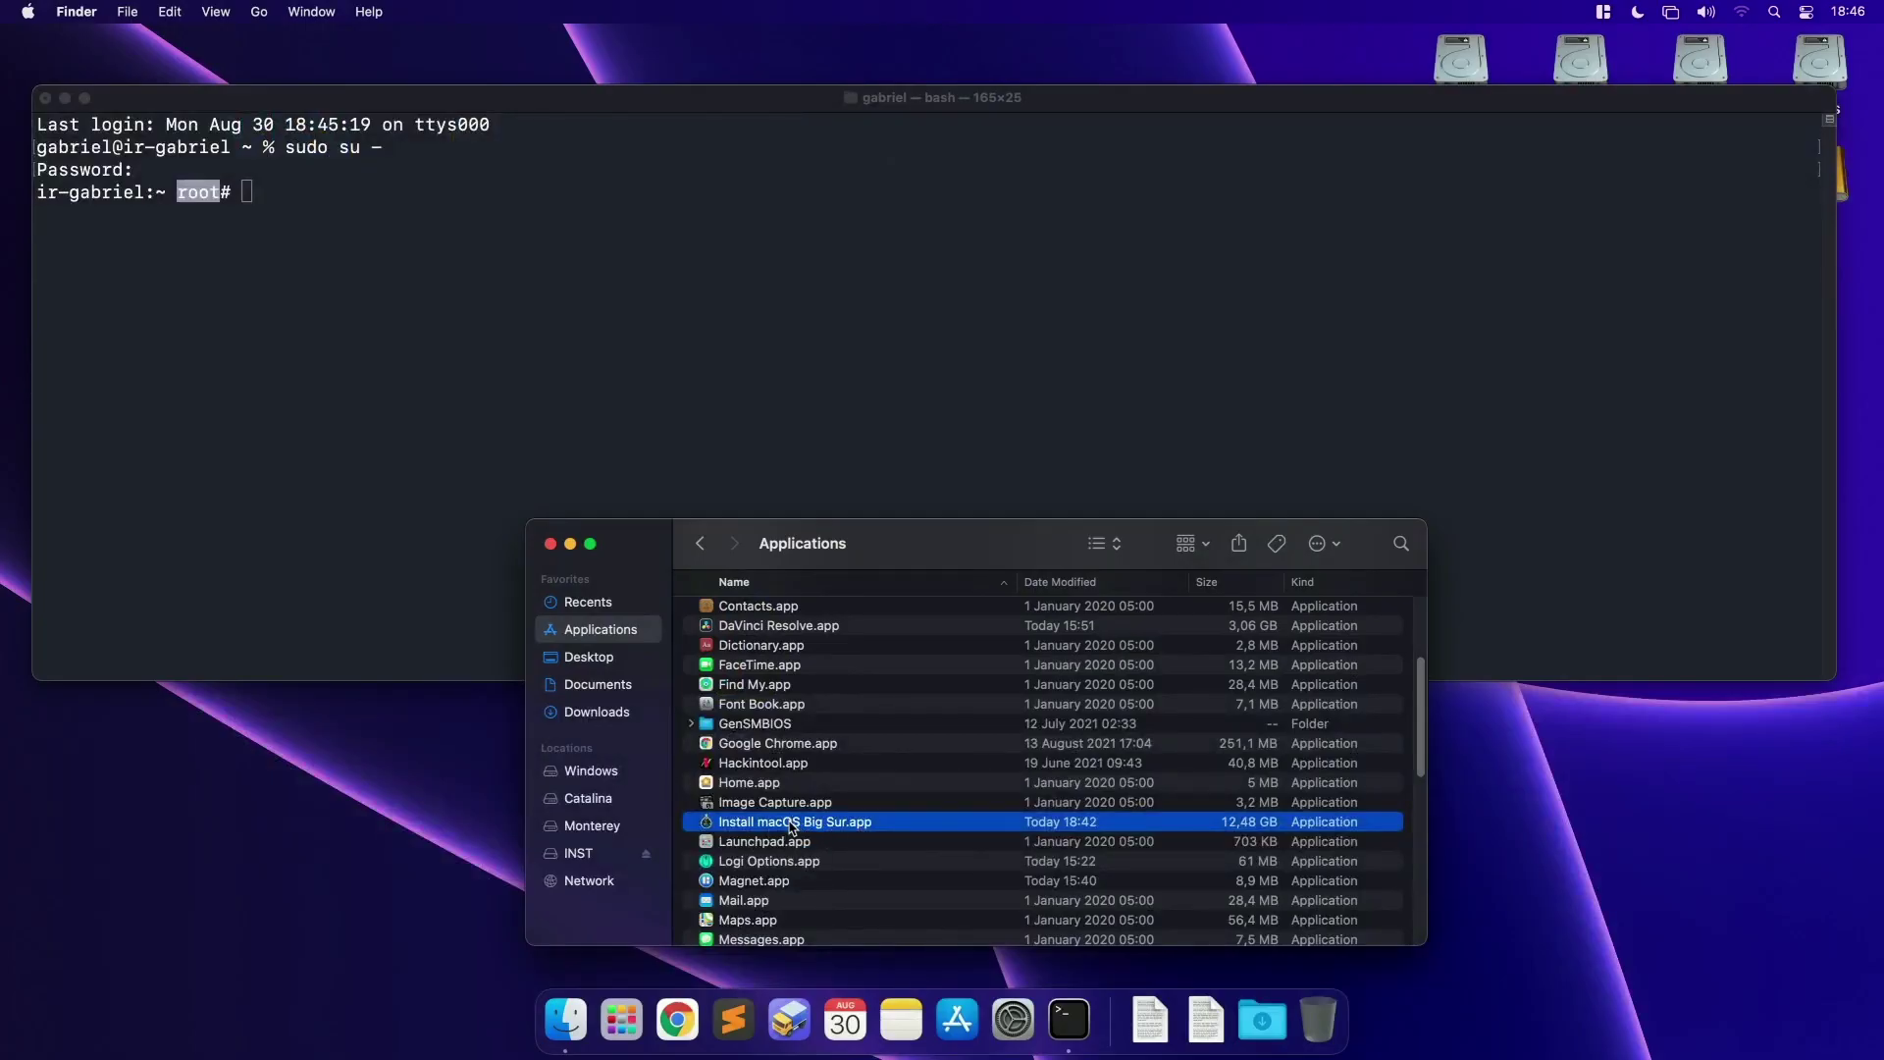
Step: Drag the Big Sur installer into Terminal to insert its path on the root prompt
left_click_drag(824, 827, 546, 239)
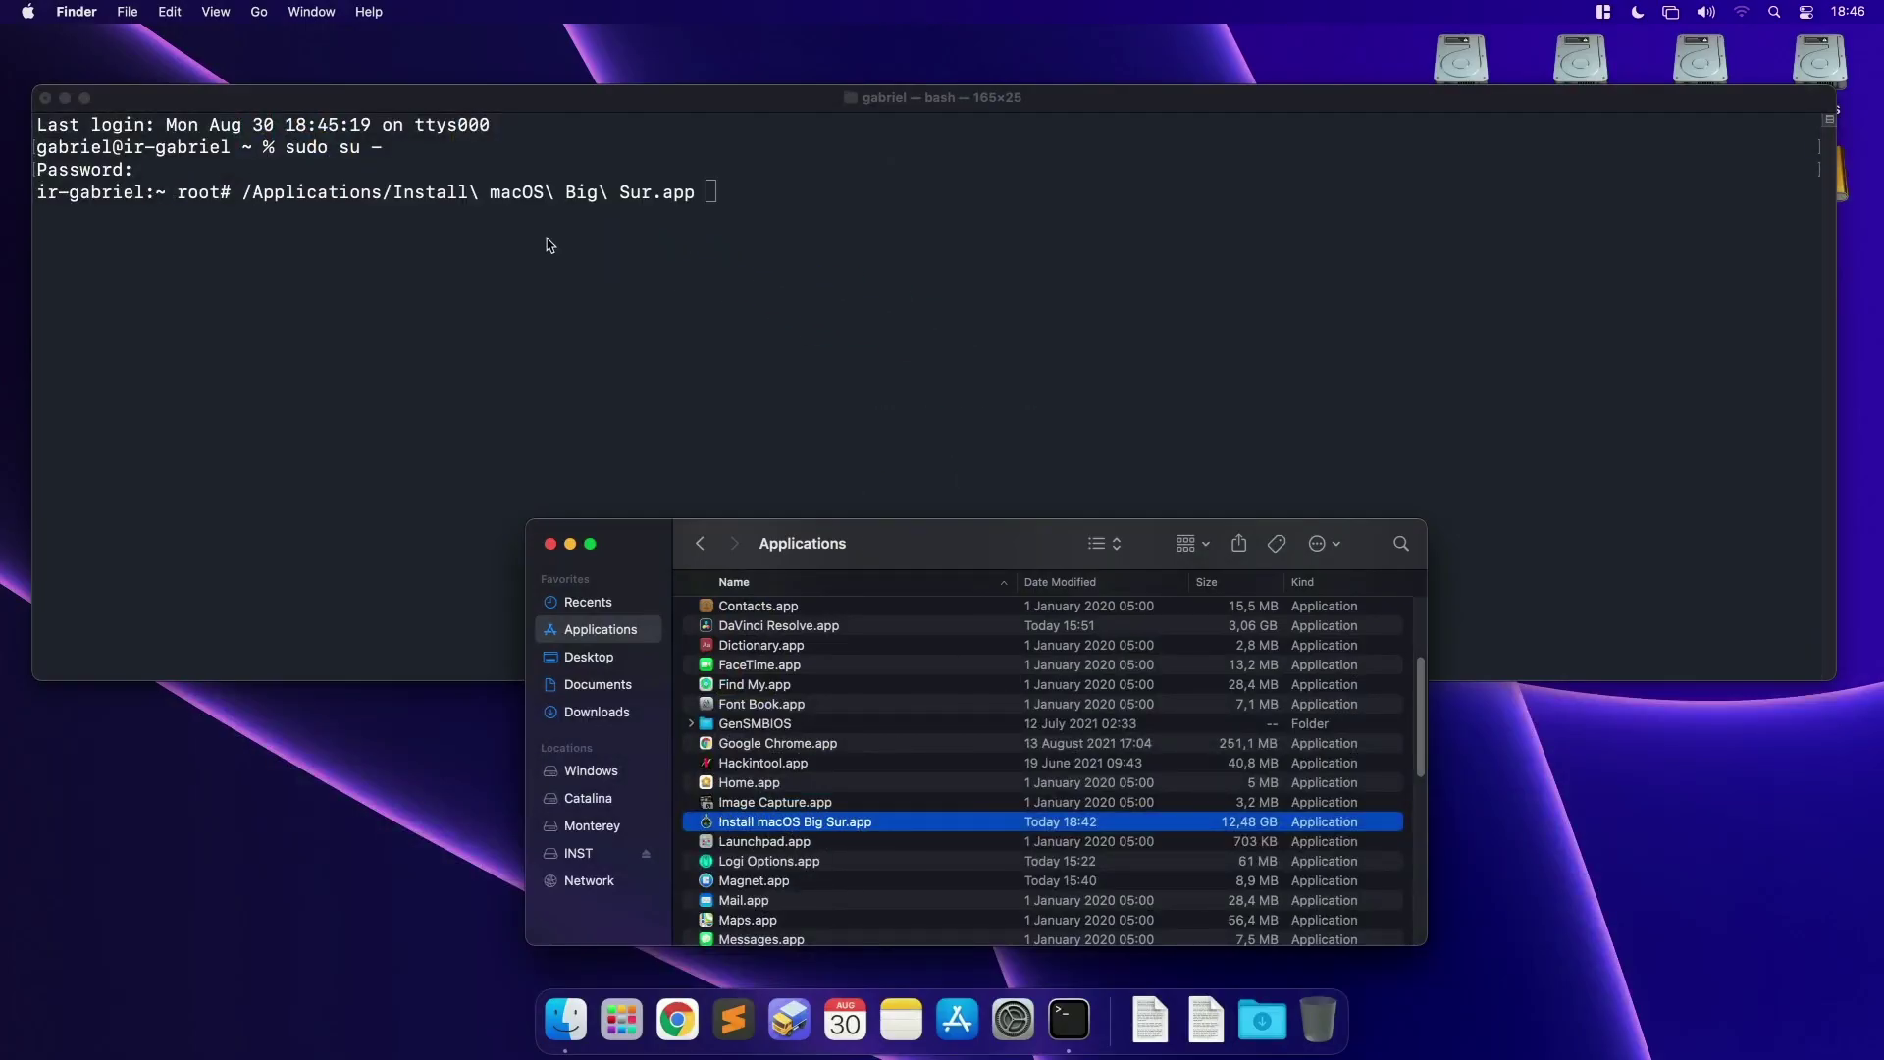
left_click(236, 192)
left_click_drag(238, 190, 696, 186)
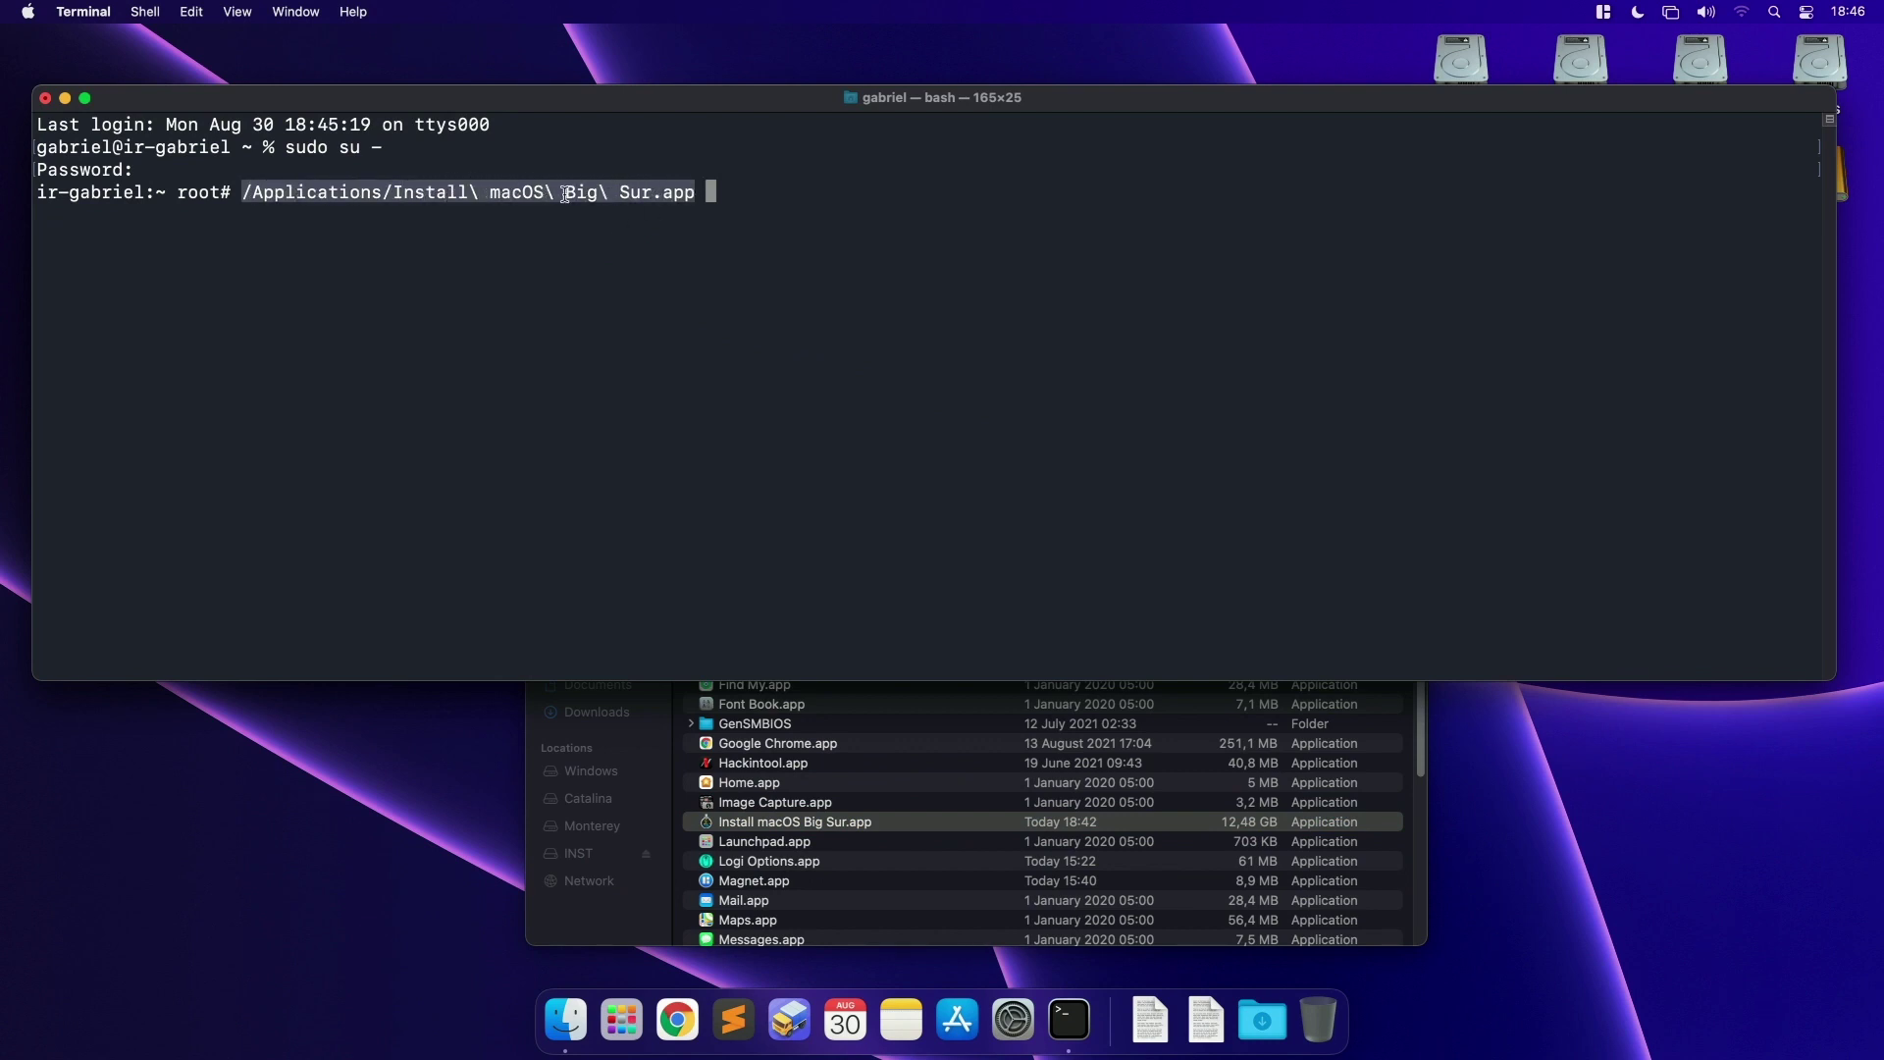
left_click(471, 195)
Step: Remove the trailing space after the app path and append /Contents with Tab completion
left_click_drag(245, 191, 695, 199)
key("BackSpace")
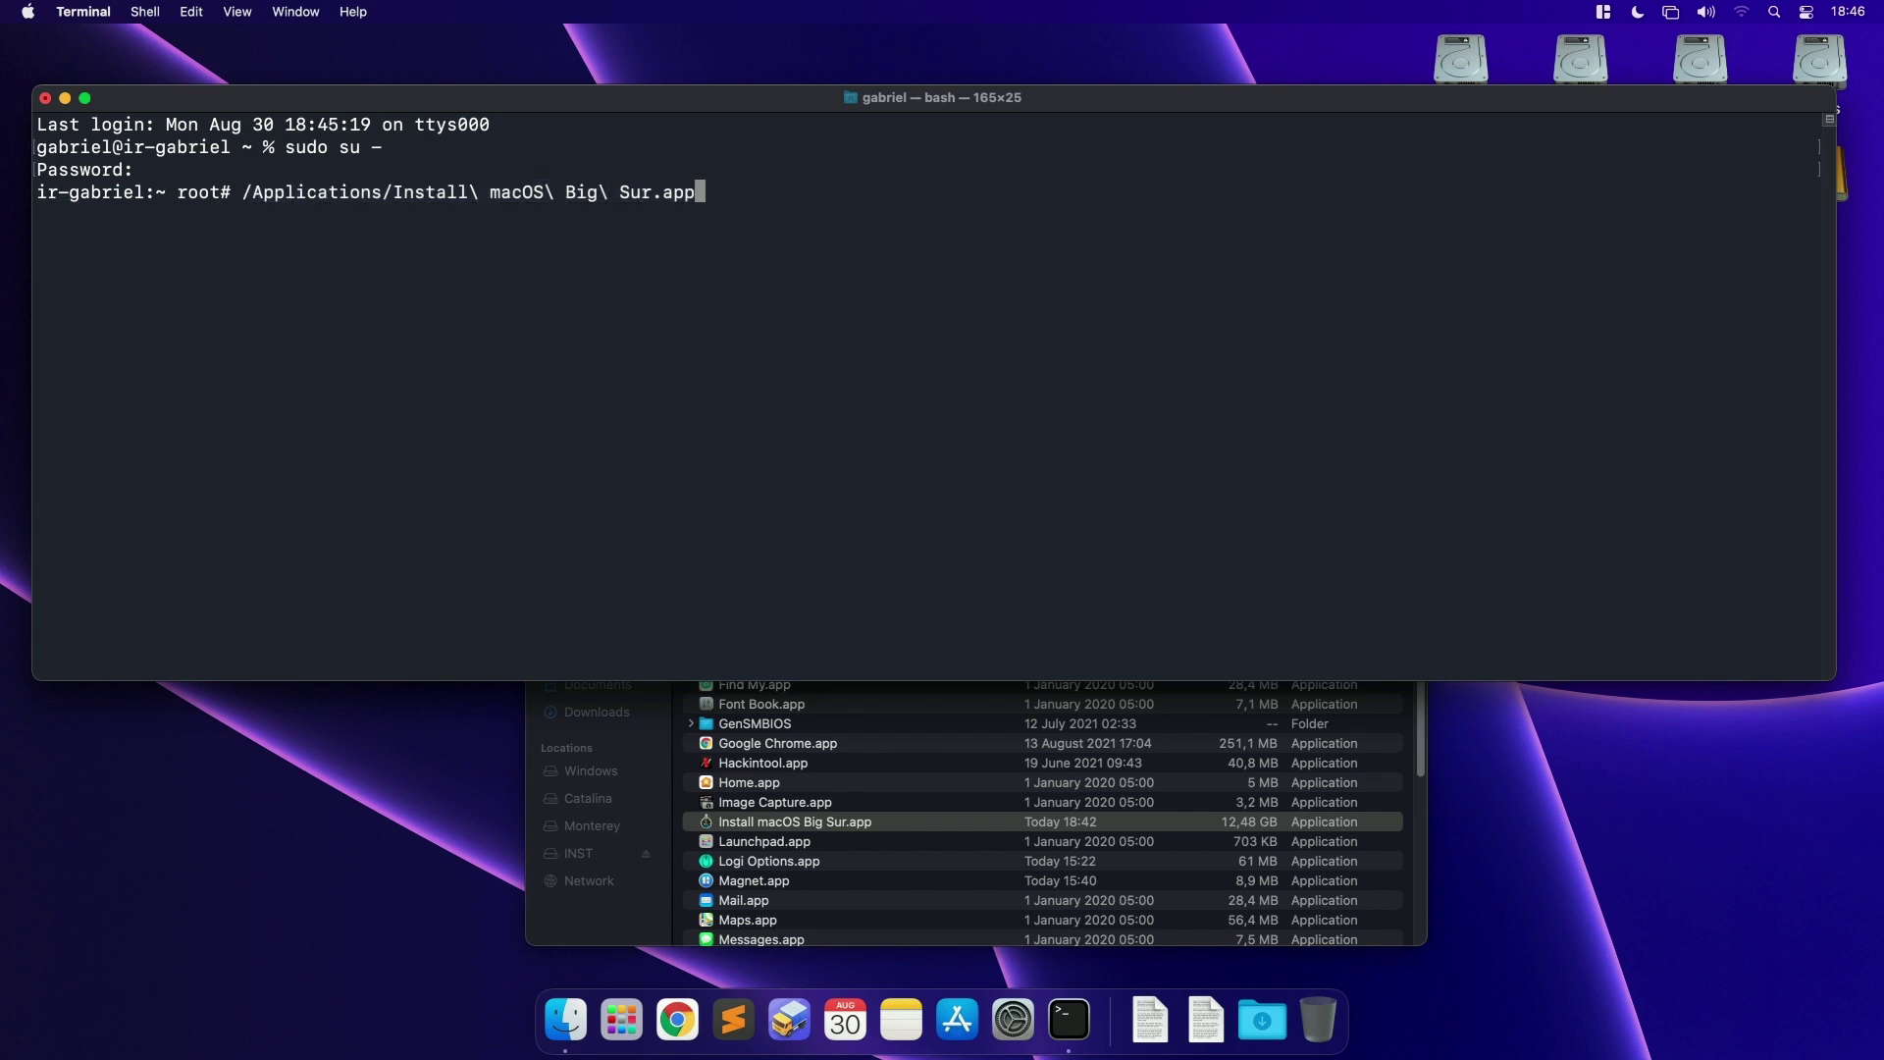
type("/Con")
key("Tab")
Step: Complete the path to Resources/createinstallmedia and add --volume /Volumes/
left_click_drag(705, 191, 791, 185)
type("R")
key("Tab")
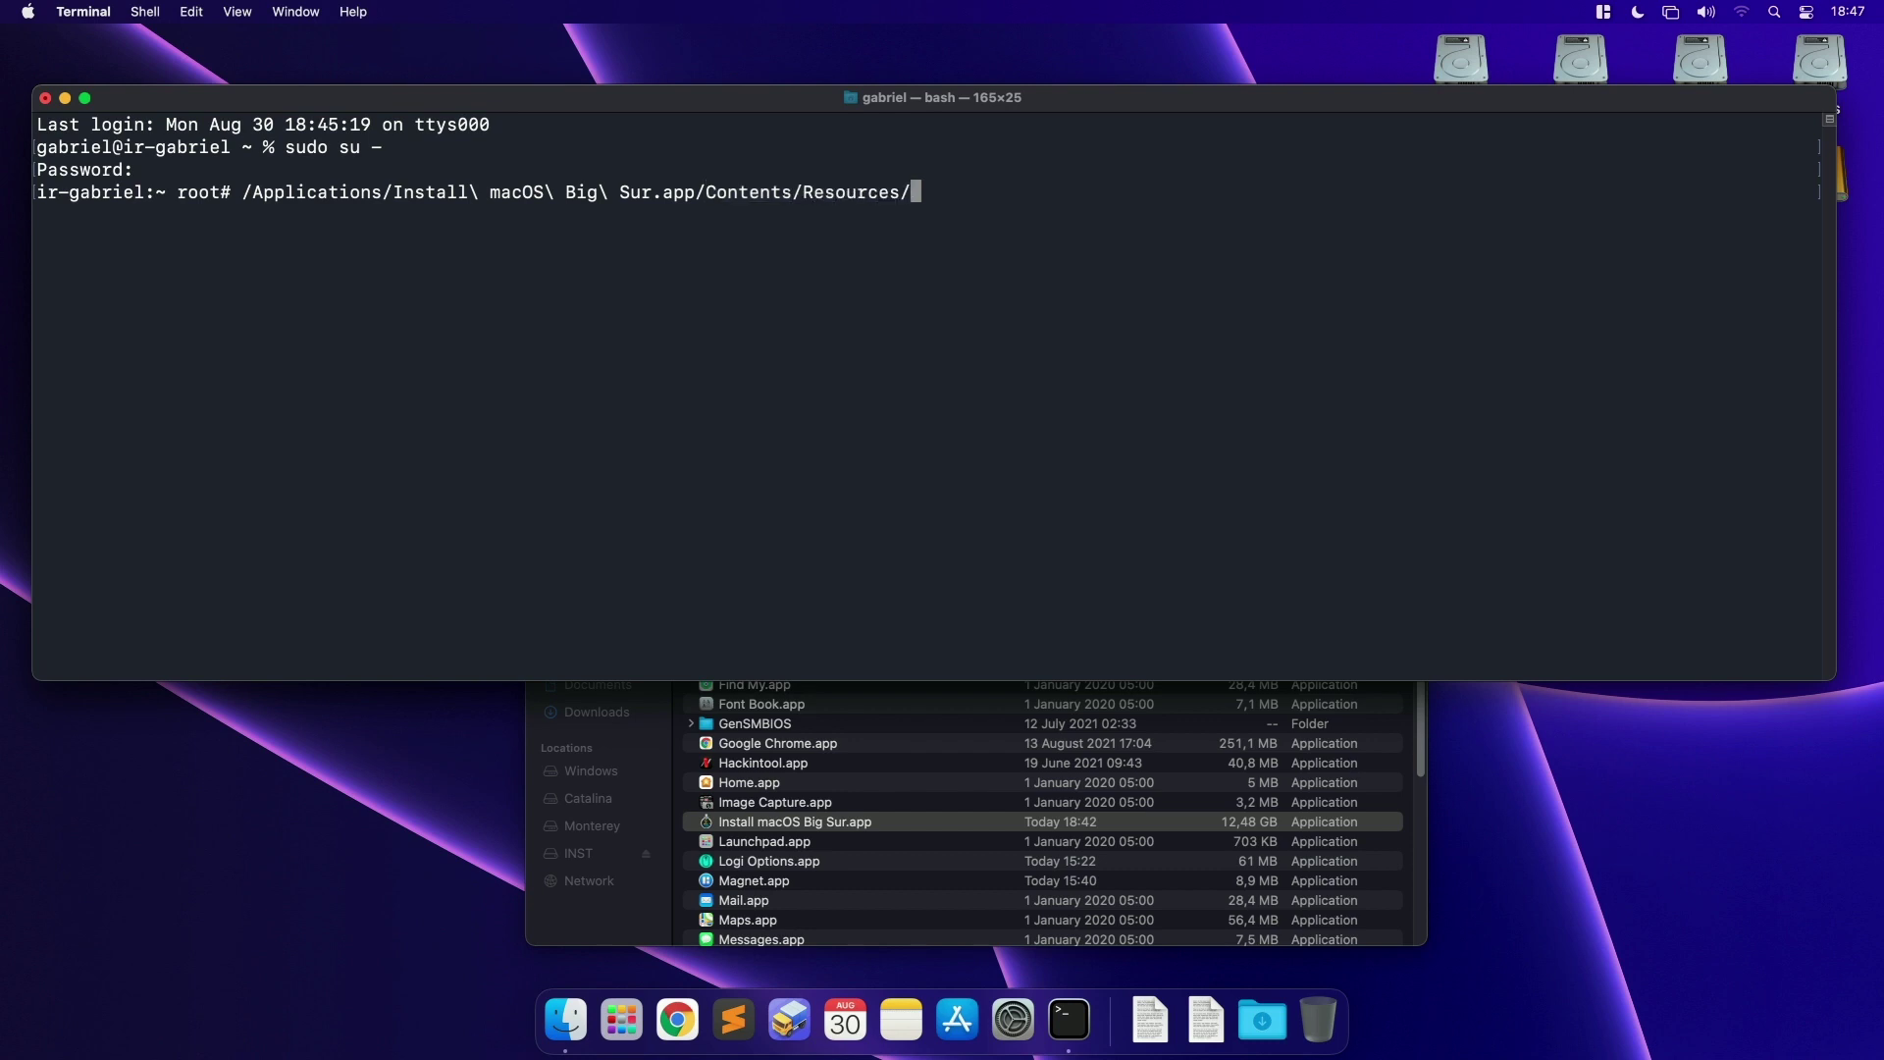
type("cre")
key("Tab")
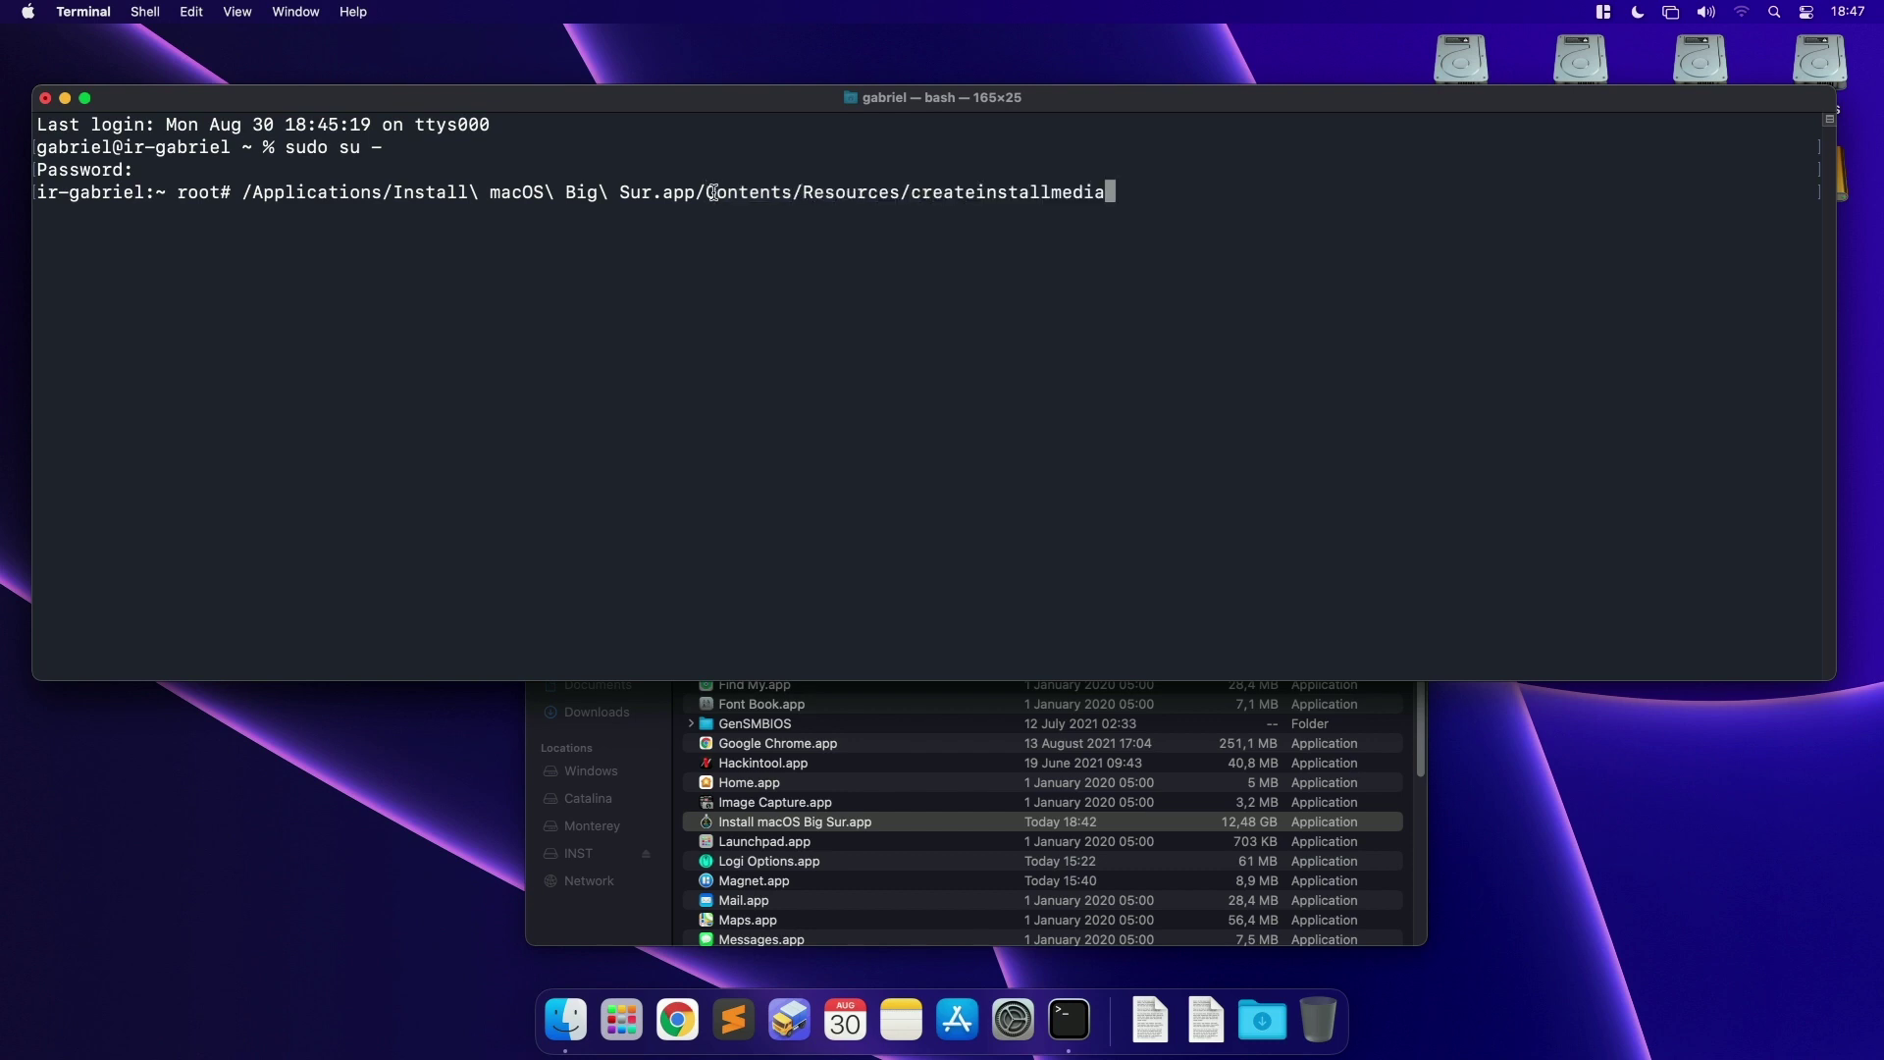
left_click_drag(706, 192, 943, 190)
left_click(902, 213)
type("--volume /Volumes/")
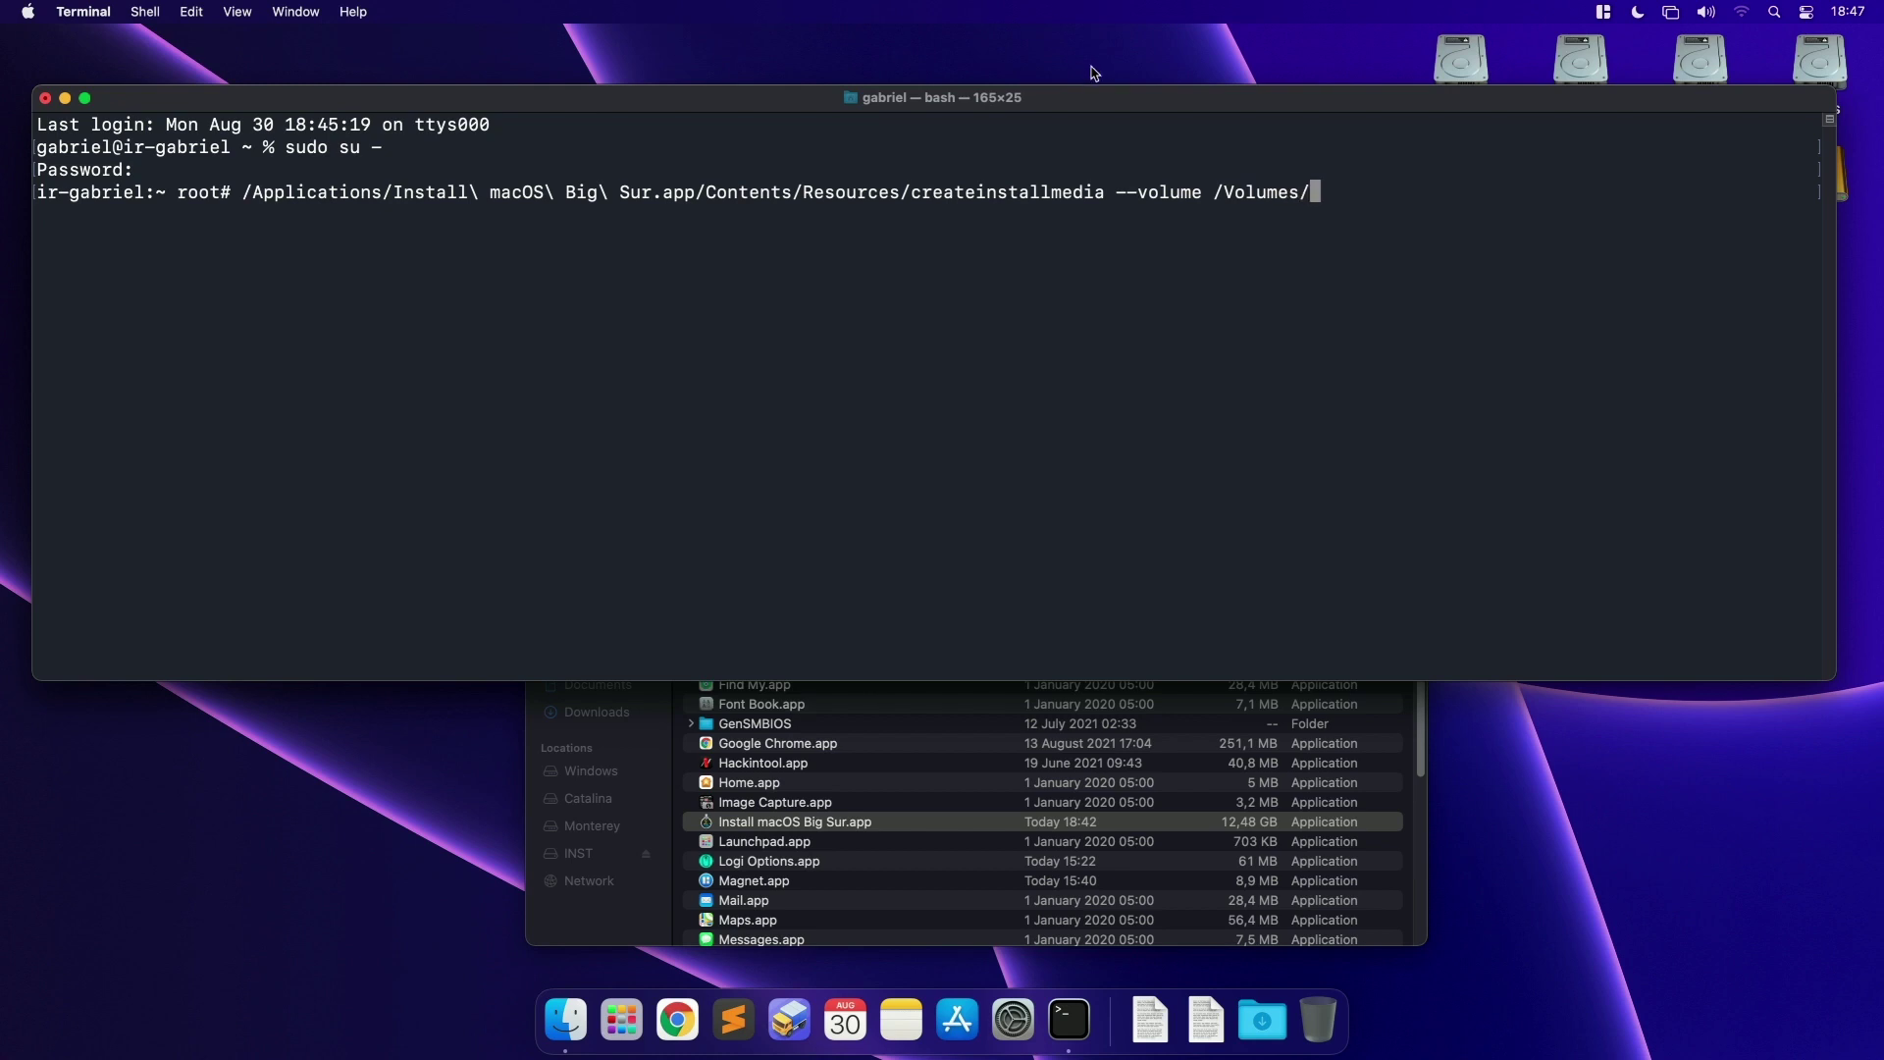
Step: Check the INST drive name on the desktop and type INST/ after /Volumes/
left_click_drag(1094, 96, 1120, 318)
left_click(1845, 187)
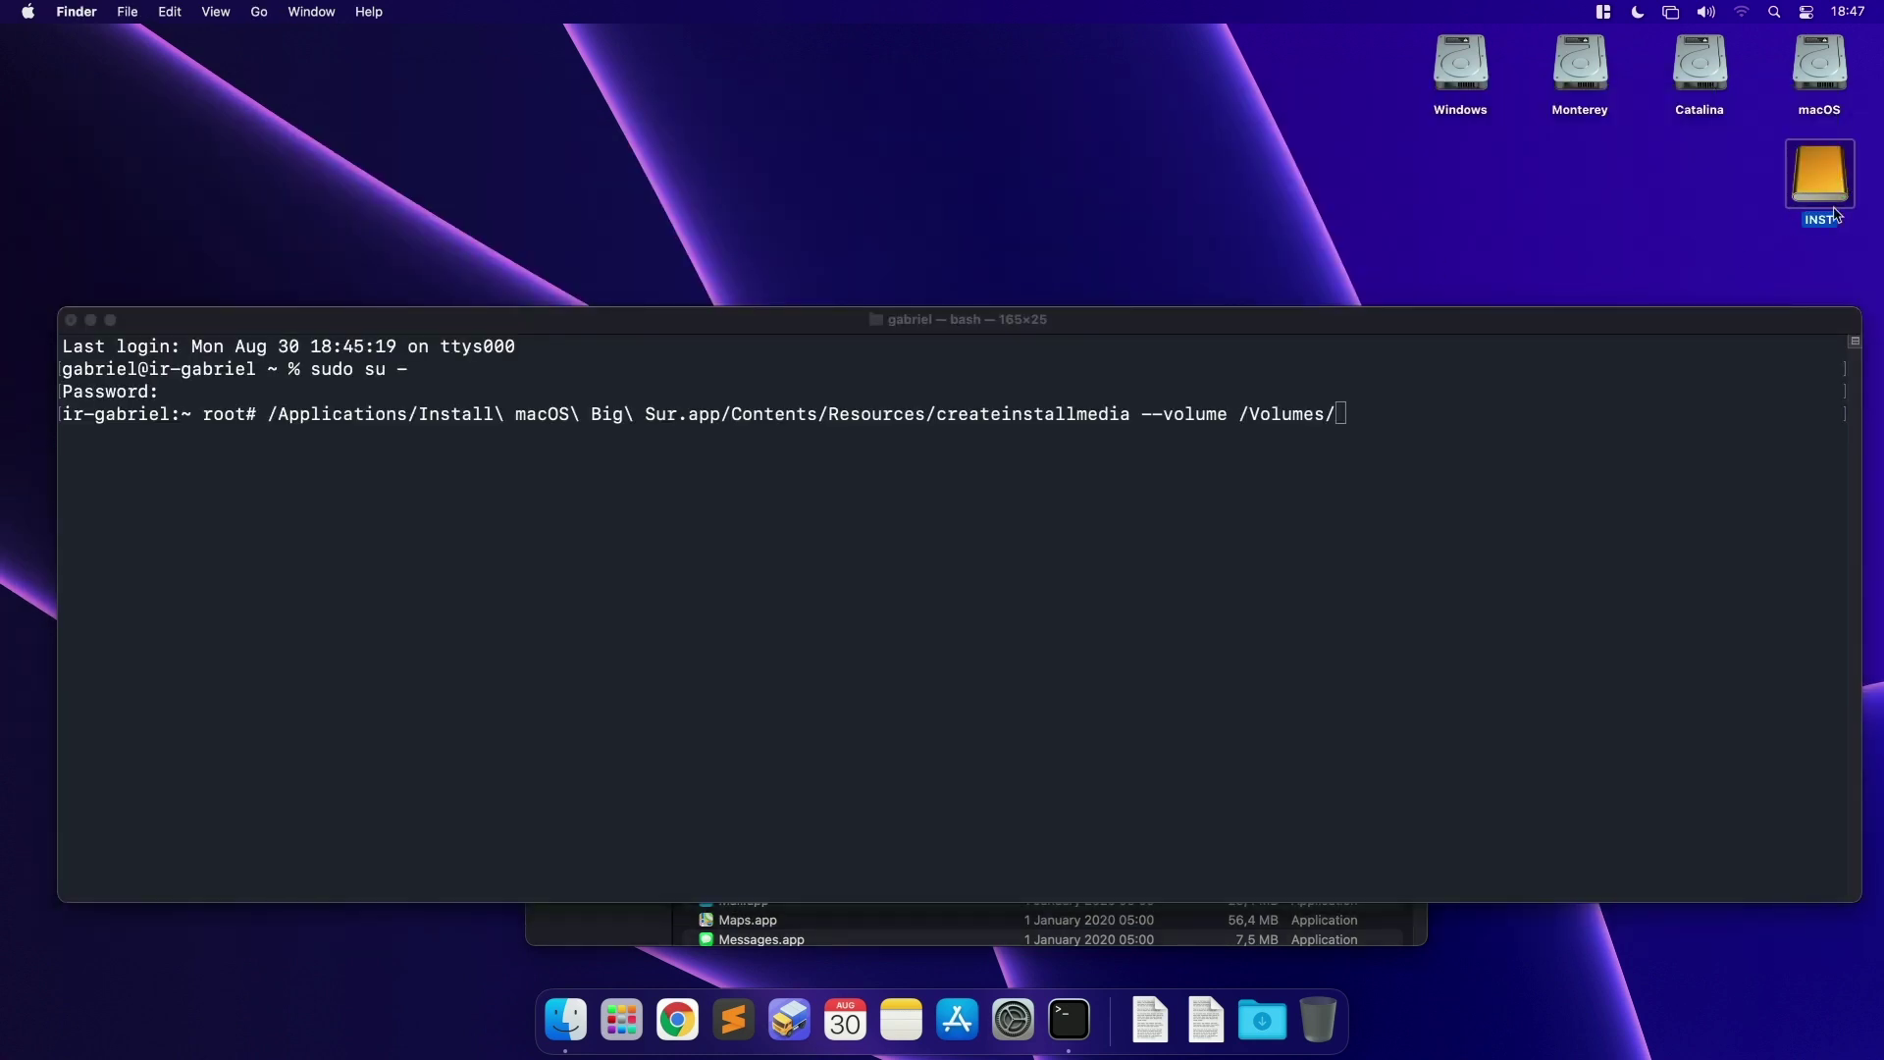
left_click(1558, 516)
type("INST/")
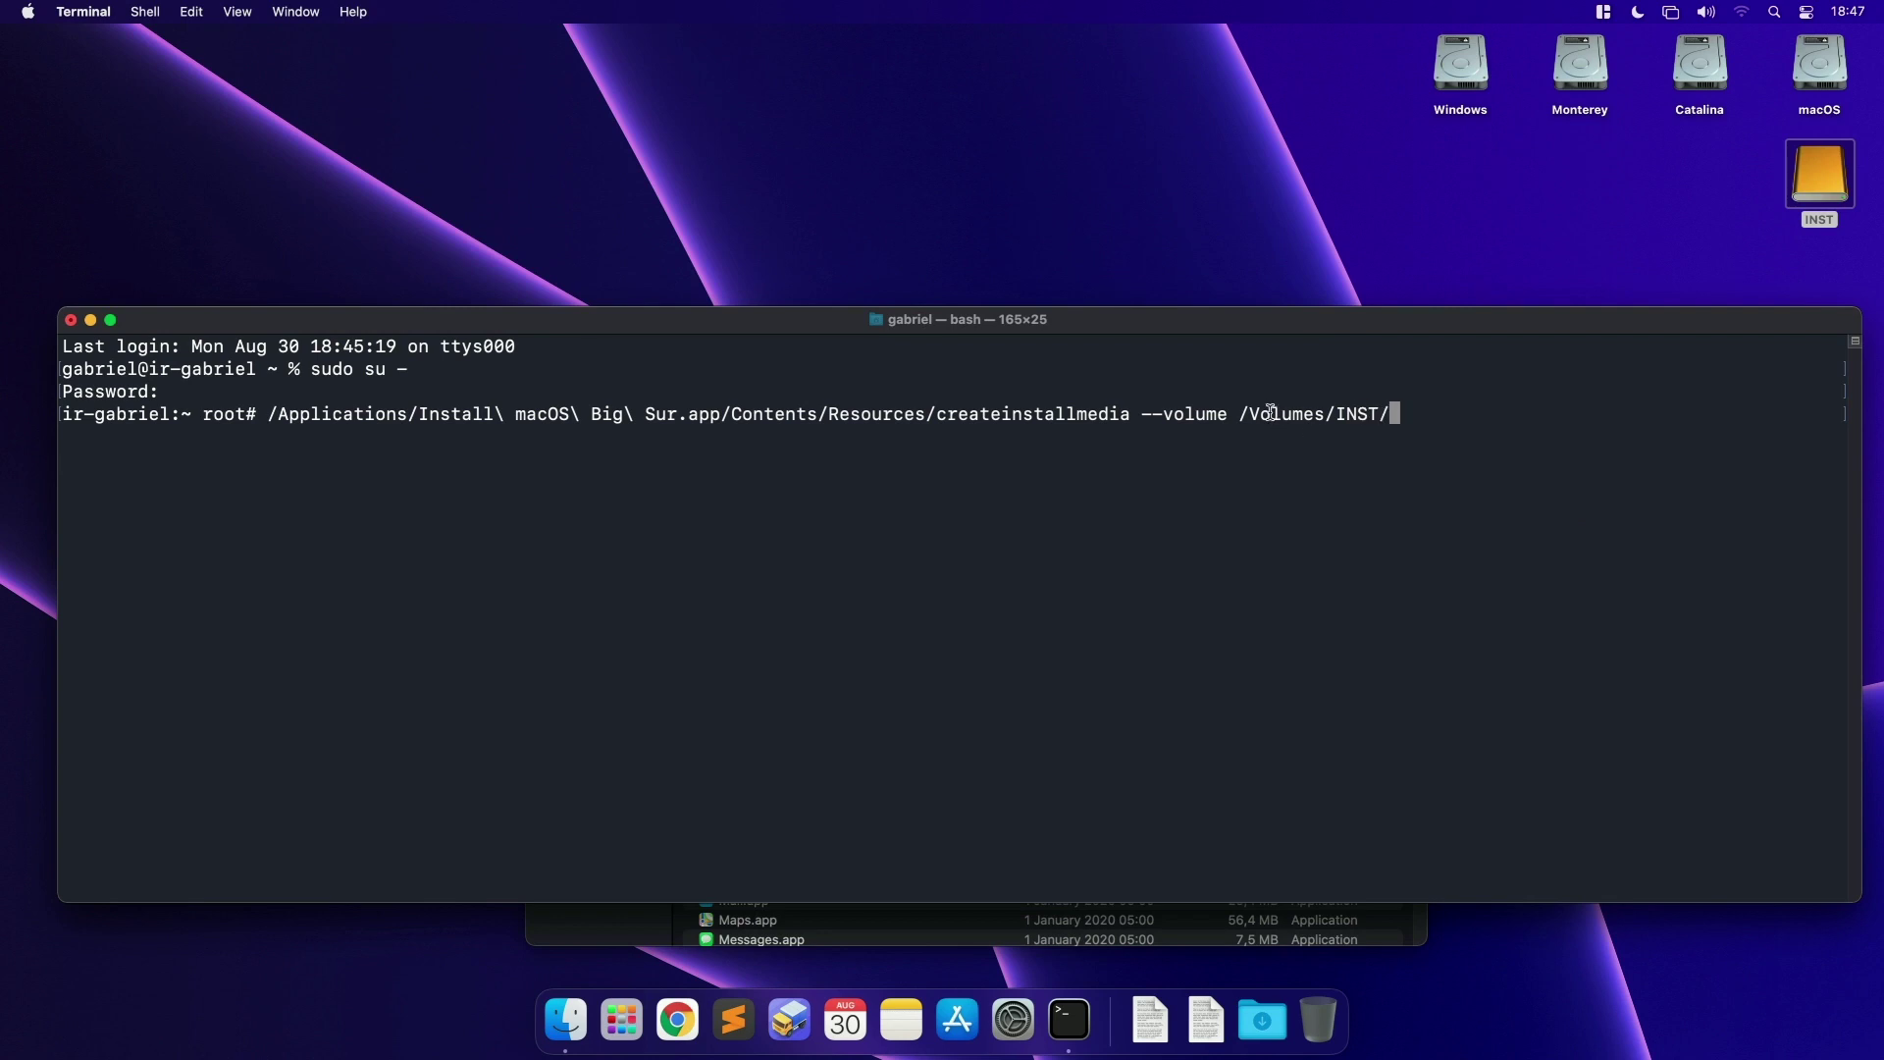
left_click_drag(1260, 413, 1261, 429)
Step: Recheck the INST drive, then append --nointeraction to the command
left_click(1815, 218)
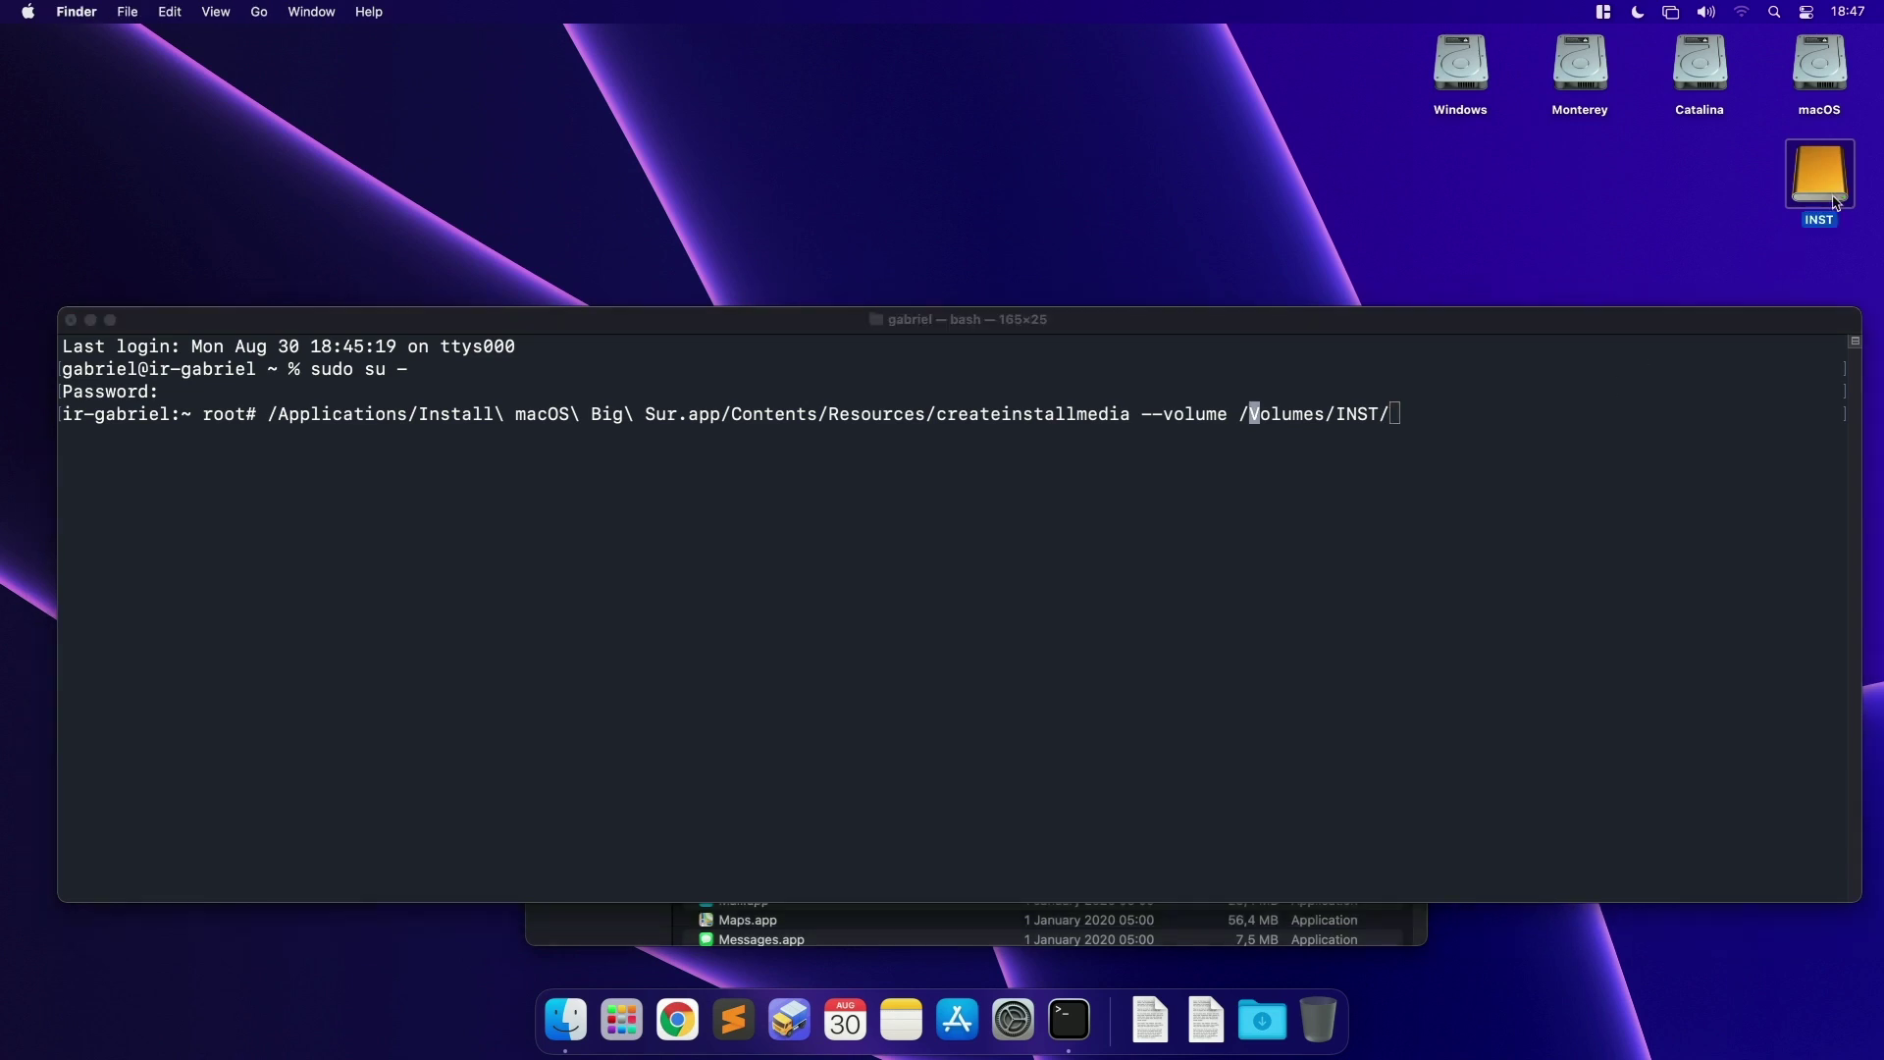
left_click(1733, 189)
left_click(1830, 221)
left_click(1393, 413)
left_click_drag(1334, 414, 1386, 414)
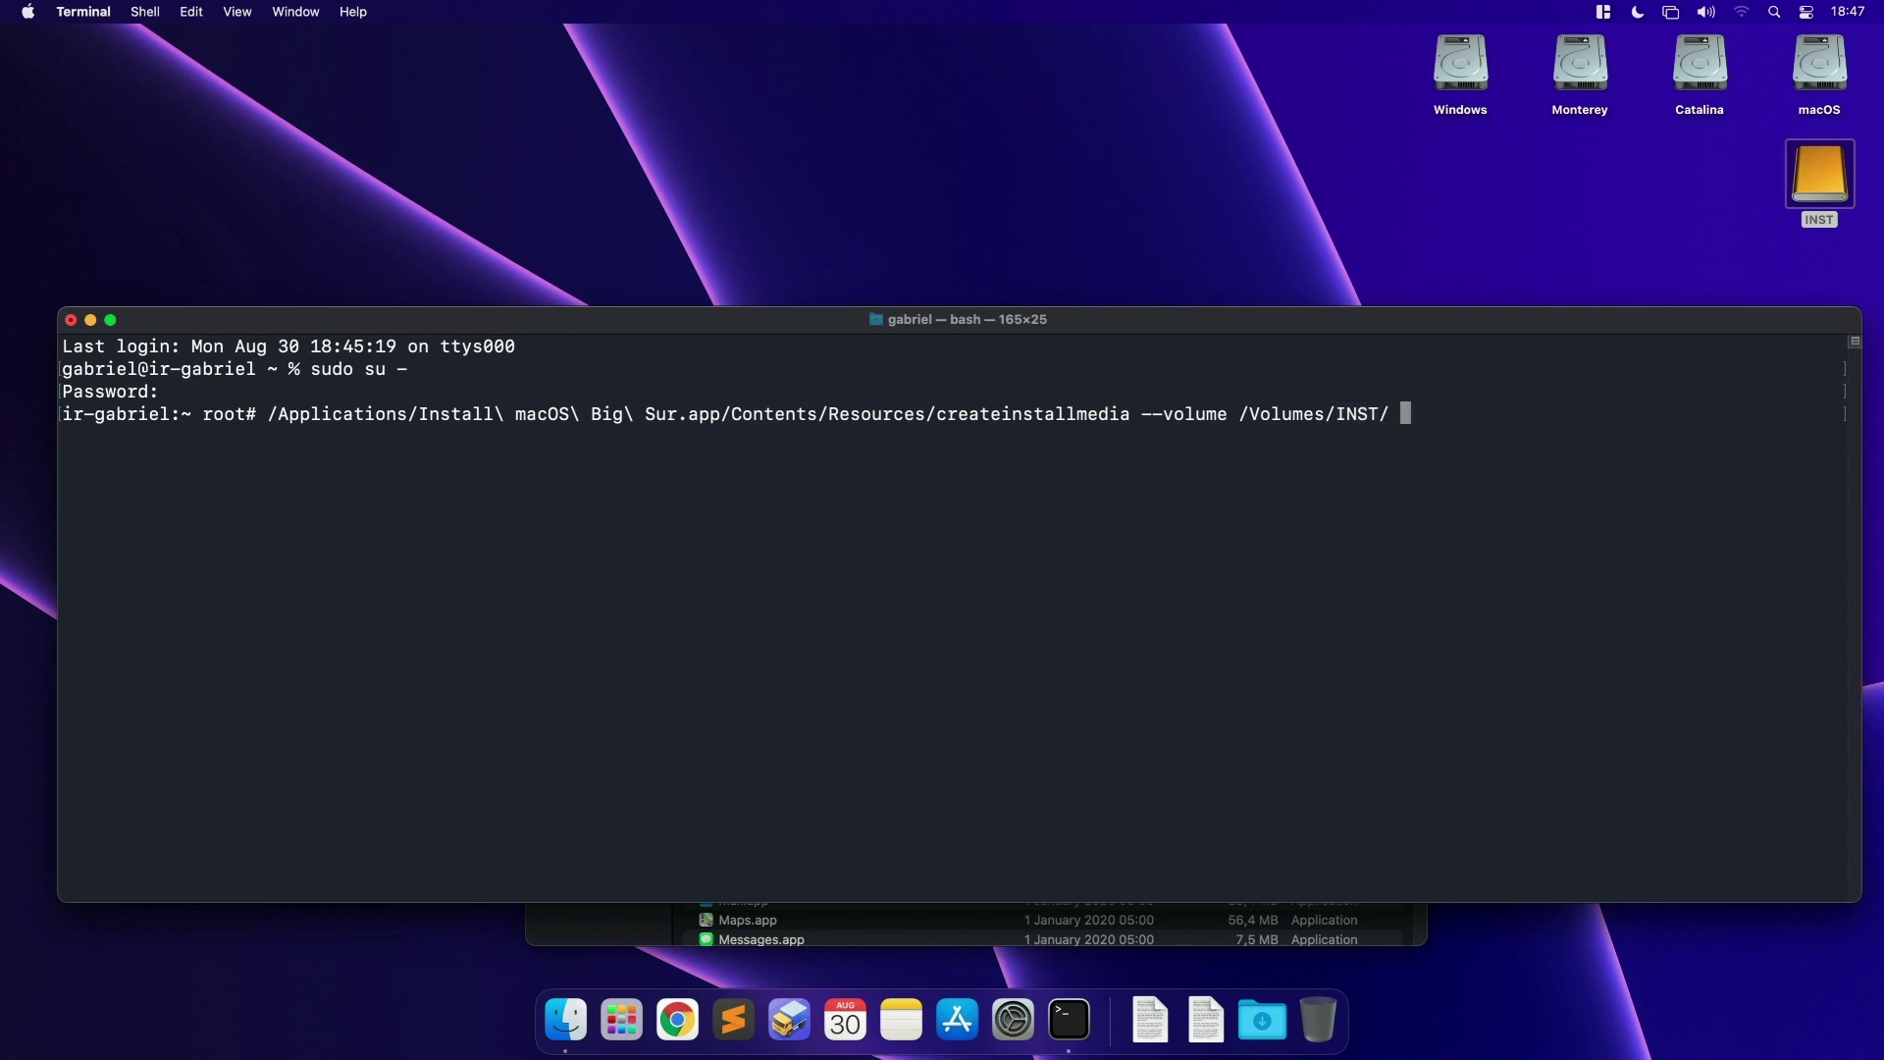
type("--nointeraction")
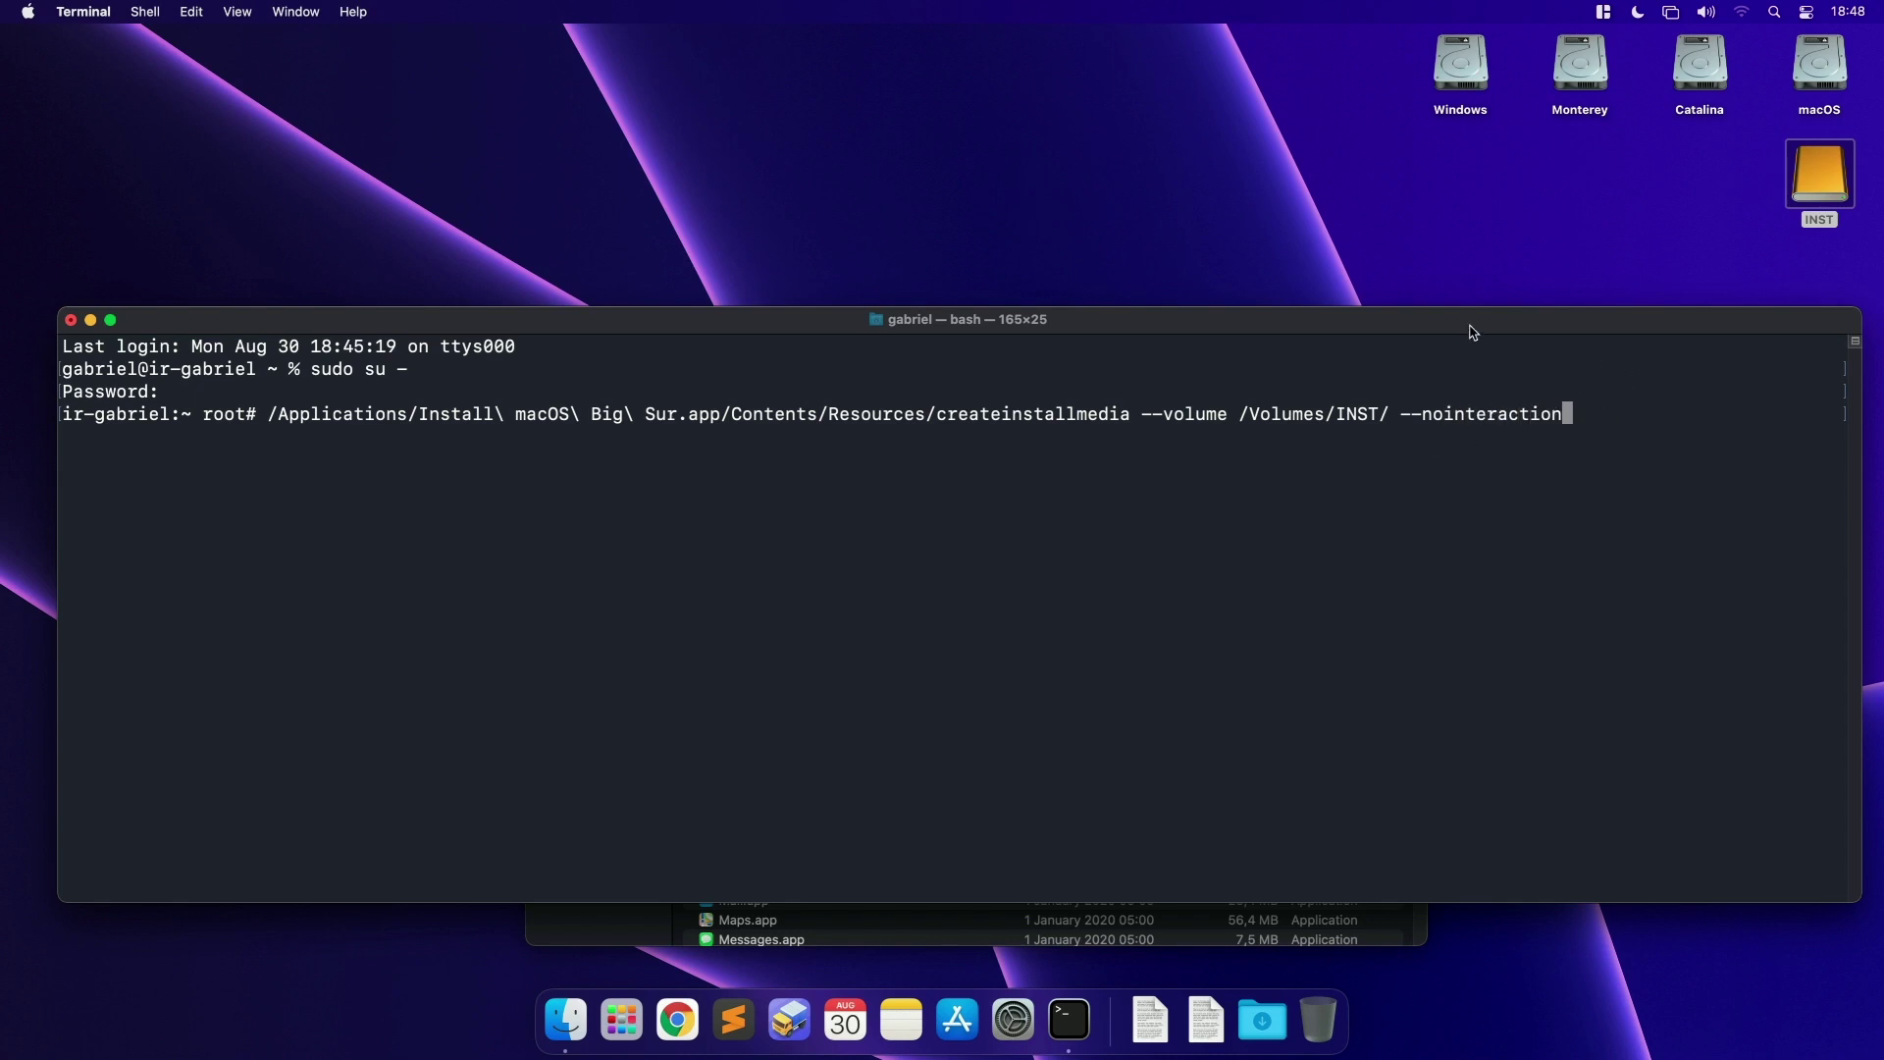
left_click_drag(1476, 328, 1480, 241)
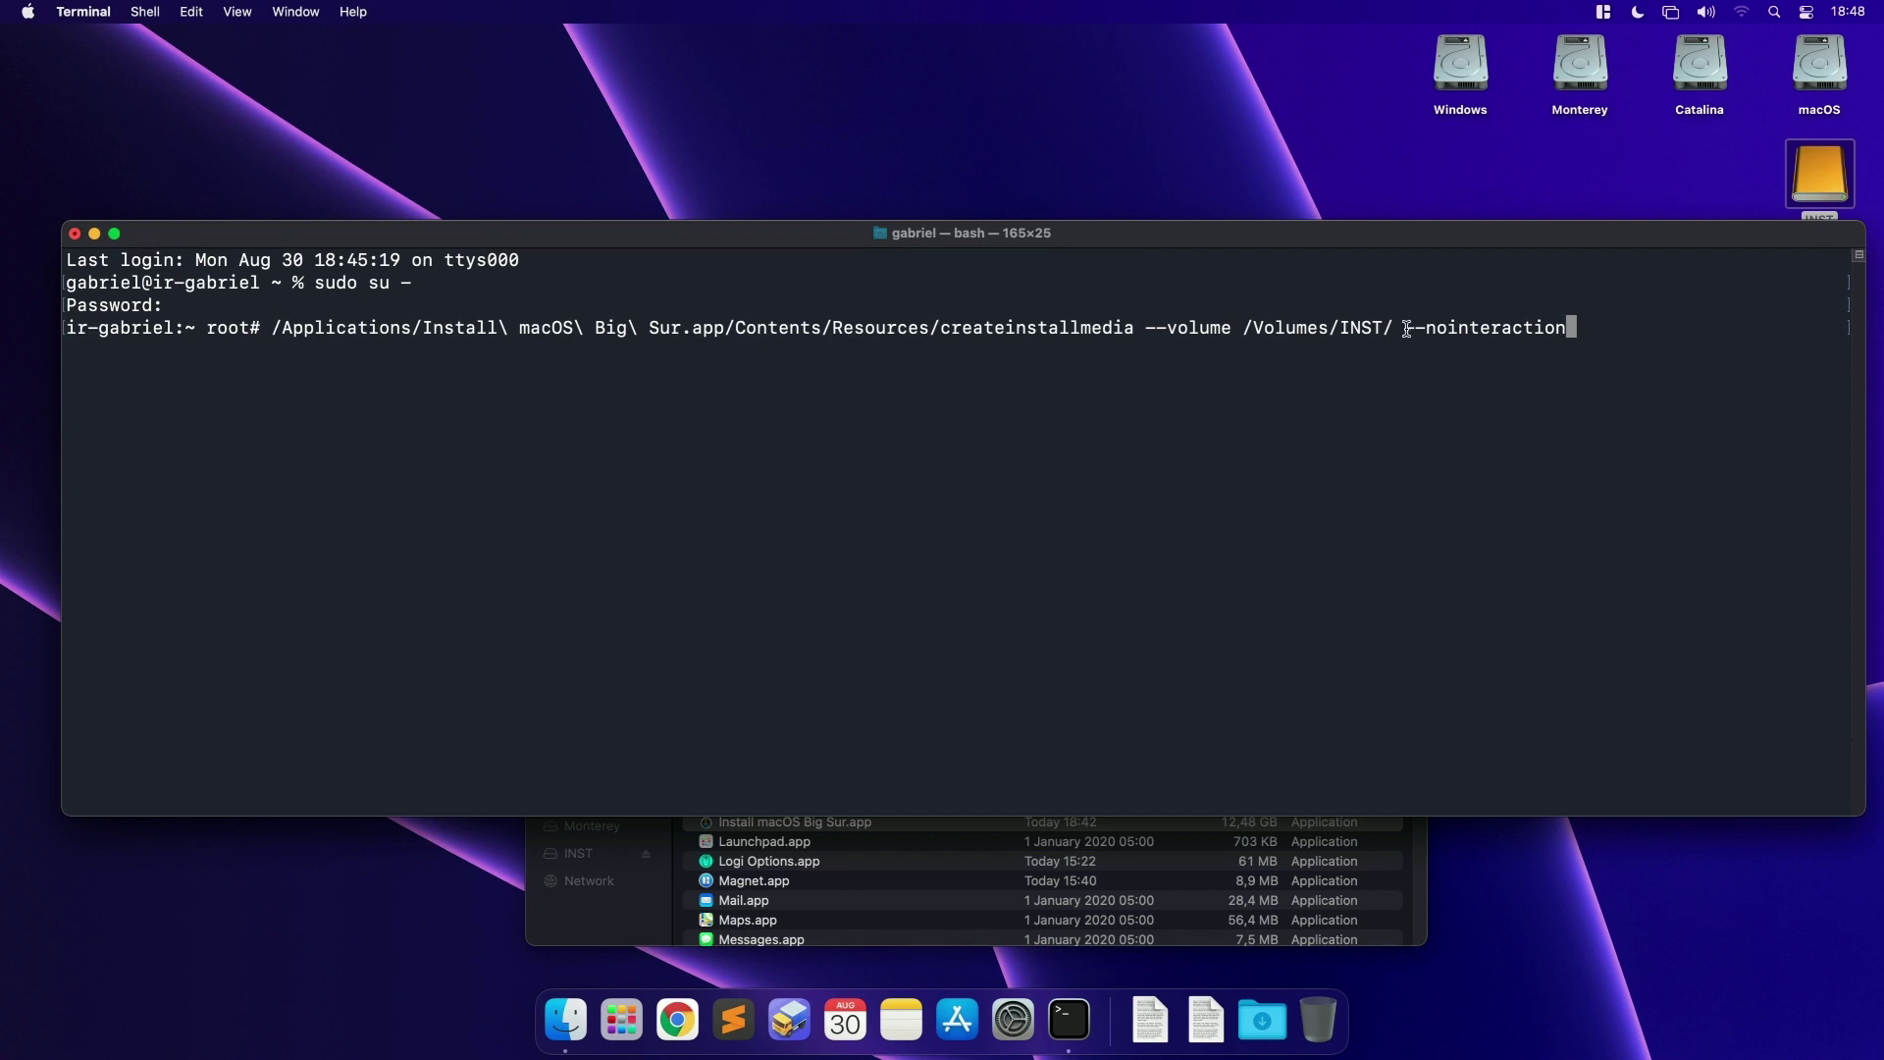
left_click_drag(1405, 328, 1573, 326)
Step: Run createinstallmedia and follow the INST erase reaching 100% and copying to disk starting
key("Return")
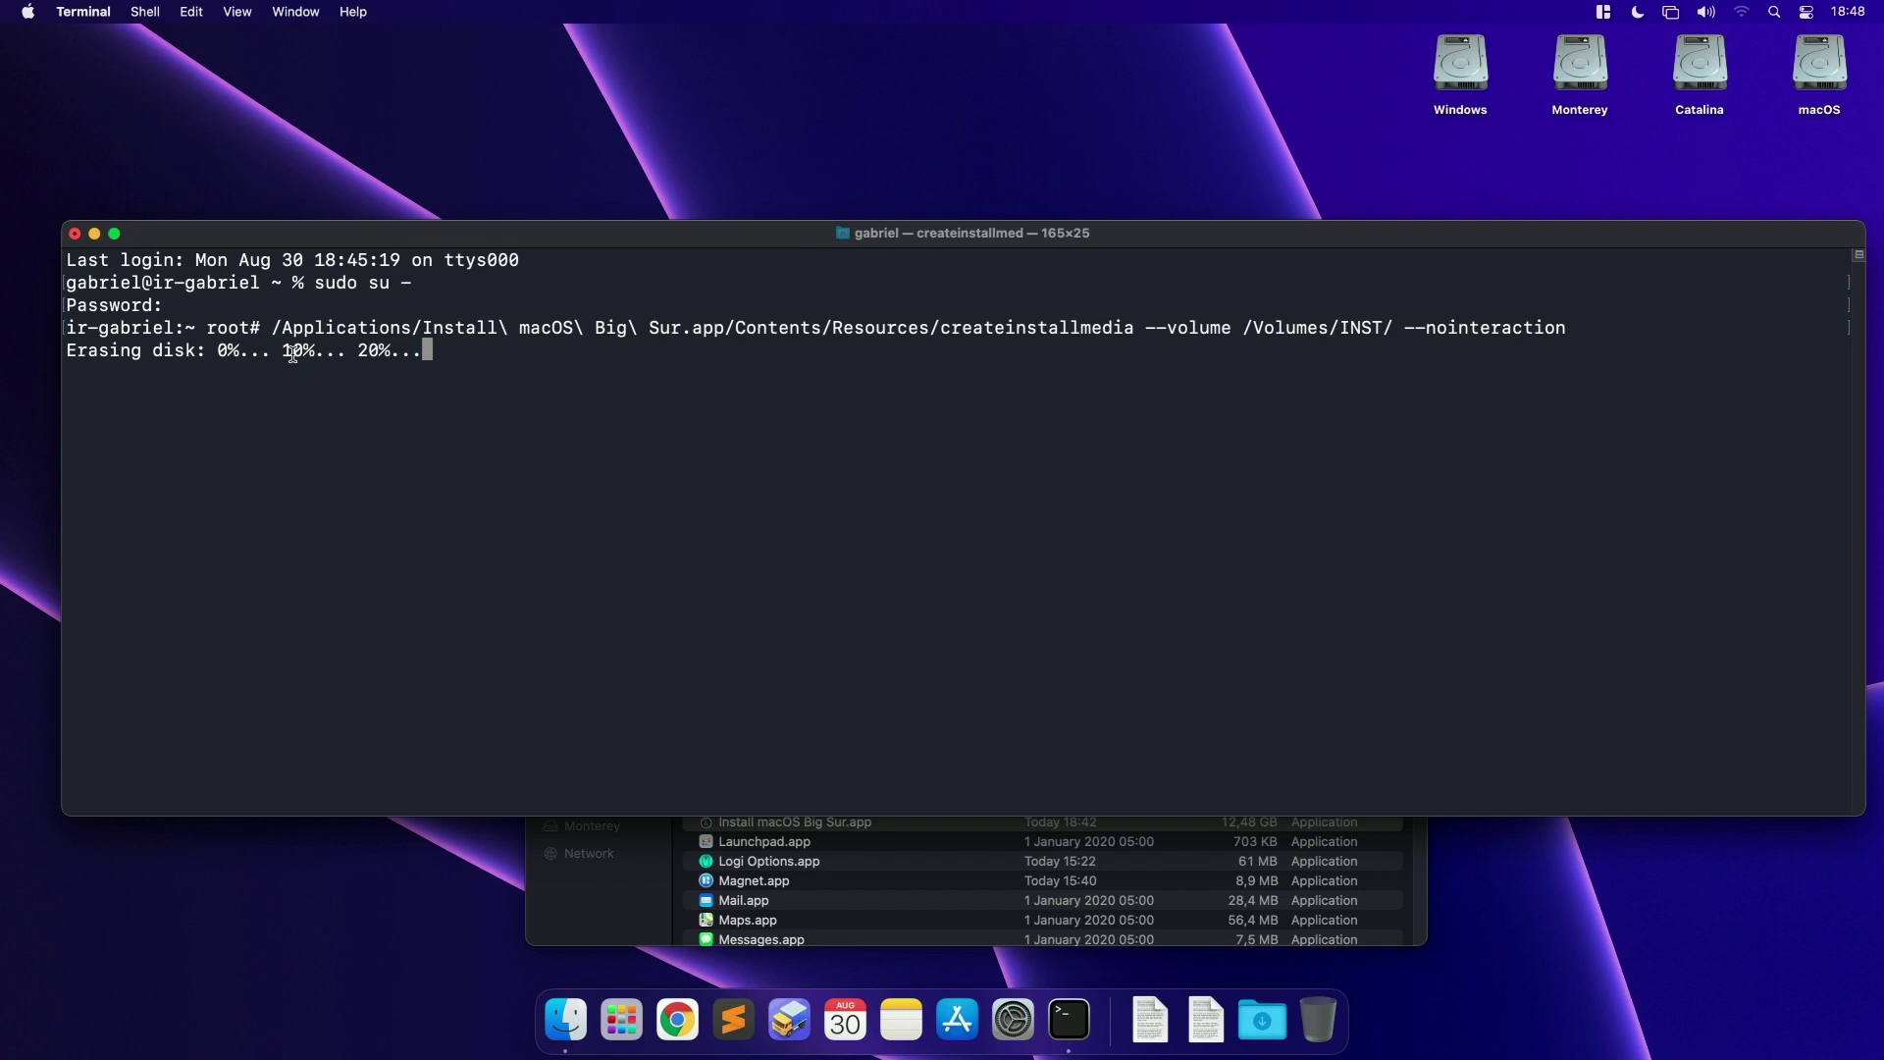
left_click_drag(68, 351, 434, 351)
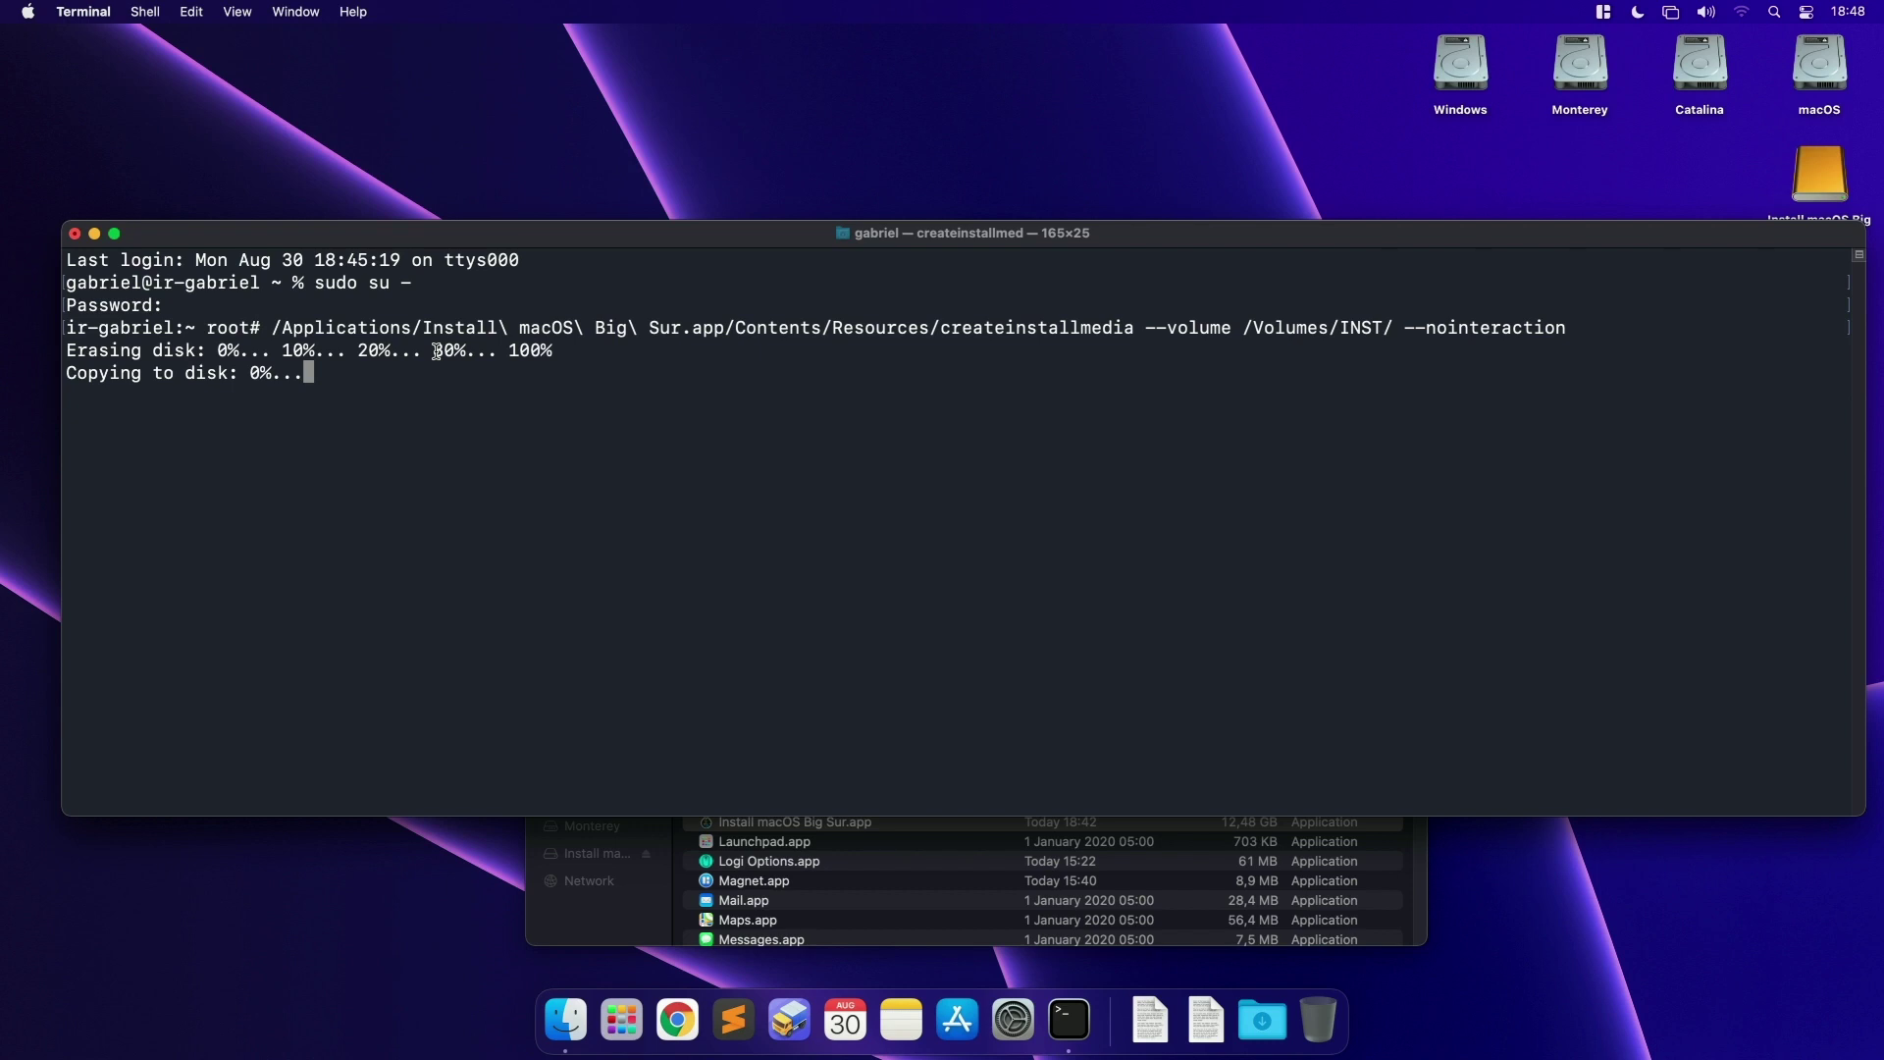
mouse_move(69, 351)
left_mouse_down()
mouse_move(486, 351)
mouse_move(82, 374)
mouse_move(293, 374)
left_mouse_up()
double_click(83, 374)
left_click(1820, 175)
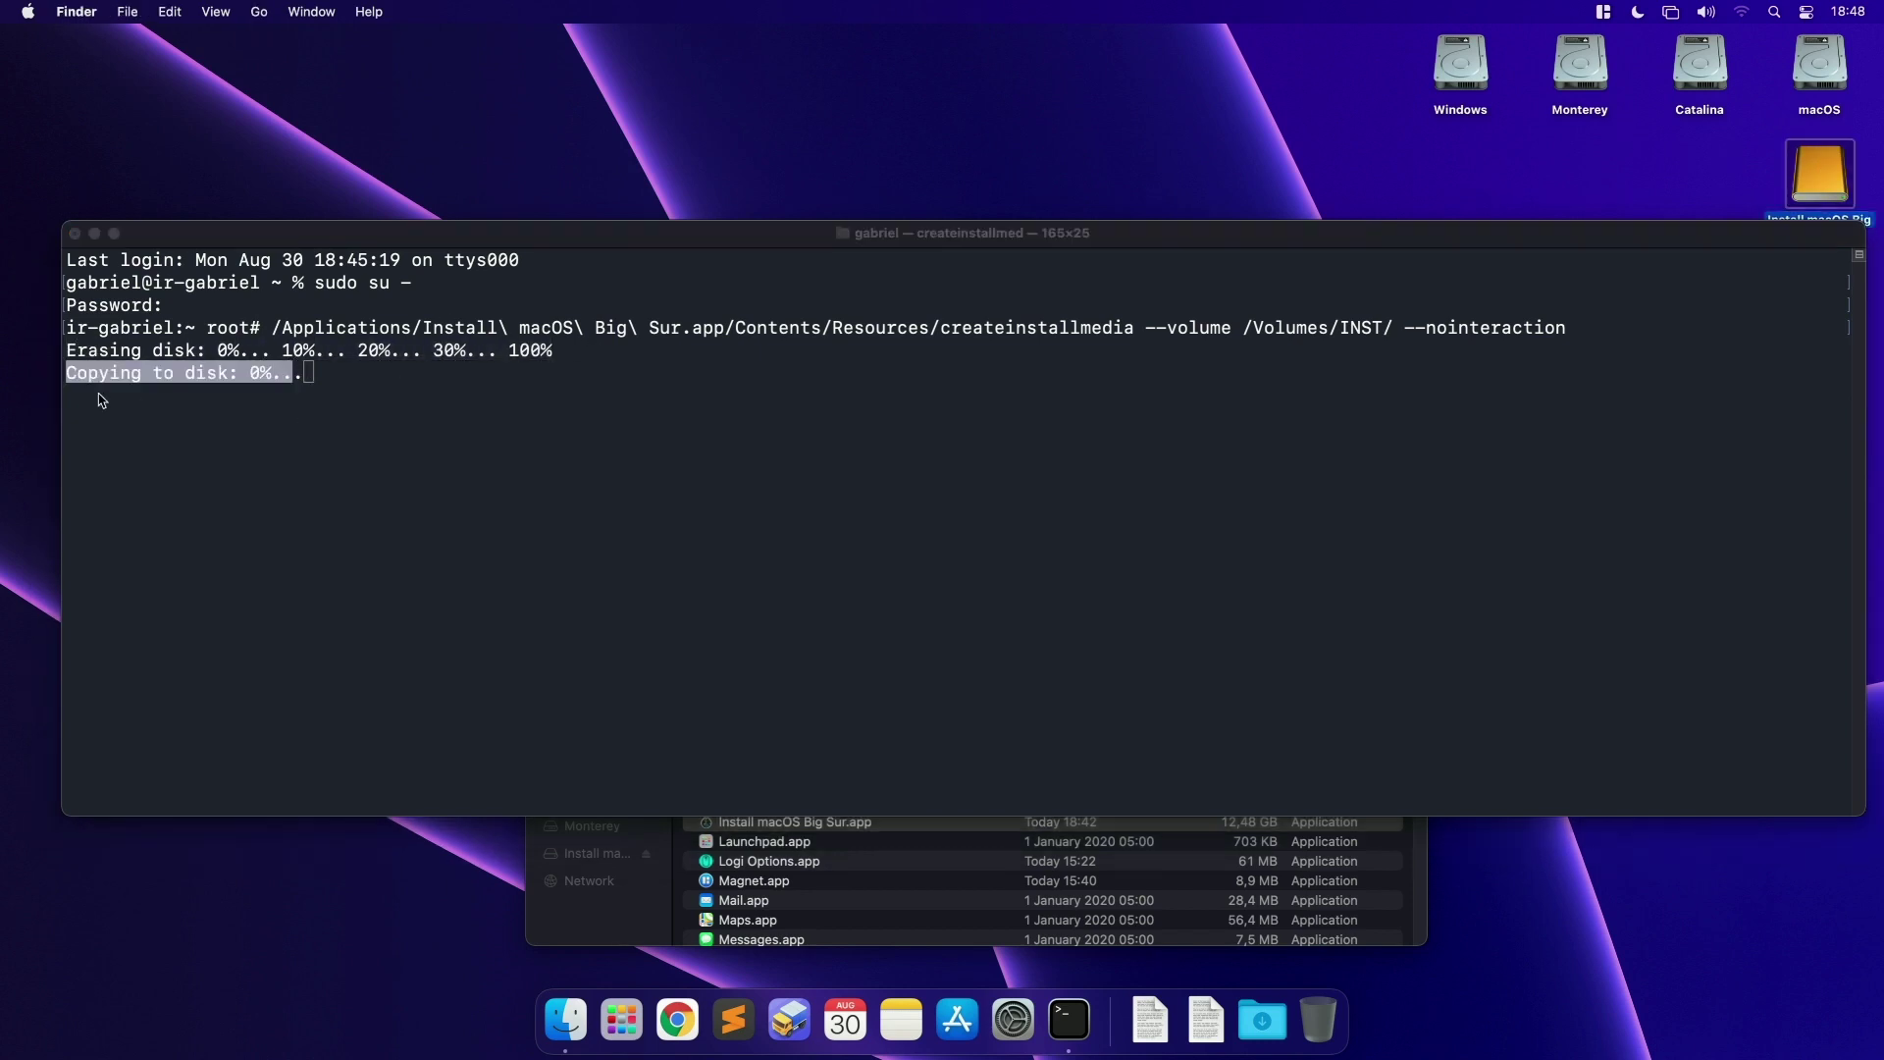
left_click(115, 388)
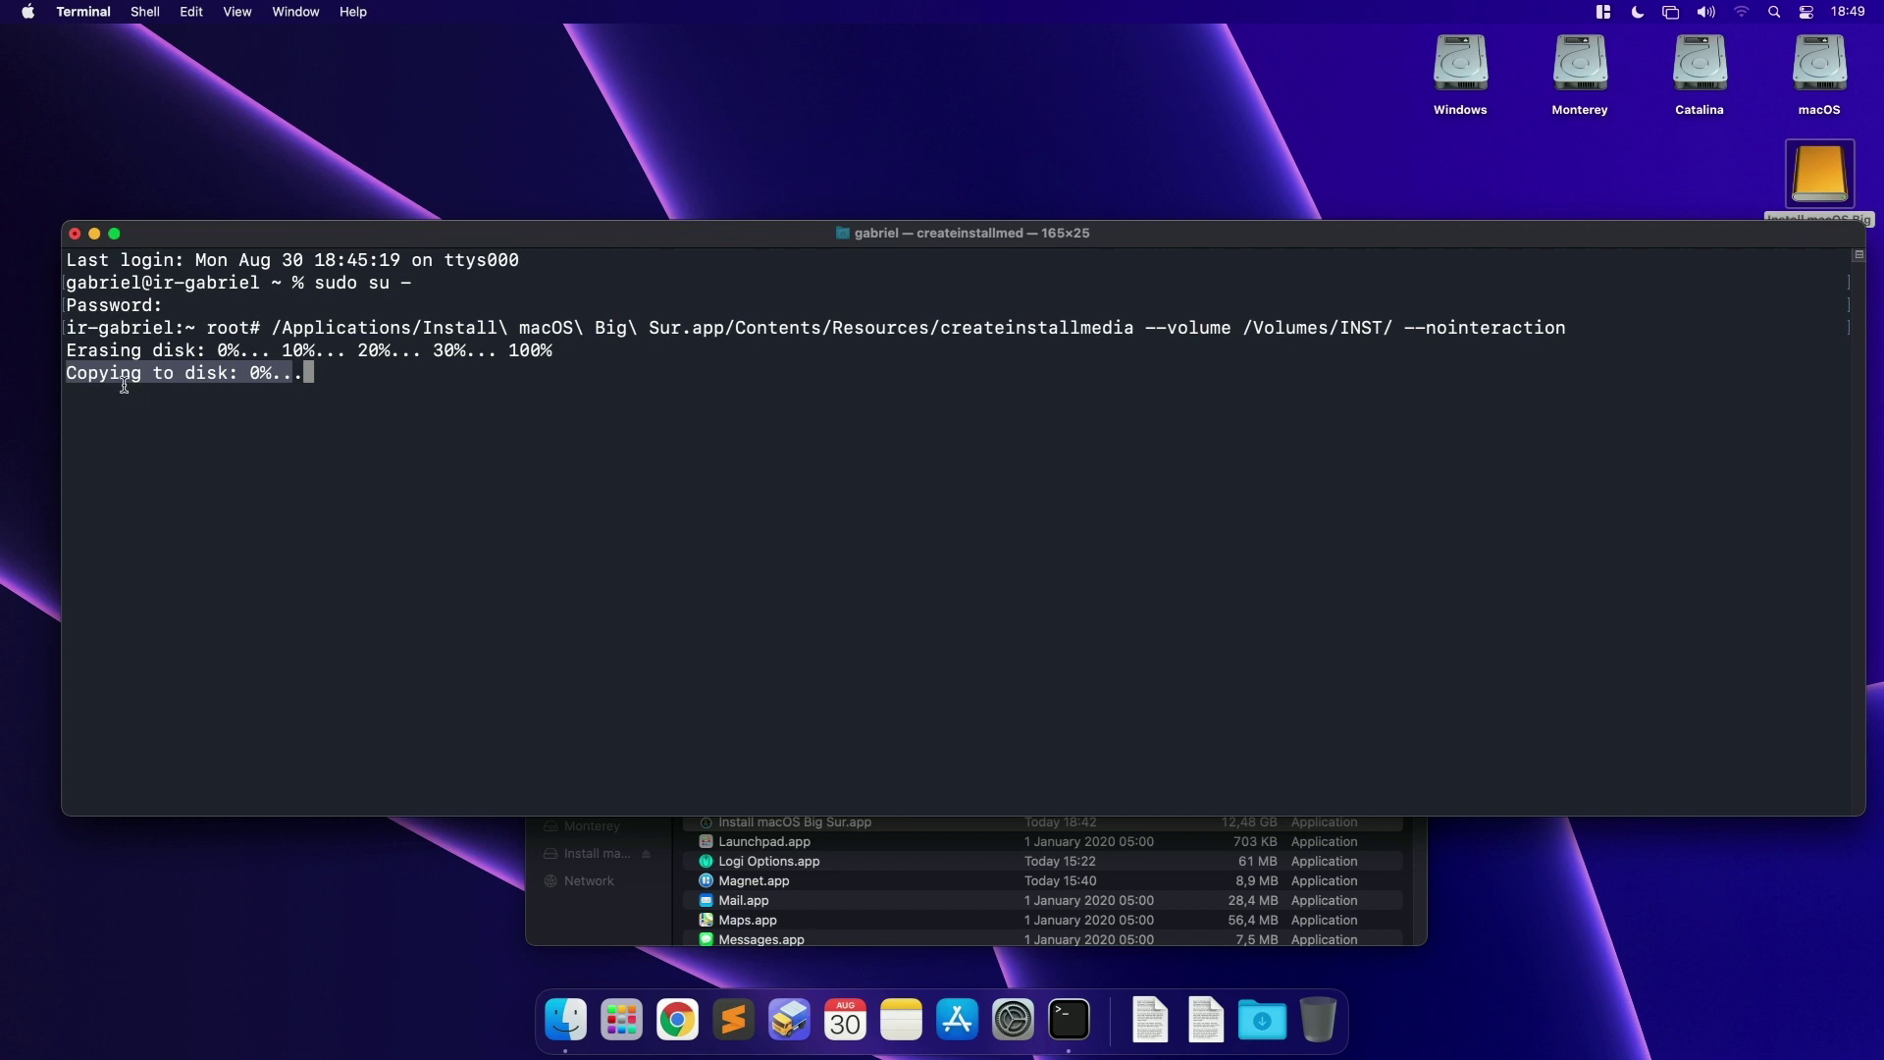
left_click(128, 383)
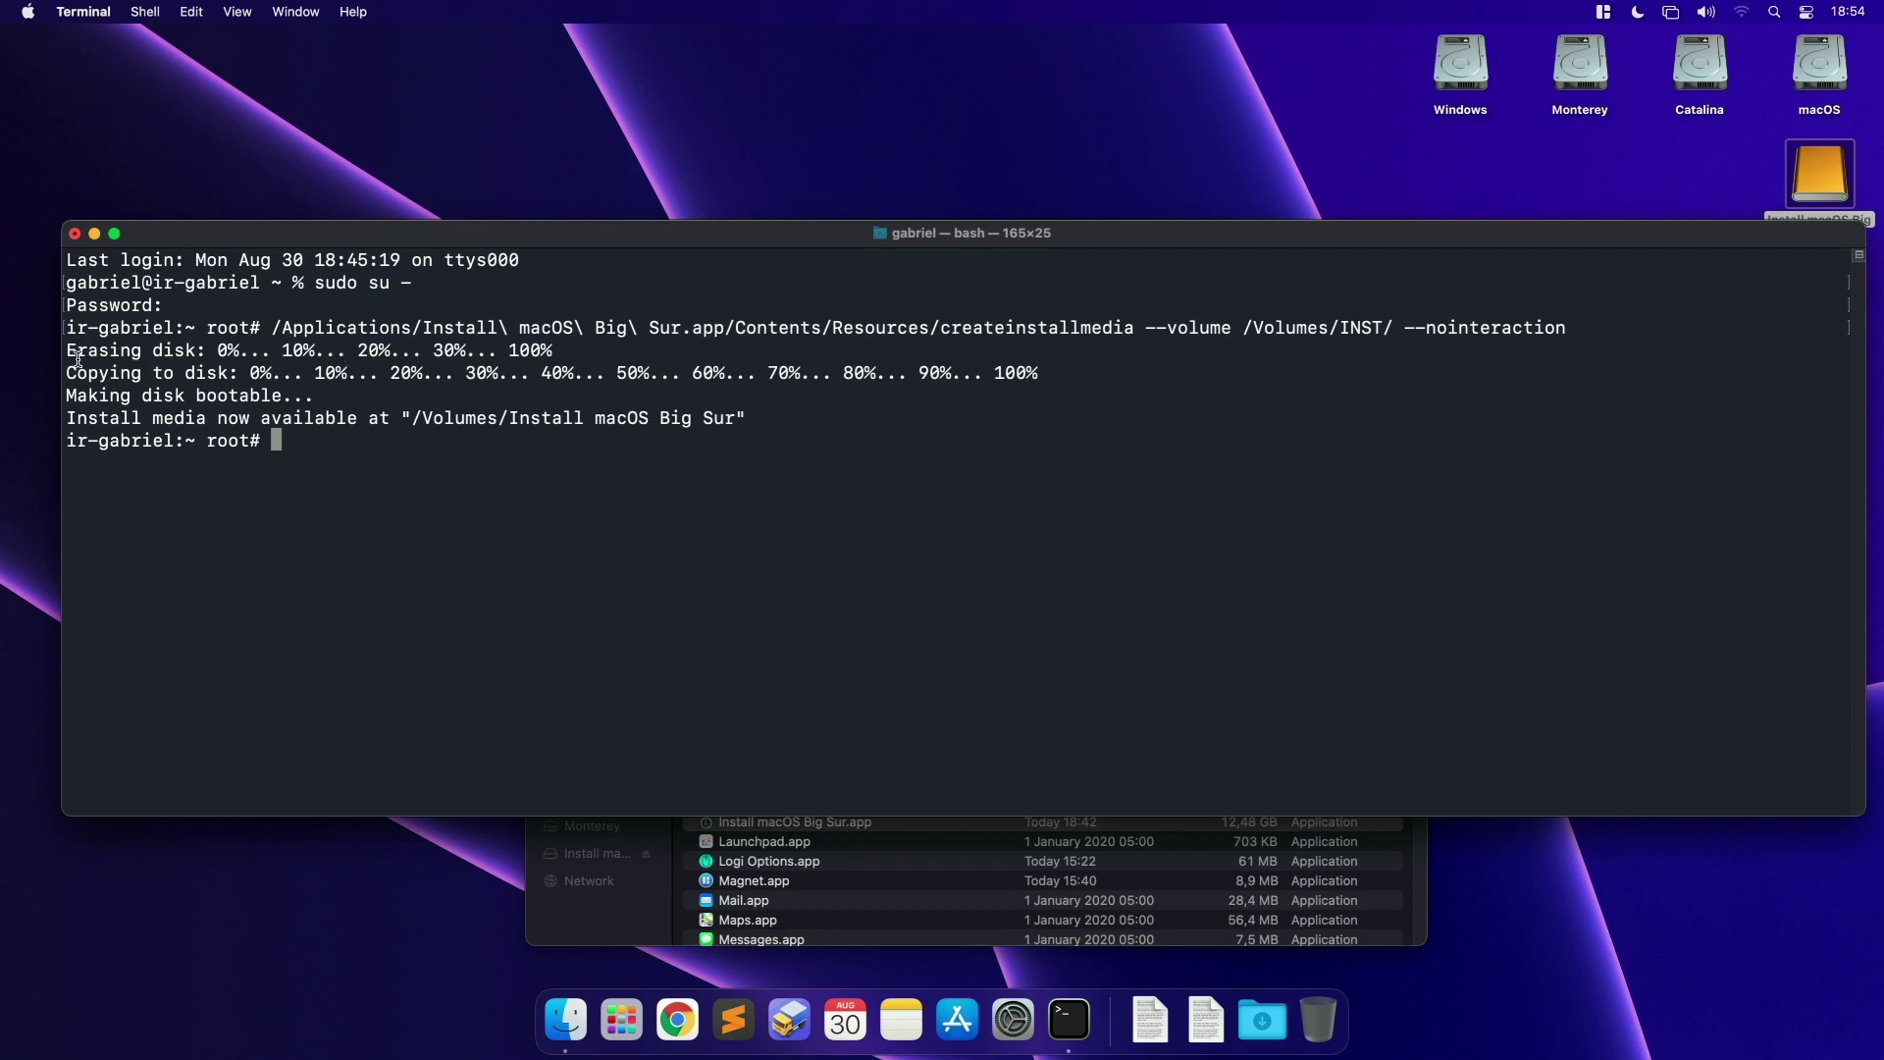
Step: Review the output: erase progress, Making disk bootable, and install media ready at /Volumes/Install macOS Big Sur
left_click_drag(67, 350, 1040, 373)
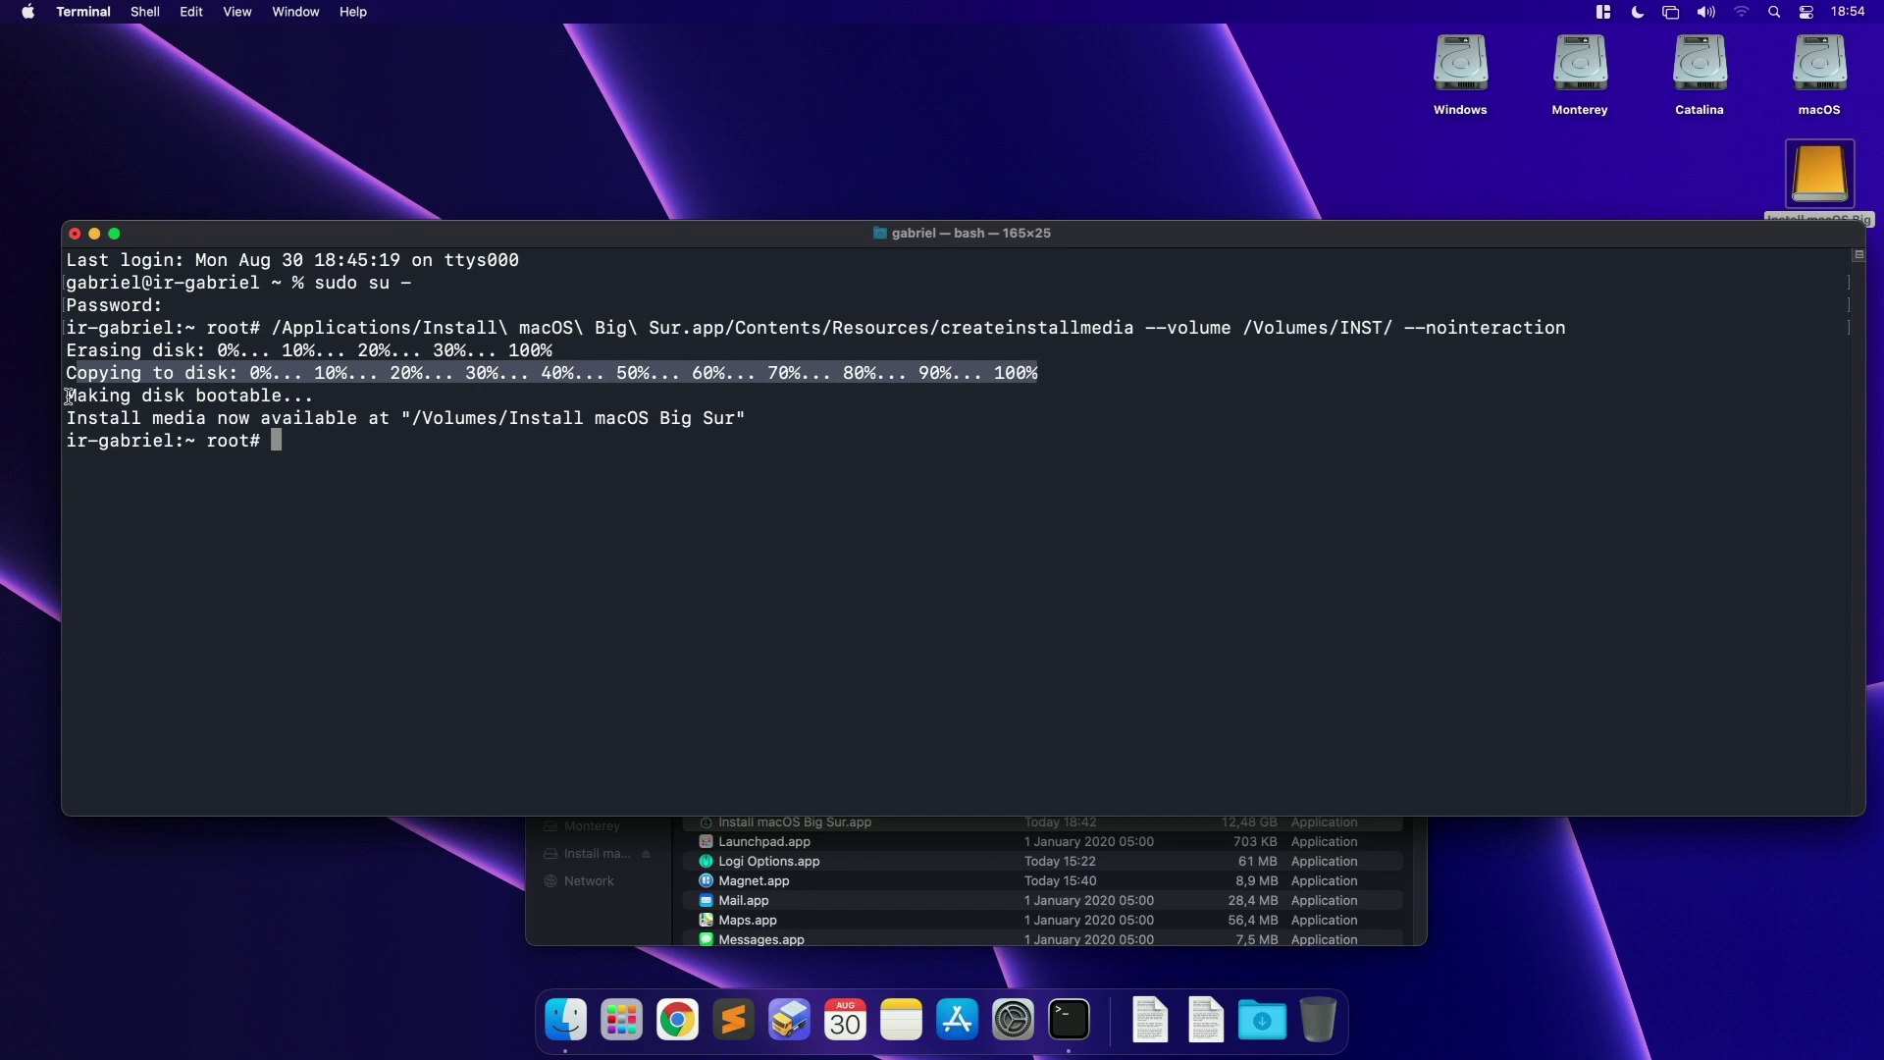
left_click_drag(65, 396, 327, 394)
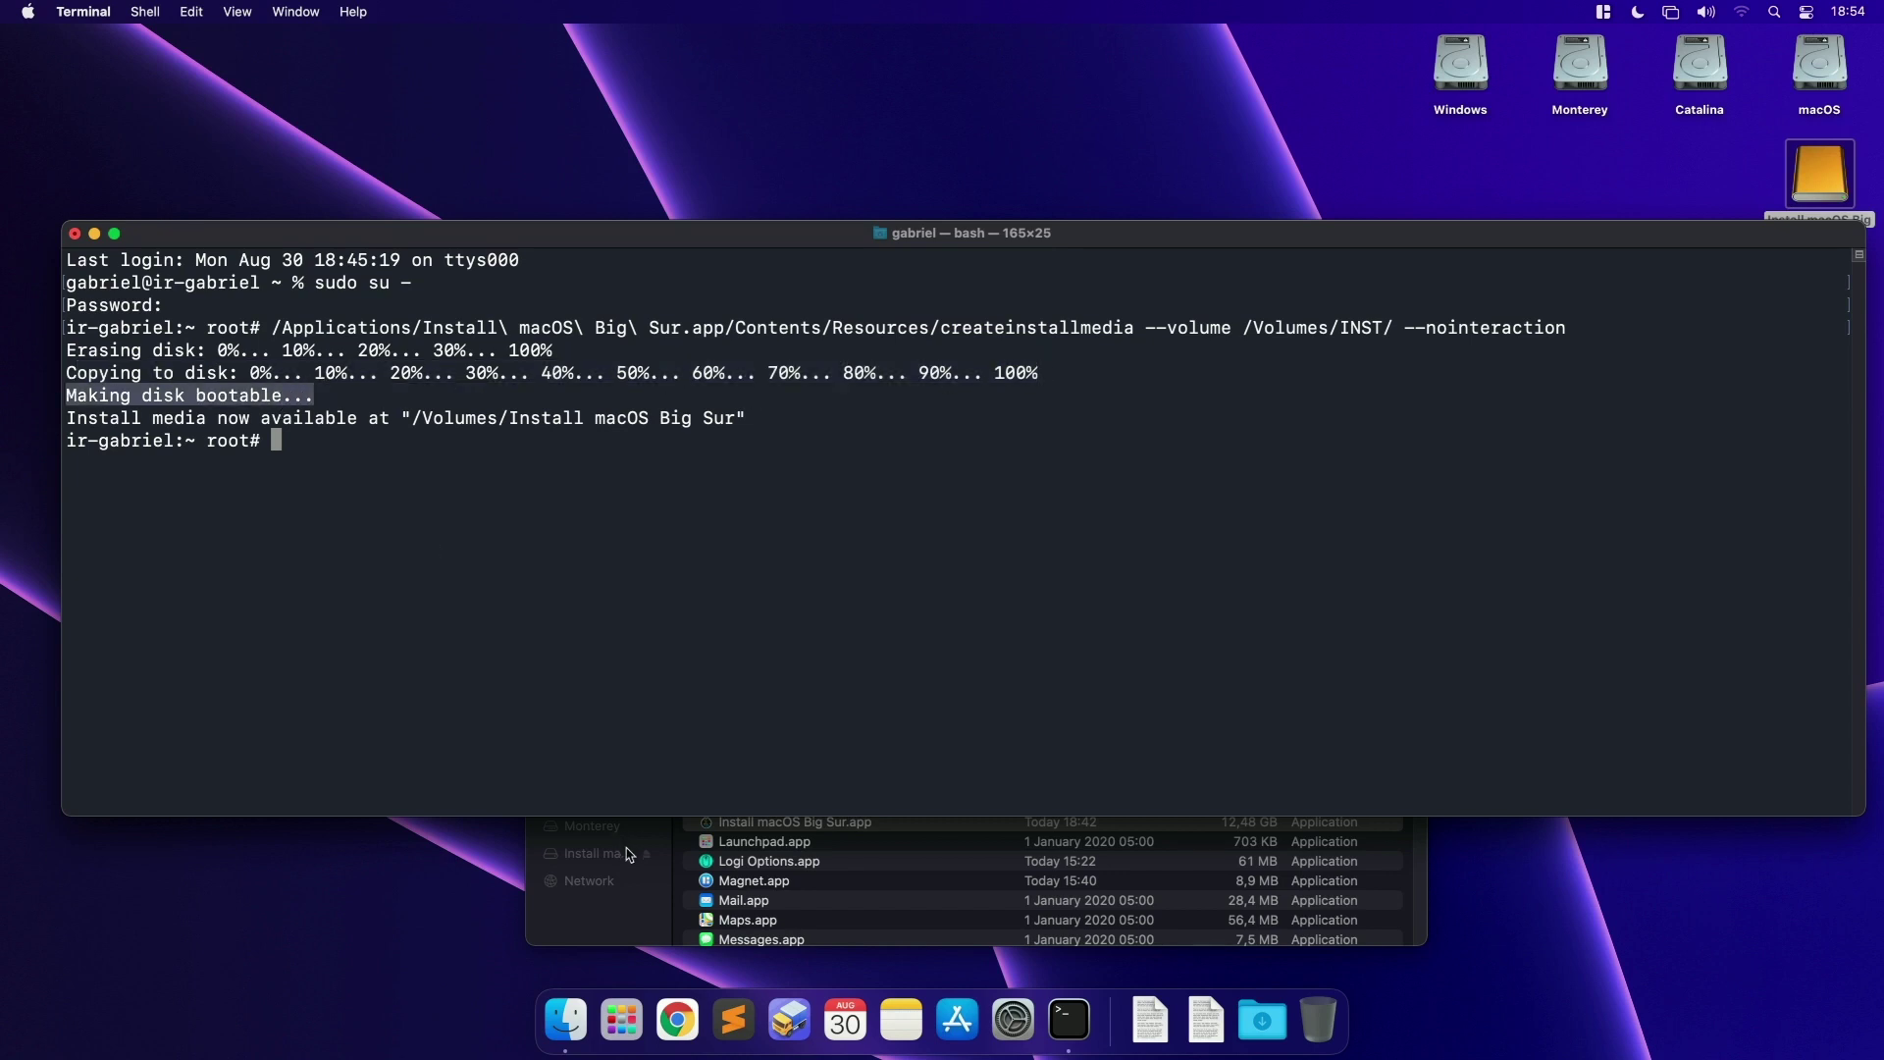
left_click(687, 855)
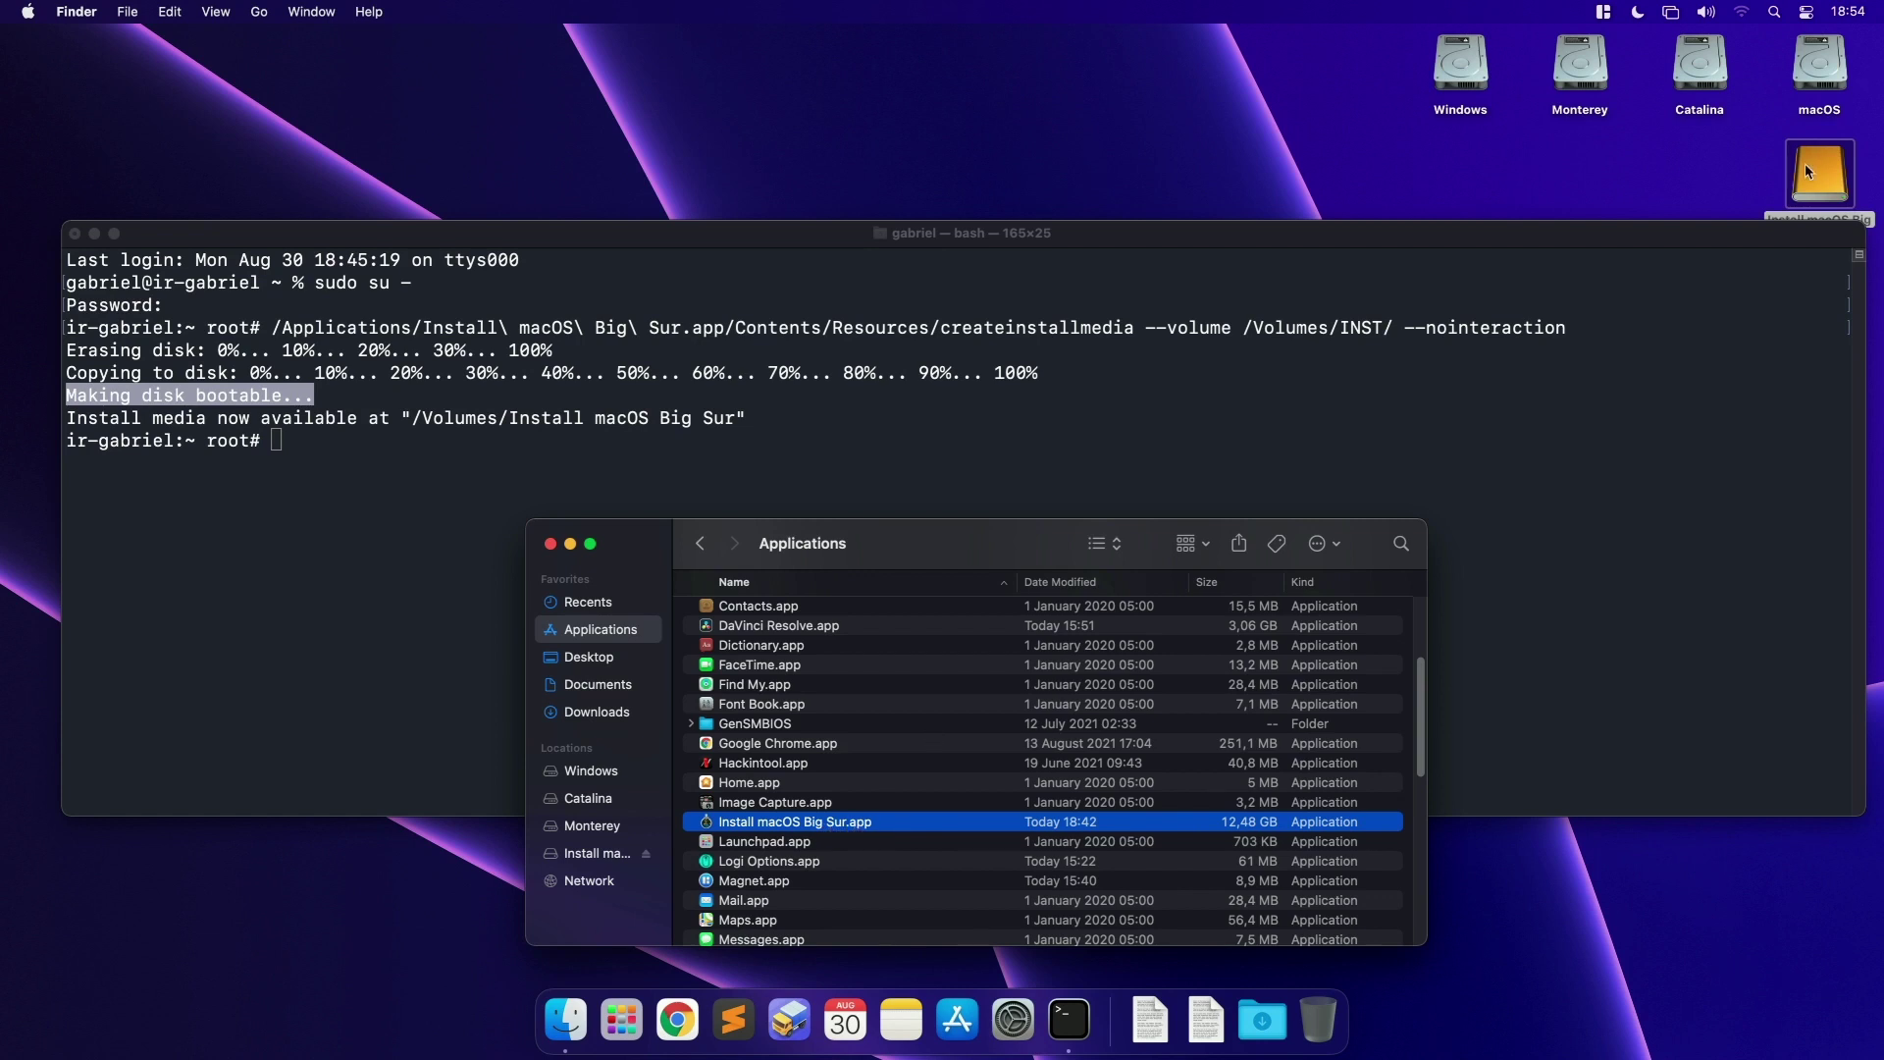
left_click(481, 383)
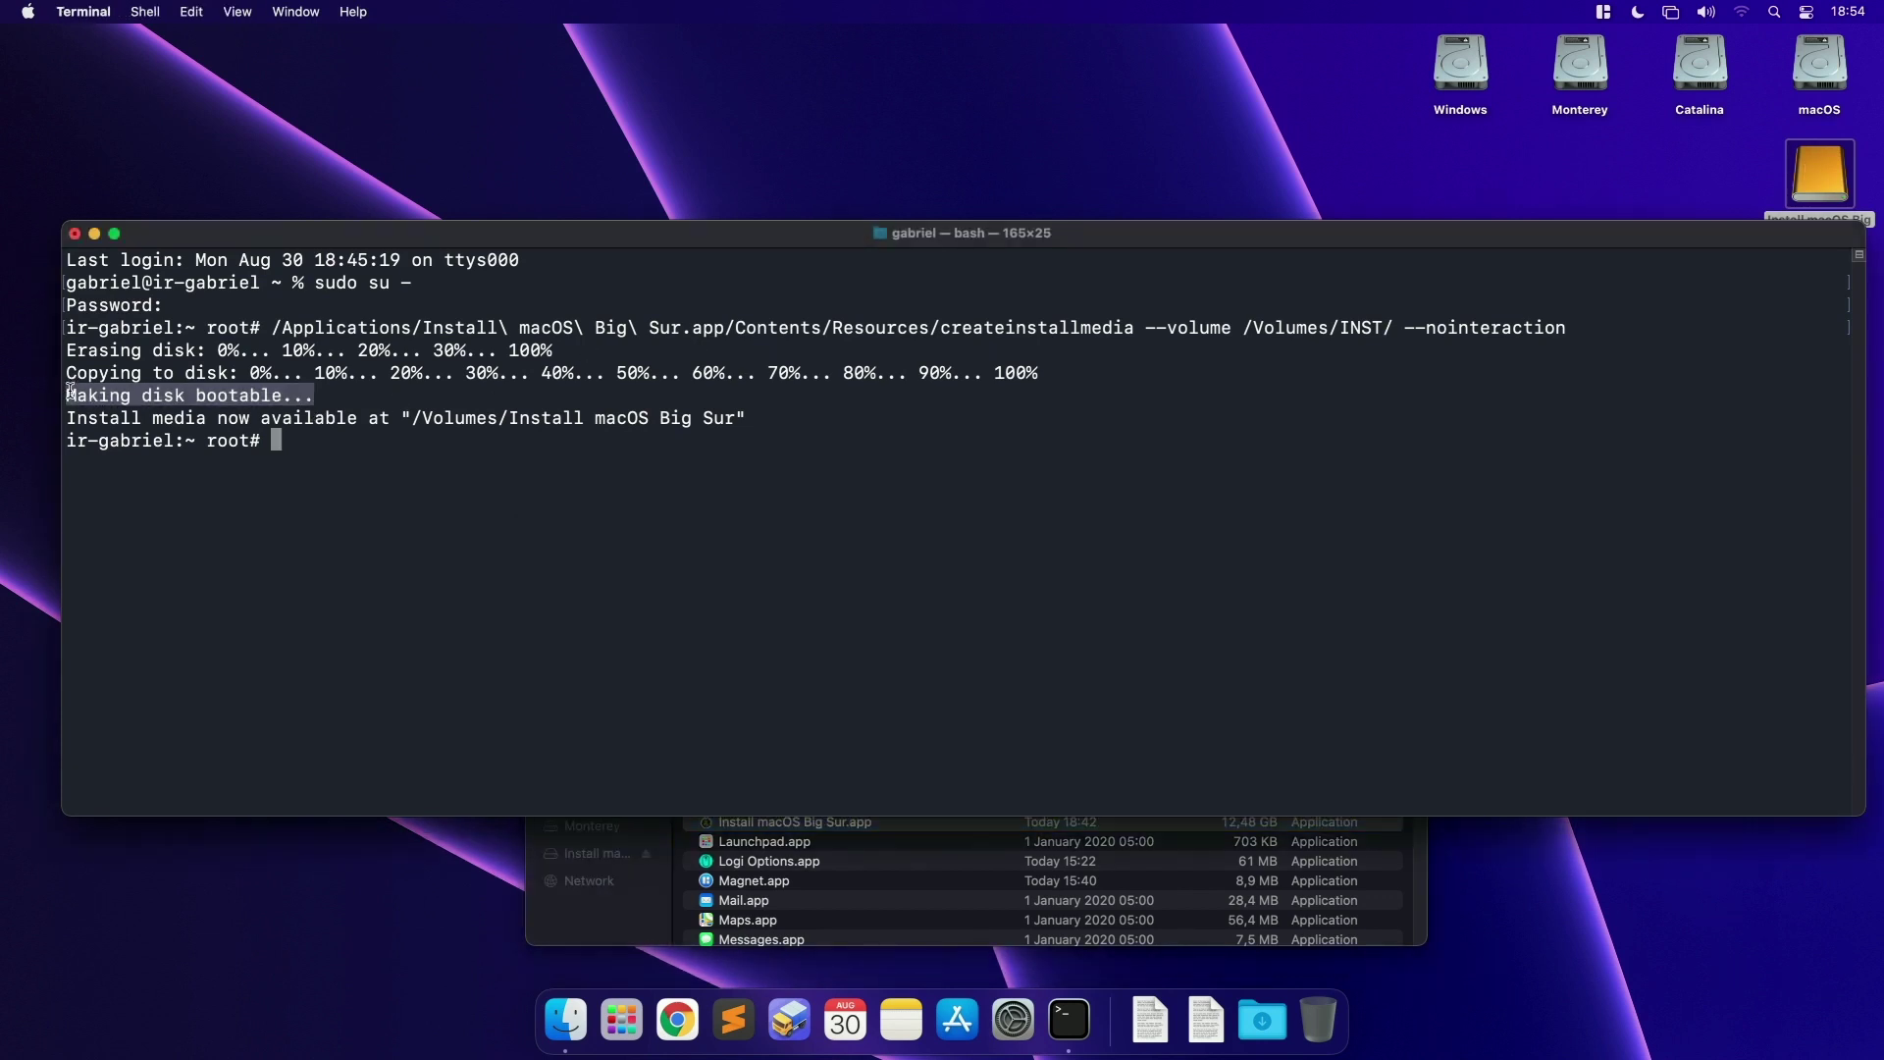
left_click_drag(68, 417, 738, 408)
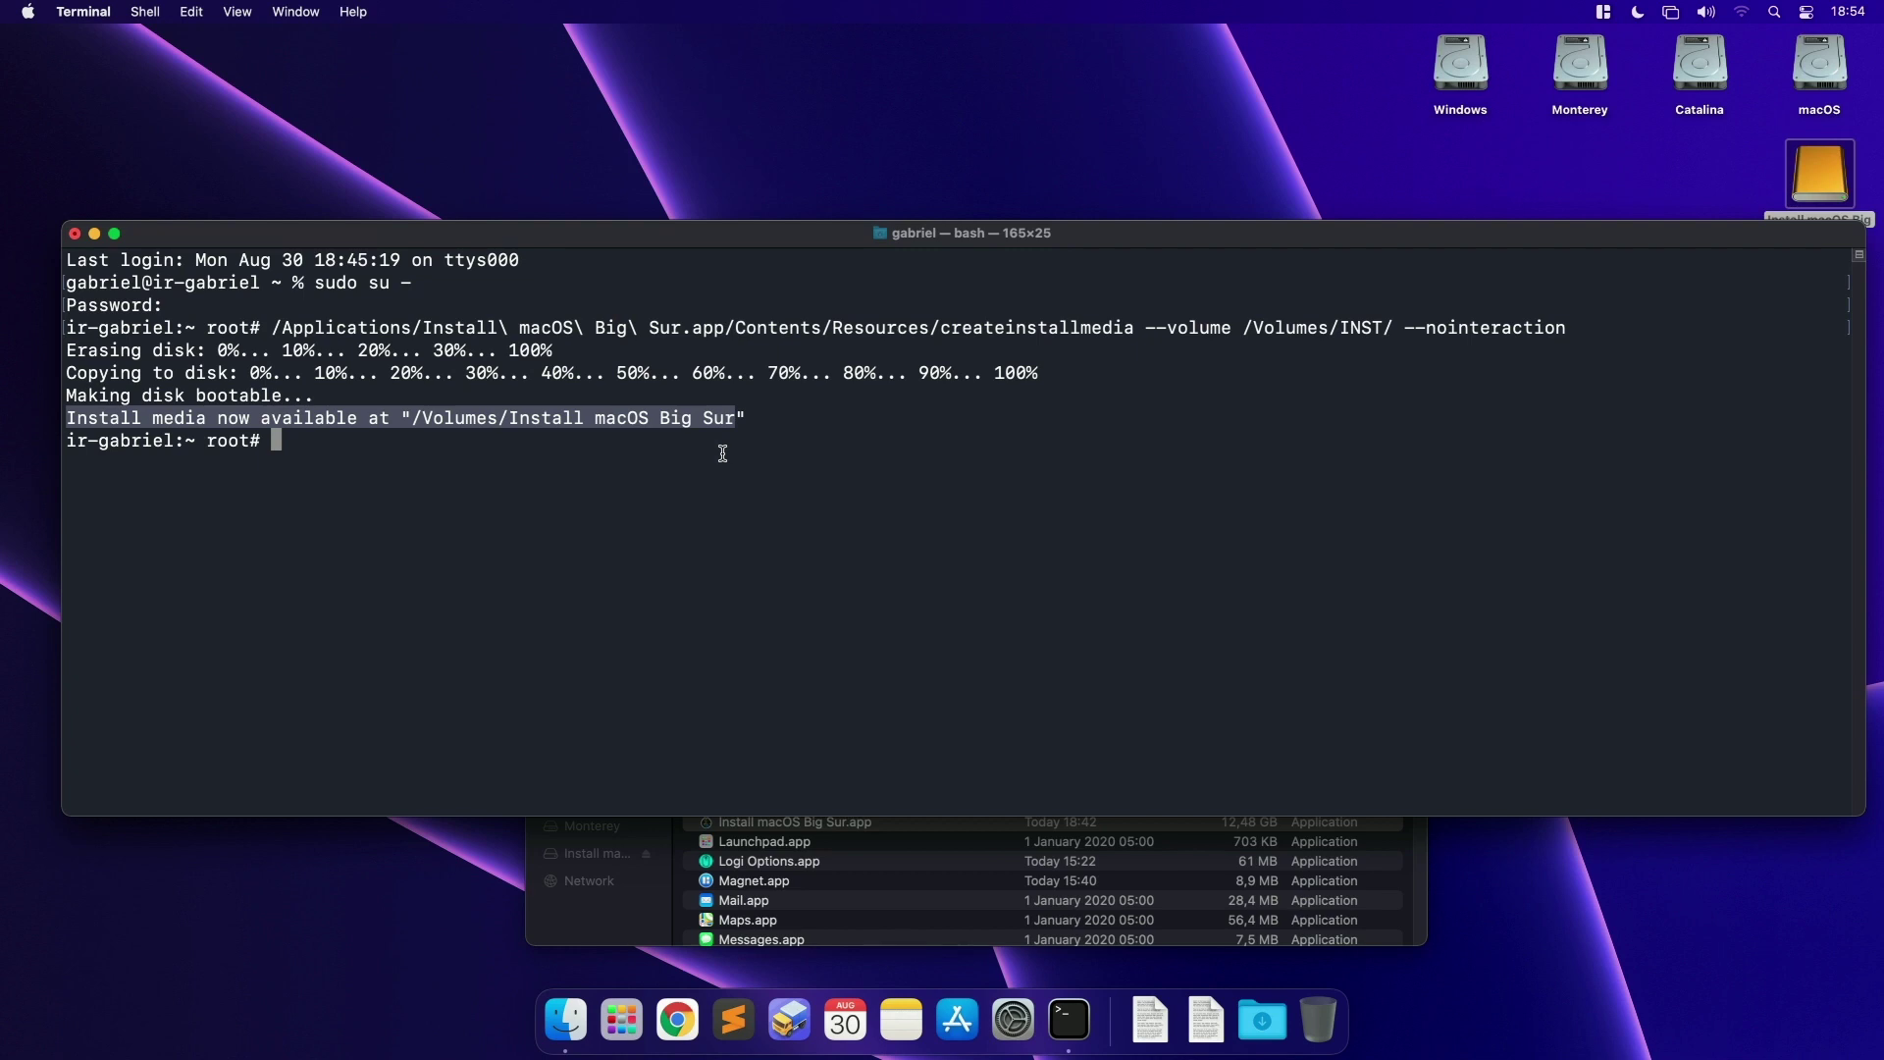
left_click(723, 453)
Step: Log out of the root shell and end the session with Ctrl+D twice
key("ctrl+d")
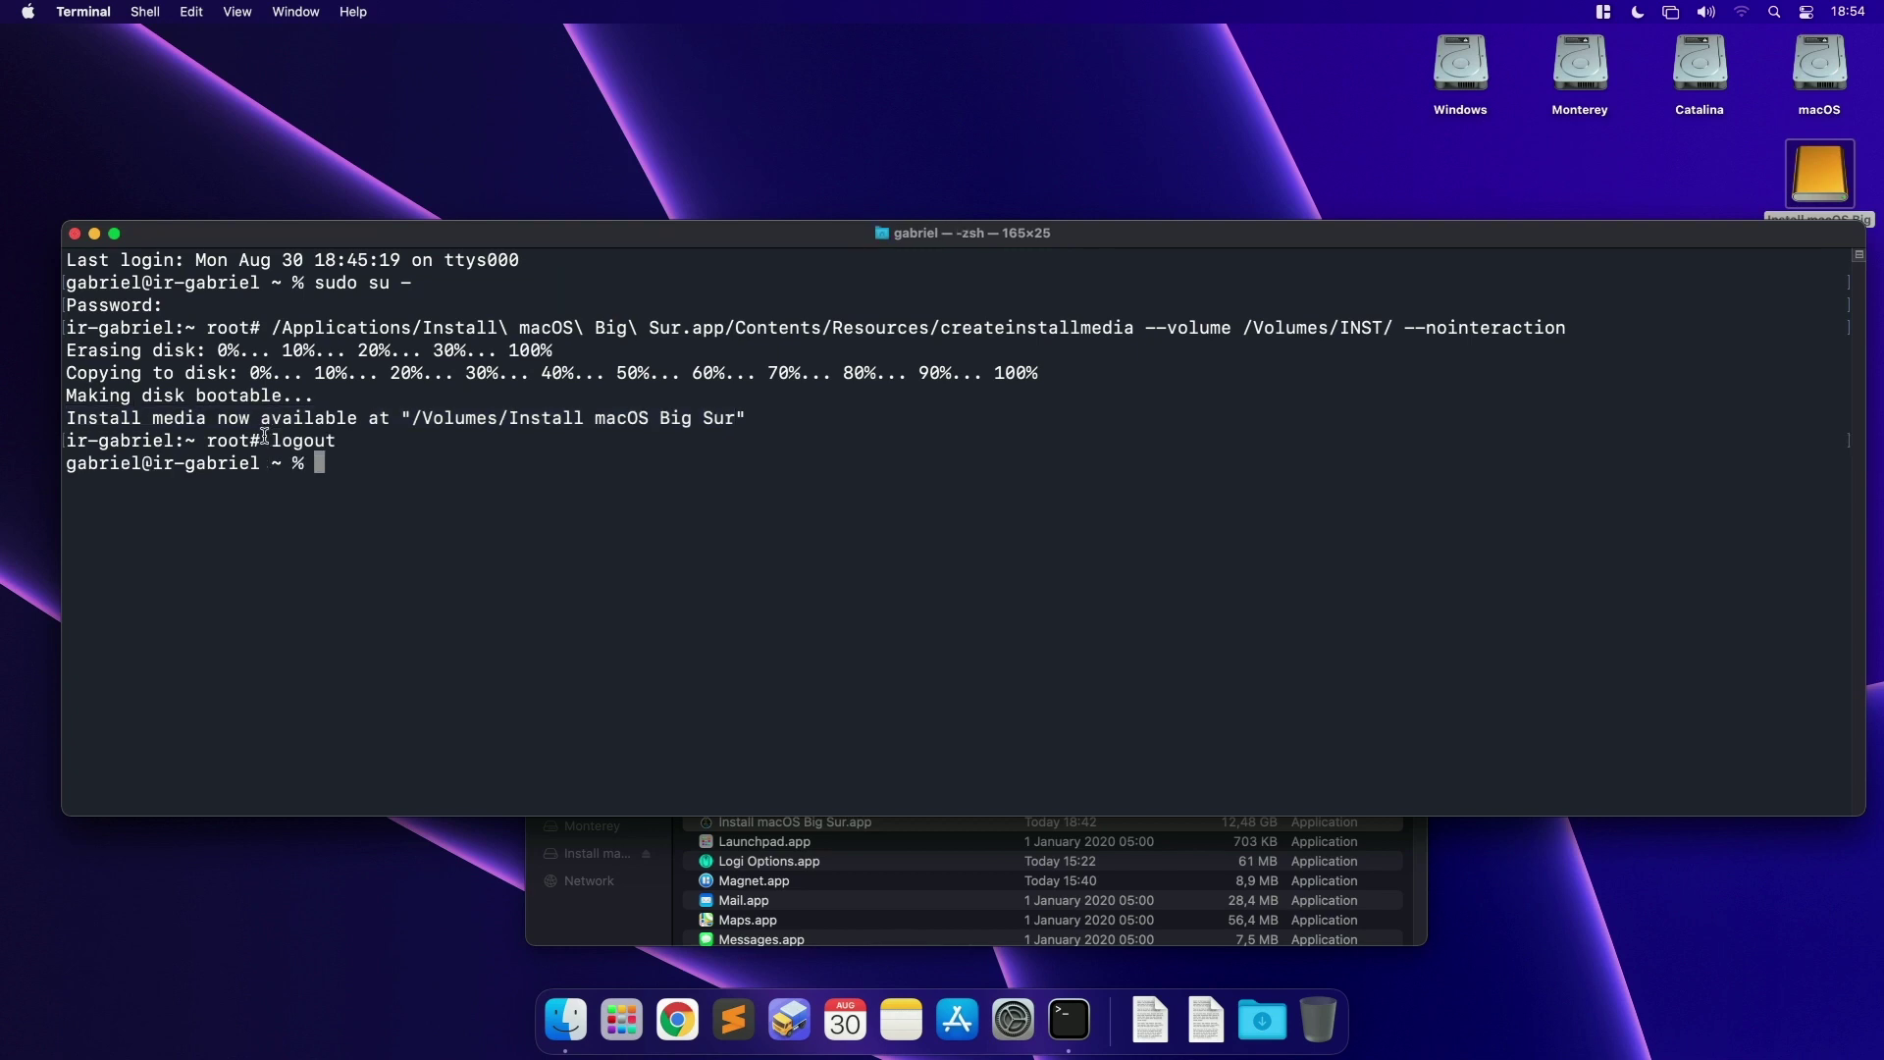
key("ctrl+d")
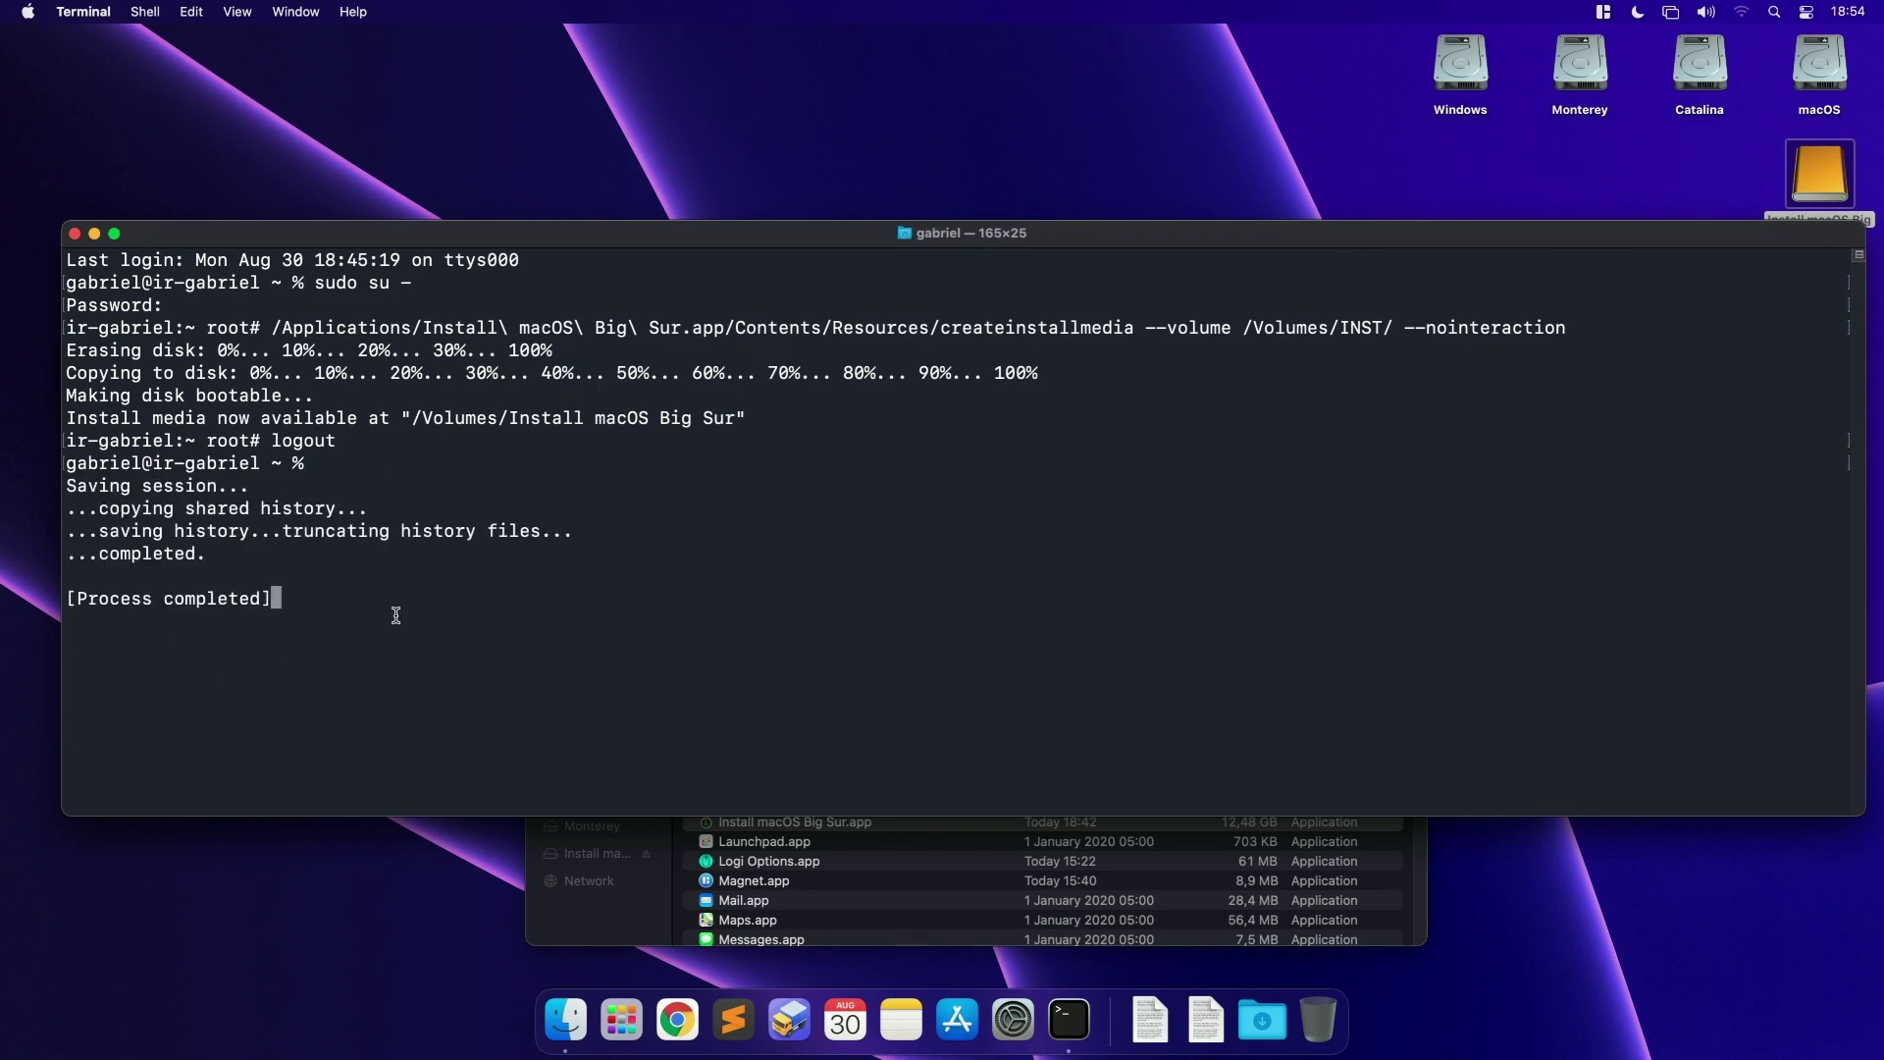
left_click(86, 14)
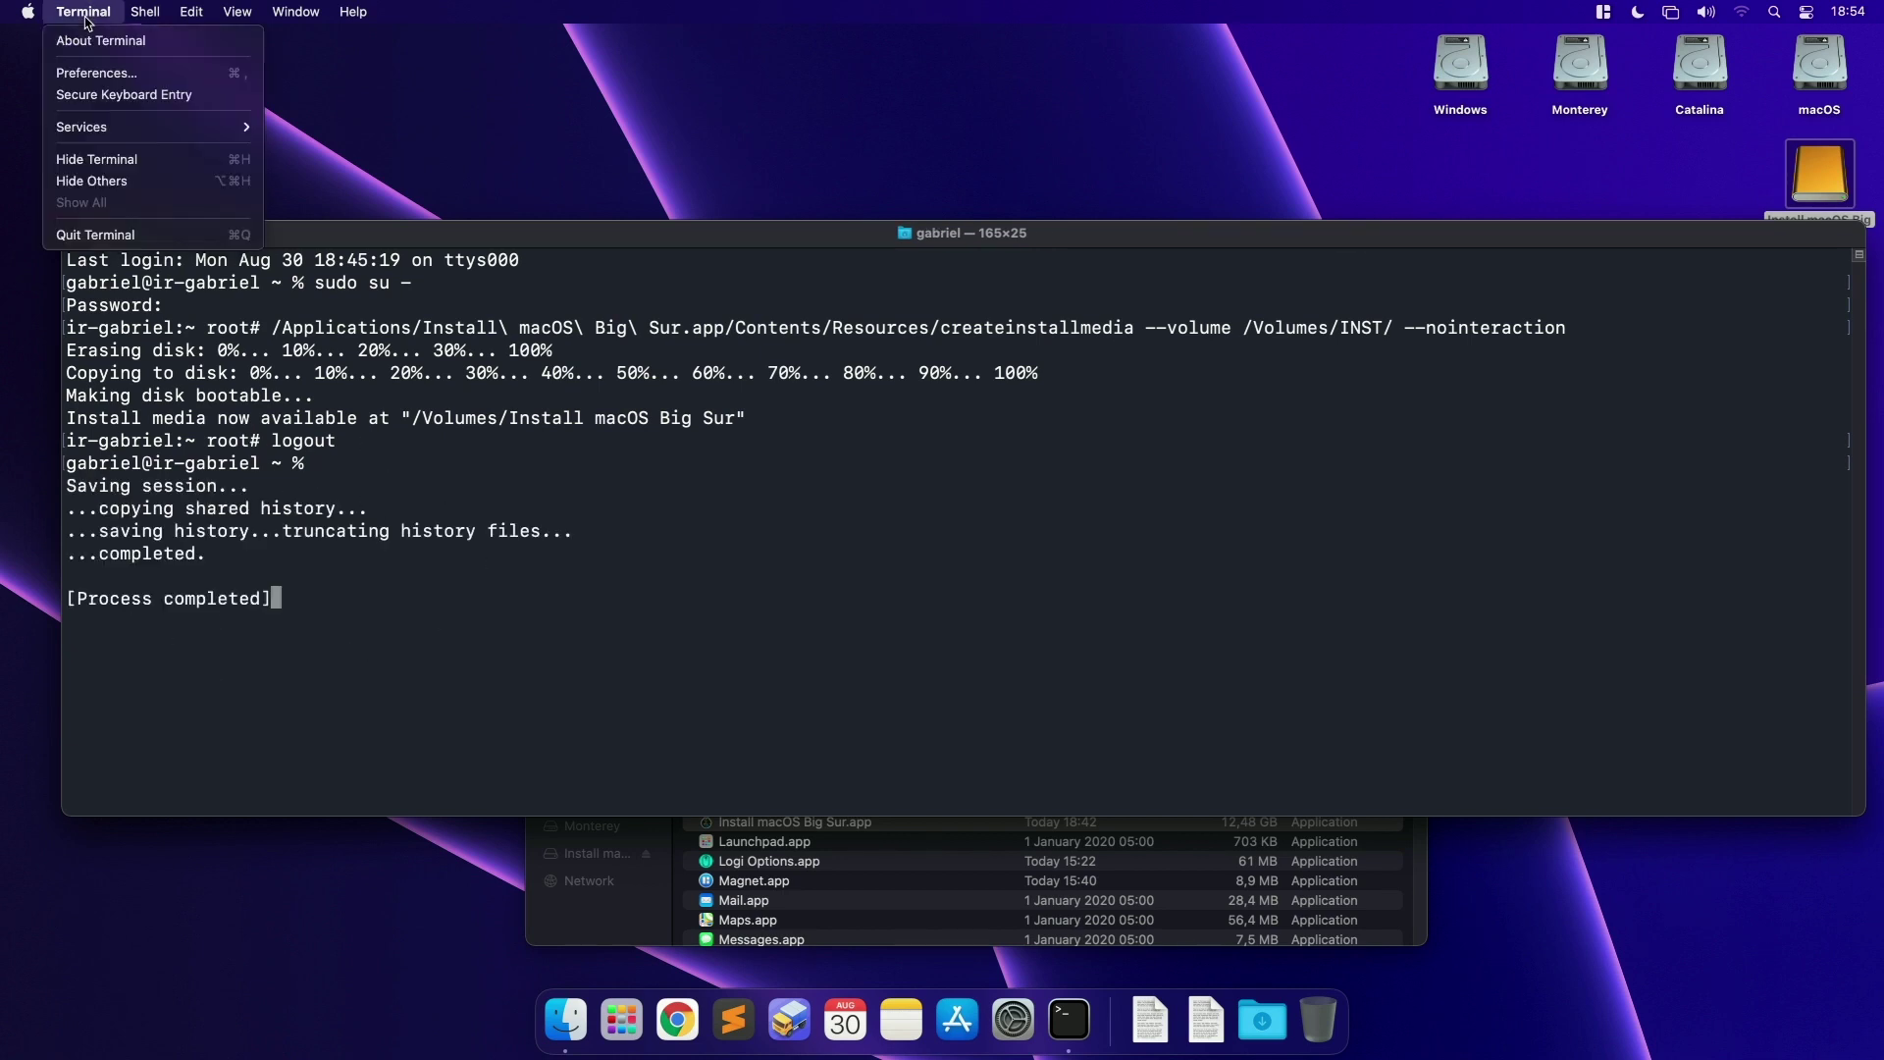
Step: Quit Terminal and rename the Install macOS Big Sur drive to '11.5.2 - Big Sur'
left_click(88, 234)
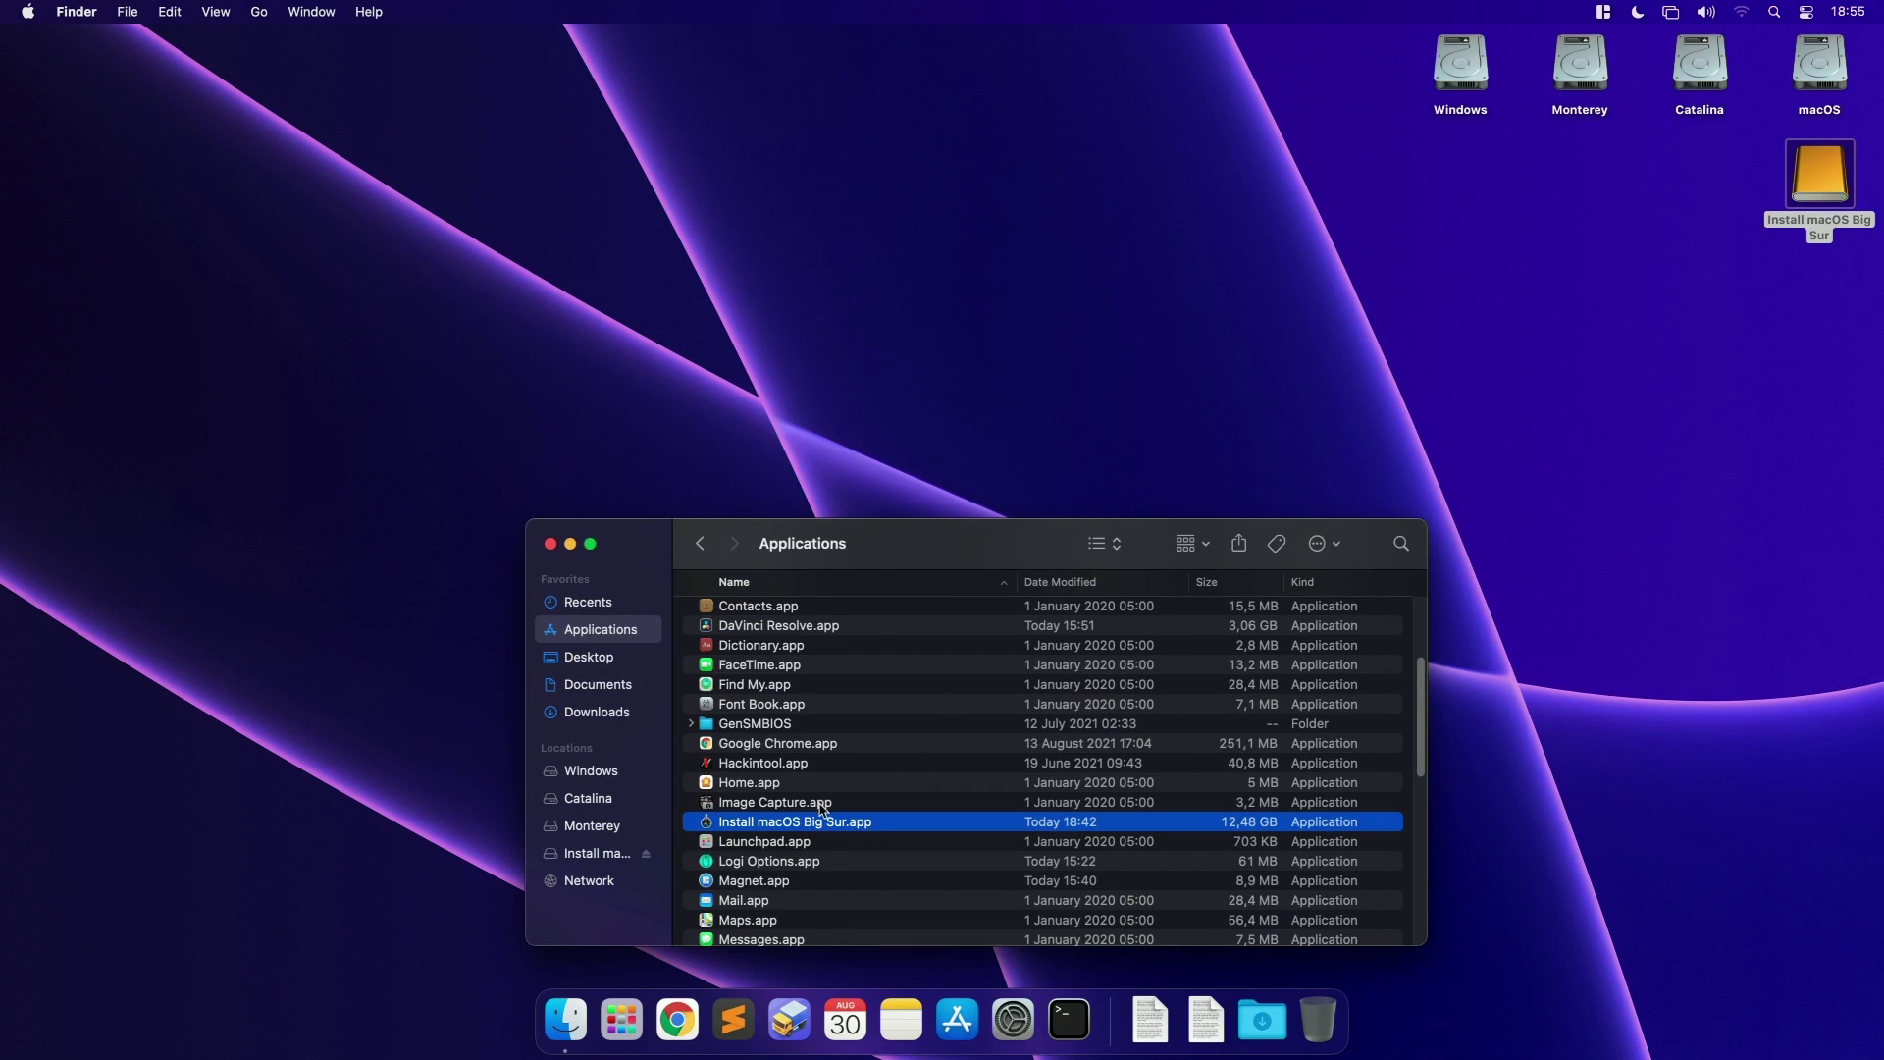
left_click(1797, 238)
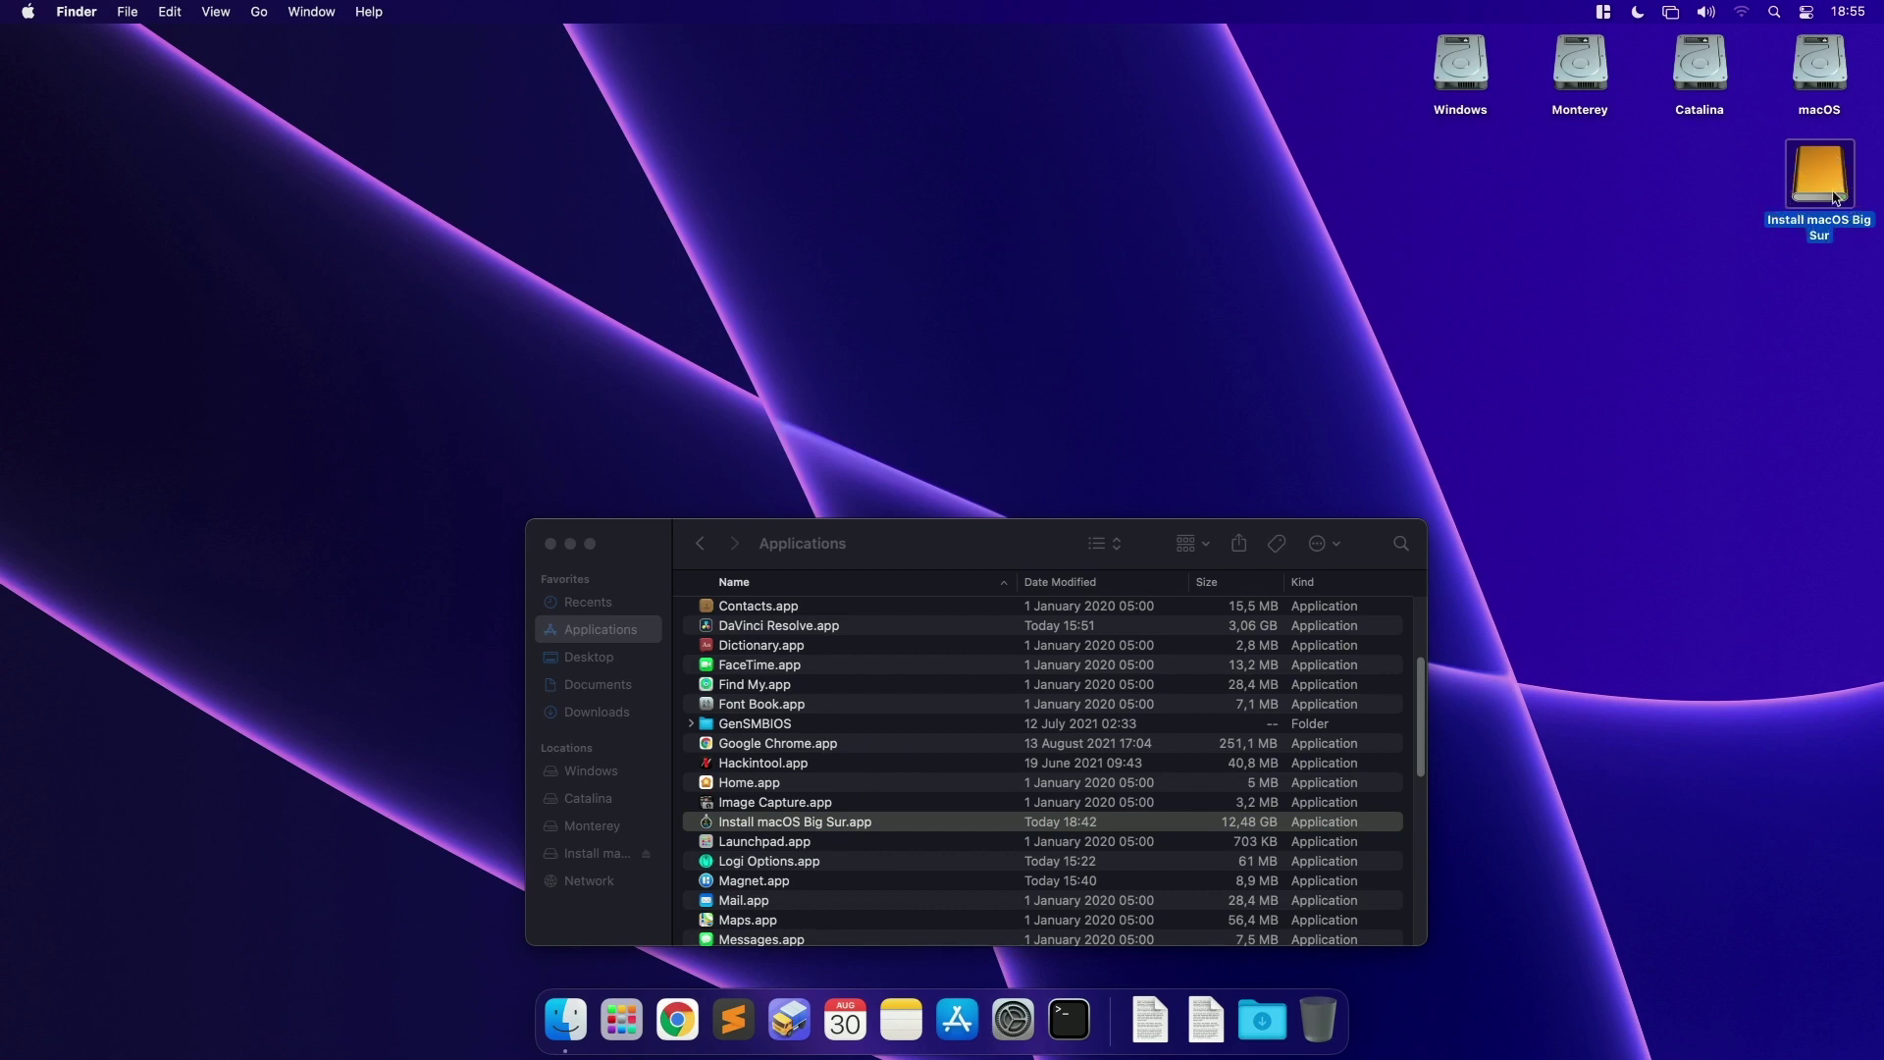
left_click(1725, 188)
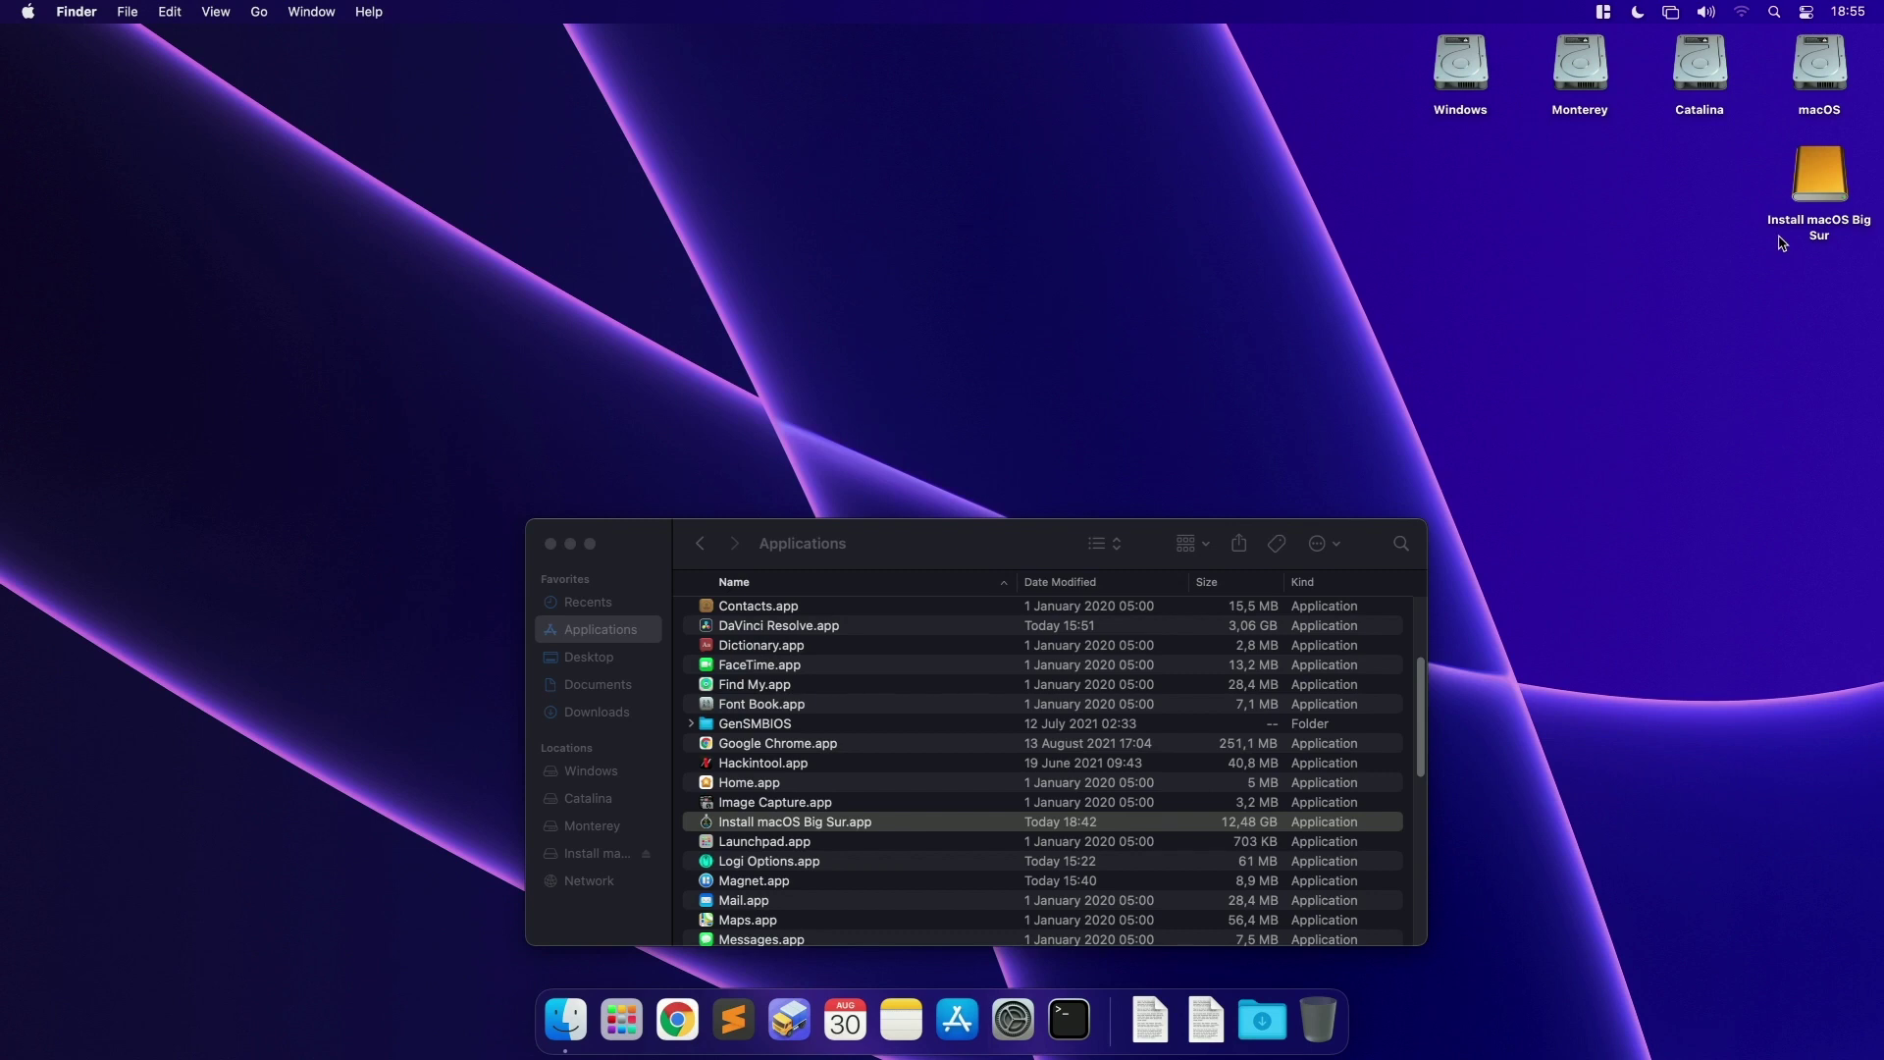
left_click(1819, 204)
key("Return")
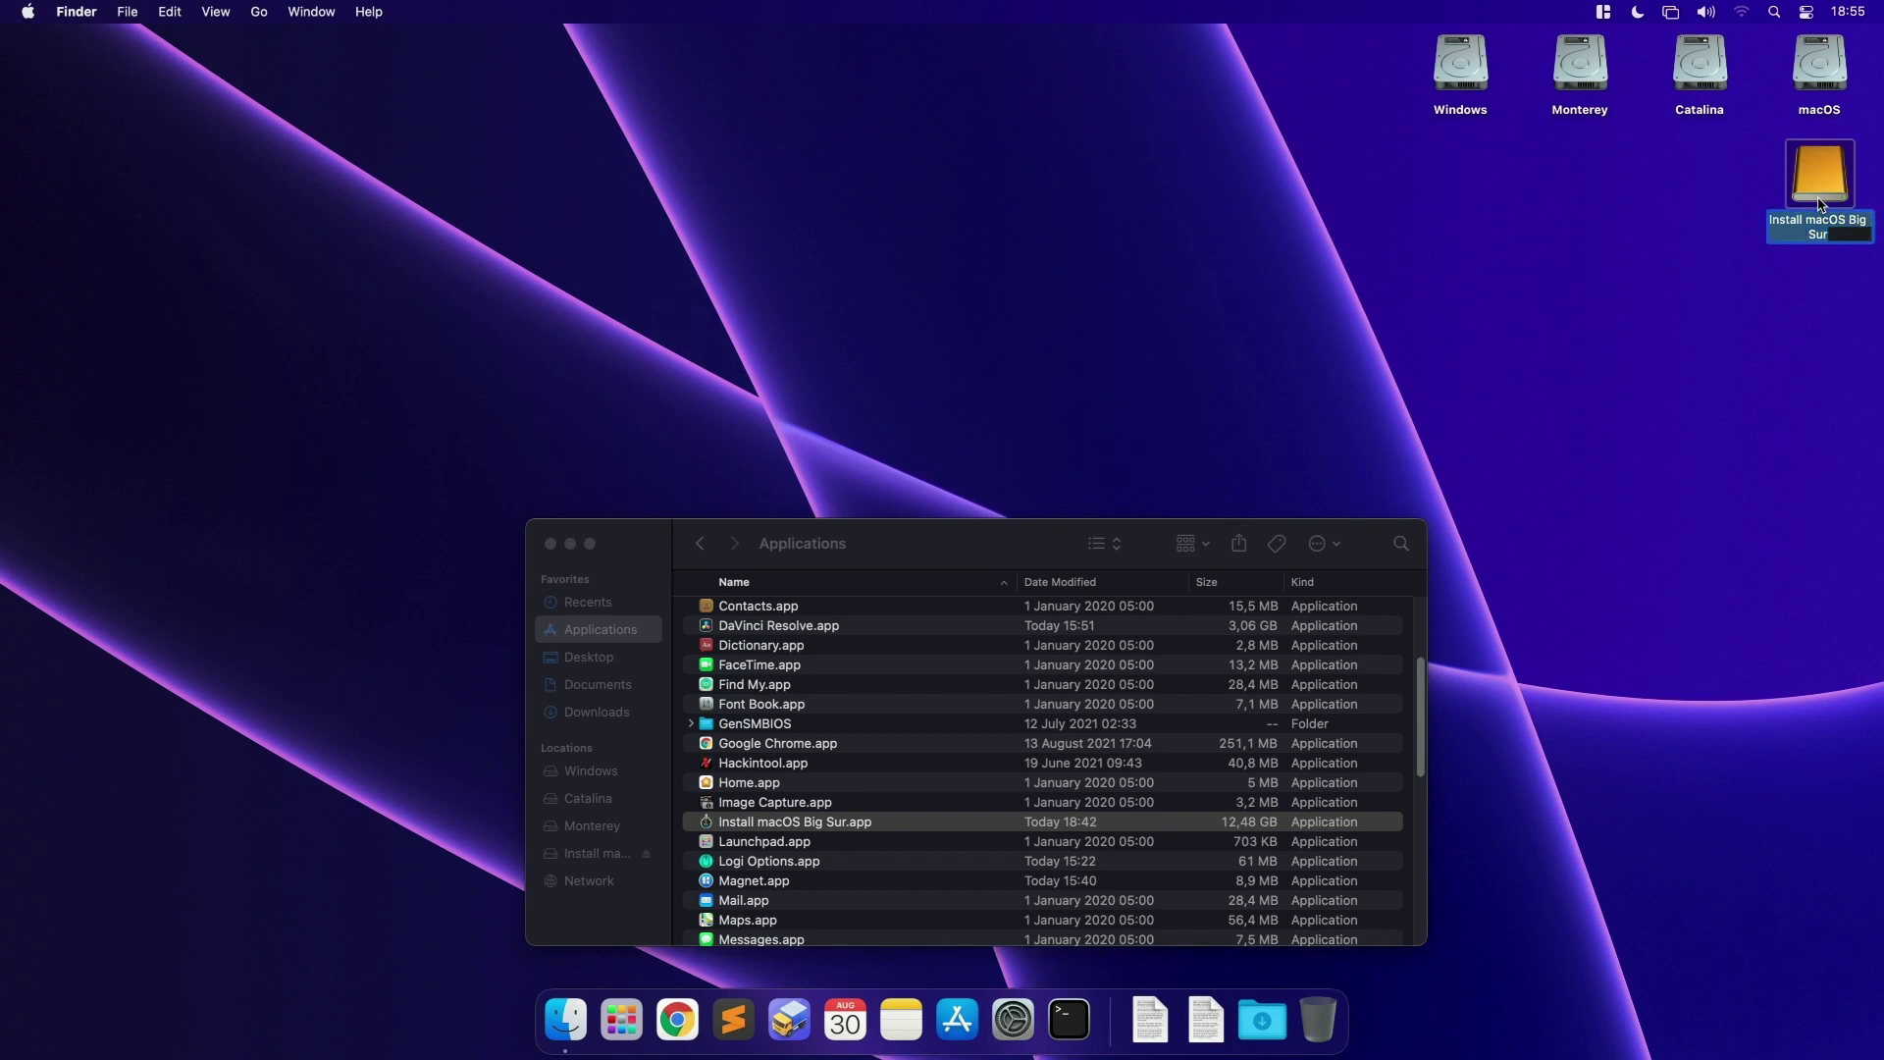
type("11.5.2")
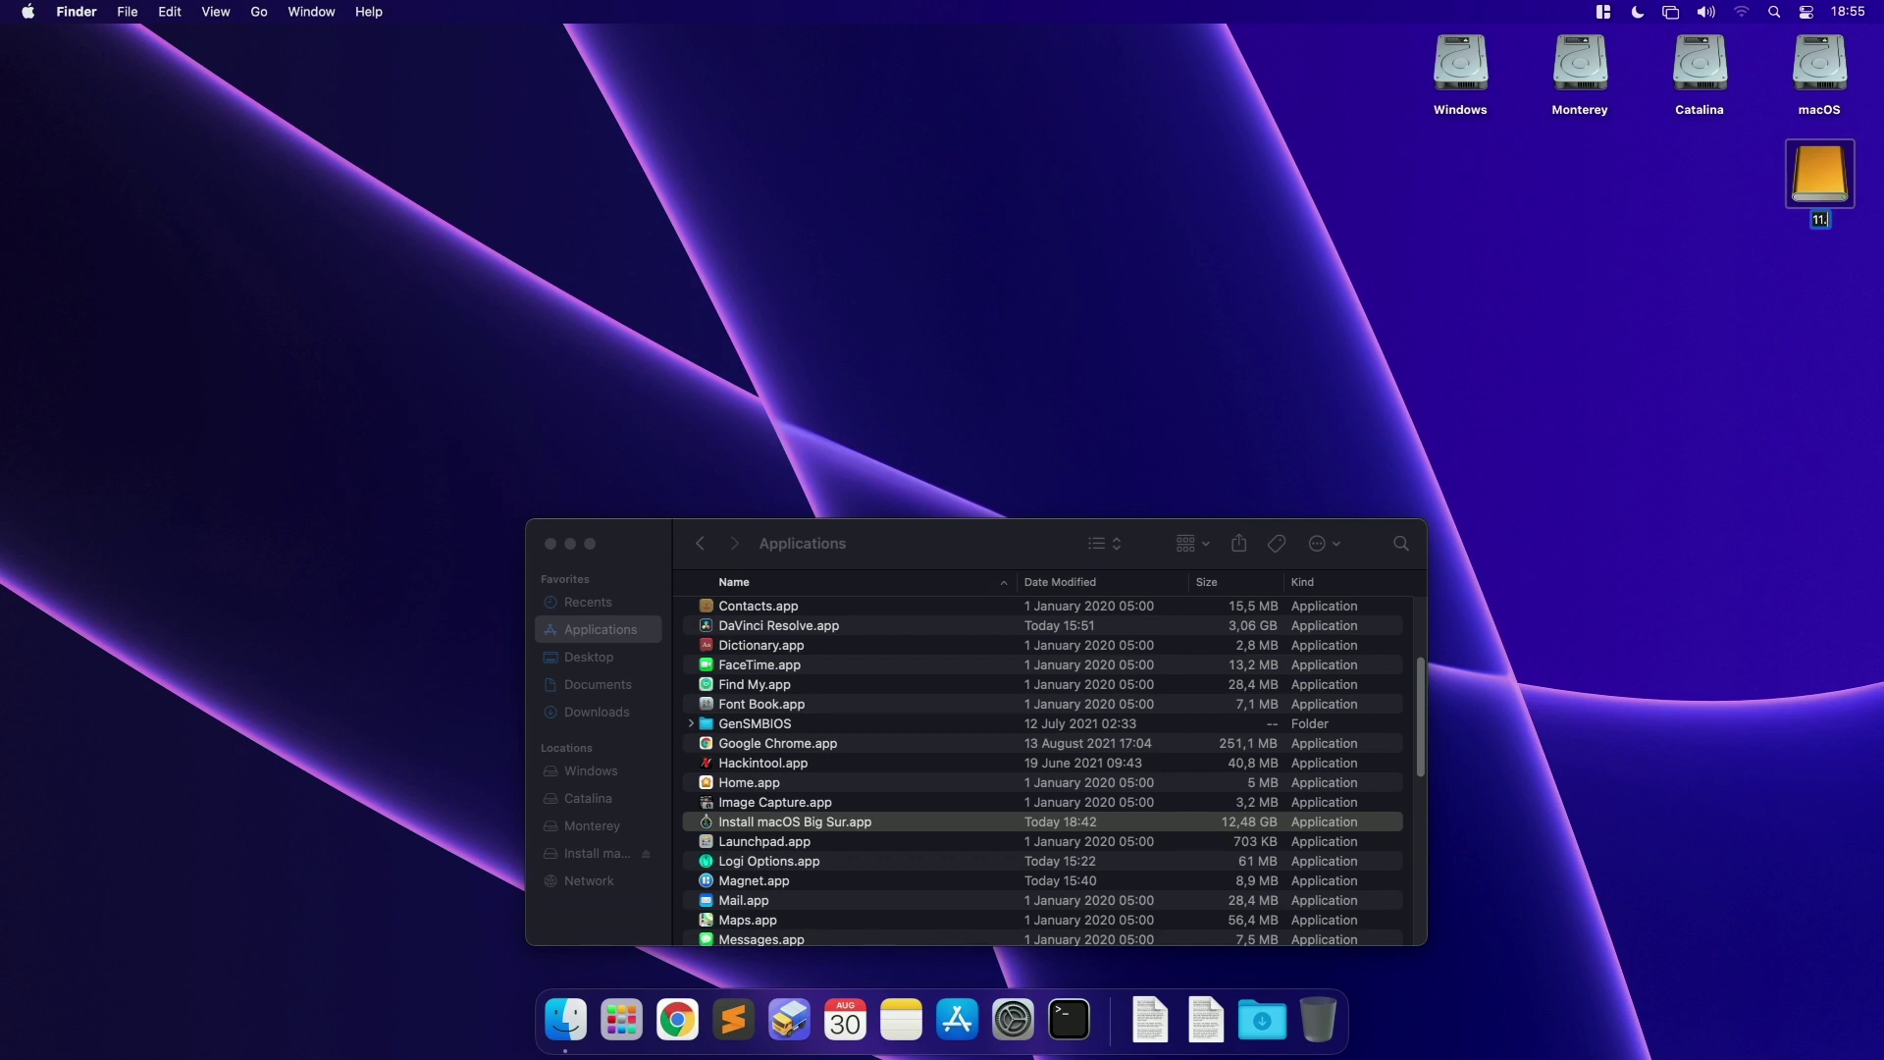
type("ig Sur")
key("Return")
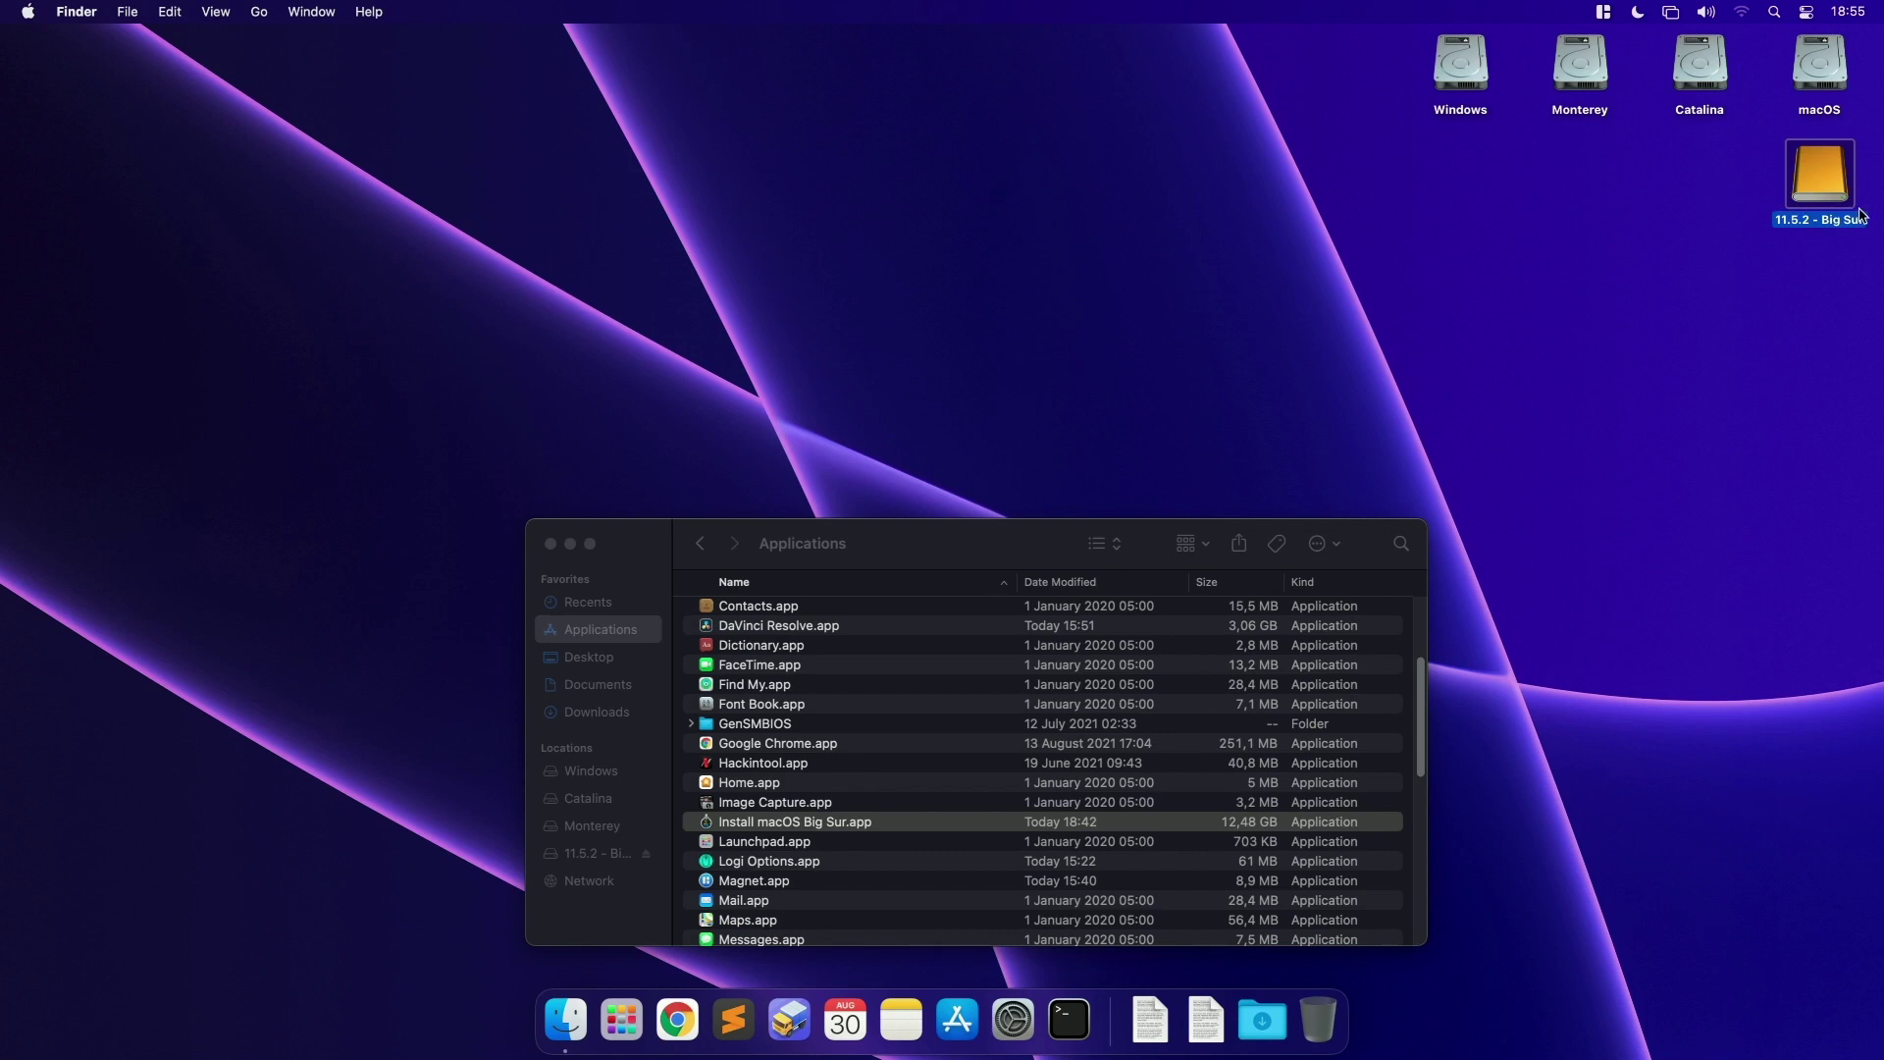
left_click(826, 825)
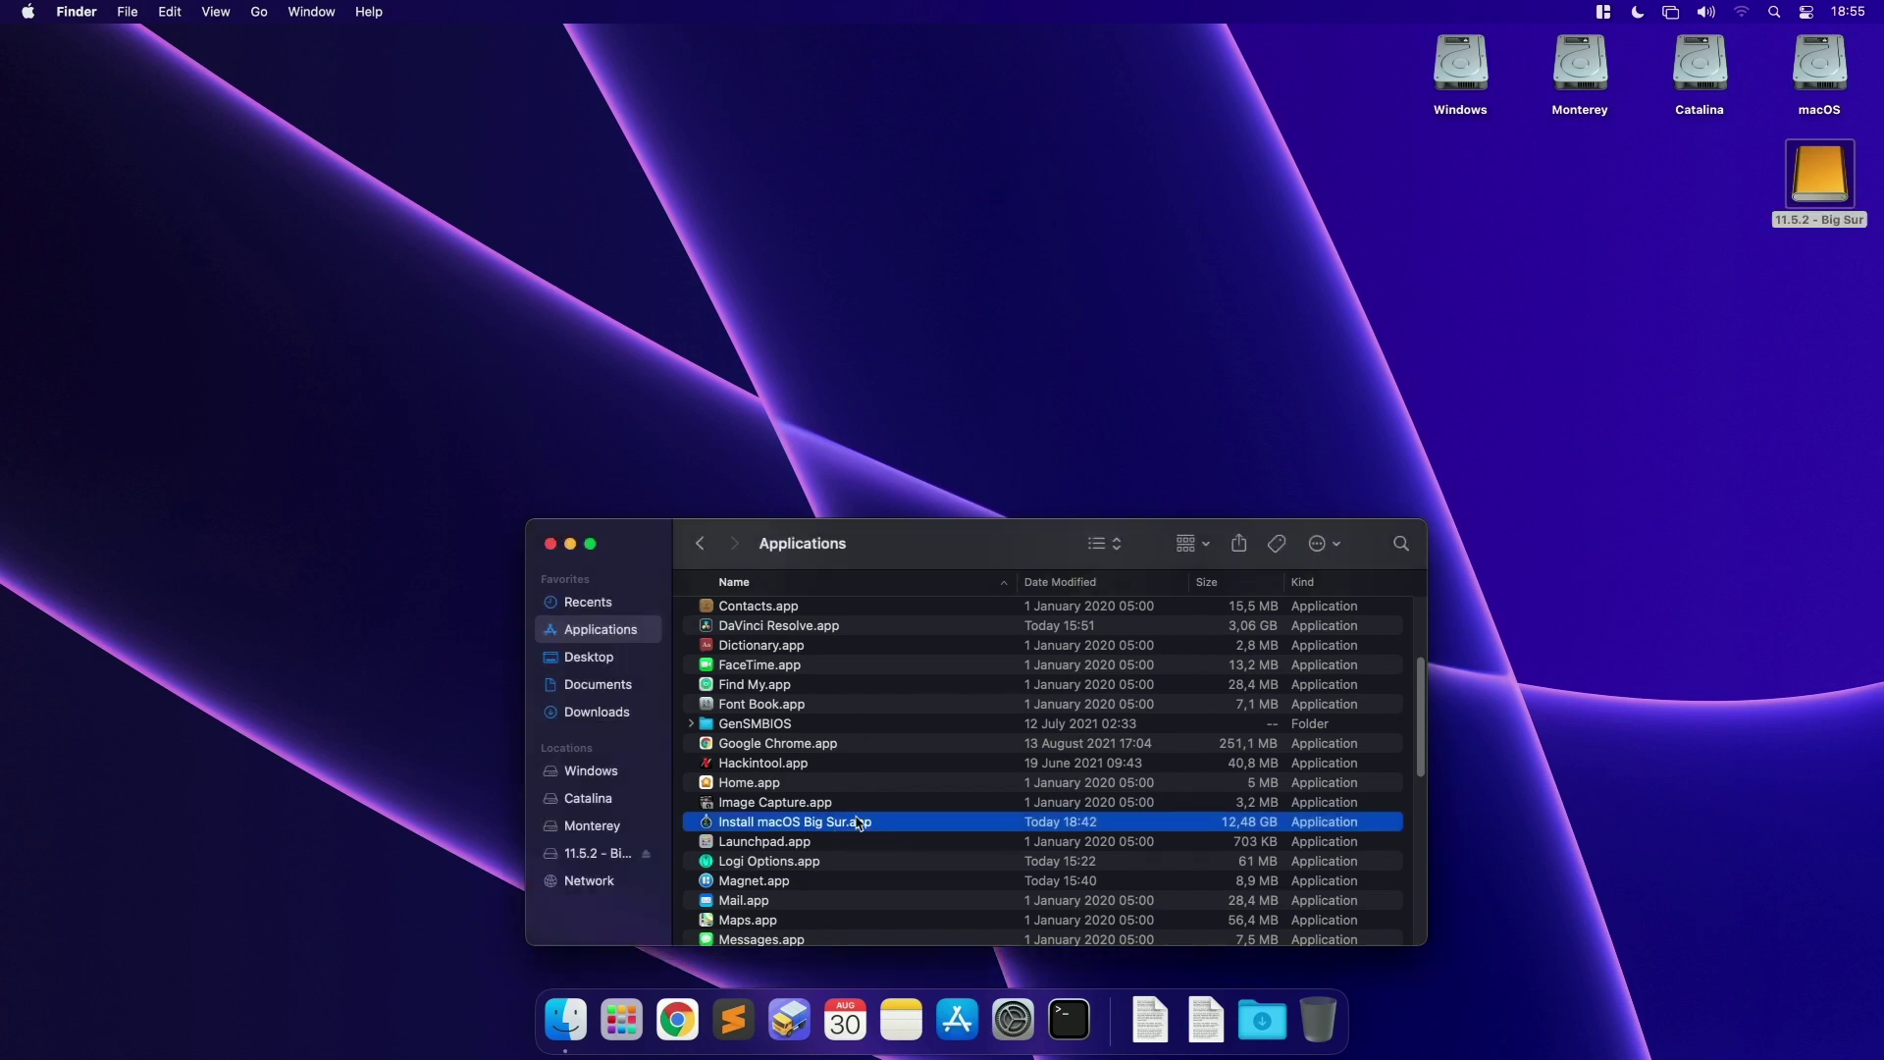
Step: Move Install macOS Big Sur.app to the Trash, authorising with the account password
left_click(622, 1021)
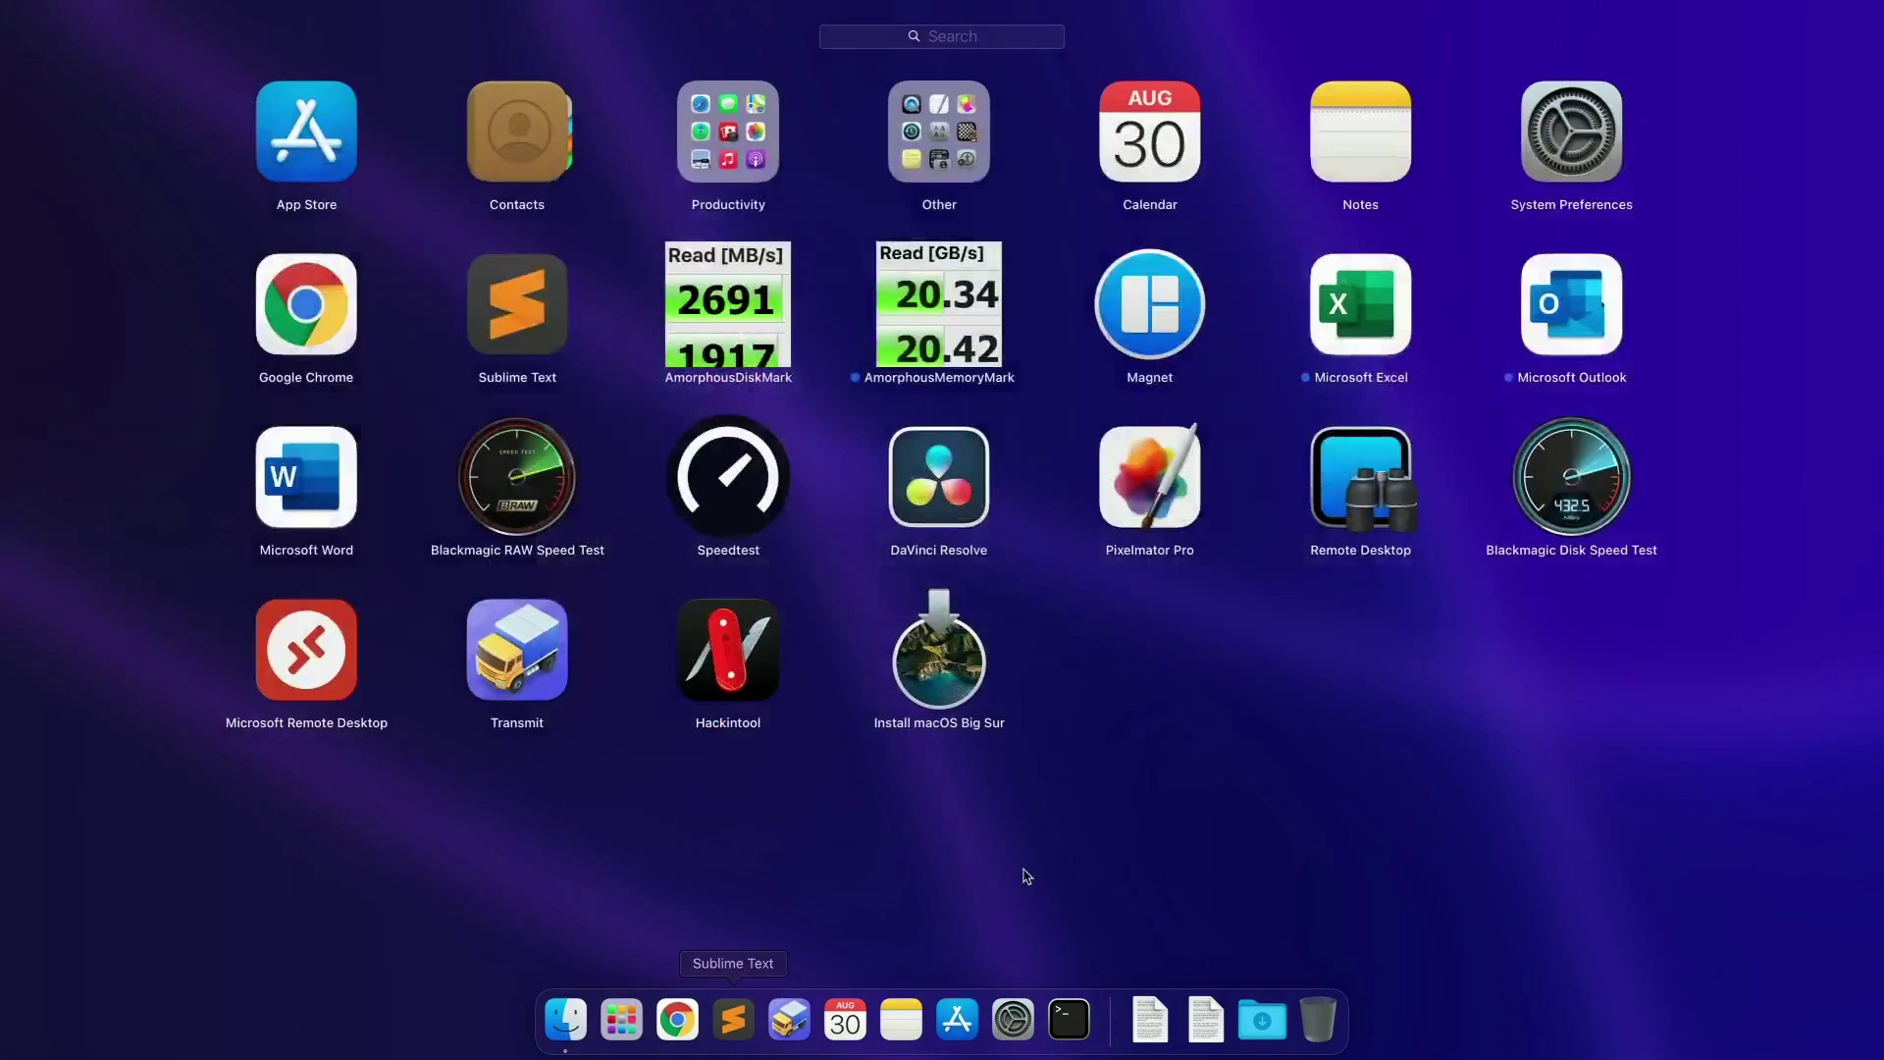
left_click(804, 803)
key("super+BackSpace")
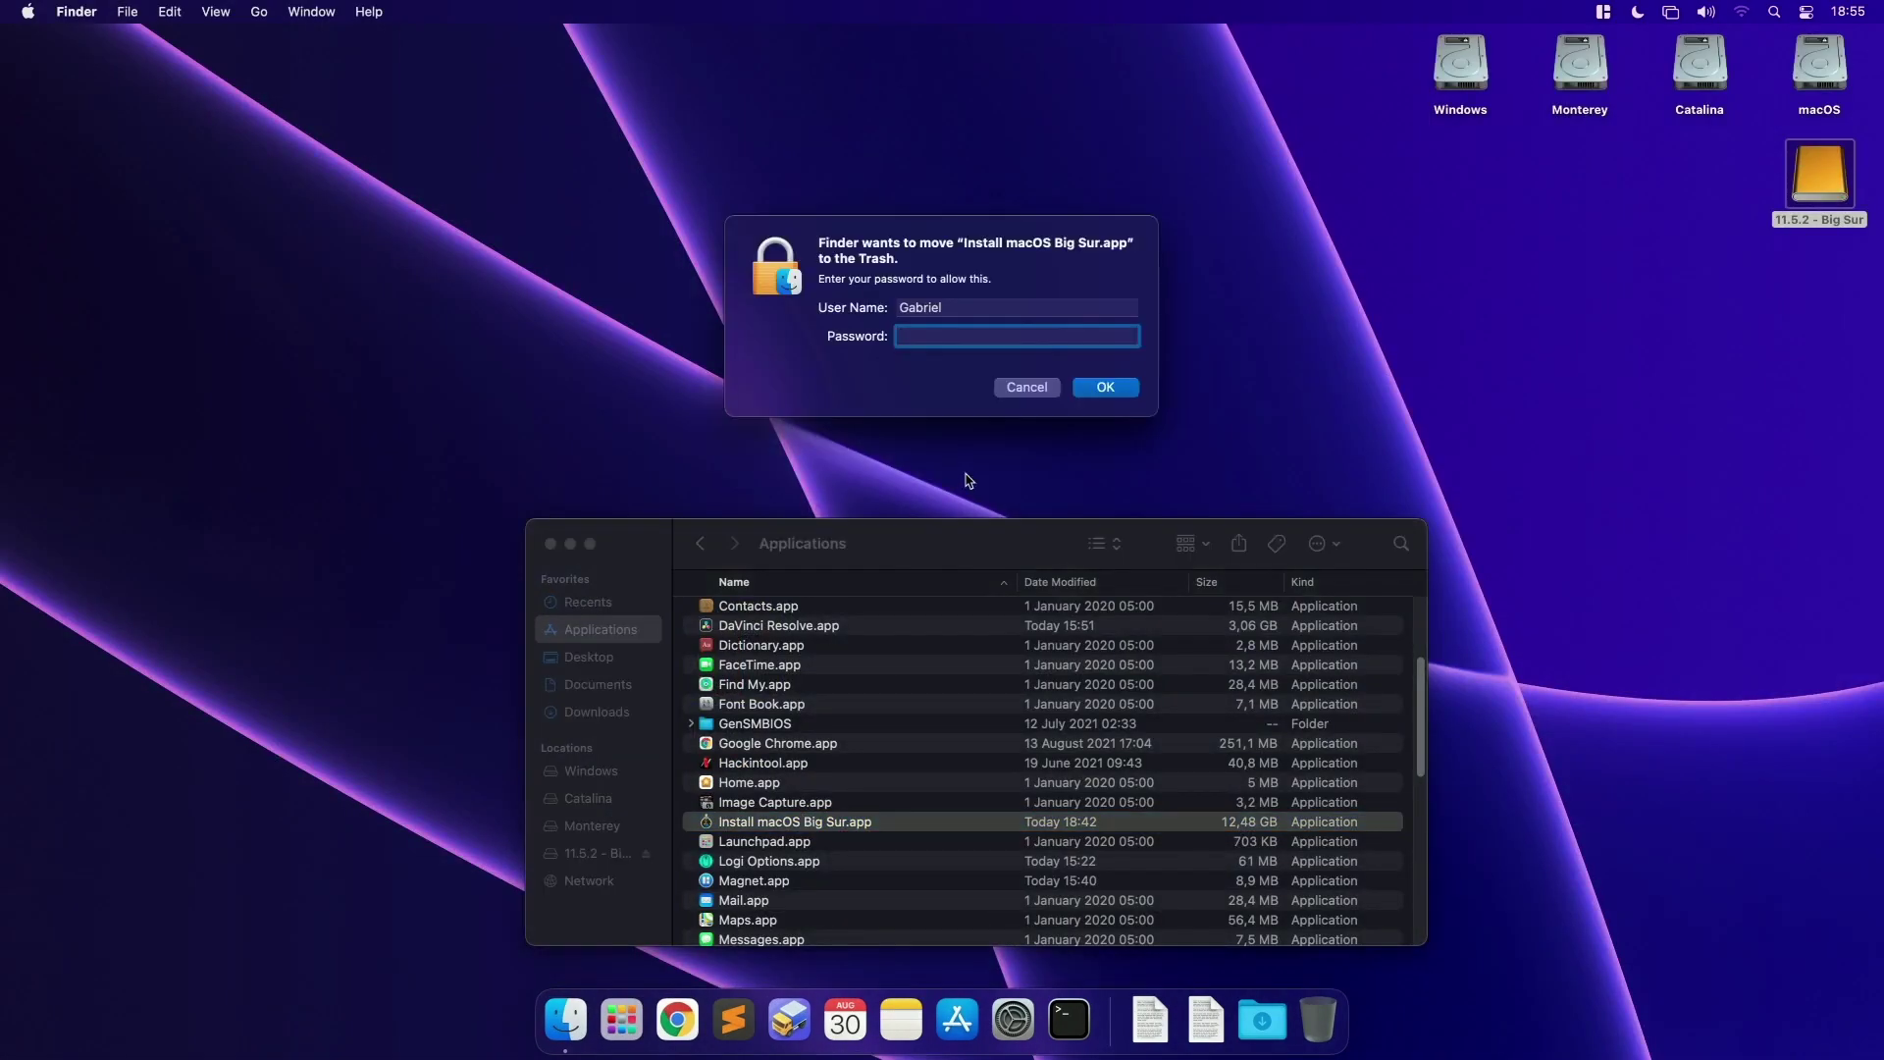
type("••")
key("Return")
Step: Check the Trash, close the Finder windows, and place the 11.5.2 - Big Sur disk below Catalina
left_click(1318, 1020)
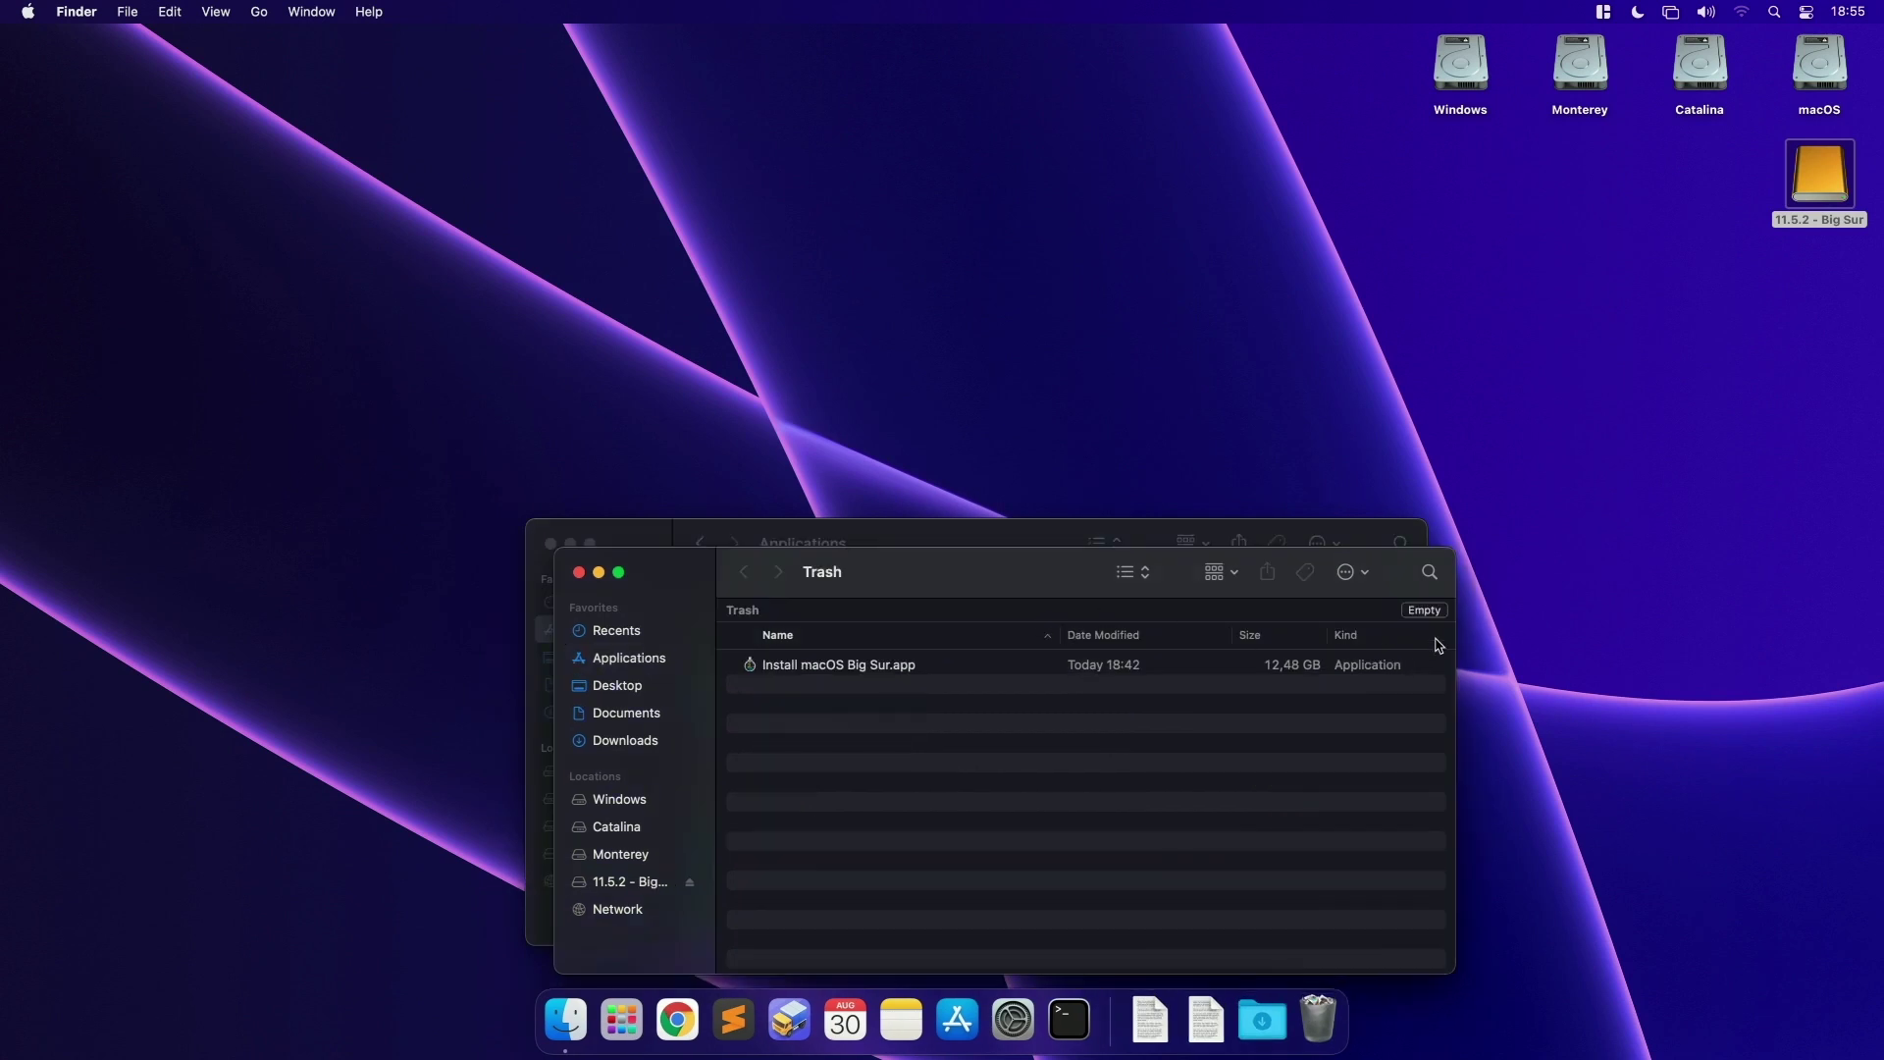
key("super+w")
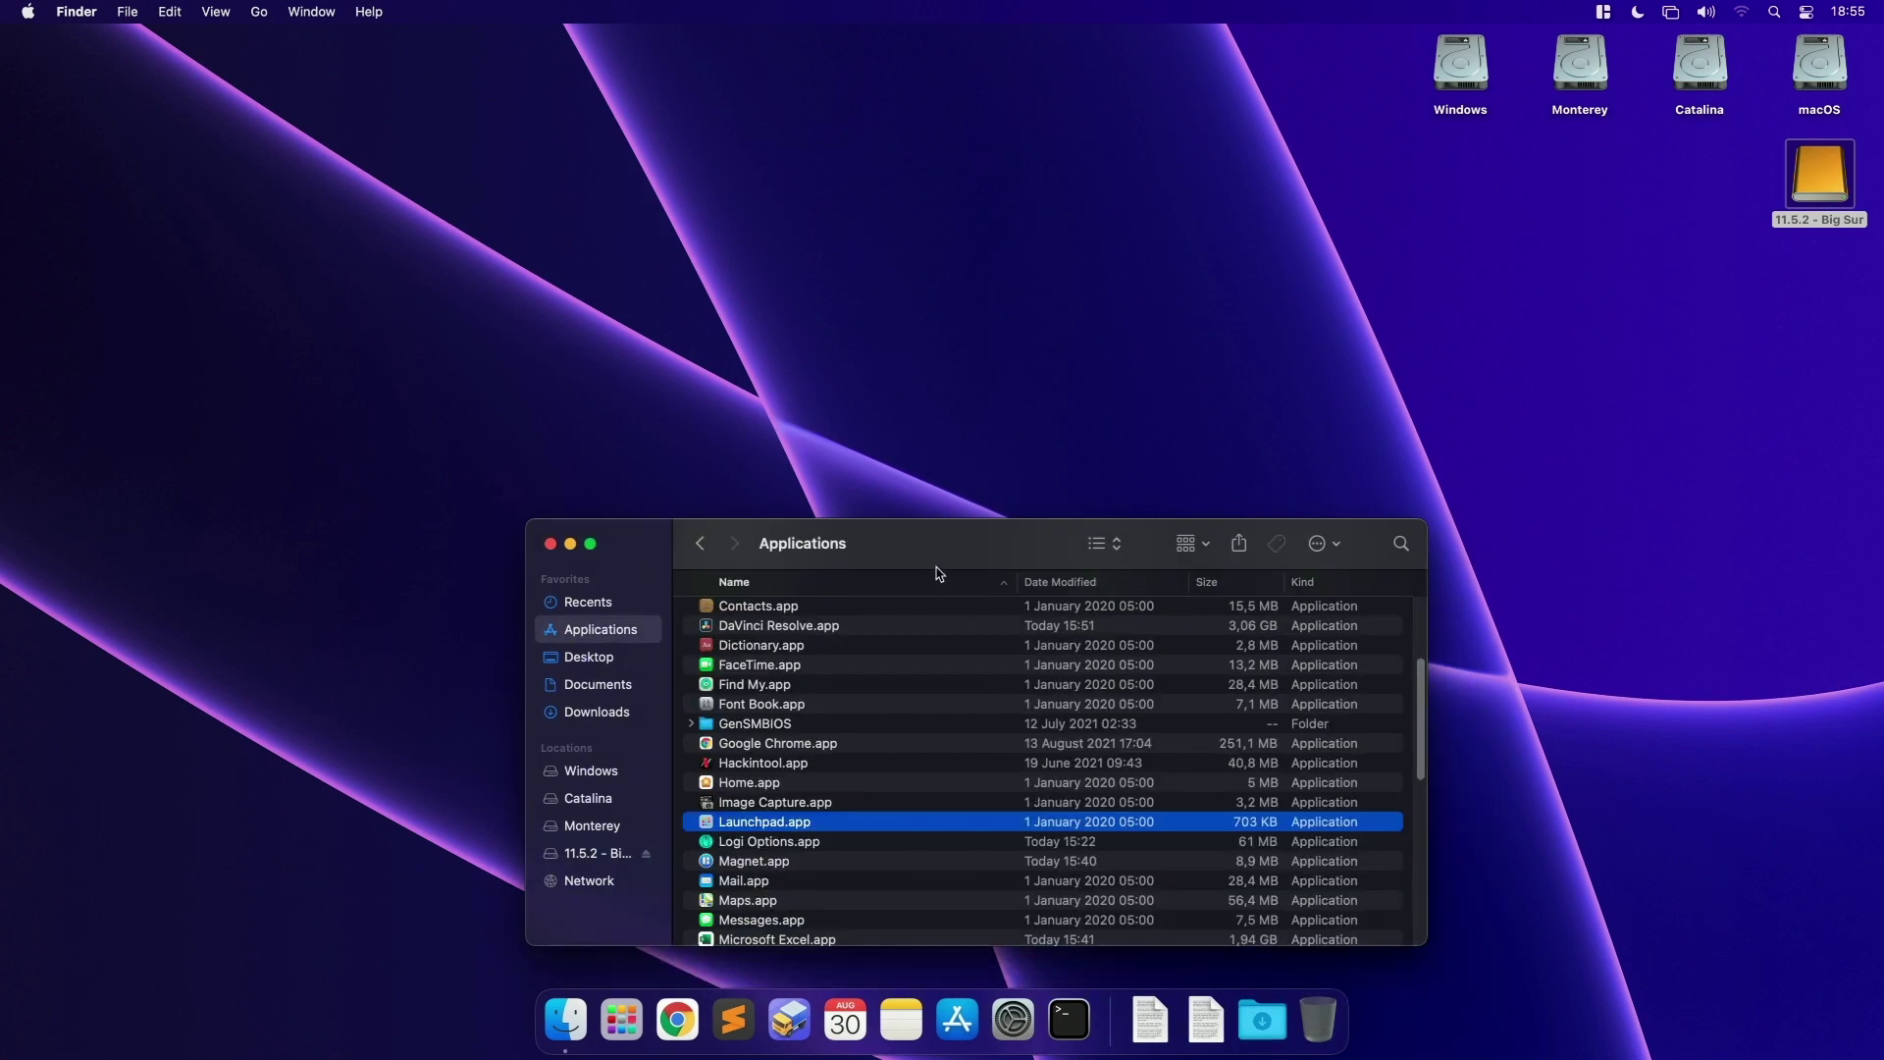
key("ctrl+alt+c")
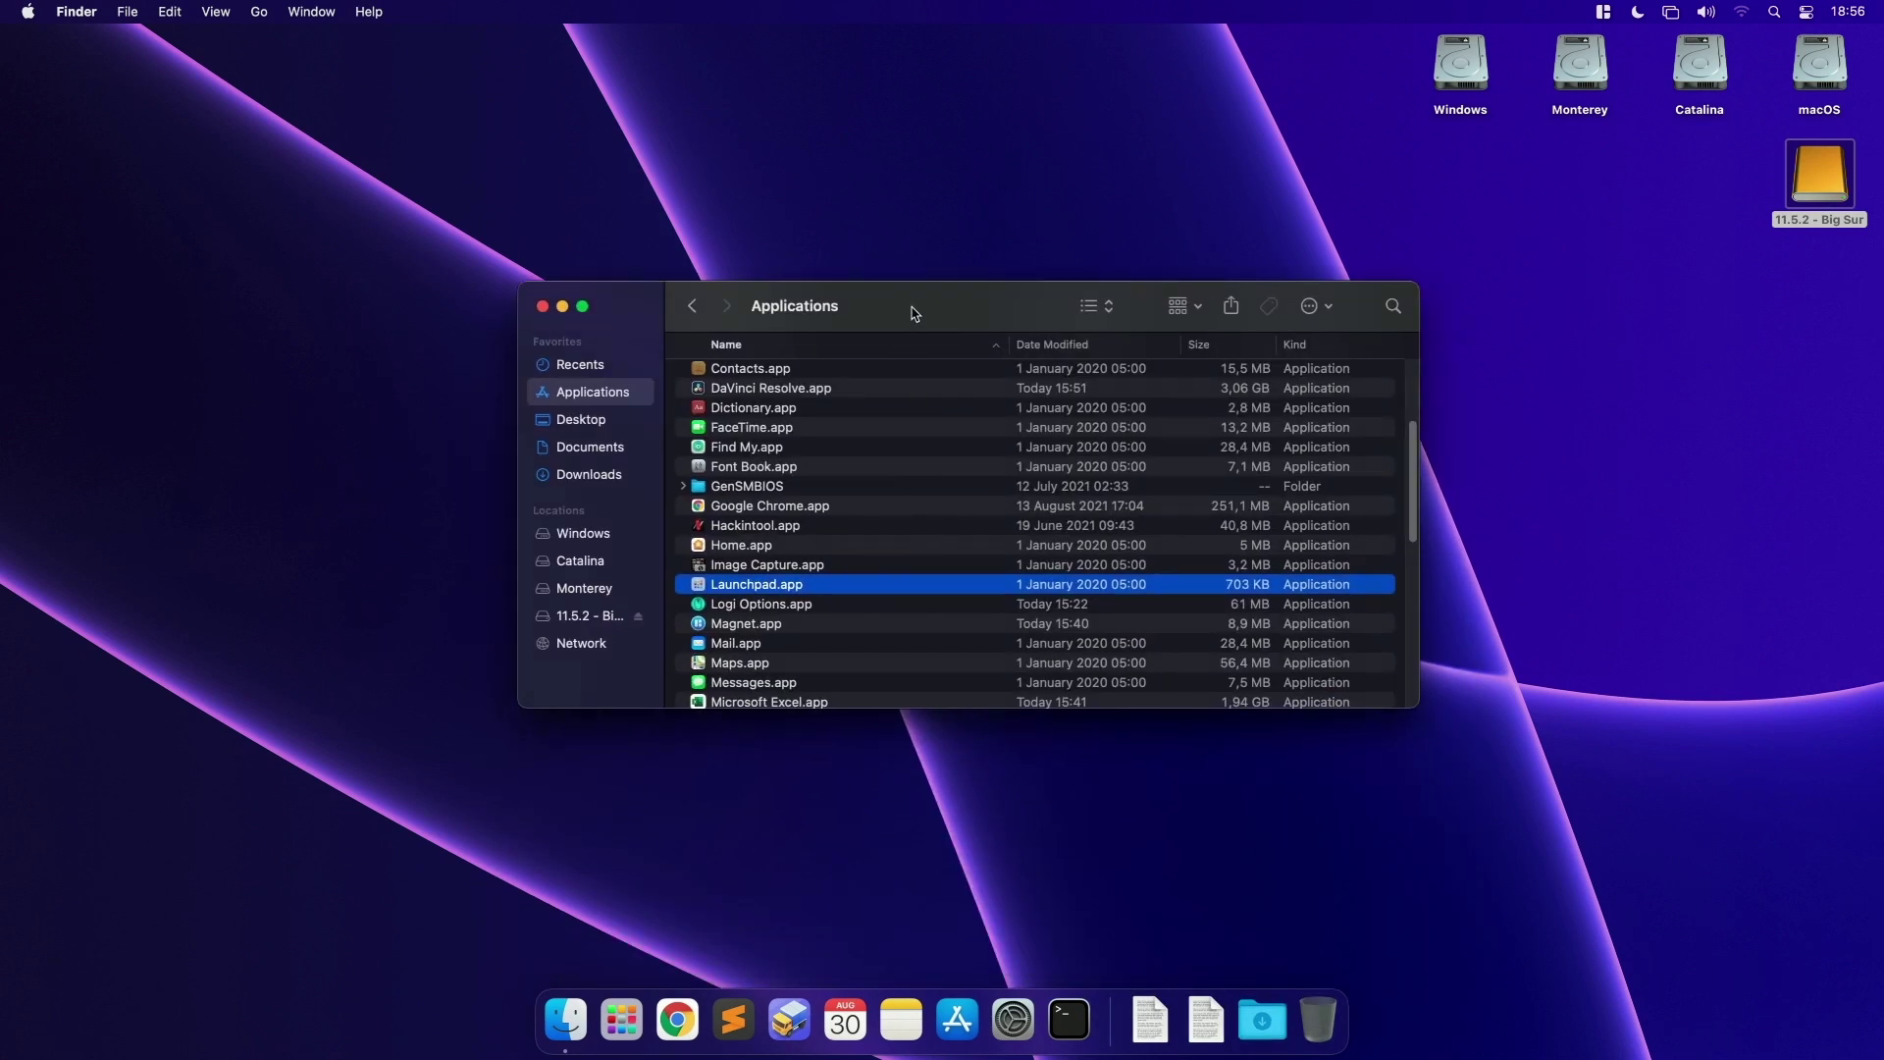
key("super+w")
left_click_drag(1816, 182, 1534, 257)
left_click_drag(1696, 214, 1749, 186)
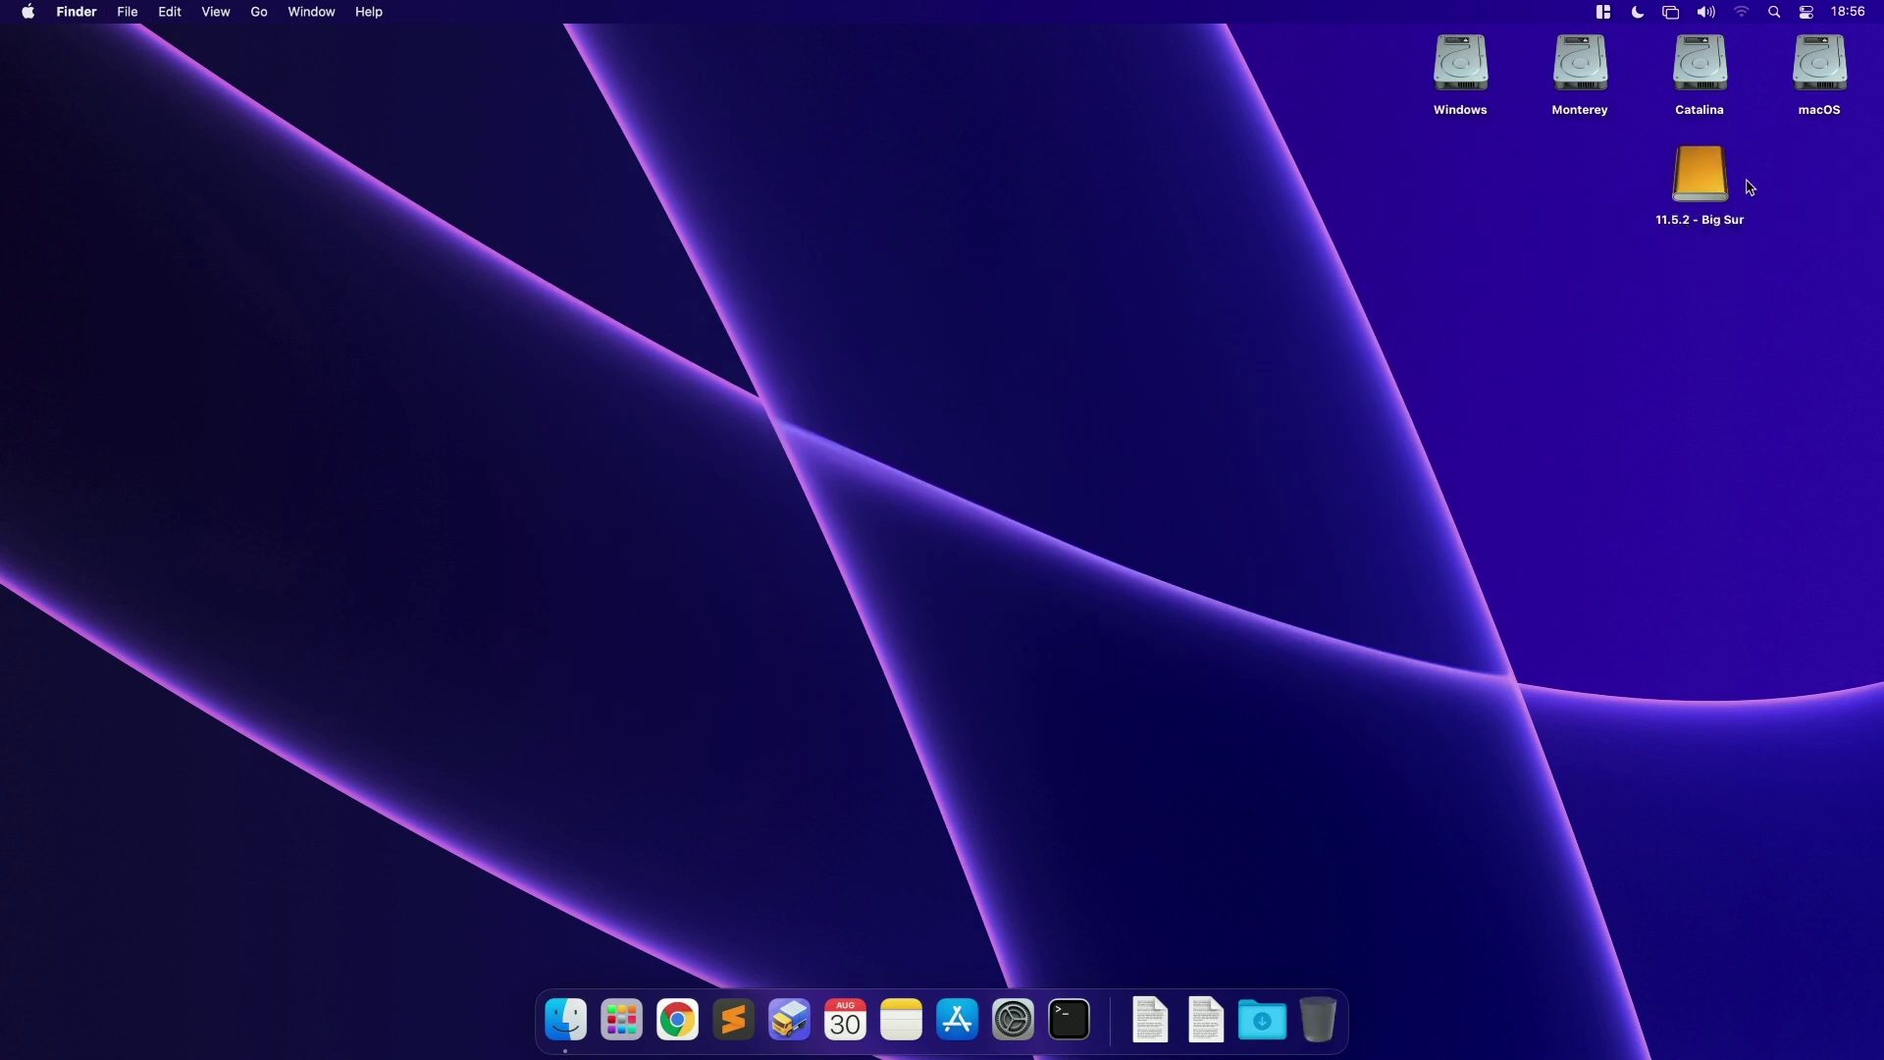
right_click(1692, 181)
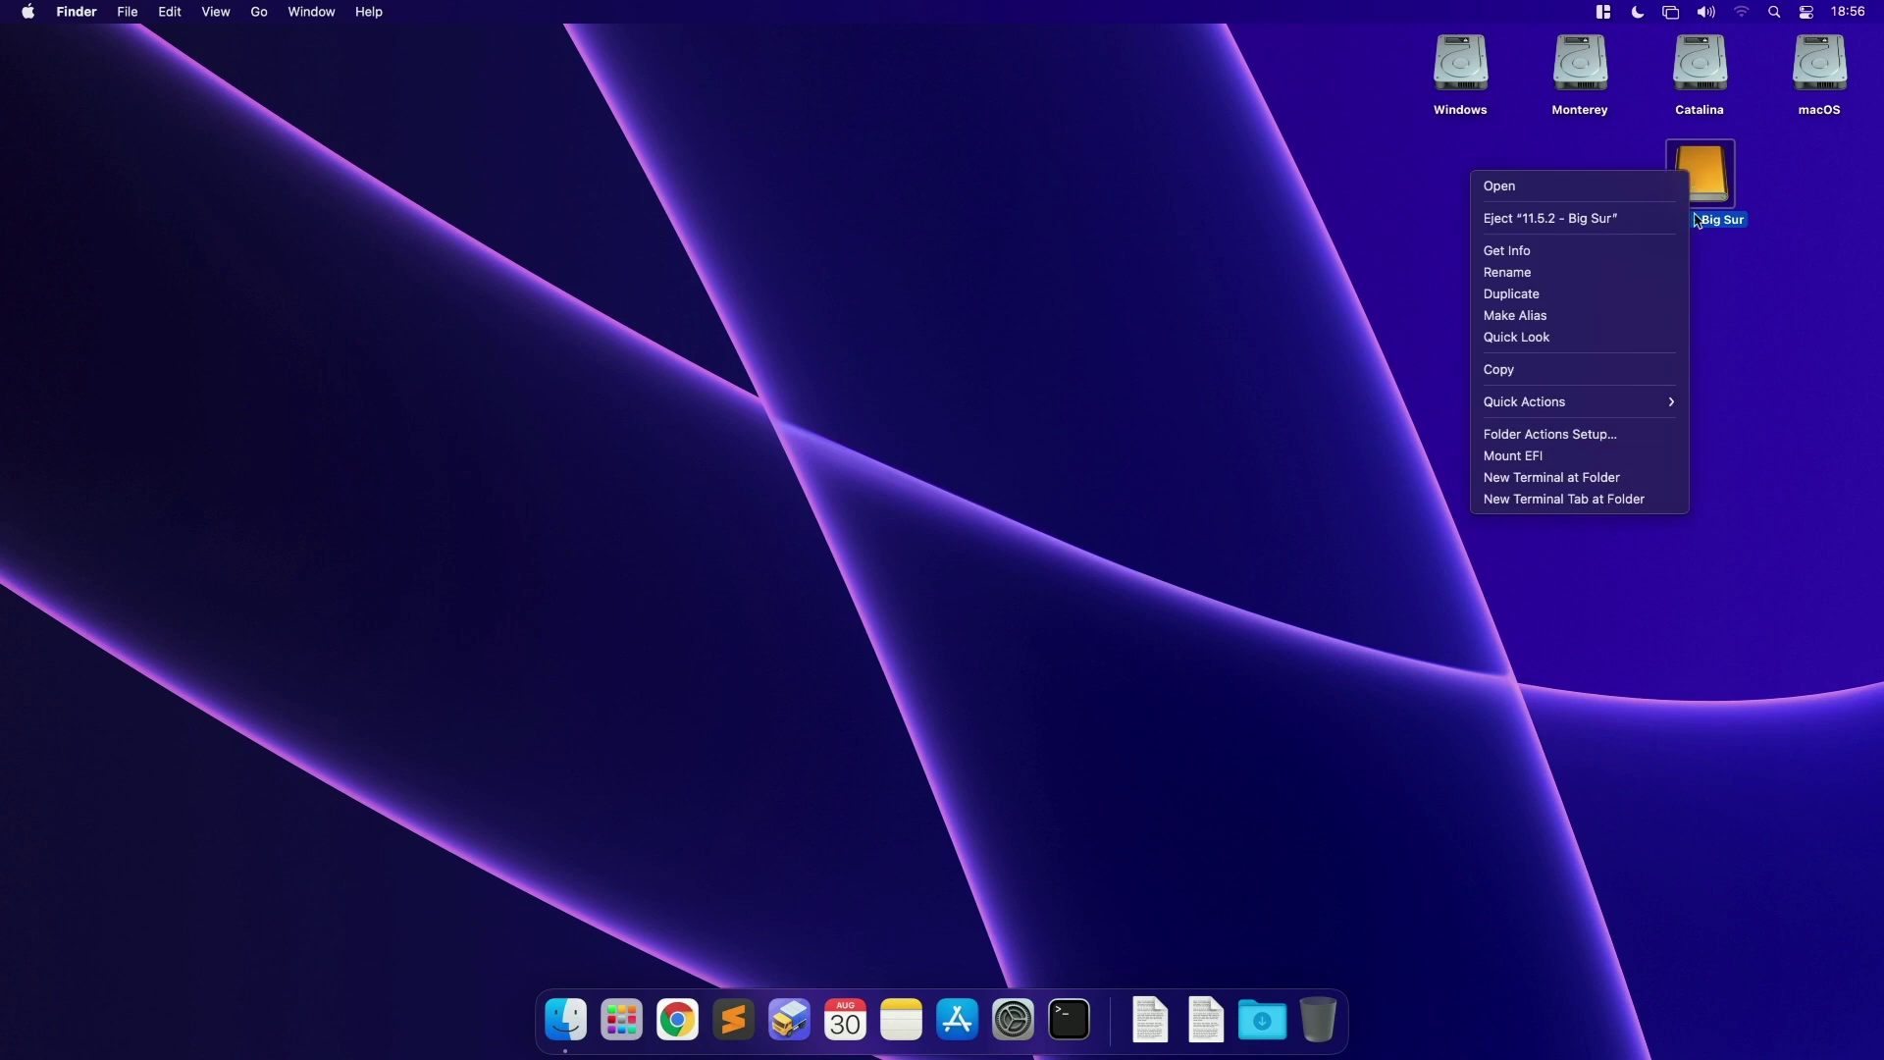
left_click(1577, 453)
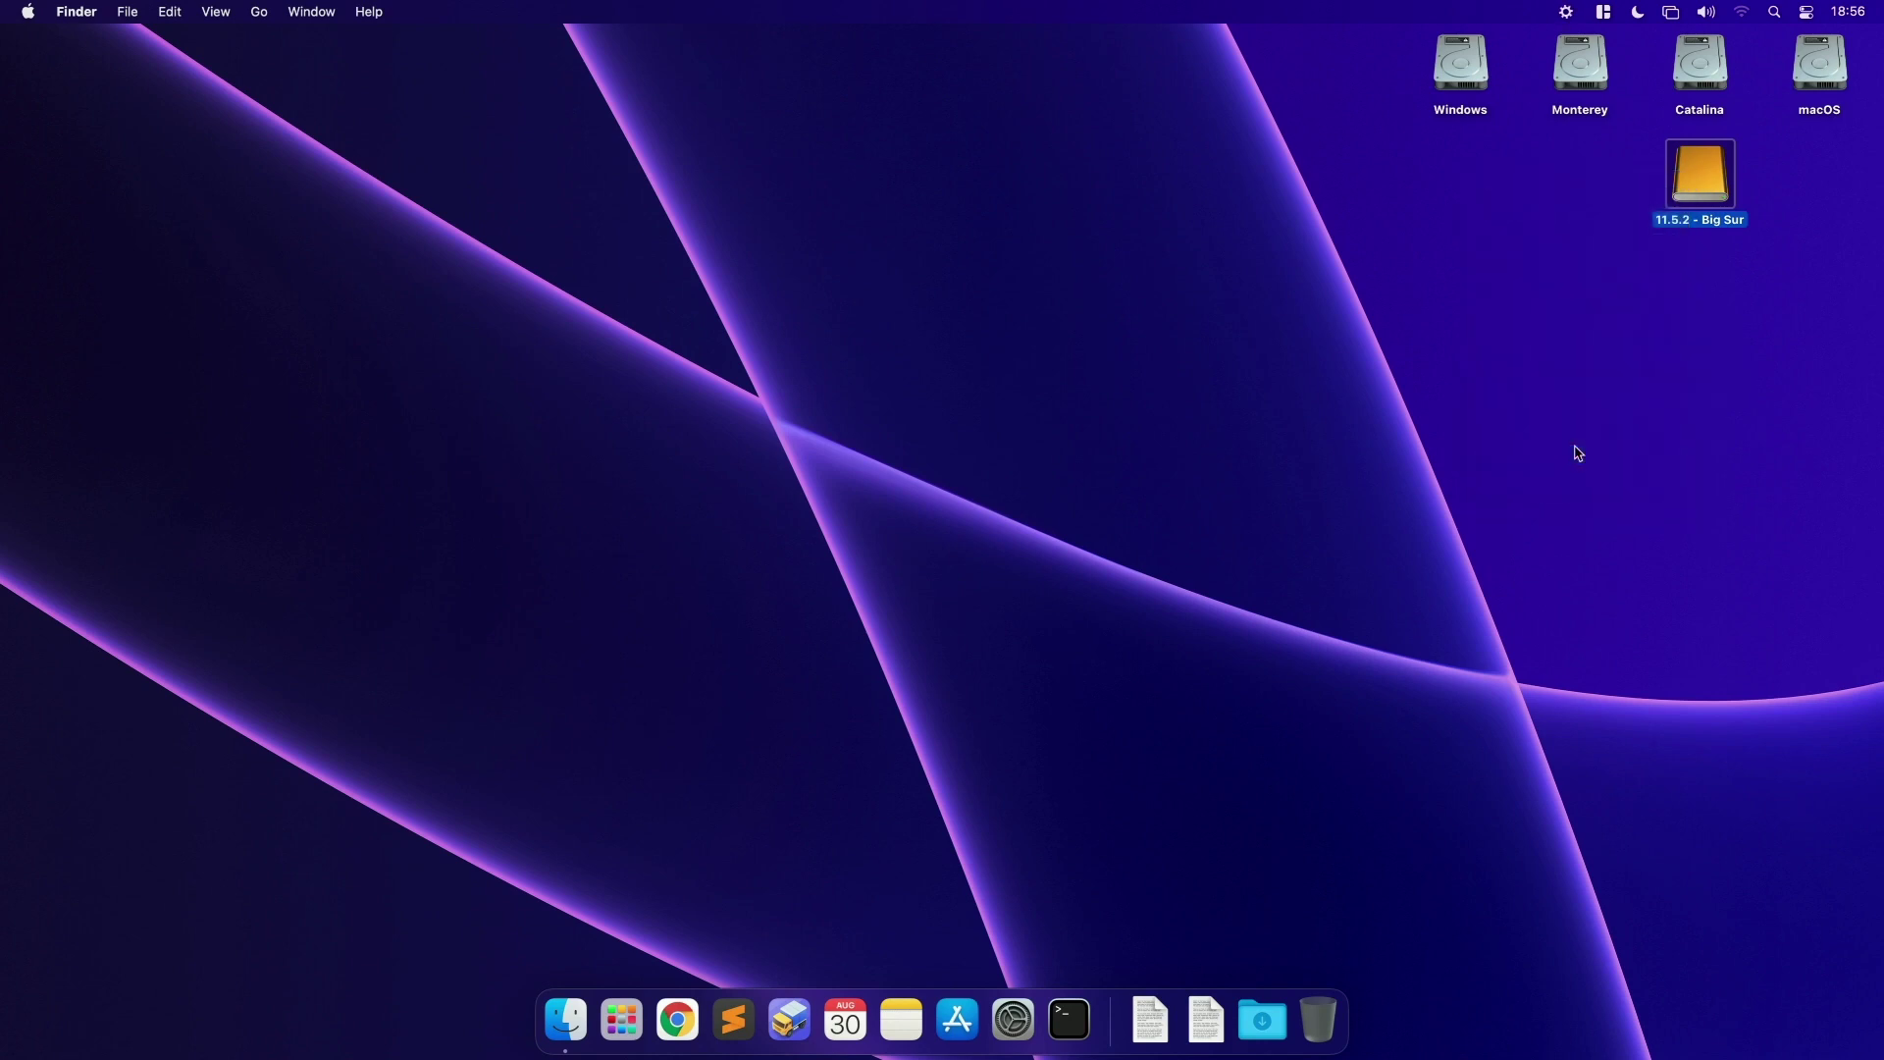
type("••••••")
key("Return")
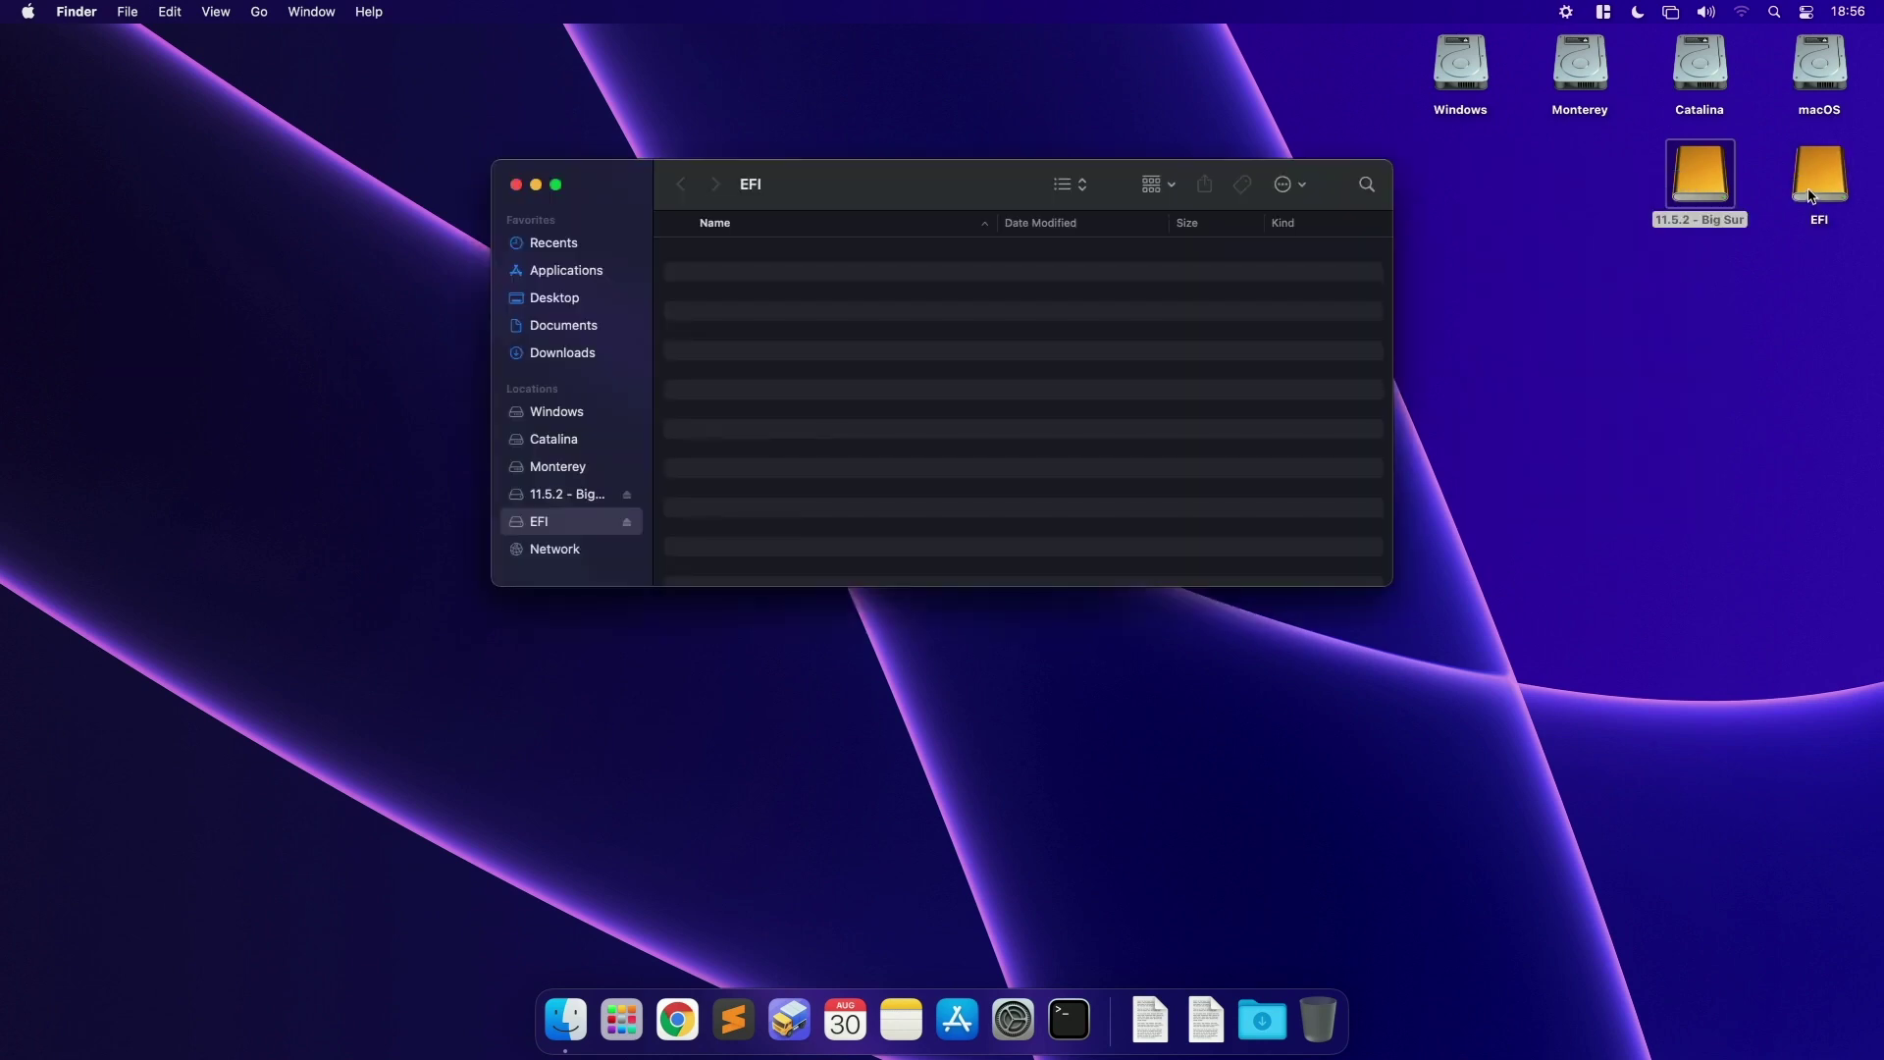
left_click_drag(984, 174, 1447, 289)
left_click_drag(1869, 165, 1432, 191)
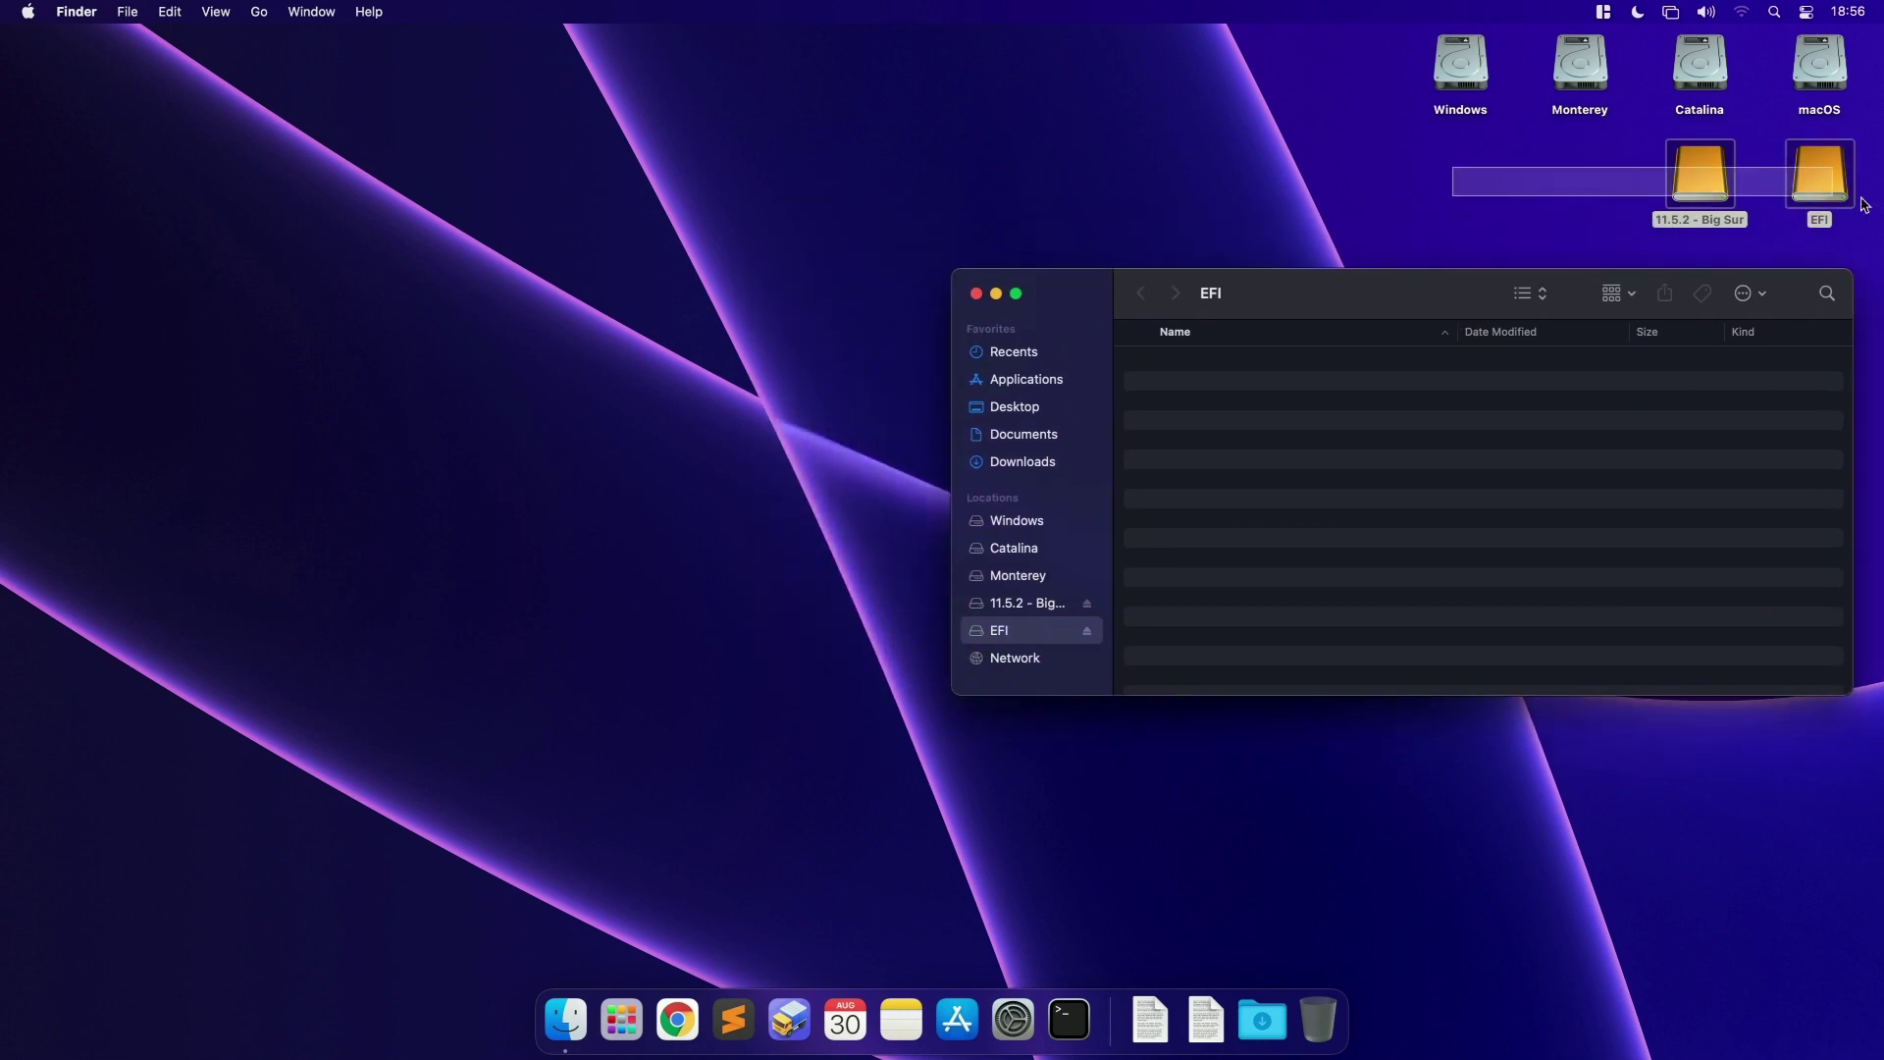
left_click(1441, 491)
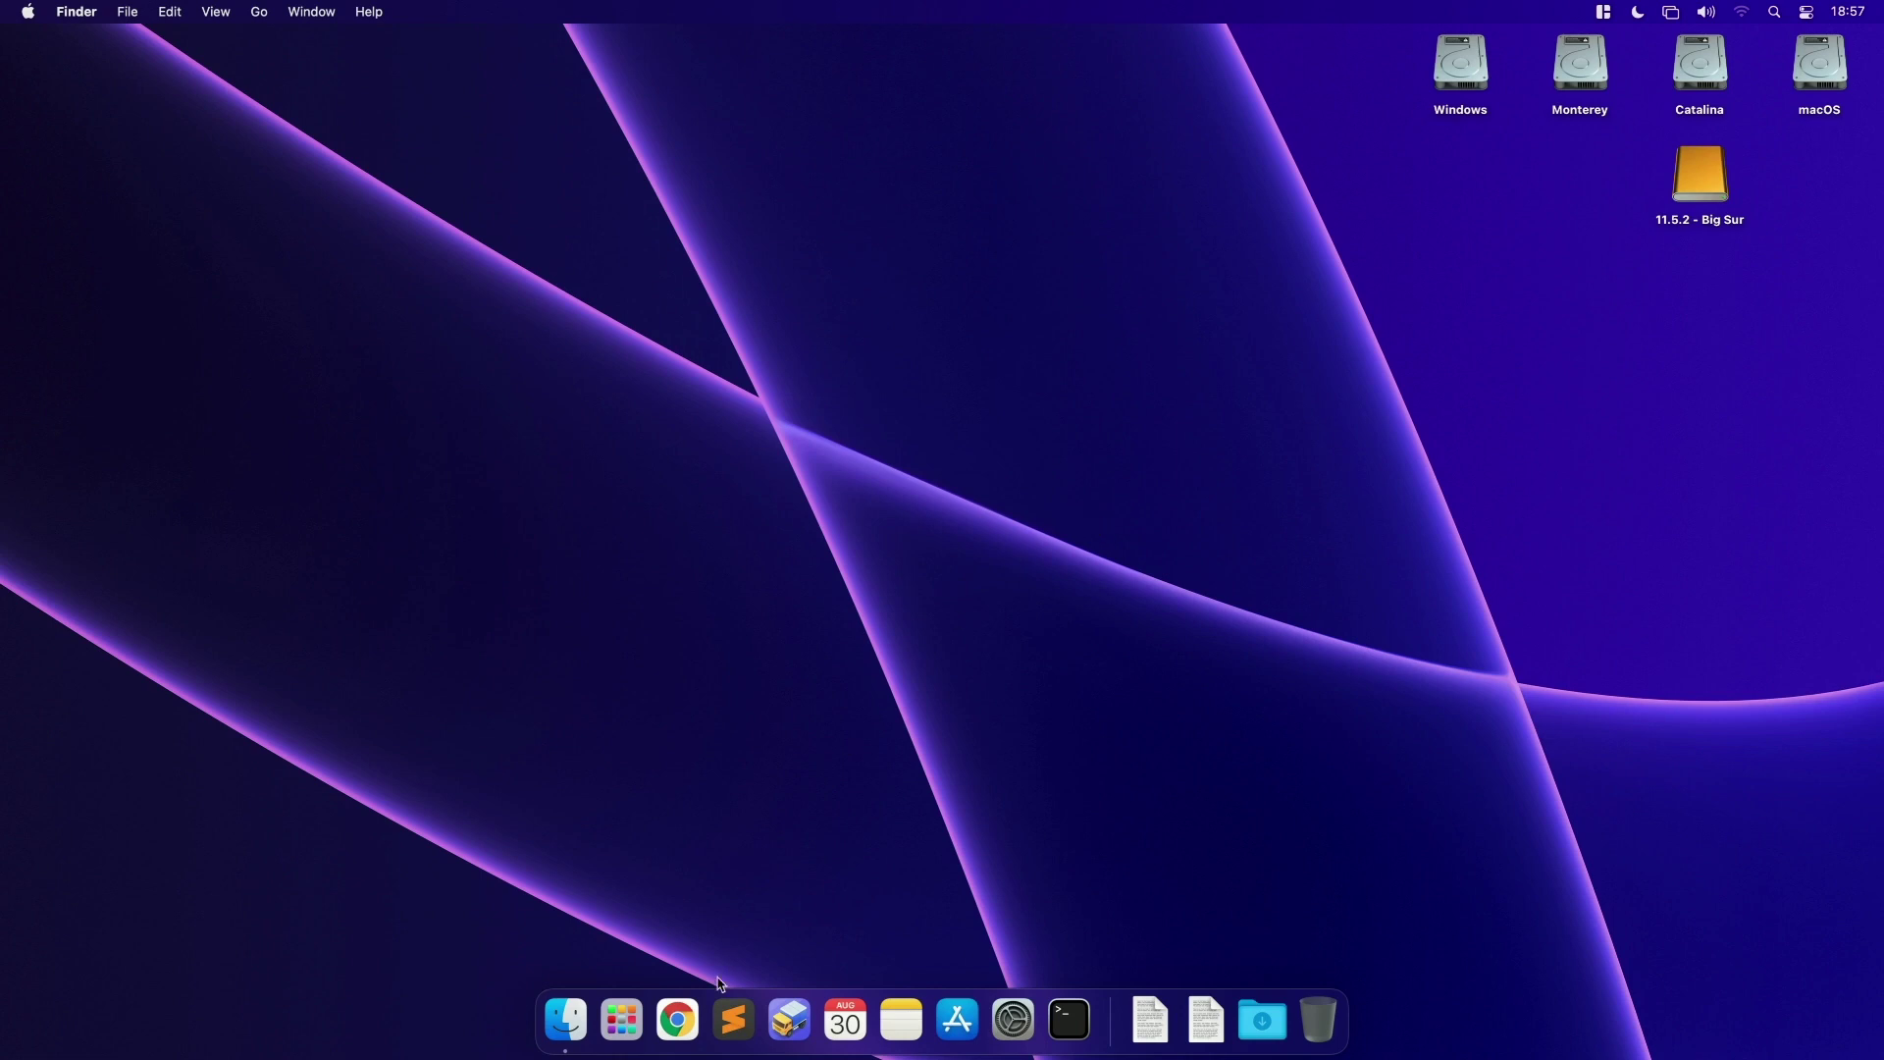
Step: Search Google for gibmacos and open the corpnewt/gibMacOS GitHub repository
left_click(677, 1021)
type("gib")
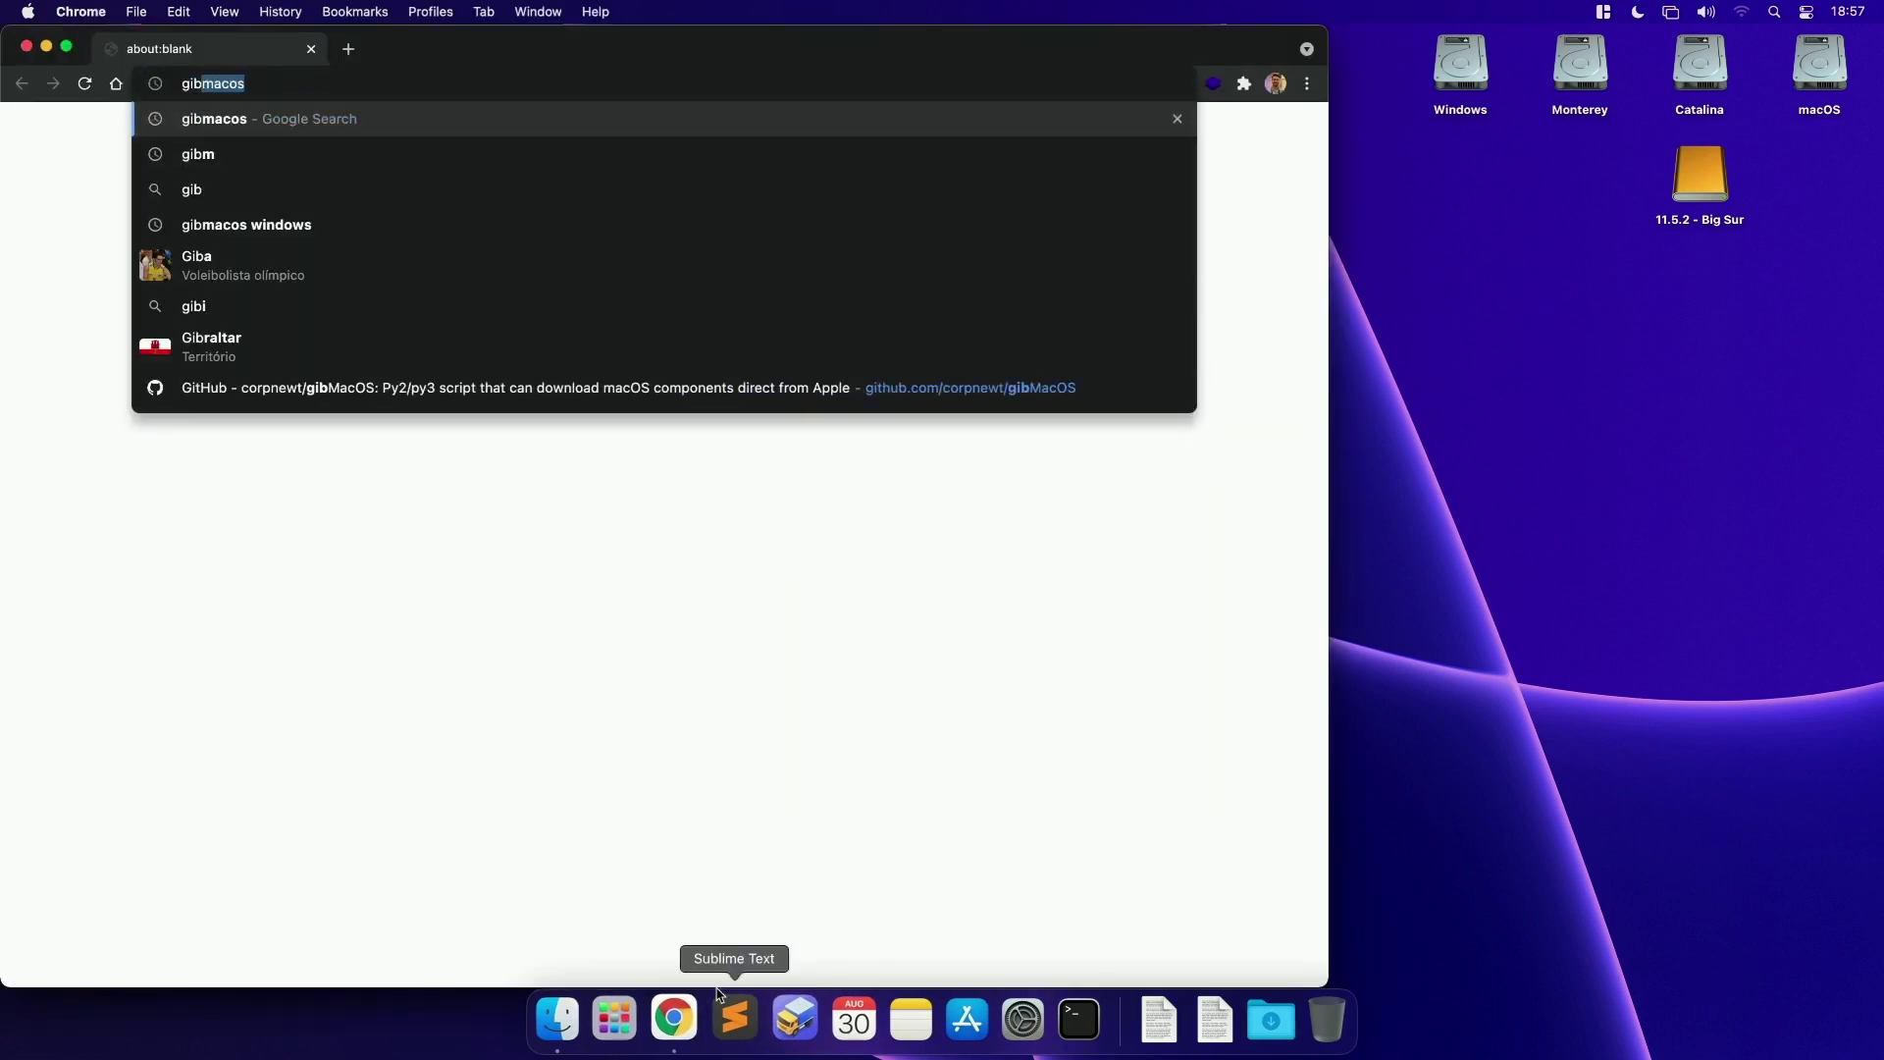
key("Return")
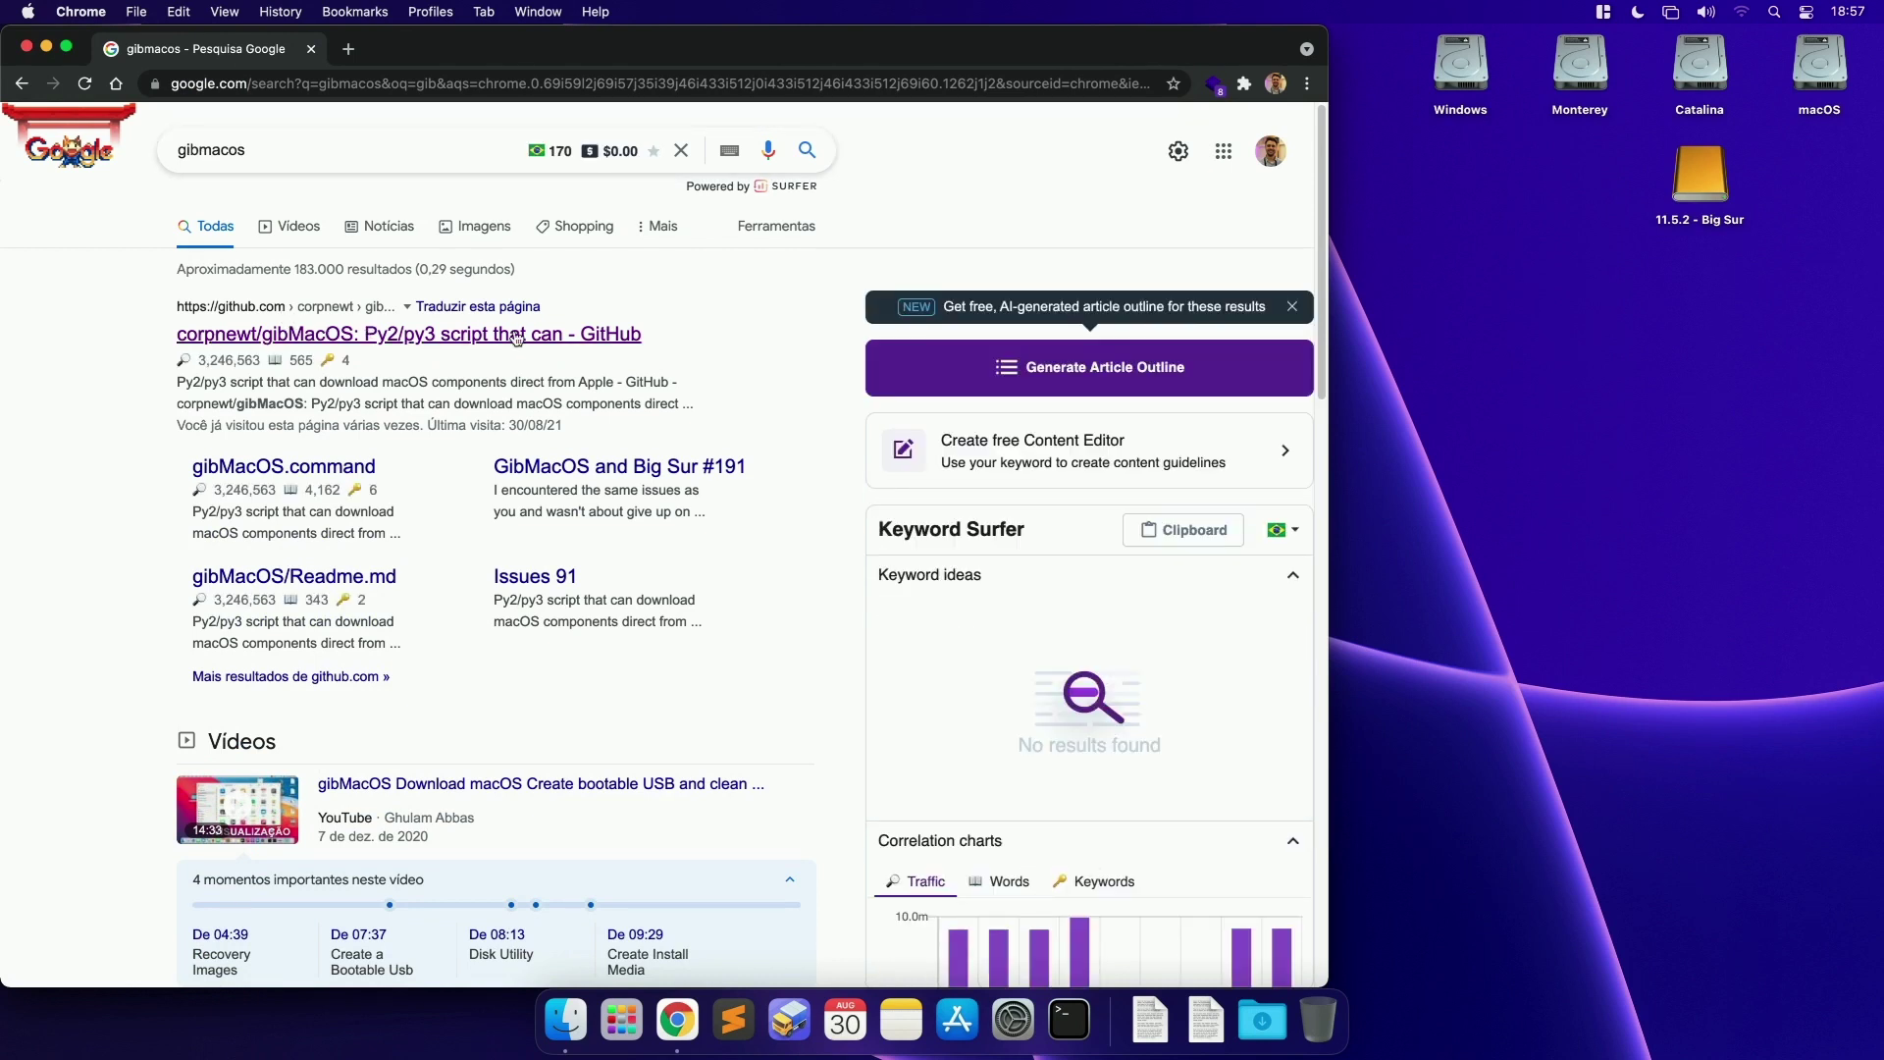
left_click(434, 344)
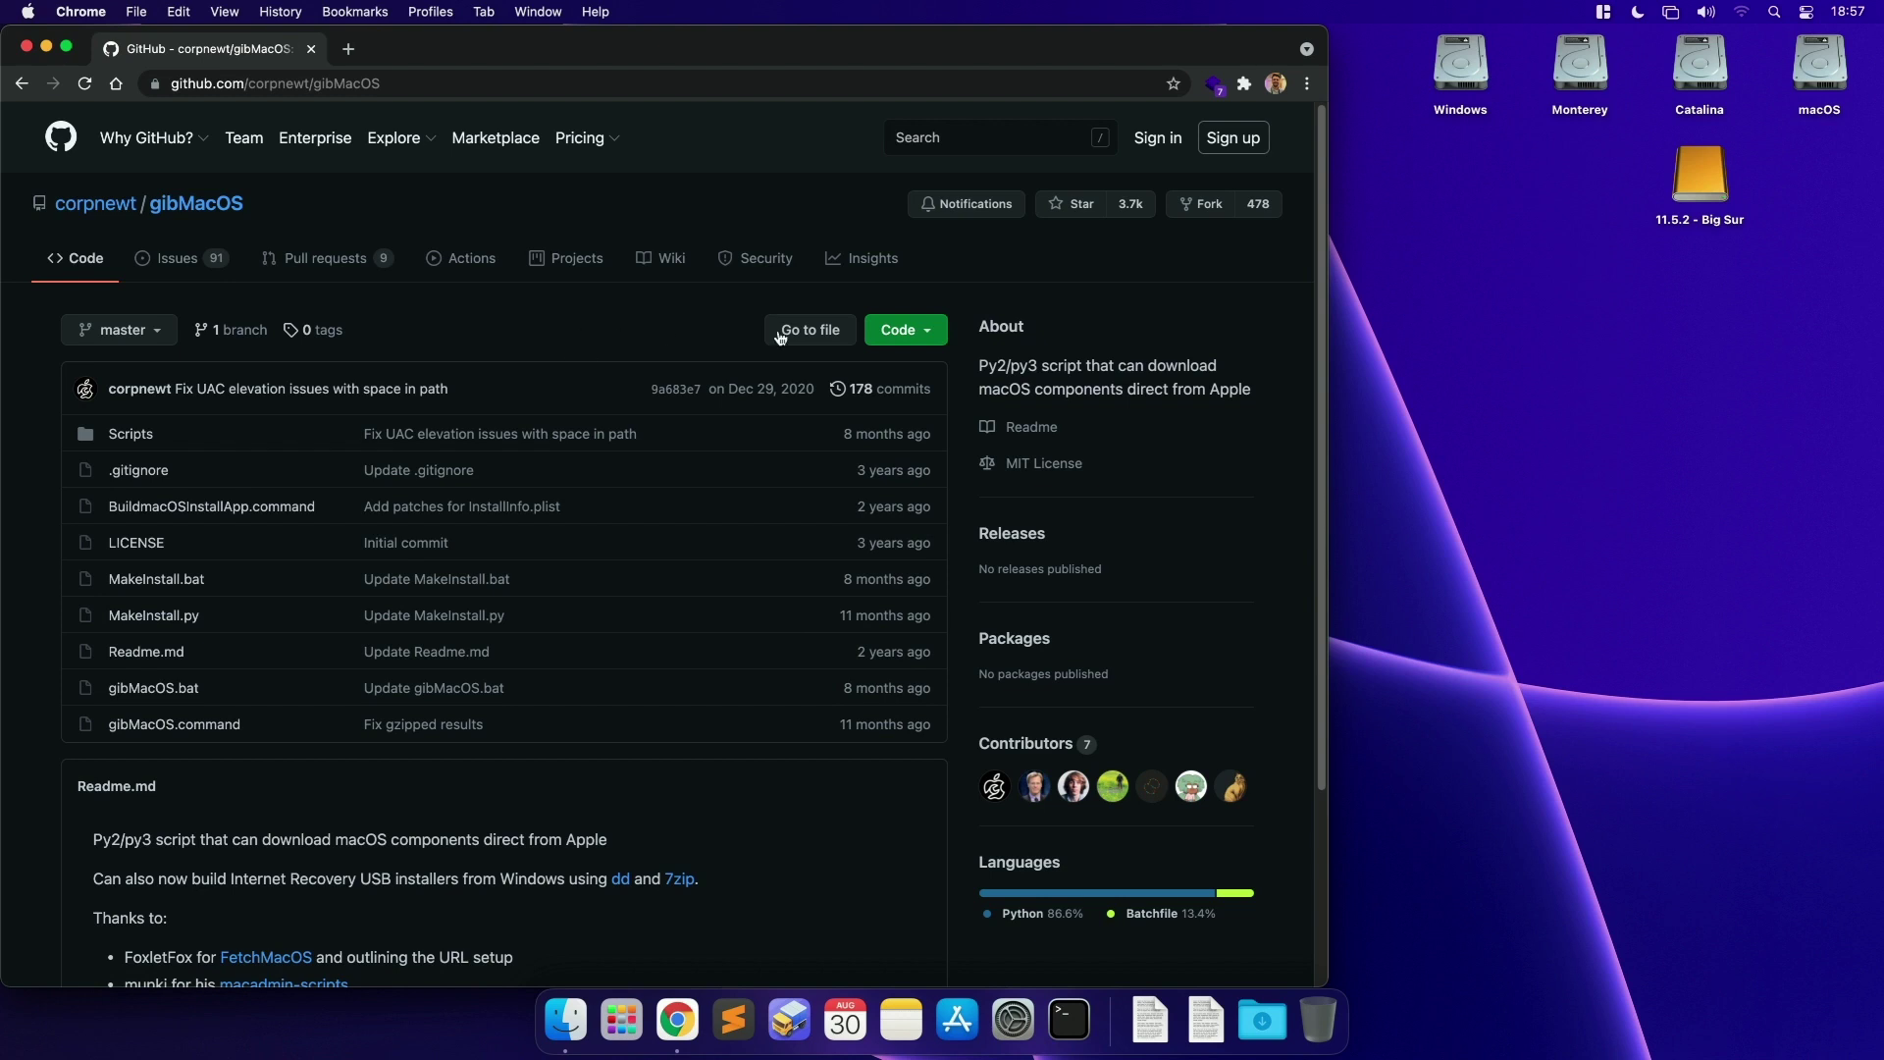
Step: Download the repository as gibMacOS-master.zip, quit Chrome, and show Downloads in Finder
left_click(906, 340)
left_click(968, 322)
left_click(906, 336)
left_click(676, 575)
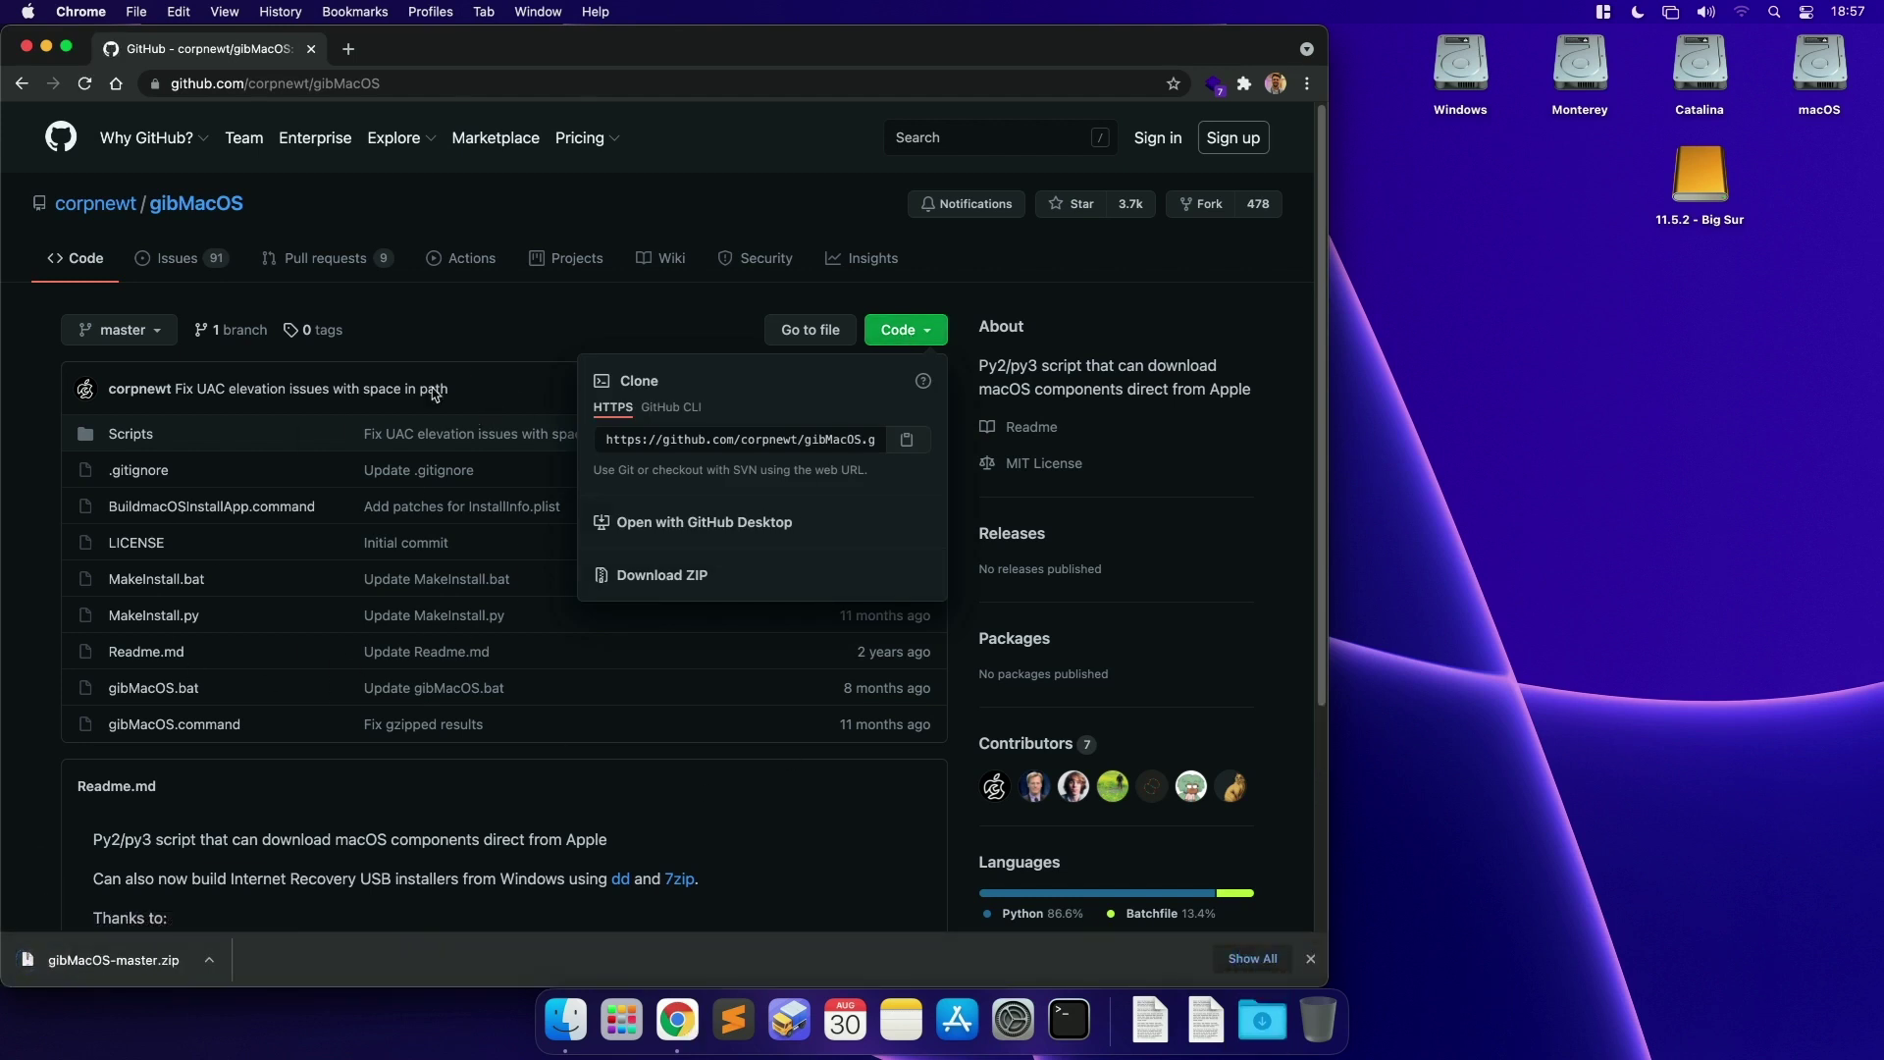
key("super+q")
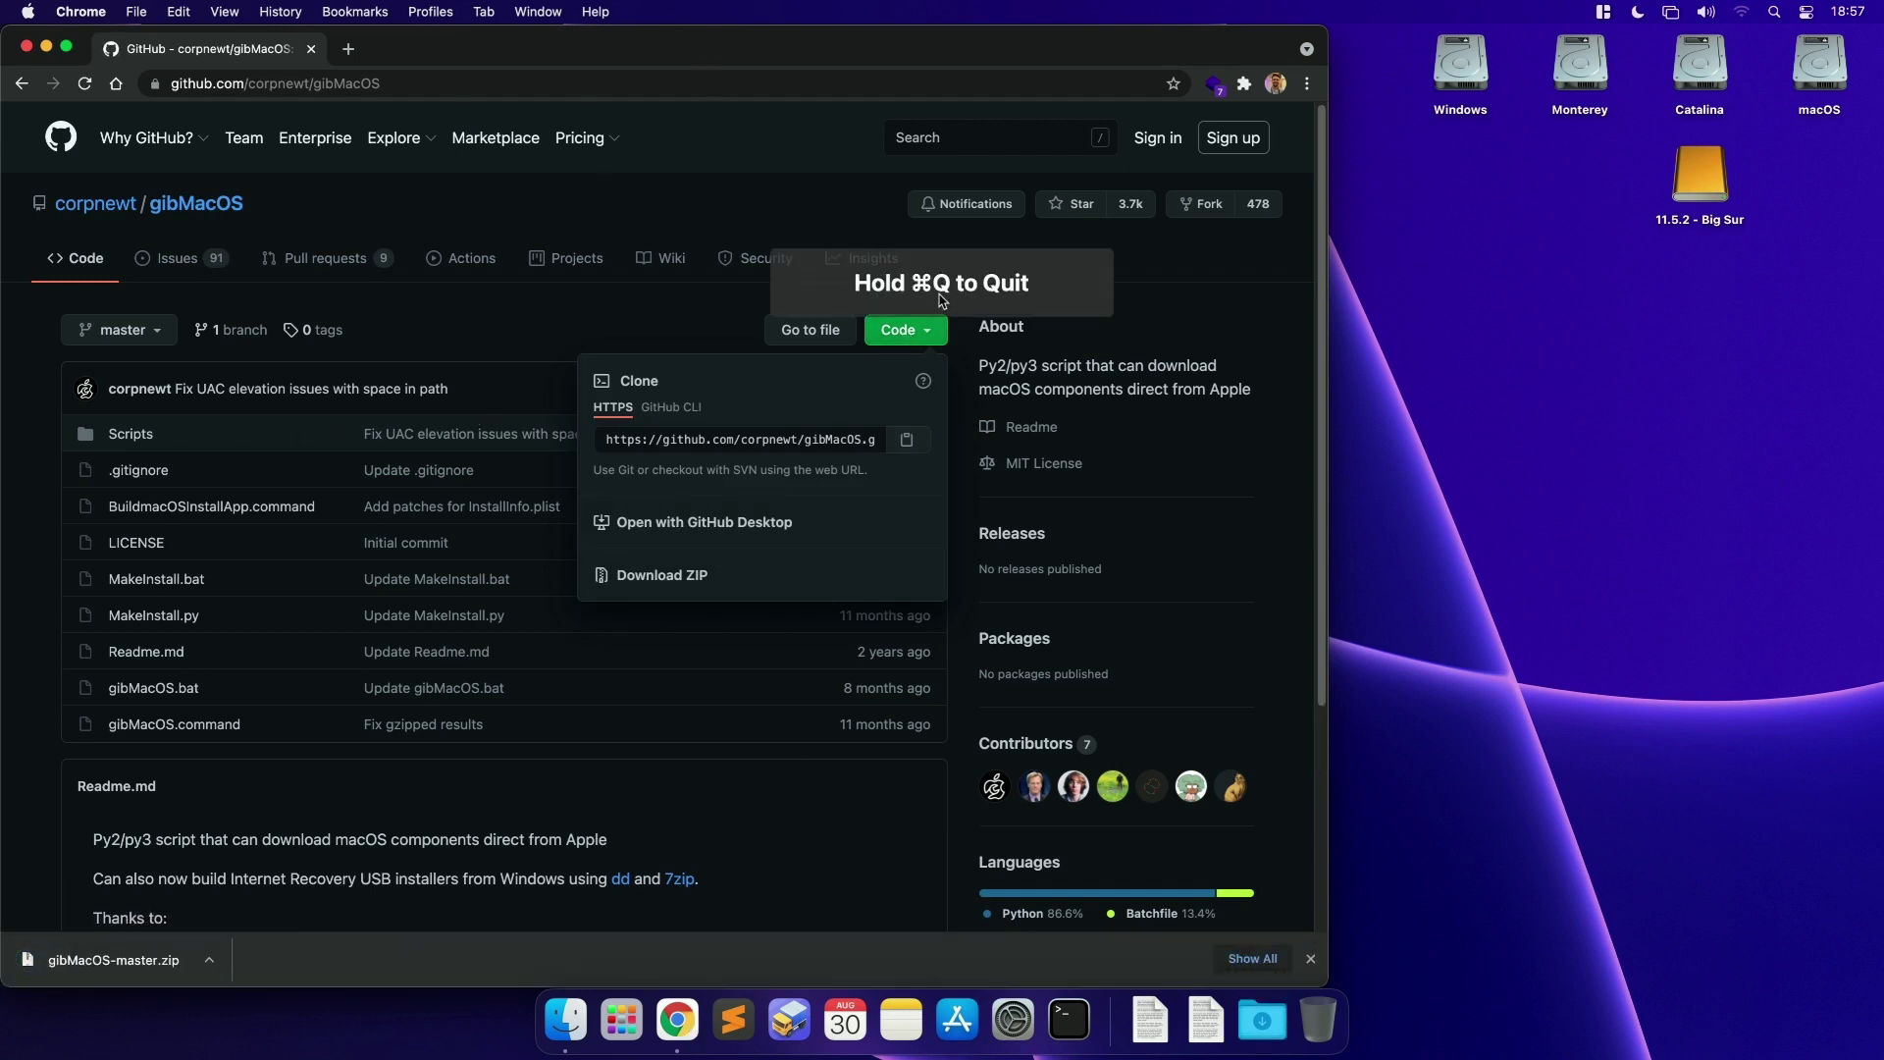
right_click(1262, 1020)
left_click(1308, 949)
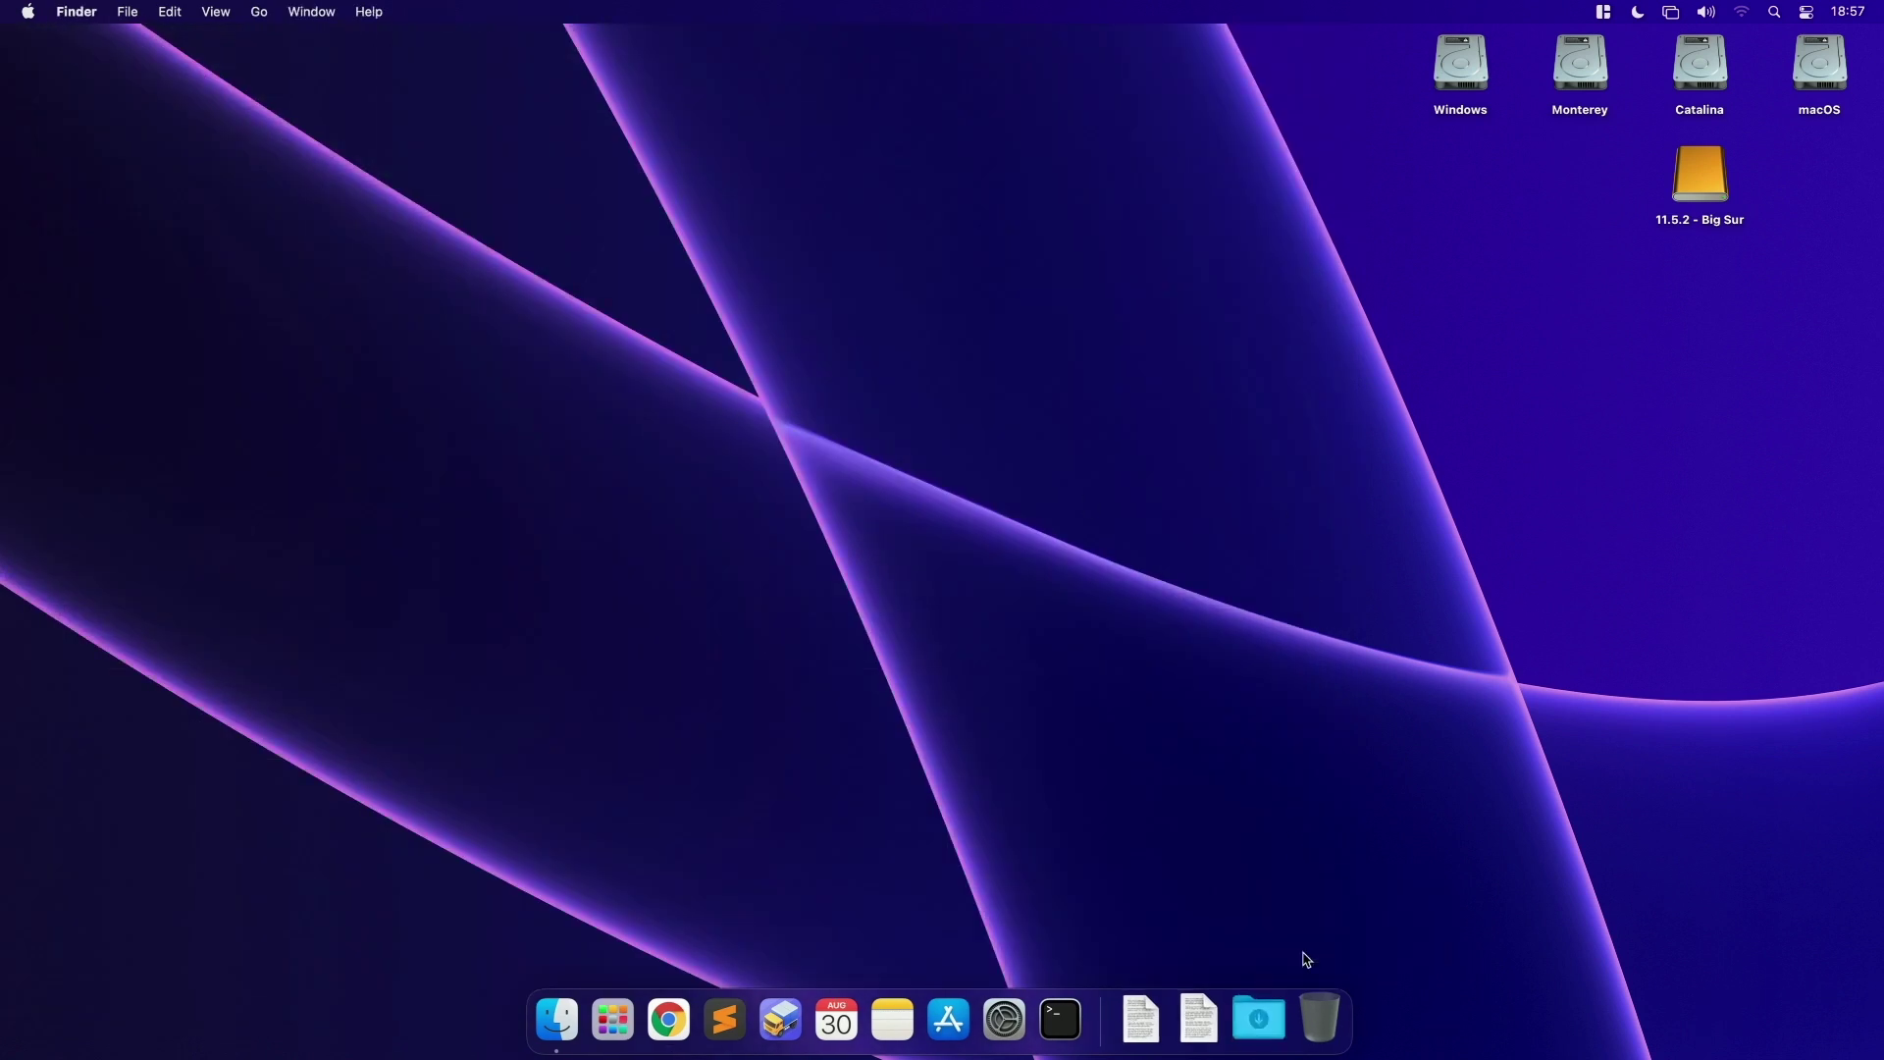
Step: Extract gibMacOS-master.zip, open the folder, and try running gibMacOS.command, dismissing the unidentified-developer warning
key("super+o")
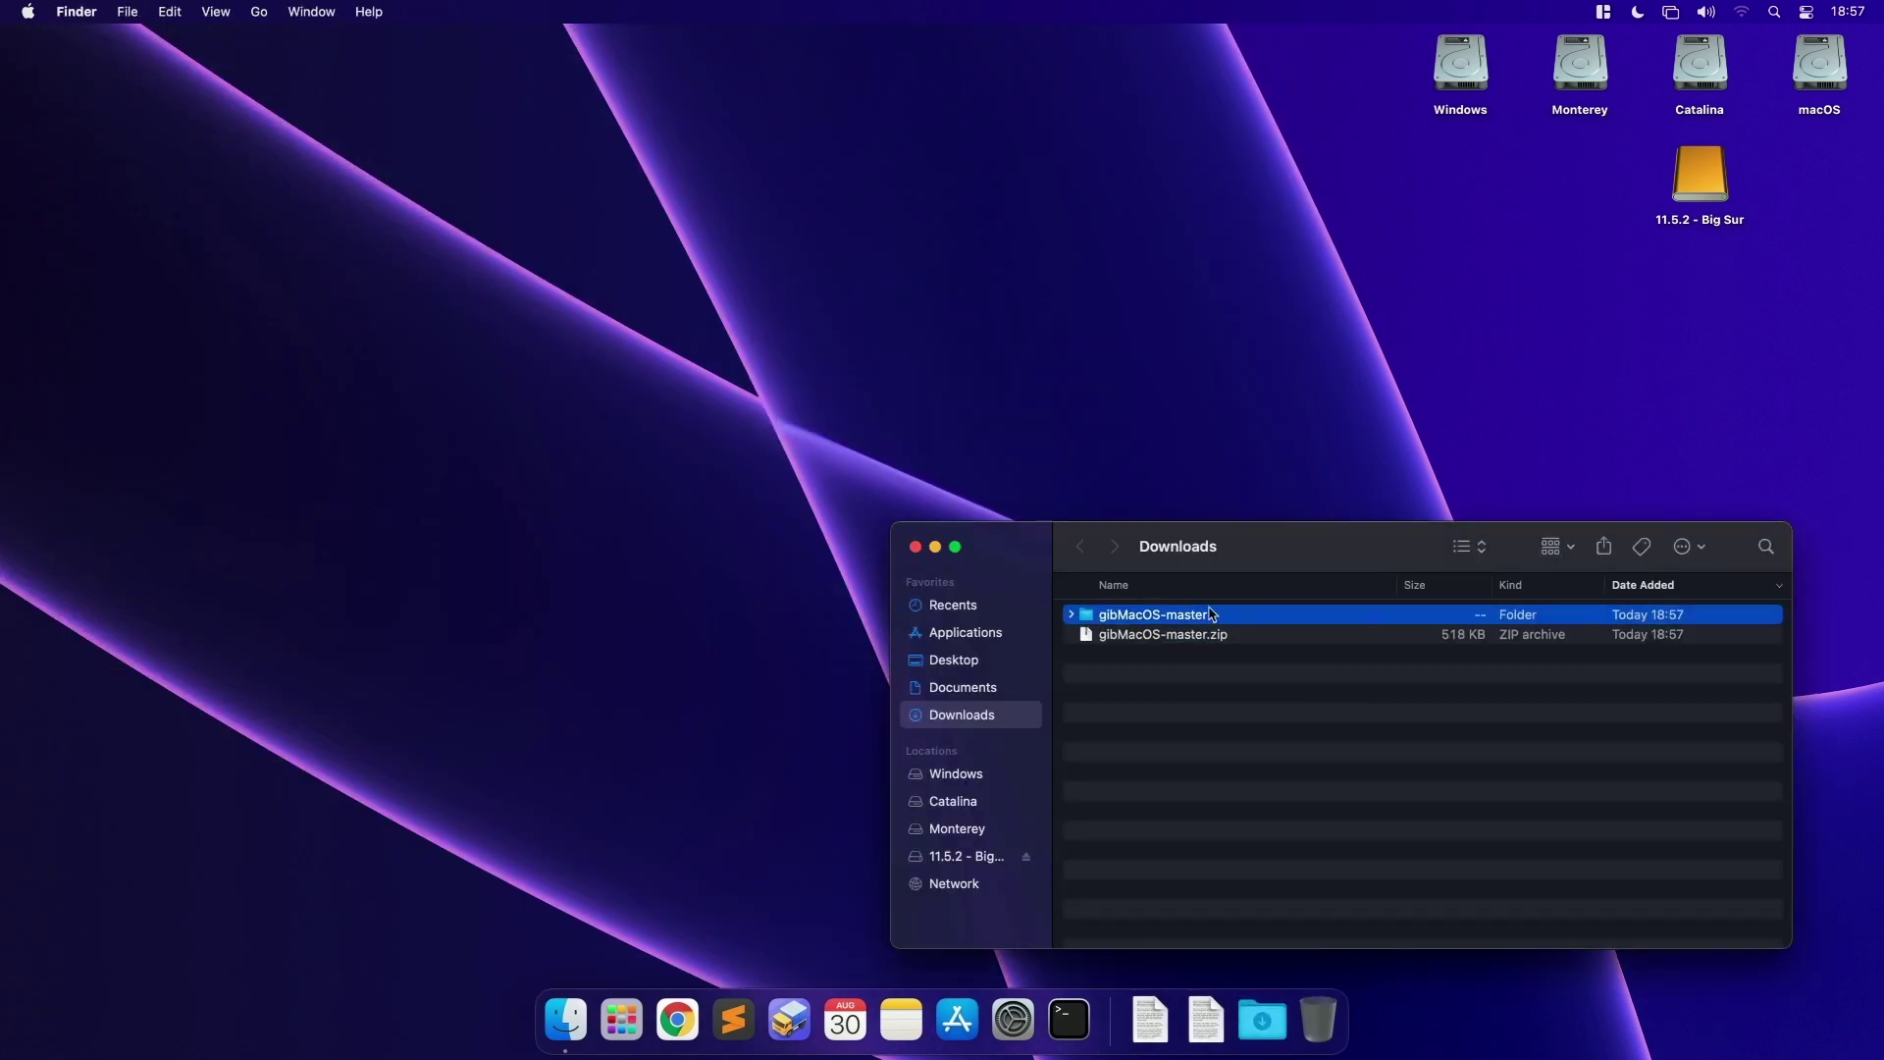
double_click(1222, 612)
left_click_drag(1274, 534, 856, 170)
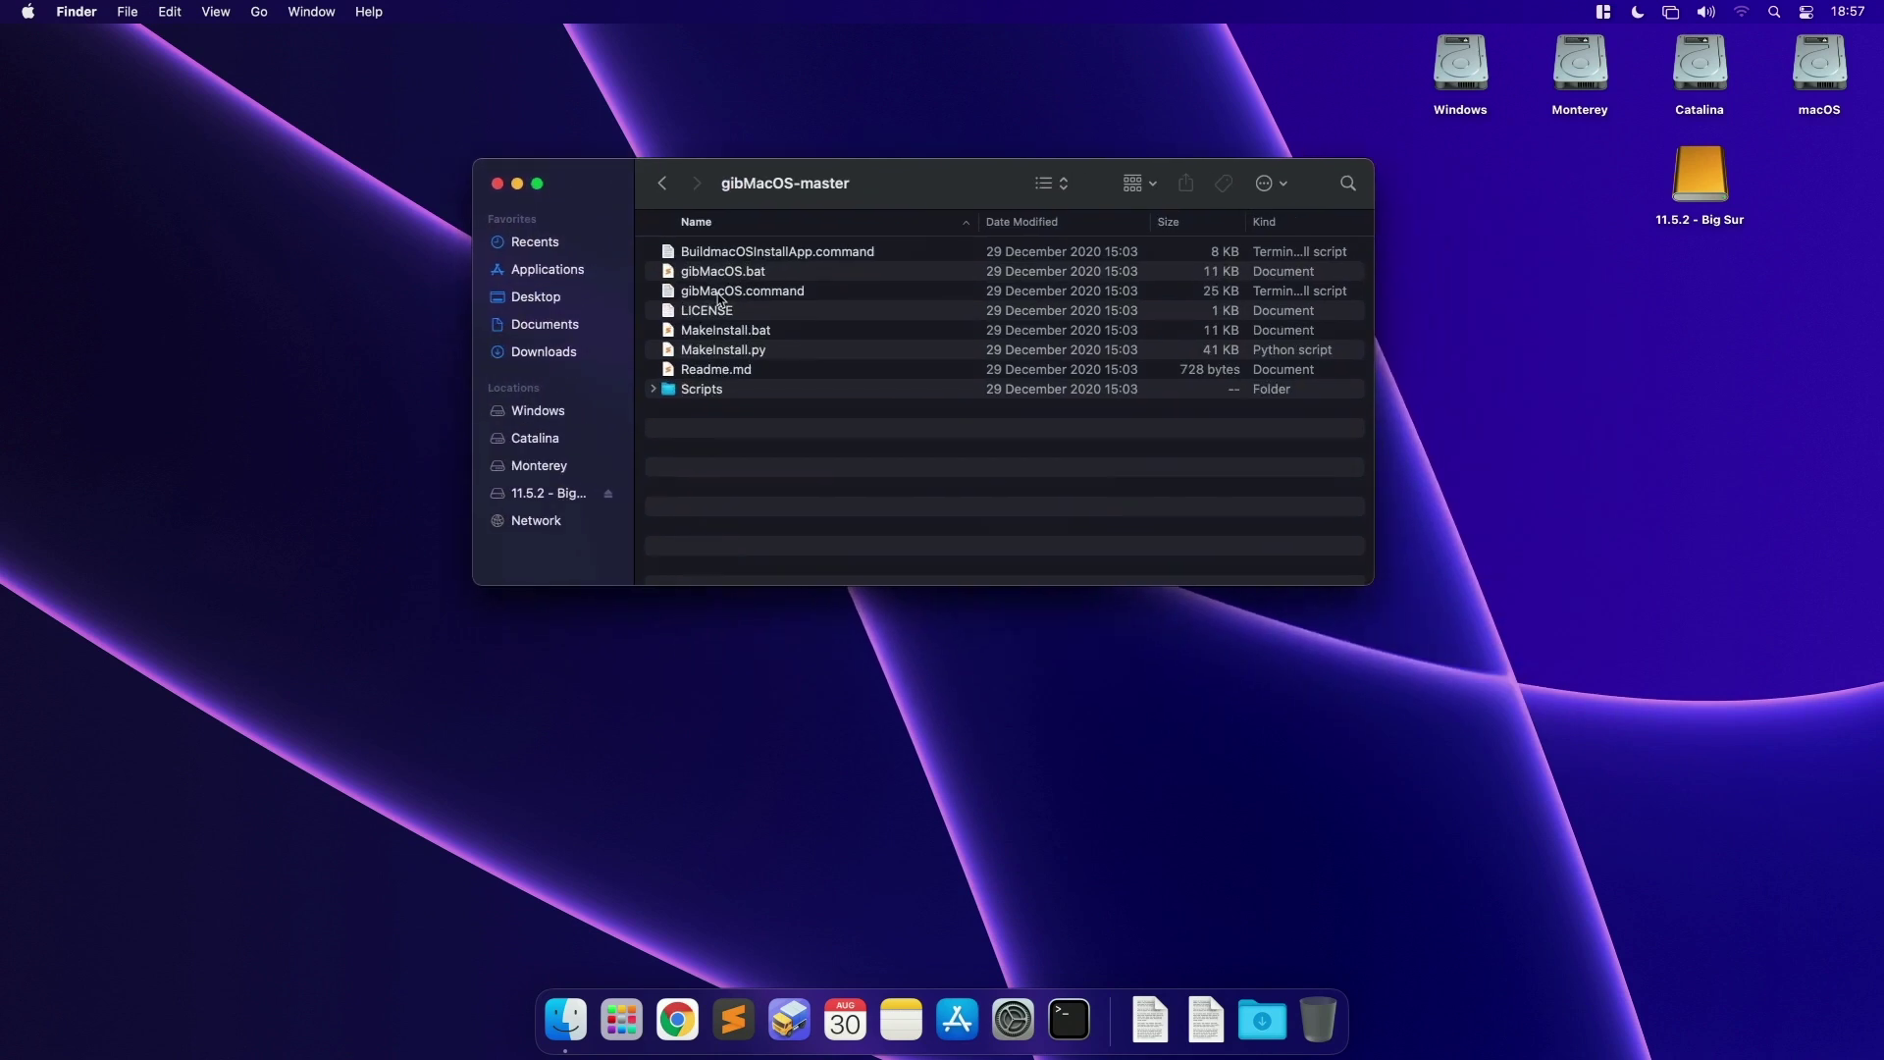
left_click(743, 292)
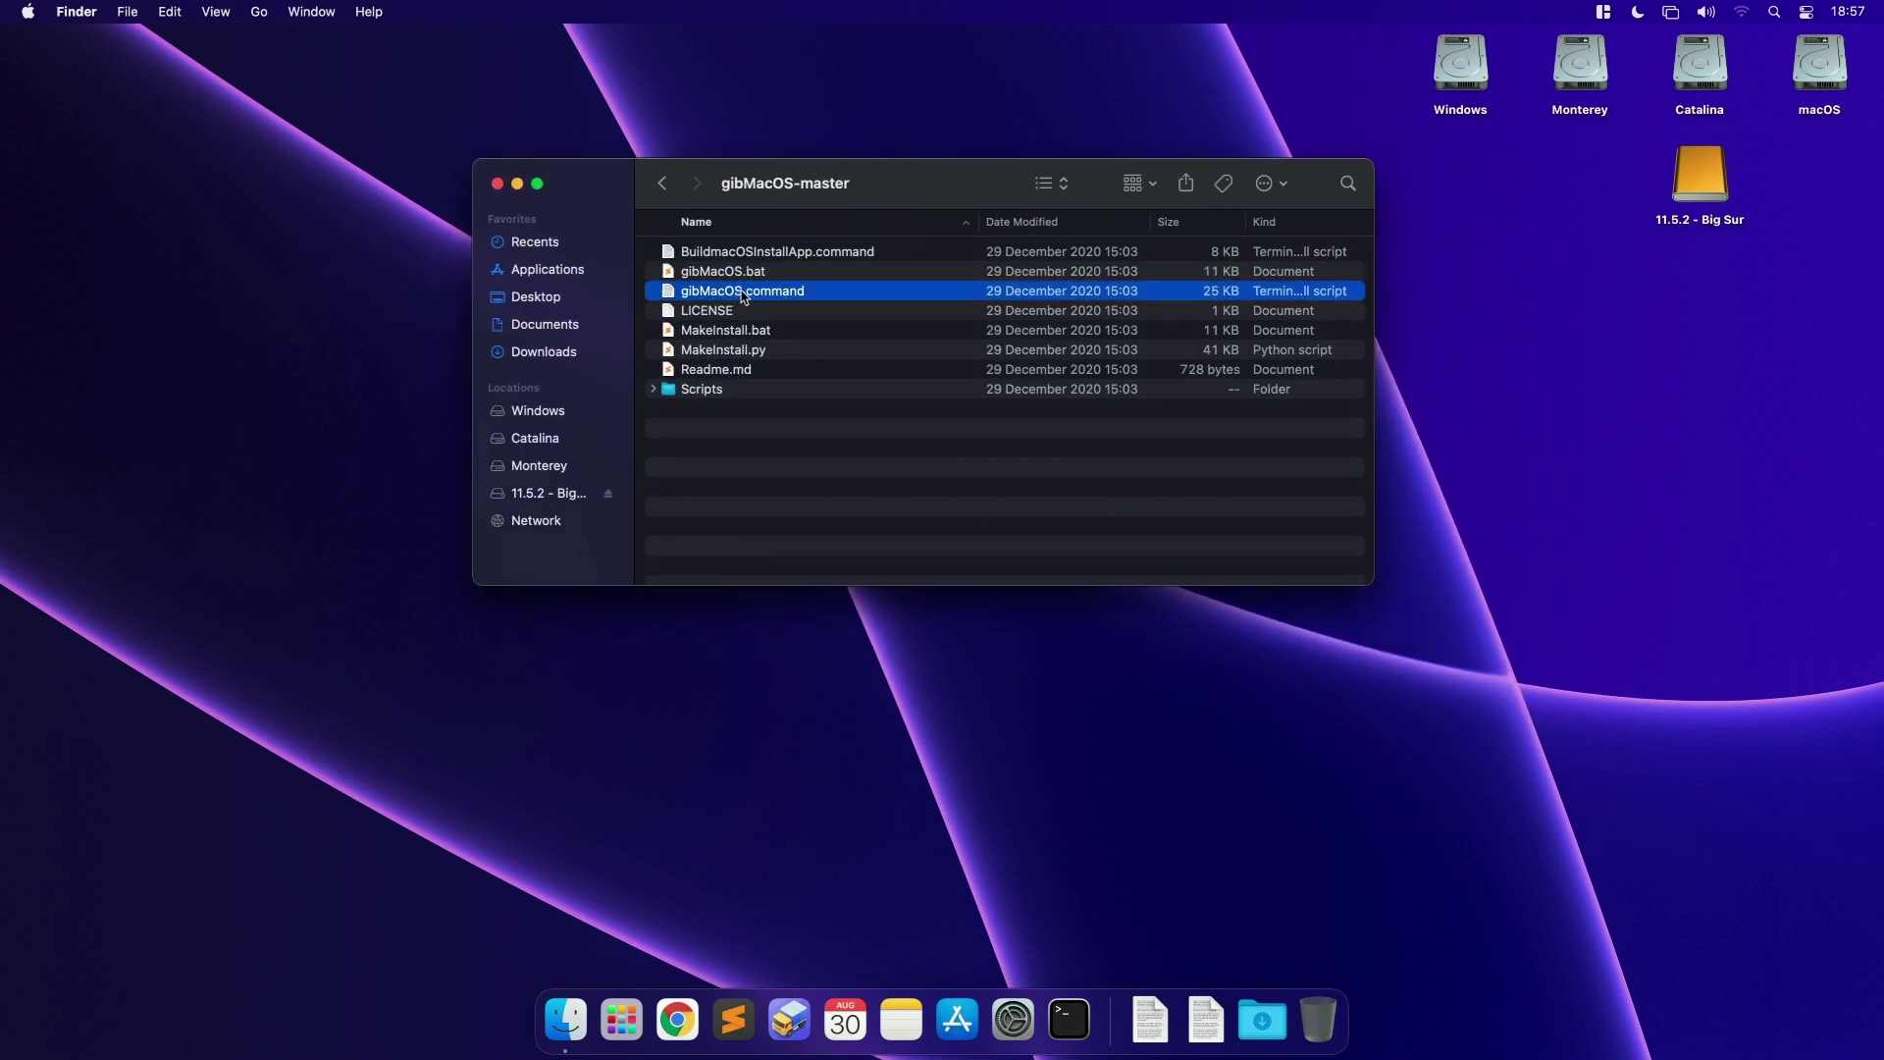
double_click(743, 292)
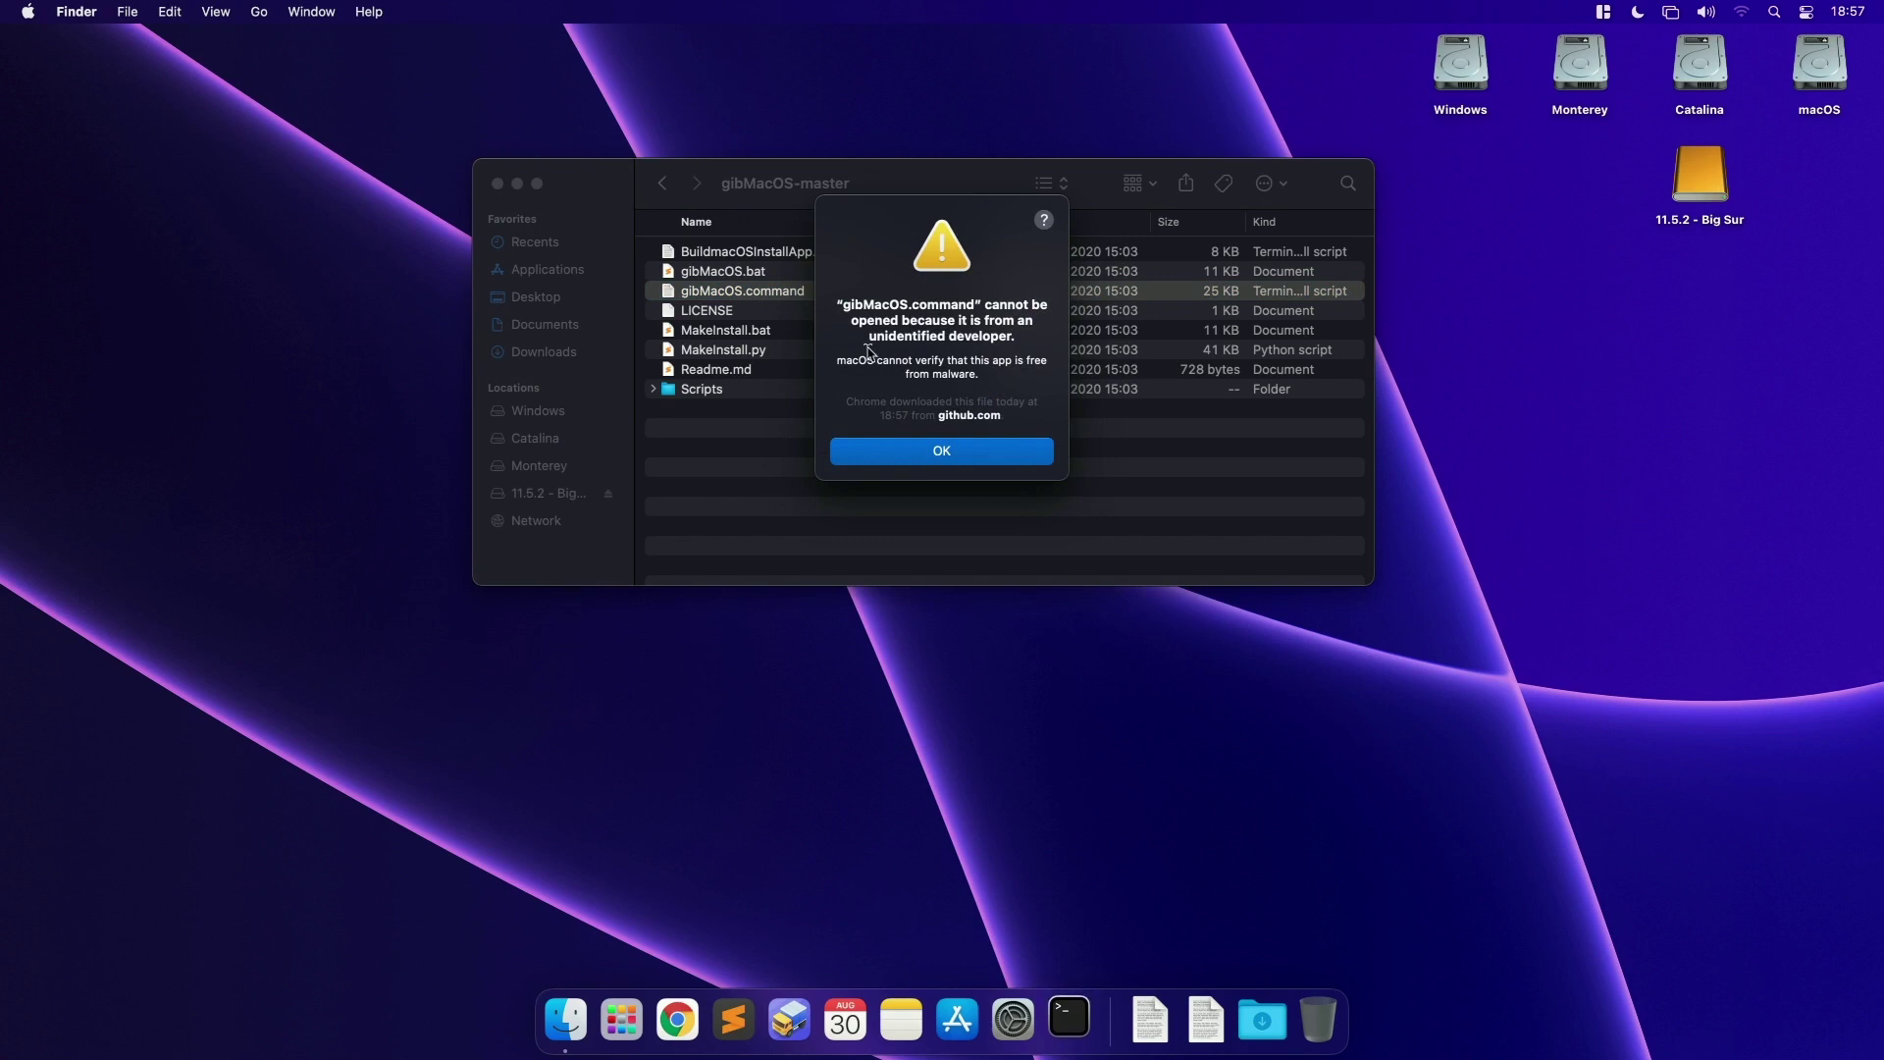
left_click(950, 451)
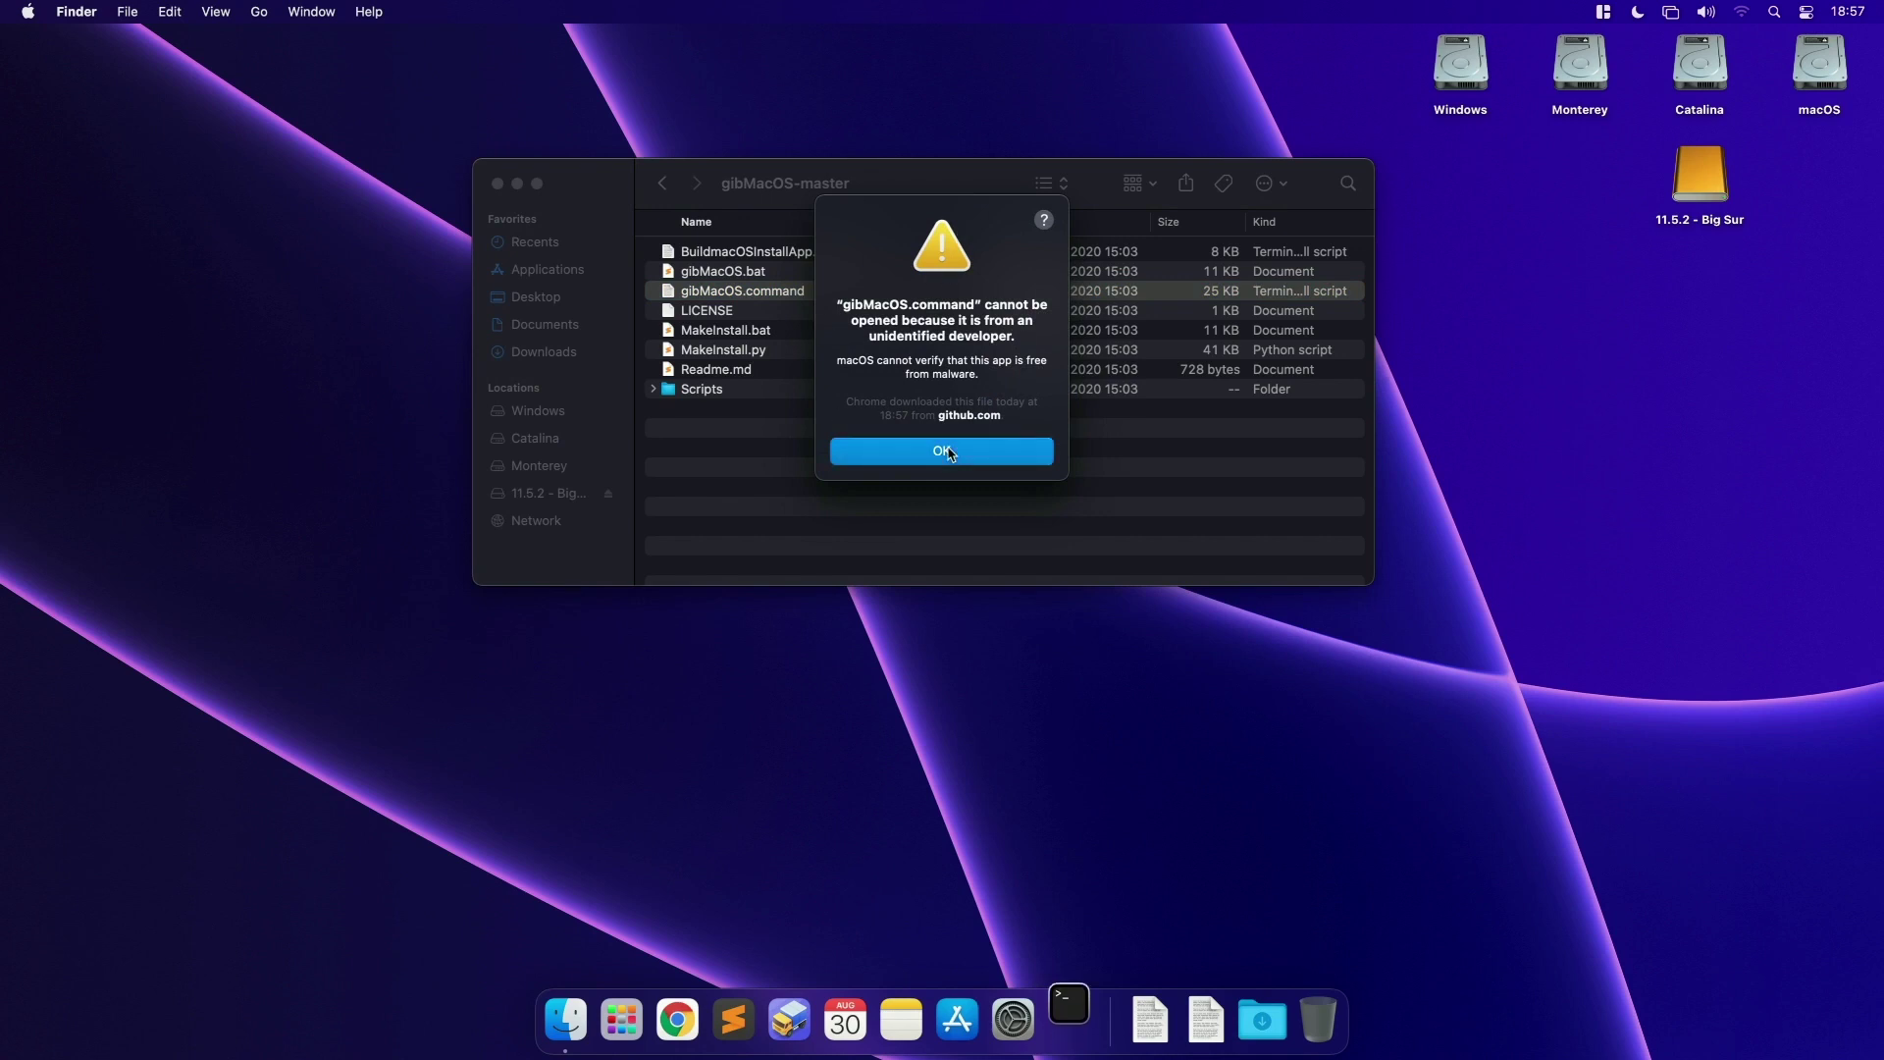
left_click(1012, 1016)
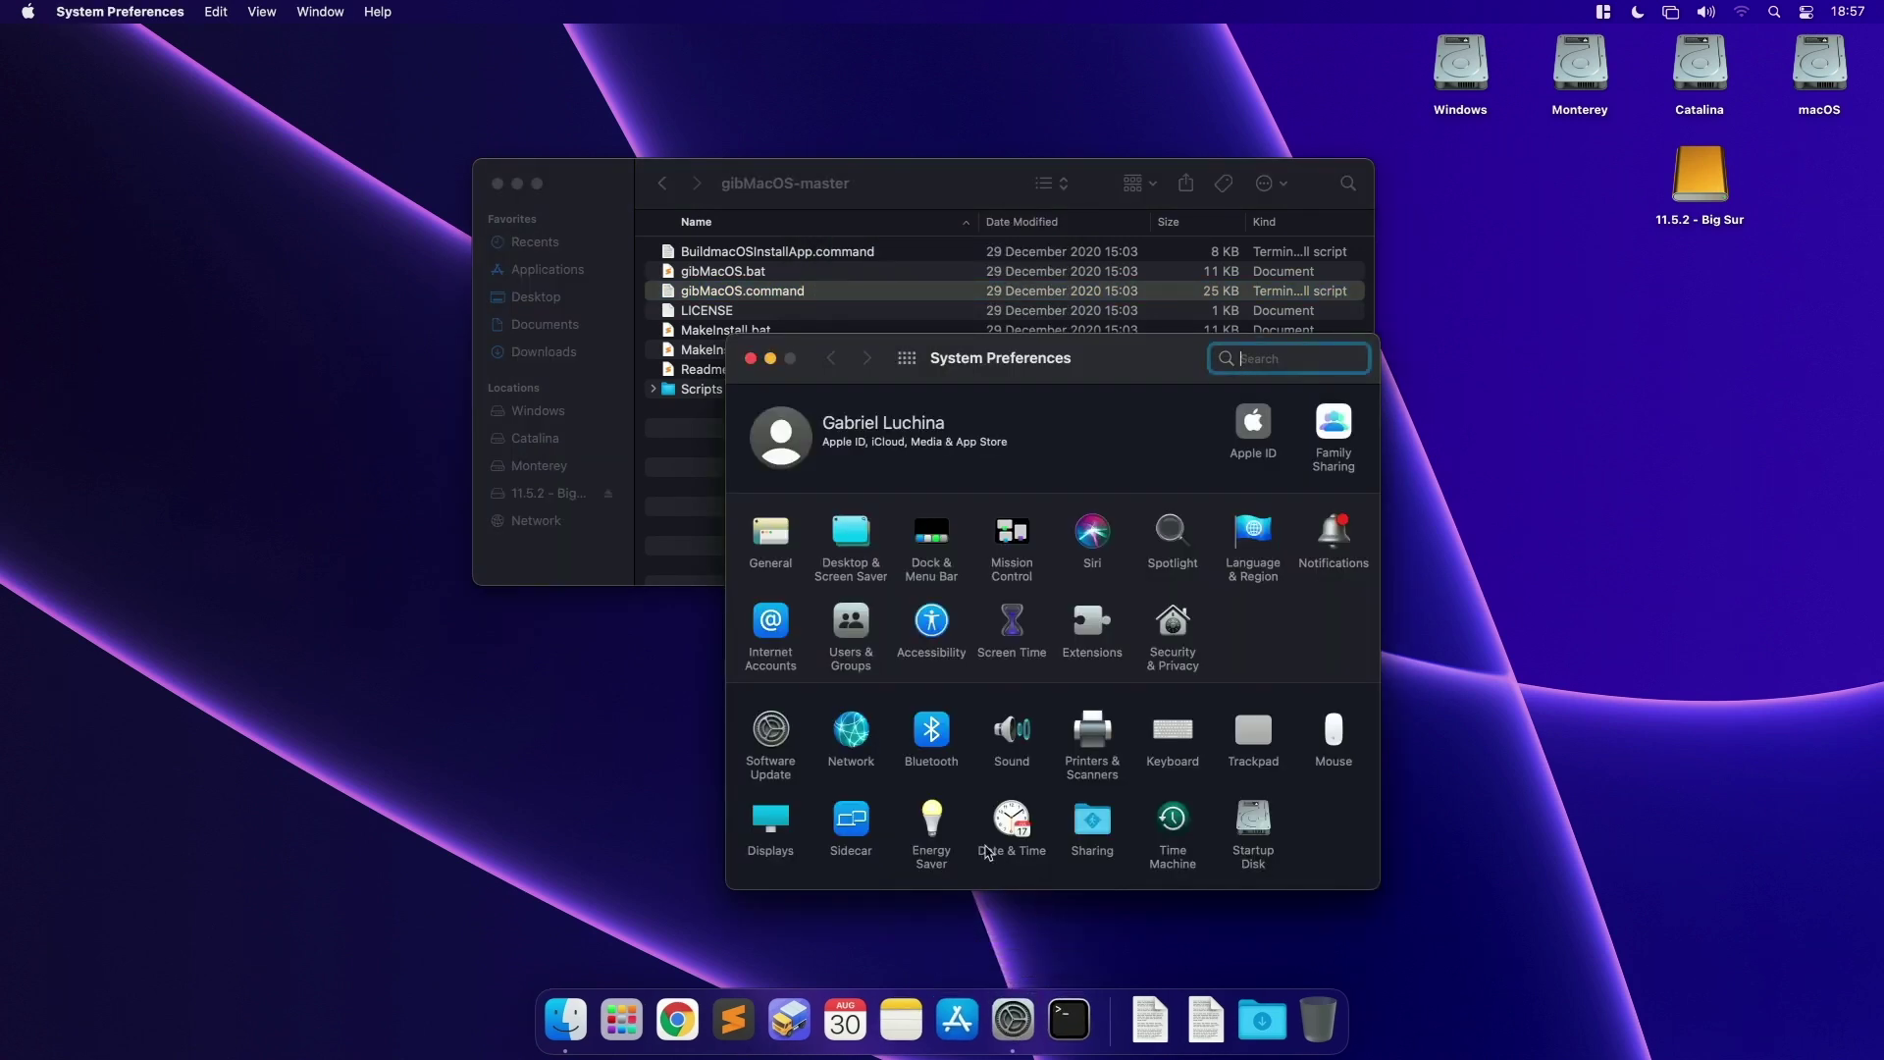
Step: Allow gibMacOS.command with Open Anyway in Security & Privacy and confirm opening it
left_click(1162, 614)
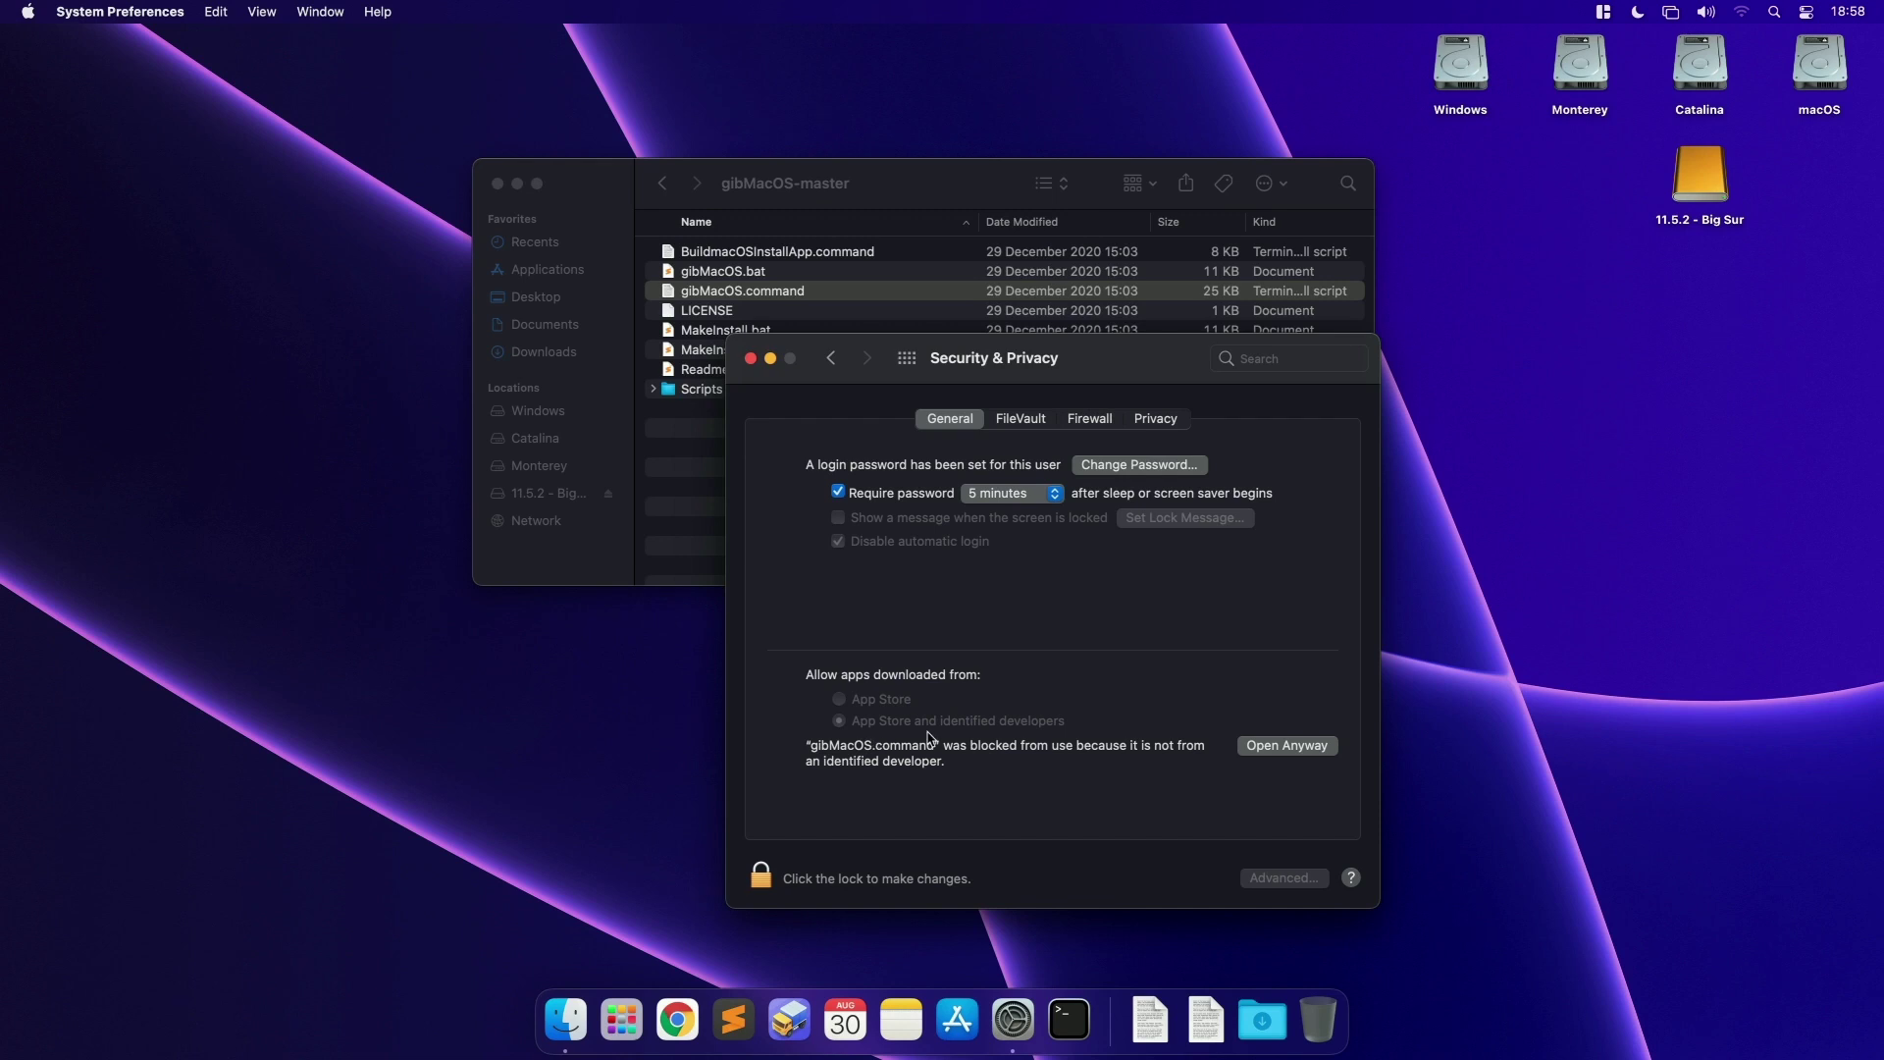
left_click(1292, 743)
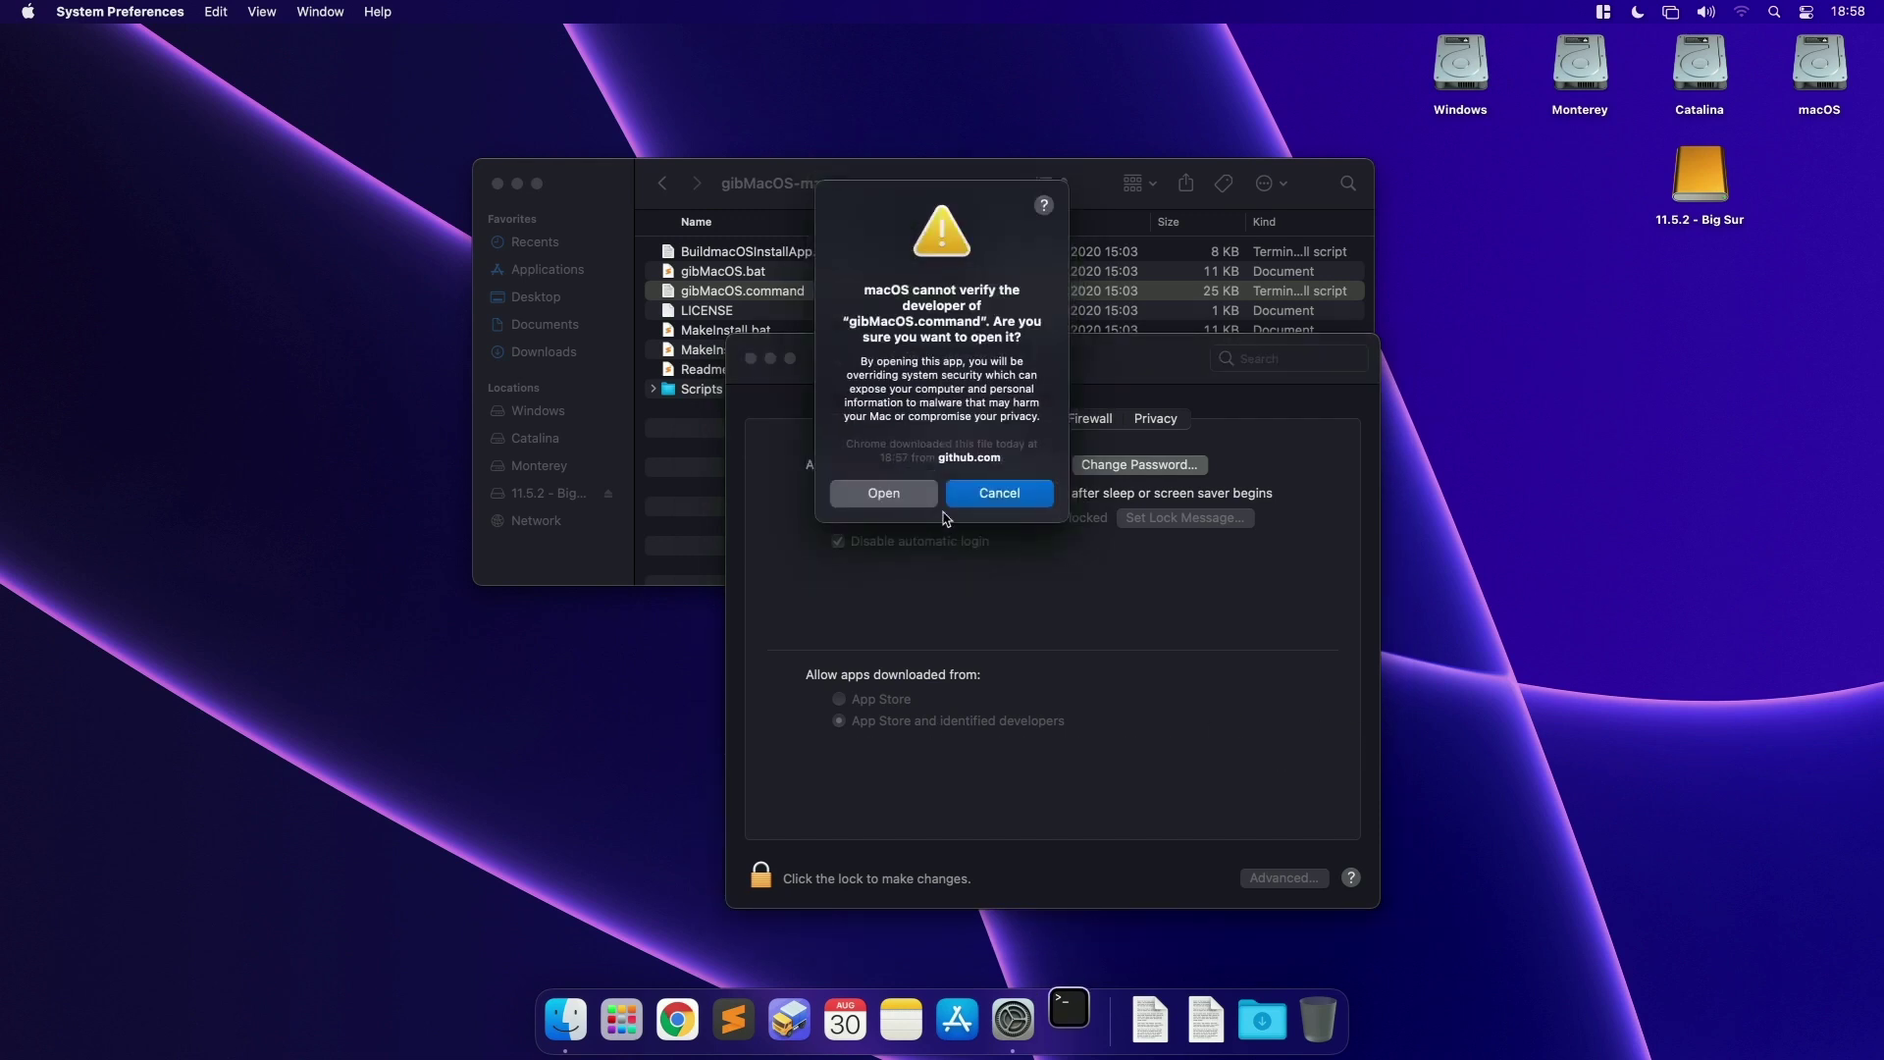
left_click(907, 497)
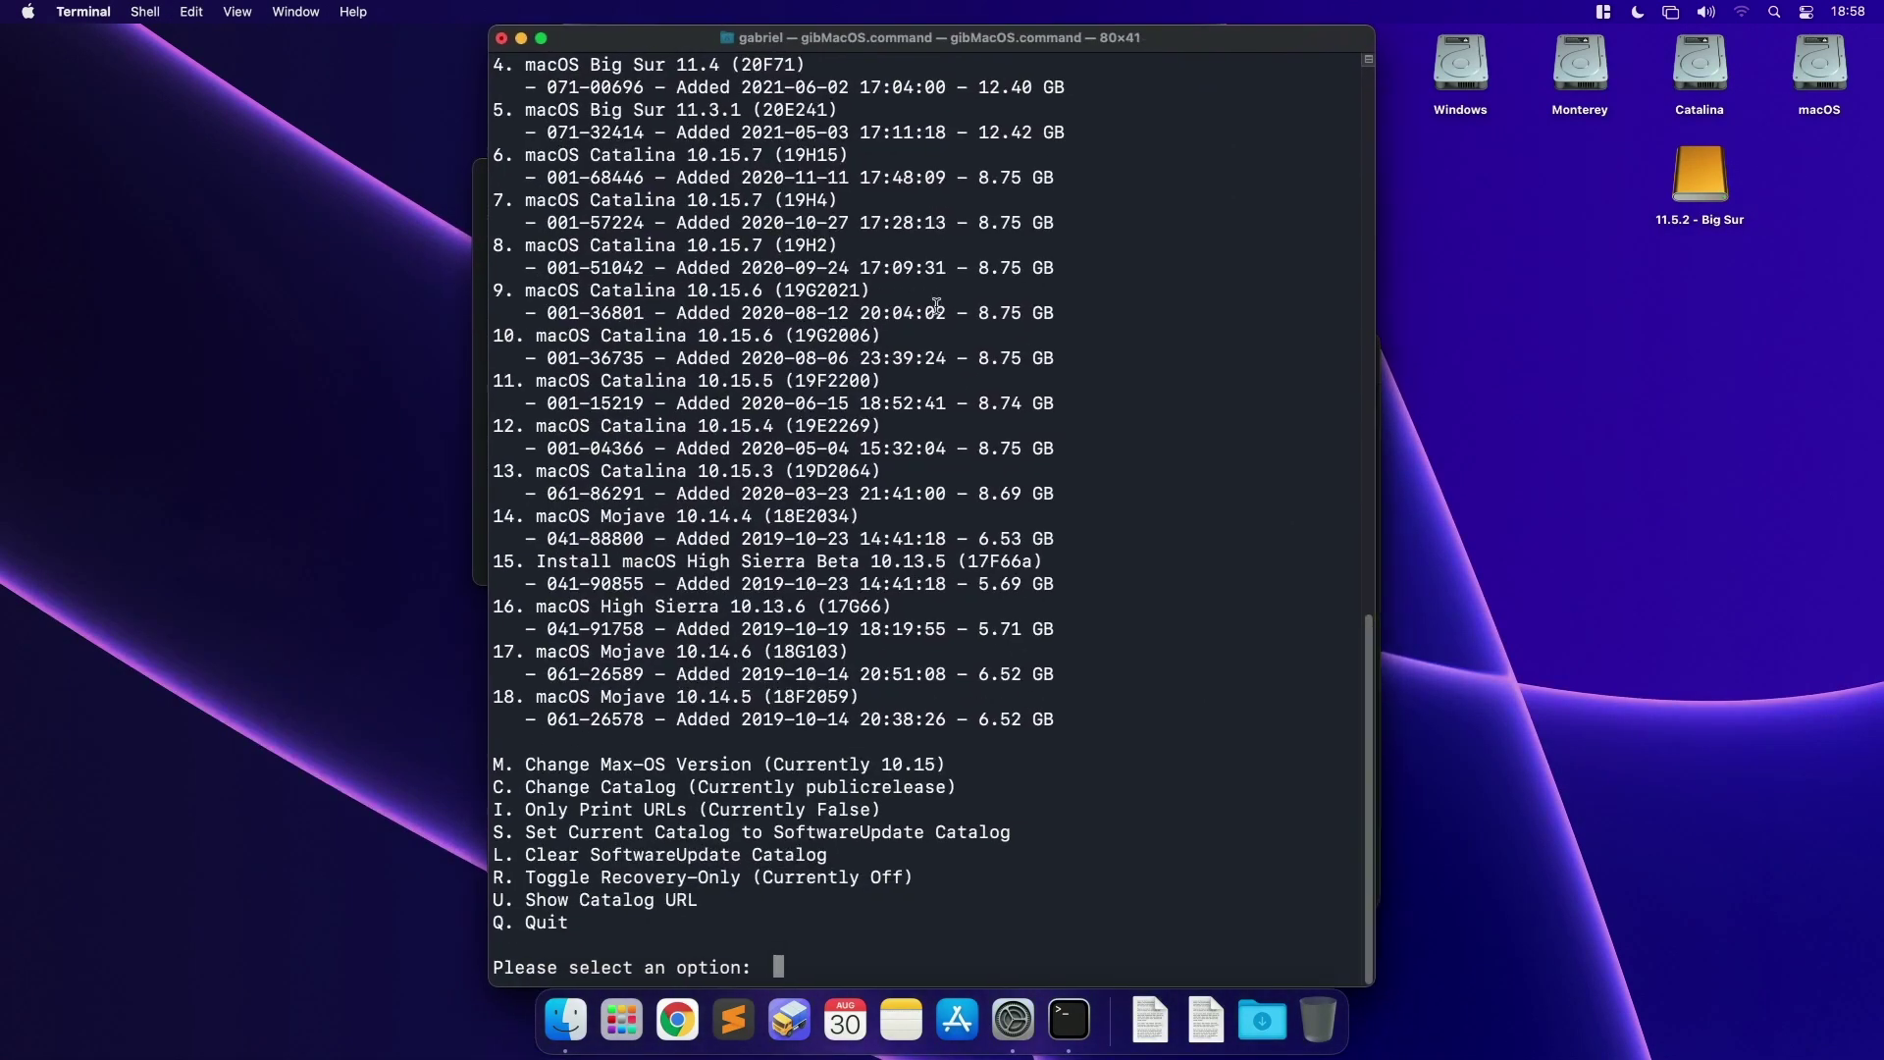
Step: Review the Big Sur and Catalina entries (builds 19H15, 19H4, 19H2, 10.15.6 19G2021)
scroll(764, 572, "up", 2)
scroll(764, 572, "up", 5)
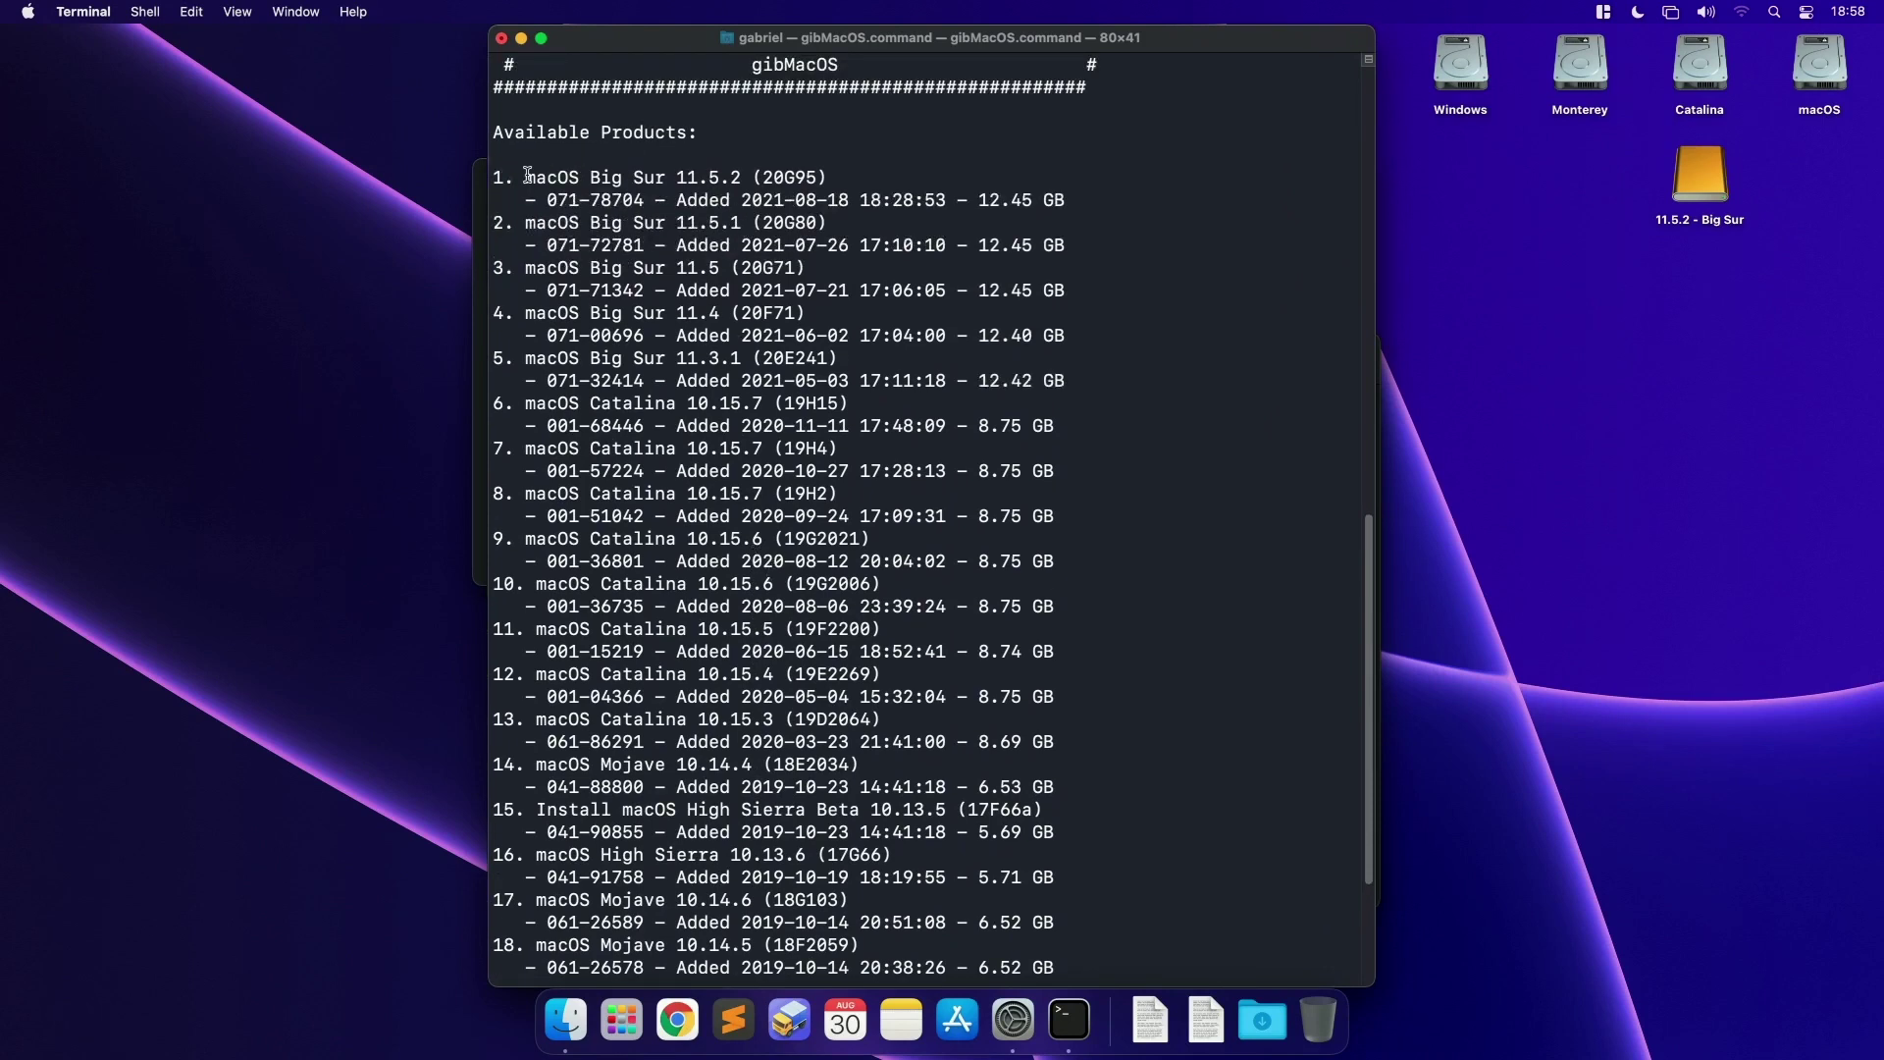
left_click_drag(526, 176, 734, 176)
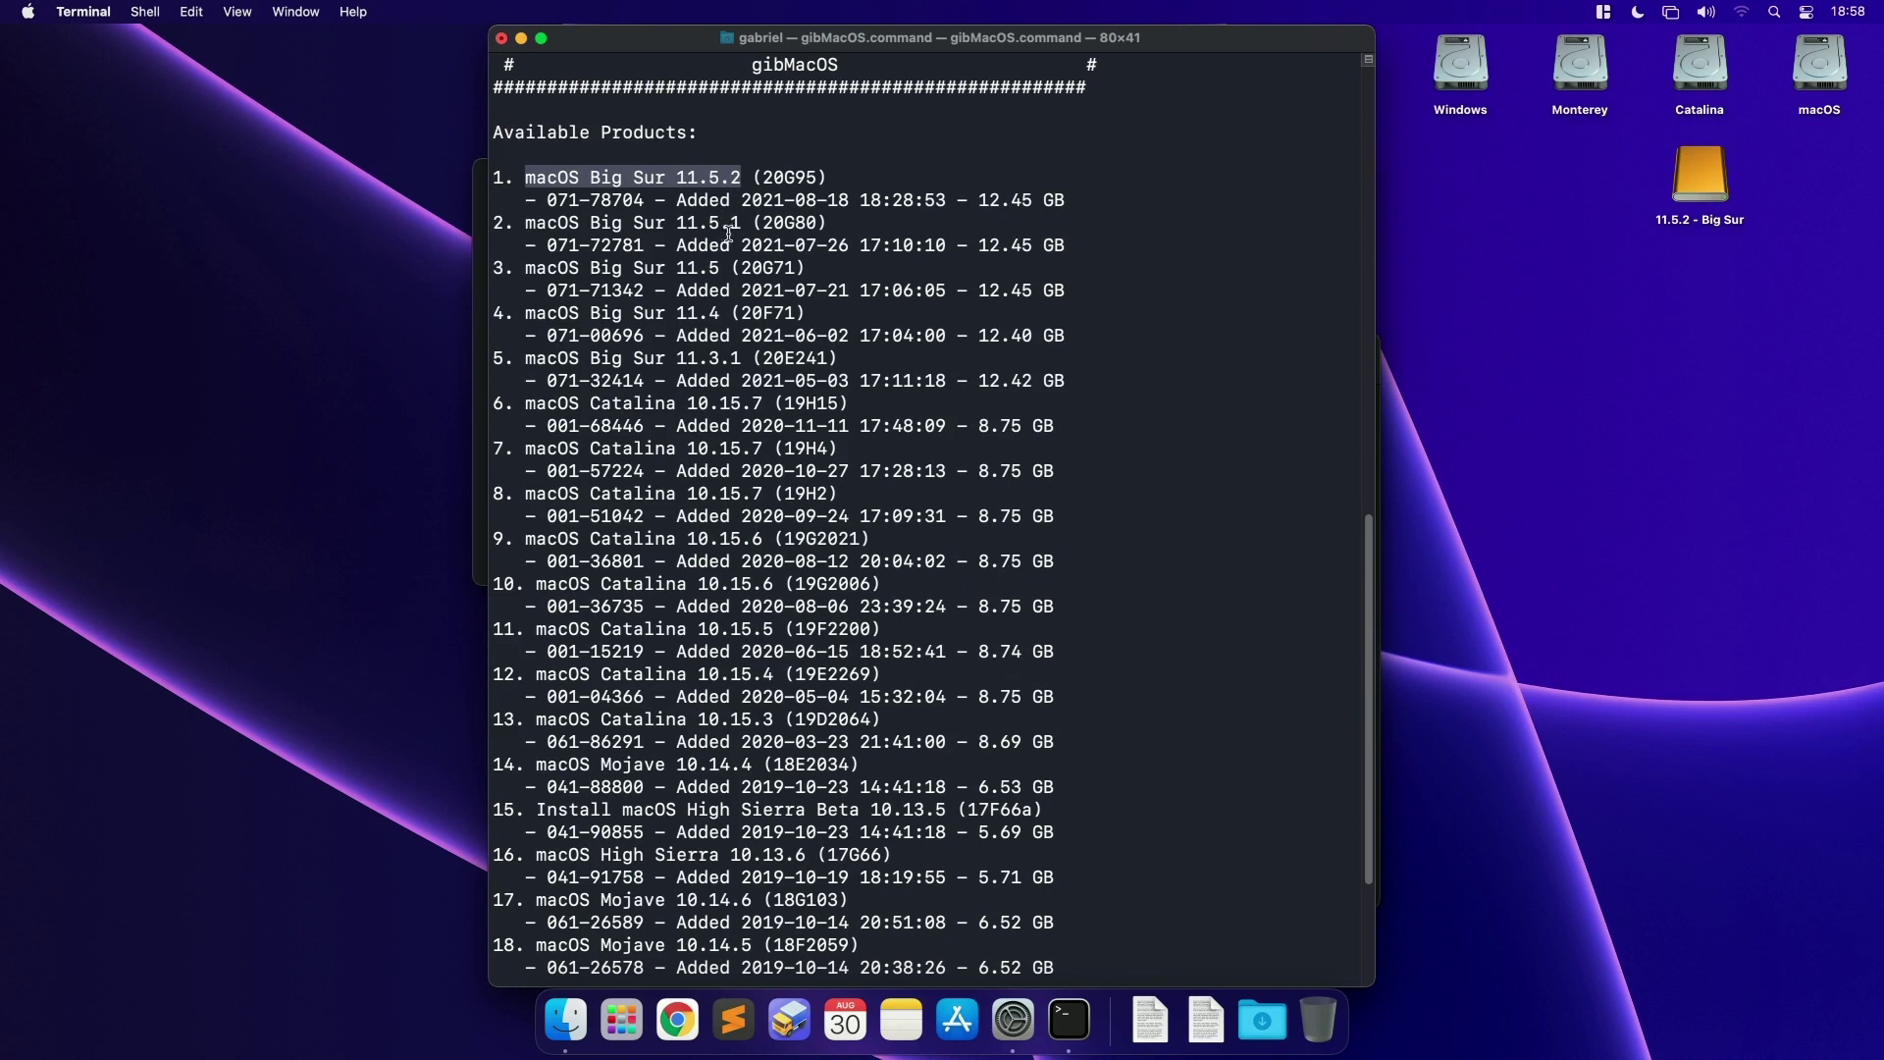
scroll(728, 295, "down", 5)
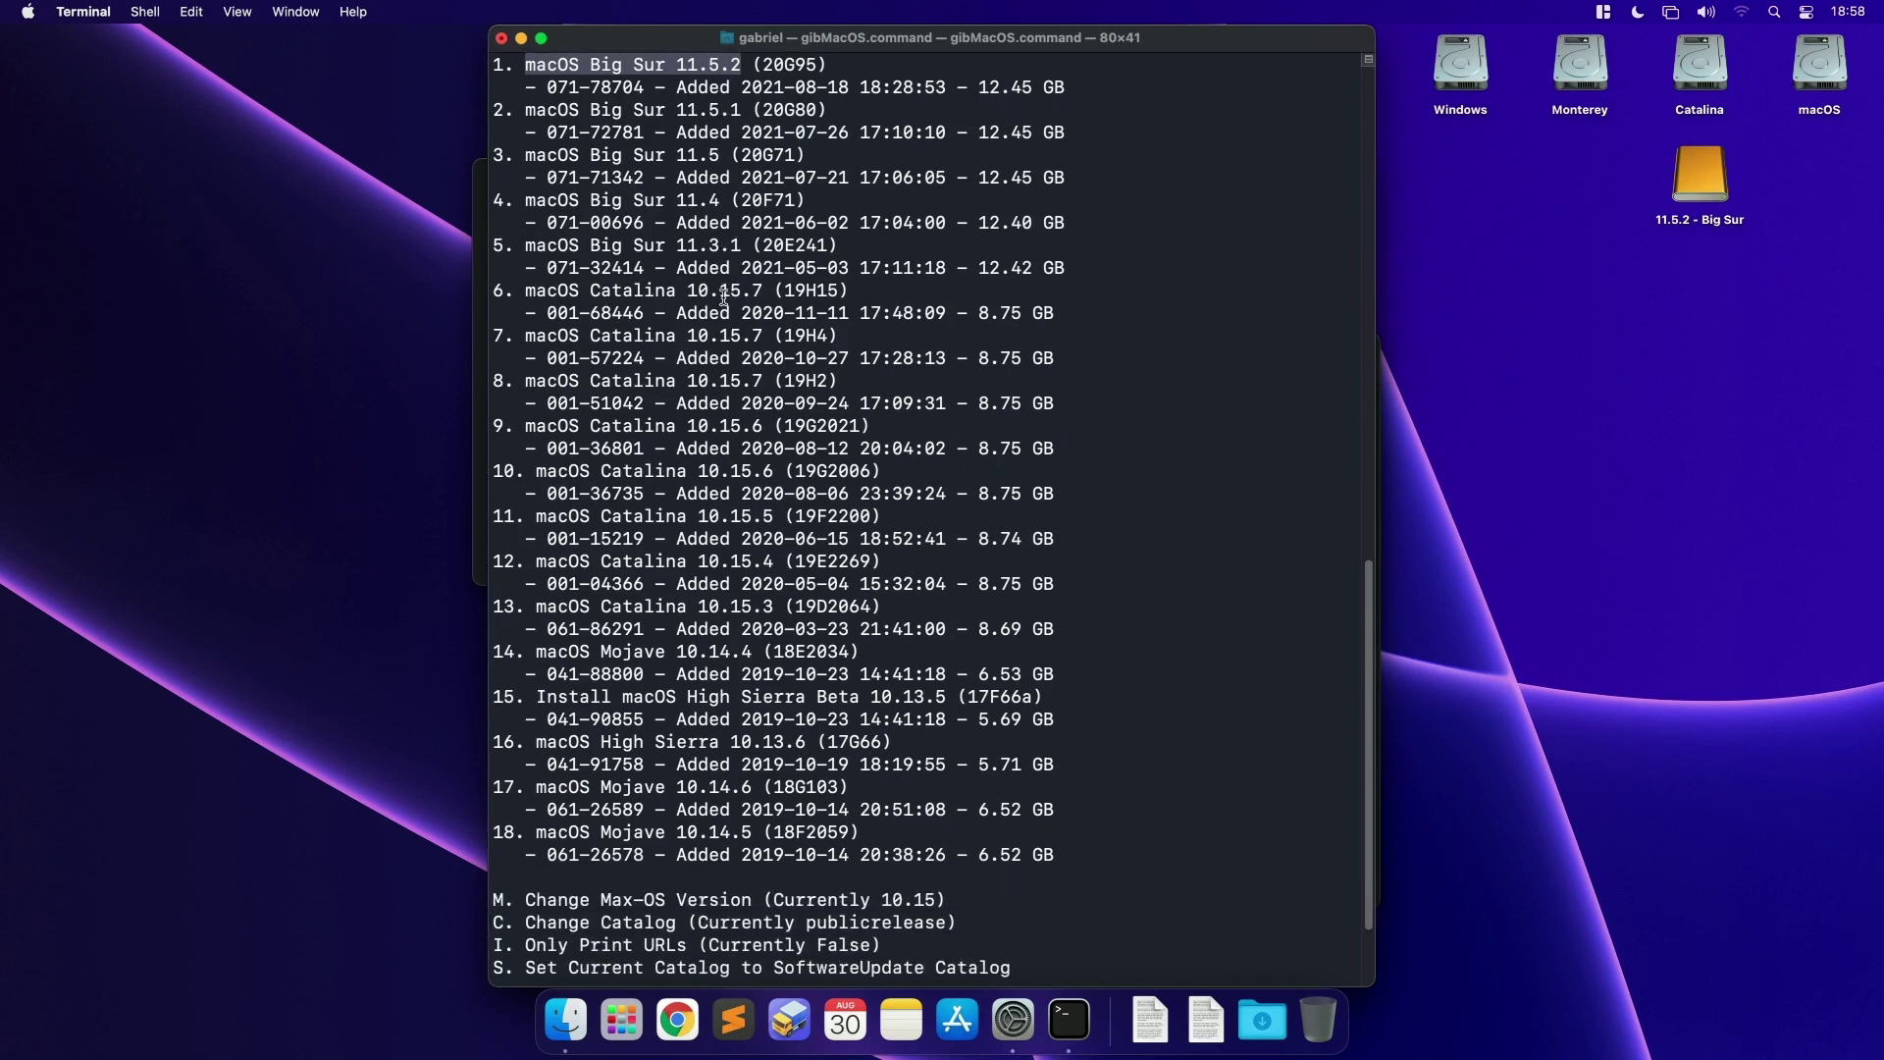
left_click_drag(515, 292, 757, 292)
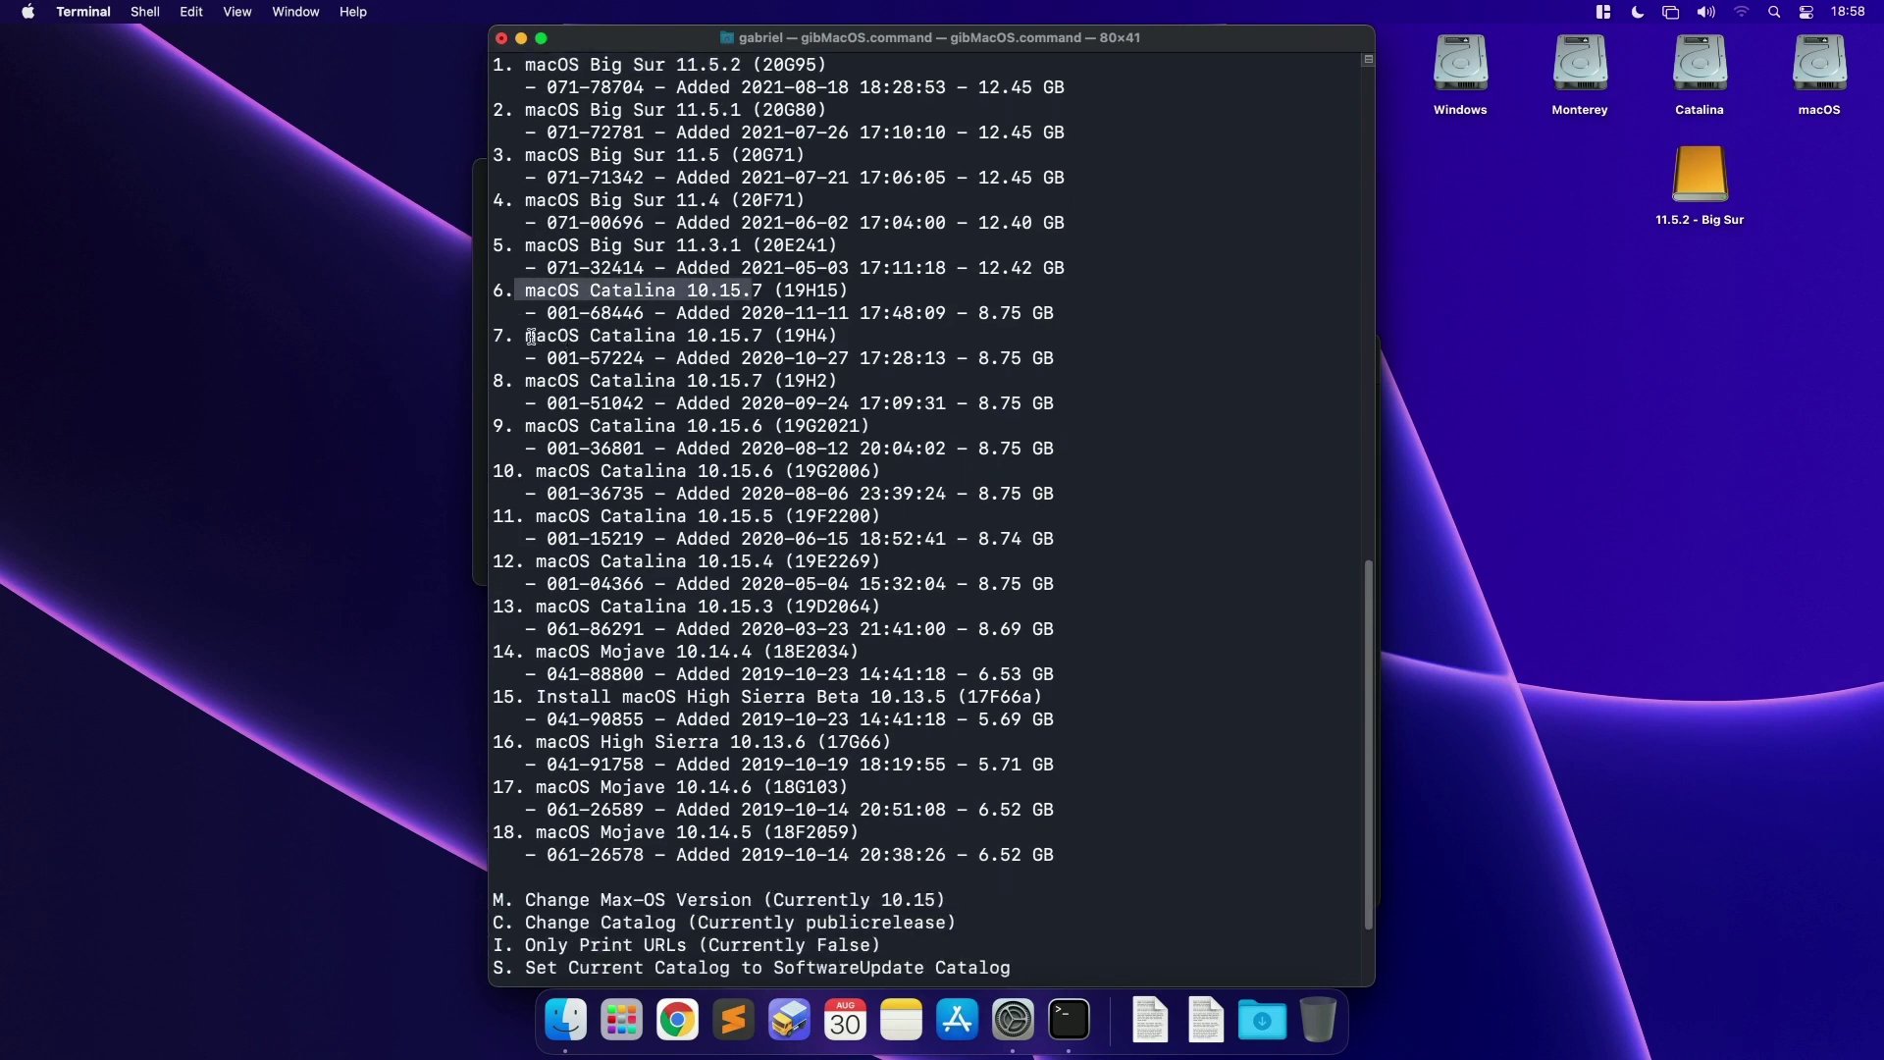
left_click_drag(531, 337, 740, 344)
left_click_drag(562, 386, 730, 381)
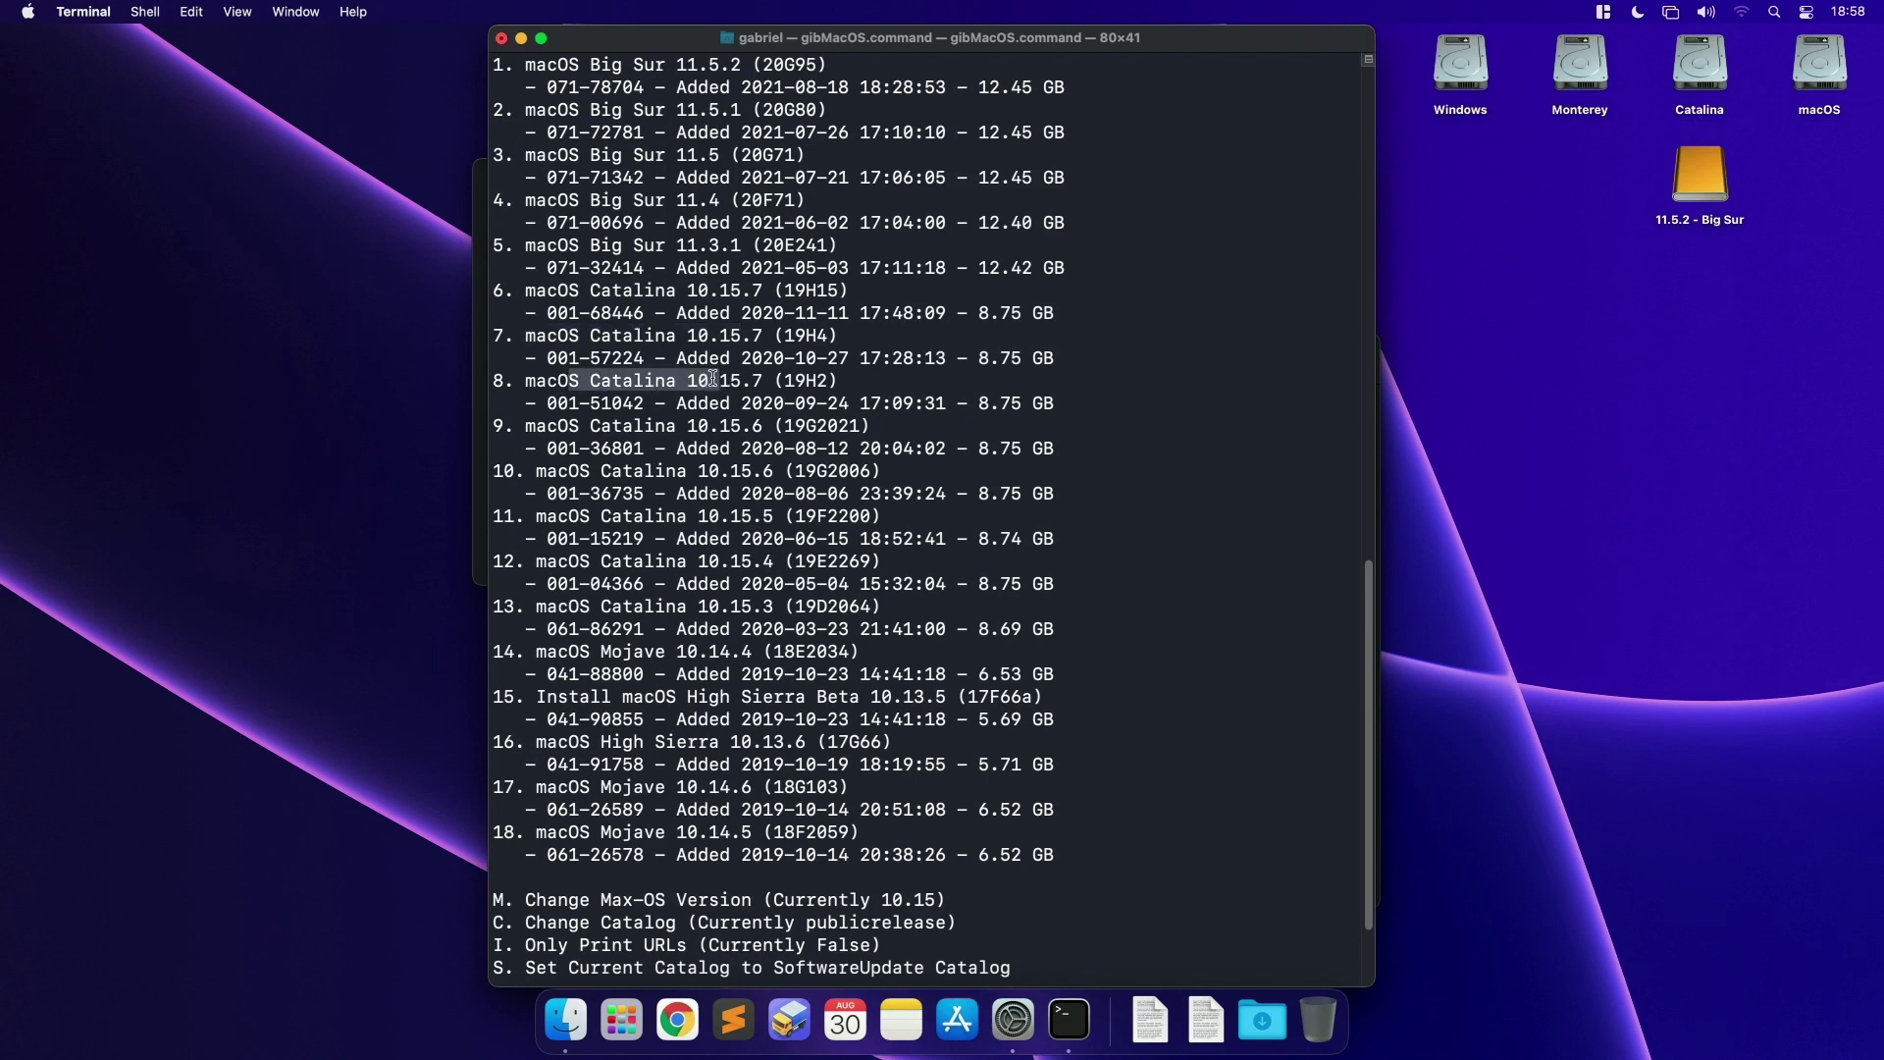
left_click(749, 380)
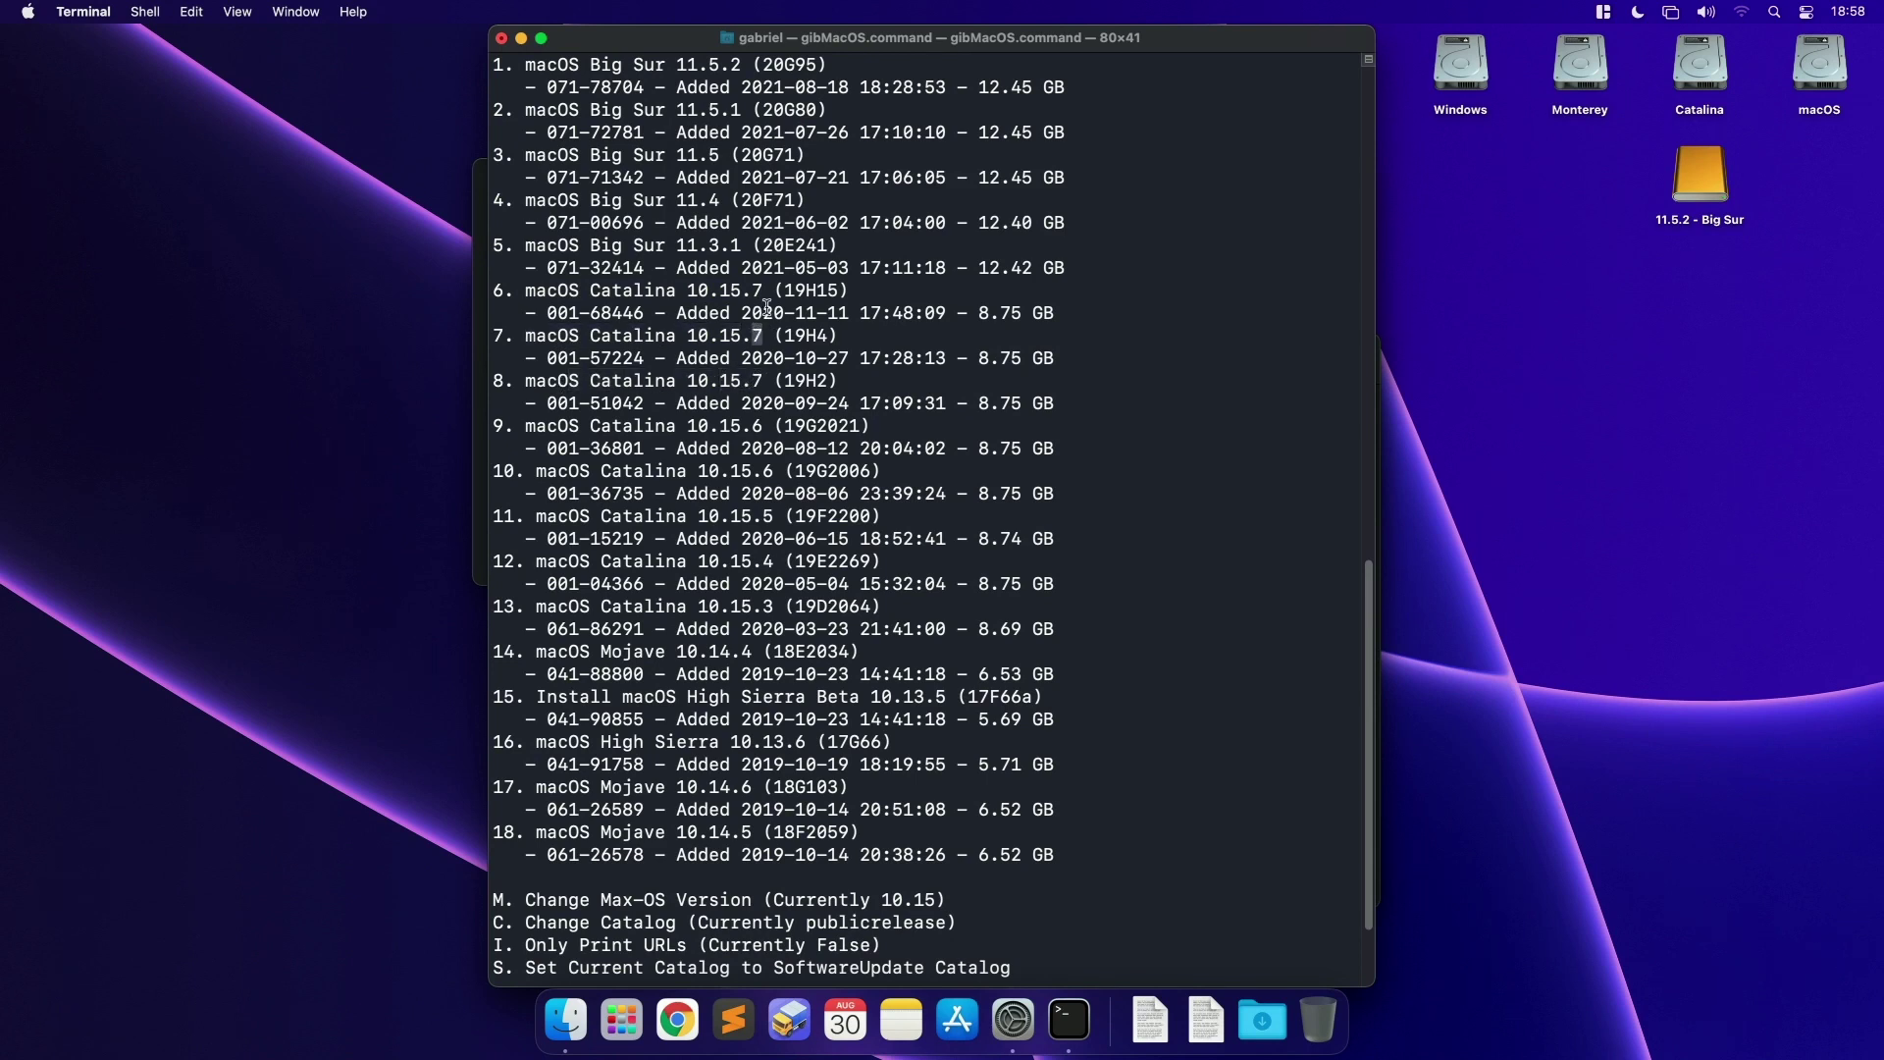
left_click_drag(764, 291, 731, 291)
double_click(803, 291)
double_click(797, 337)
left_click(800, 385)
double_click(799, 384)
double_click(697, 425)
double_click(813, 426)
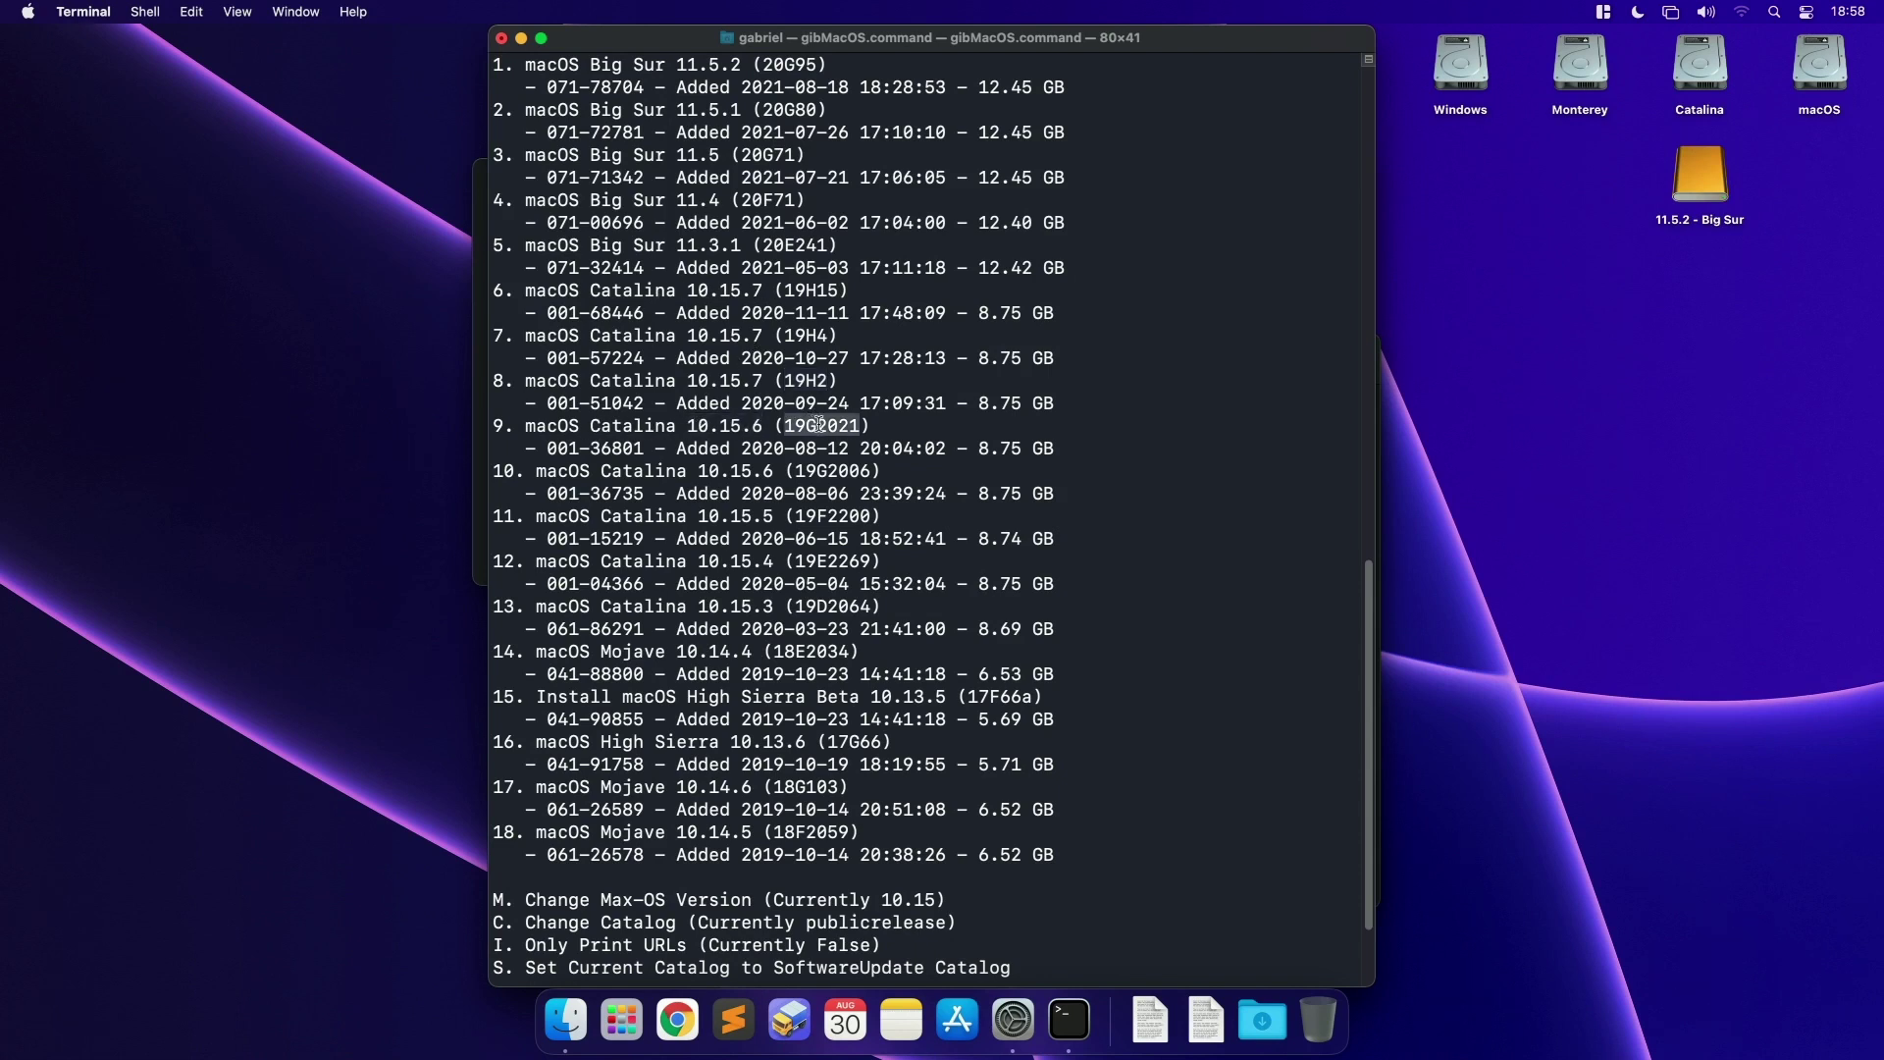
Step: Highlight the Mojave 10.14.4 (18E2034) and item 17 10.14.6 entries, plus item 10's 8.75 GB size
double_click(641, 648)
left_click_drag(676, 649, 750, 649)
double_click(800, 652)
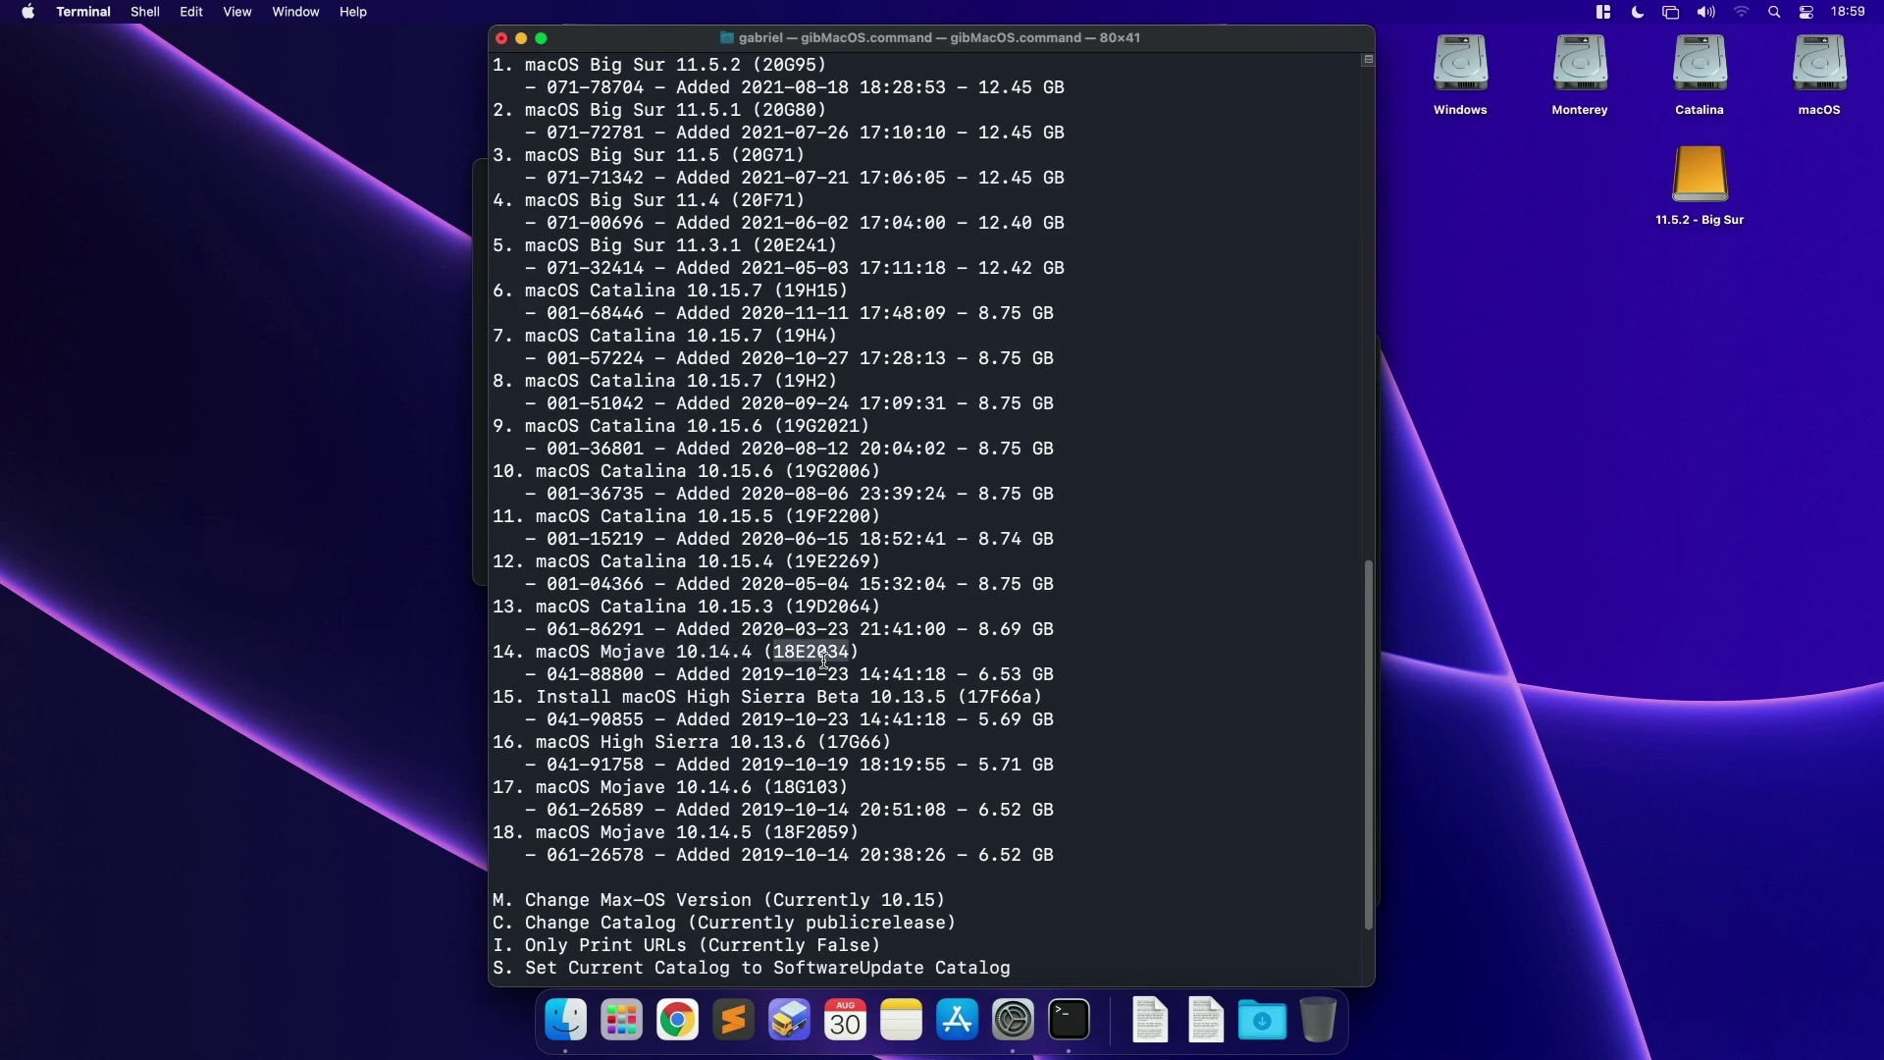
left_click_drag(544, 791, 682, 787)
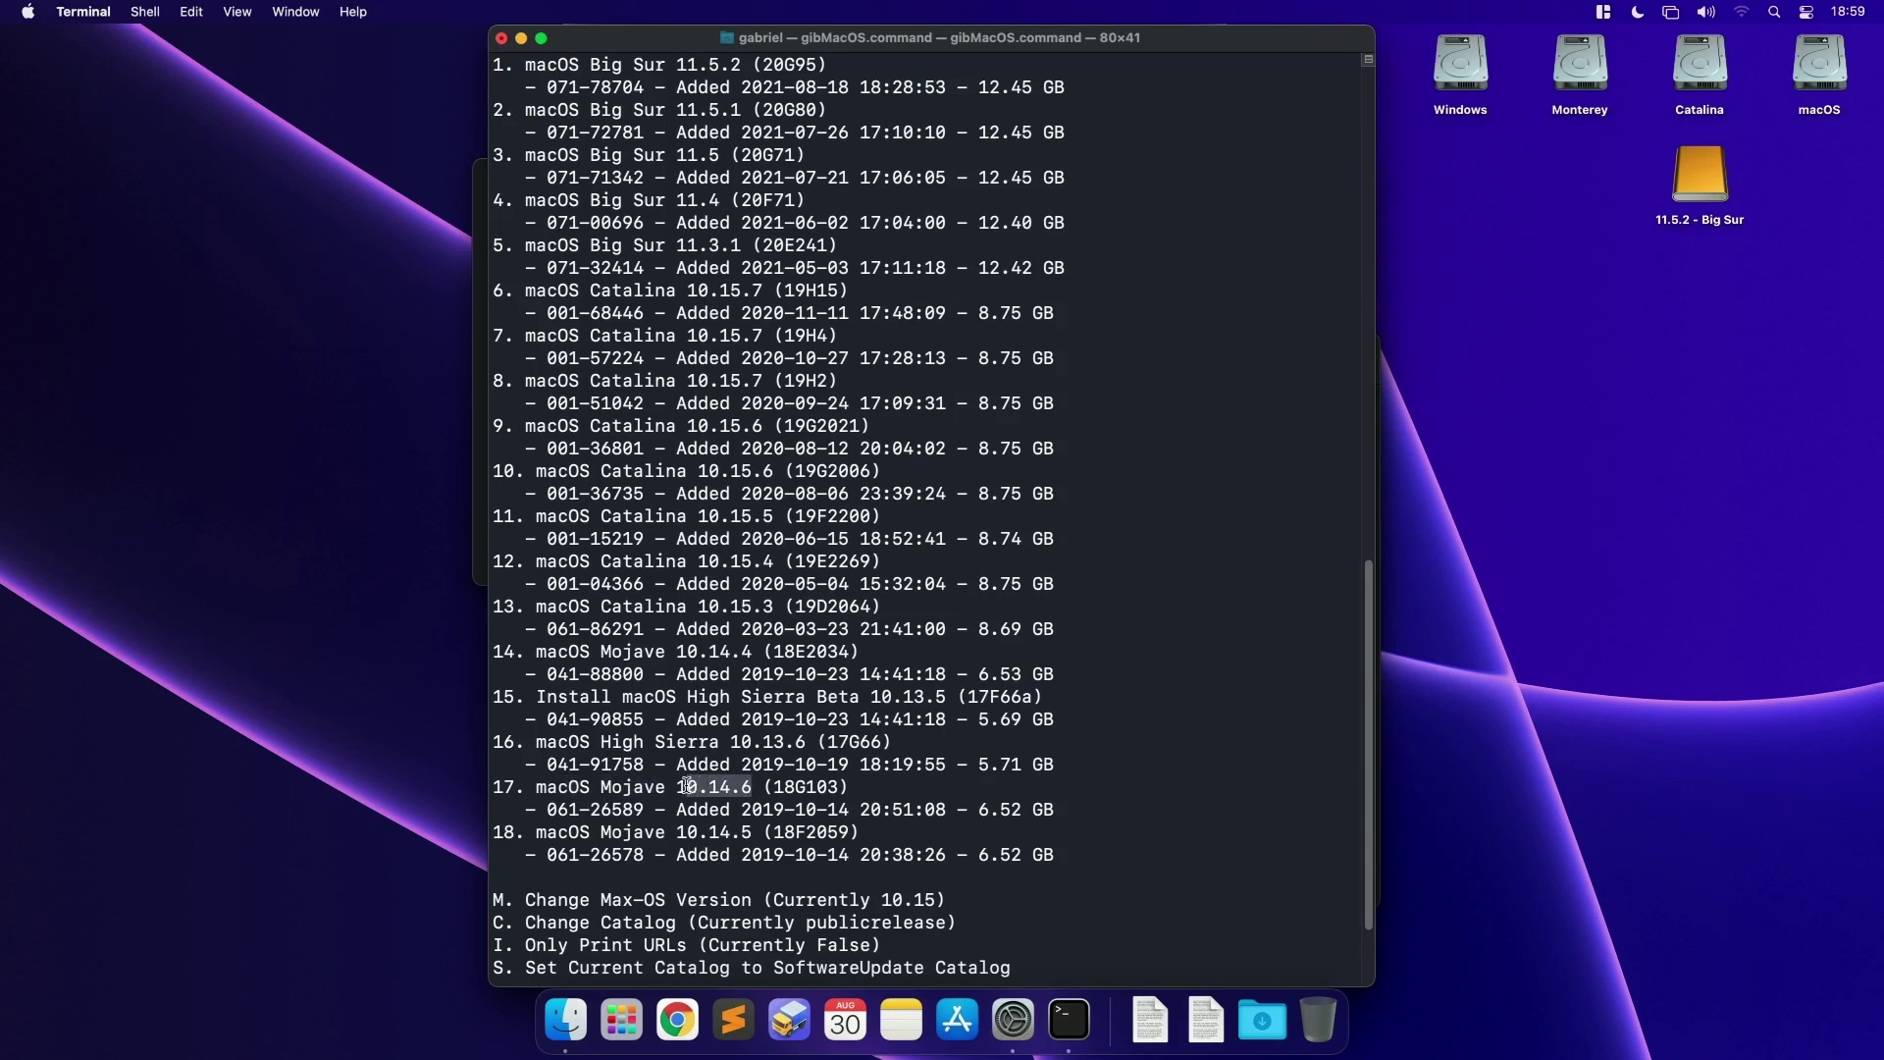
left_click_drag(766, 649, 698, 649)
double_click(691, 786)
scroll(759, 614, "up", 1)
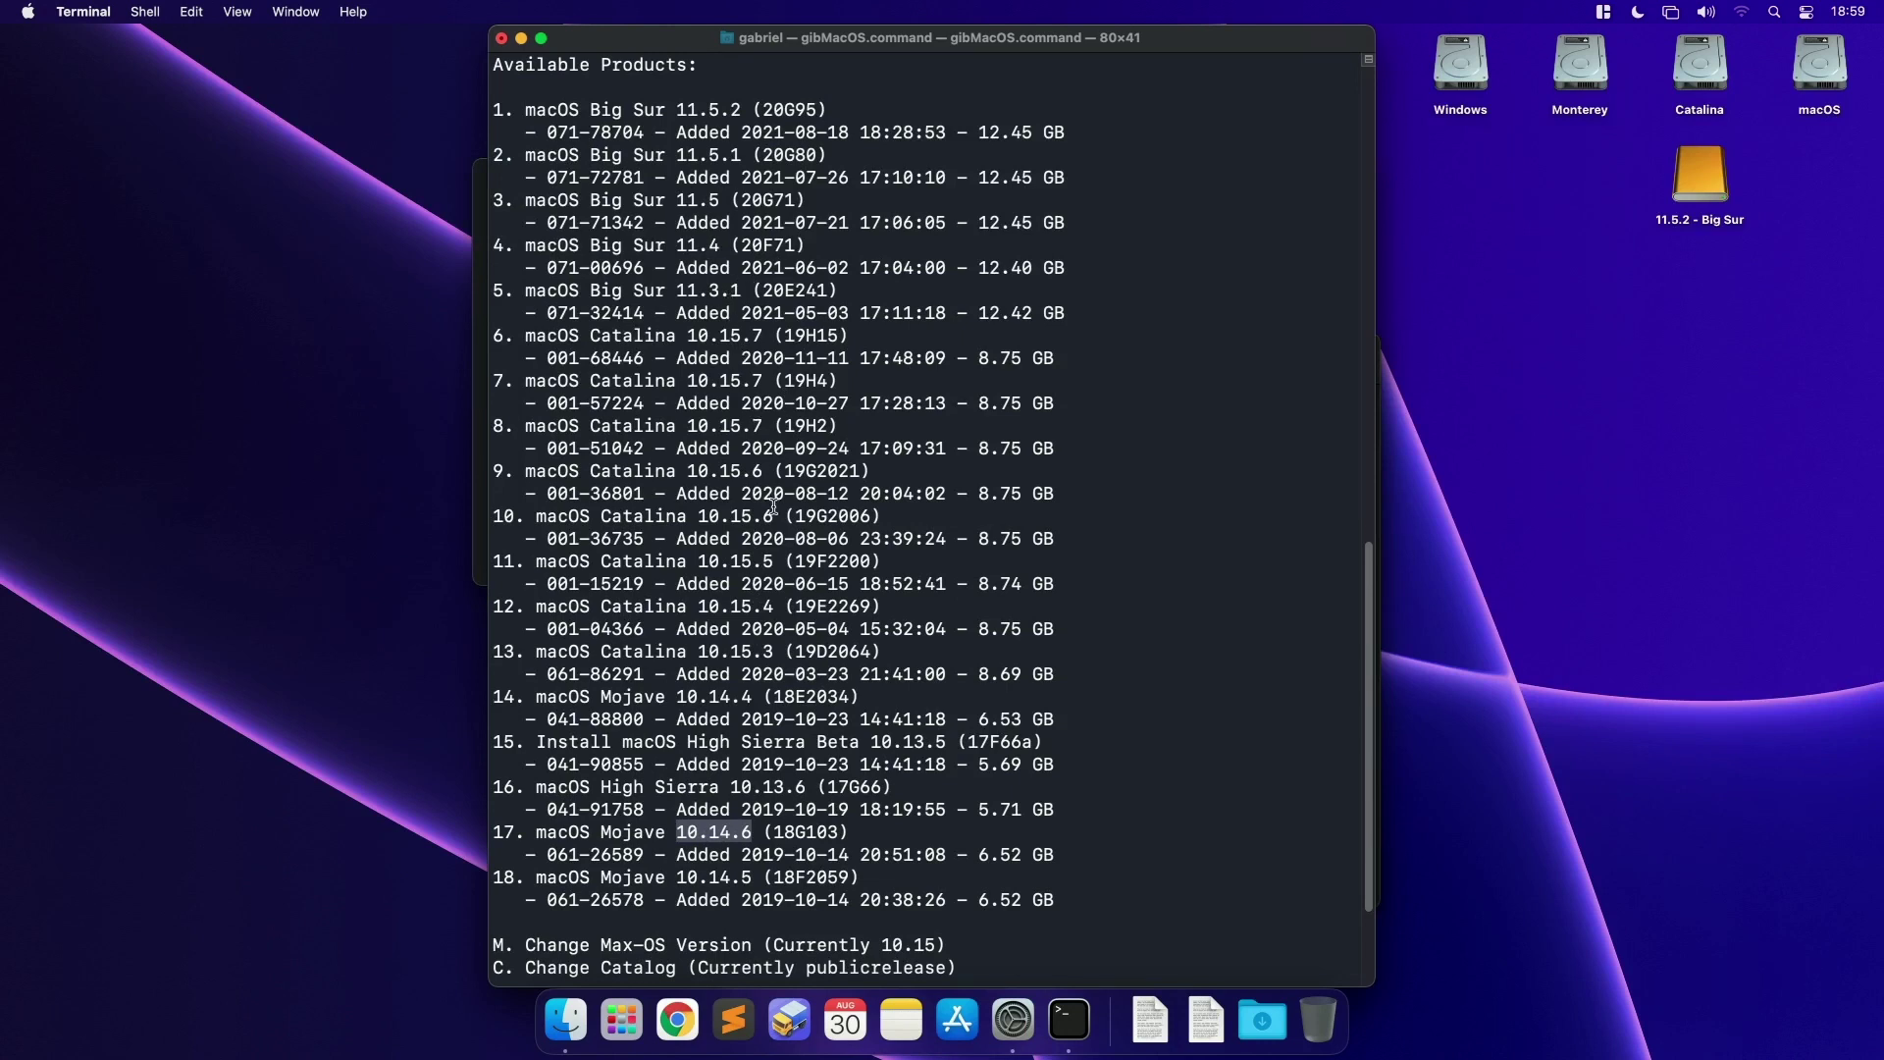
scroll(775, 506, "down", 1)
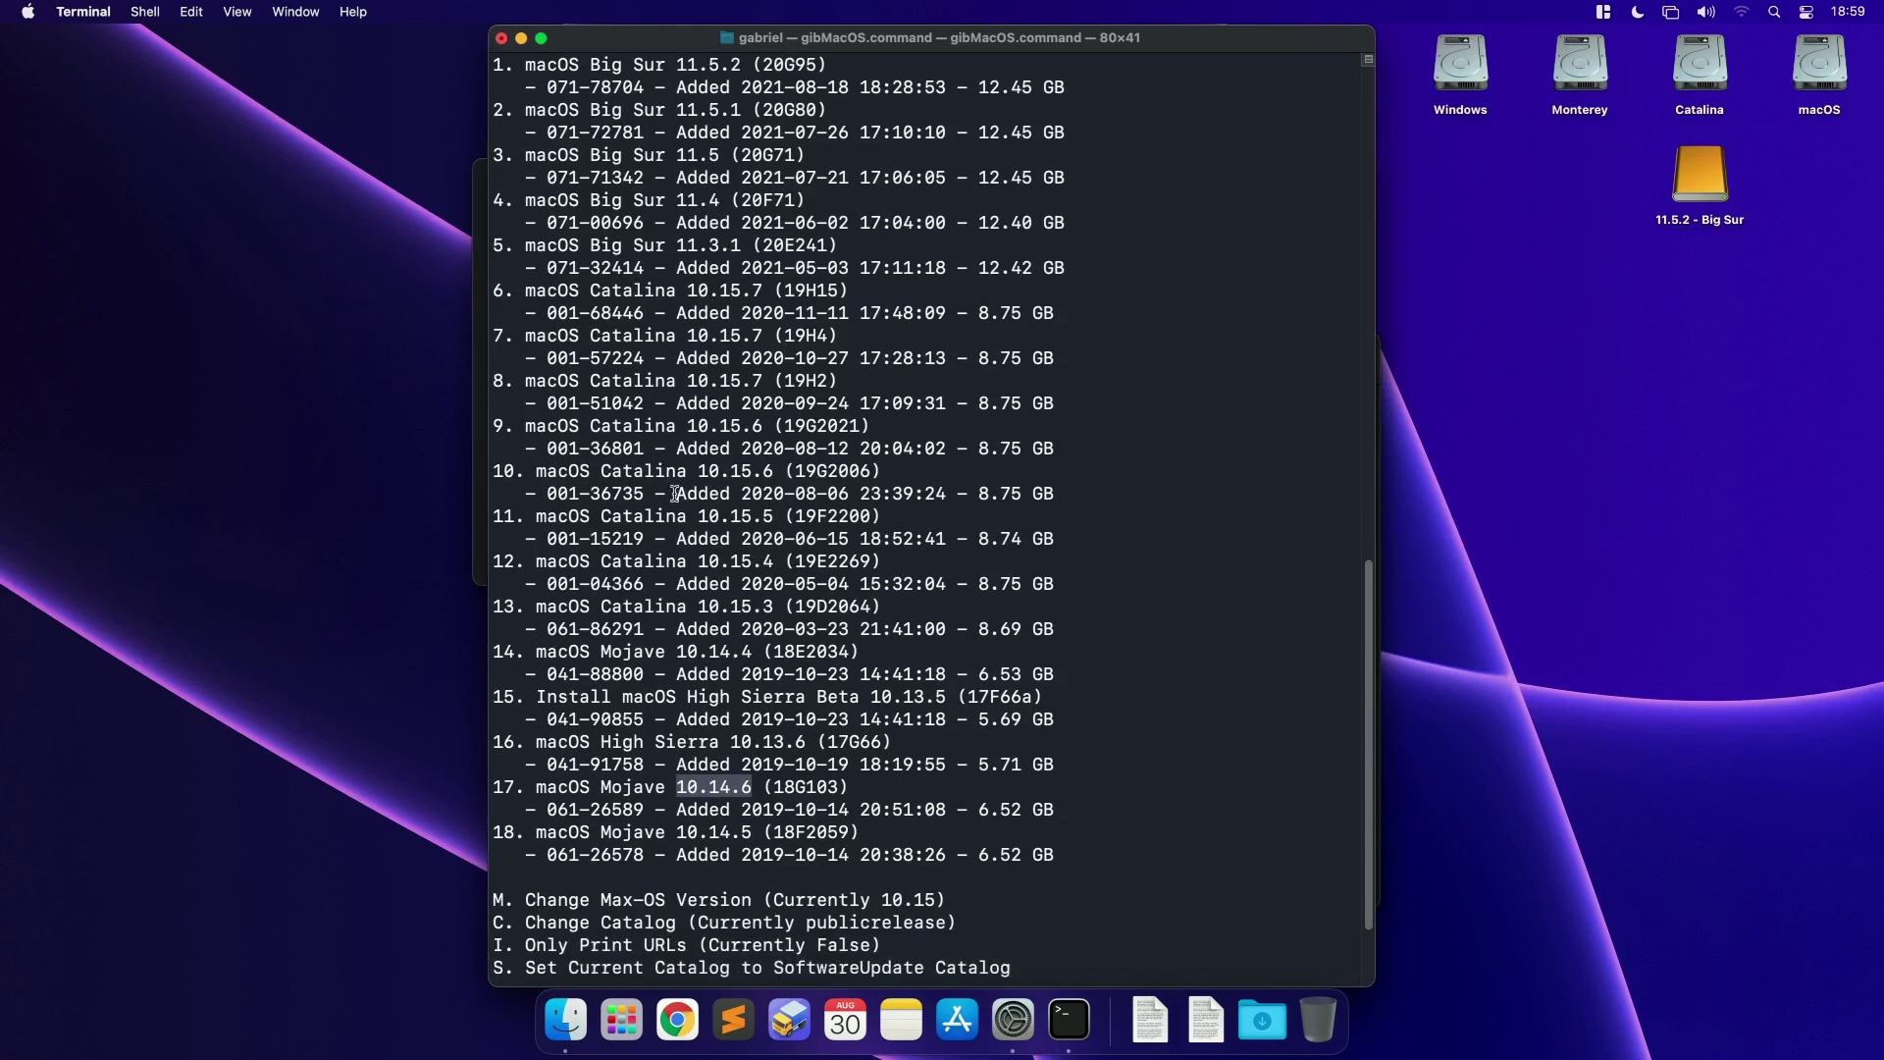
left_click_drag(675, 494, 945, 493)
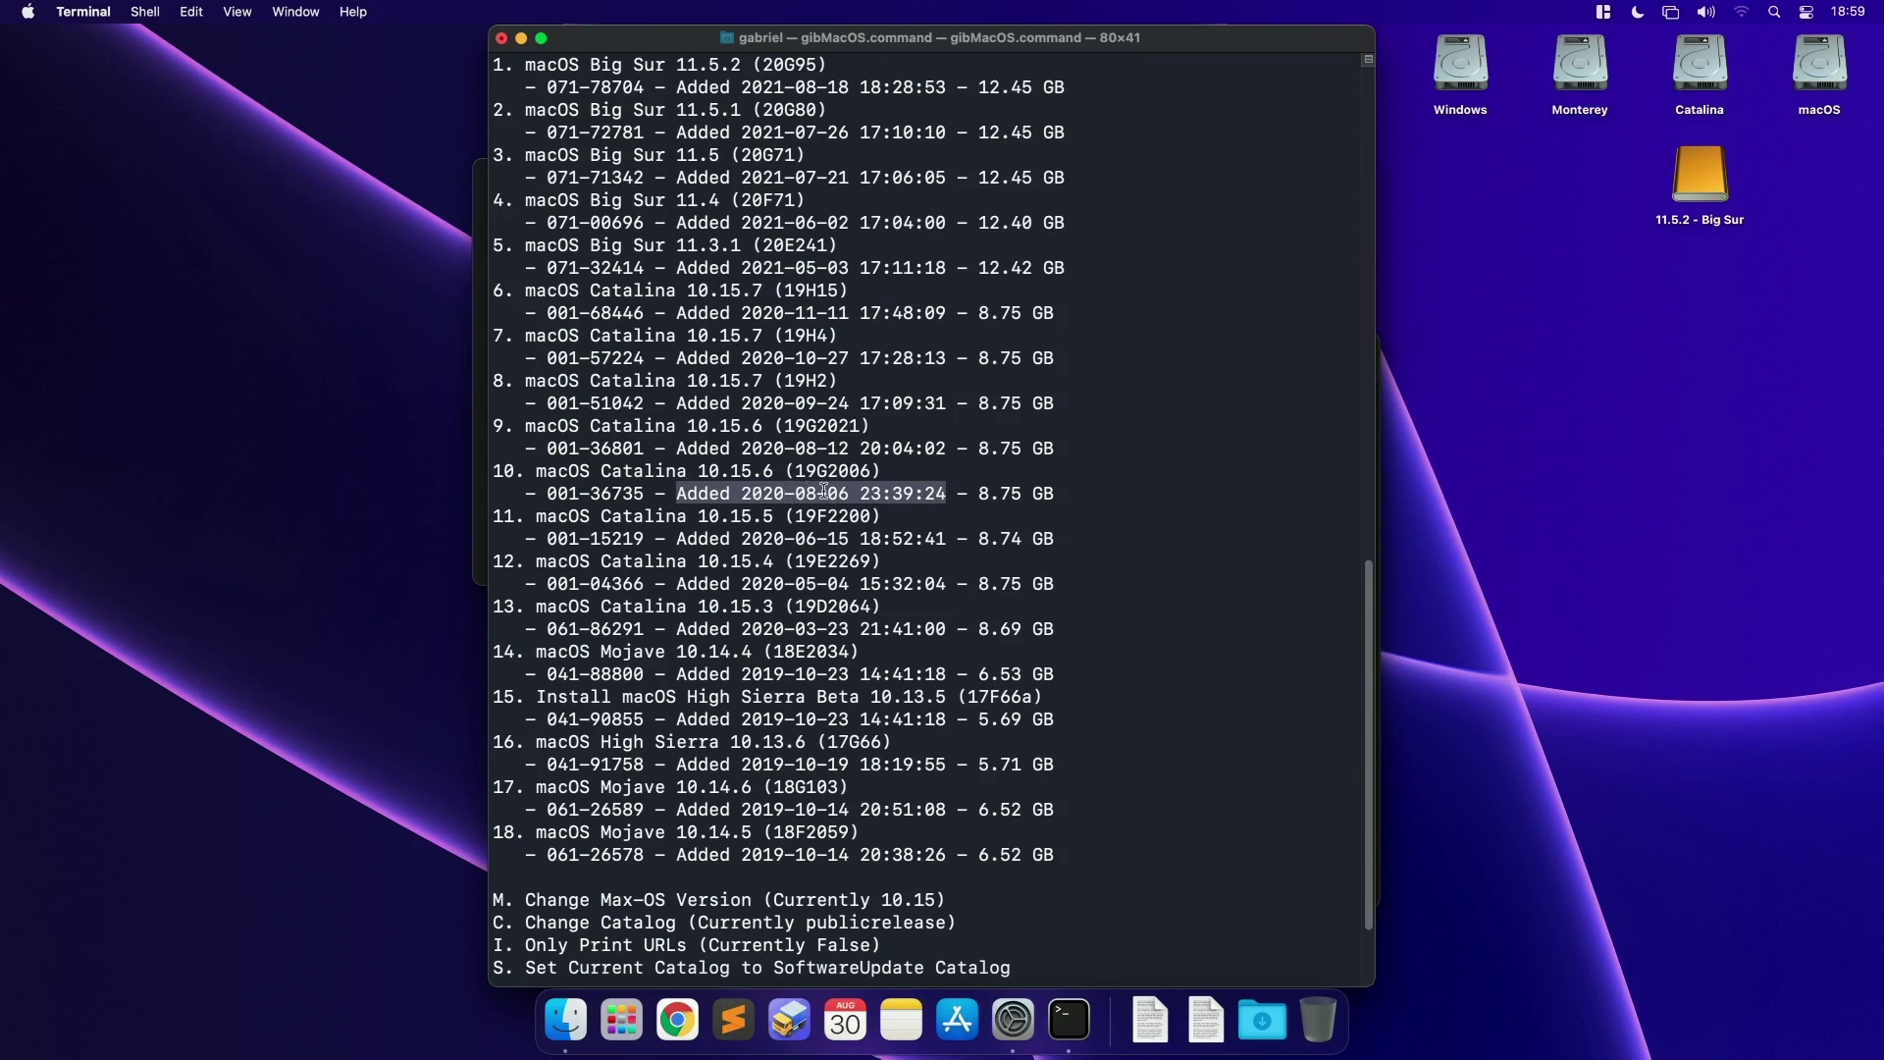
left_click_drag(1061, 493, 989, 494)
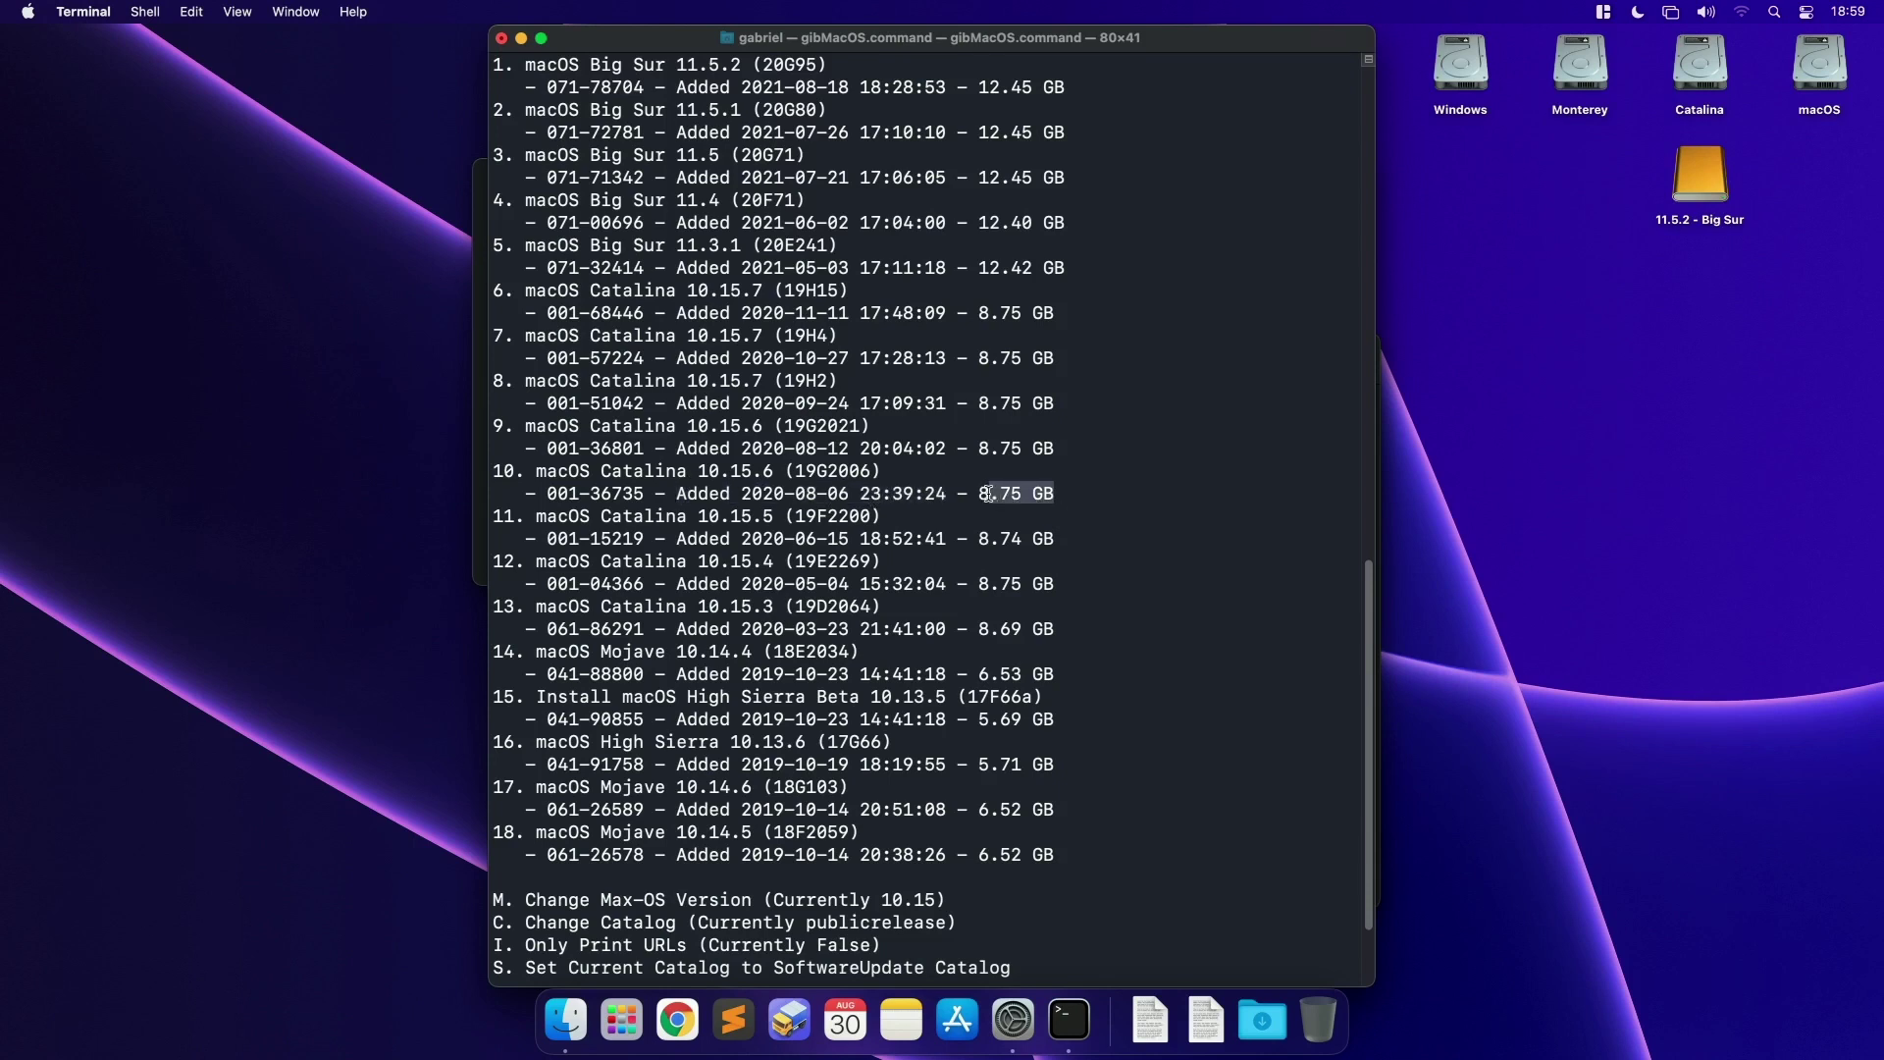
Step: Scroll down to the script options and highlight the Only Print URLs option
scroll(897, 530, "down", 2)
scroll(939, 157, "up", 6)
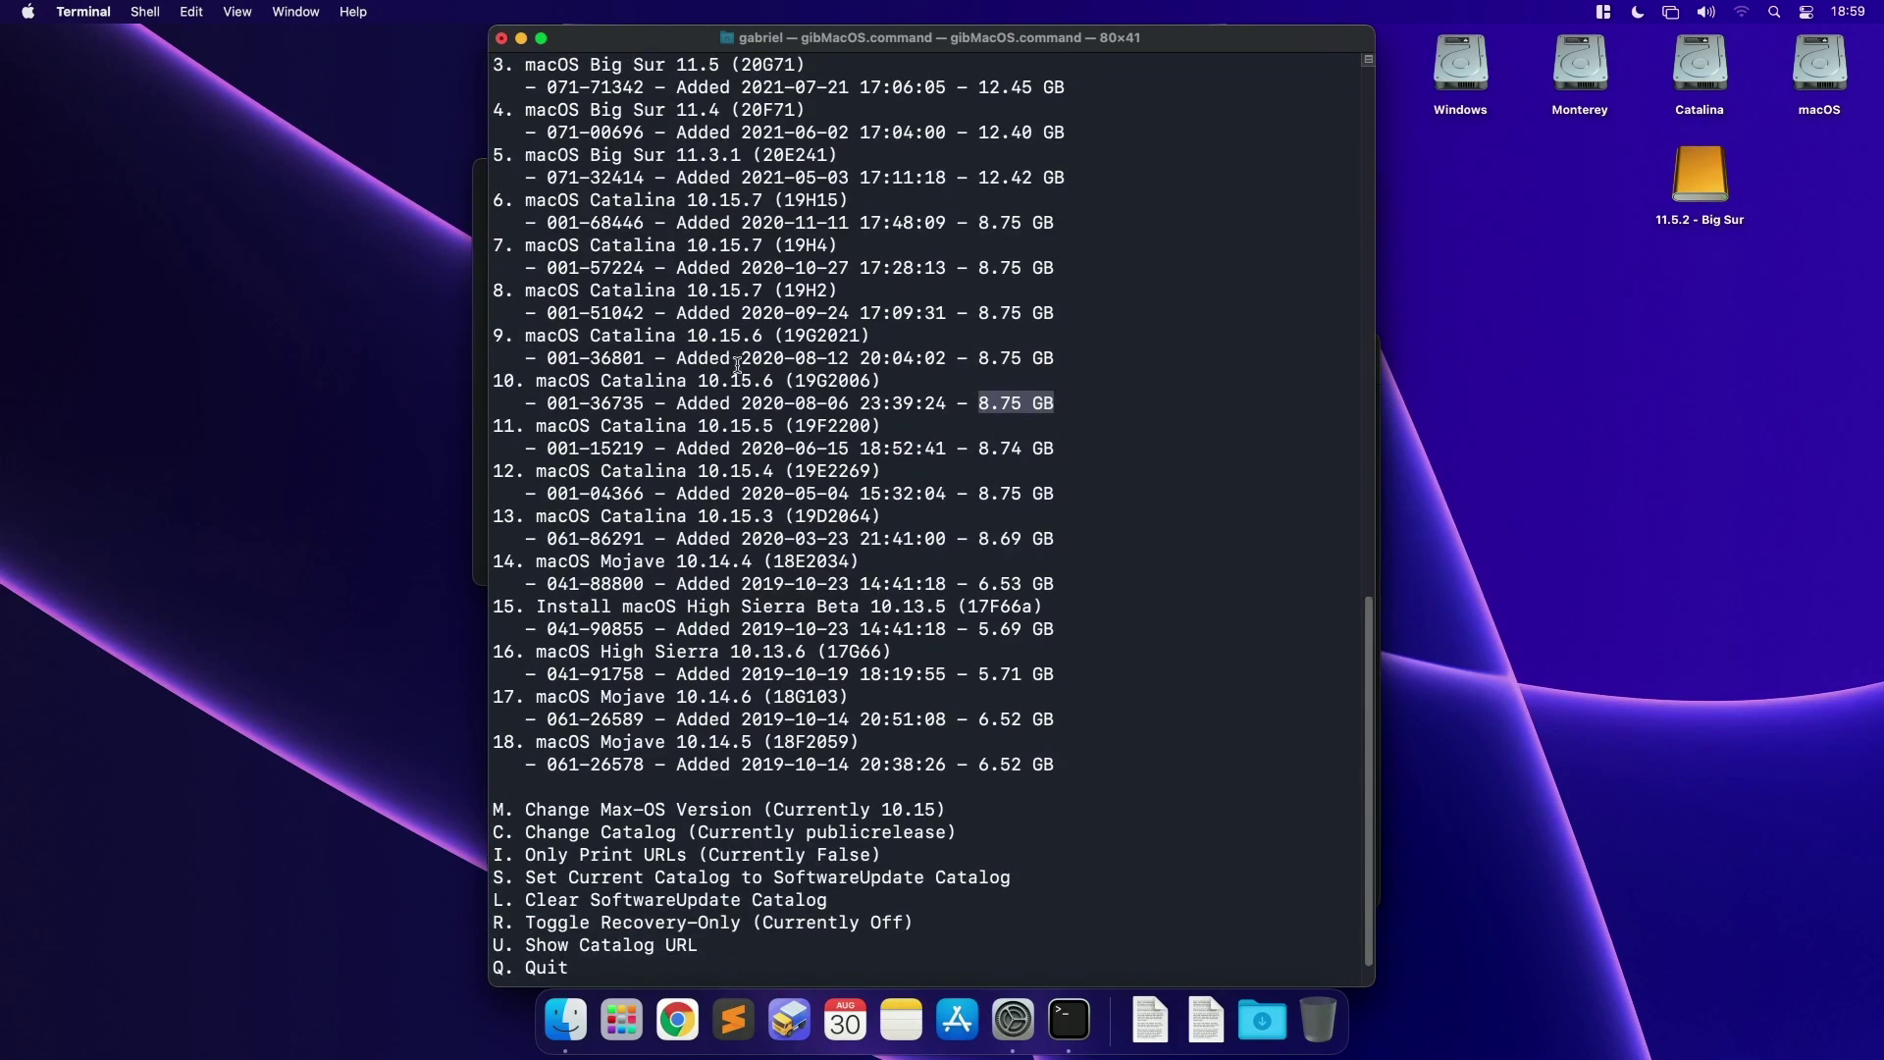
scroll(846, 371, "down", 5)
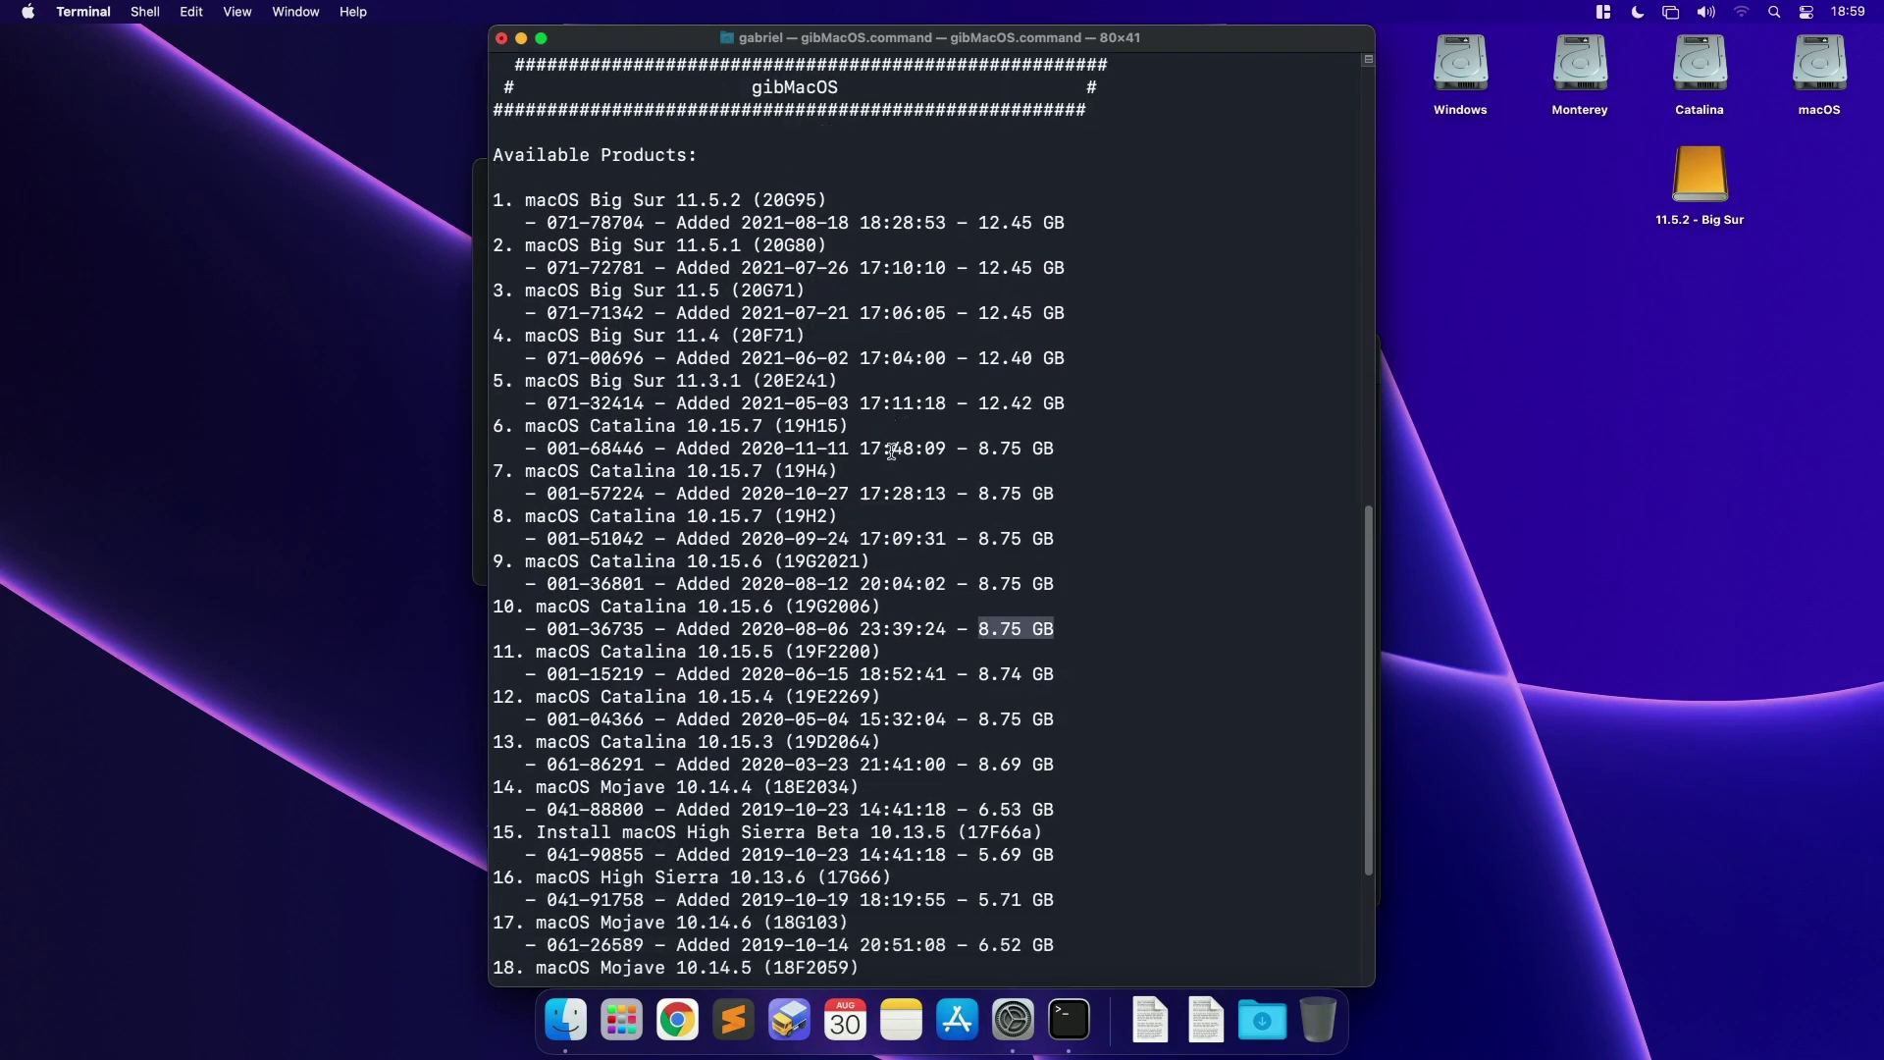
scroll(891, 452, "down", 3)
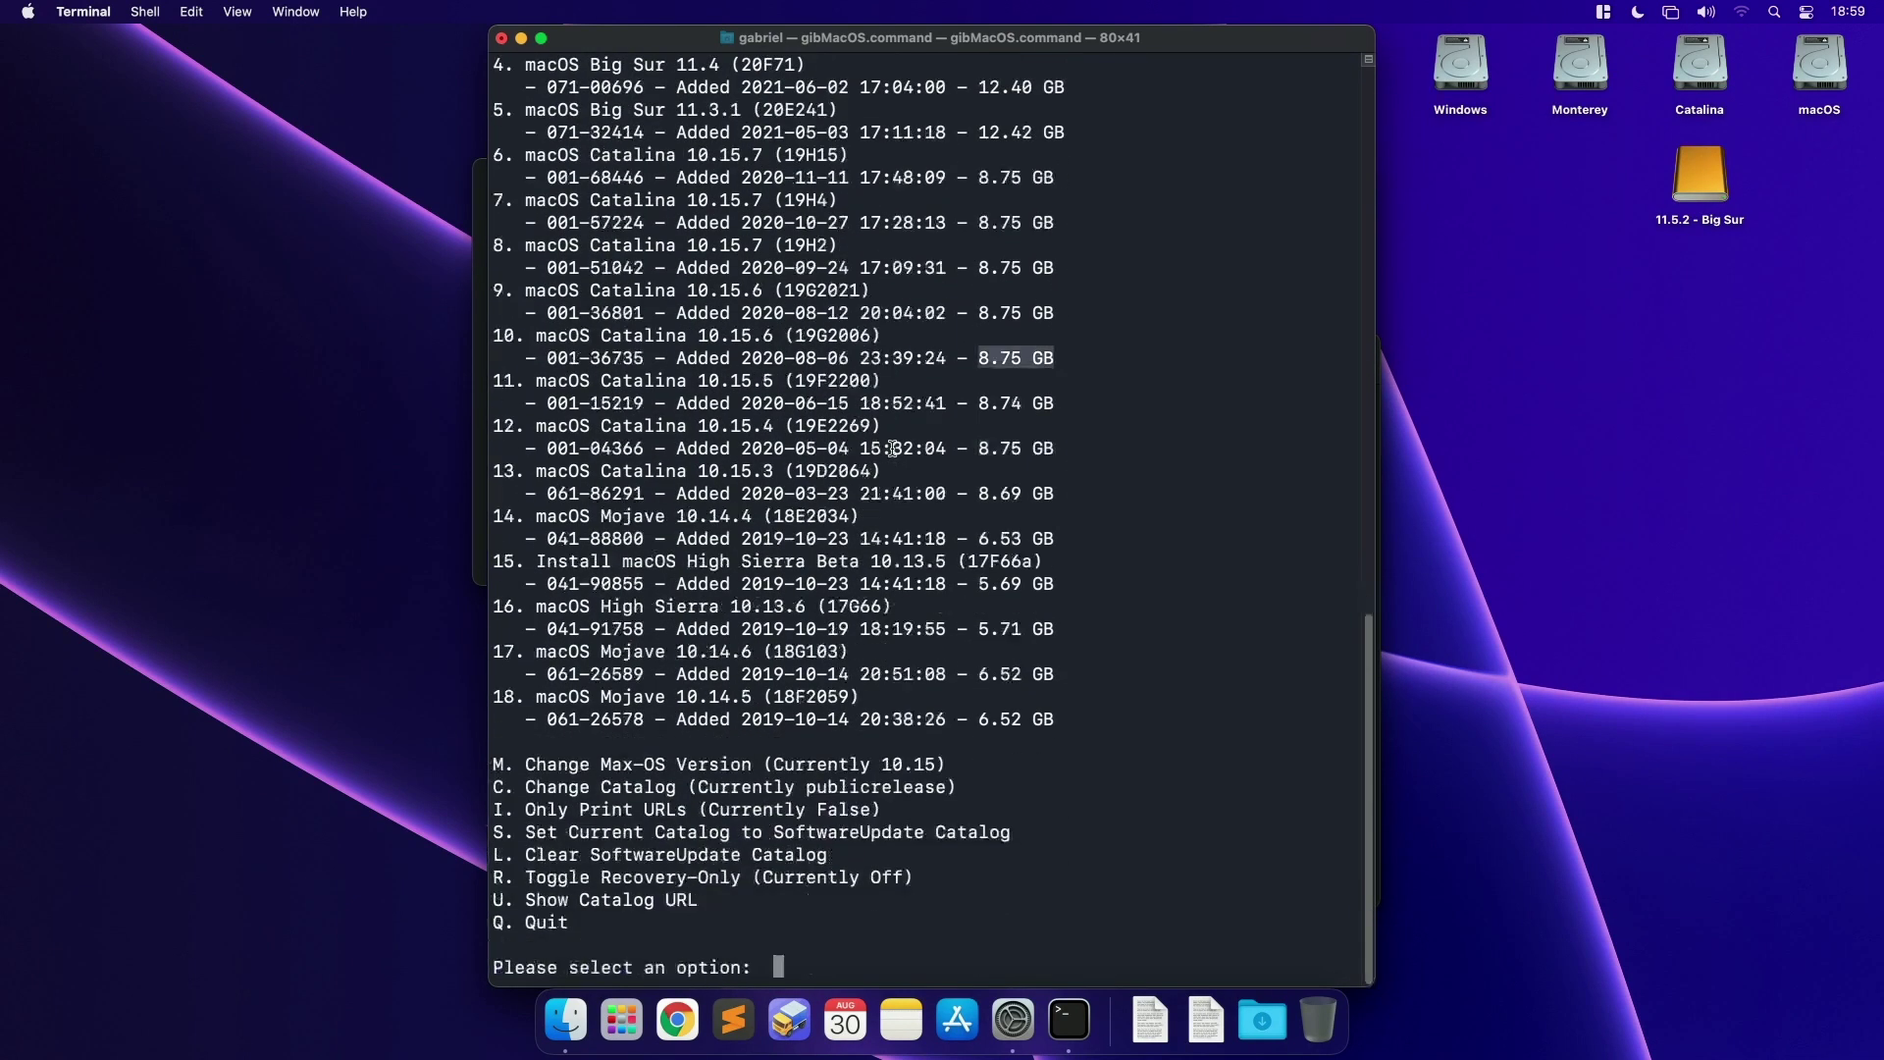
left_click_drag(497, 764, 727, 940)
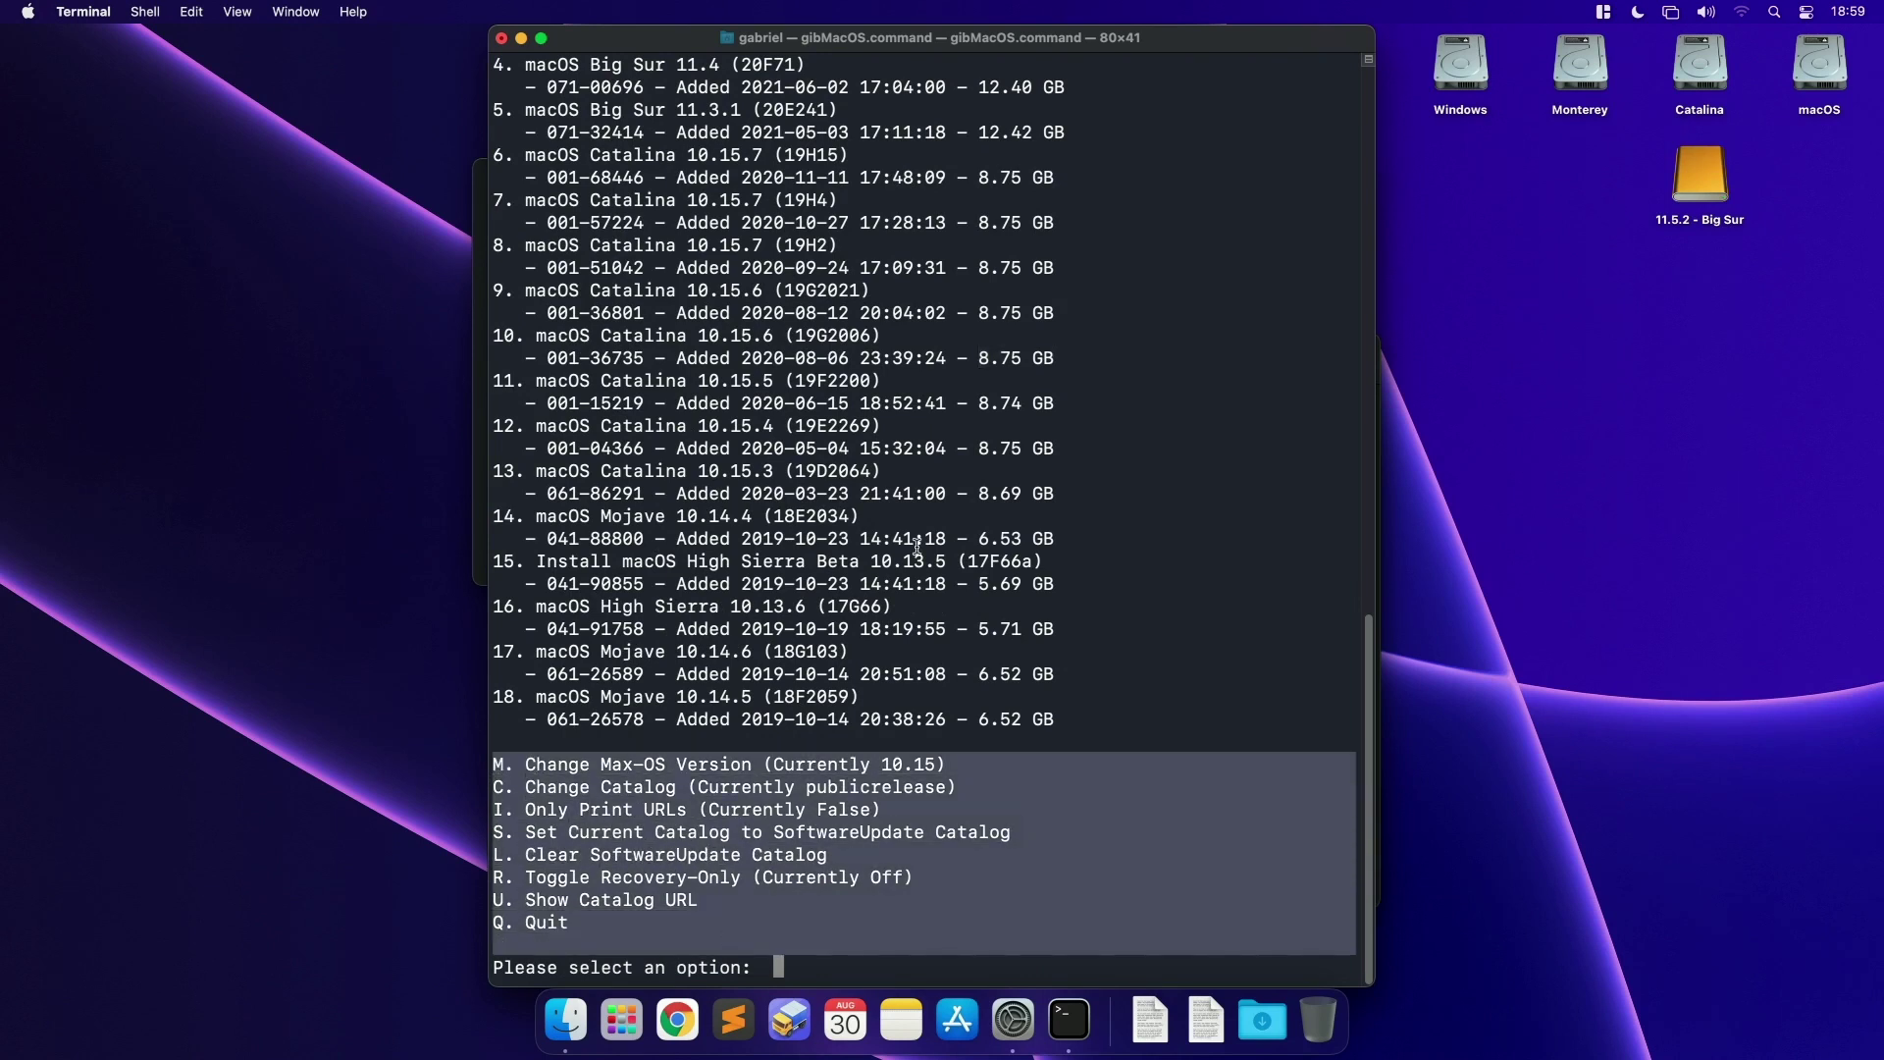
left_click(550, 817)
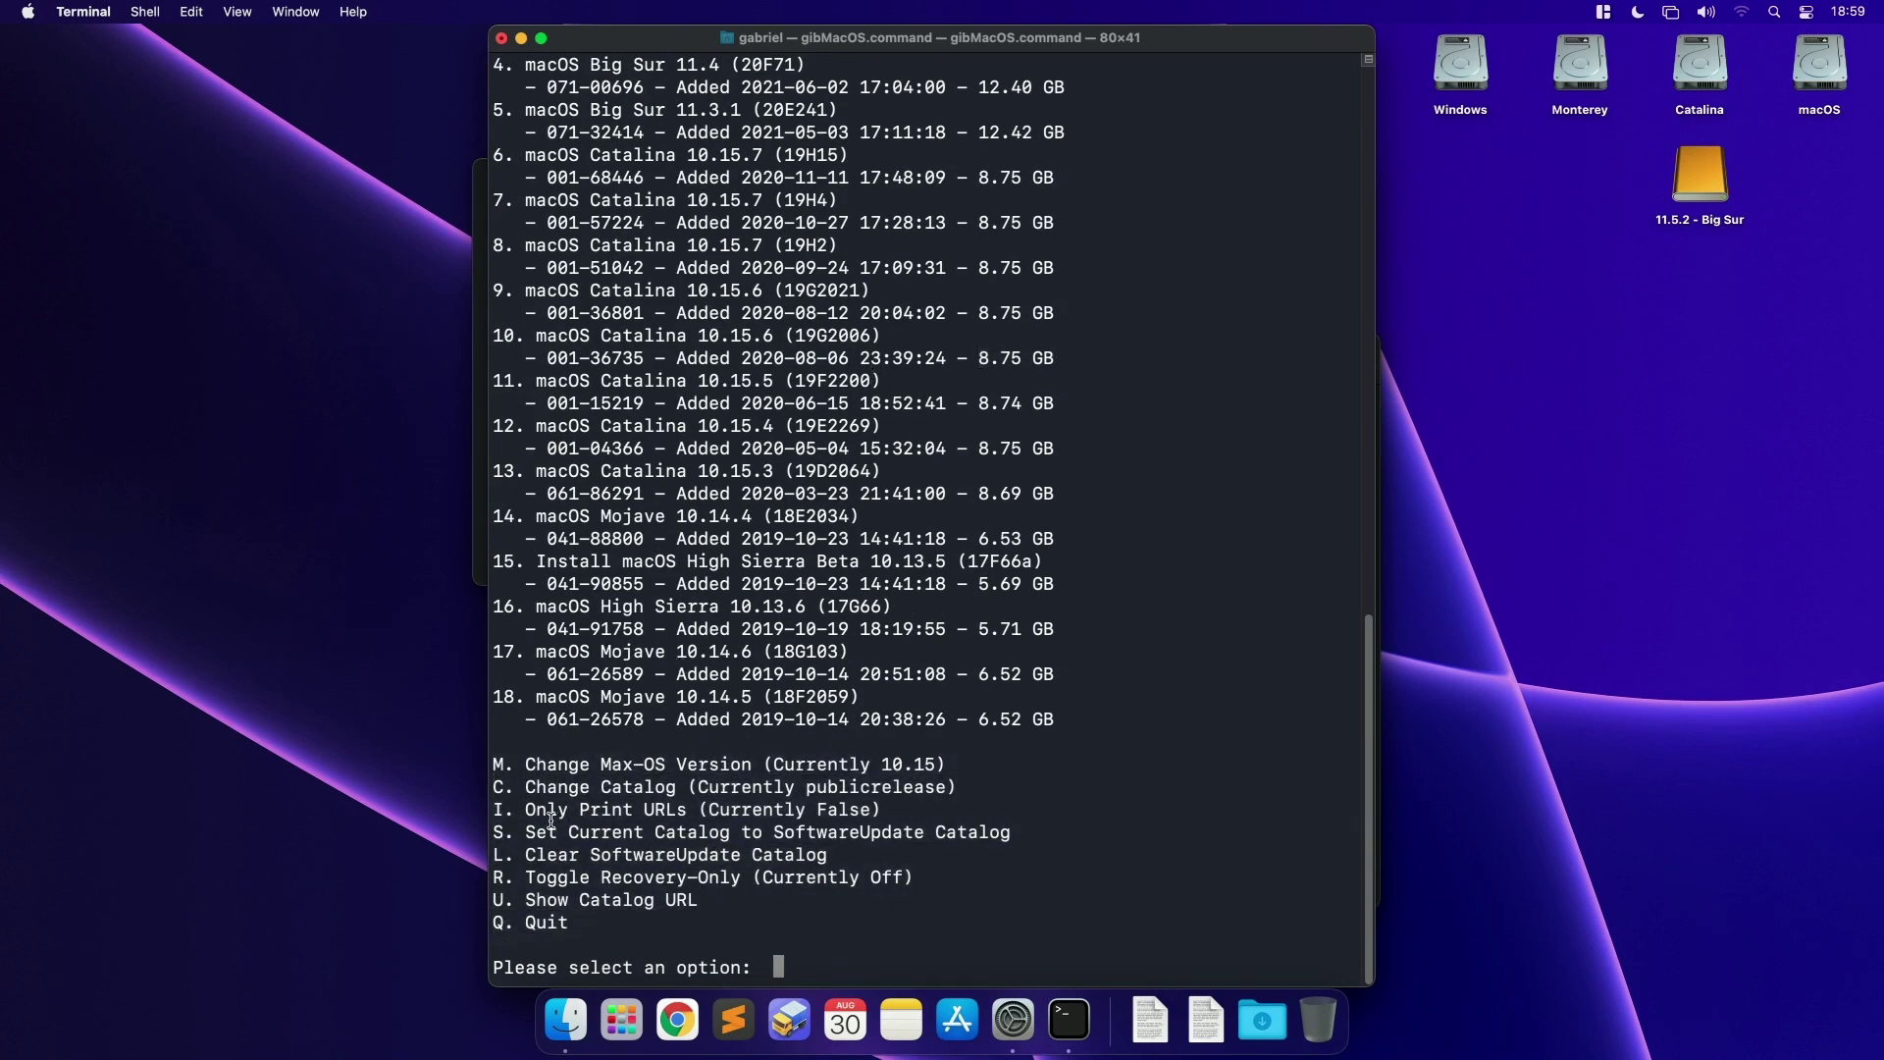
left_click_drag(496, 808, 879, 803)
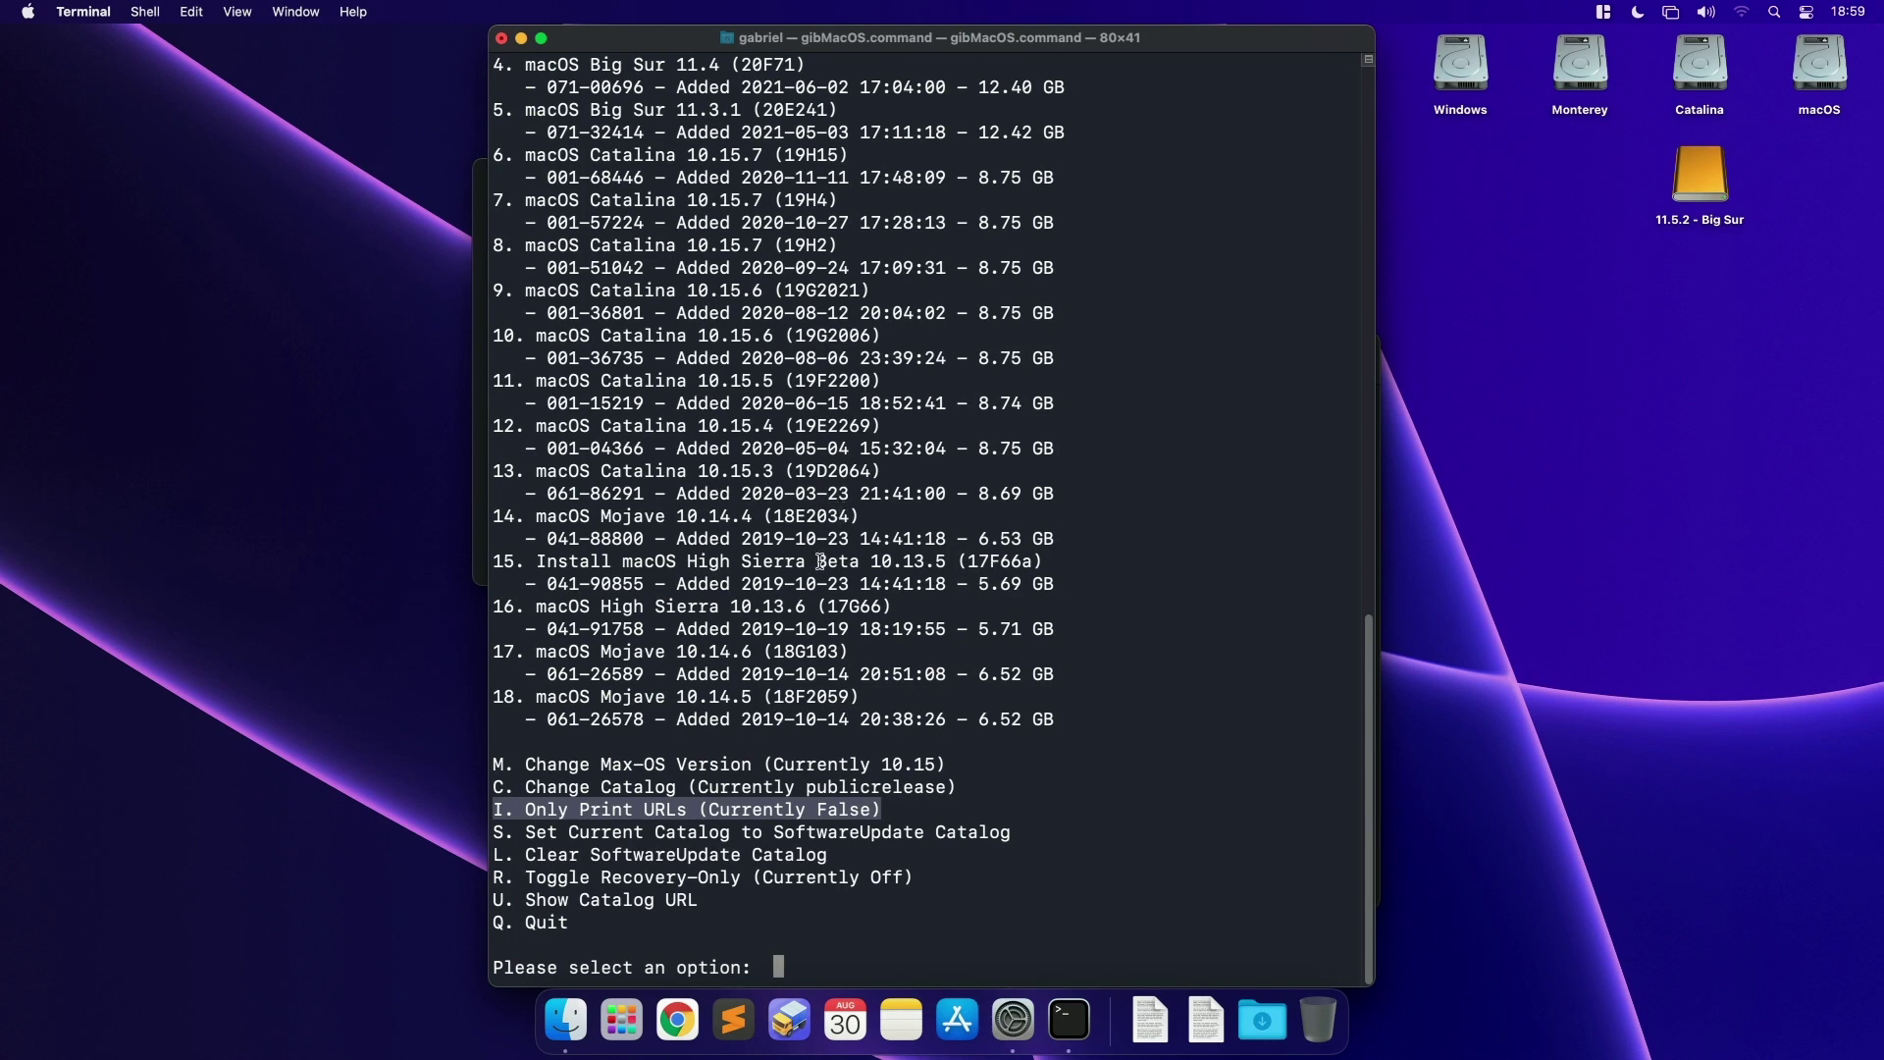
Step: Set Only Print URLs to True and point out Mojave item 17
type("I")
key("Return")
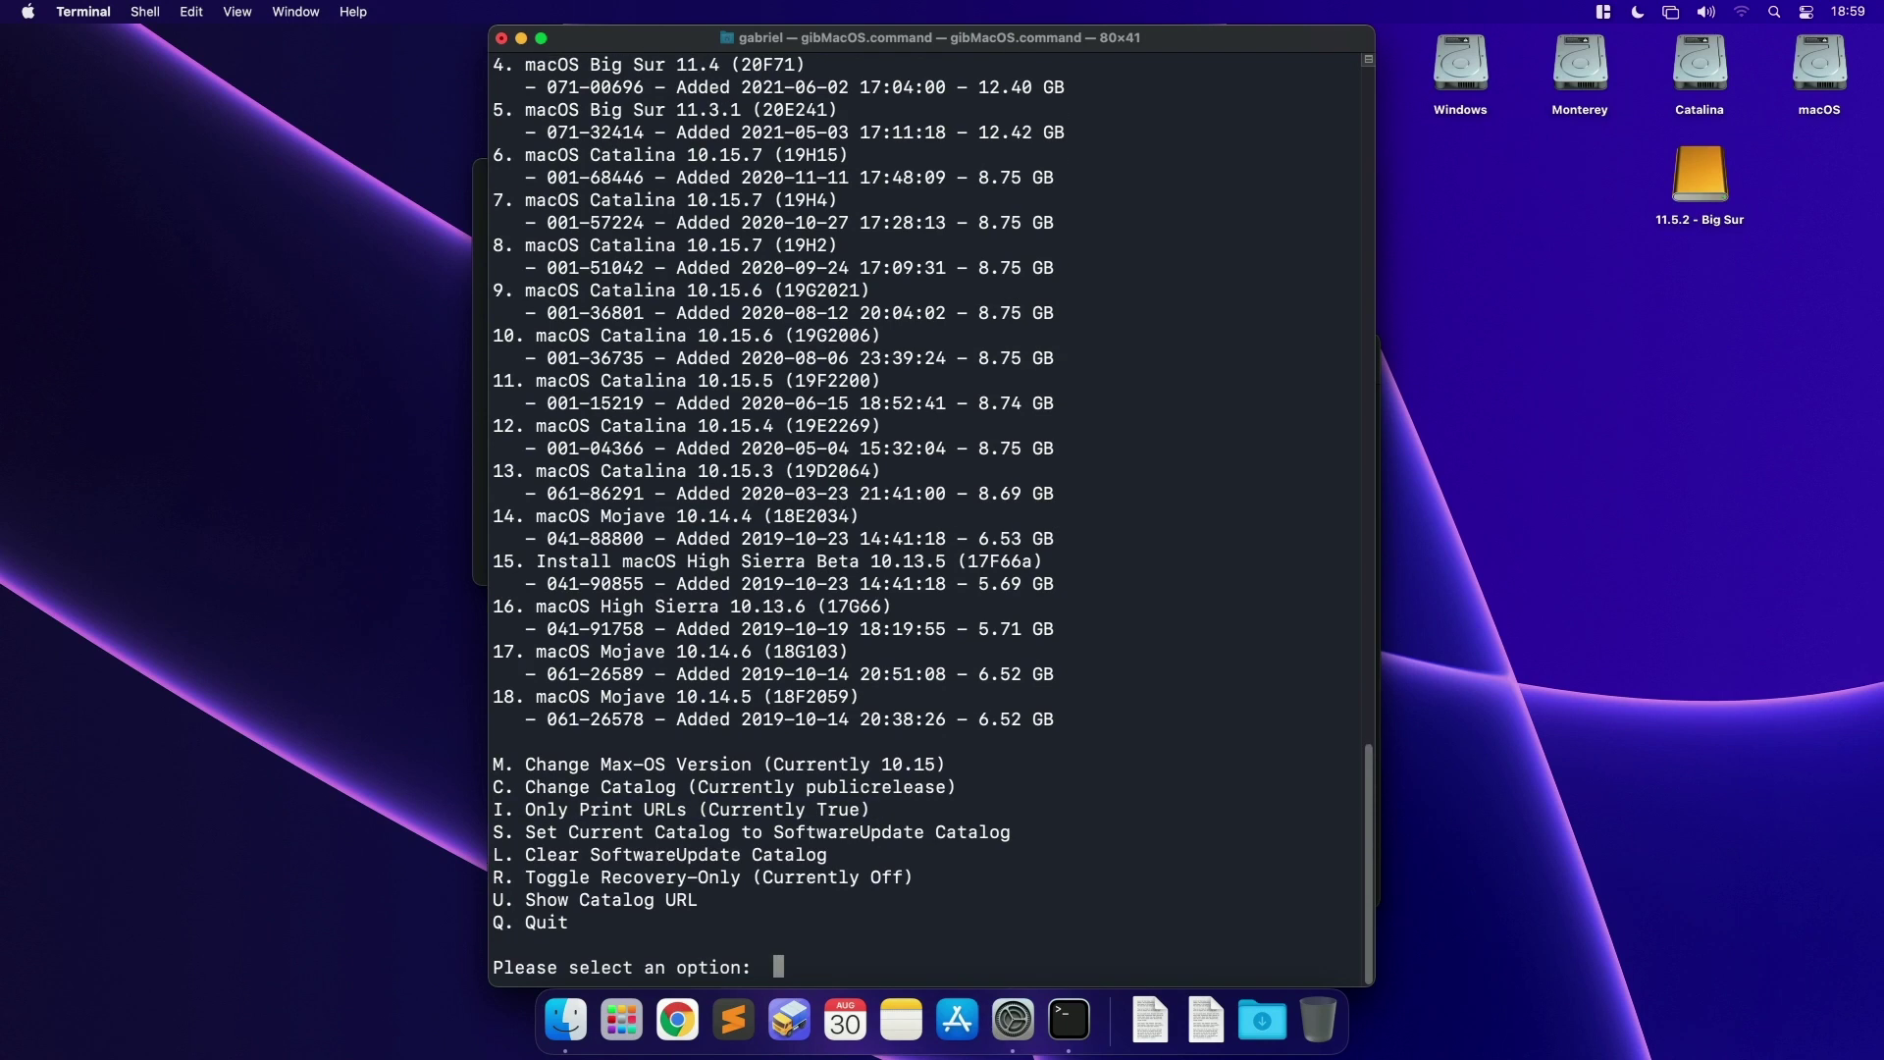
left_click_drag(819, 800, 868, 806)
left_click_drag(724, 806, 526, 810)
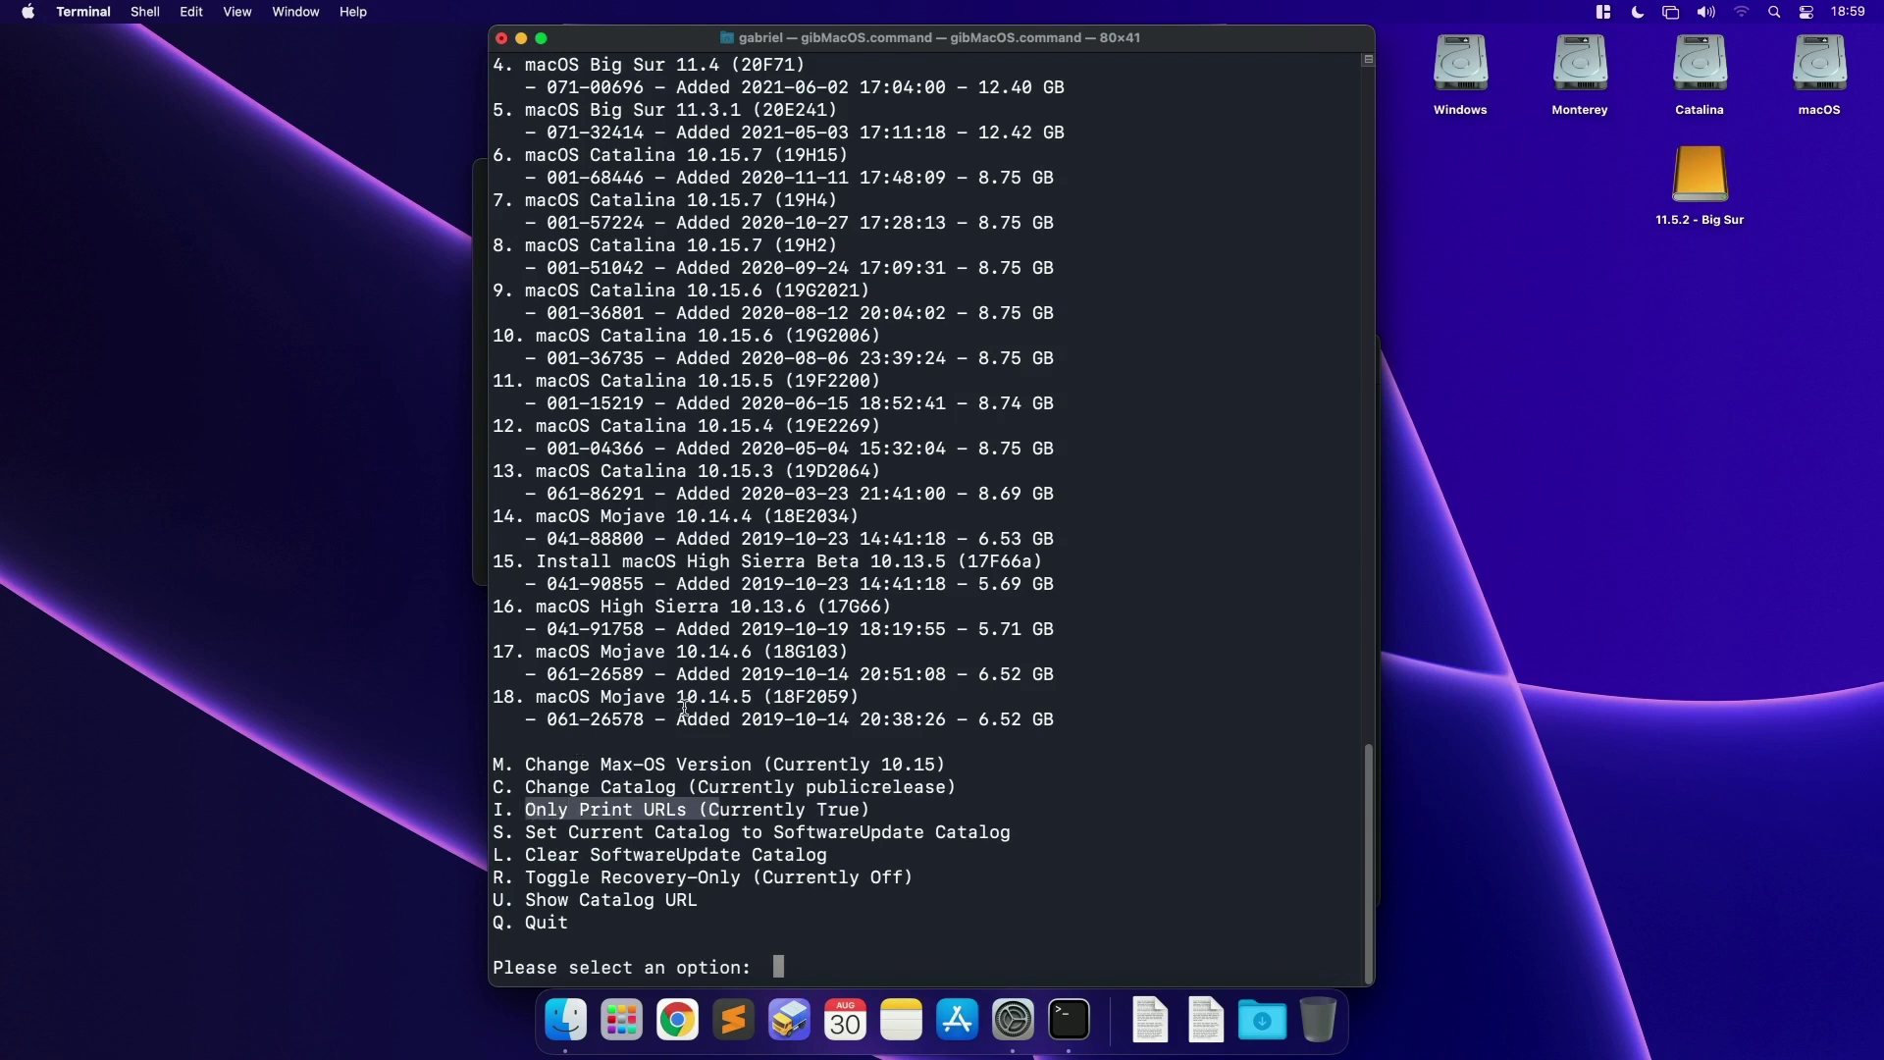
left_click_drag(668, 654, 673, 657)
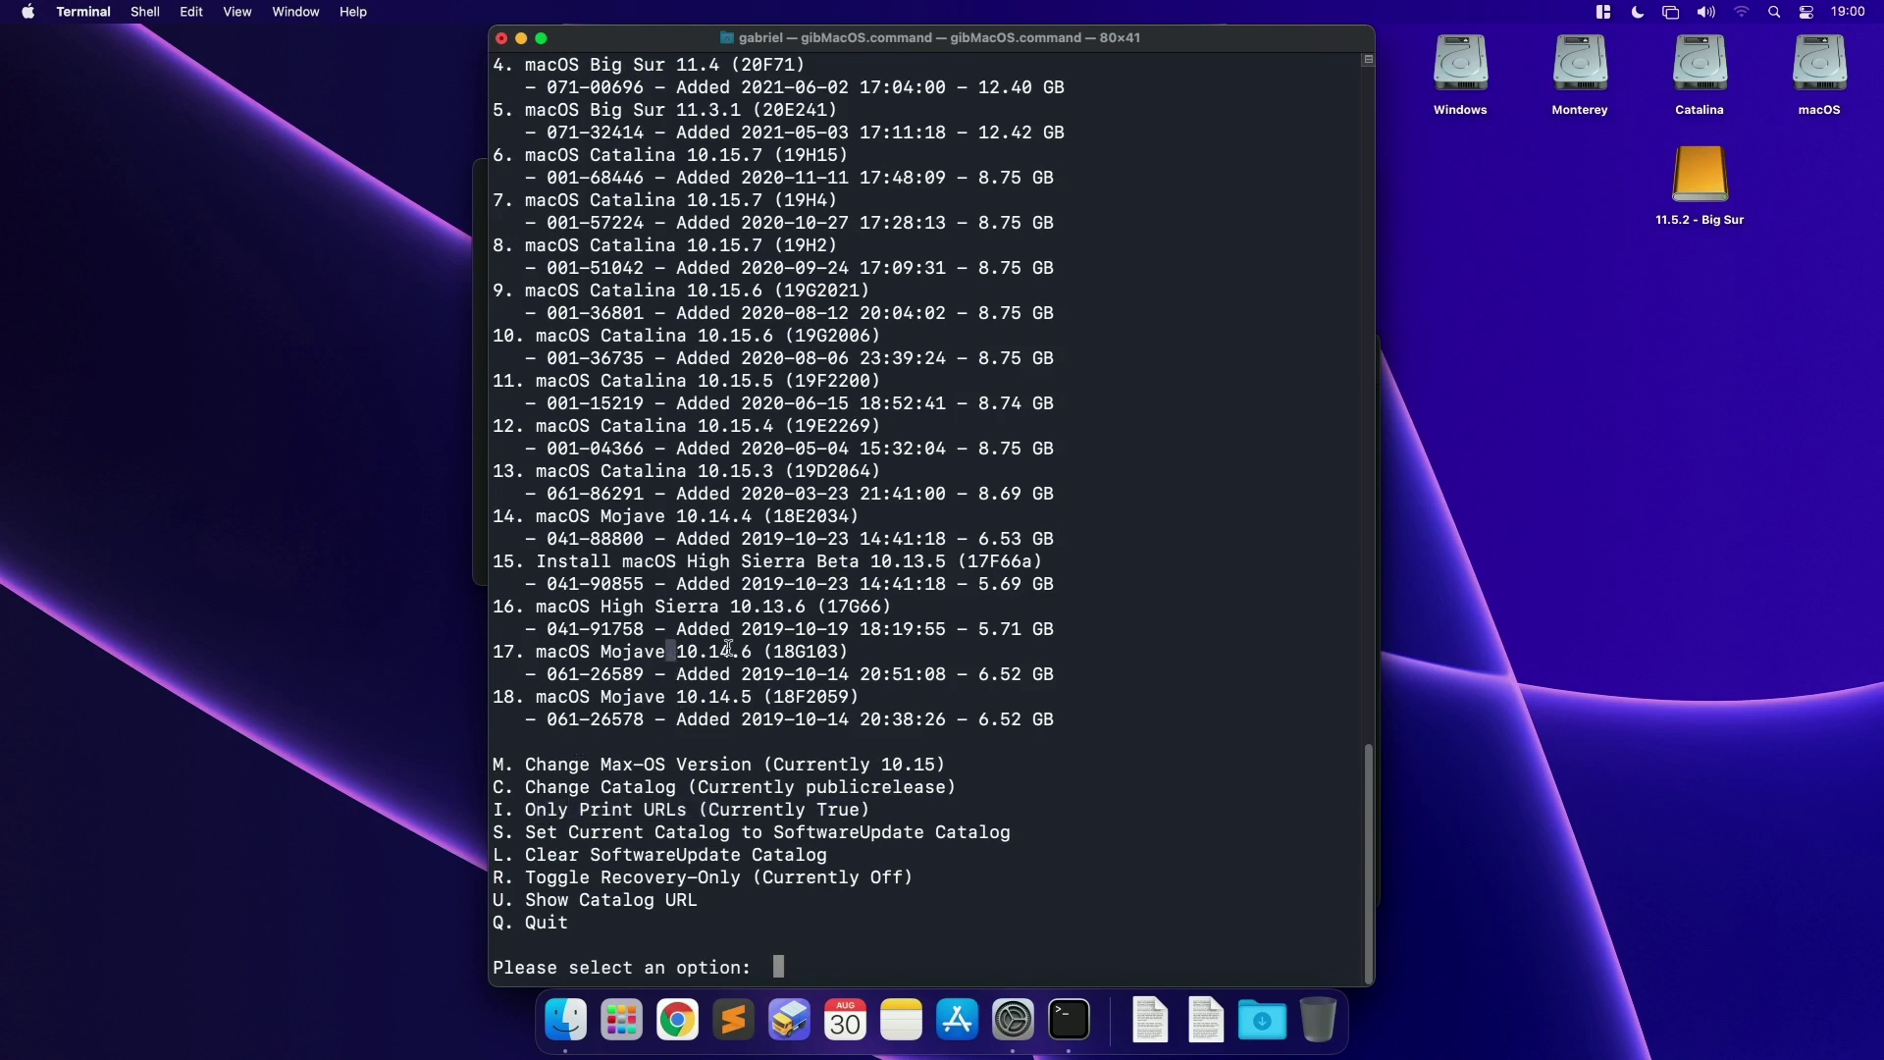
double_click(508, 651)
Step: List item 17's apple.com download links in a widened window, then return to the menu
type("17")
key("Return")
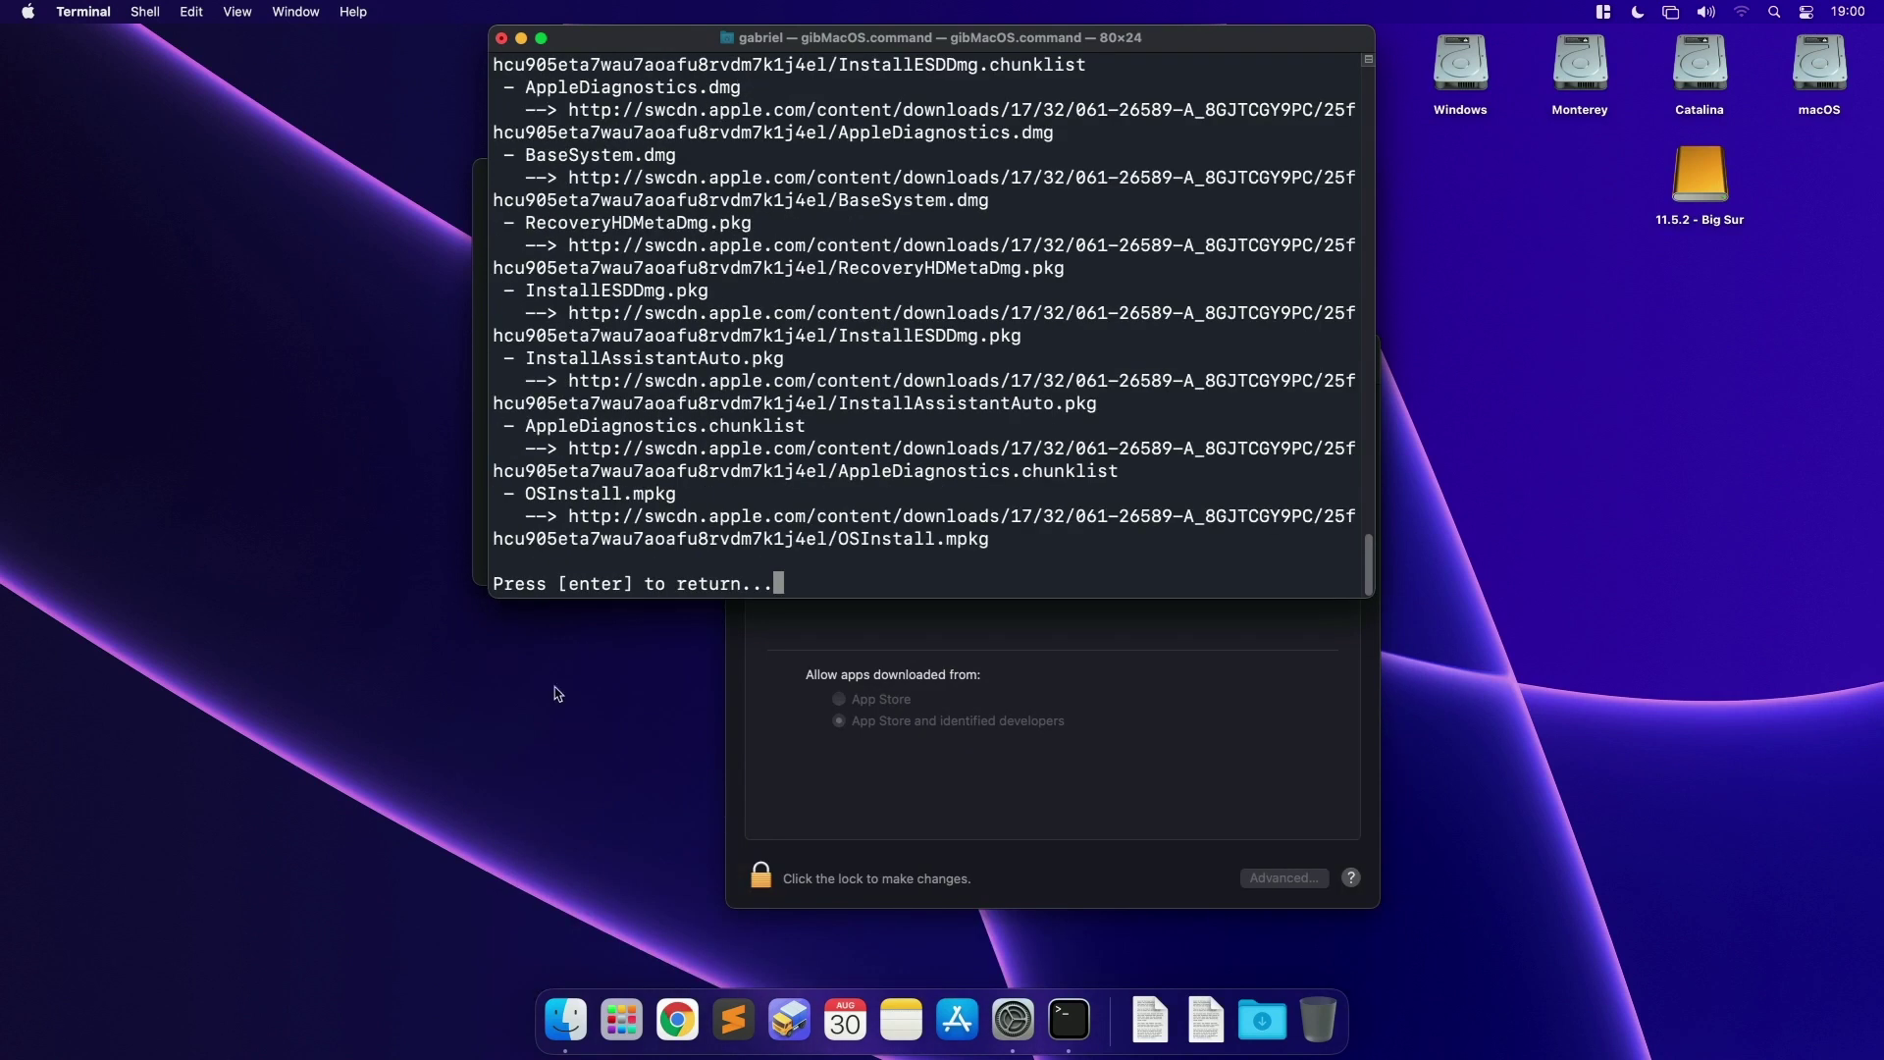
left_click_drag(488, 596, 155, 618)
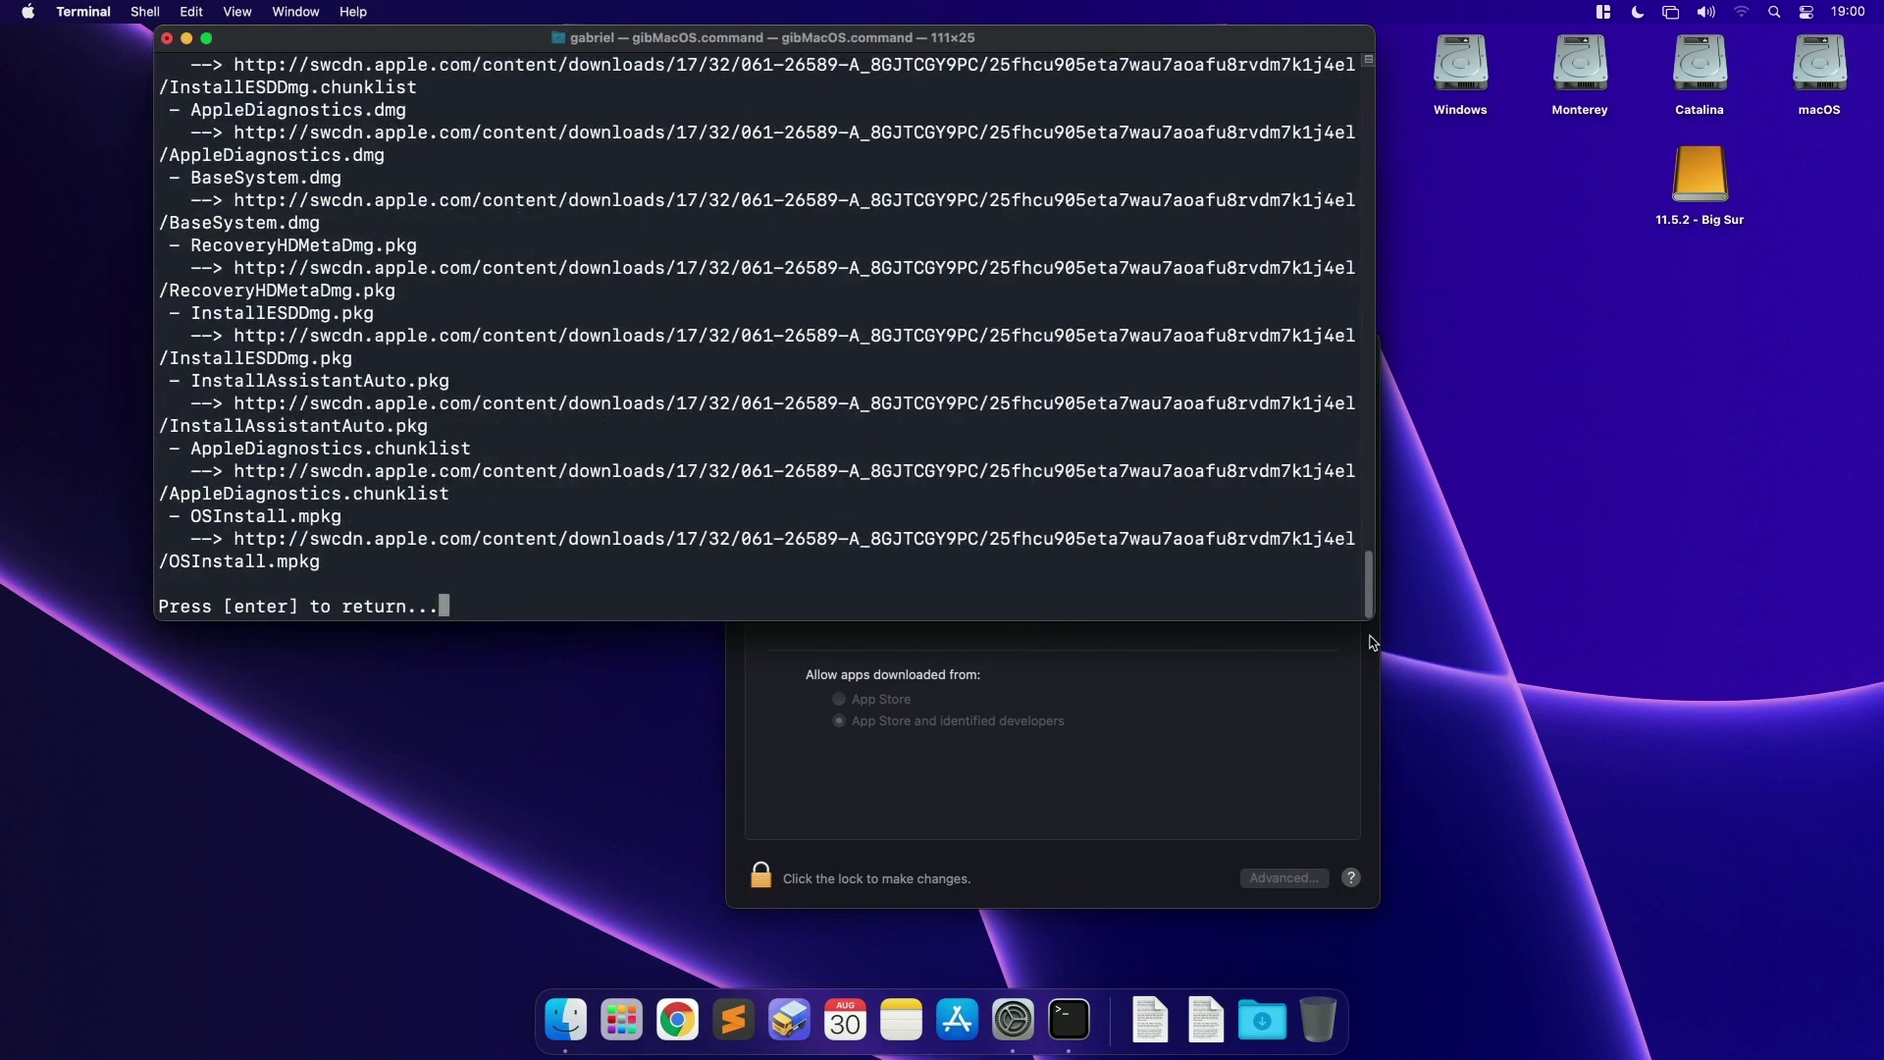
left_click_drag(1372, 620, 1875, 709)
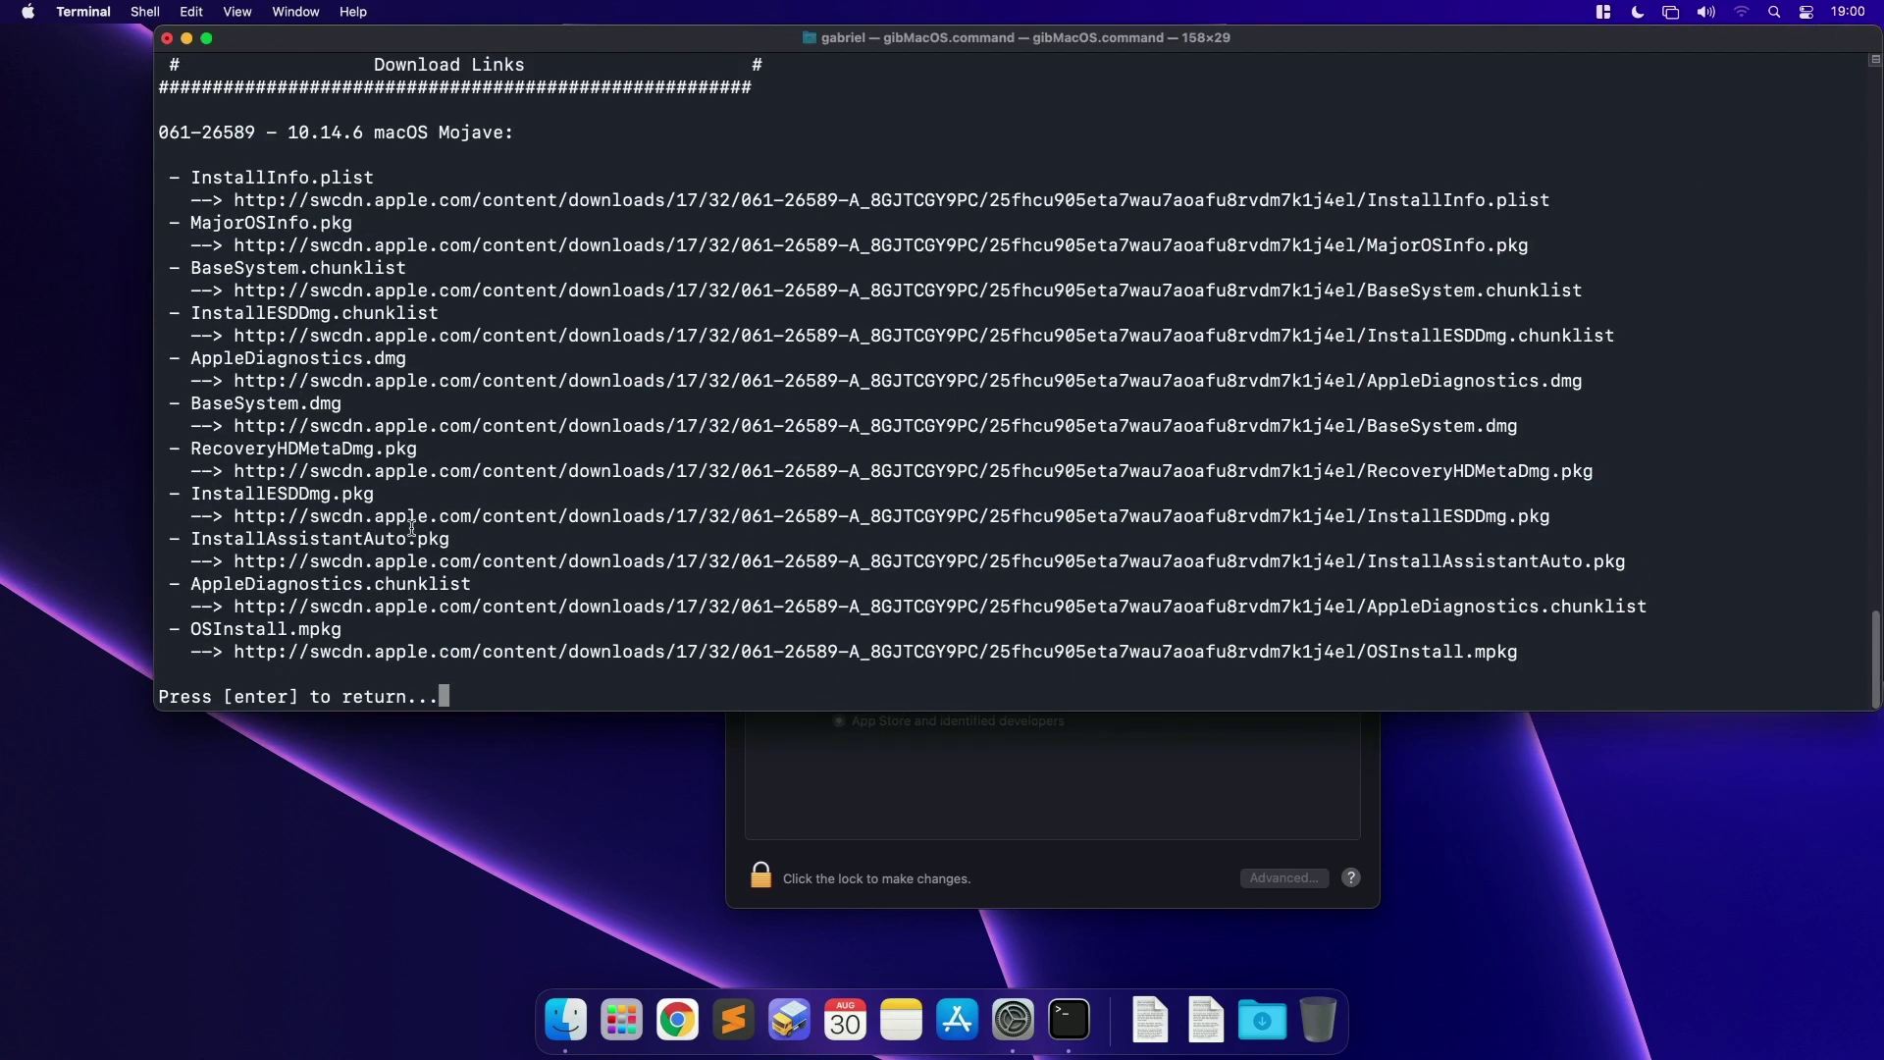
left_click_drag(376, 516, 481, 516)
left_click(377, 560)
left_click_drag(378, 559, 476, 552)
left_click_drag(372, 609, 473, 608)
left_click_drag(375, 652, 467, 649)
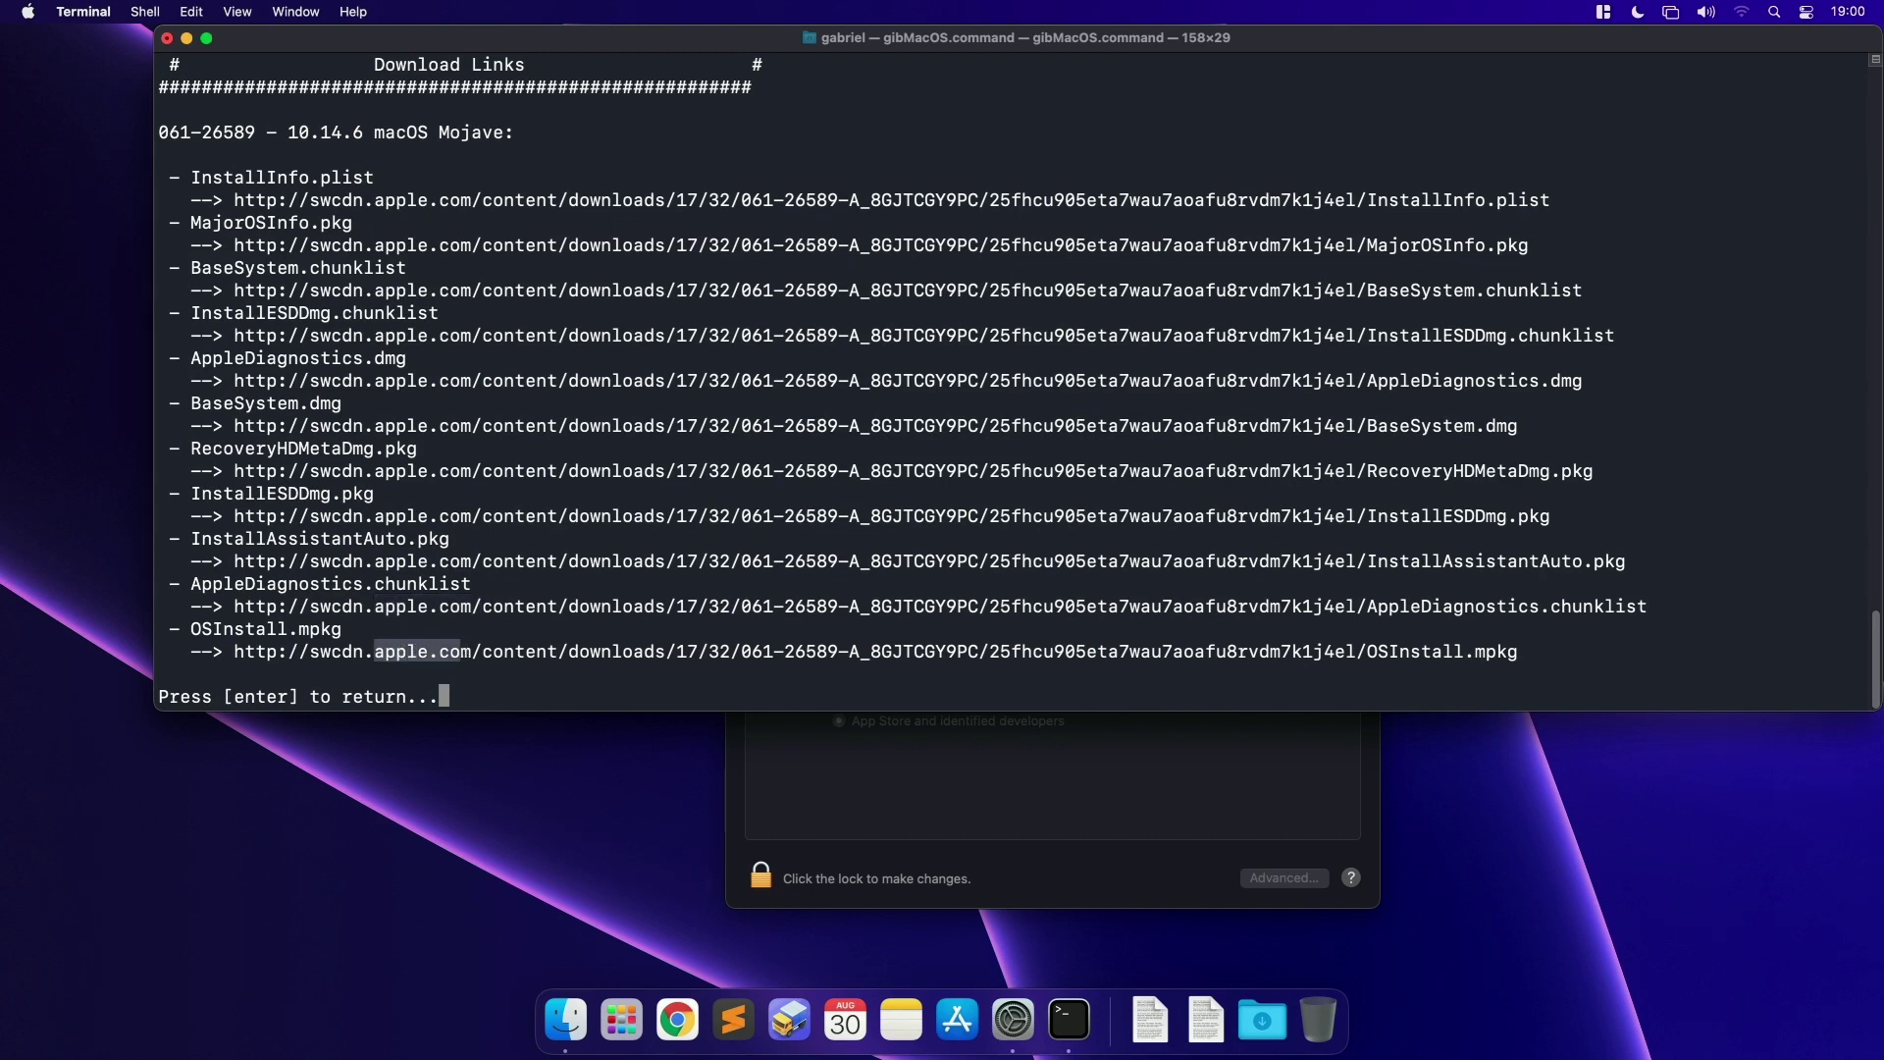
key("Return")
left_click_drag(158, 809, 538, 809)
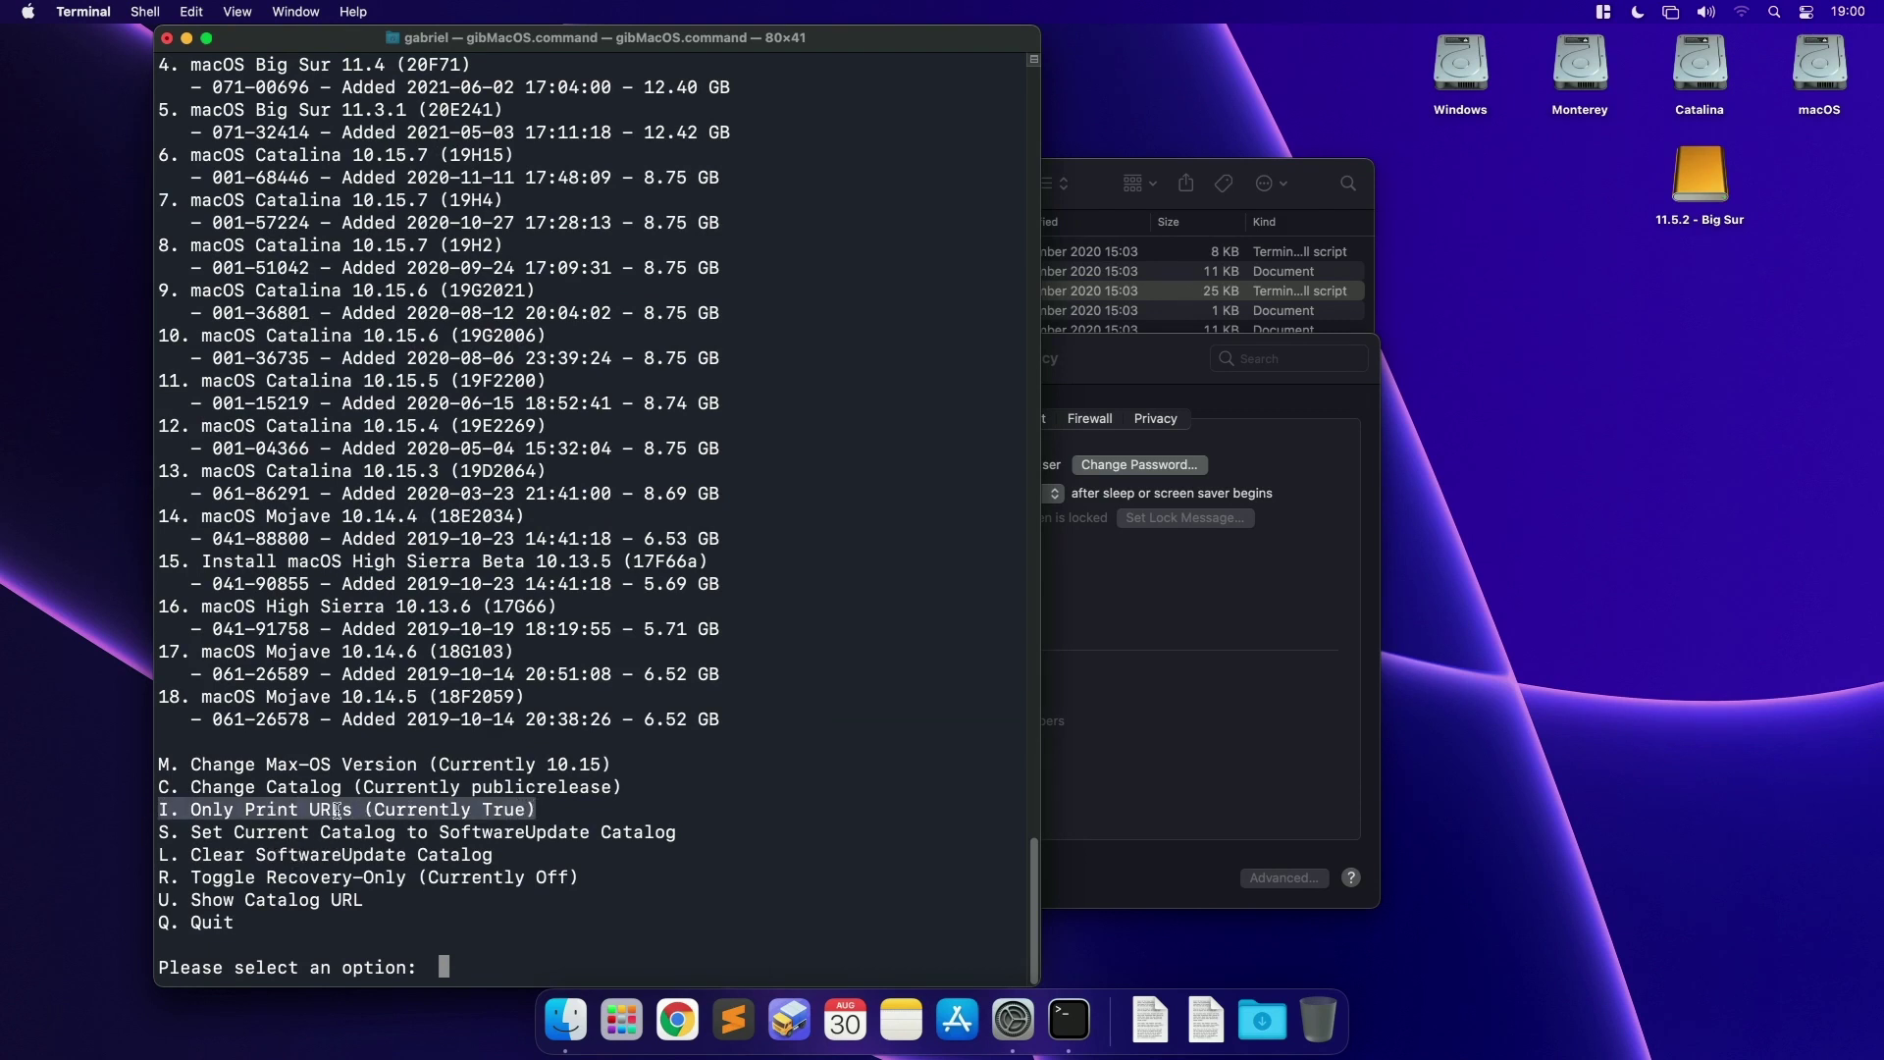
Step: Set Only Print URLs back to False and start downloading item 17, Mojave 10.14.6
type("i")
key("Return")
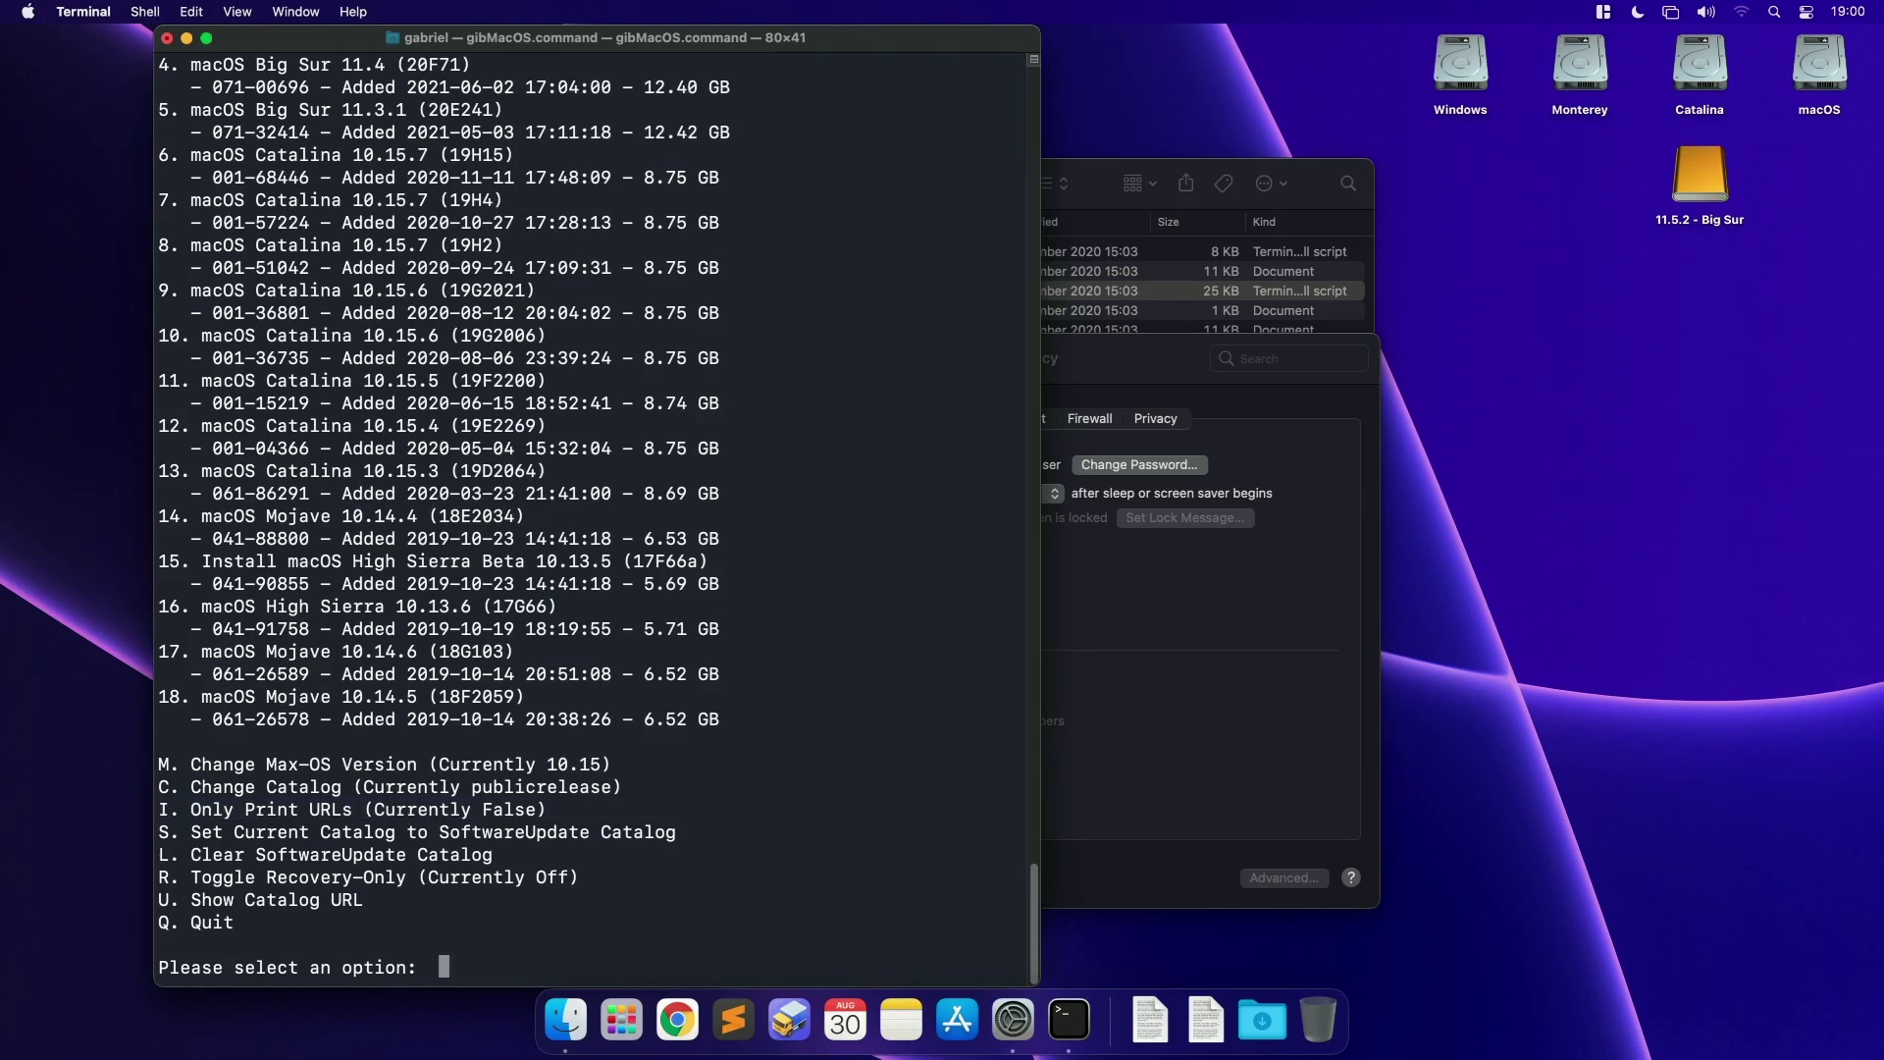
left_click_drag(483, 810, 530, 807)
double_click(299, 652)
left_click_drag(152, 655, 504, 653)
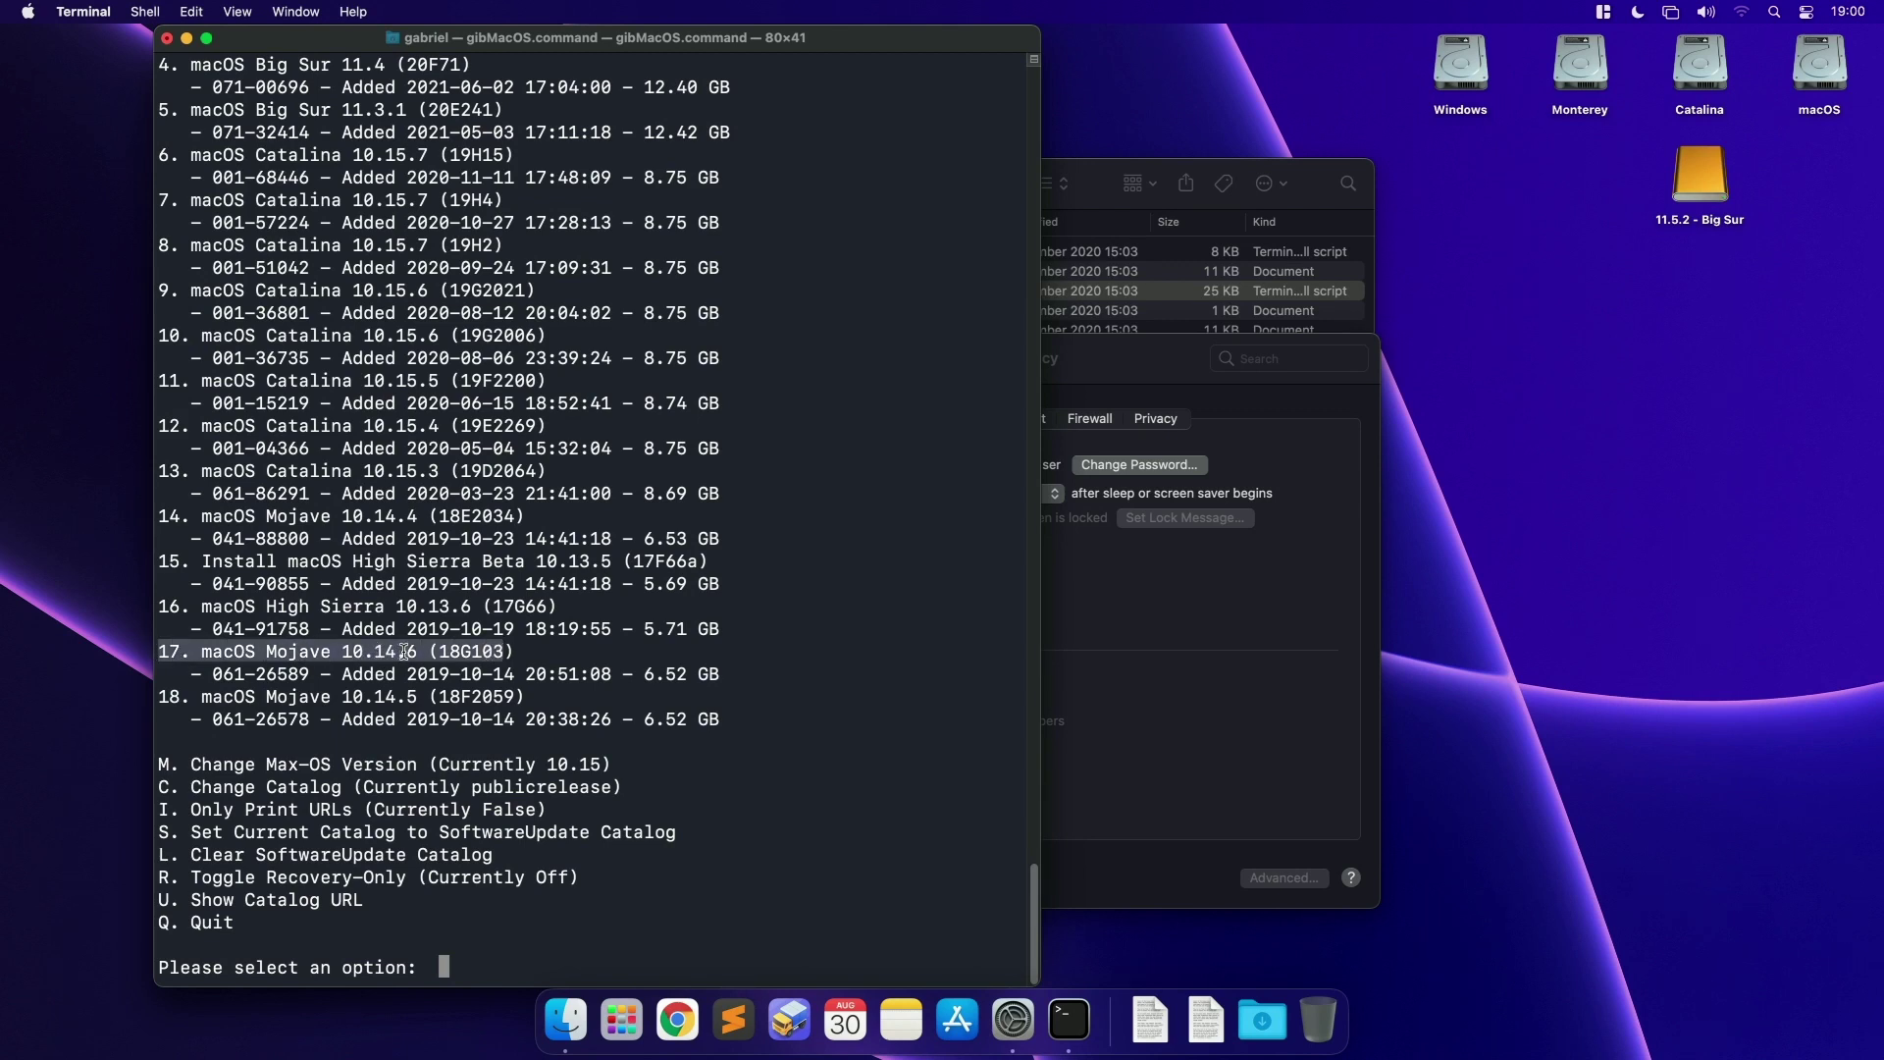
left_click(404, 651)
type("17")
key("Return")
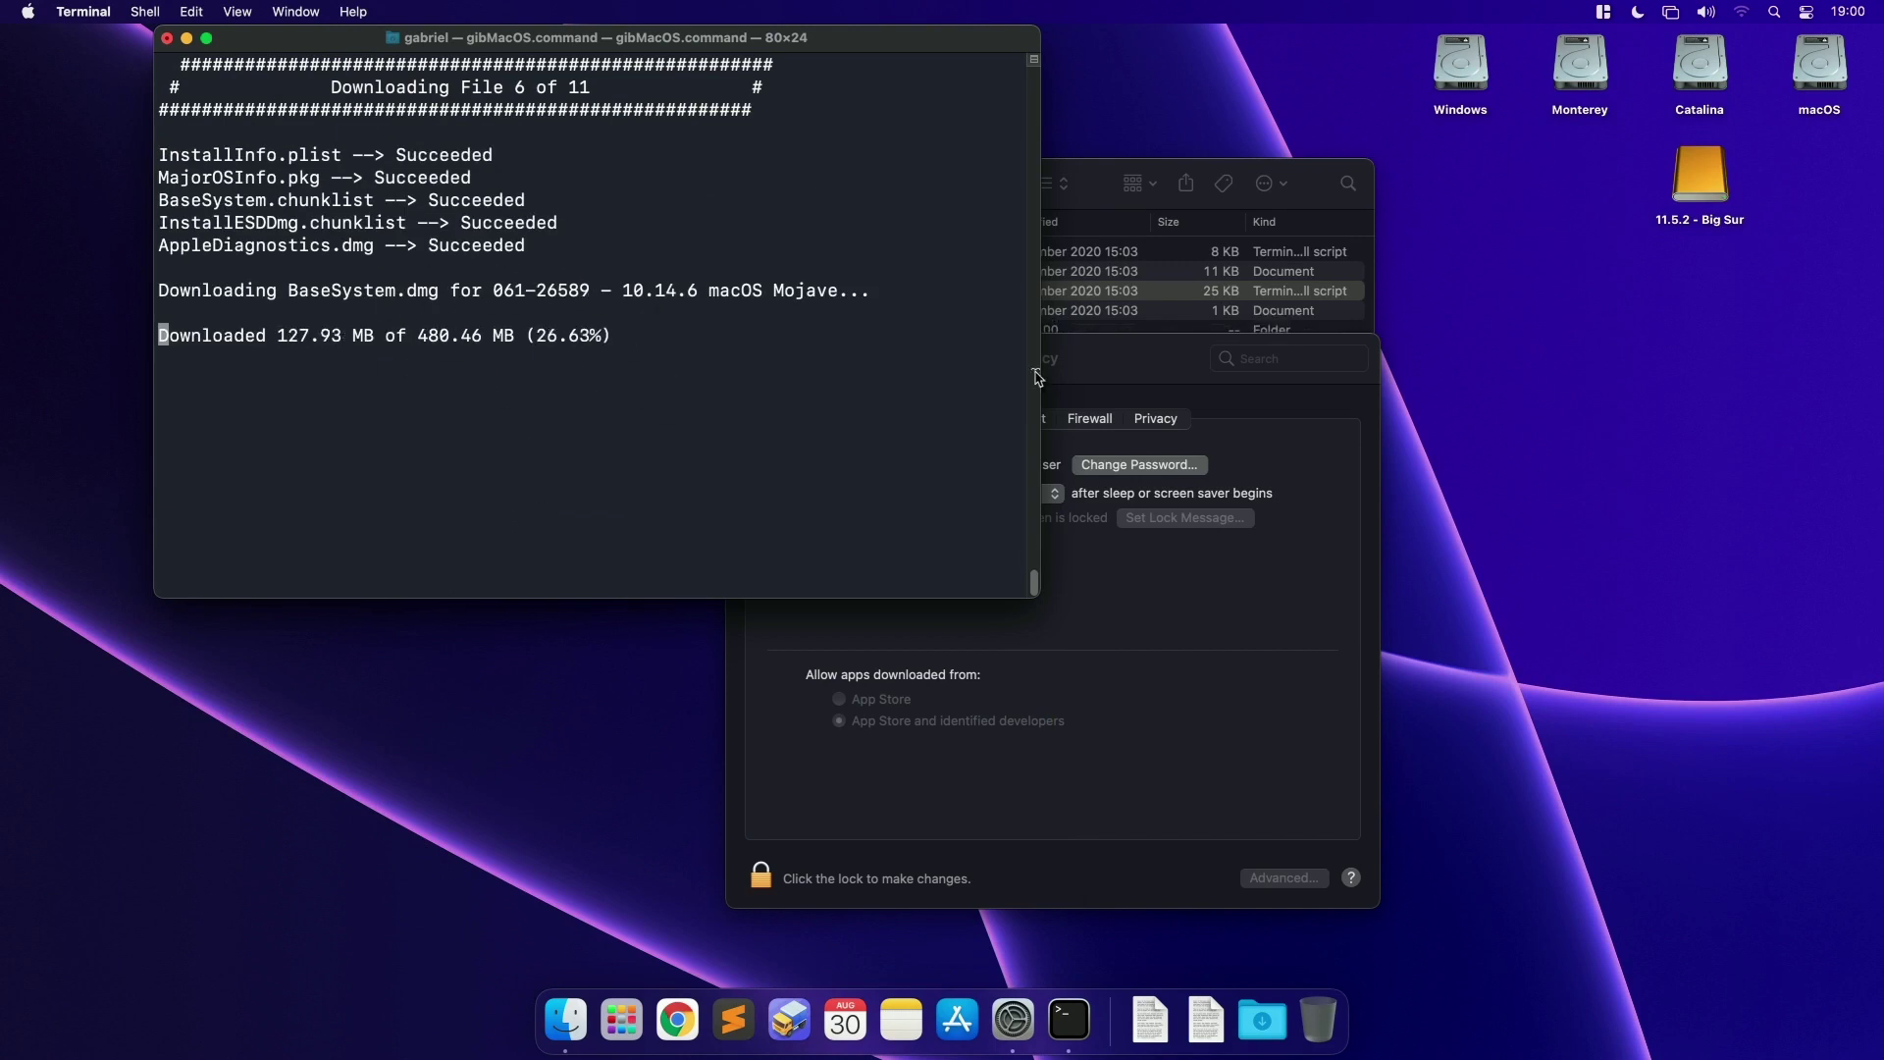
Step: Quit the Security & Privacy window and bring the gibMacOS-master folder forward
left_click_drag(1037, 378, 1476, 397)
key("super+q")
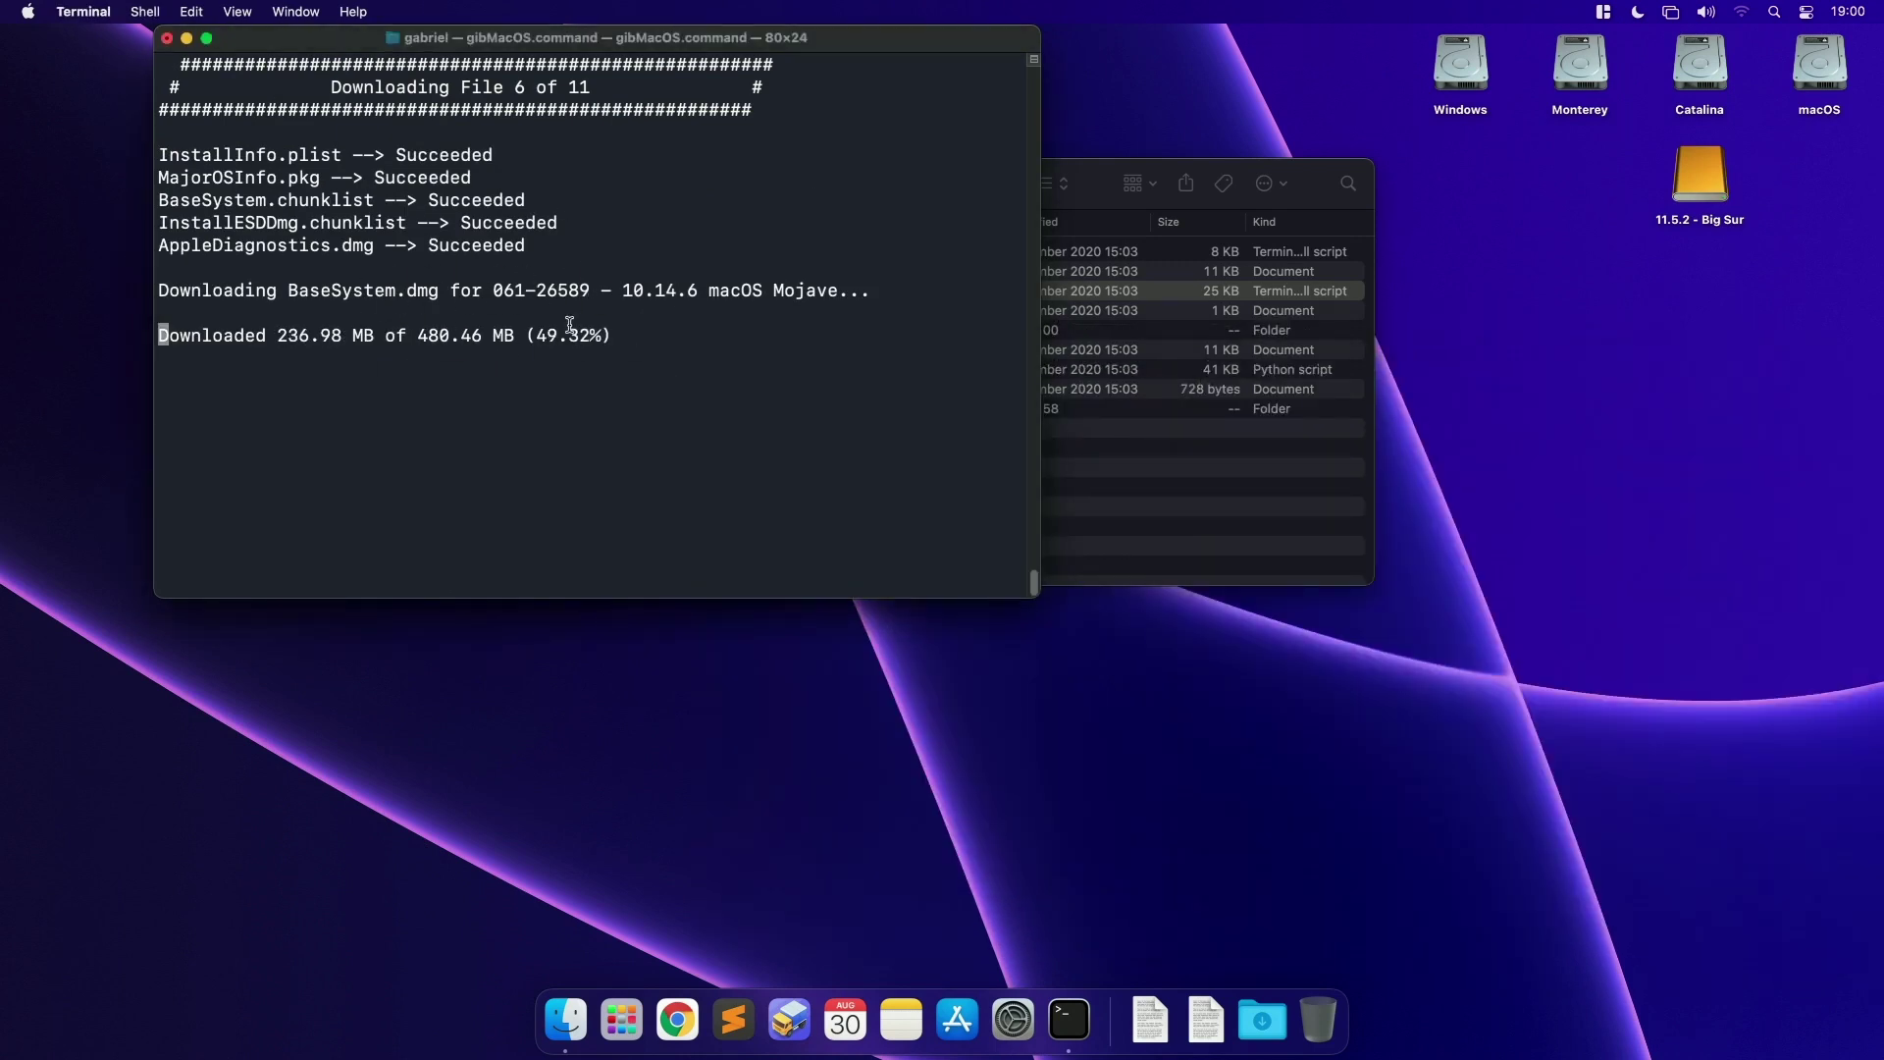
left_click(1097, 293)
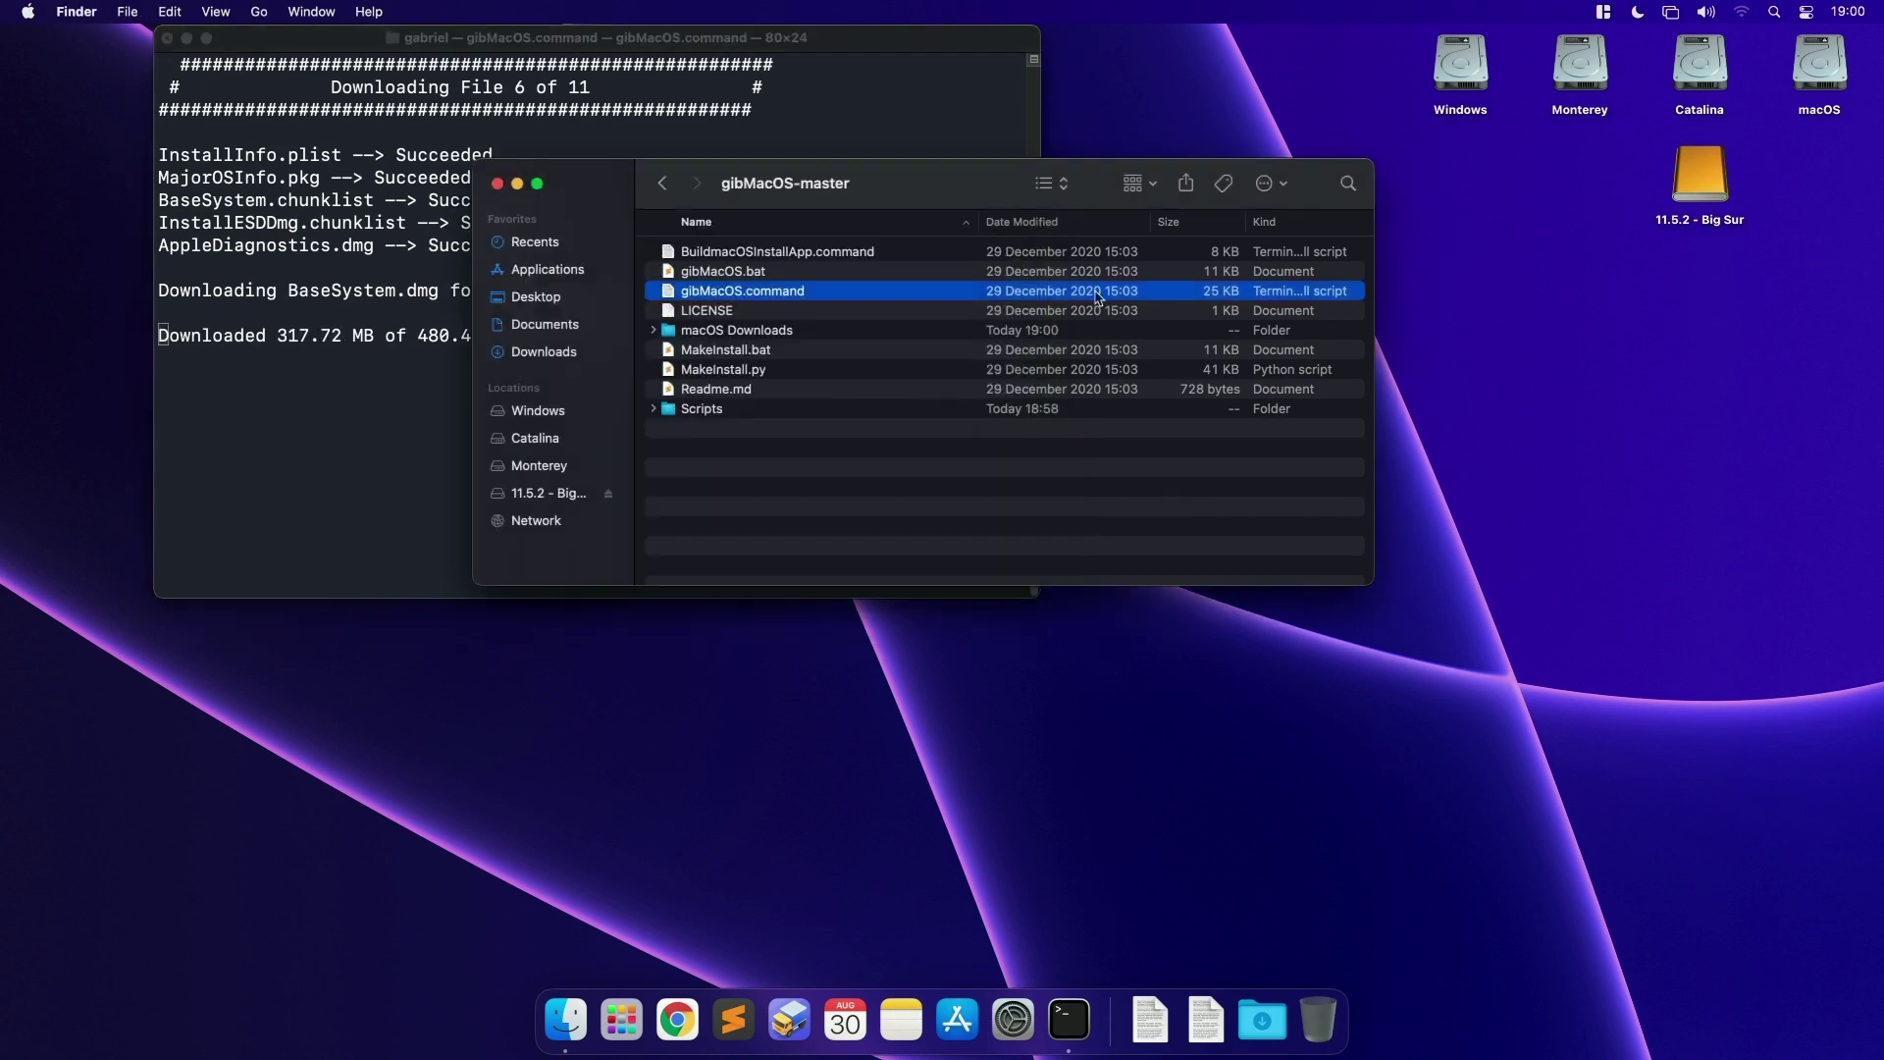
Step: Open the macOS Downloads > publicrelease folder in Finder to watch the files arrive
left_click_drag(885, 207, 1315, 584)
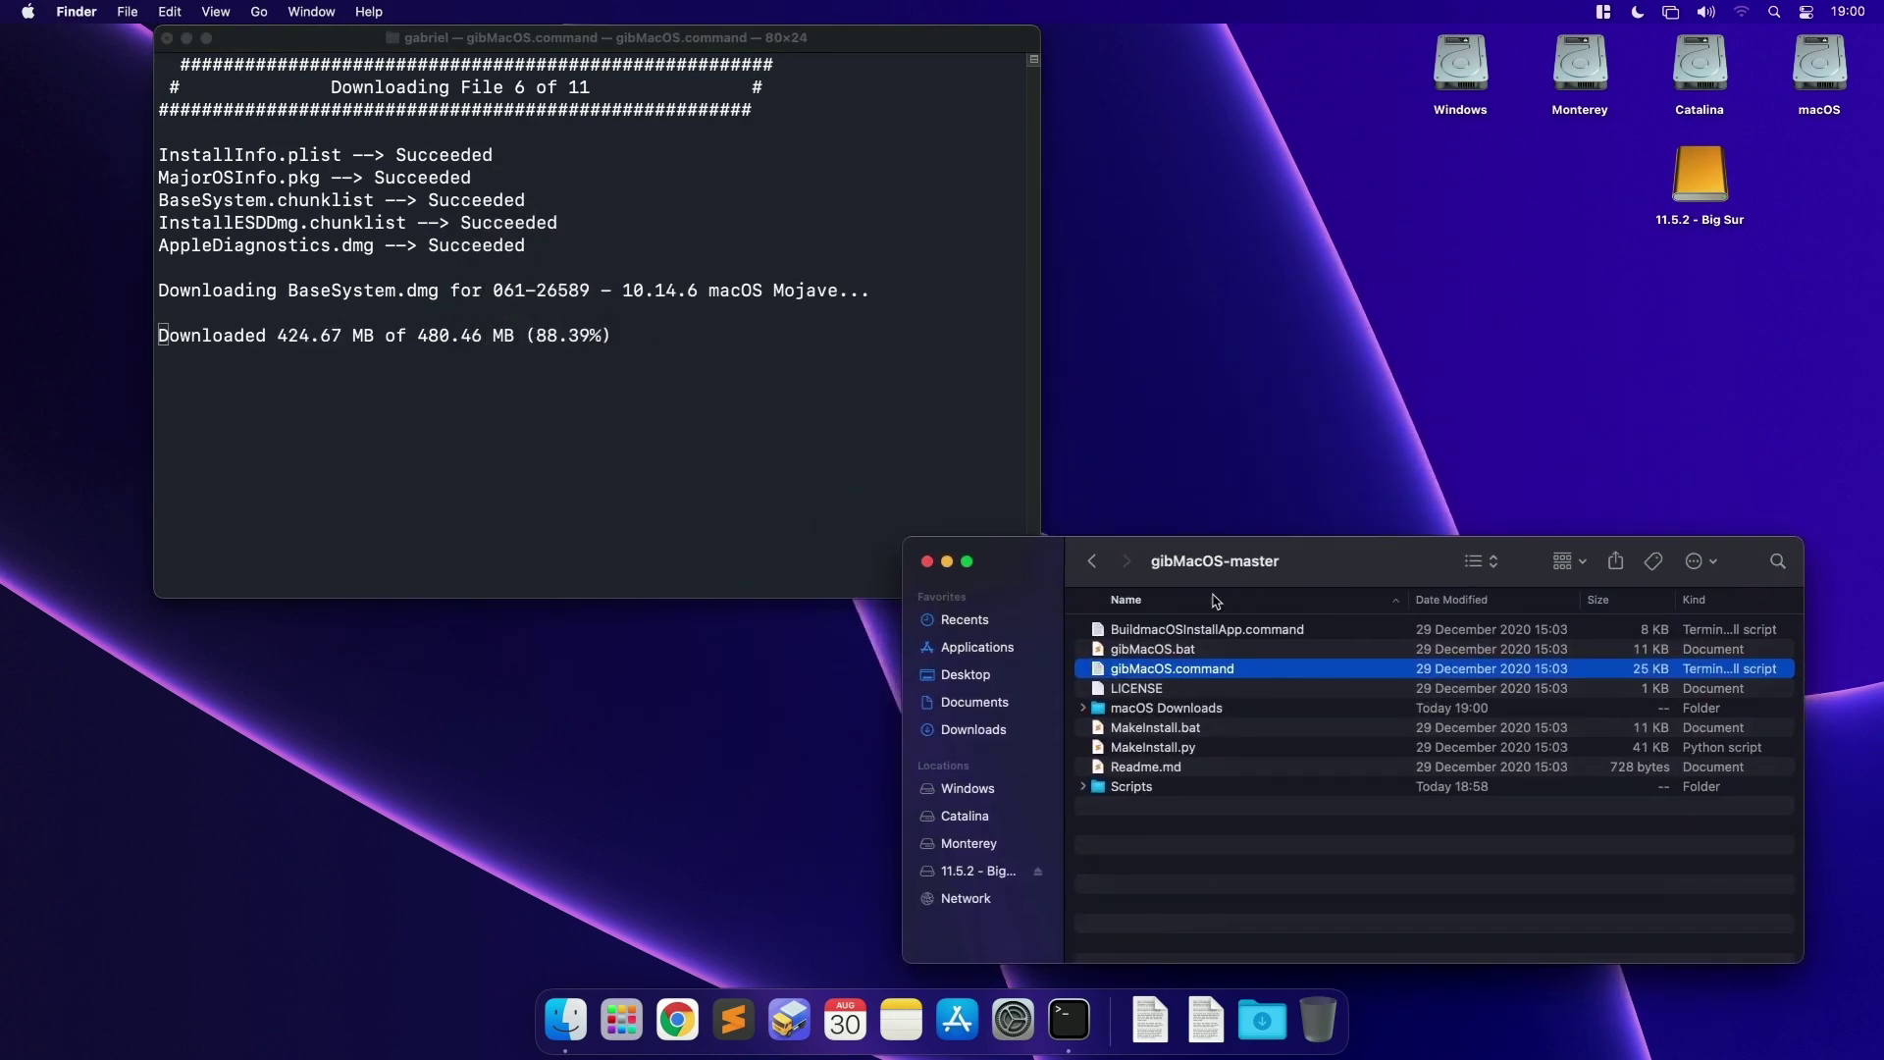
left_click(1128, 709)
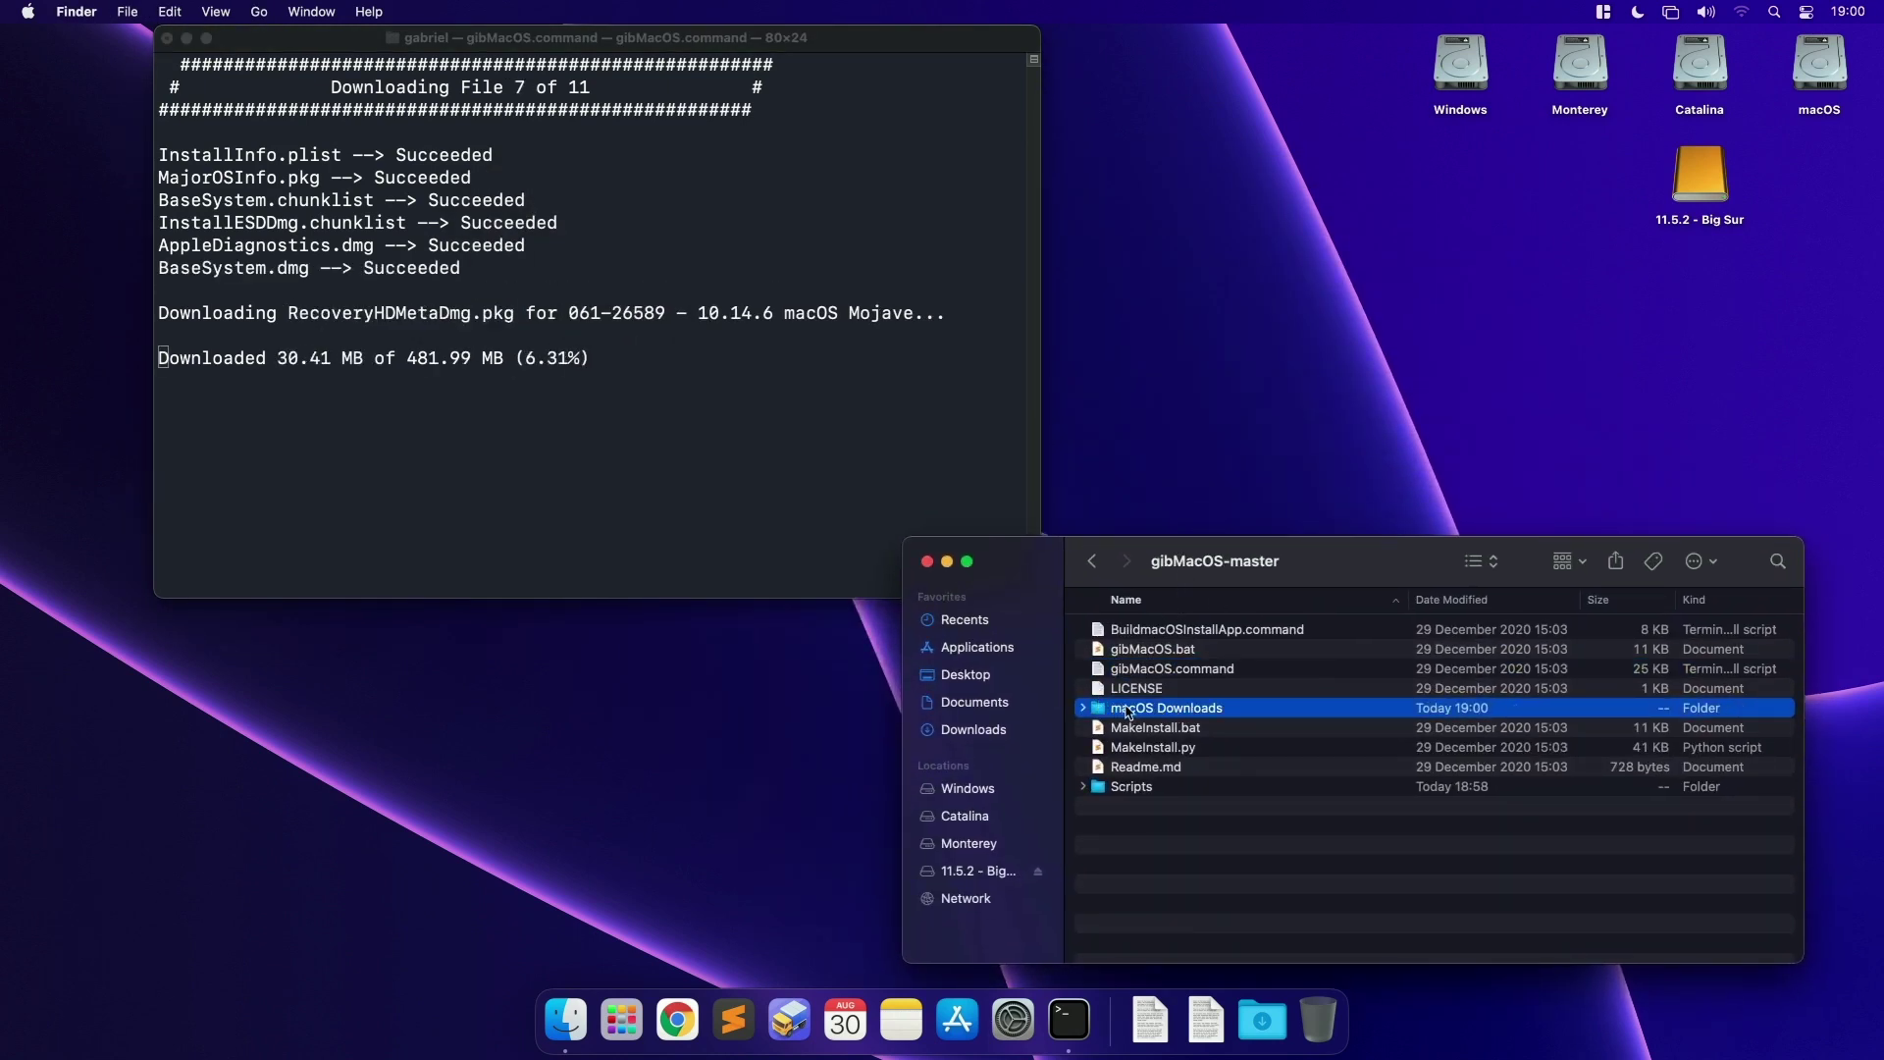
double_click(1199, 715)
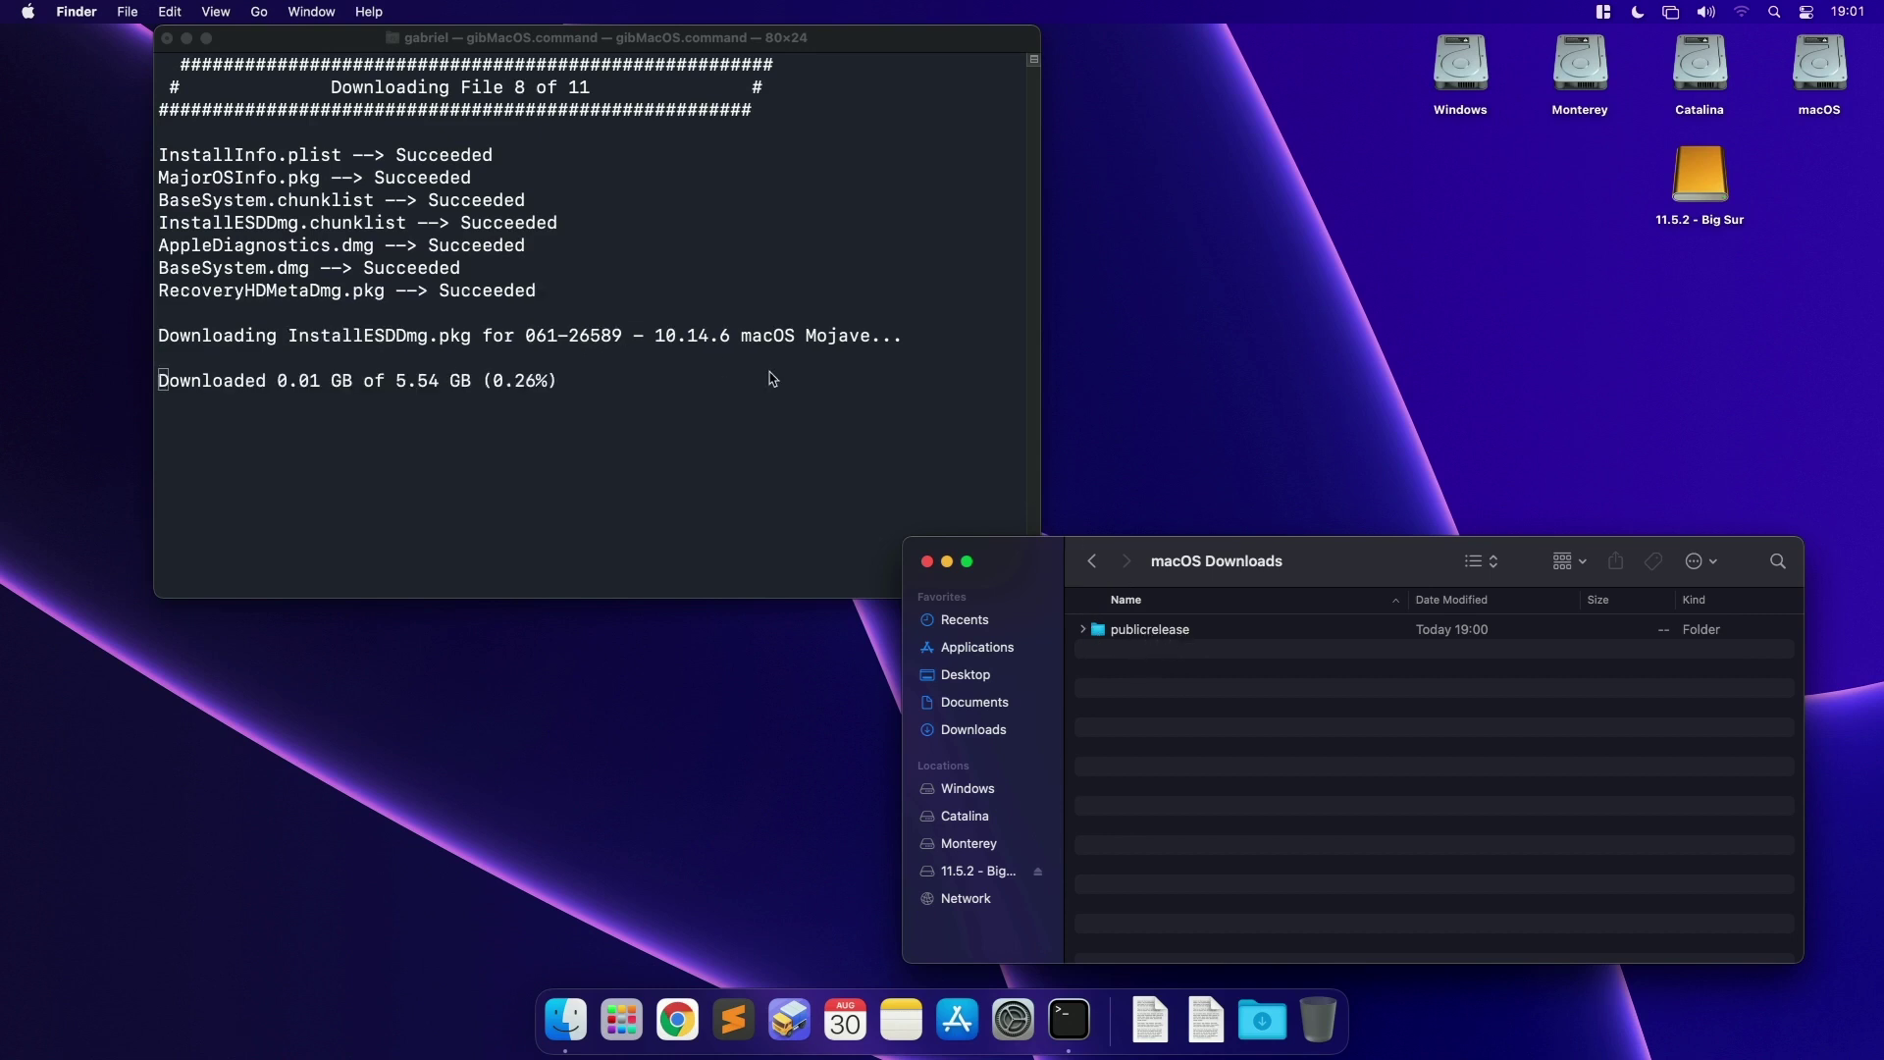
double_click(1159, 633)
left_click(1159, 633)
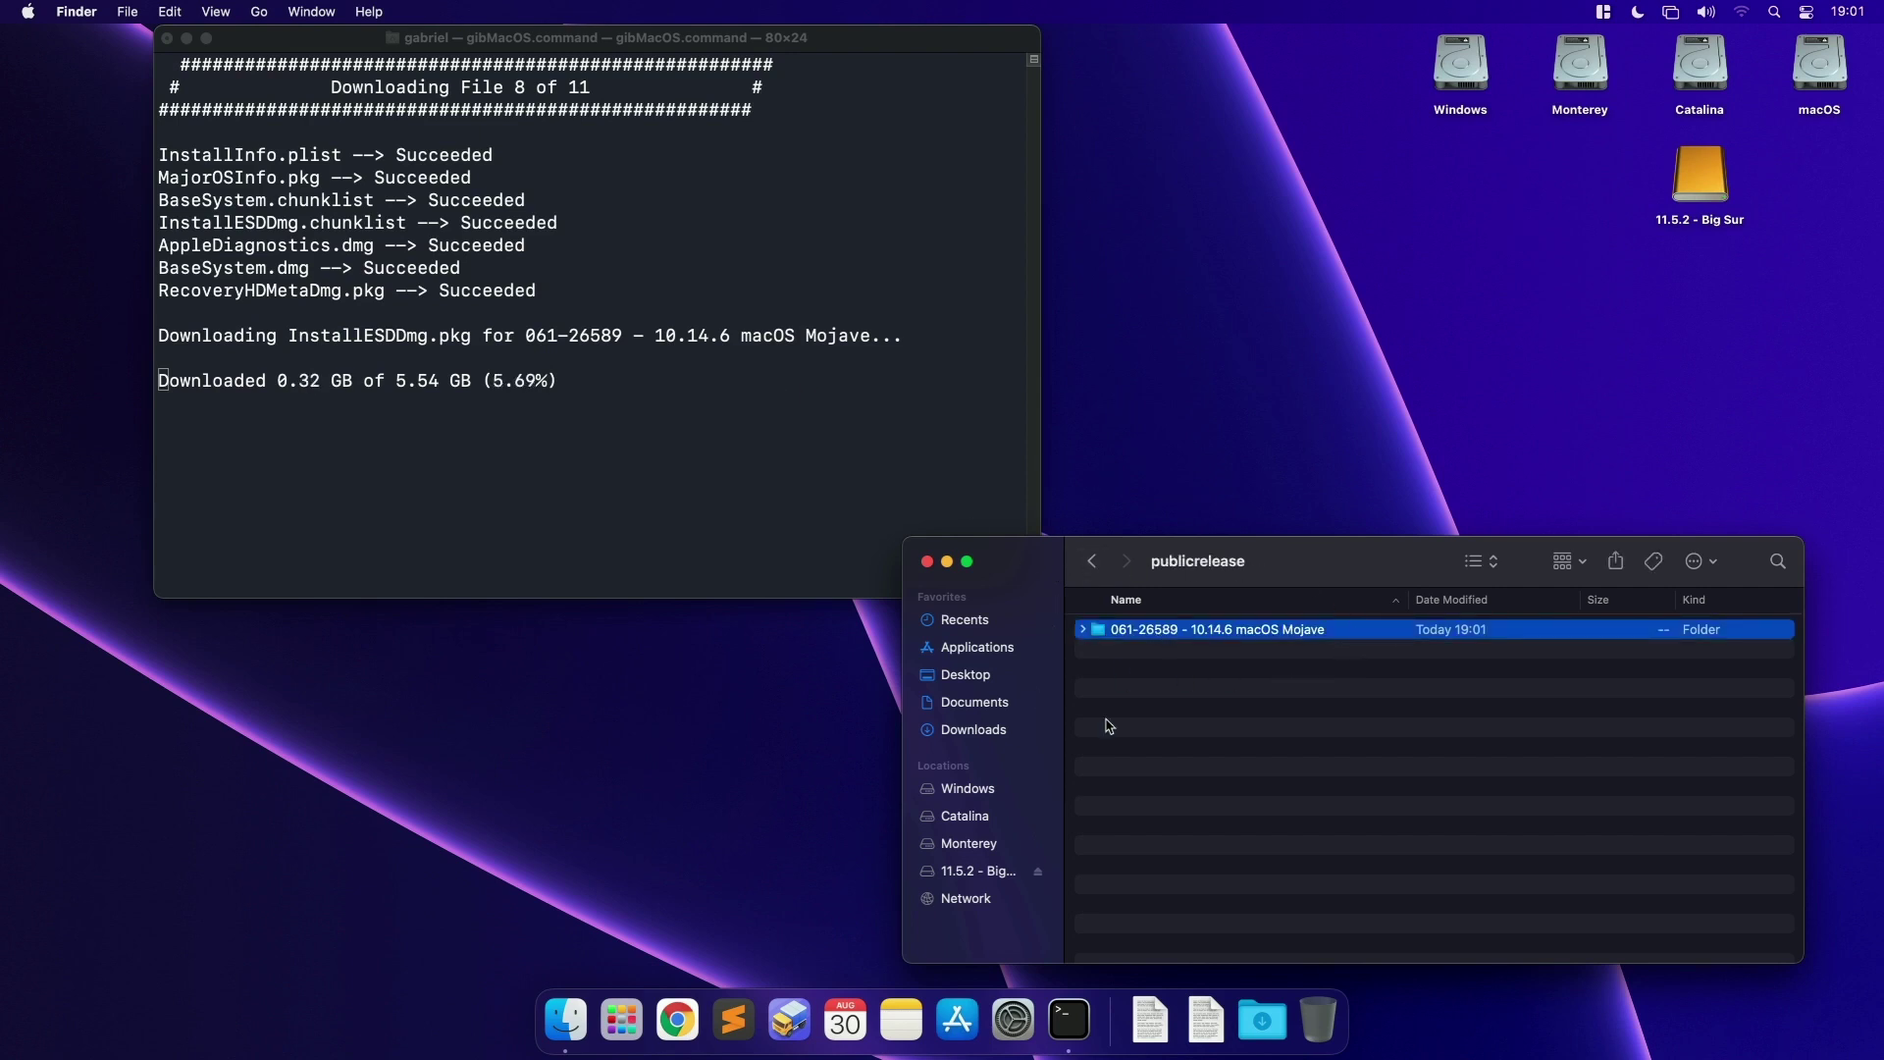
left_click(278, 393)
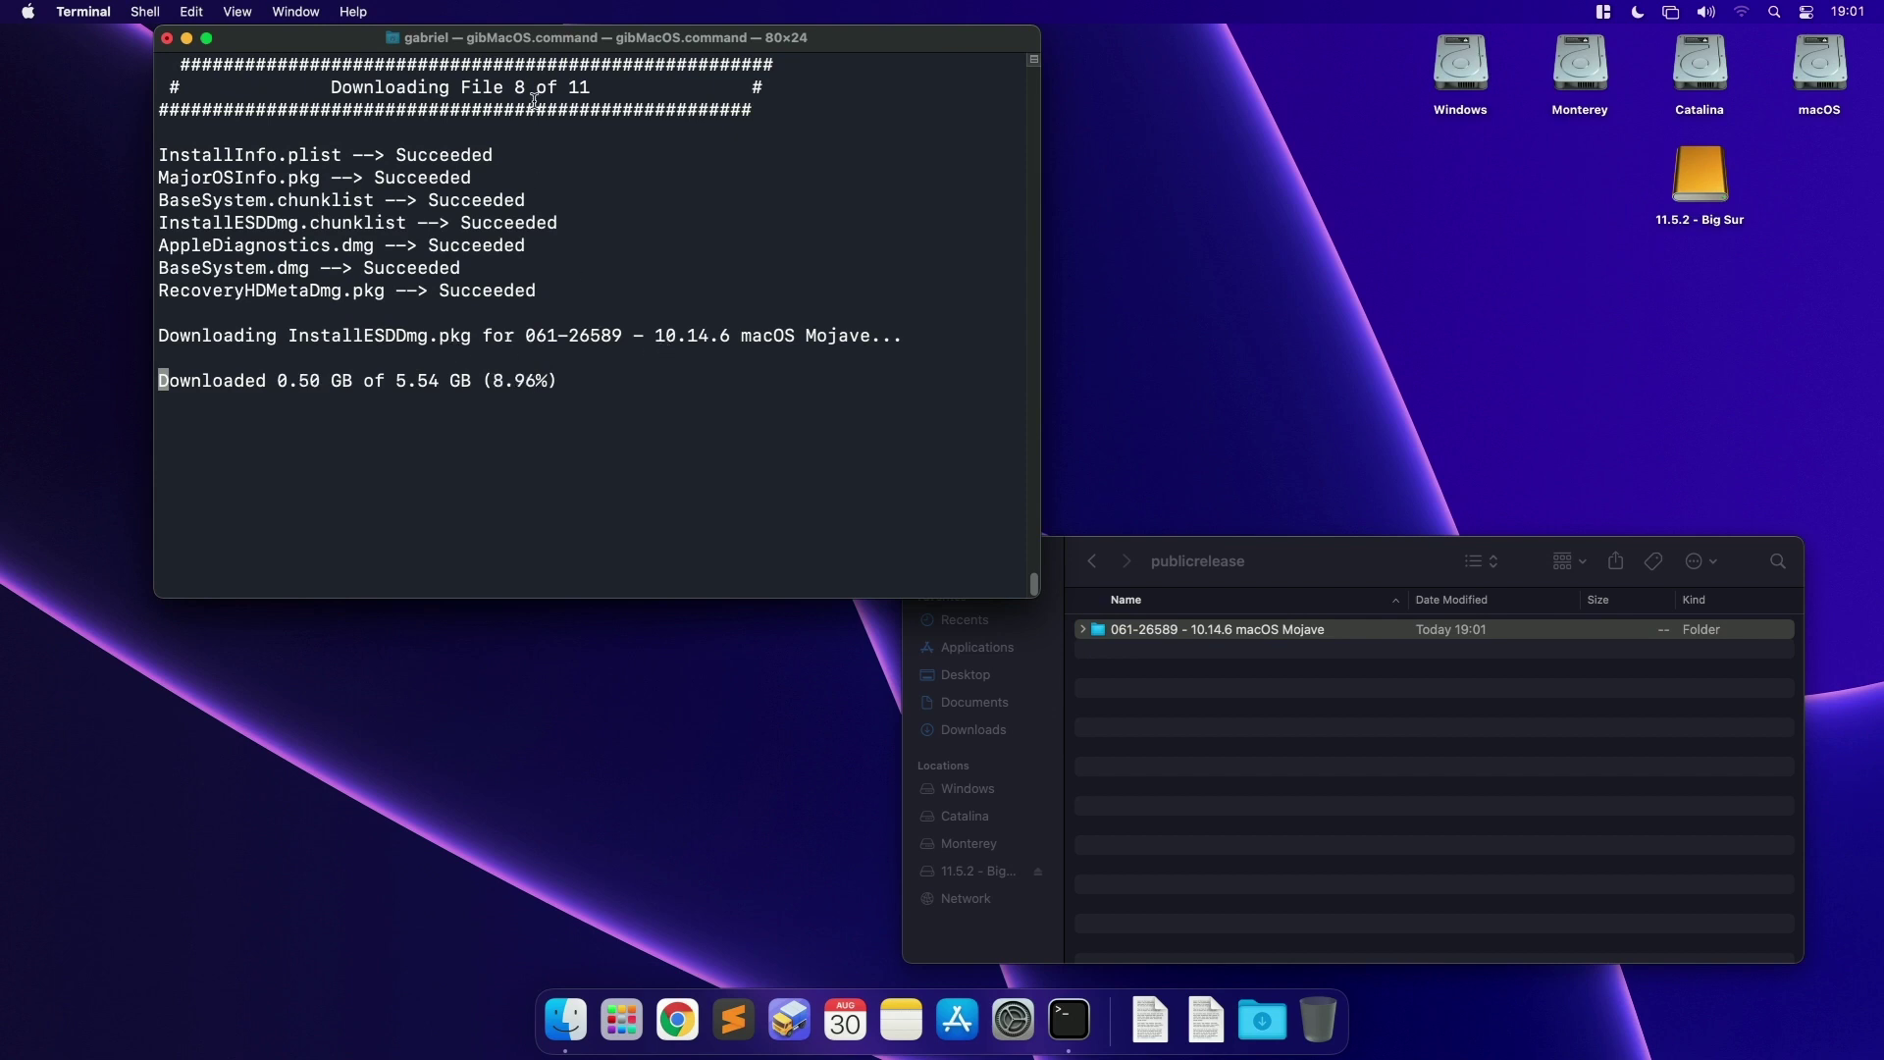
Step: Monitor the Terminal download progress from file 8 of 11 onward
left_click_drag(330, 87, 589, 82)
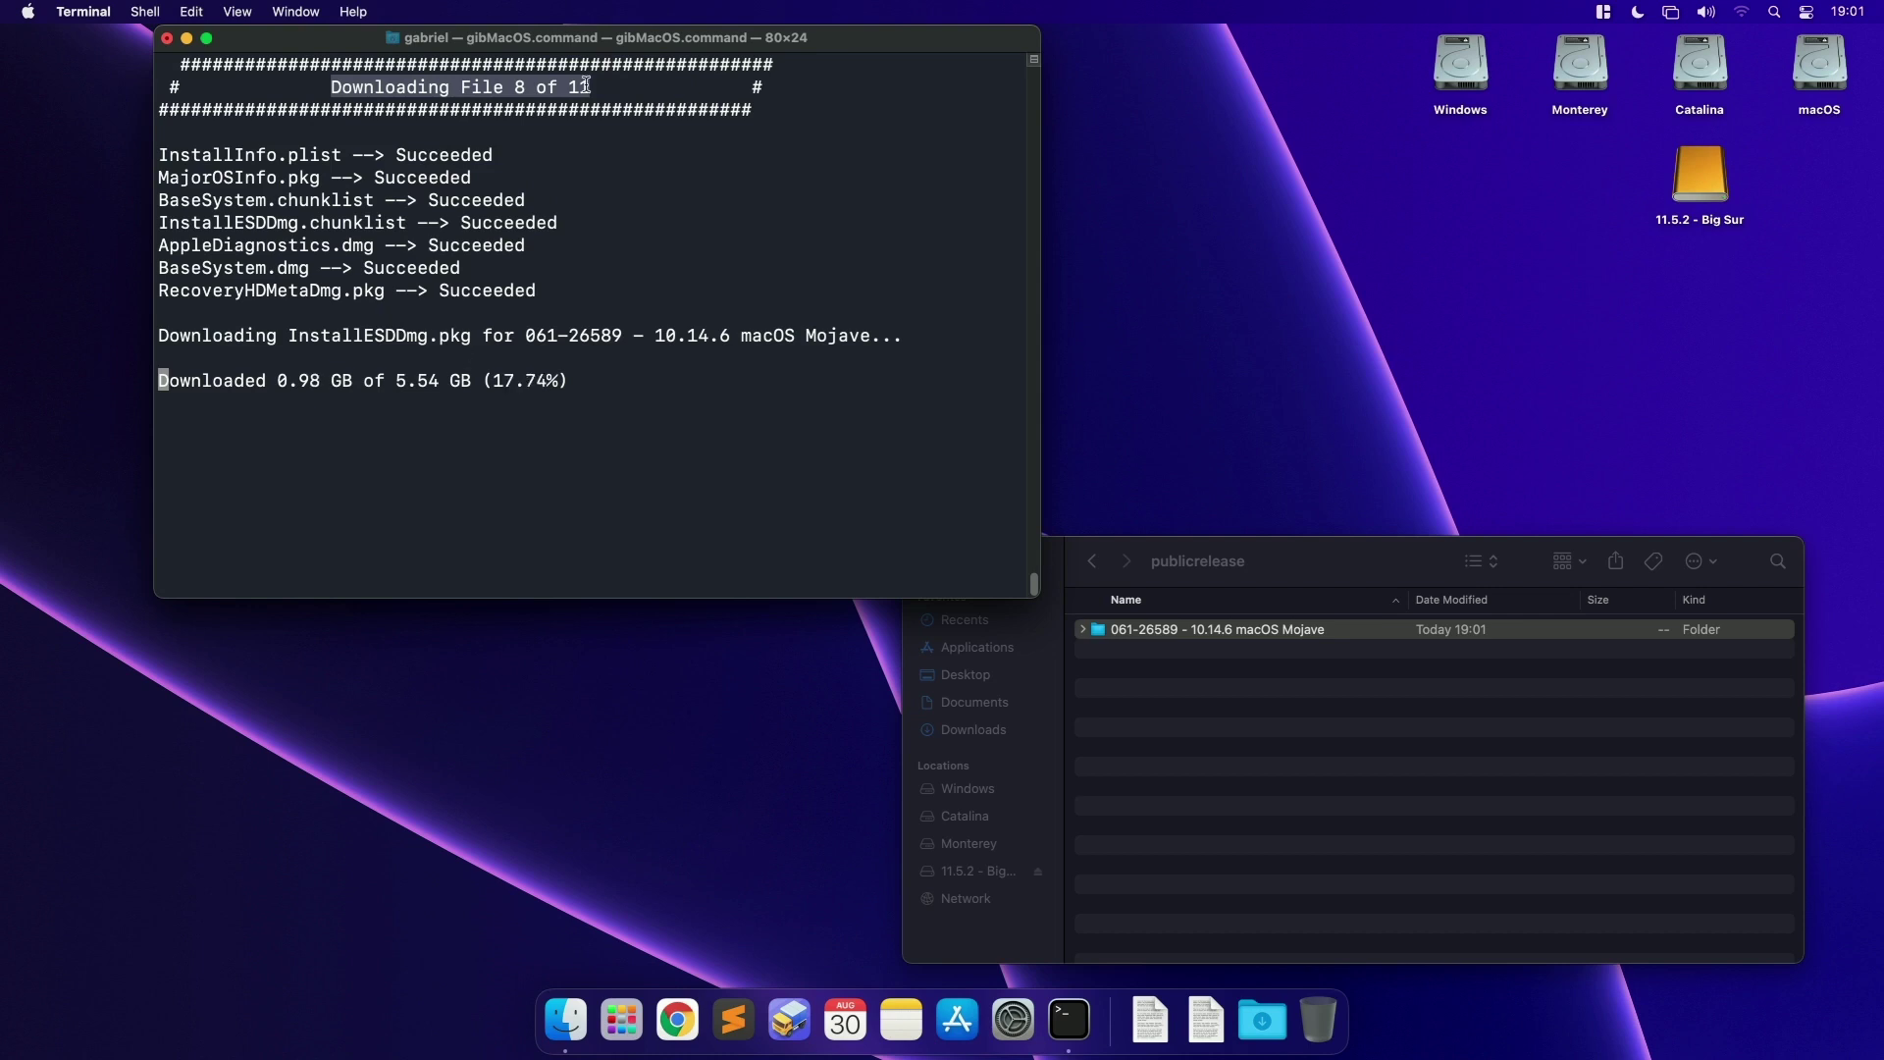
left_click_drag(592, 40, 496, 41)
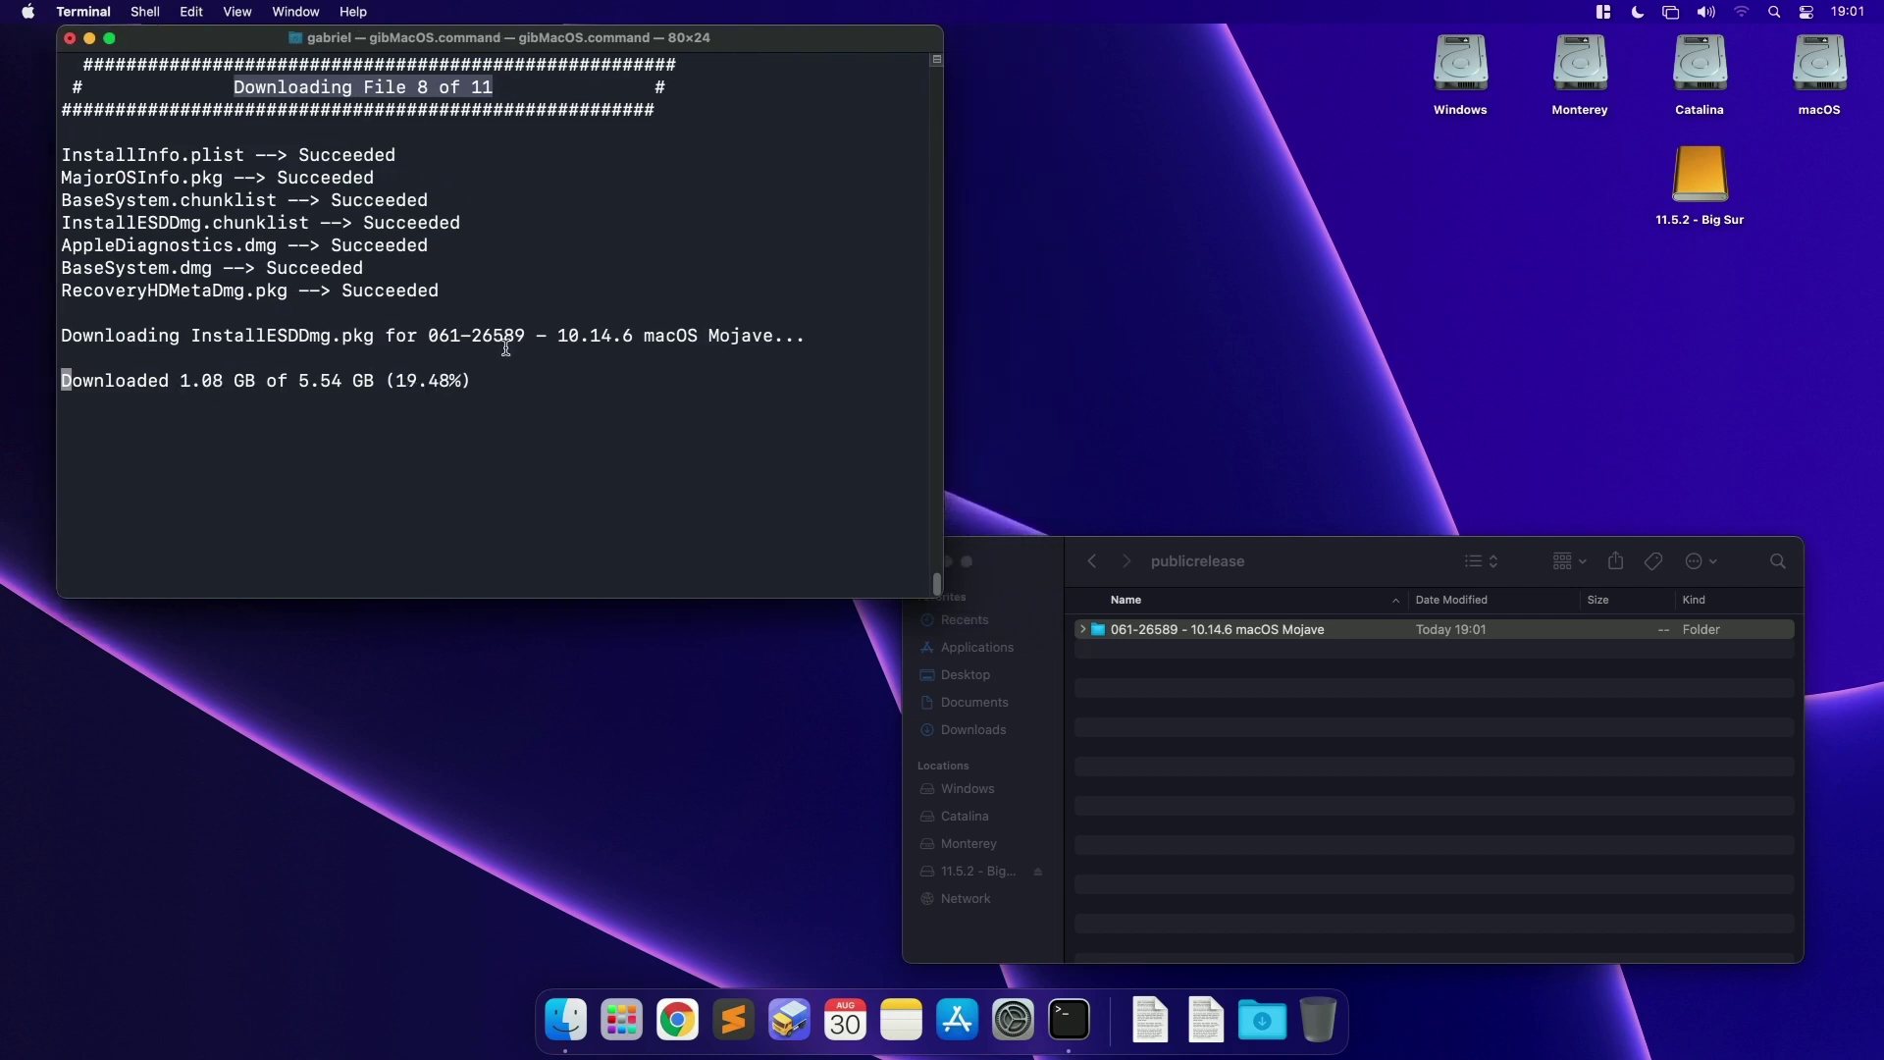
left_click(621, 1020)
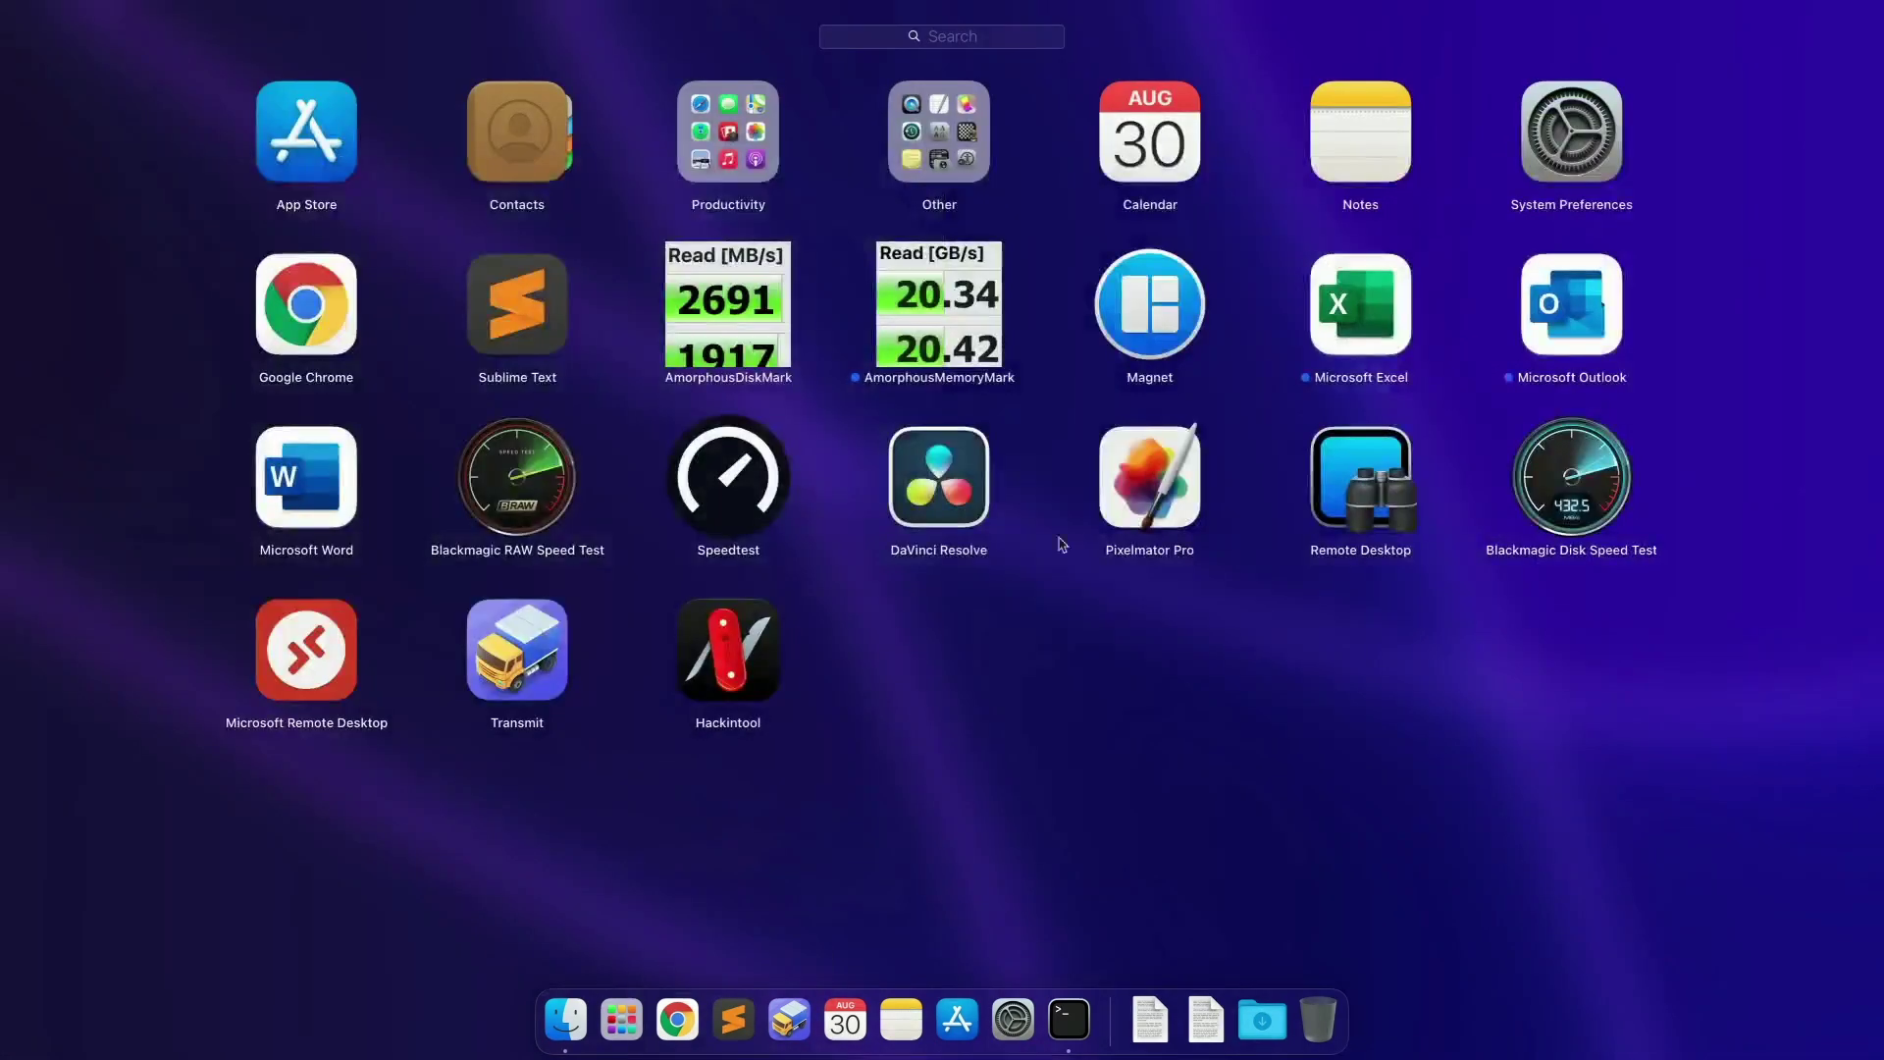
left_click(1106, 735)
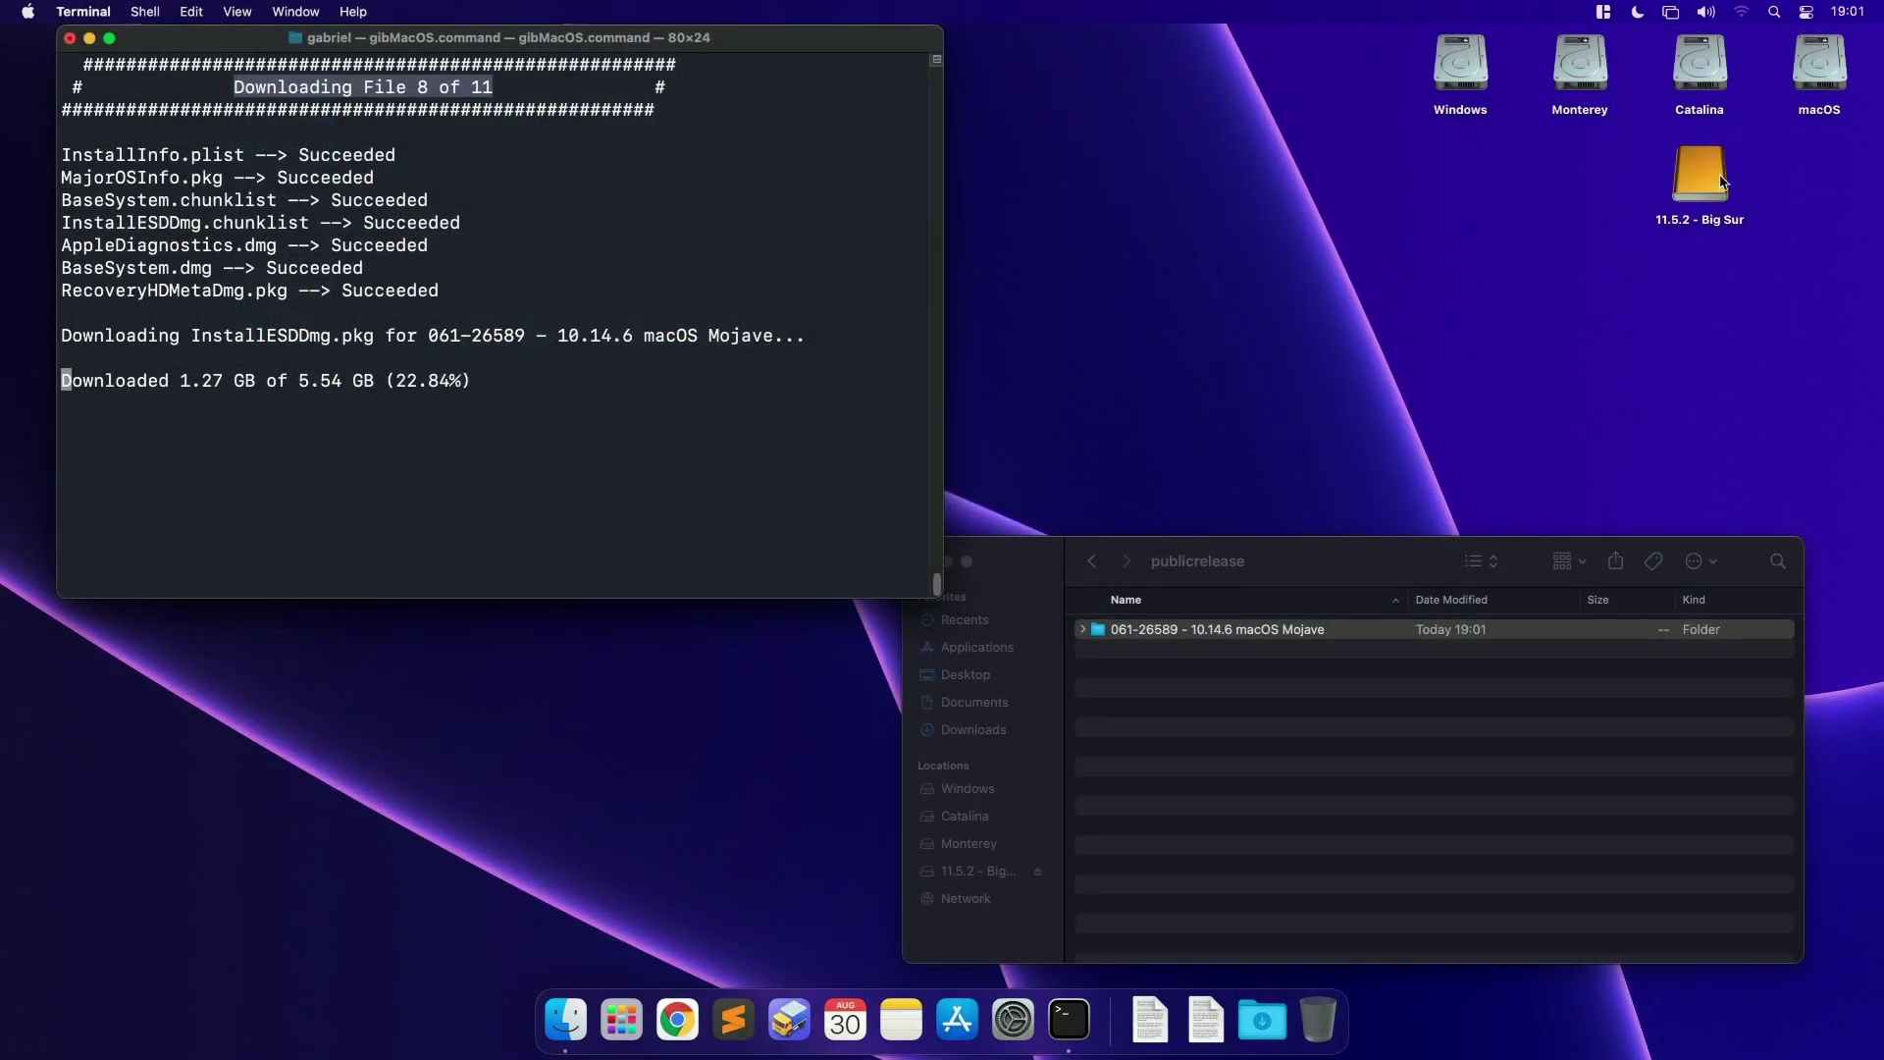
left_click(1711, 172)
left_click(512, 330)
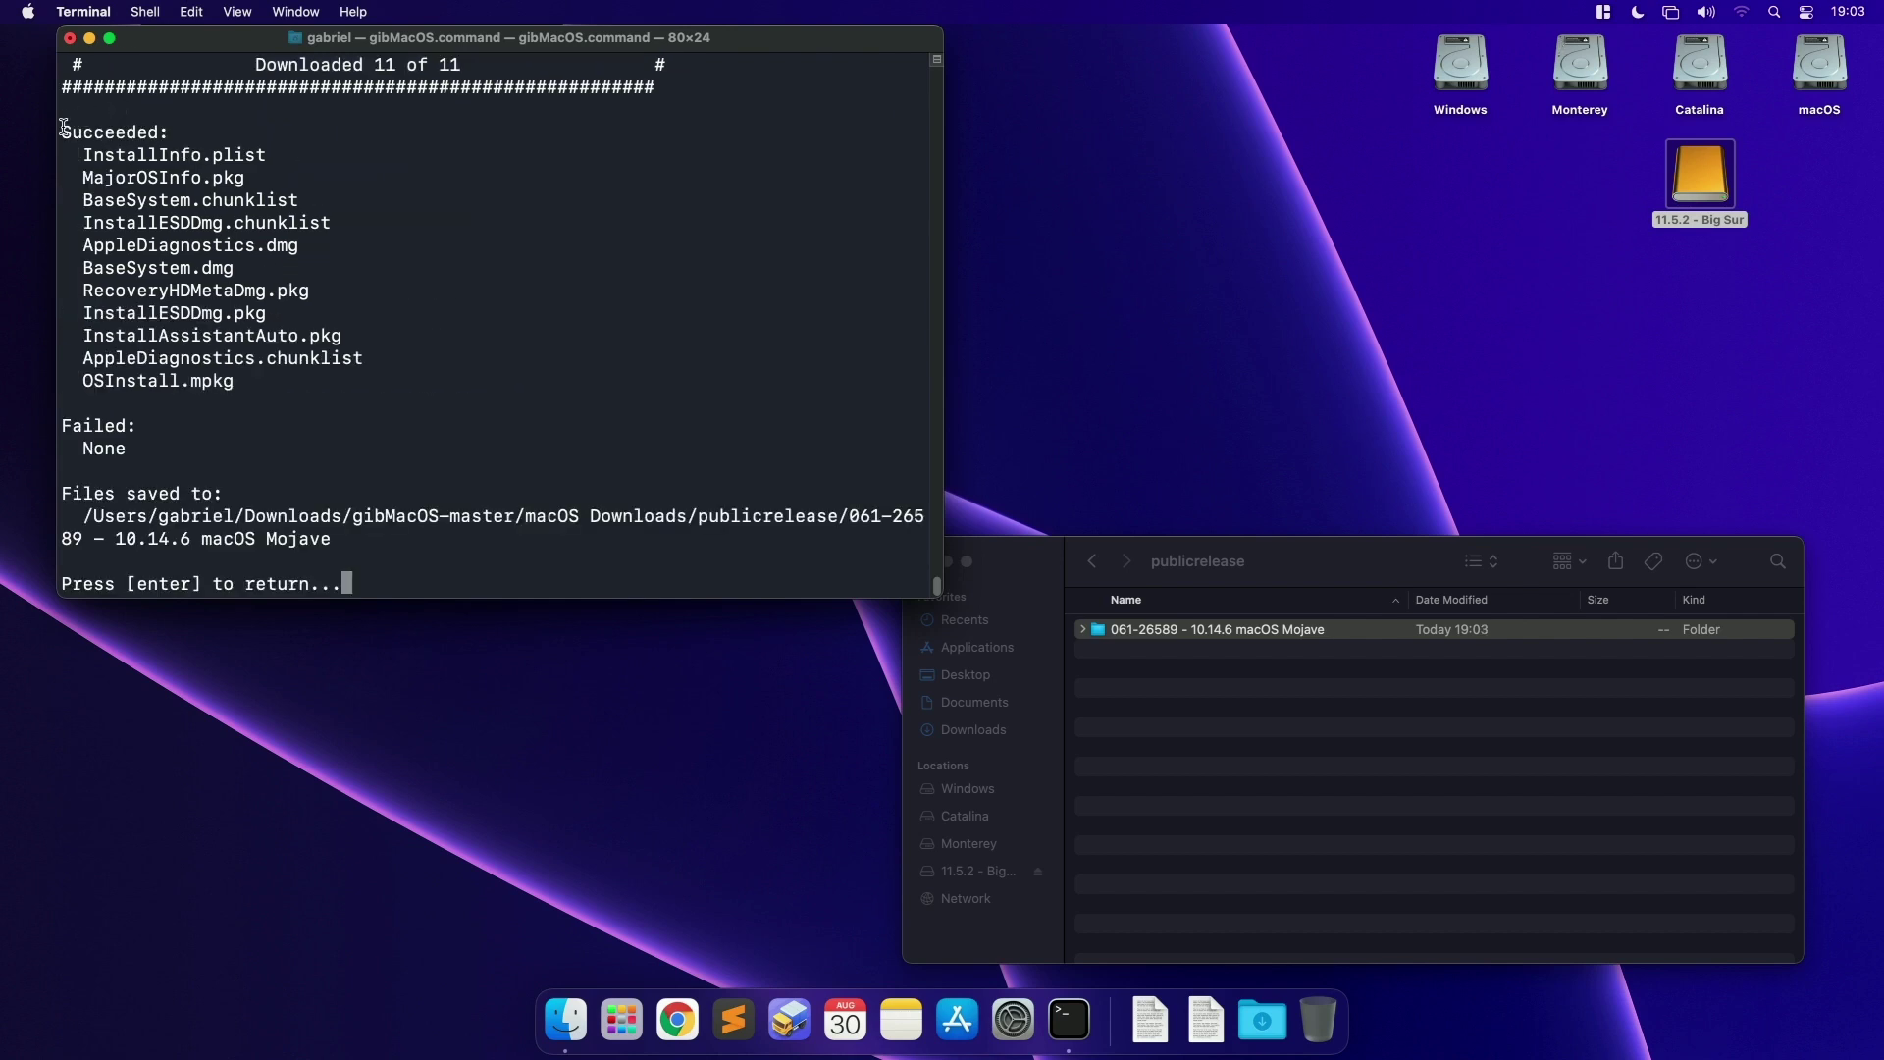
Step: Check the Succeeded list, Failed: None and save path, then open the Mojave folder
left_click_drag(62, 128, 163, 131)
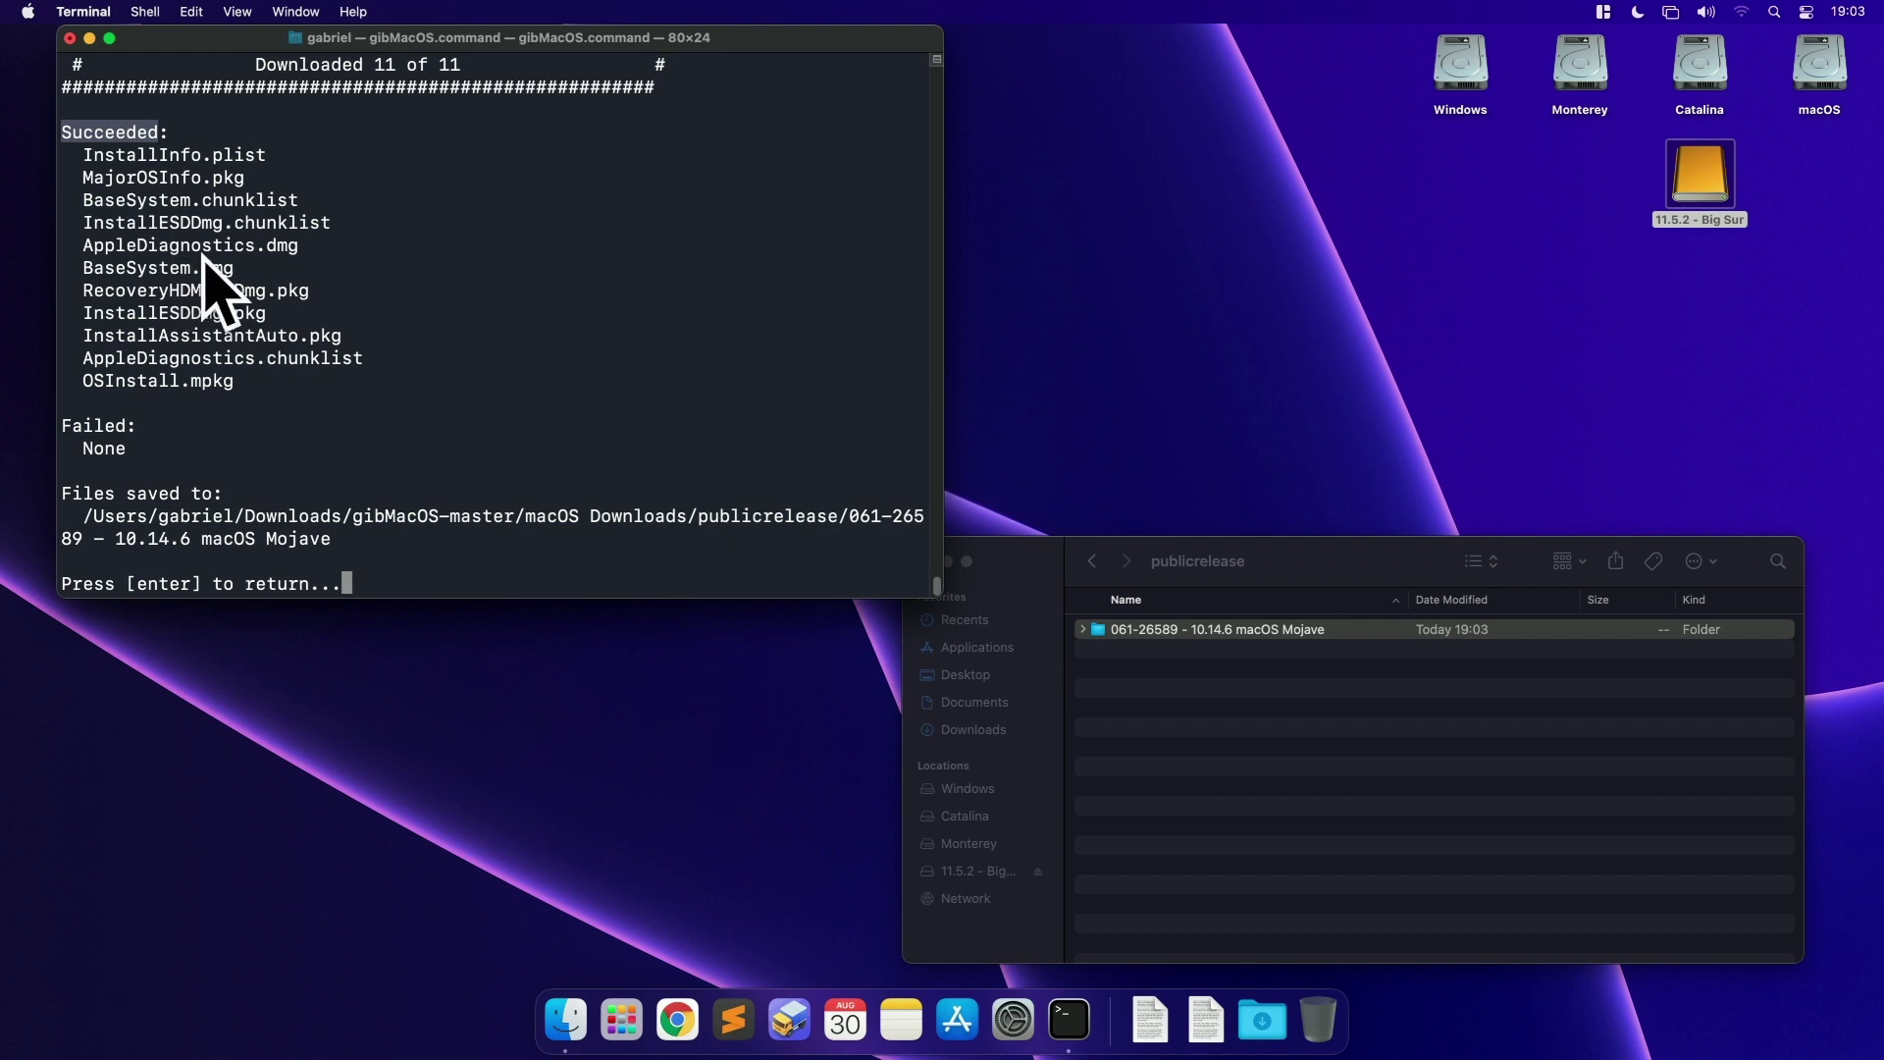
left_click_drag(63, 422, 174, 449)
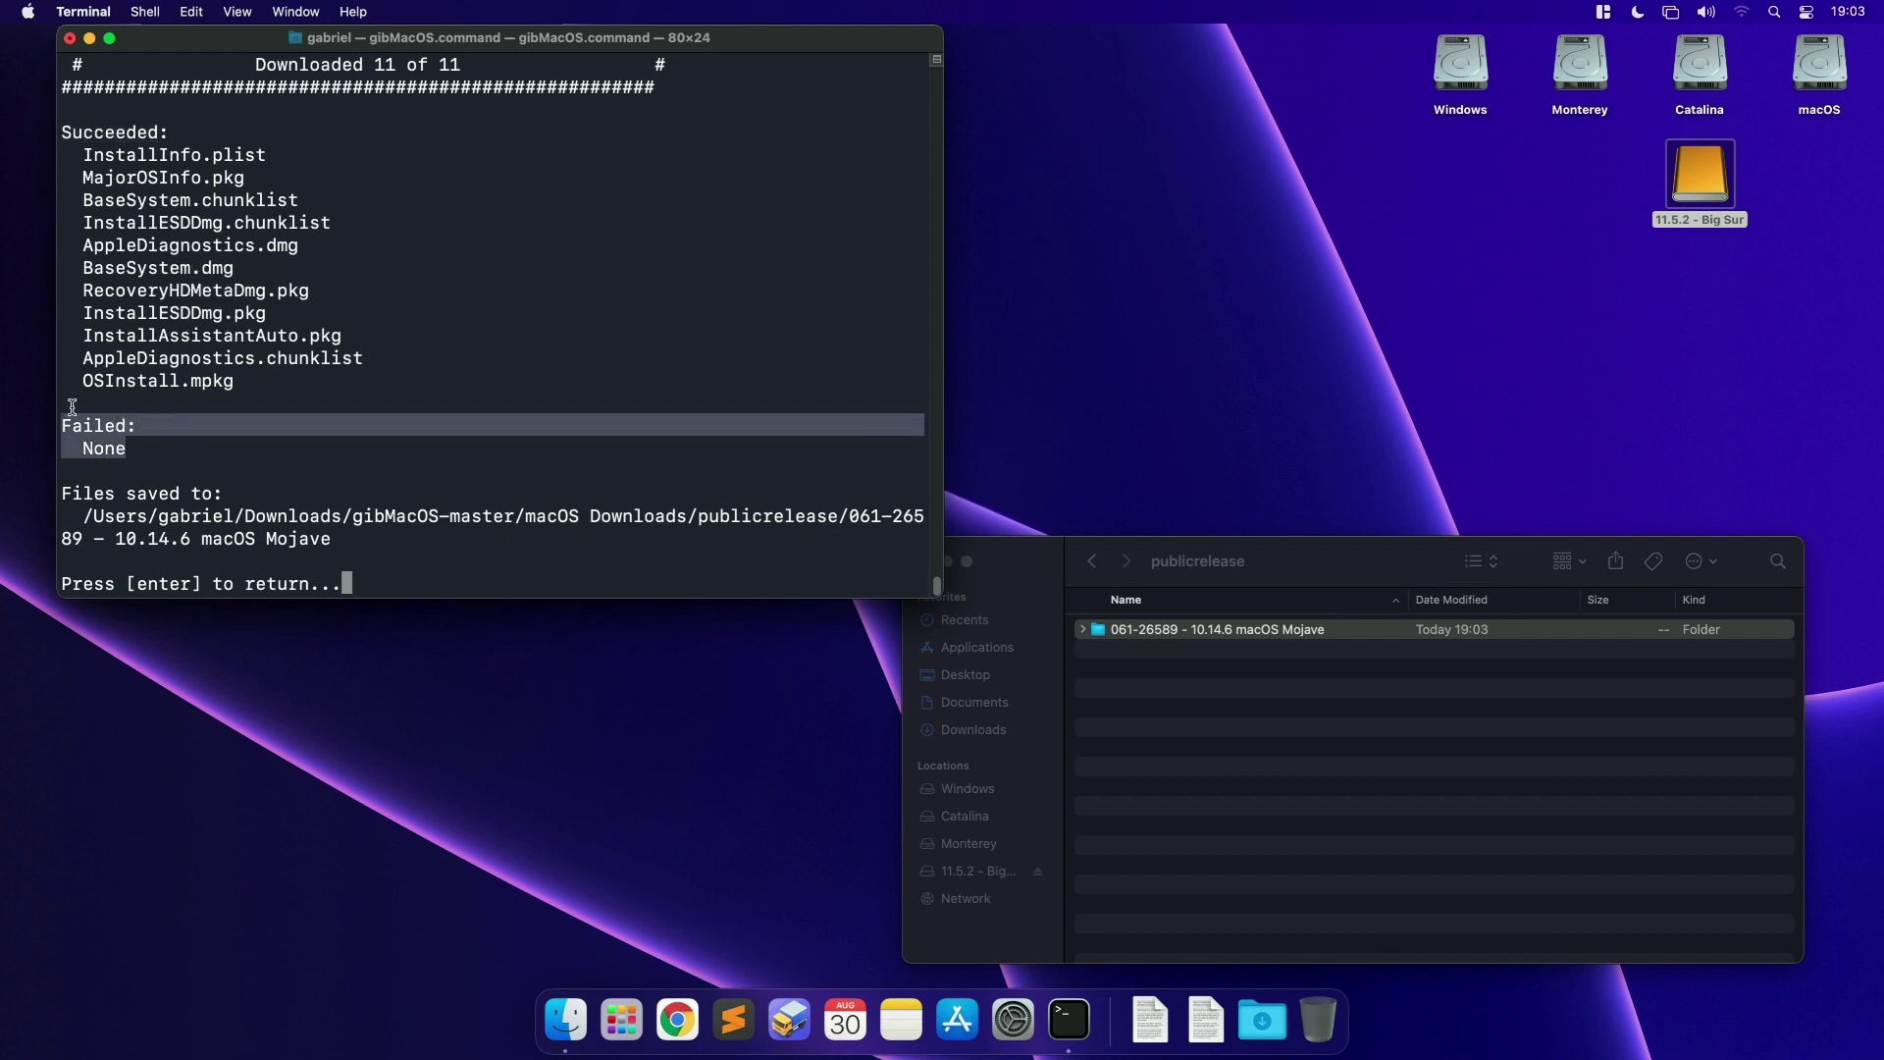
left_click_drag(61, 488, 346, 531)
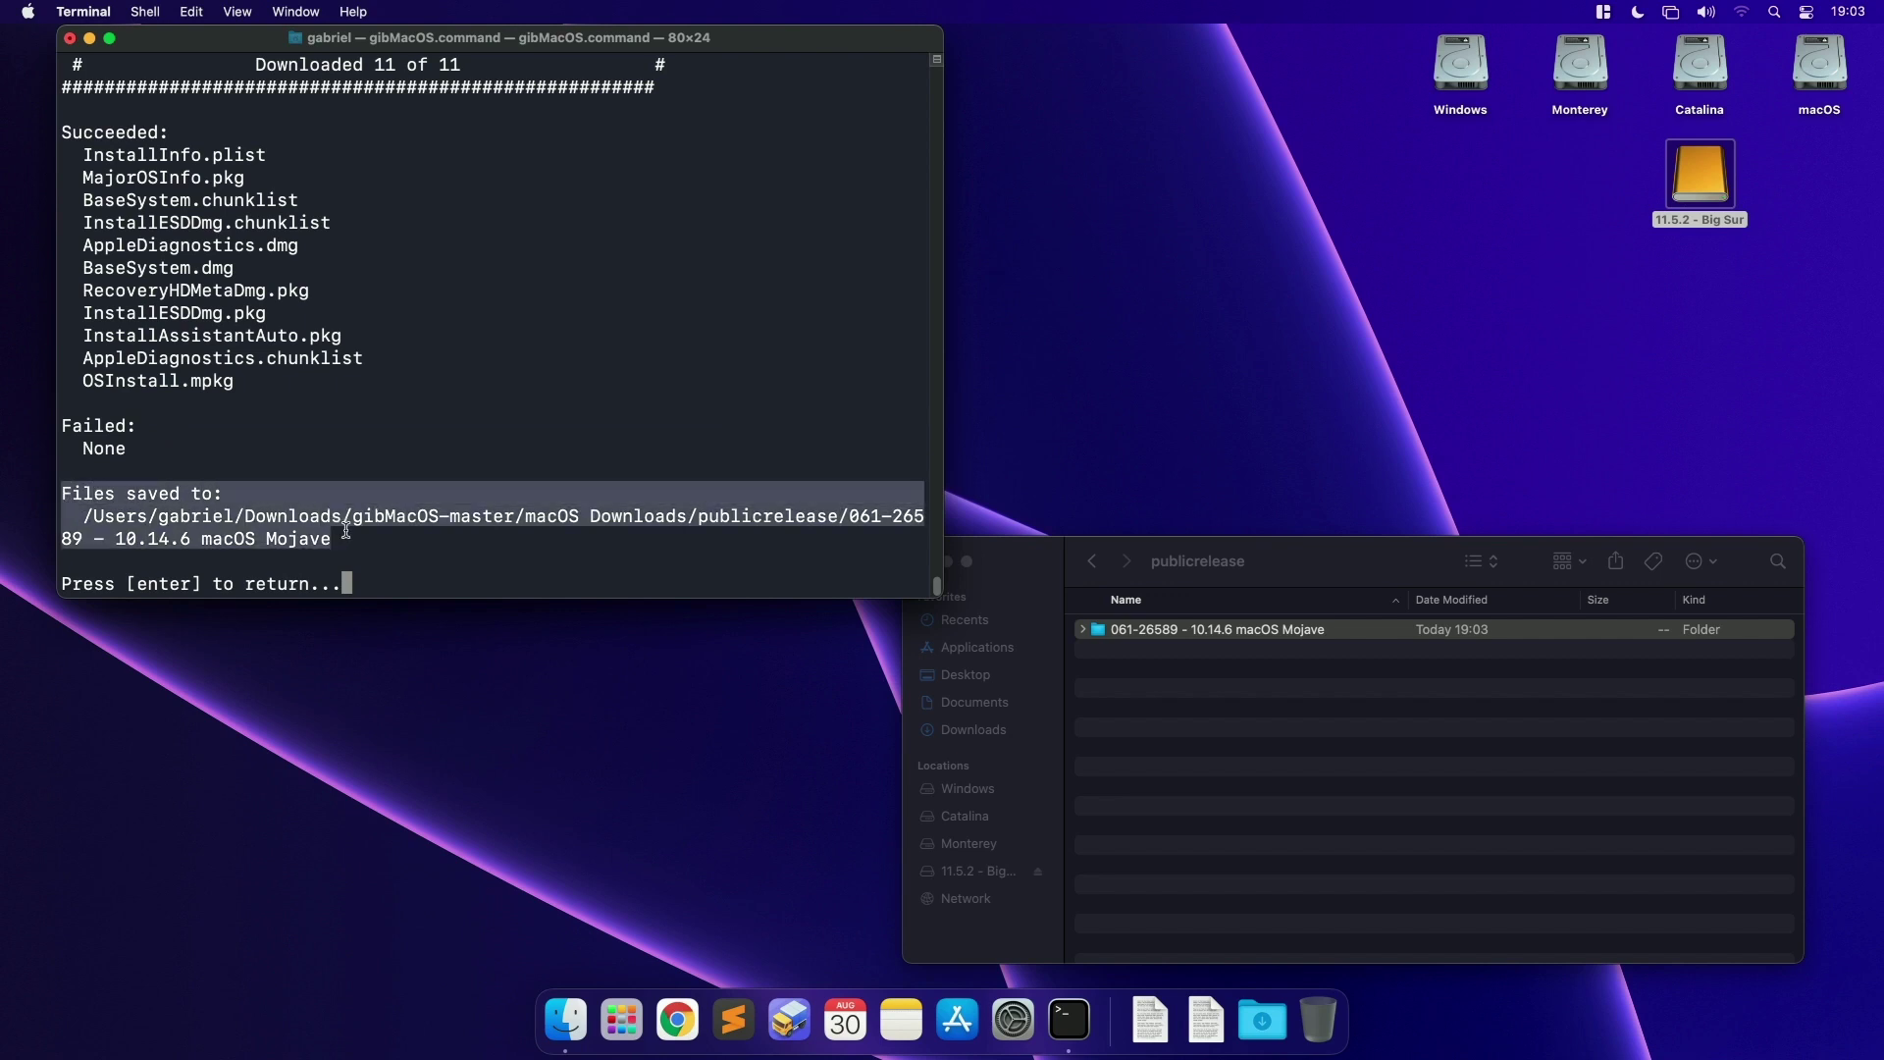
left_click(1172, 633)
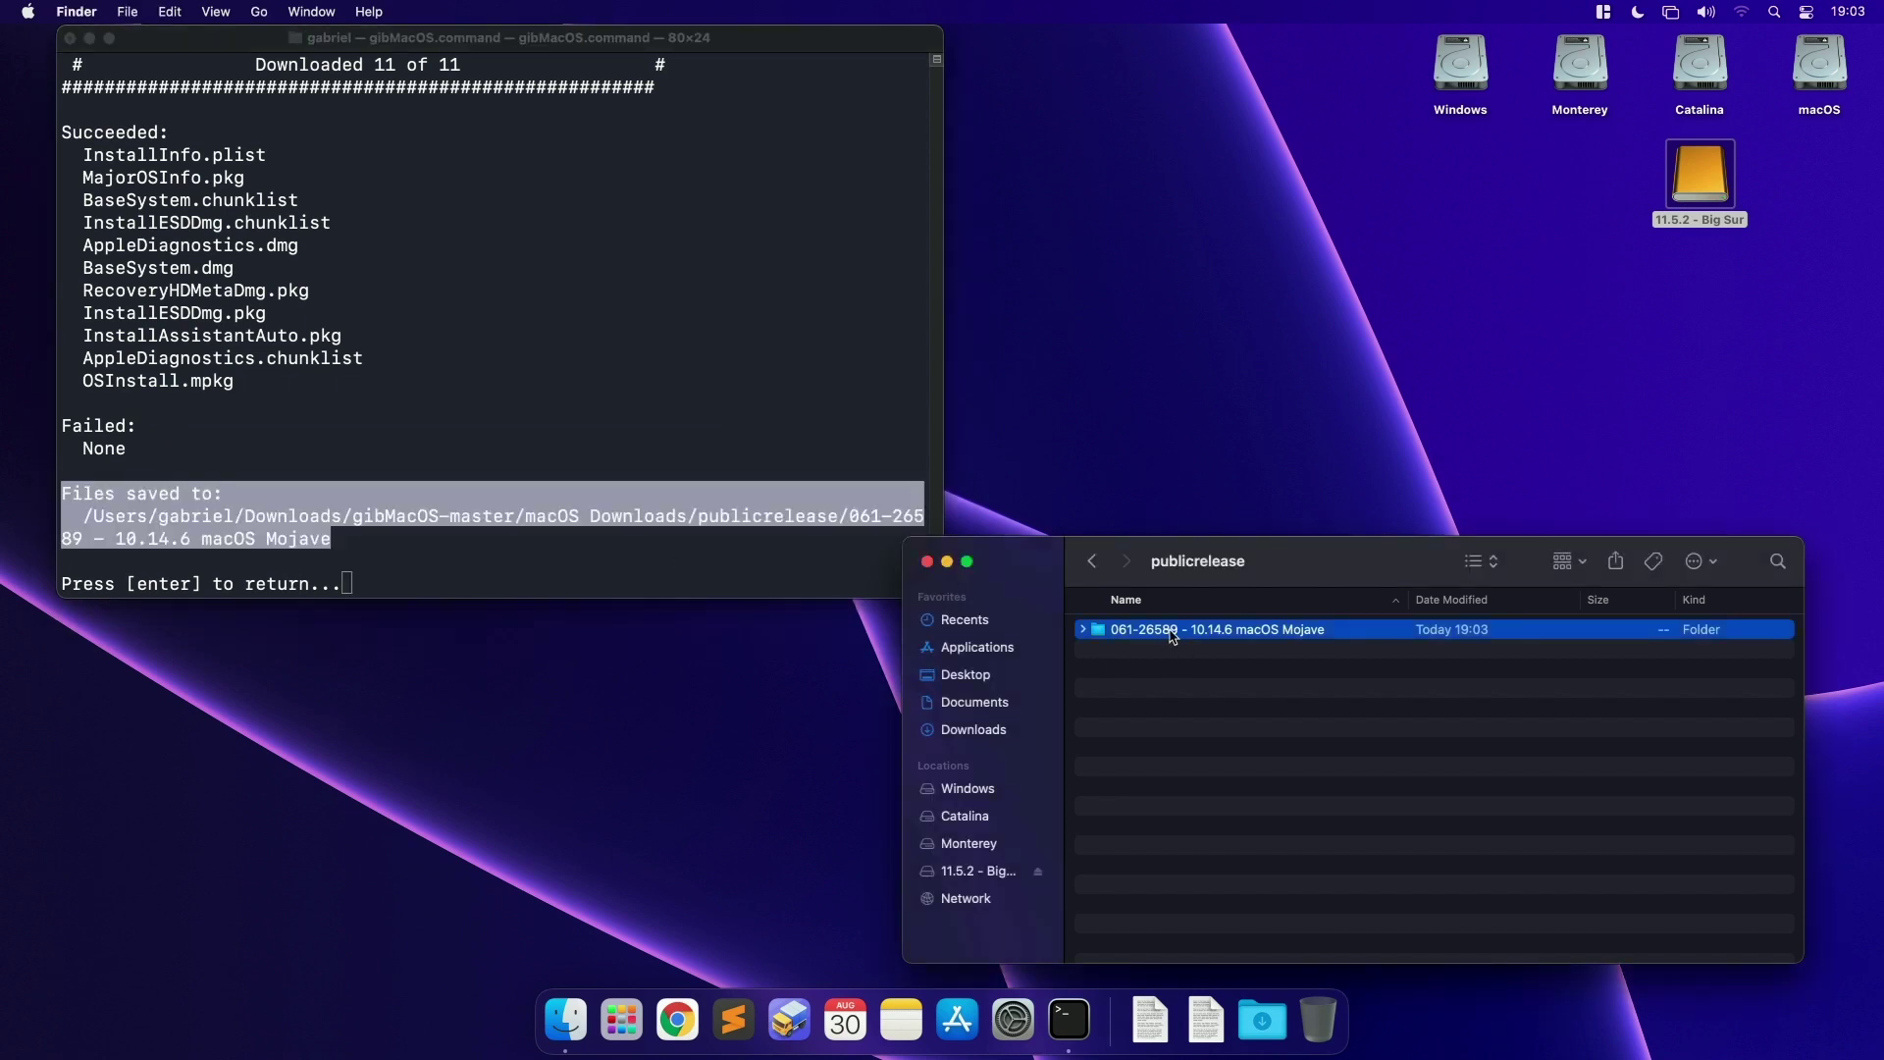
double_click(1173, 633)
Step: Quit gibMacOS with q, then quit Terminal from its menu
left_click(835, 530)
key("Return")
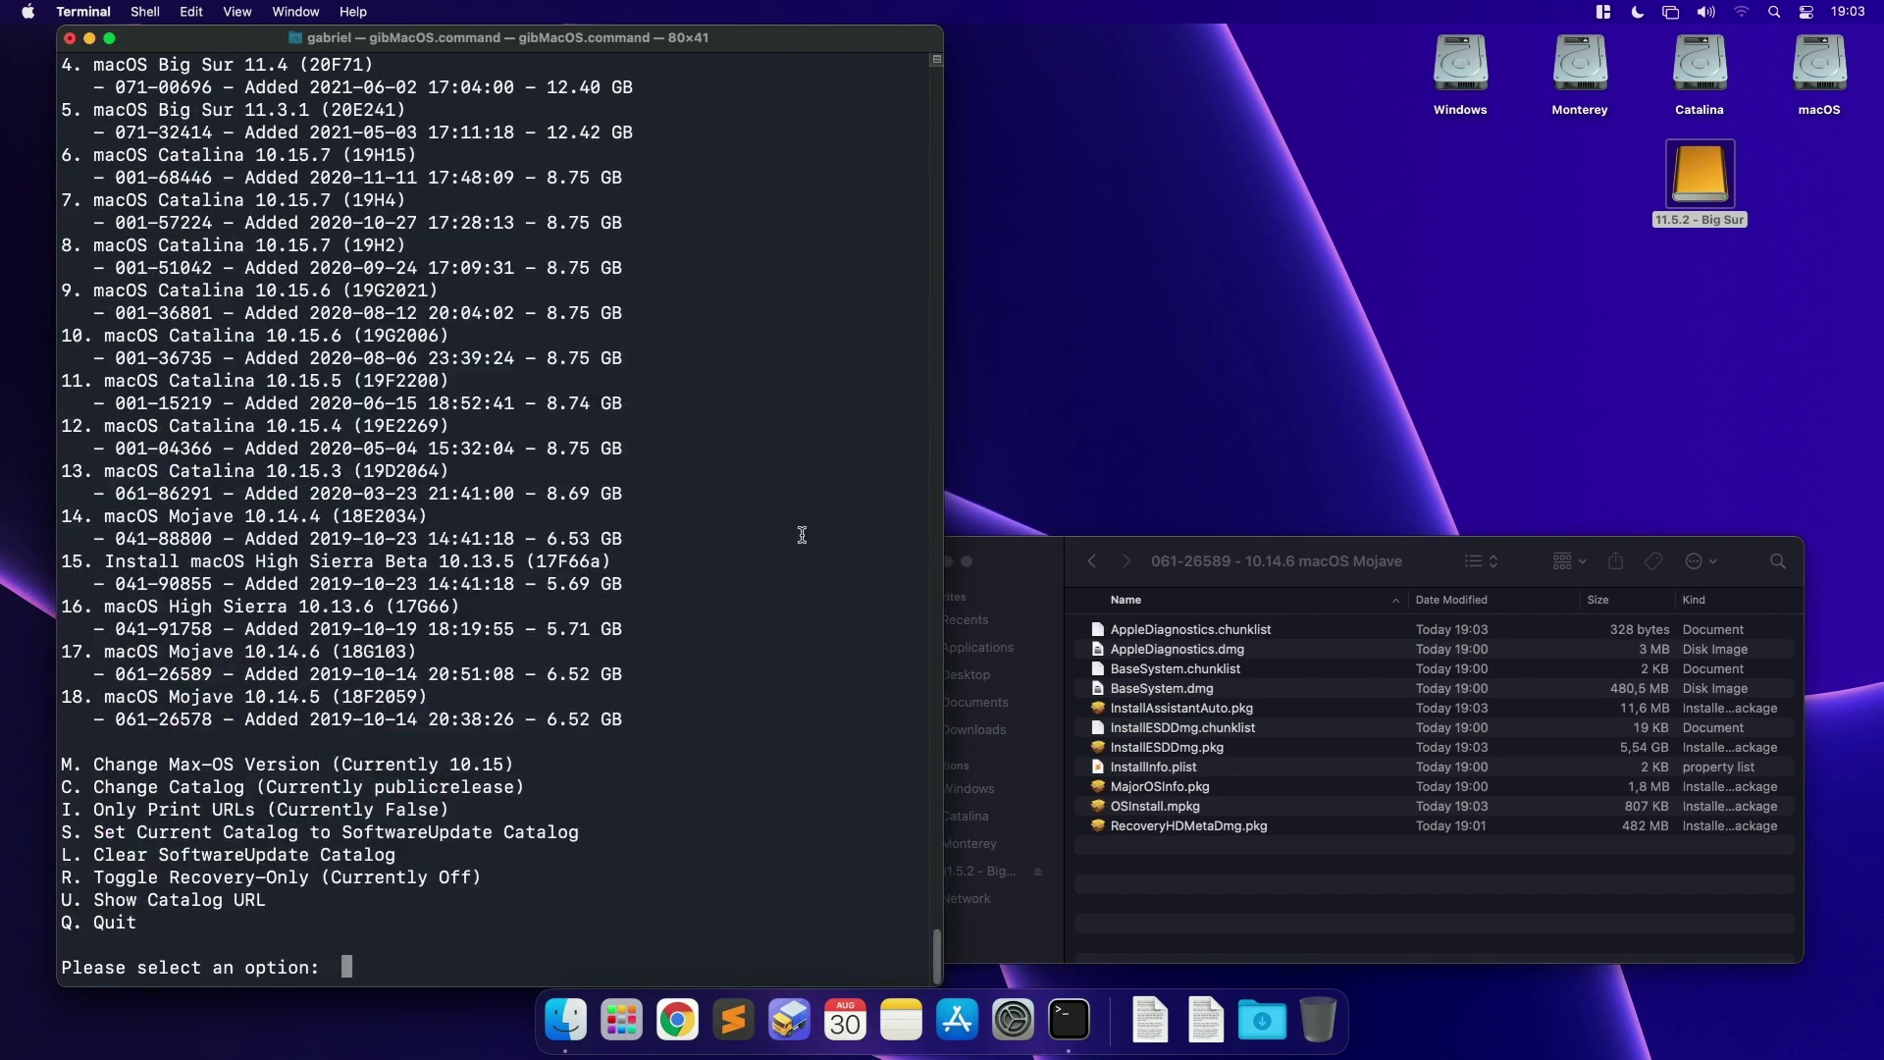
type("q")
key("Return")
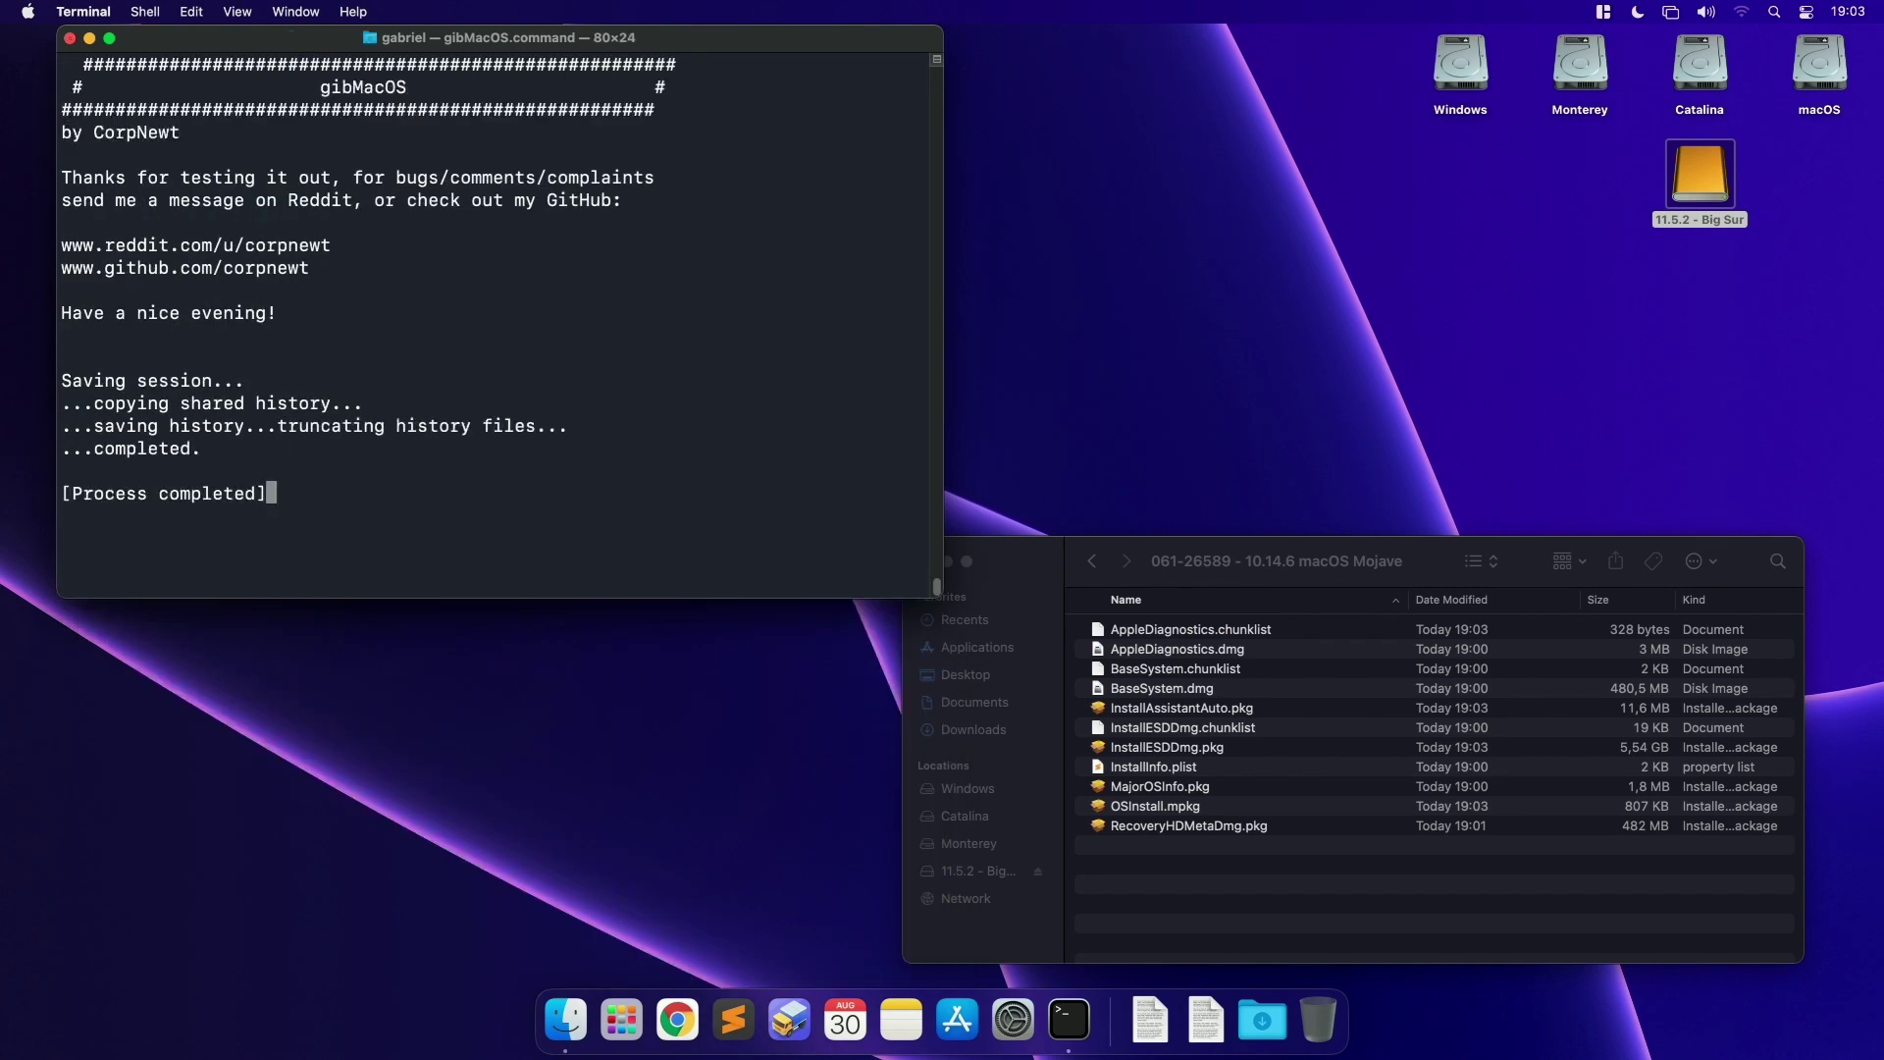
left_click(84, 12)
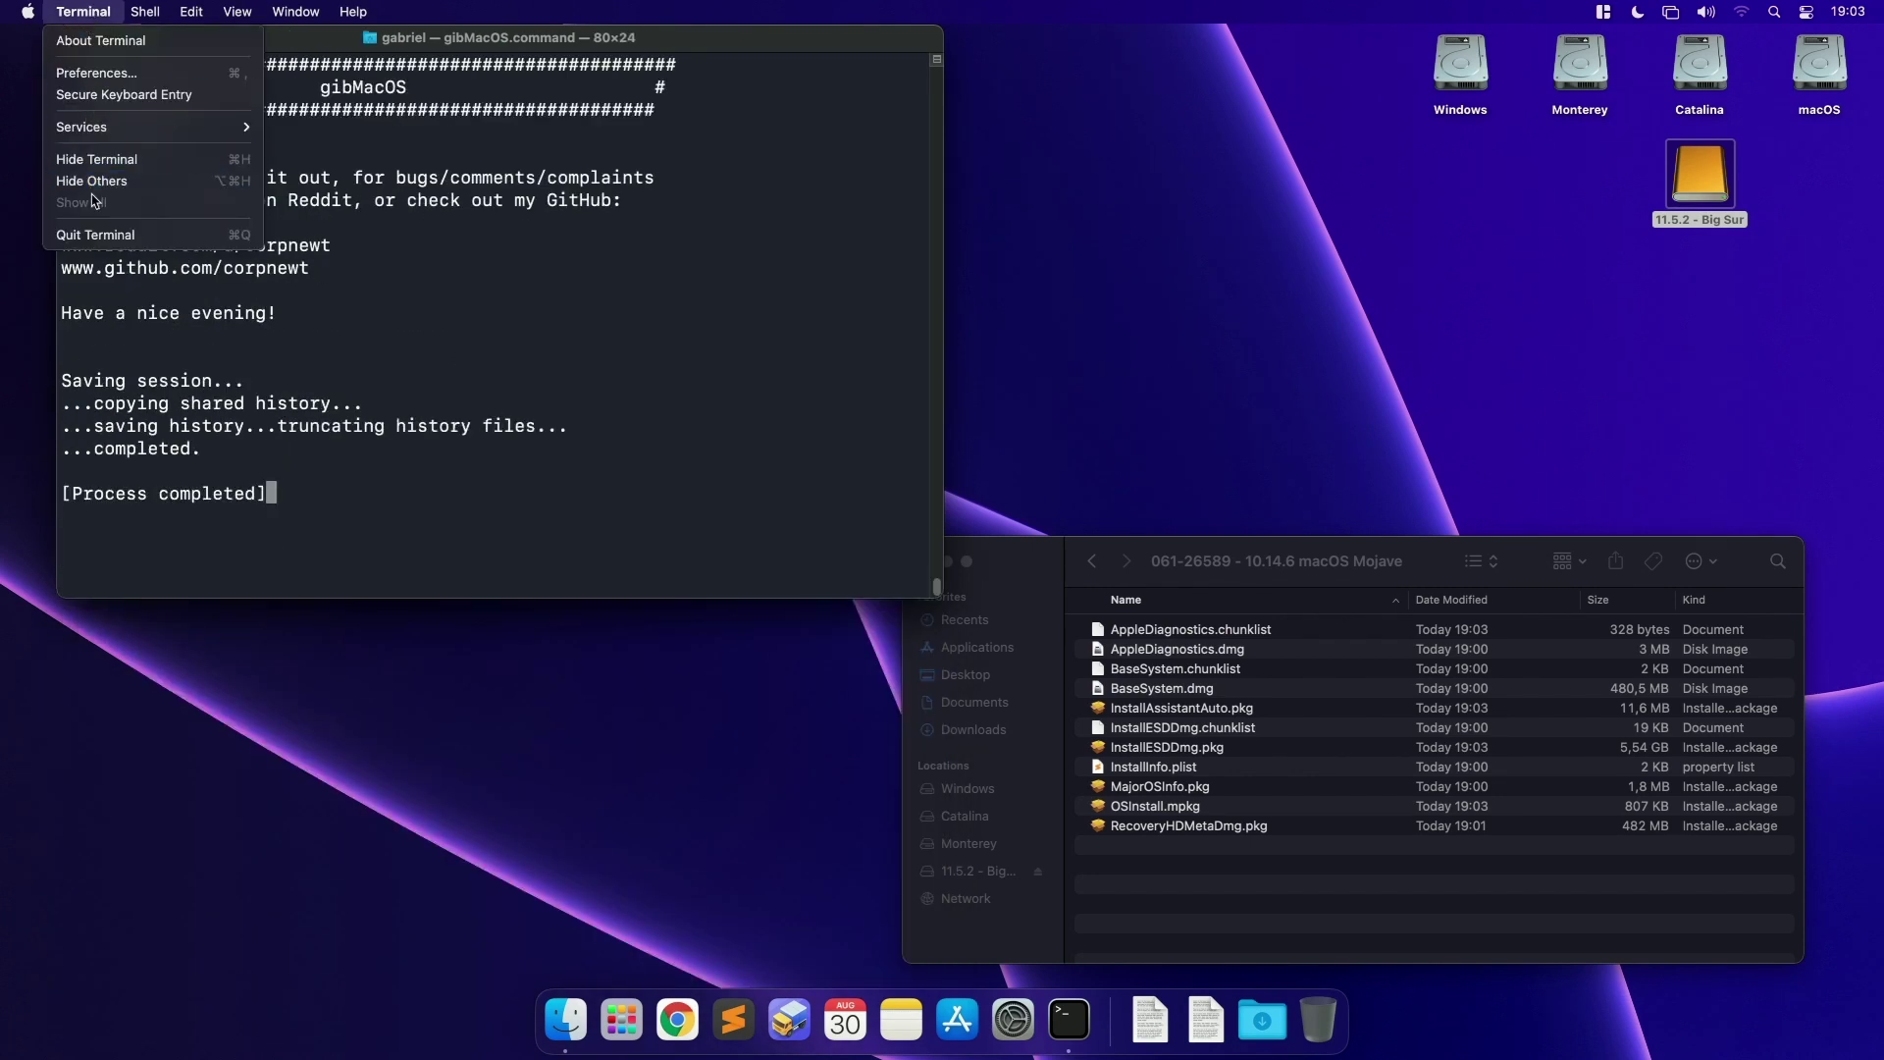
left_click(98, 235)
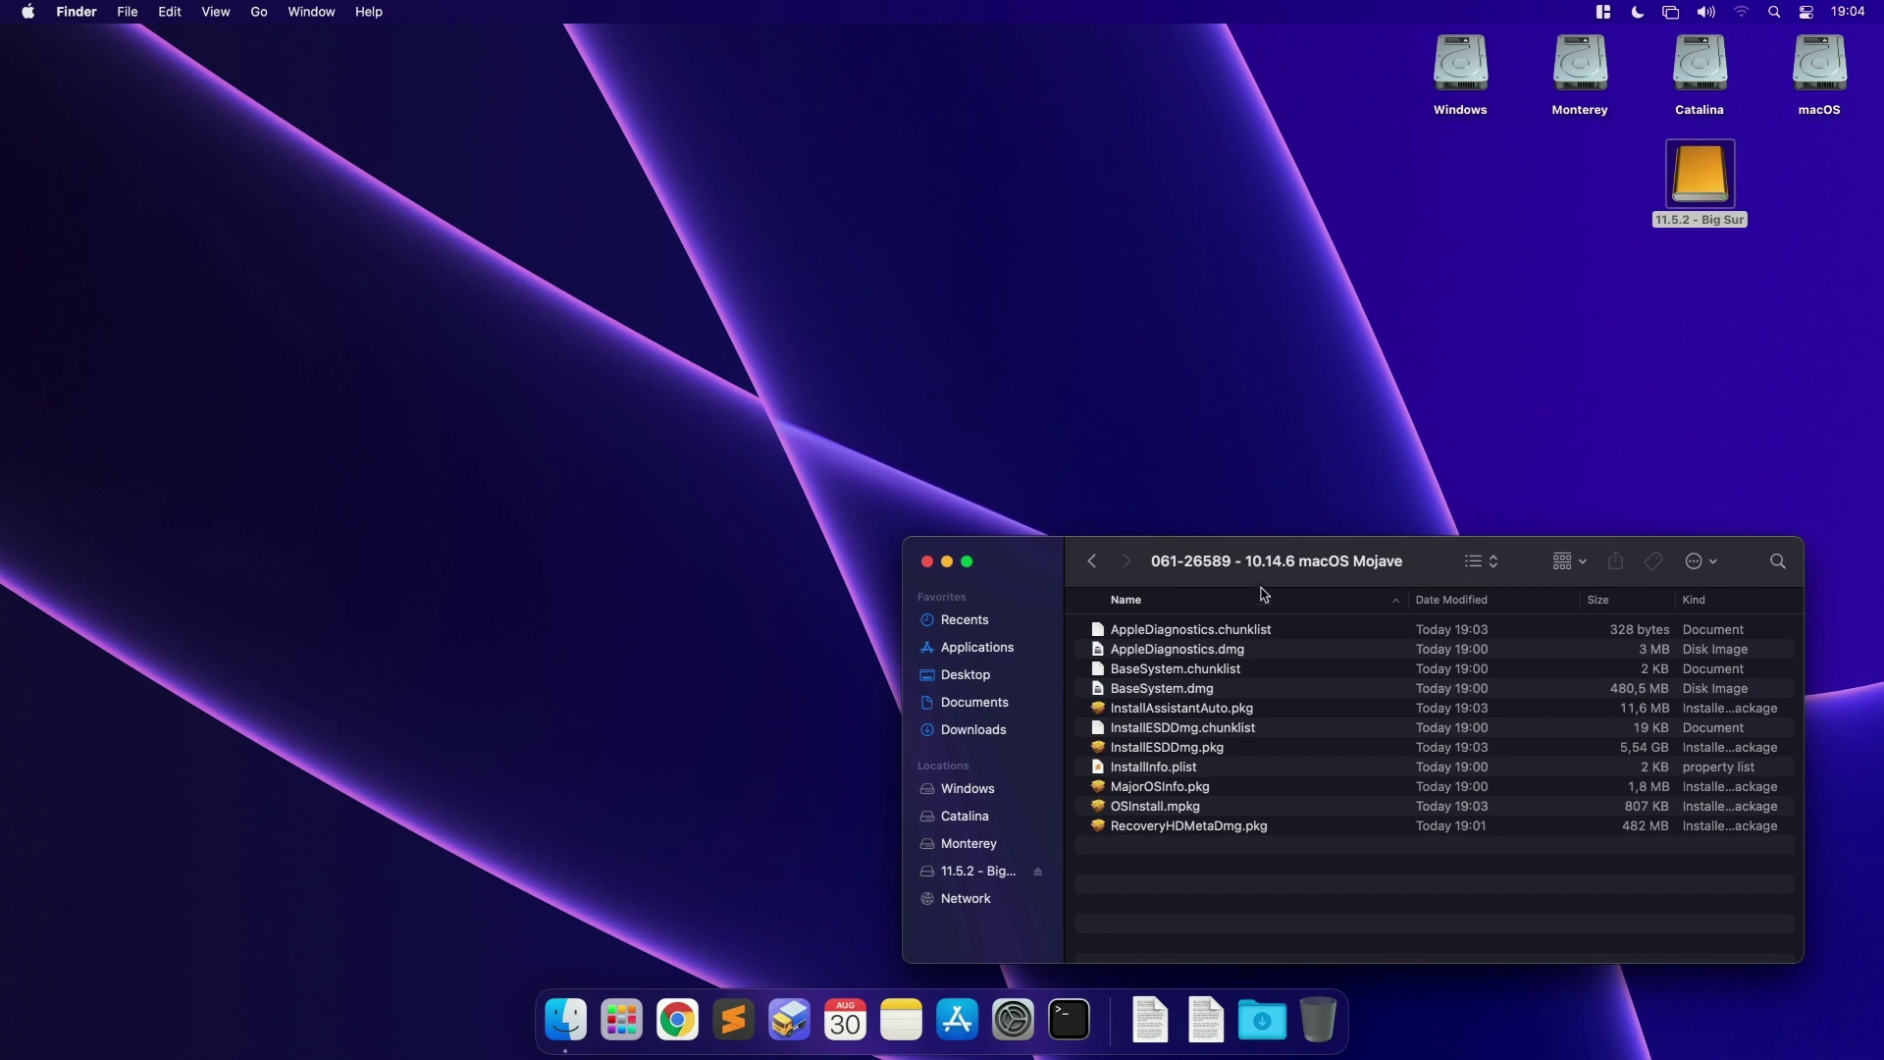
left_click_drag(1272, 566, 960, 352)
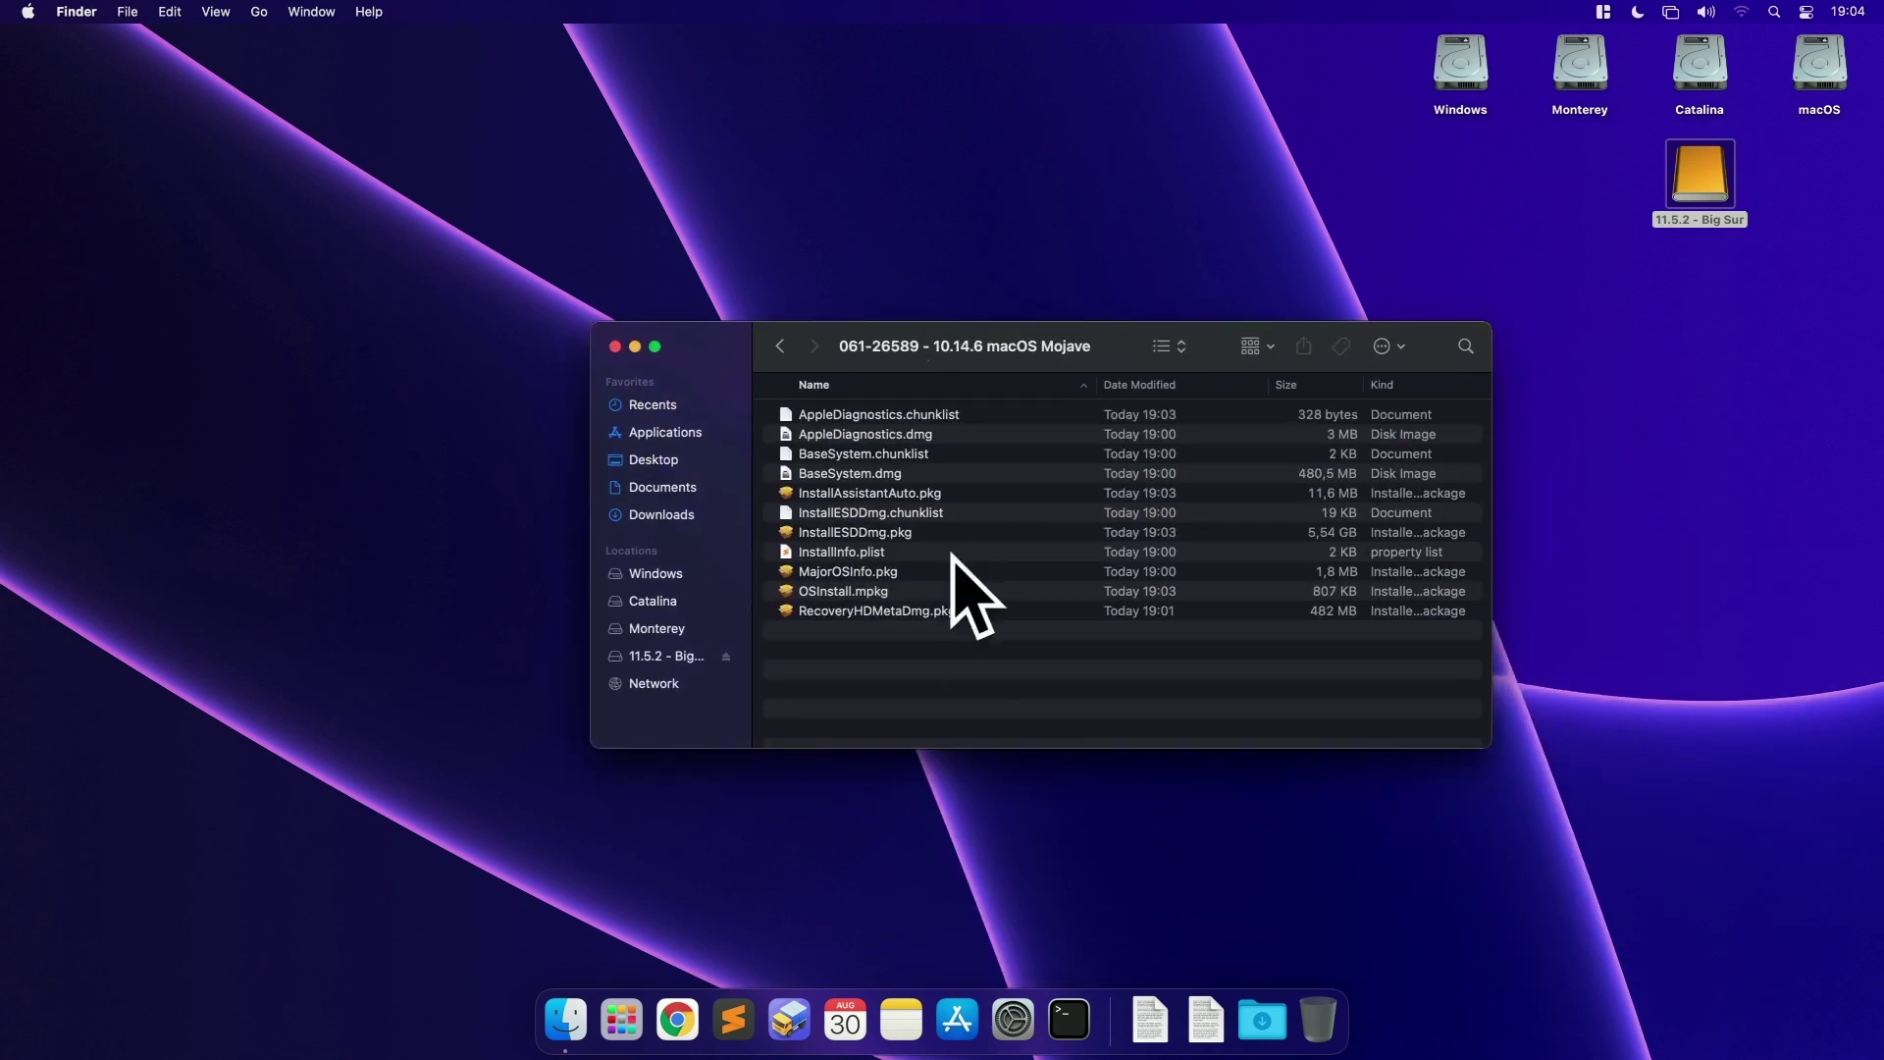
Step: Launch Disk Utility, show all devices, and select the Samsung S2 Portable Media drive
left_click(1555, 206)
key("cmd+space")
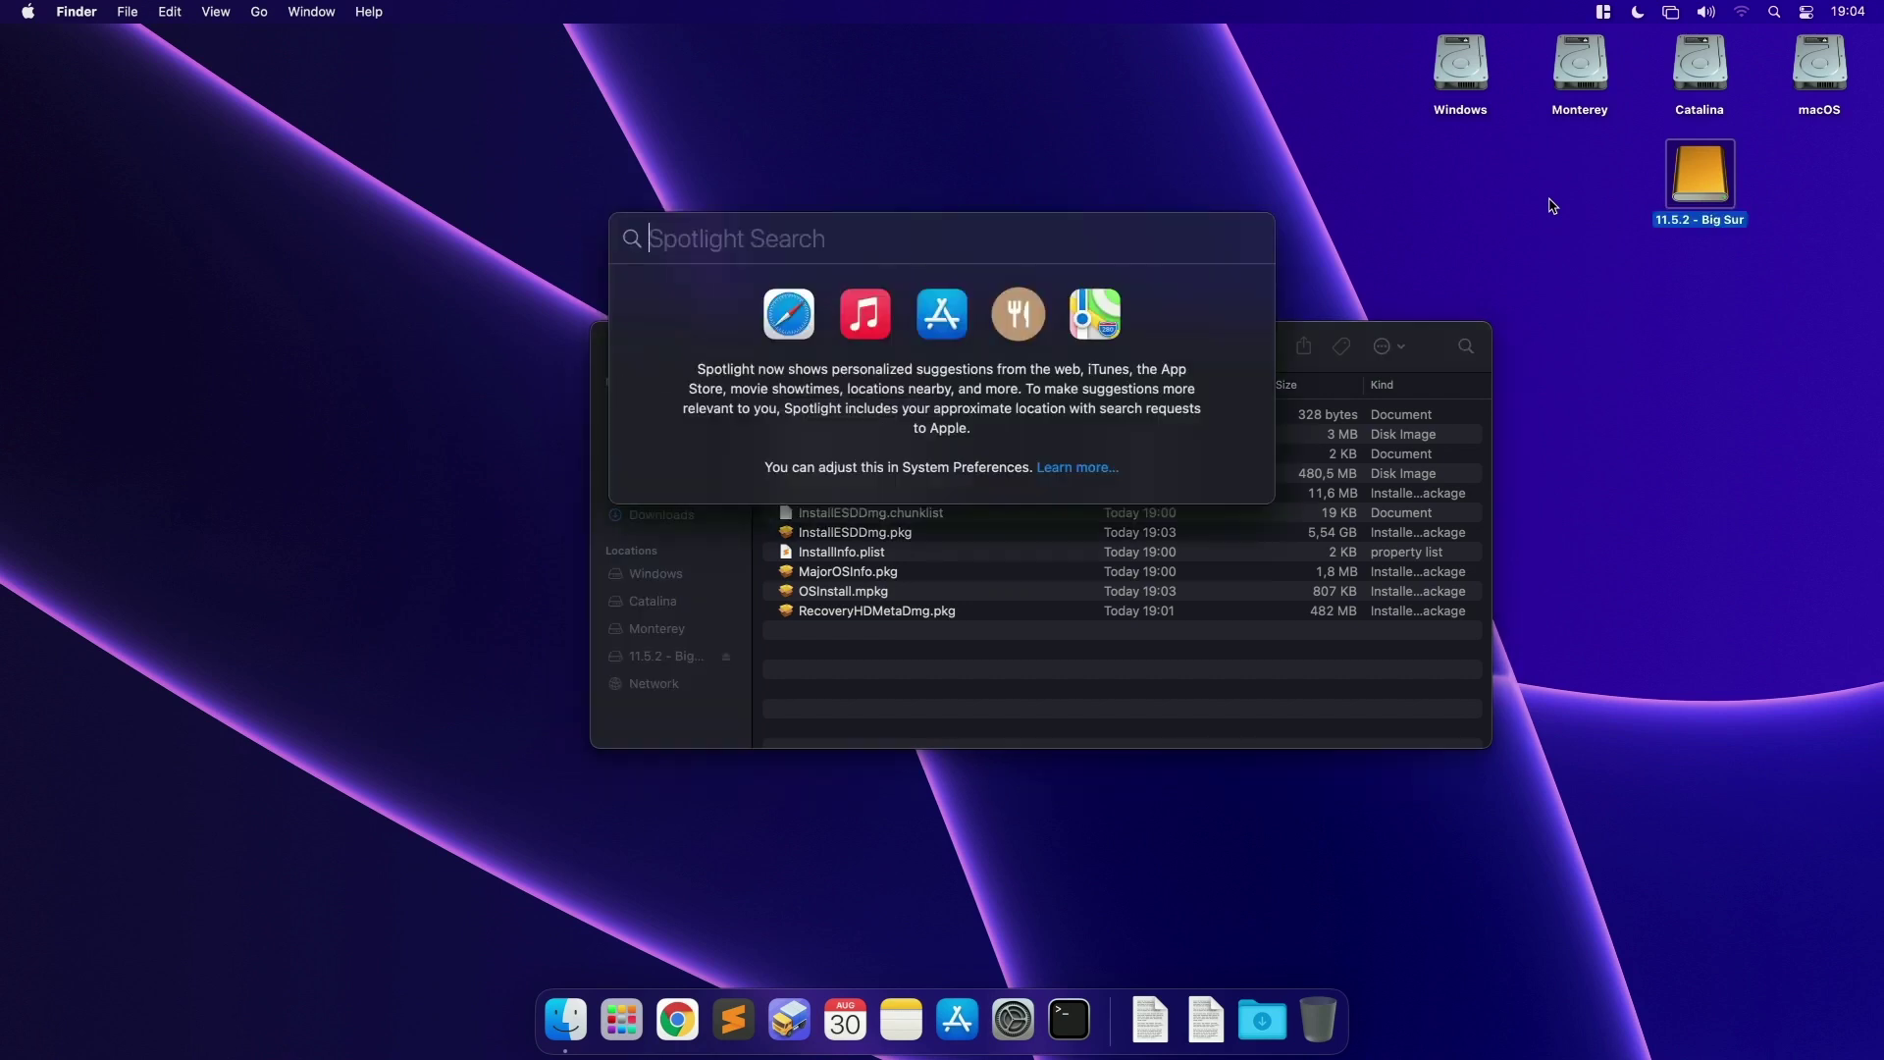
type("disk")
key("Return")
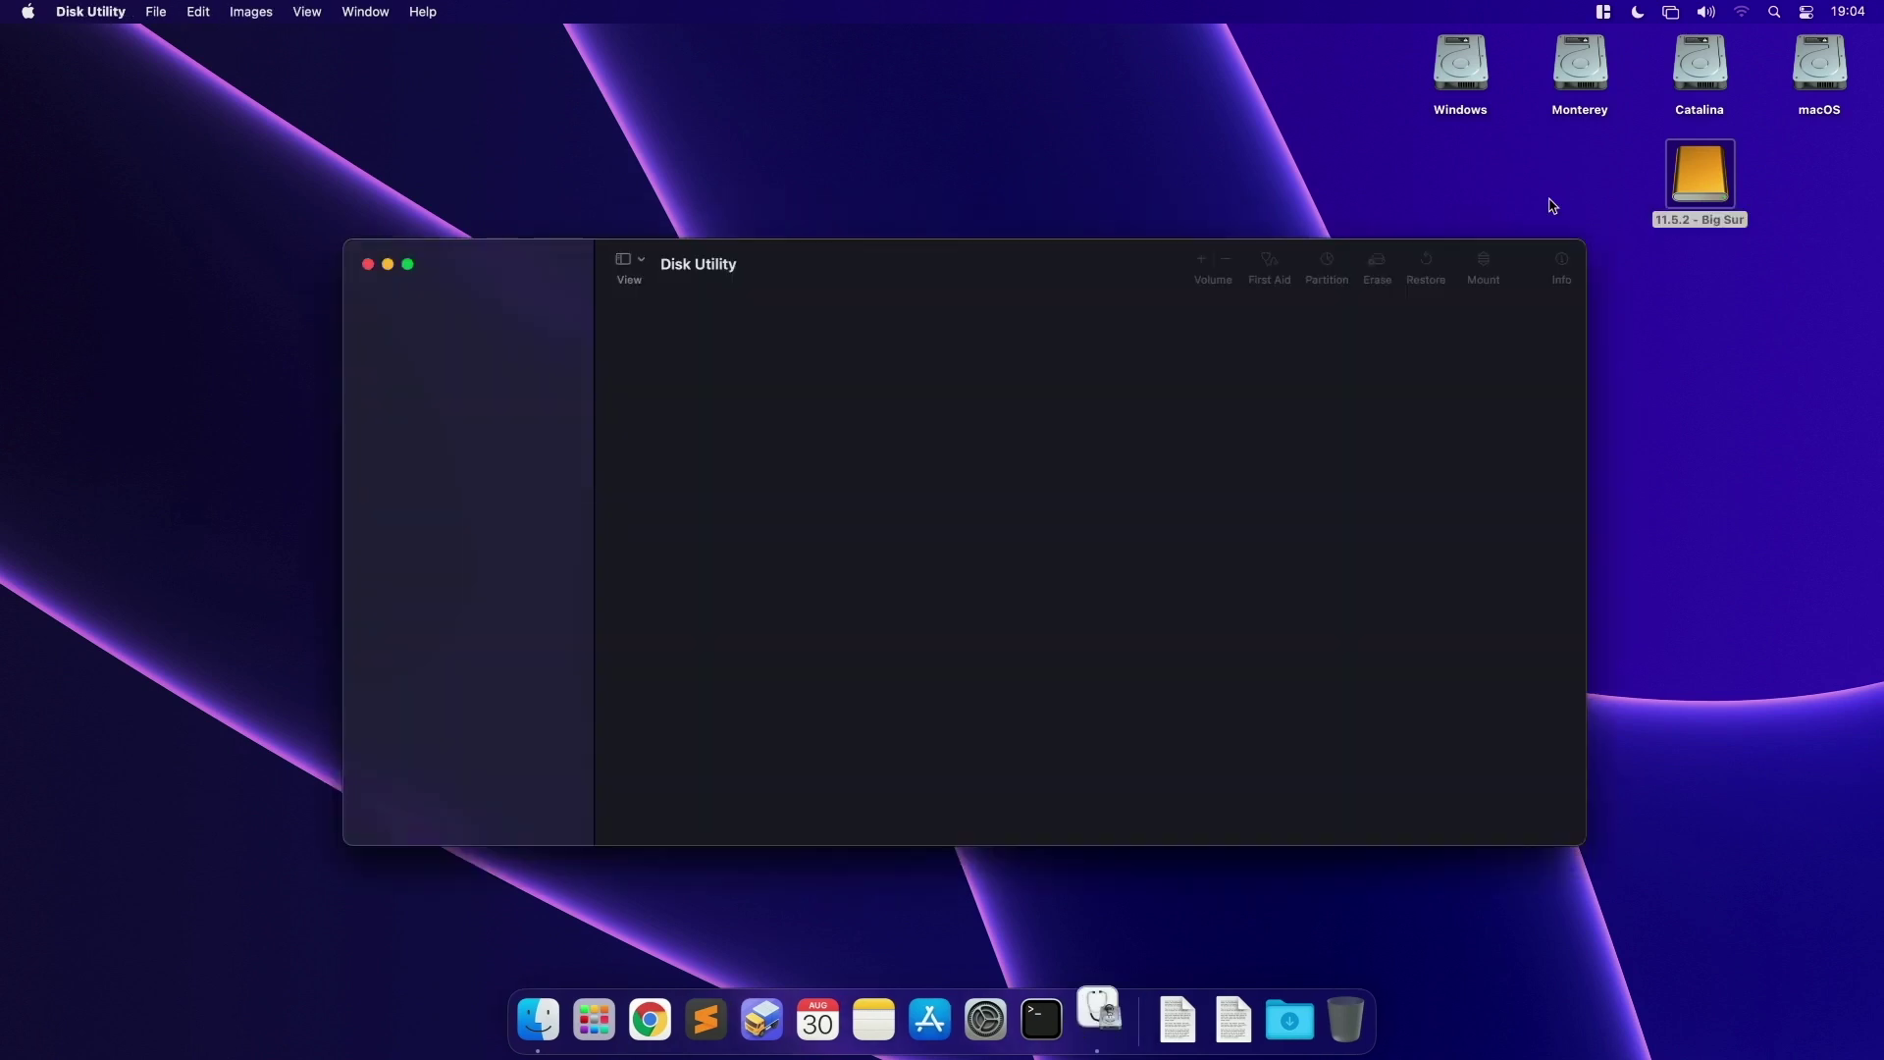
left_click(629, 262)
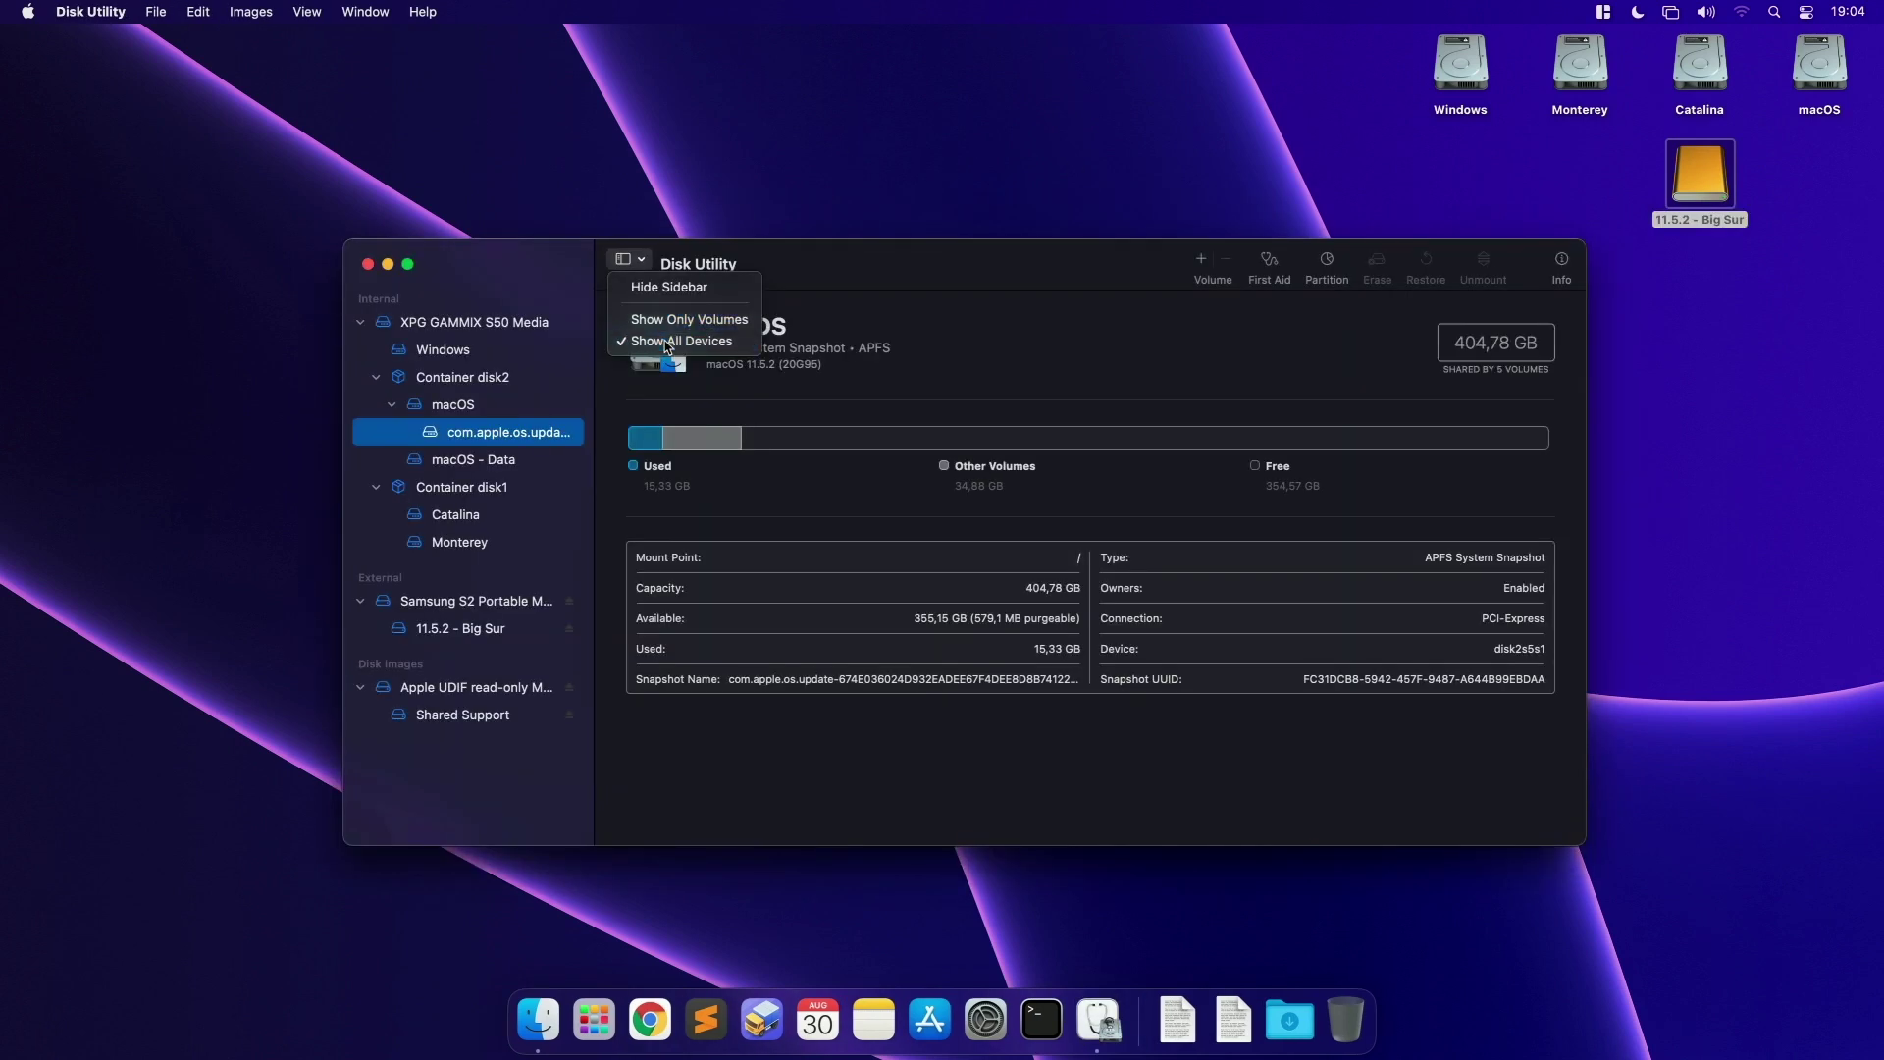
left_click(677, 343)
left_click(442, 603)
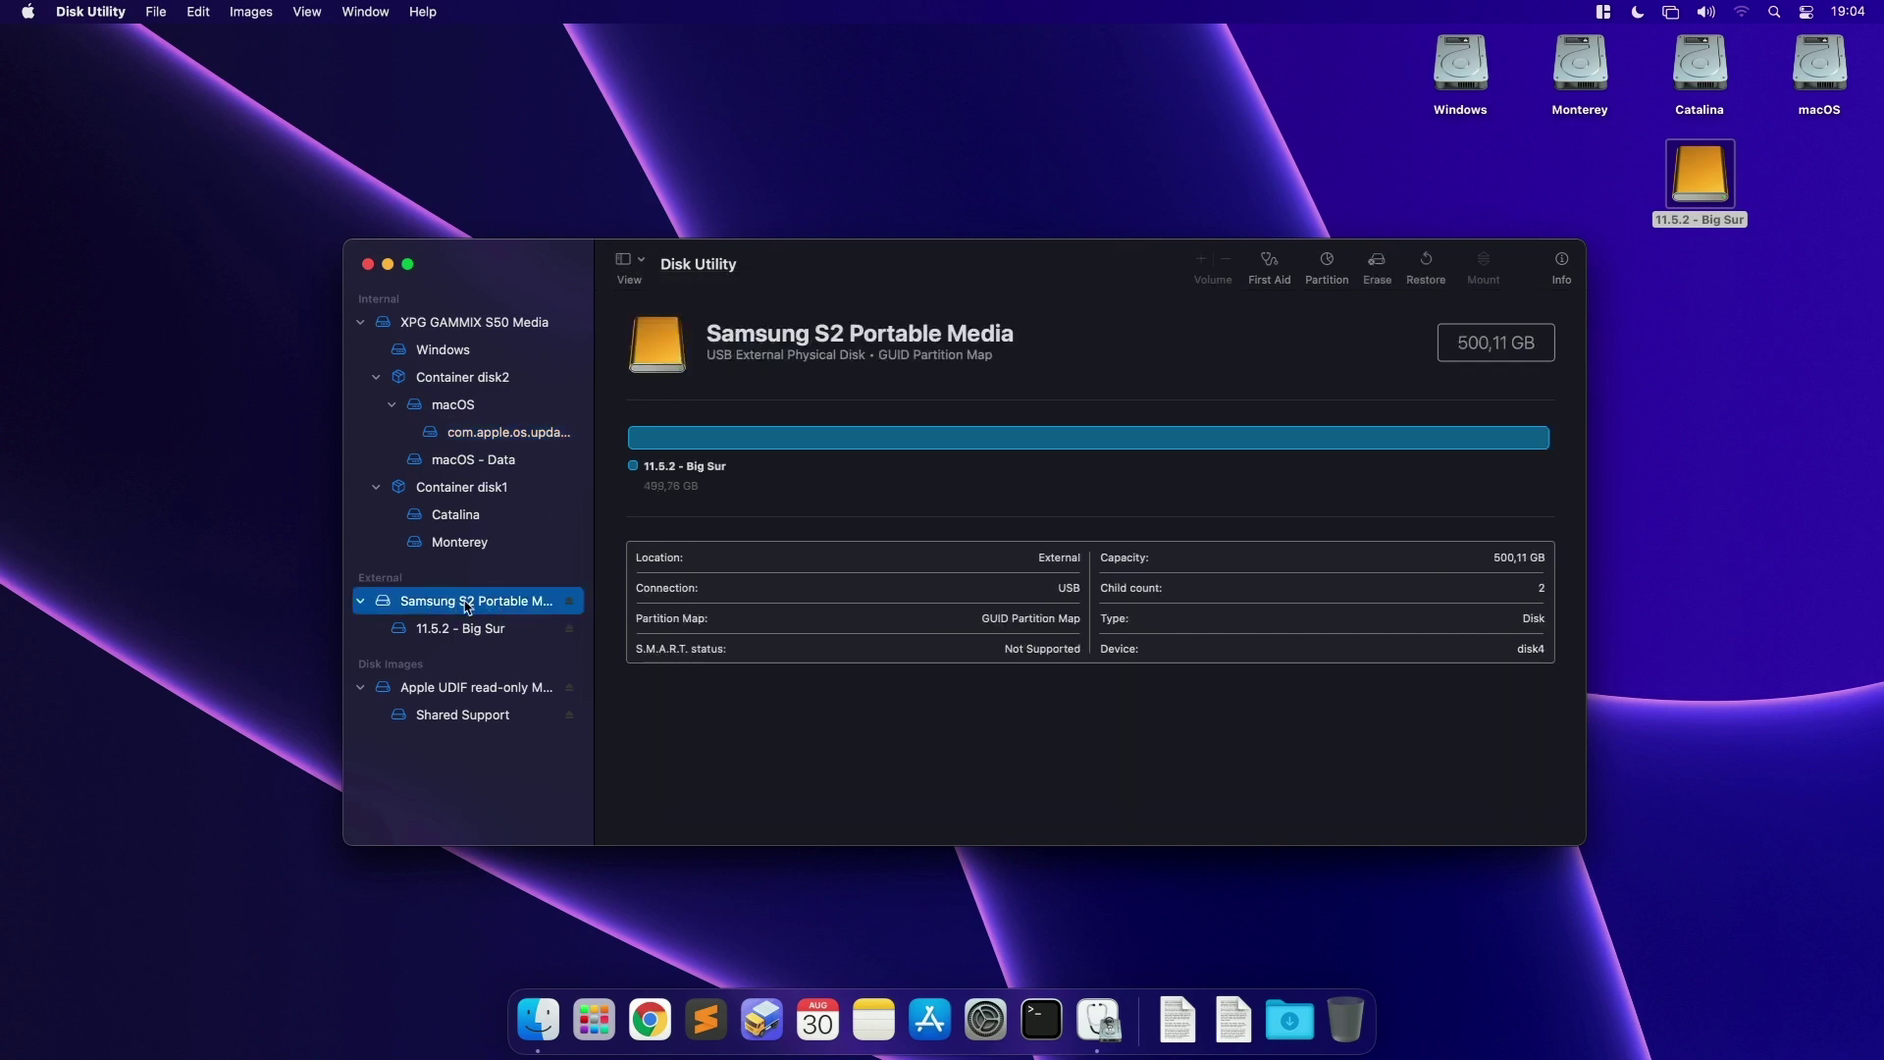
Step: Erase the Samsung drive as TEST in Mac OS Extended (Journaled) format
left_click(1376, 263)
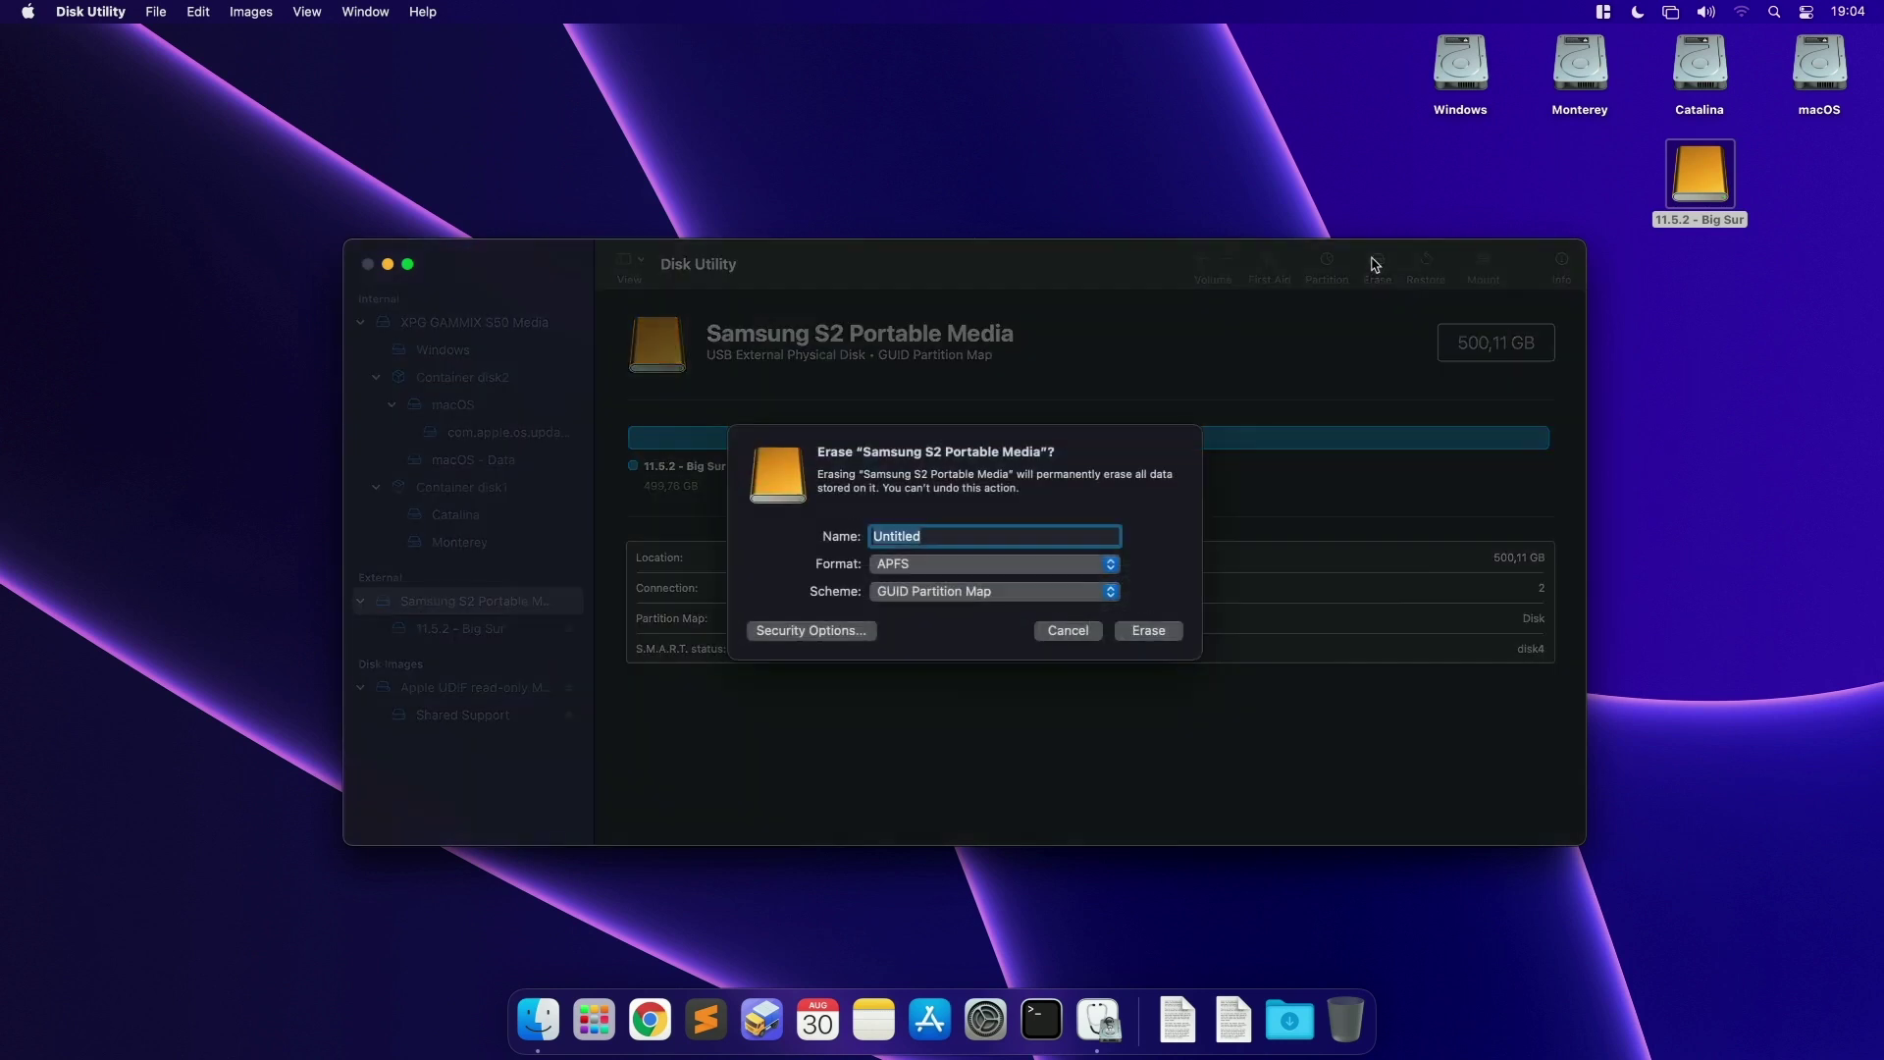
type("TEST")
left_click(991, 563)
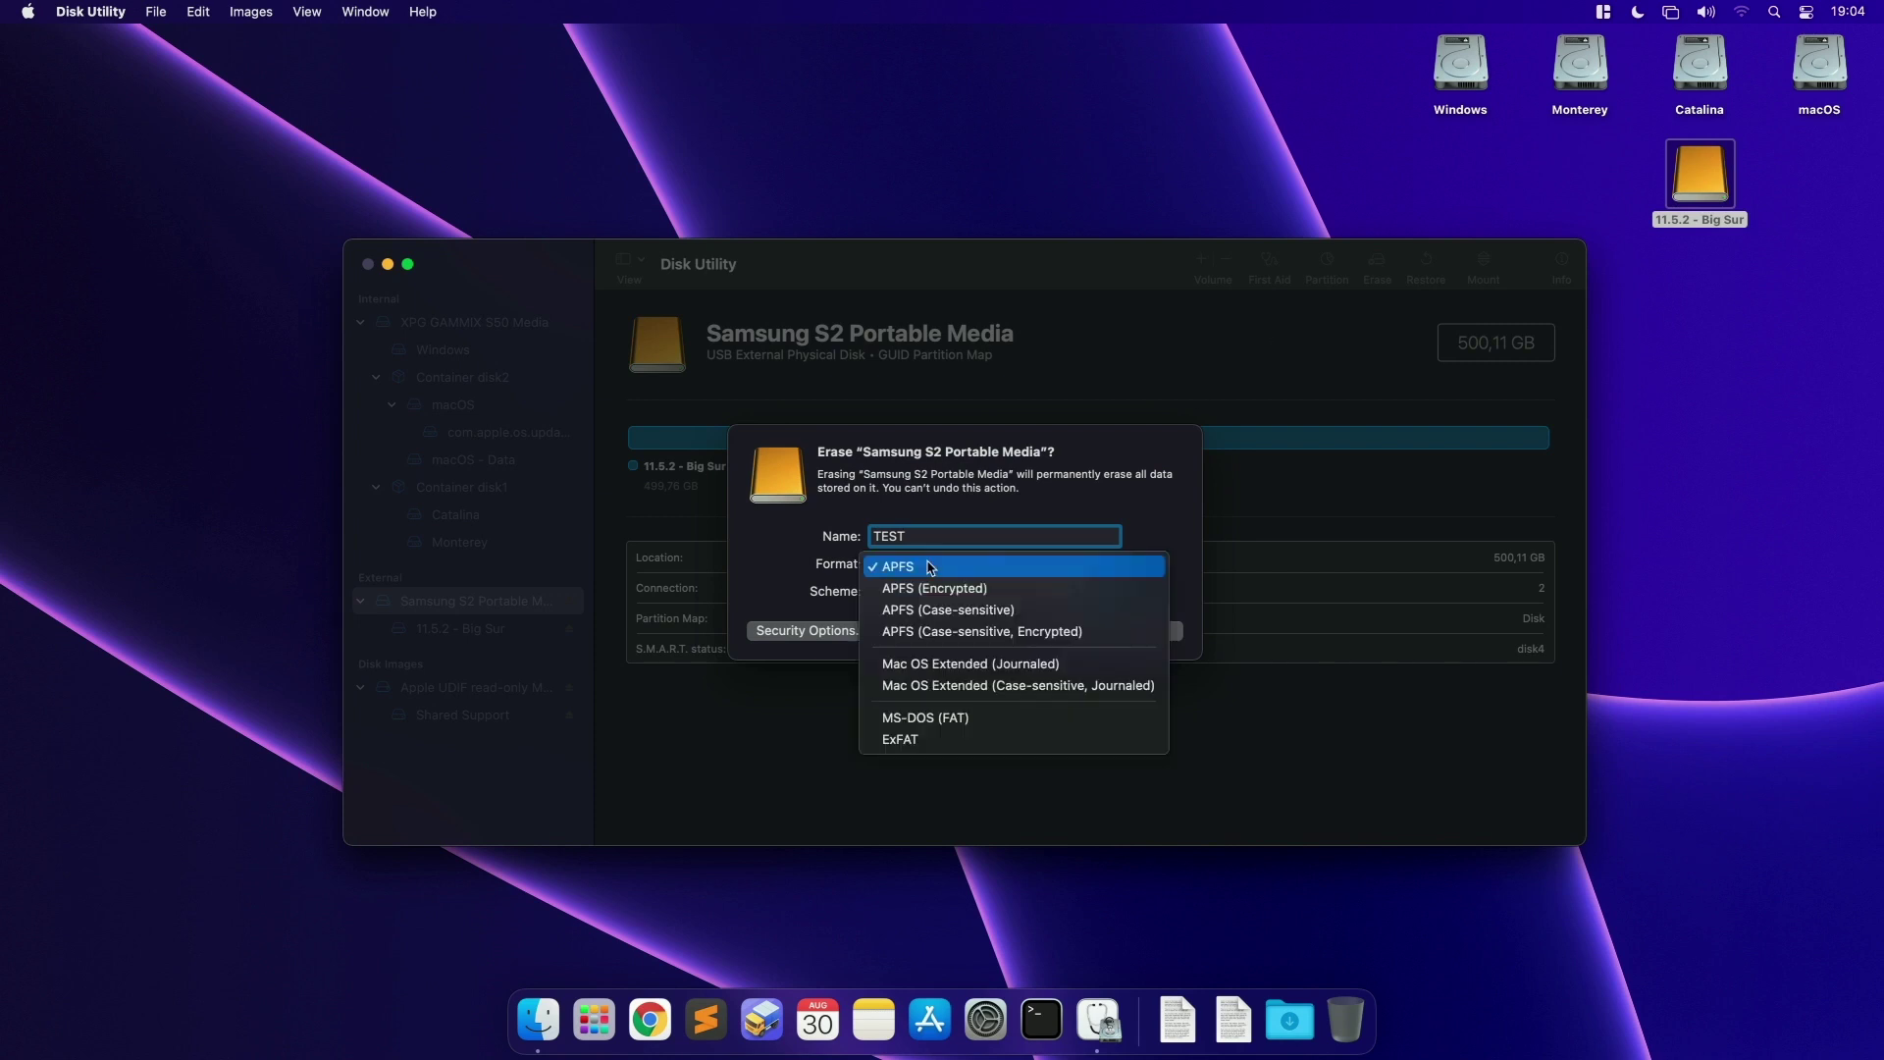
left_click(978, 665)
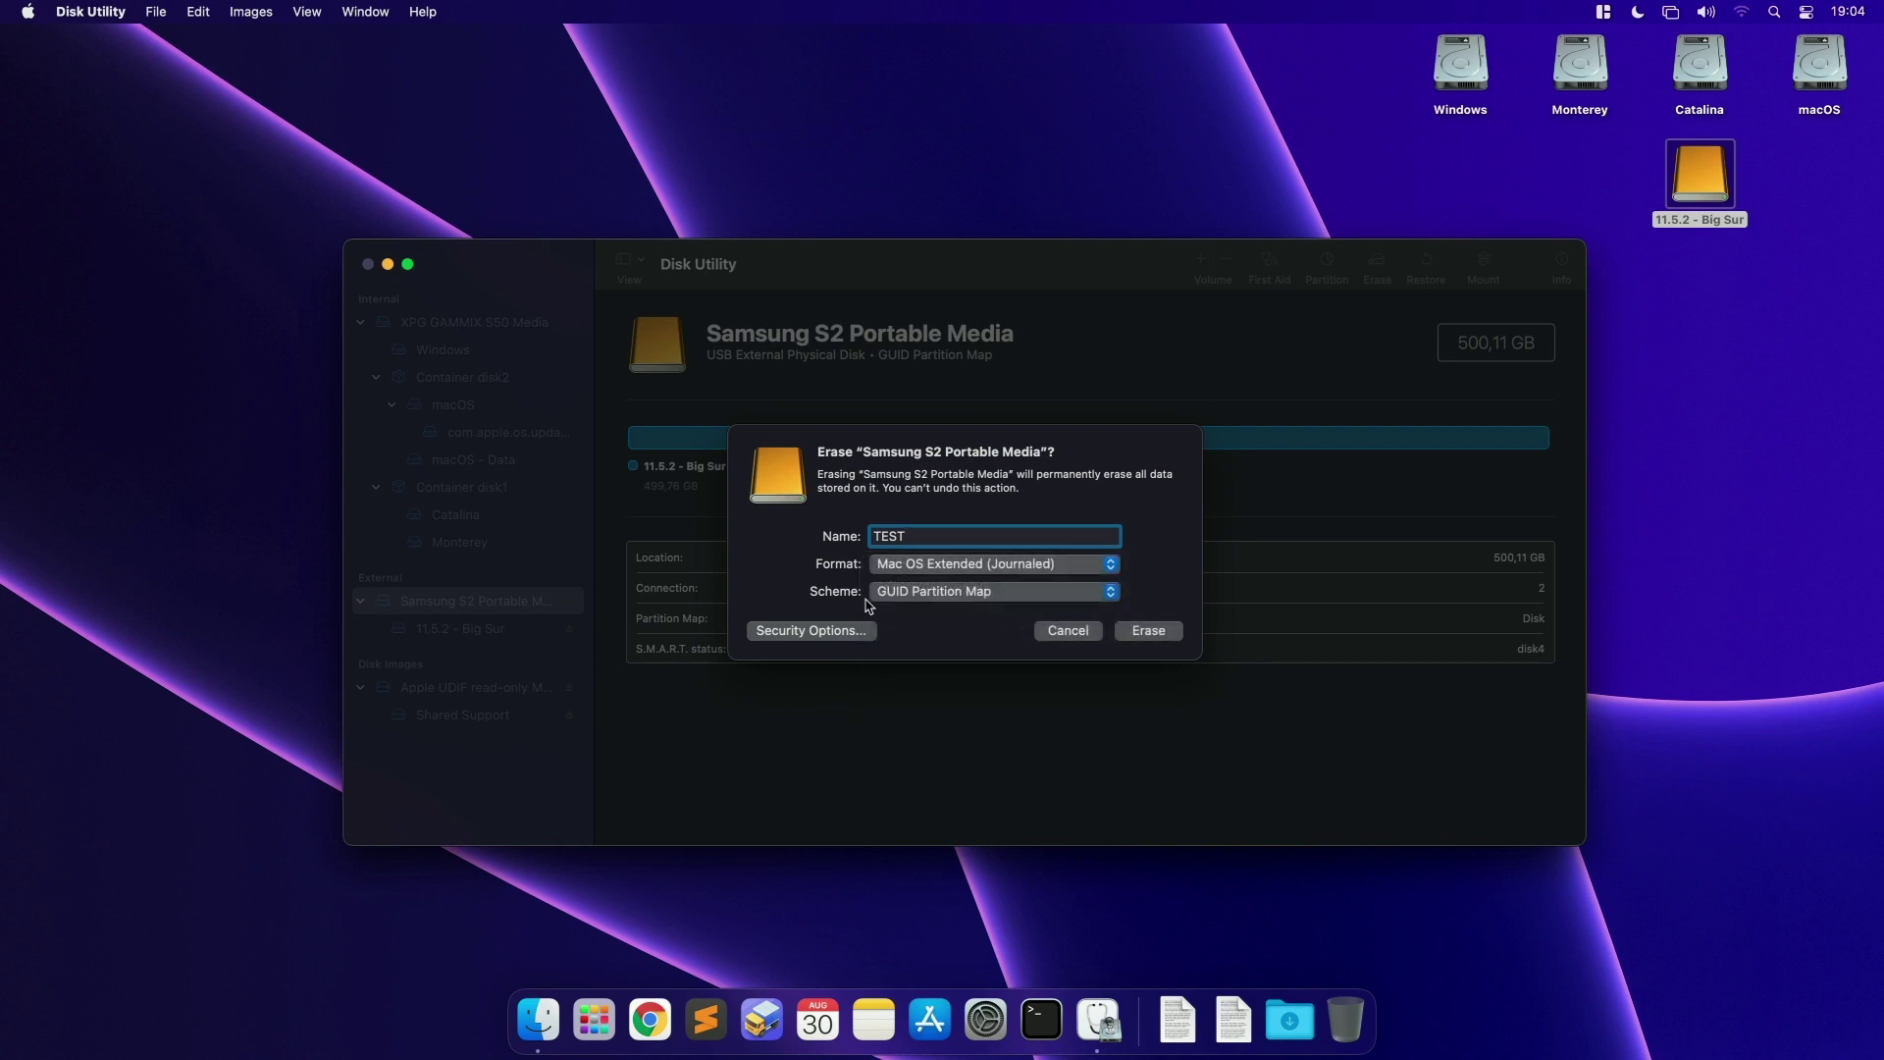
left_click(1148, 630)
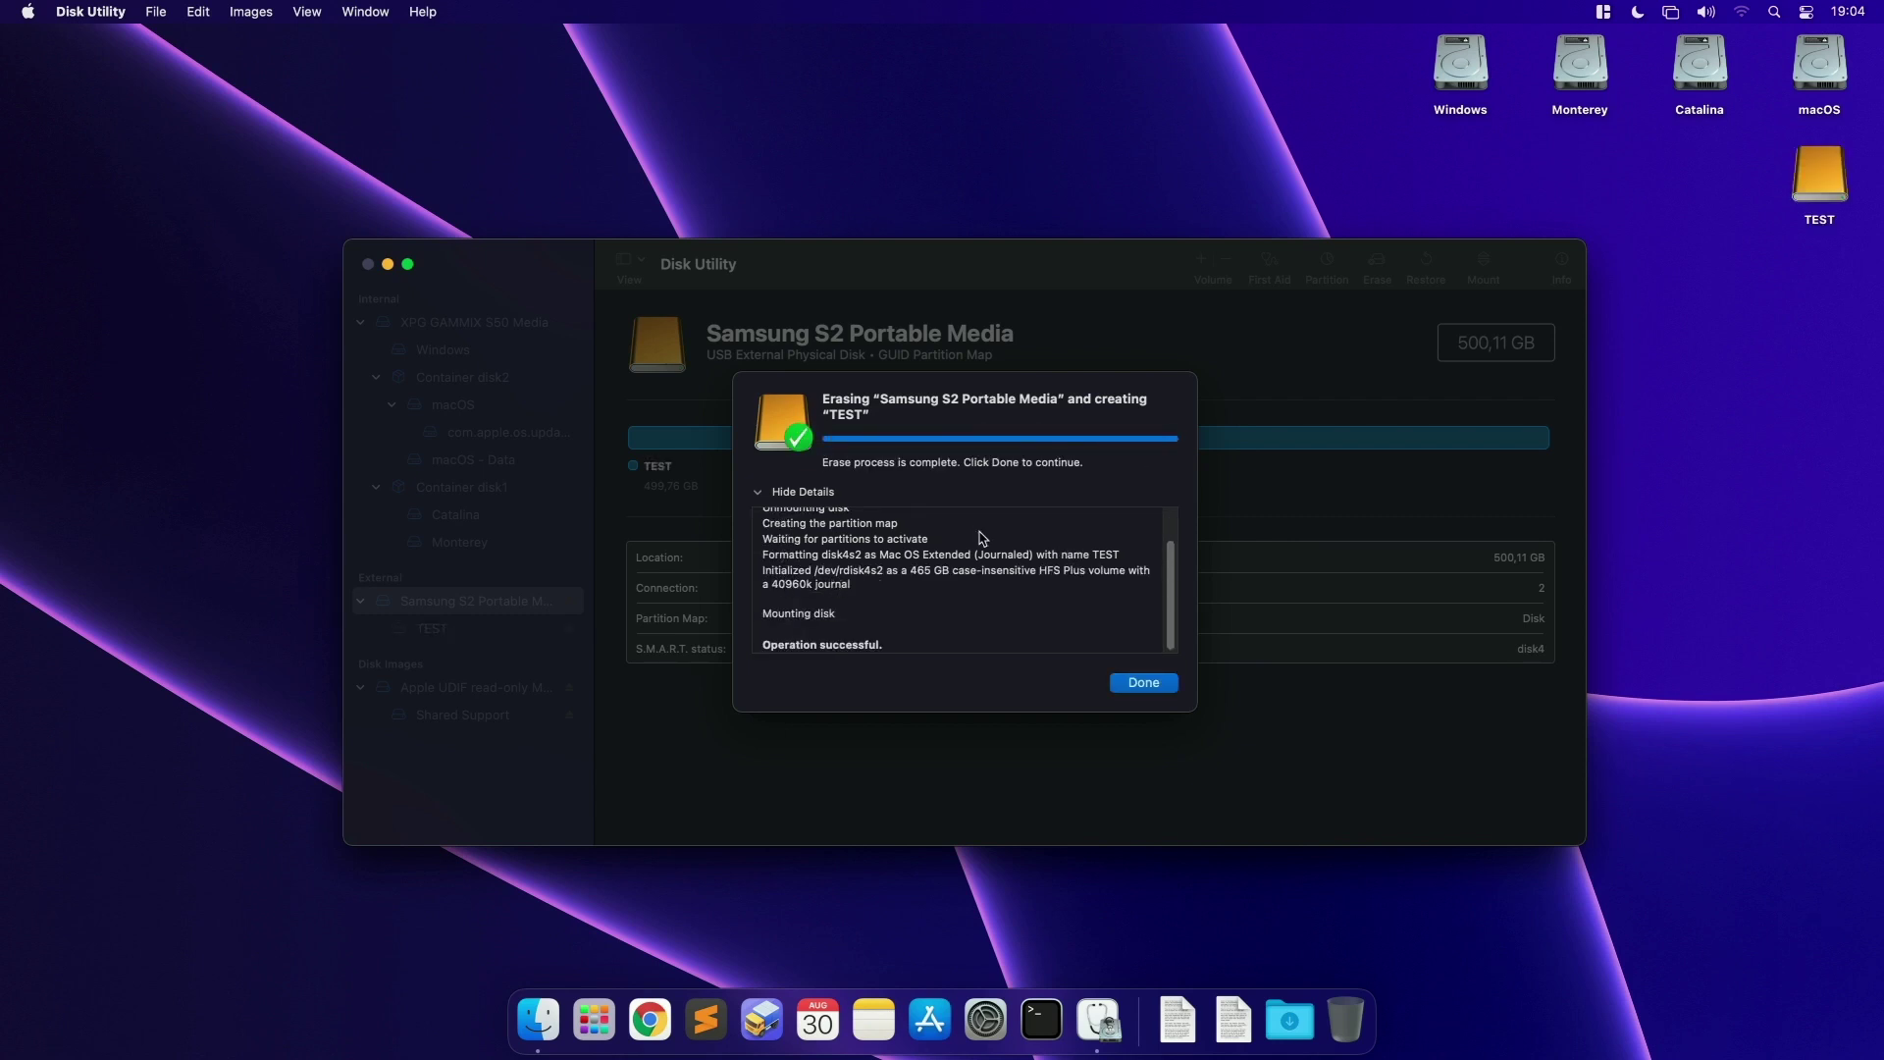
left_click(1123, 684)
Step: Quit Disk Utility, close the Mojave folder, and open gibMacOS-master from the Downloads stack
key("super+q")
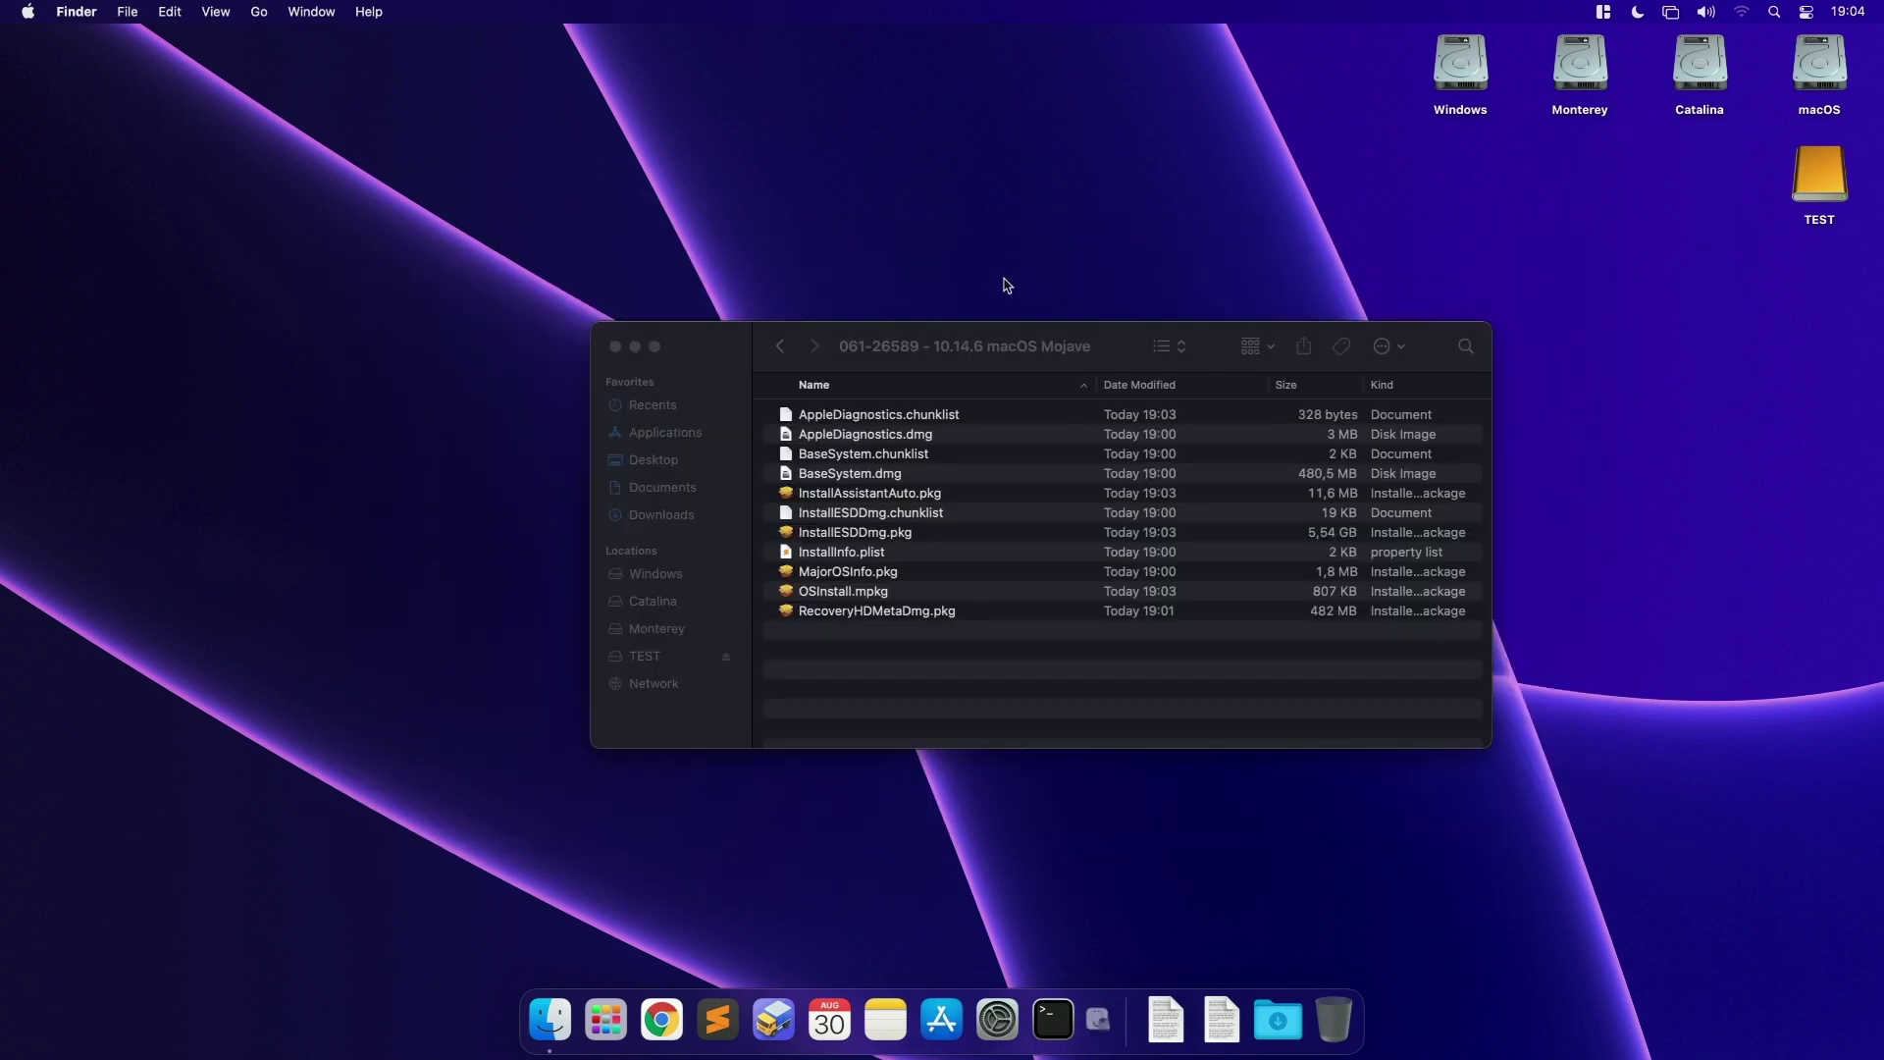
left_click(1812, 193)
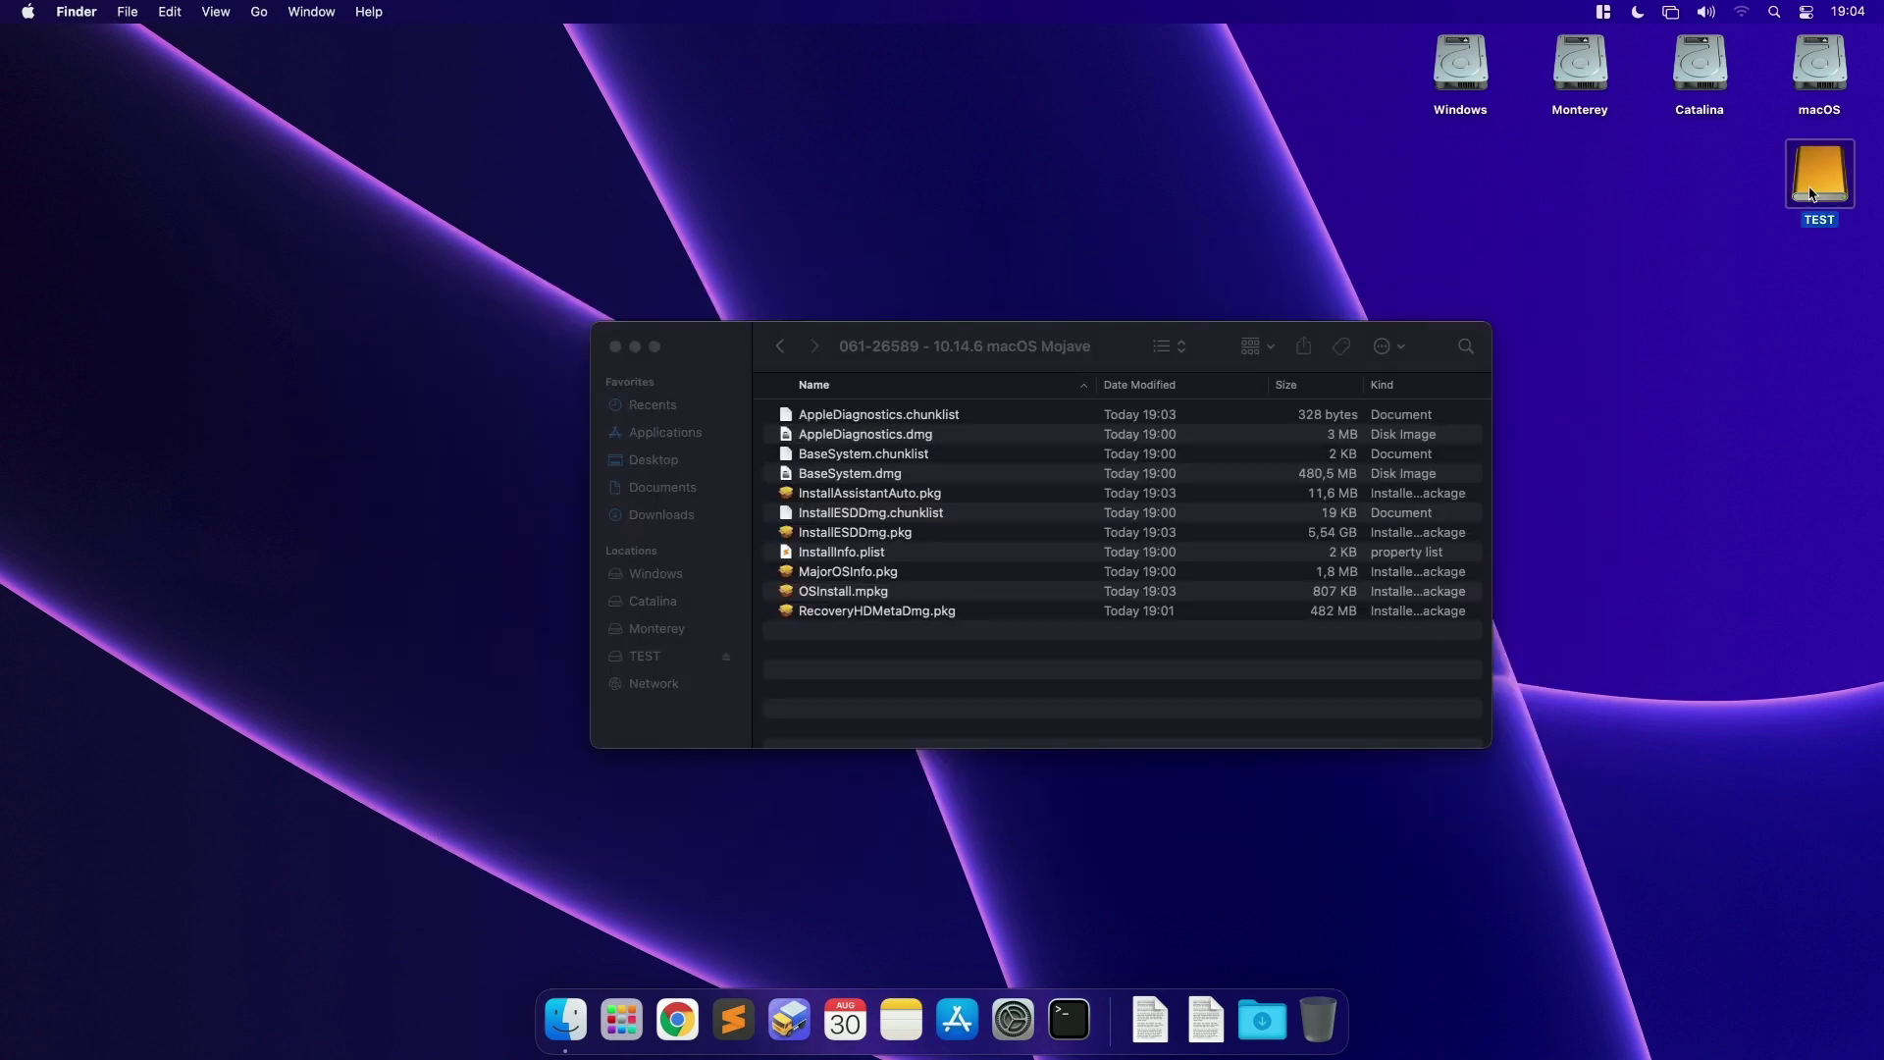
left_click(1044, 659)
key("super+w")
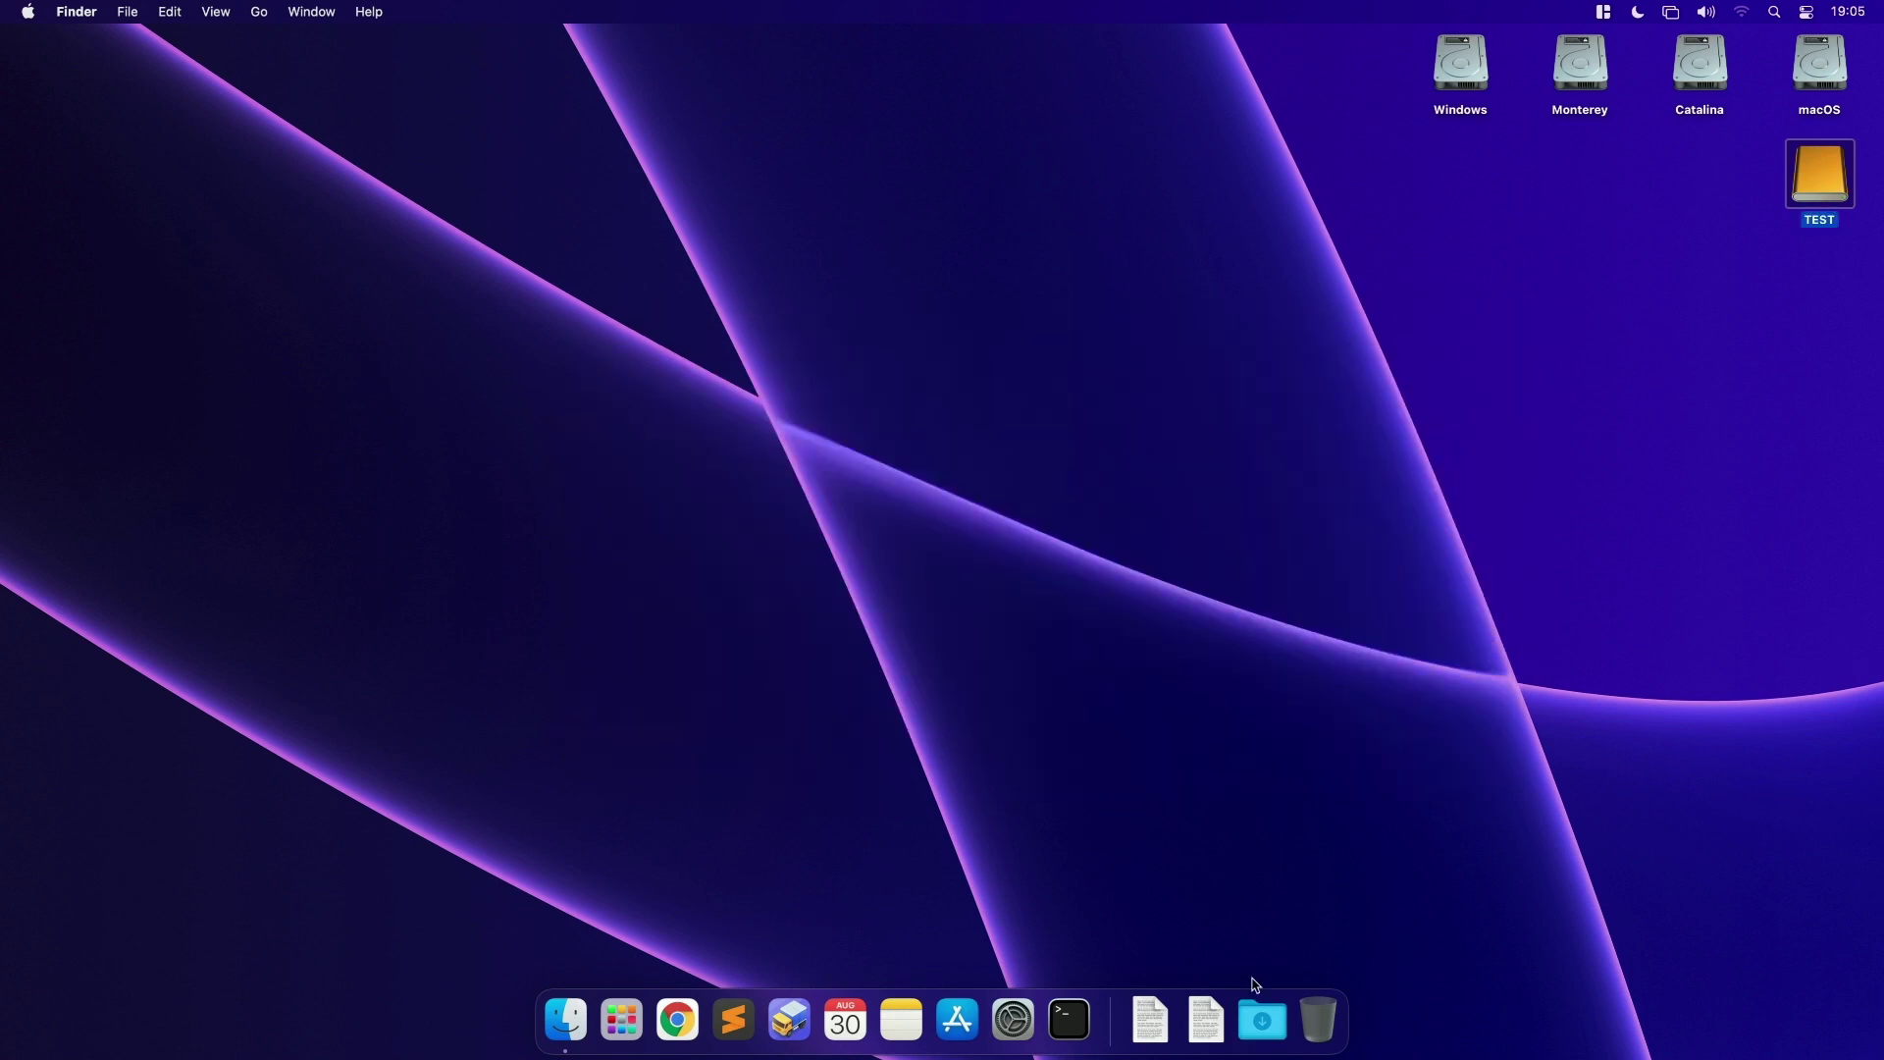
right_click(1262, 1021)
left_click(1321, 869)
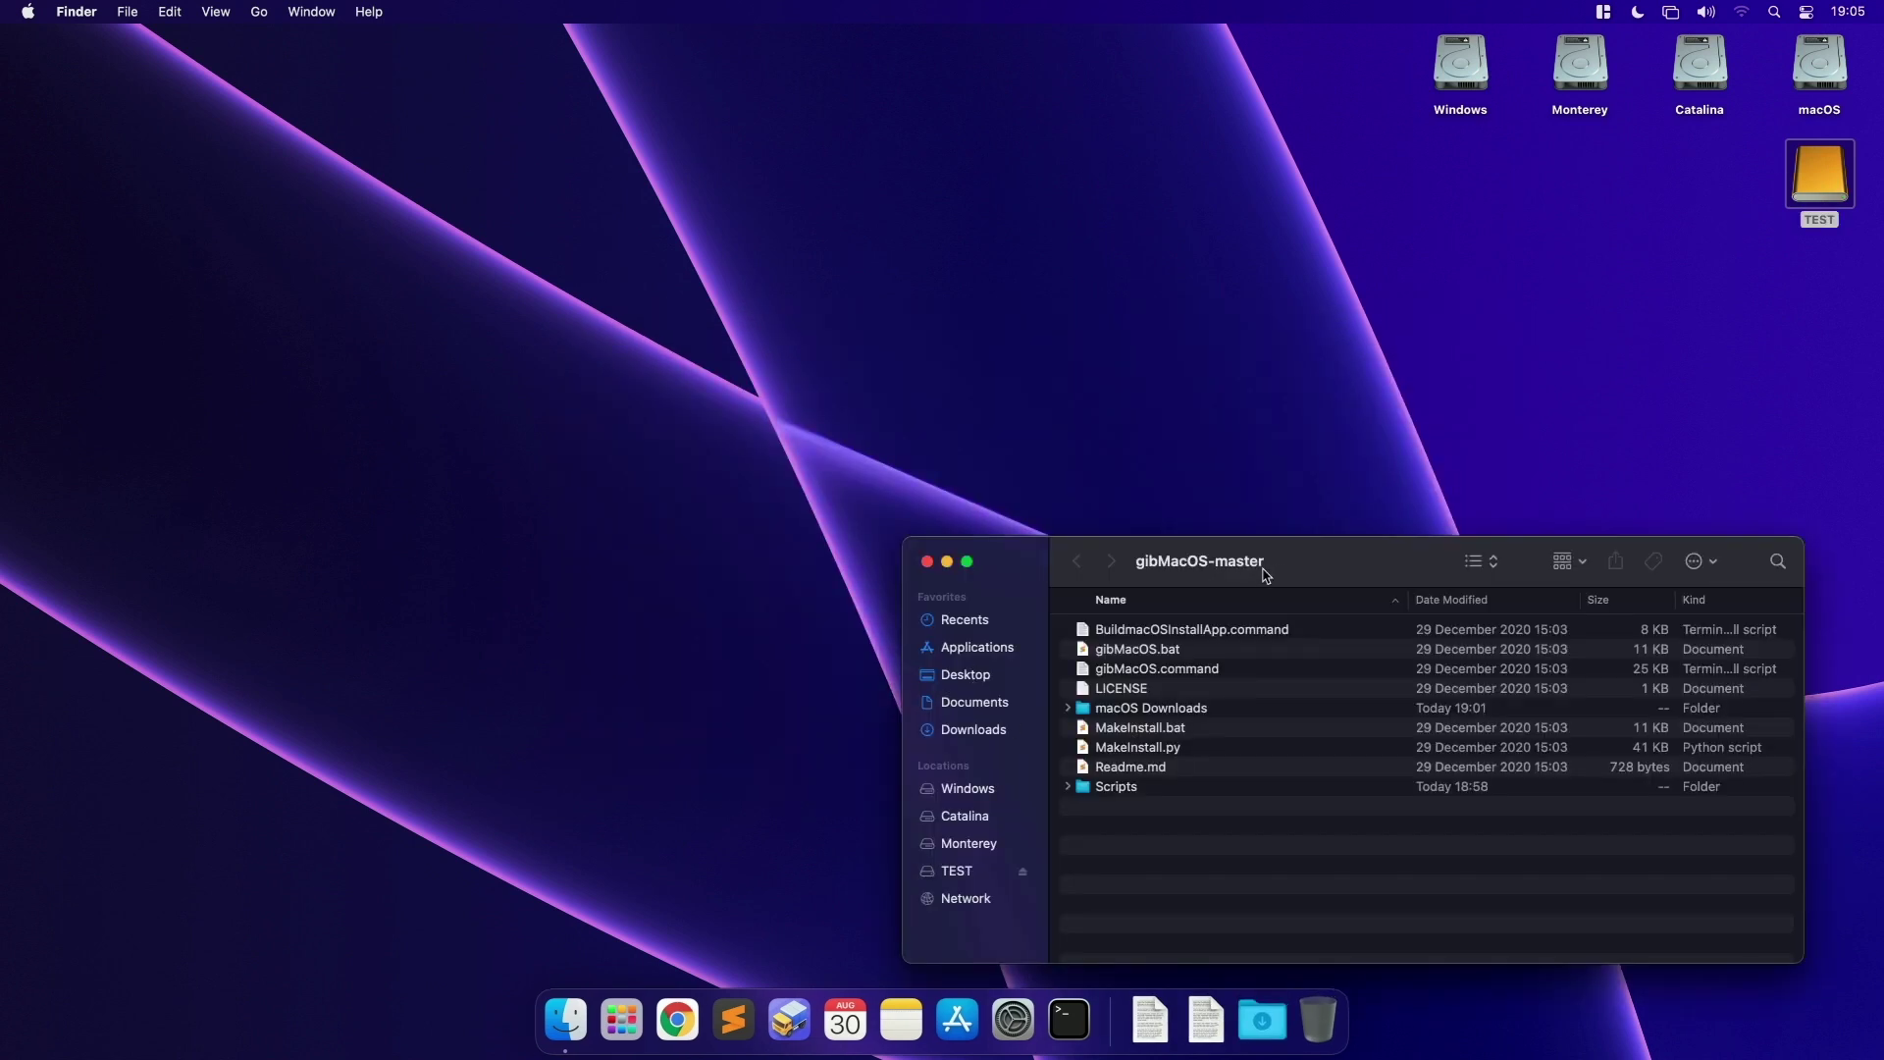
left_click_drag(1266, 575, 610, 282)
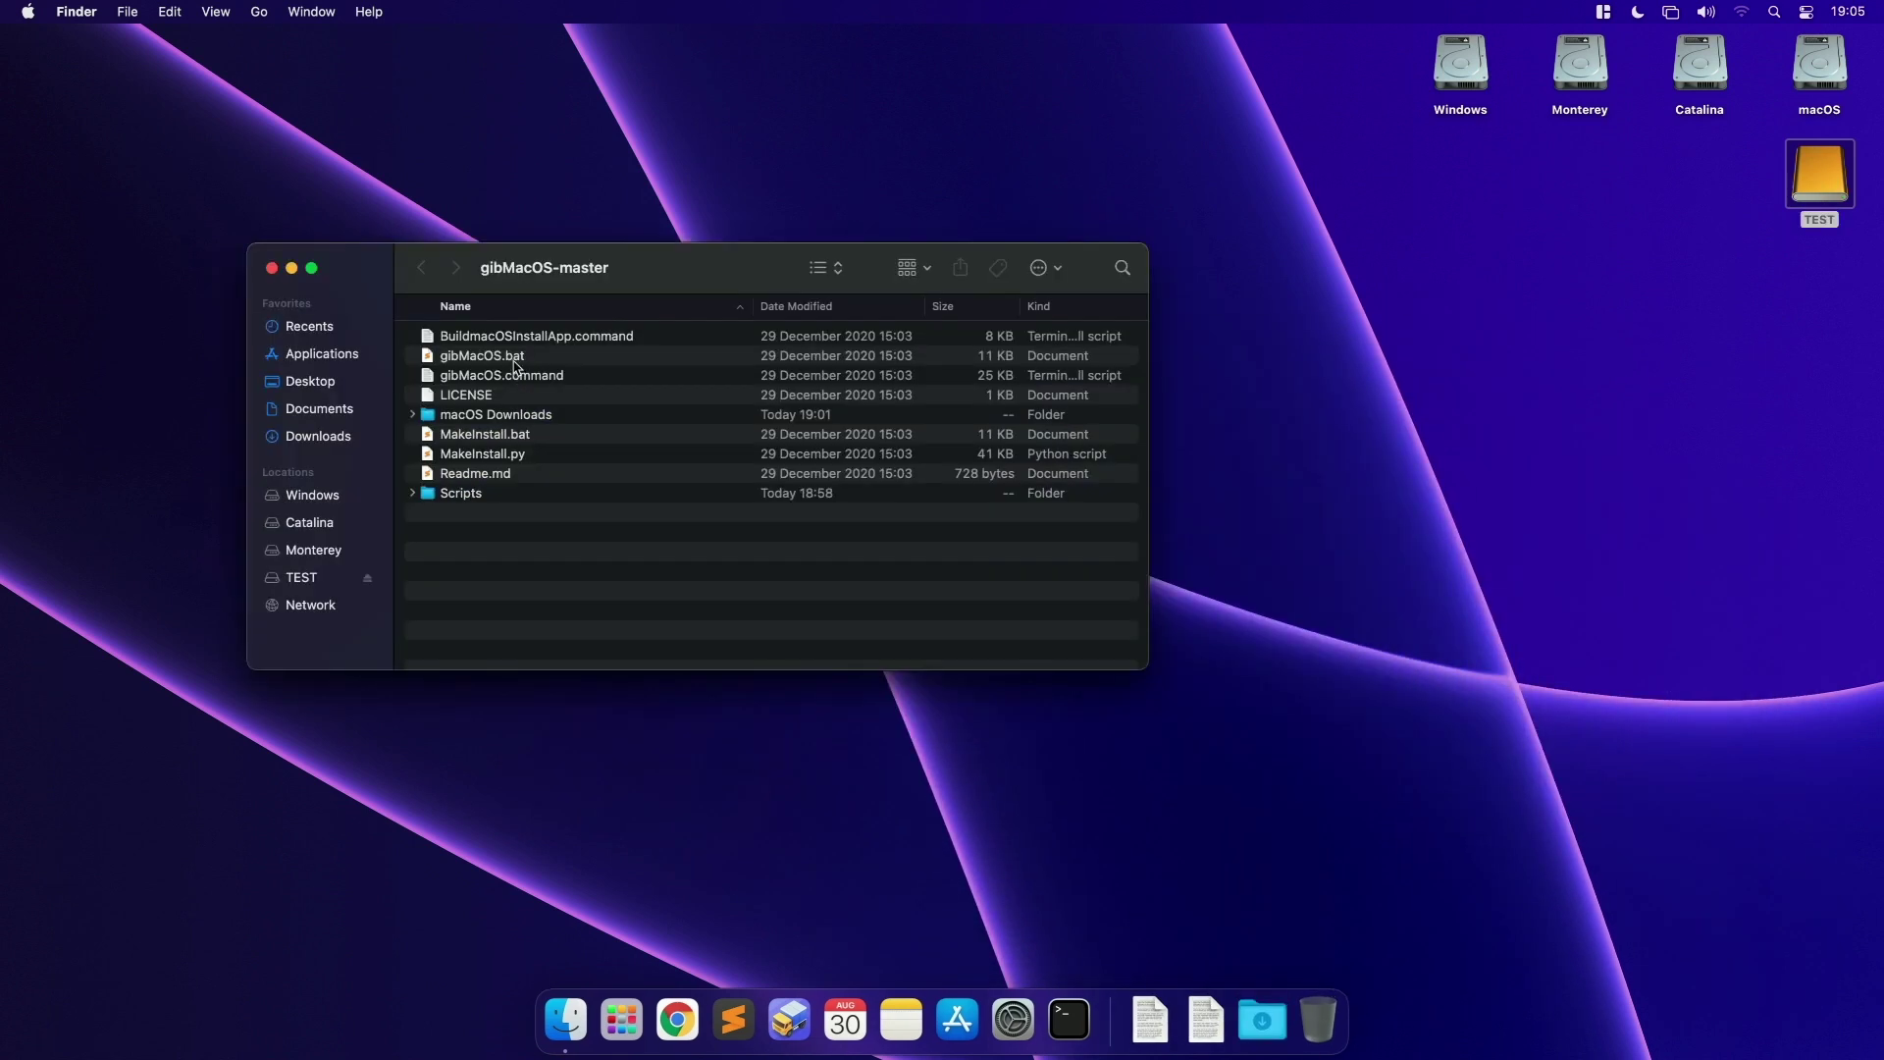
Step: Show BuildmacOSInstallApp.command's context menu with Option held to reveal Always Open With
left_click(467, 339)
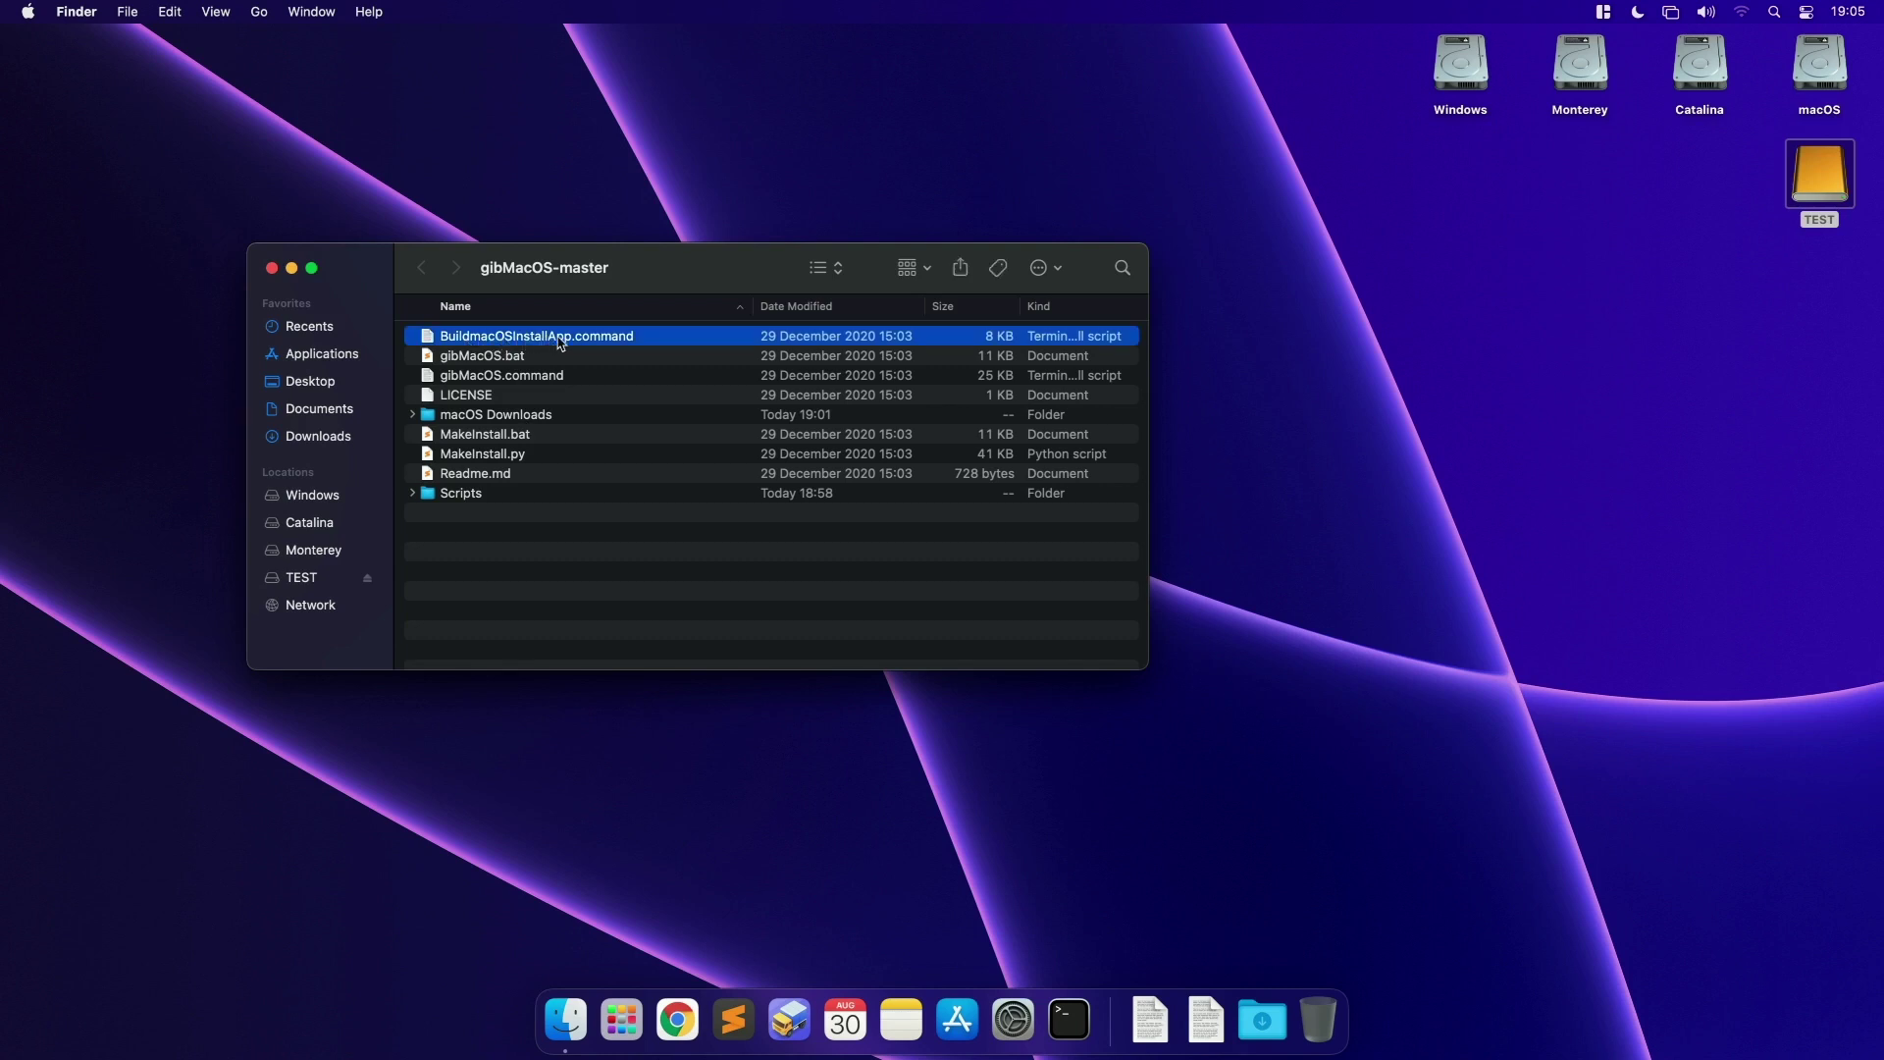
right_click(589, 343)
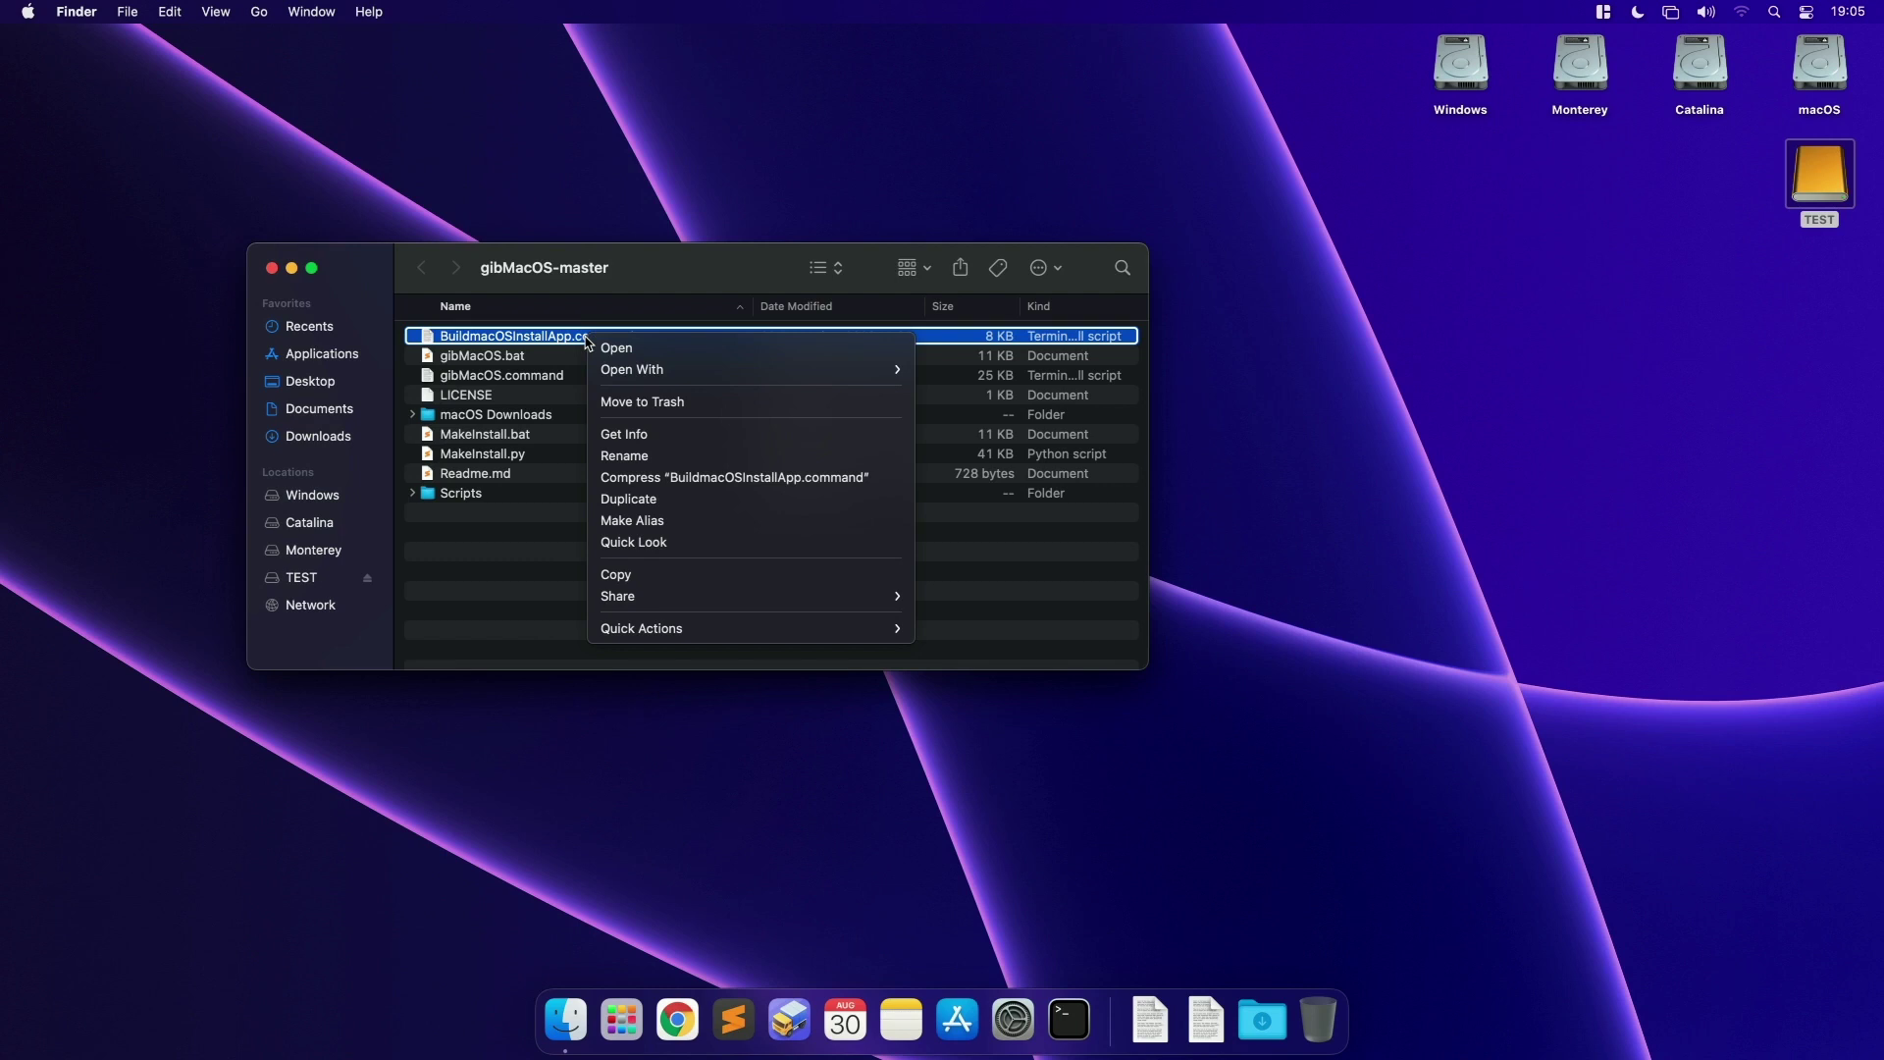
key("alt")
key("alt")
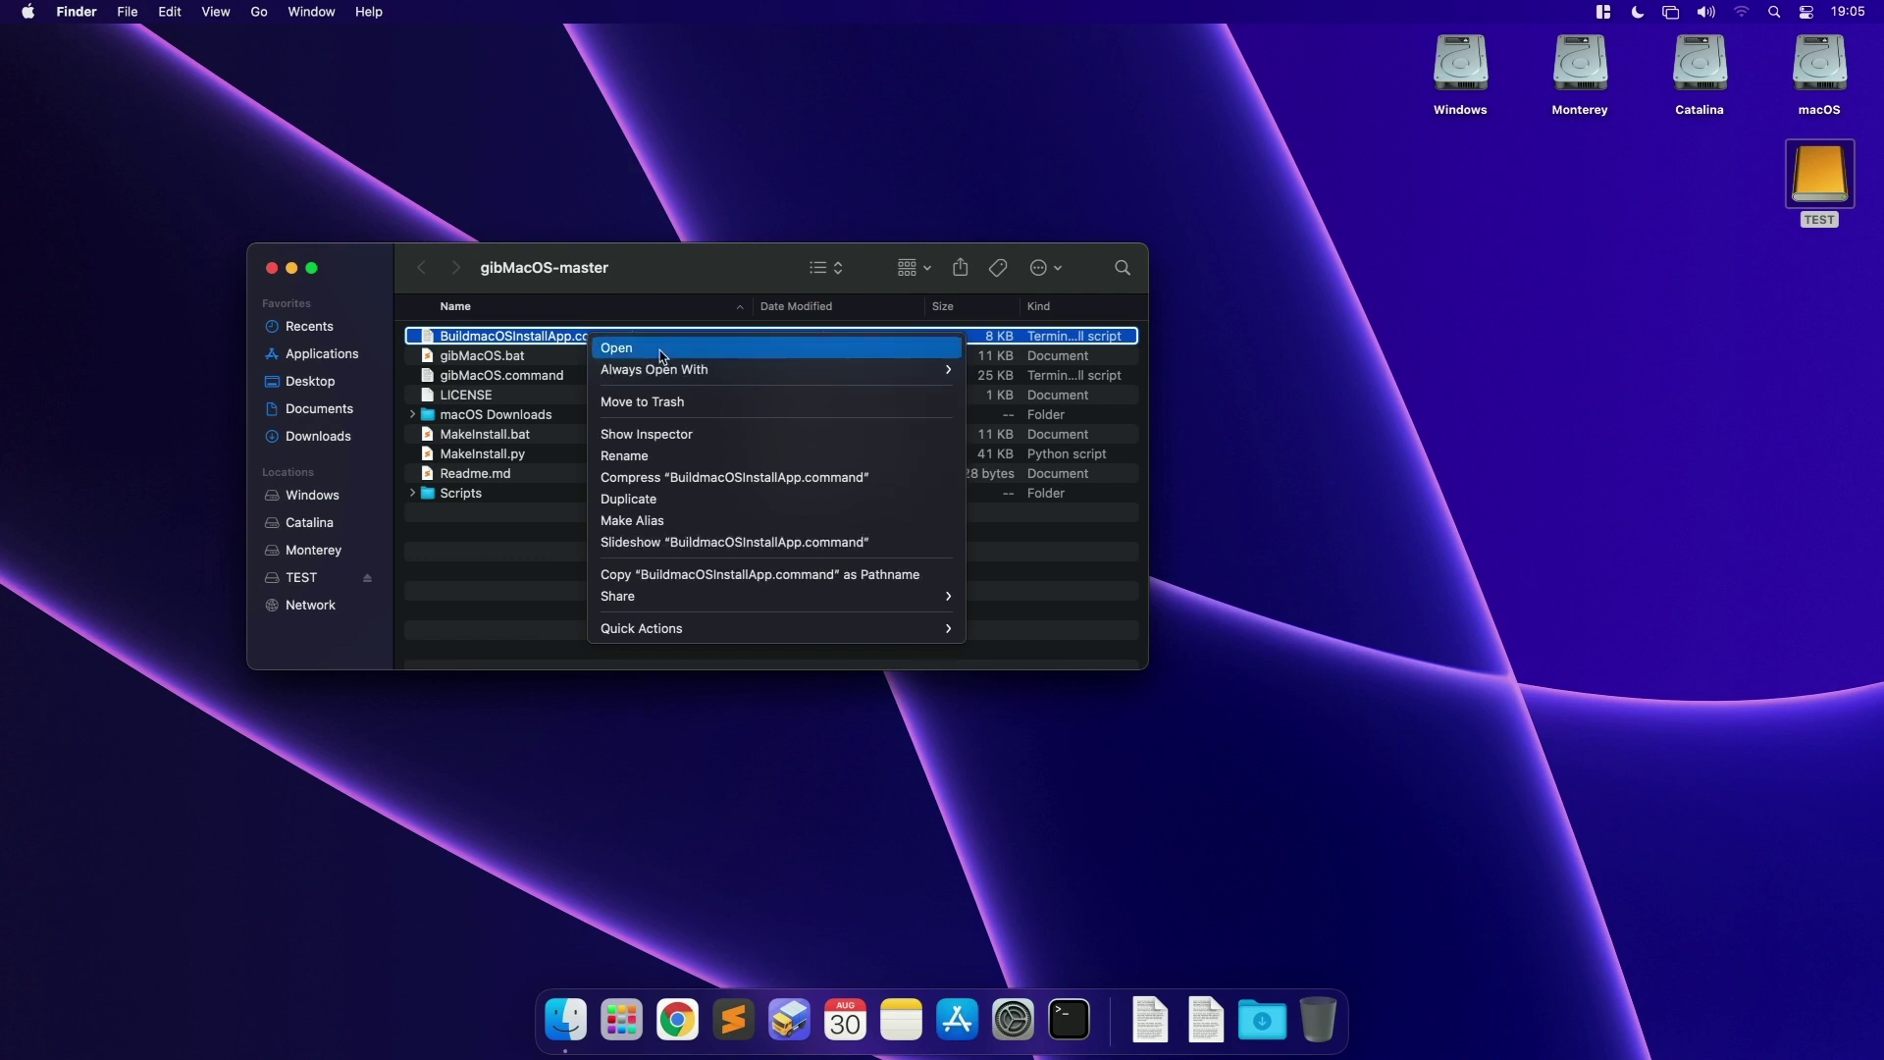
key("alt")
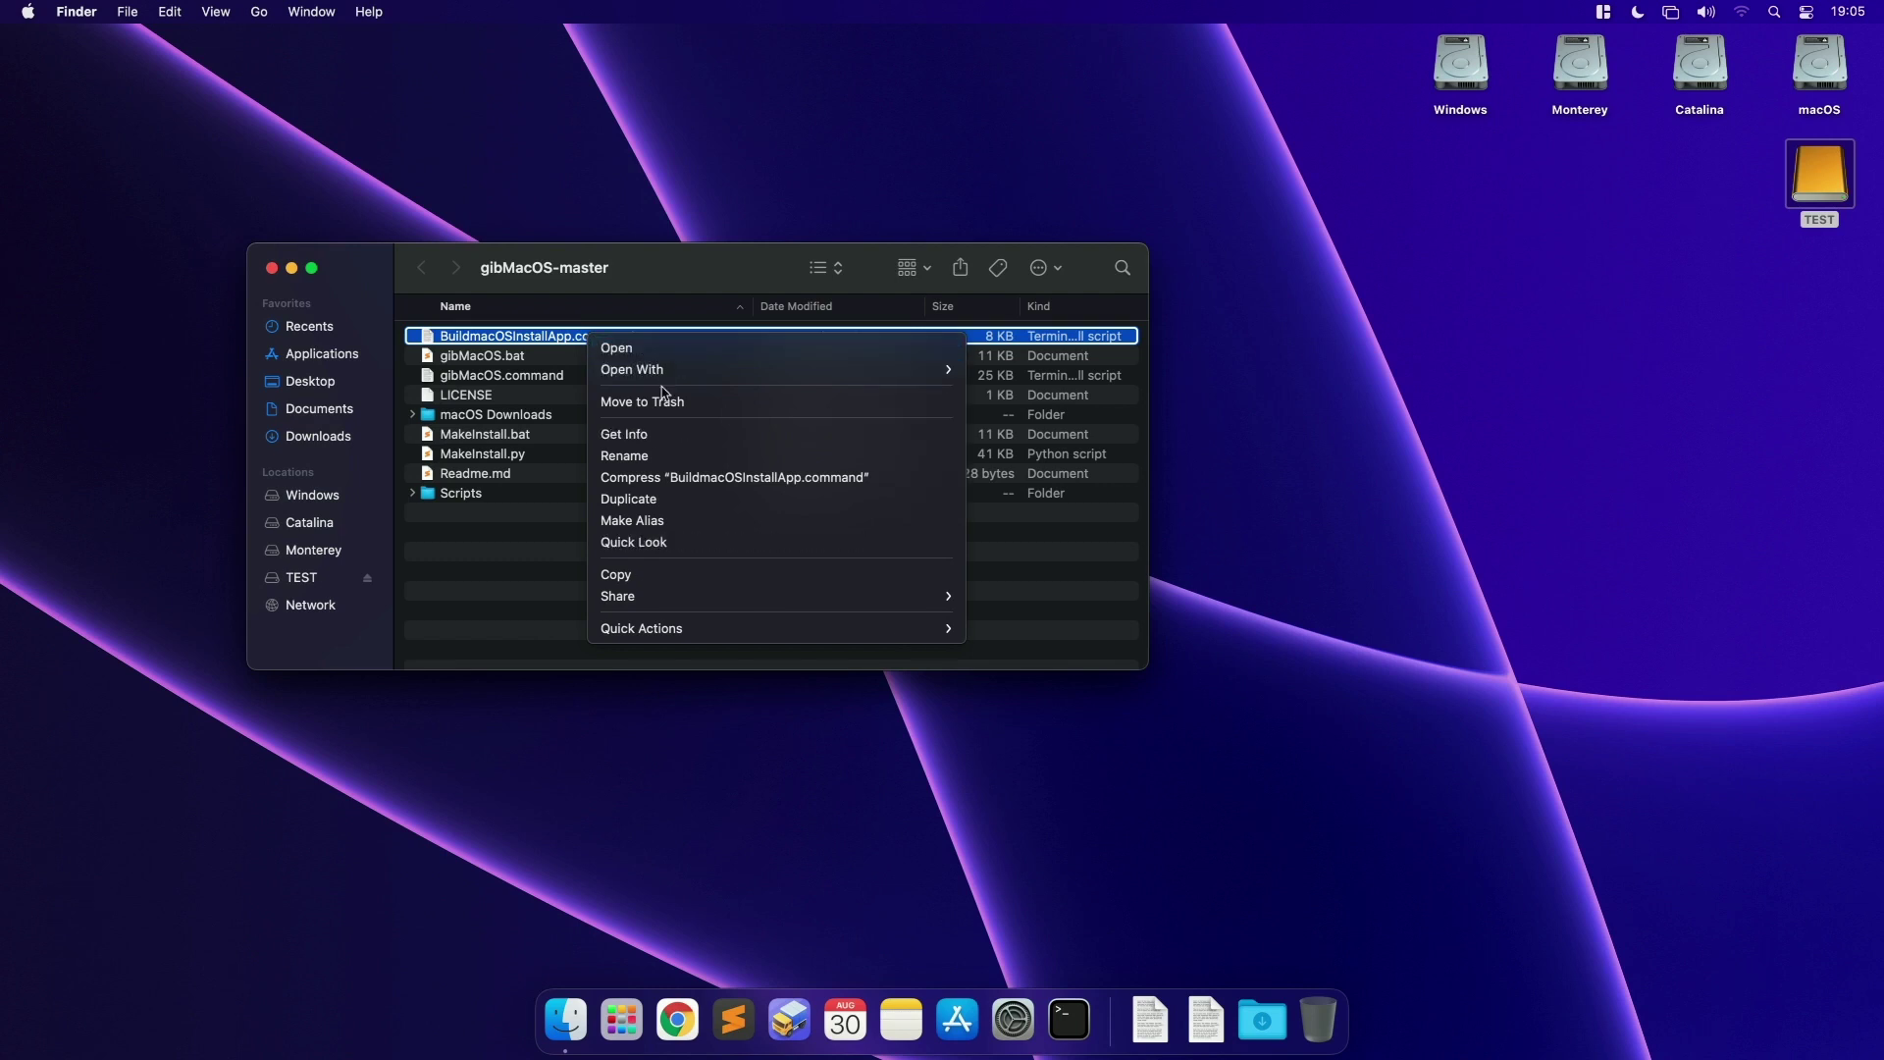
key("alt")
key("alt")
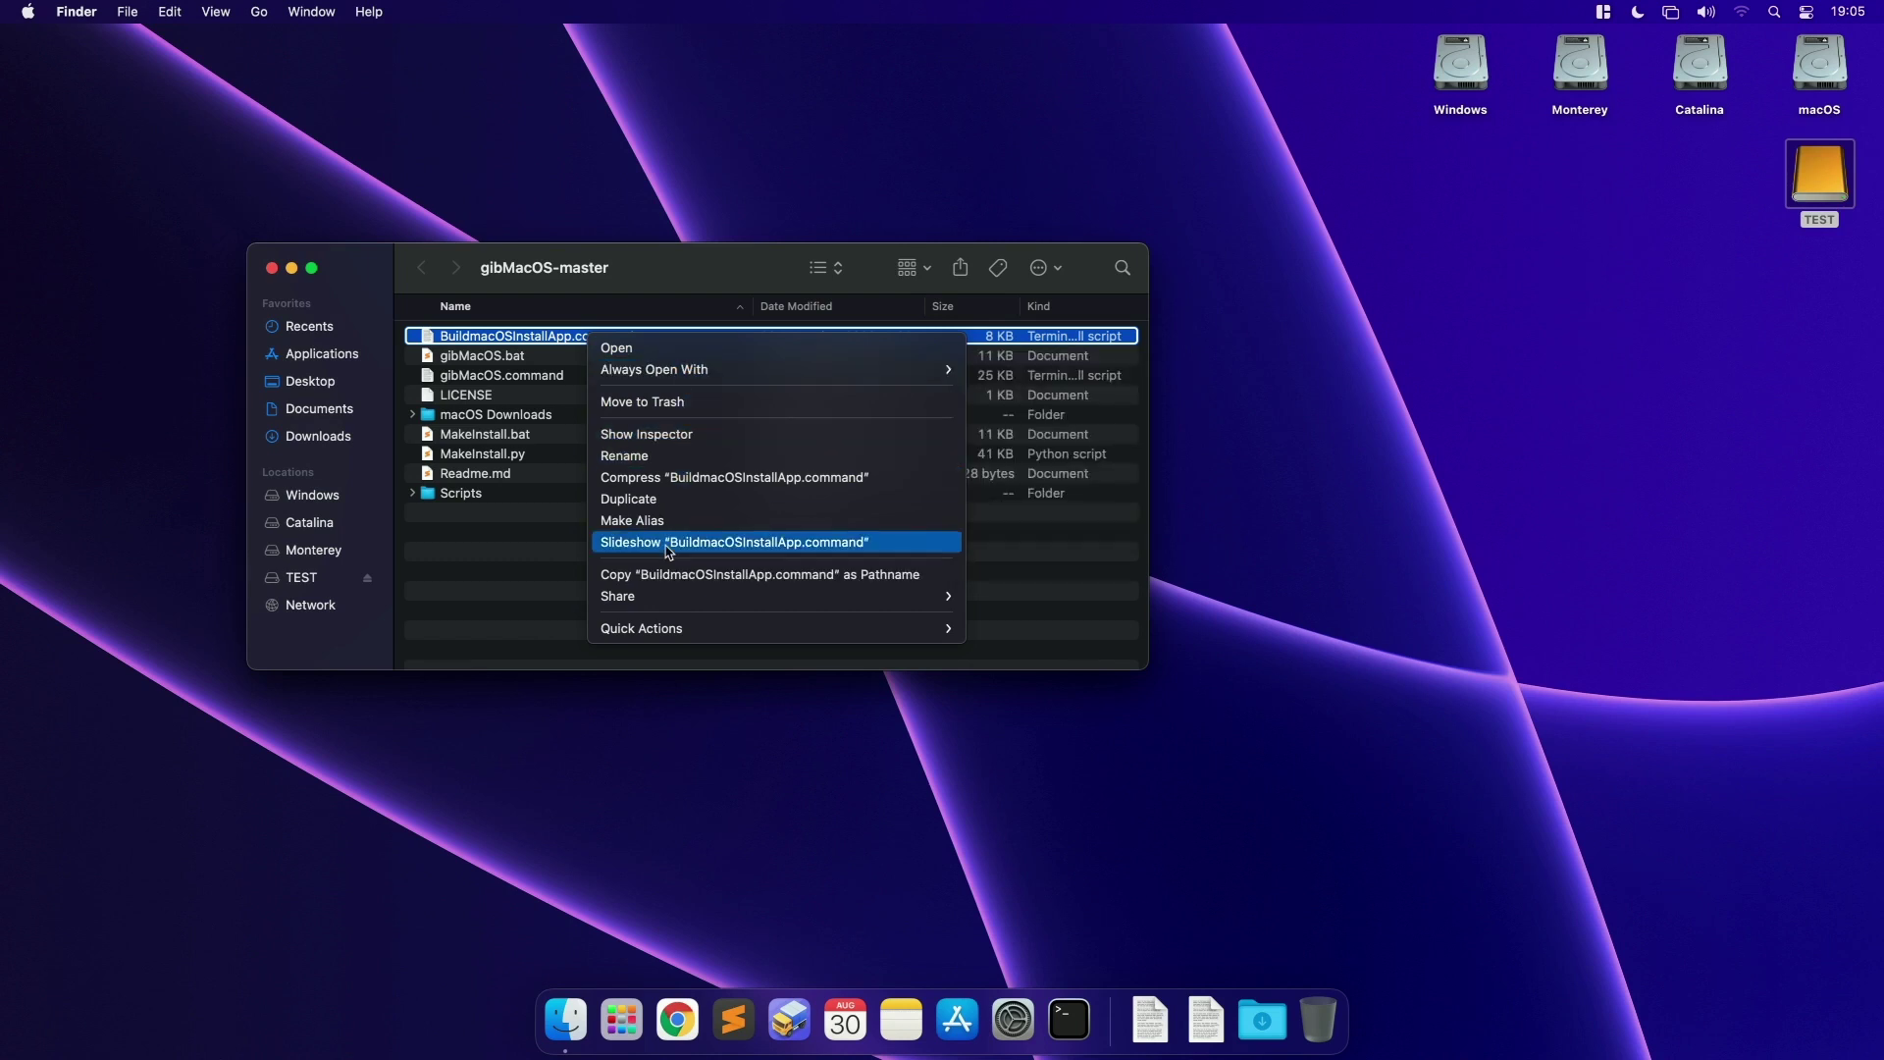
mouse_move(676, 385)
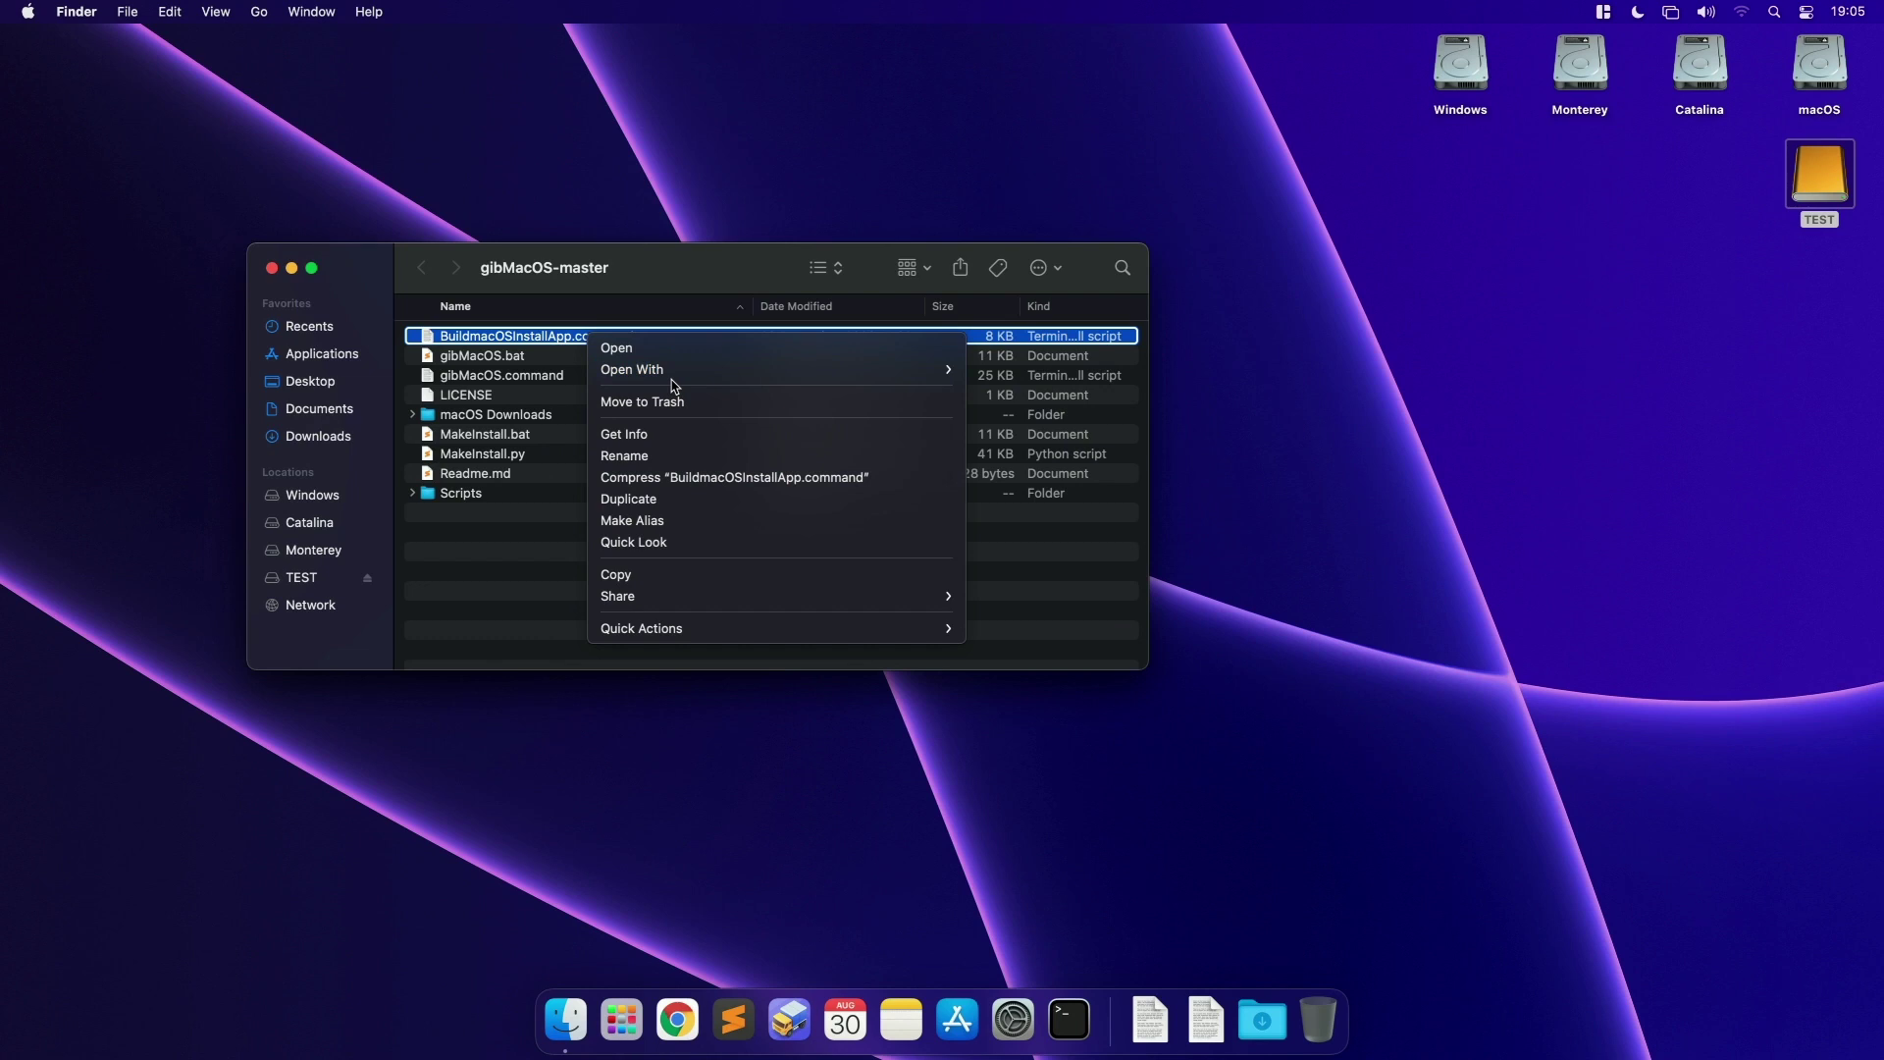
key("alt")
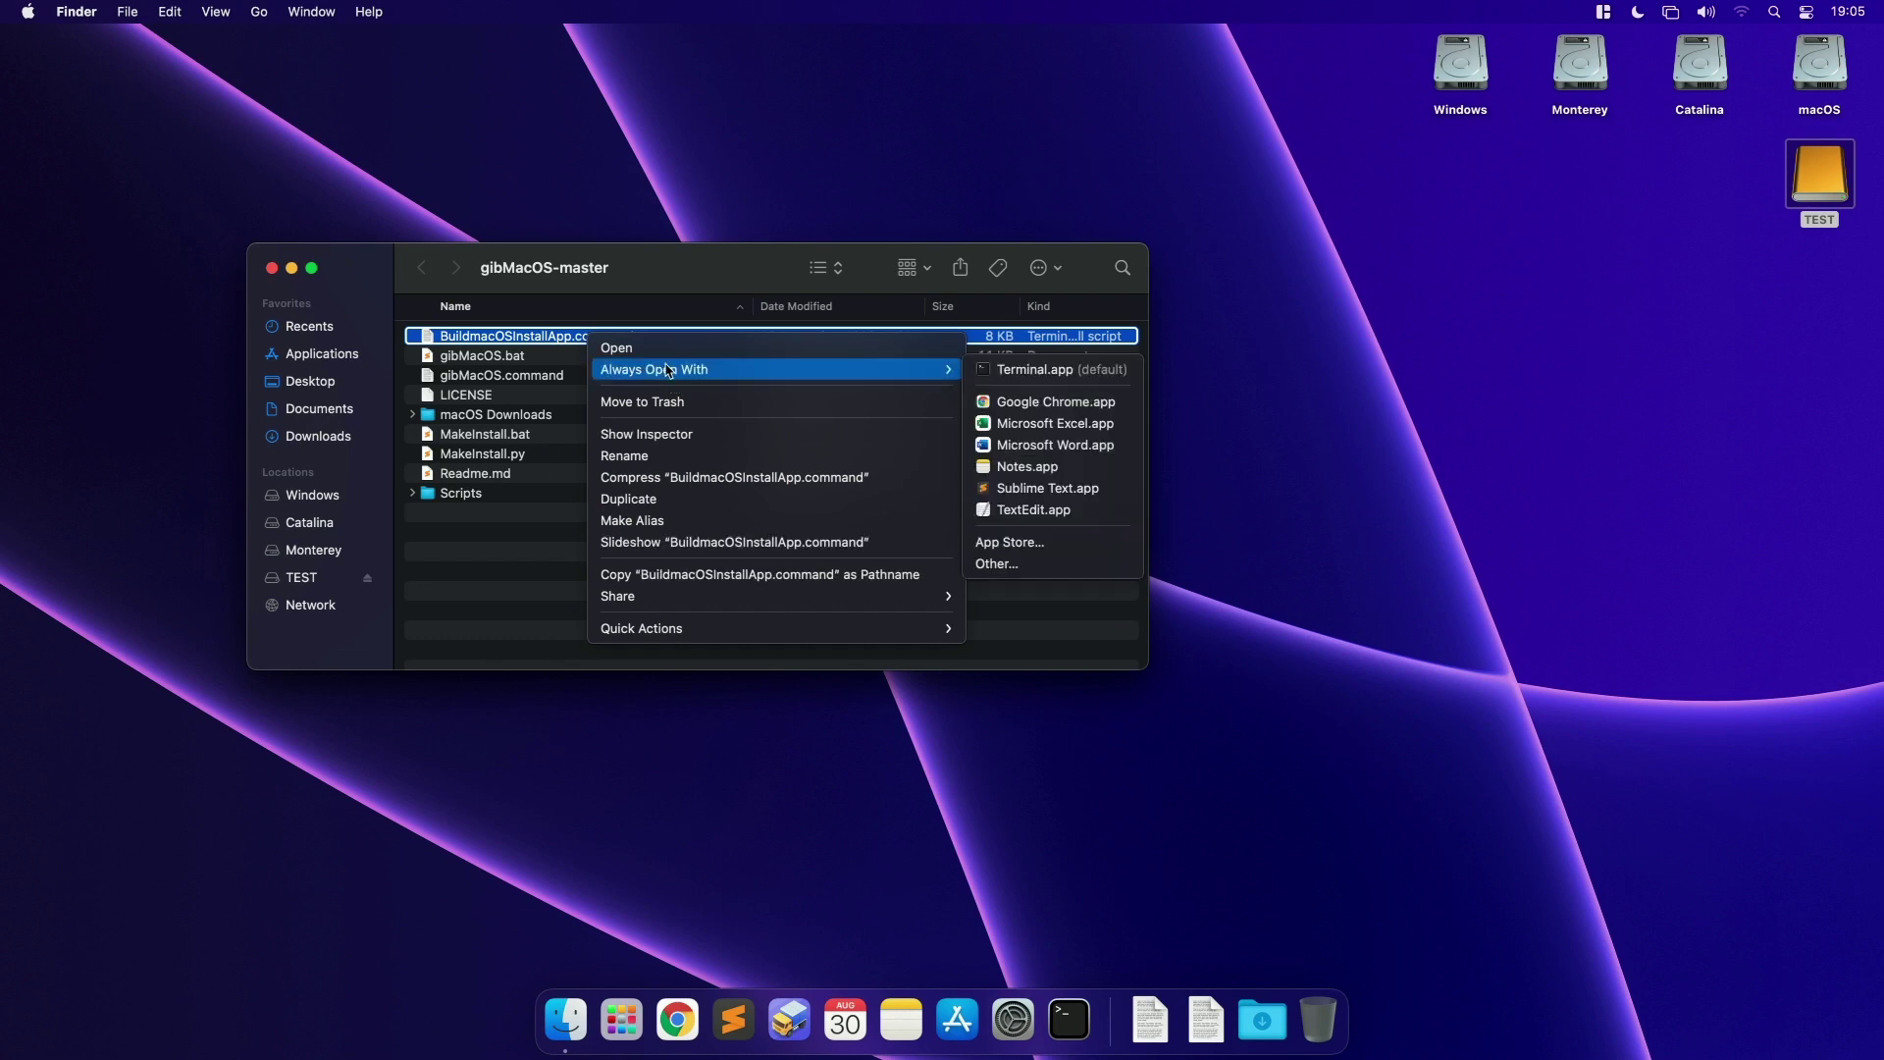
Step: Launch the BuildmacOSInstallApp script, approve the unverified-script warning, and reposition the Terminal window
left_click(650, 360, "alt")
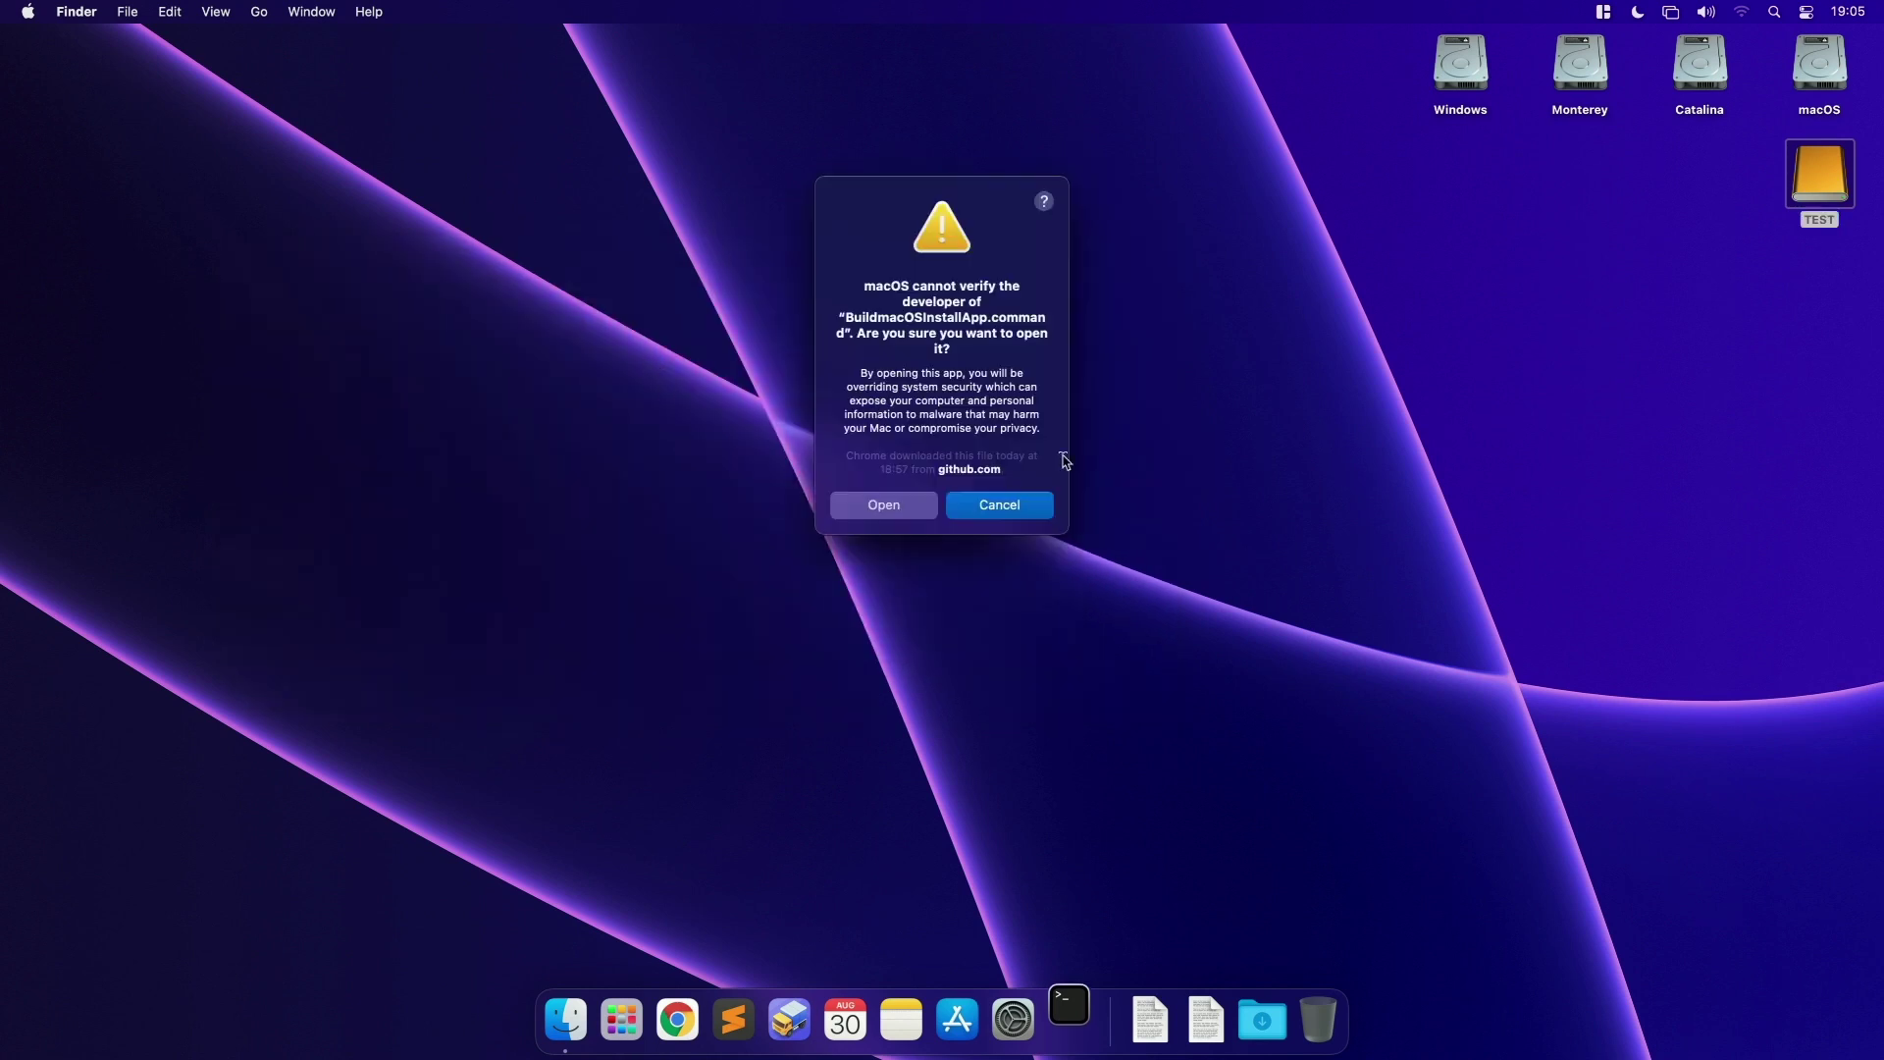
left_click(888, 504)
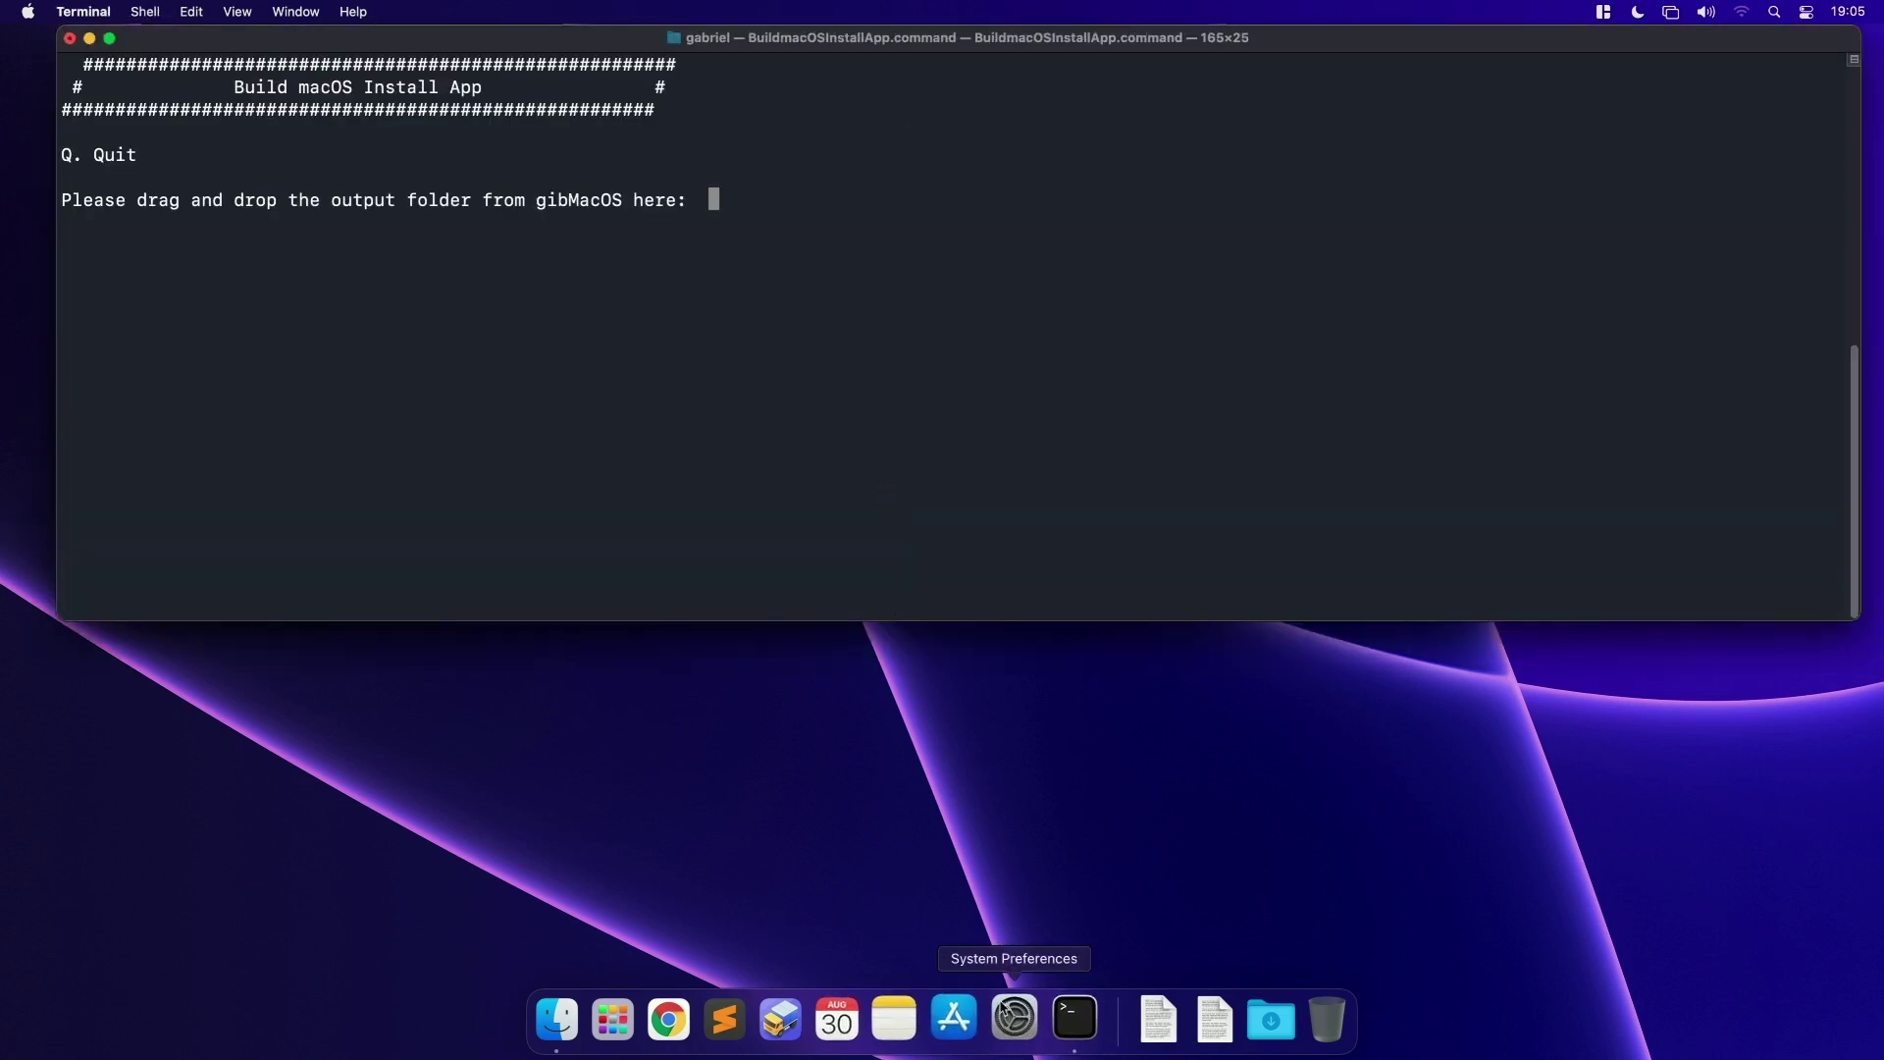
mouse_move(567, 47)
left_mouse_down()
mouse_move(551, 172)
mouse_move(535, 60)
left_mouse_up()
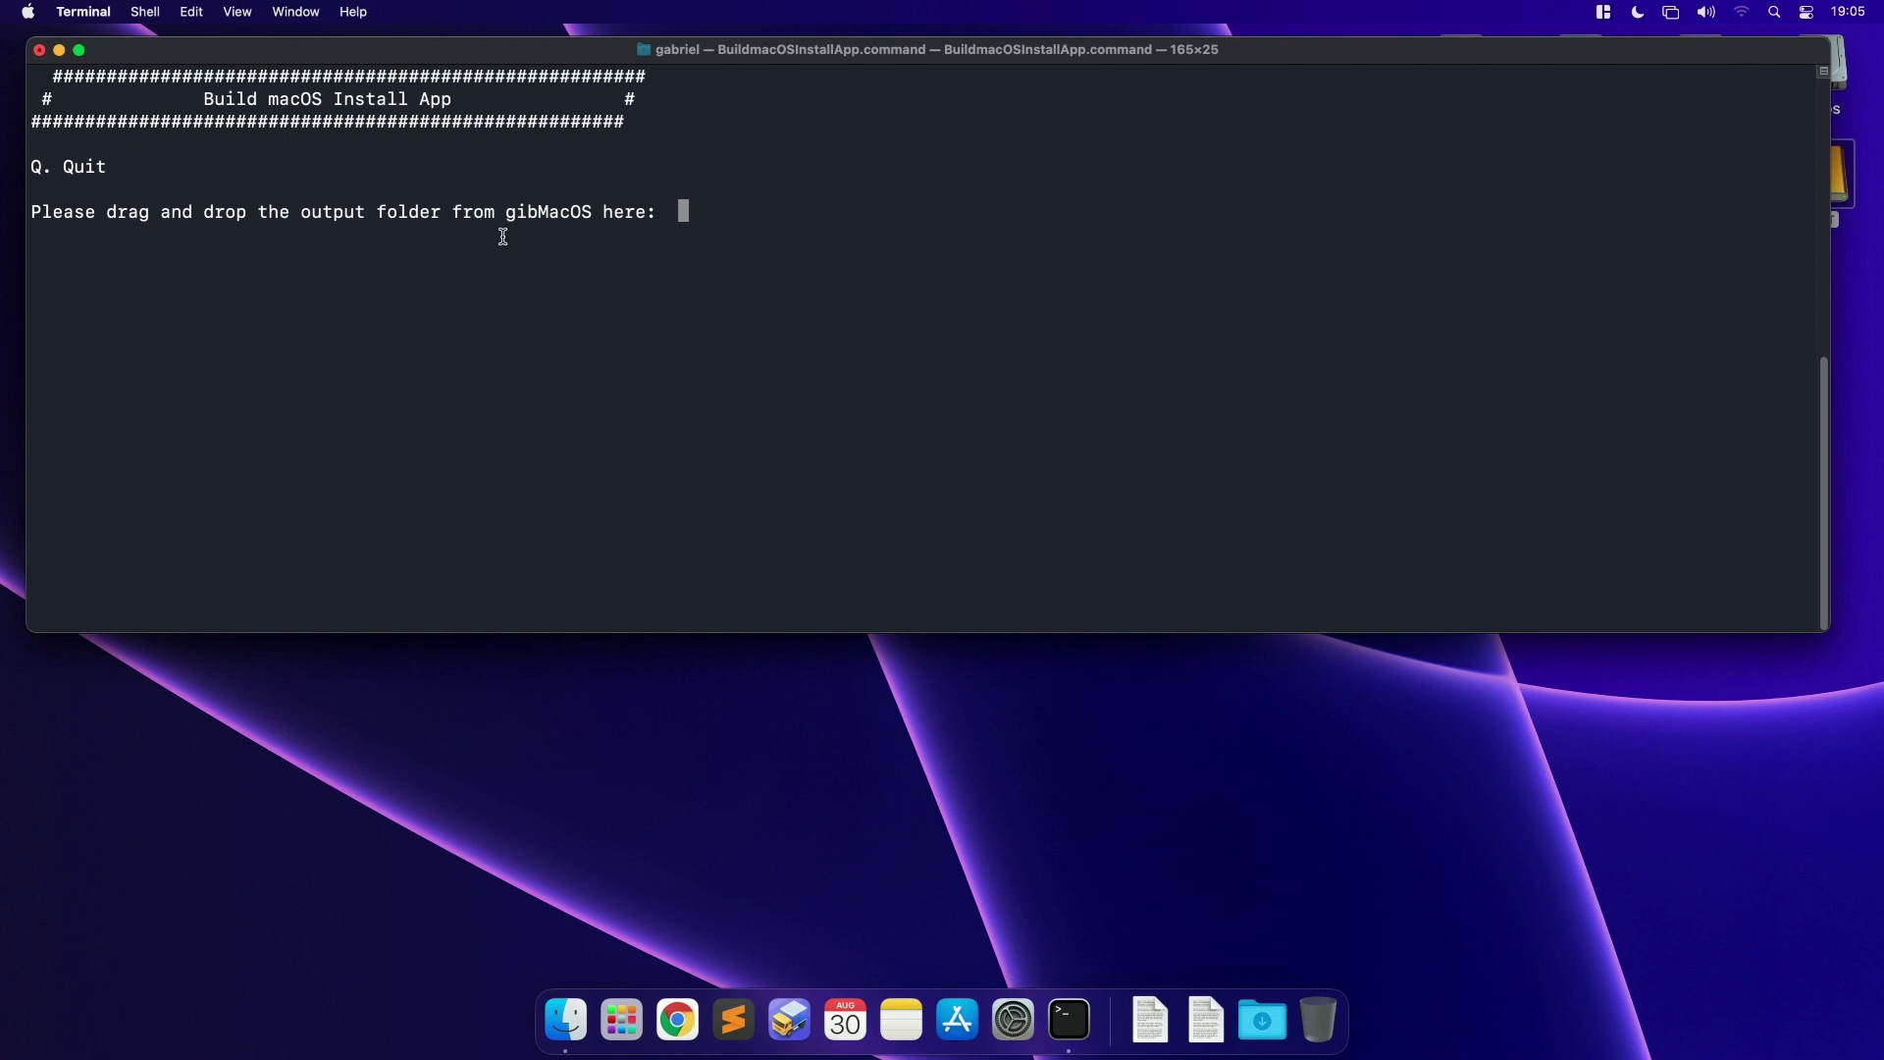
left_click_drag(765, 62, 774, 376)
Step: Feed the script the 10.14.6 macOS Mojave folder from gibMacOS-master/macOS Downloads/publicrelease to build the installer
left_click(1243, 1016)
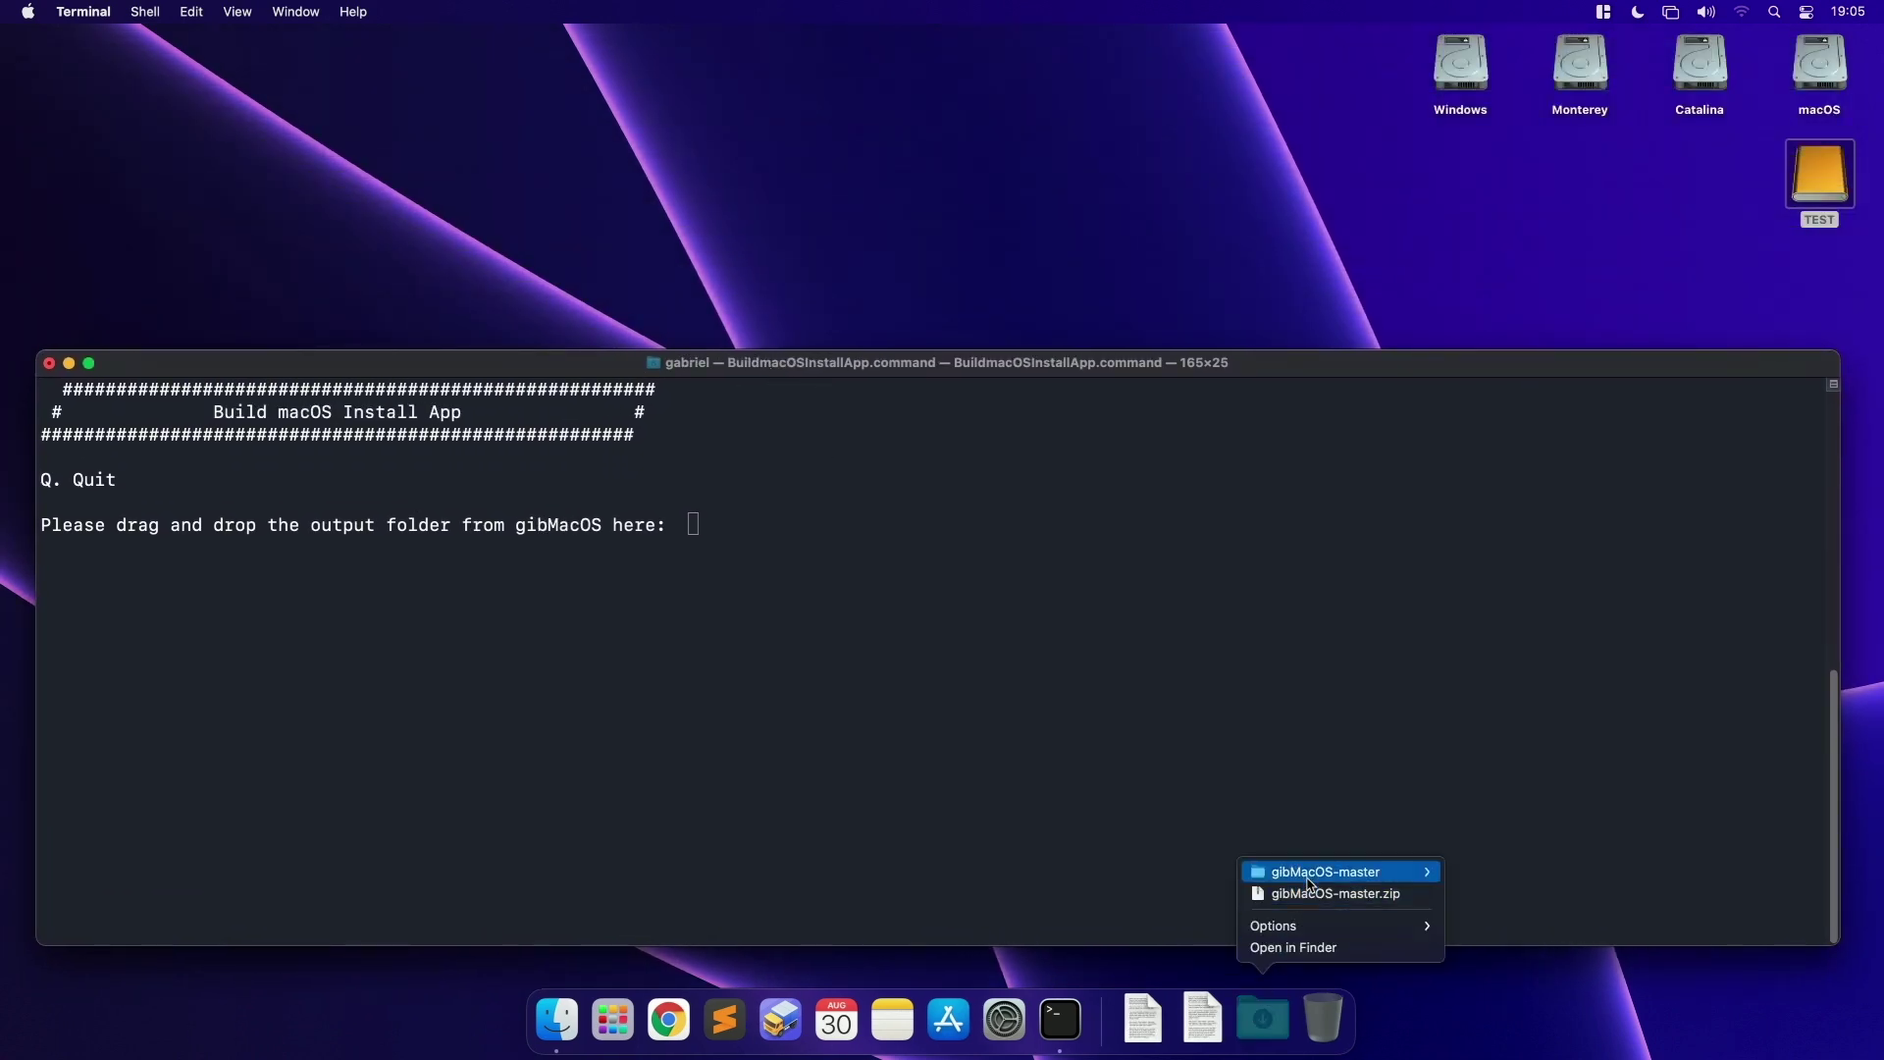
left_click(1281, 869)
double_click(792, 222)
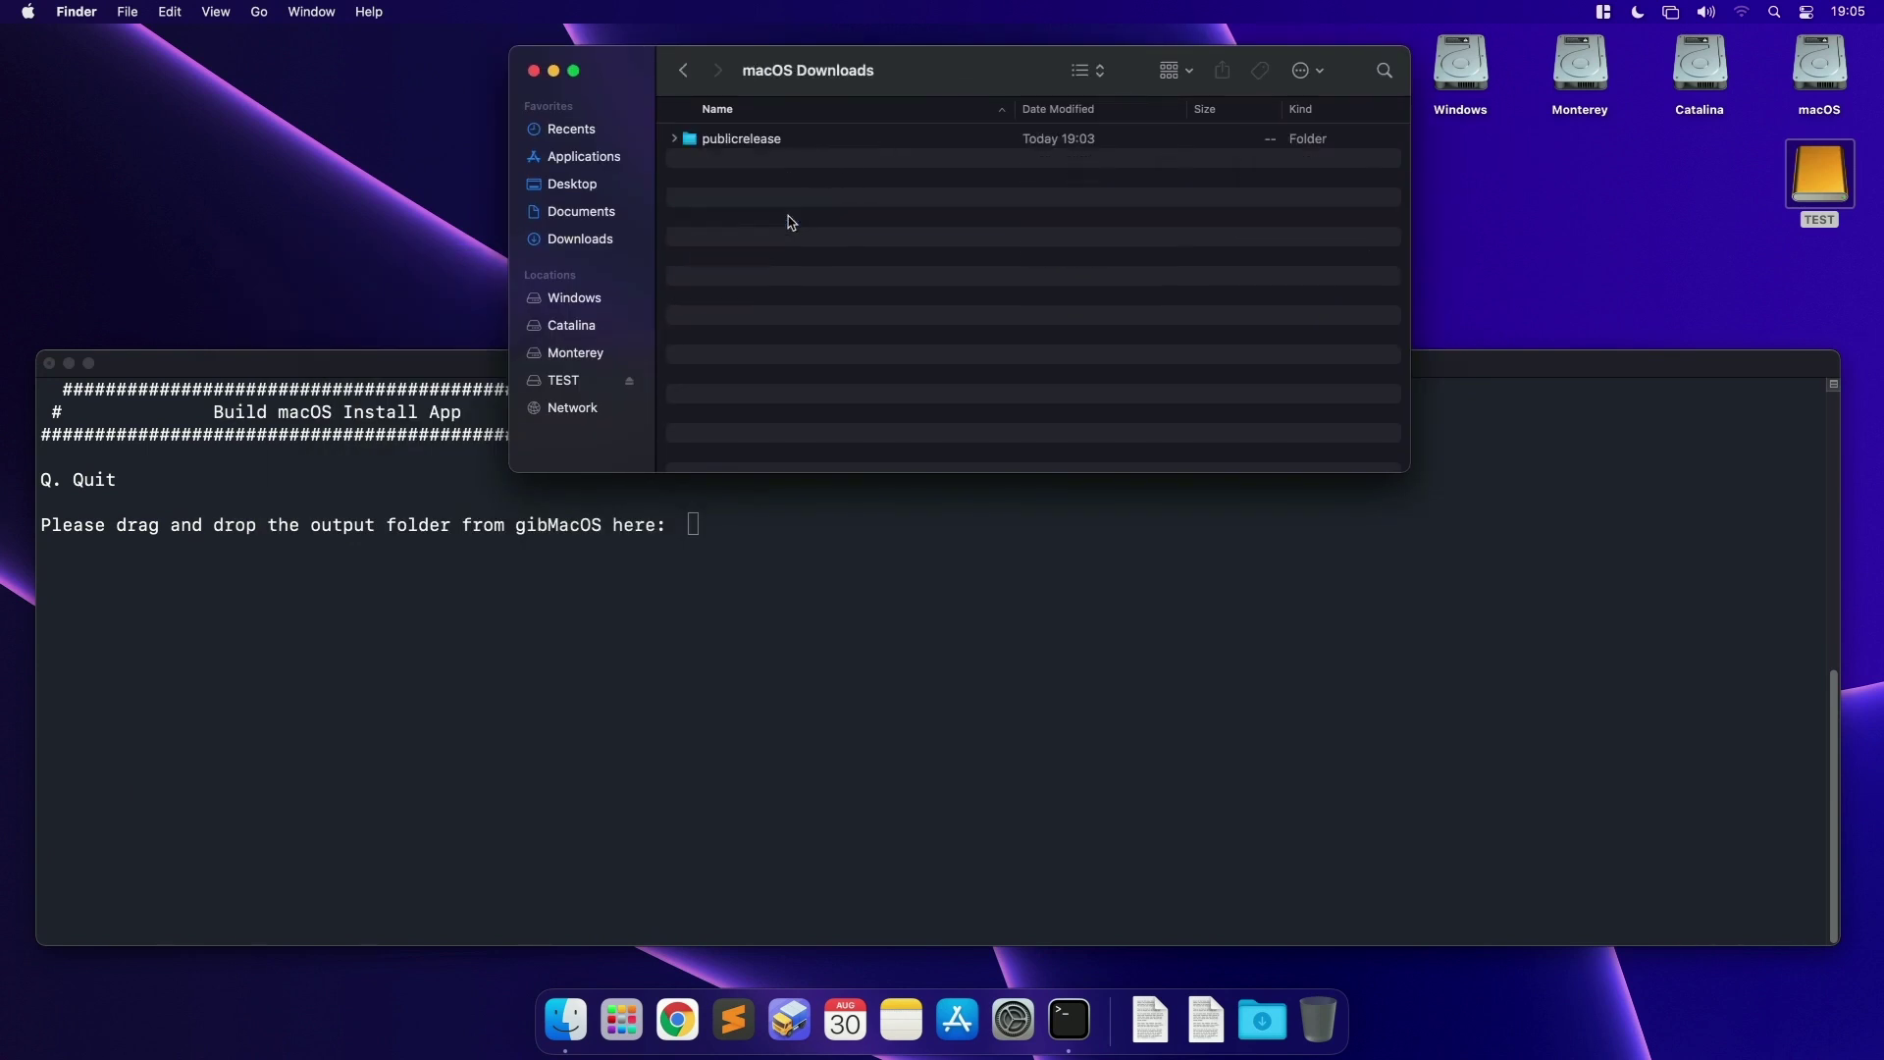
double_click(761, 147)
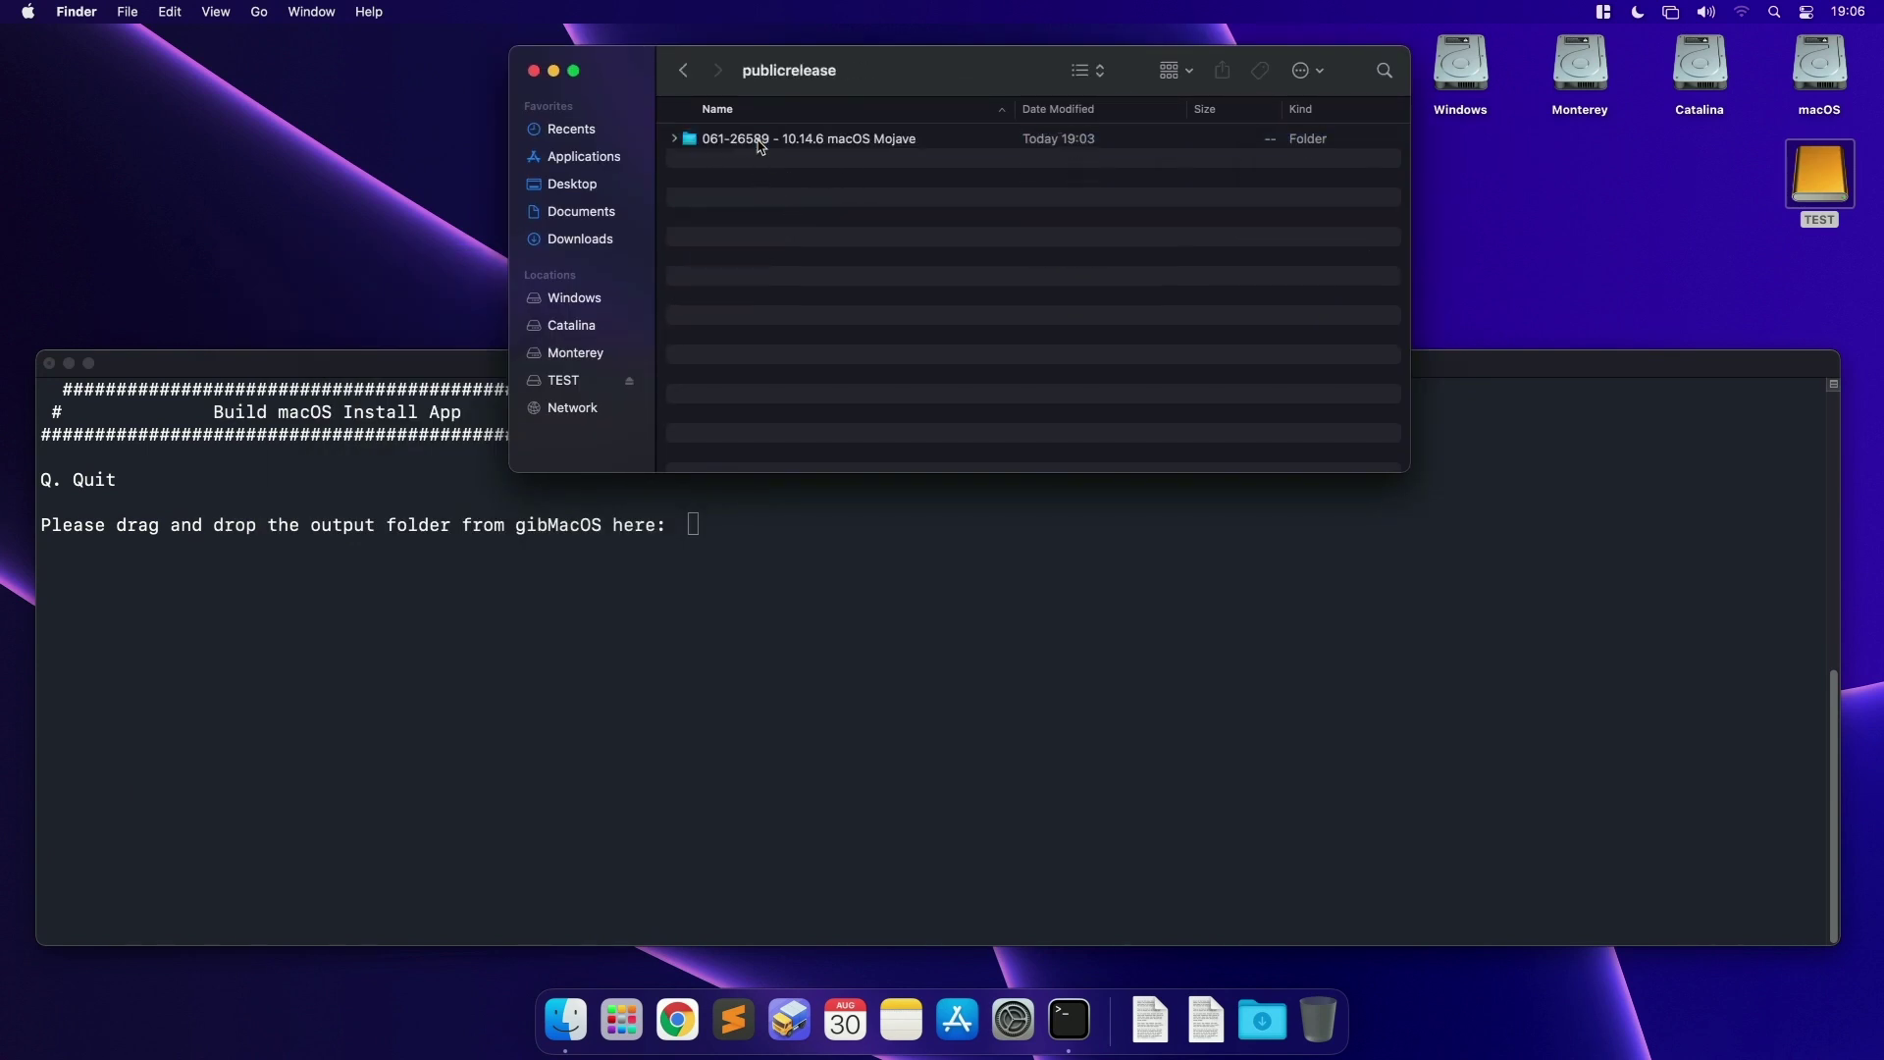
left_click(864, 140)
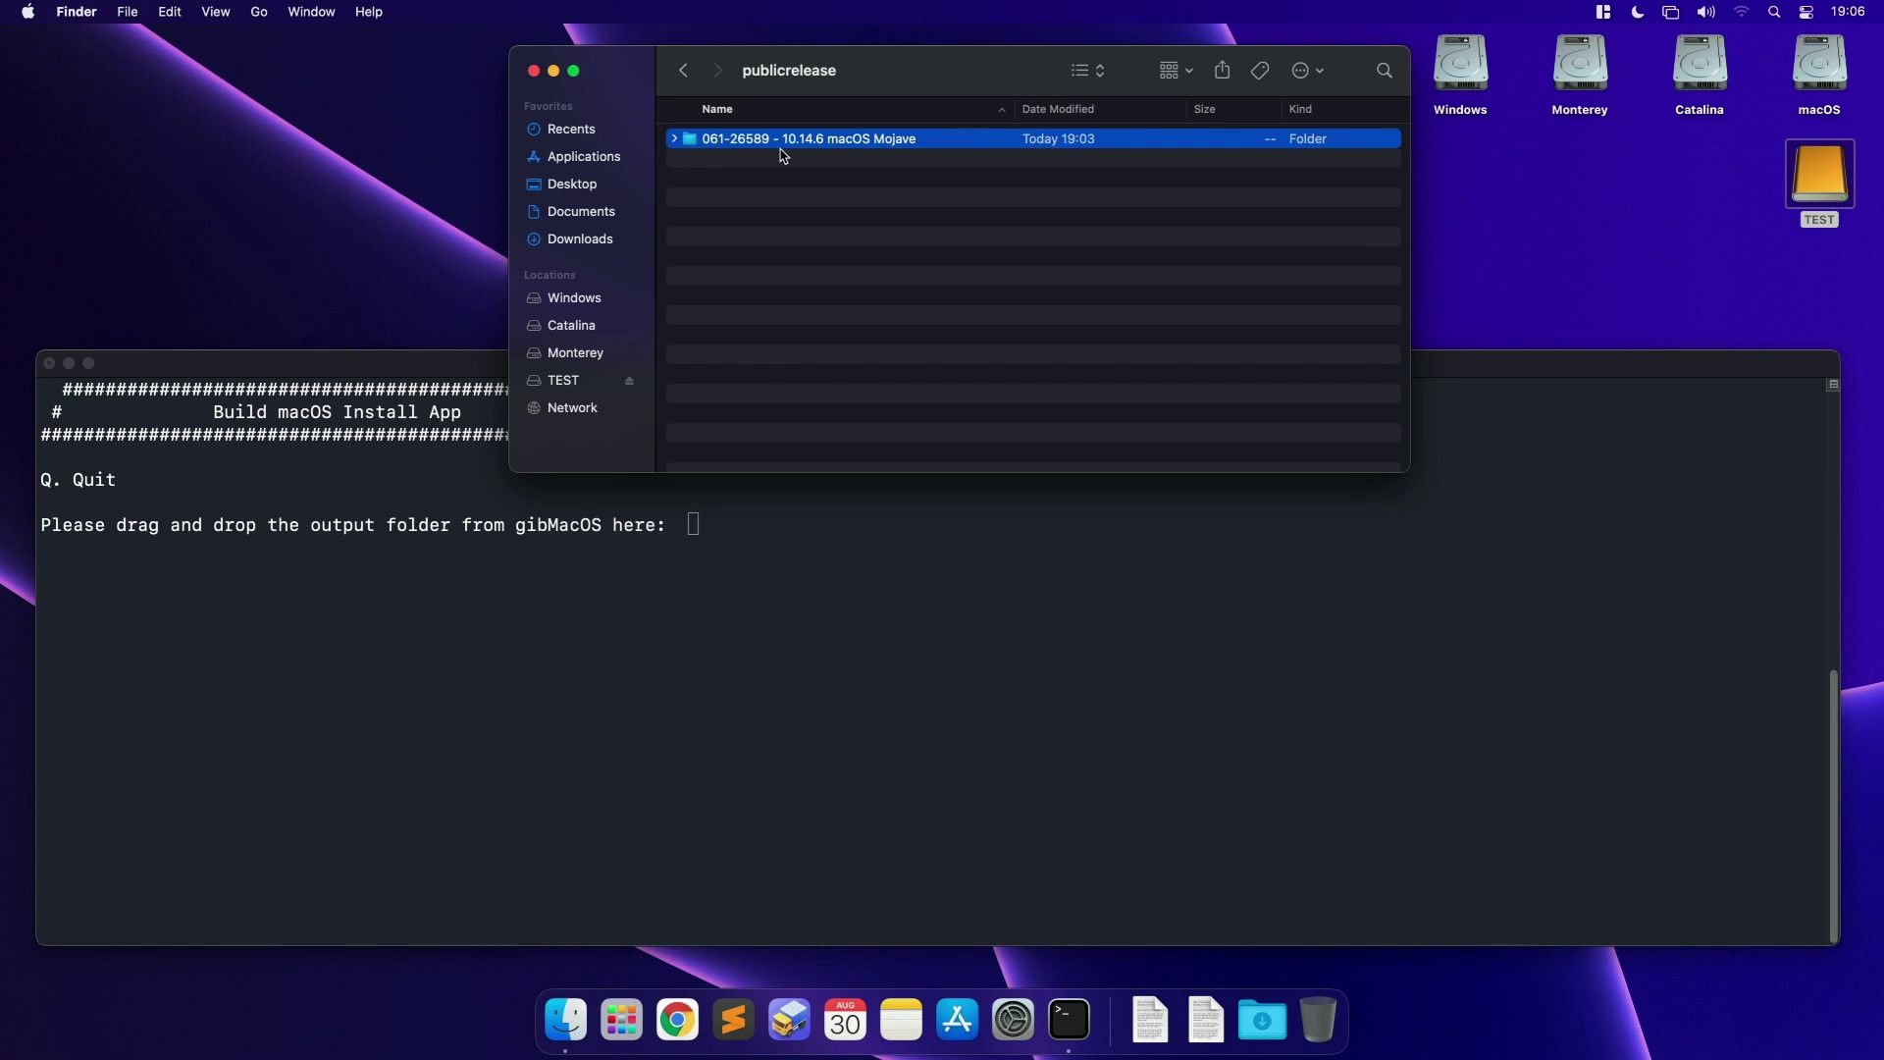
left_click_drag(795, 154, 1010, 609)
left_click(1012, 602)
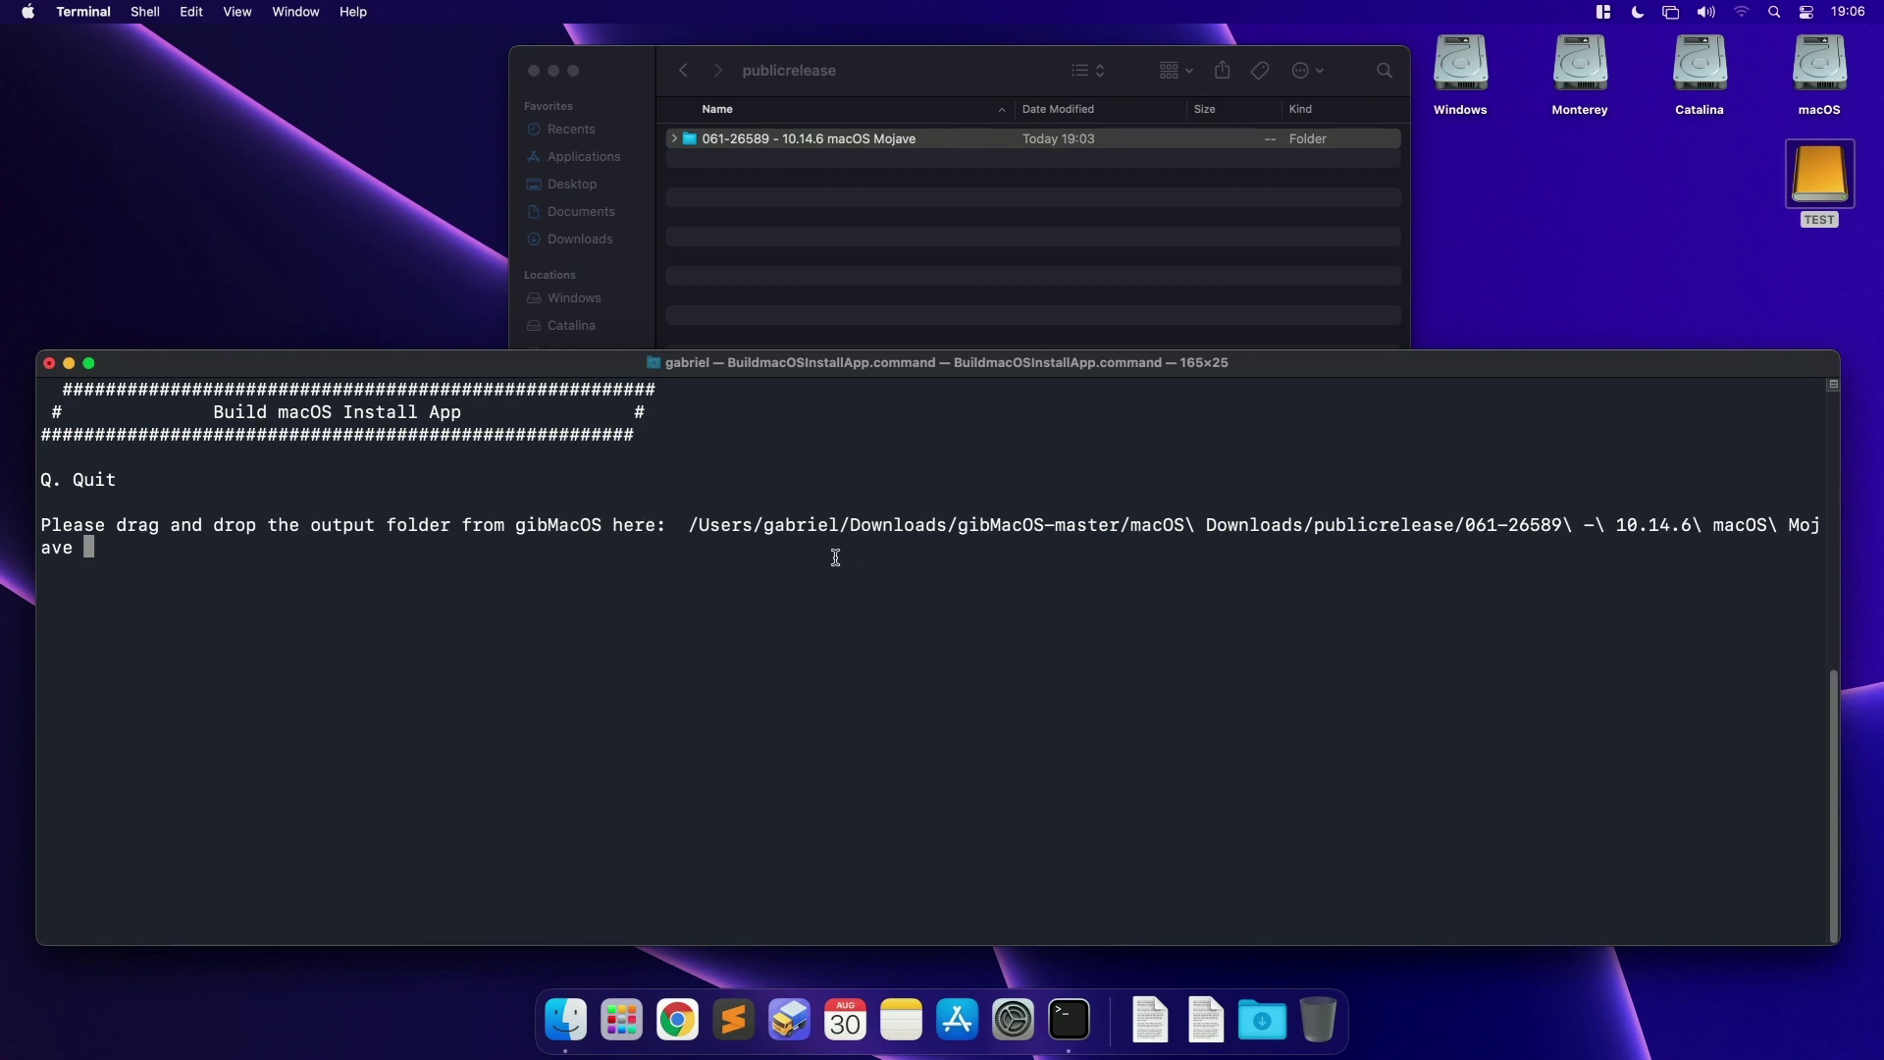
key("Return")
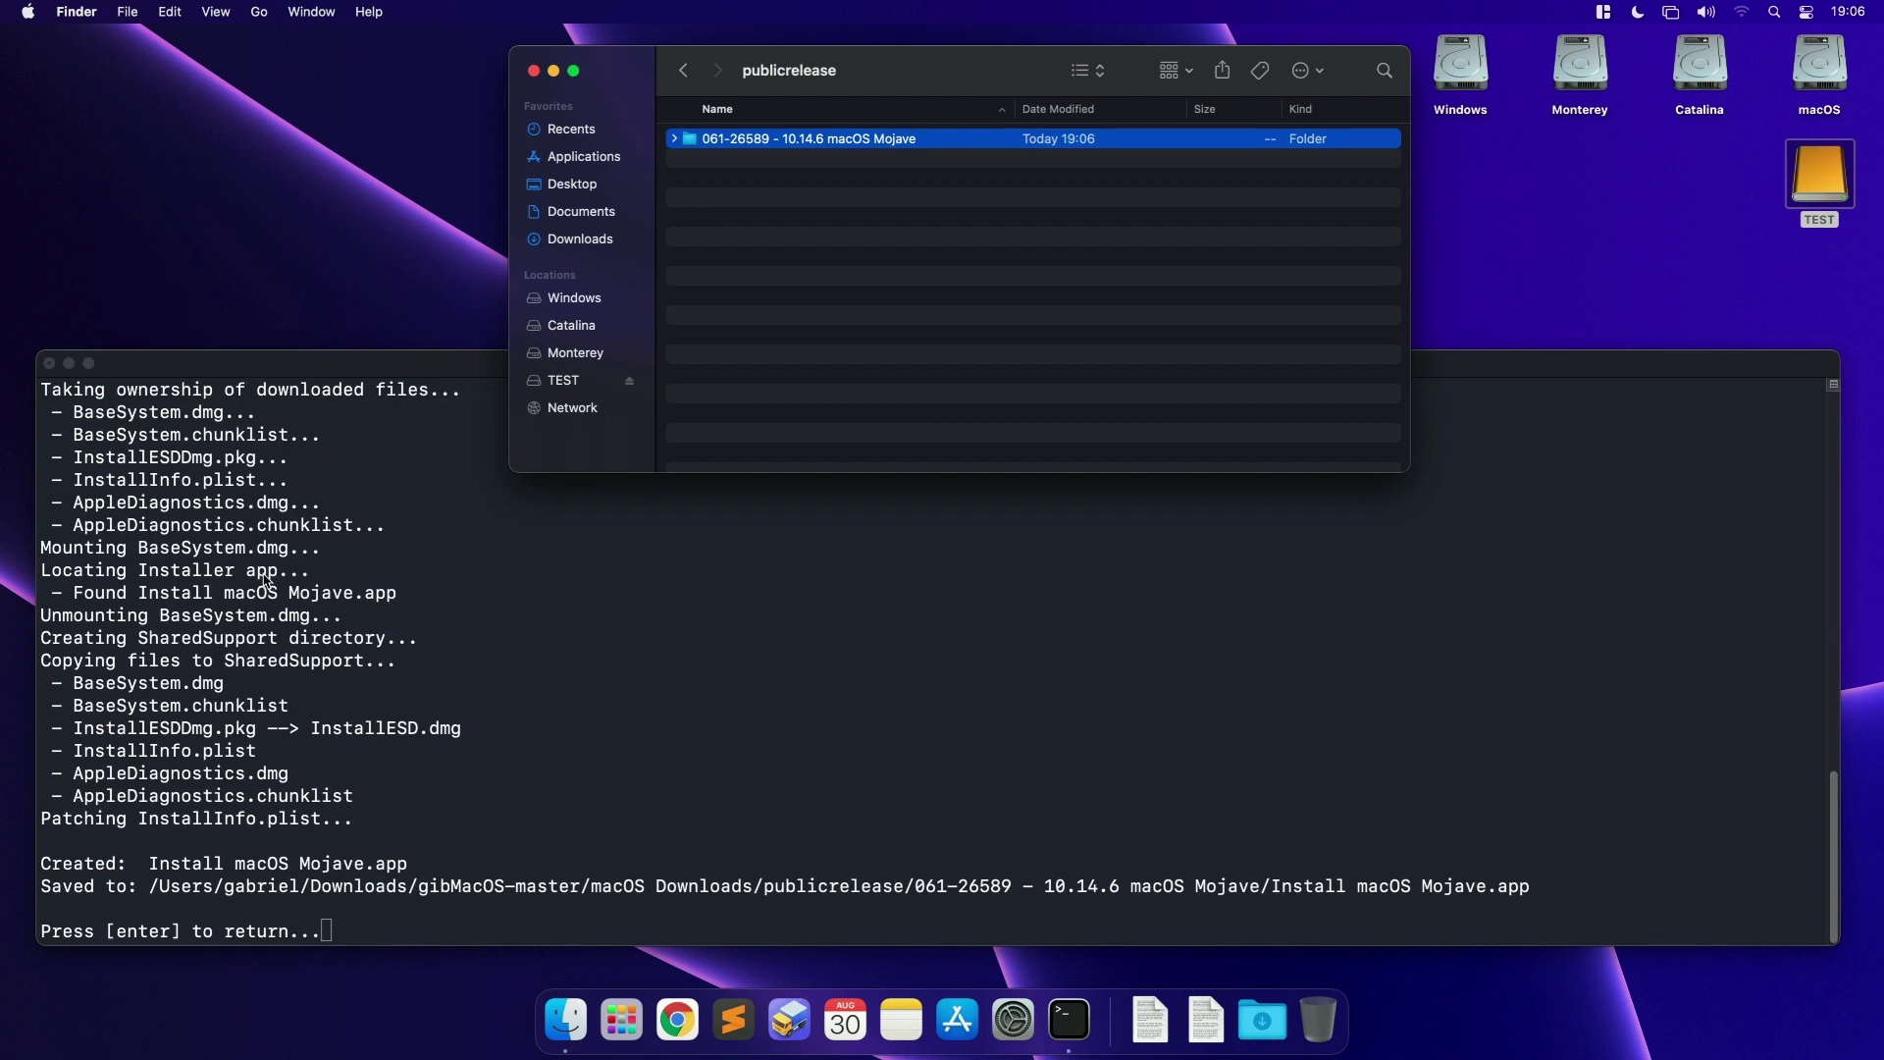
Step: Exit the build script with q and quit Terminal
left_click(469, 850)
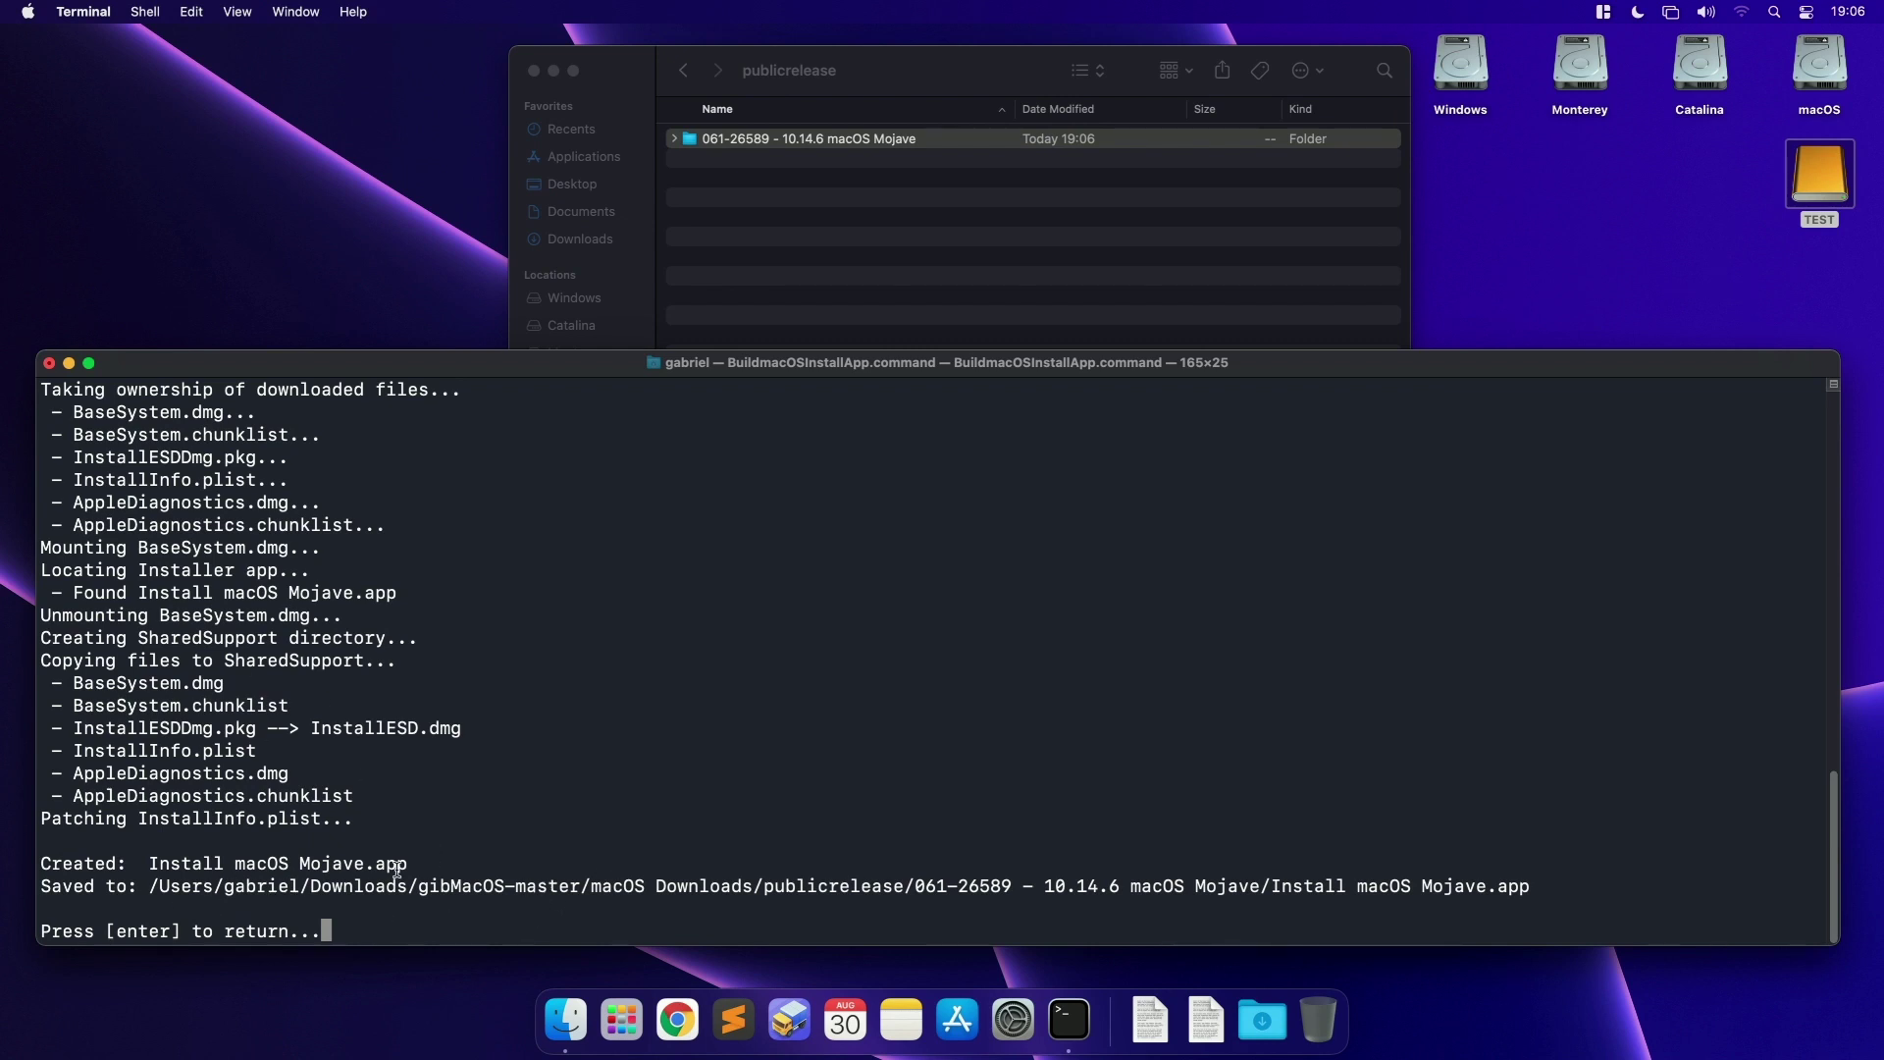
key("Return")
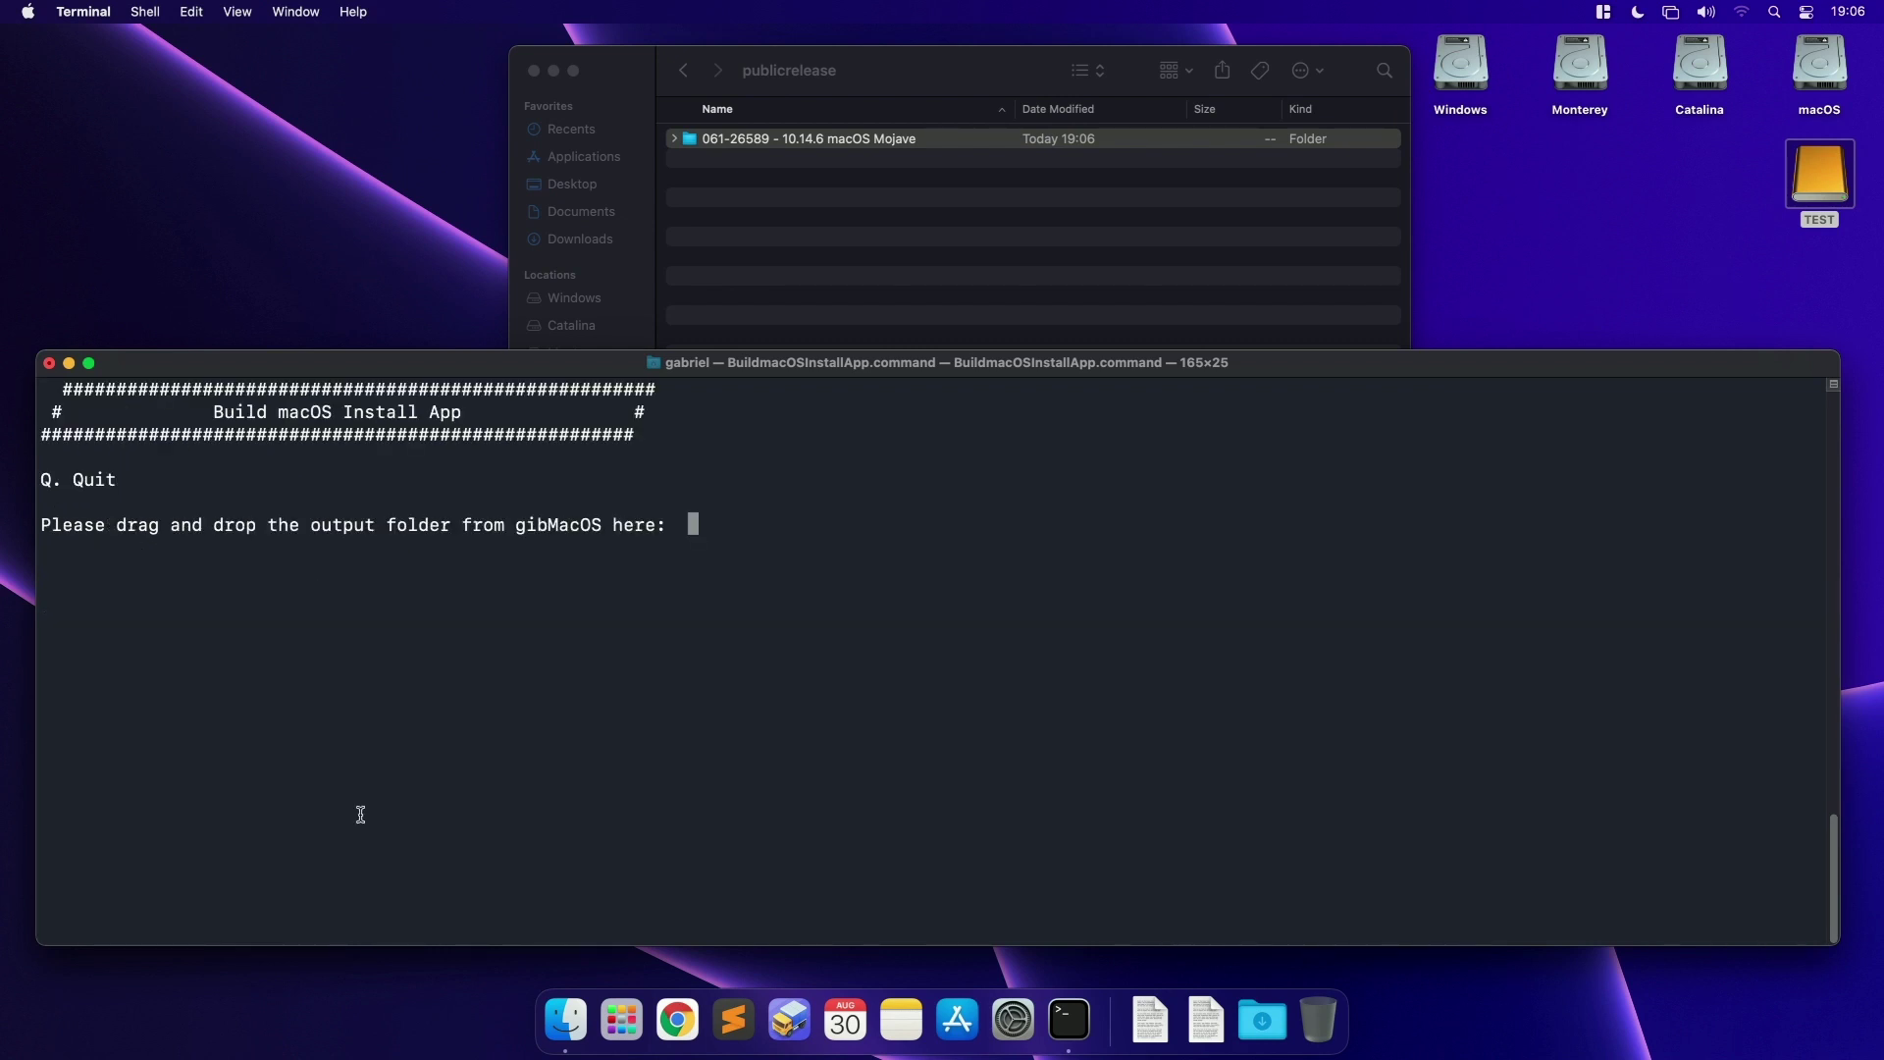
type("q")
key("Return")
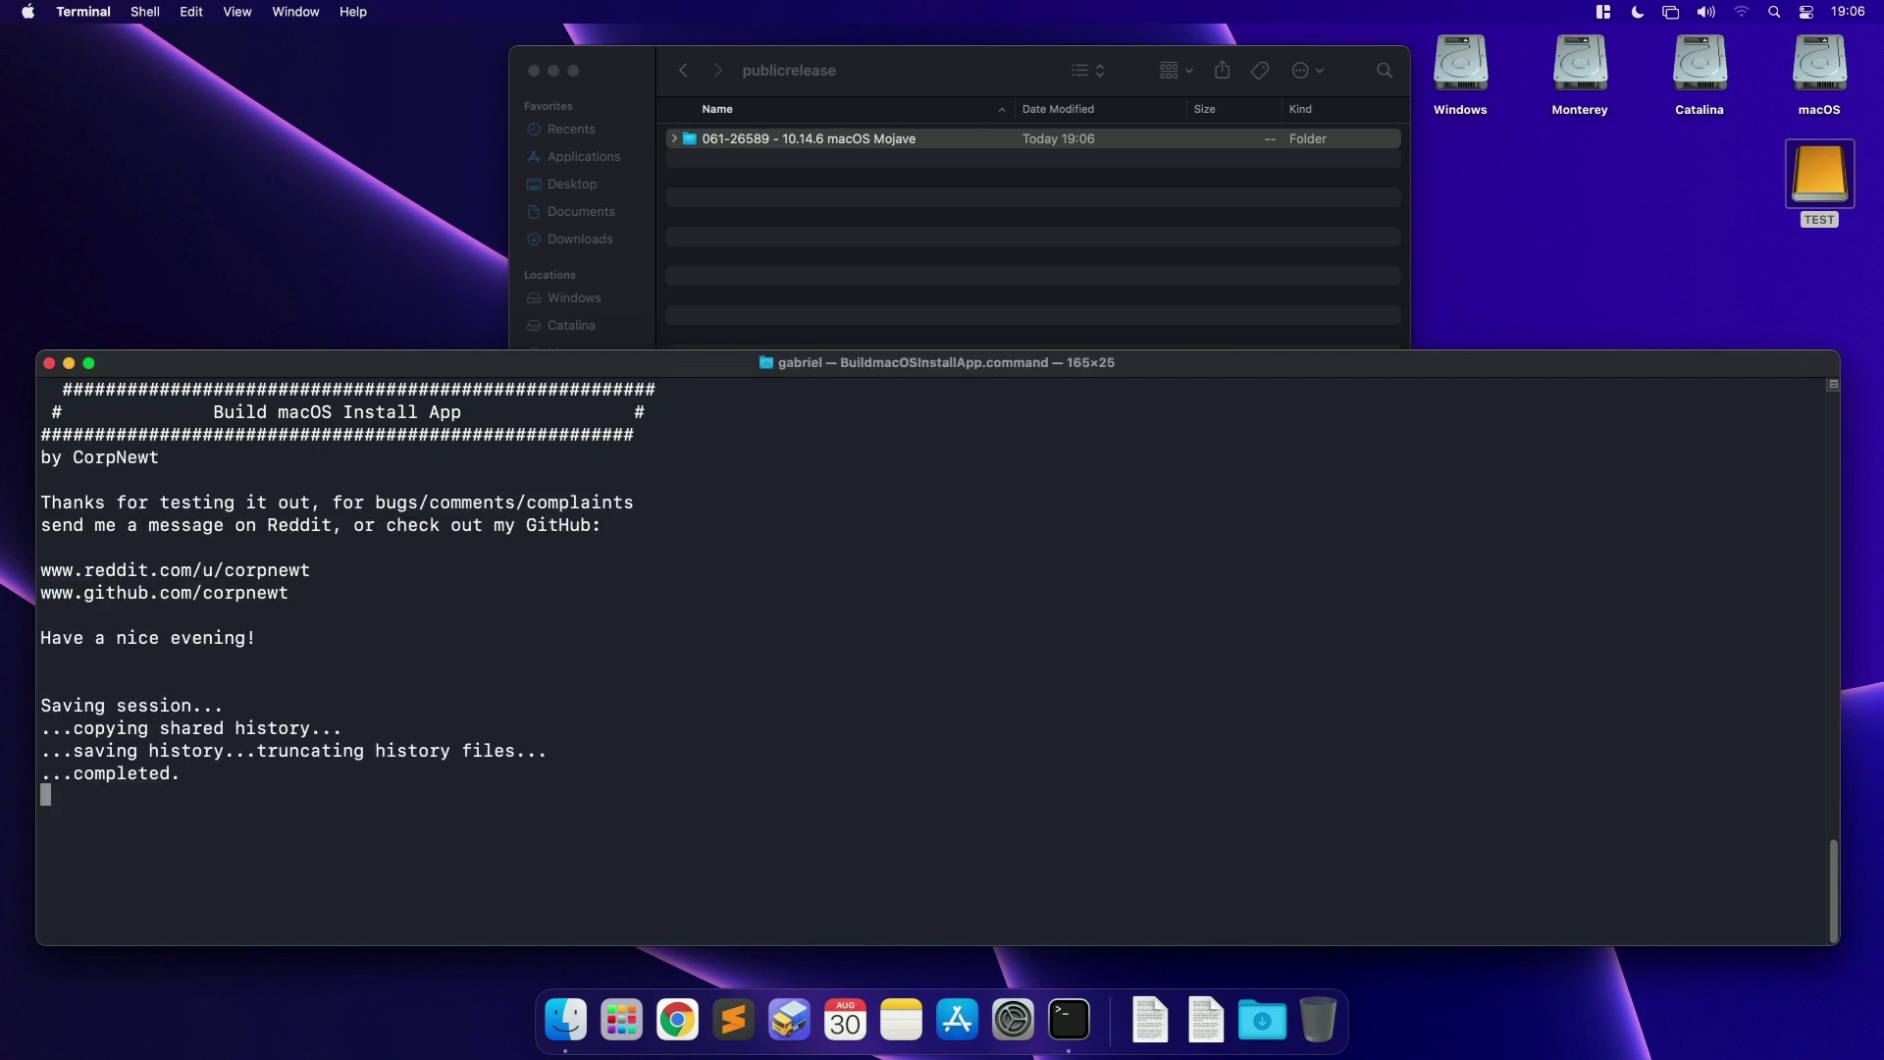
left_click(108, 13)
left_click(87, 235)
left_click(959, 308)
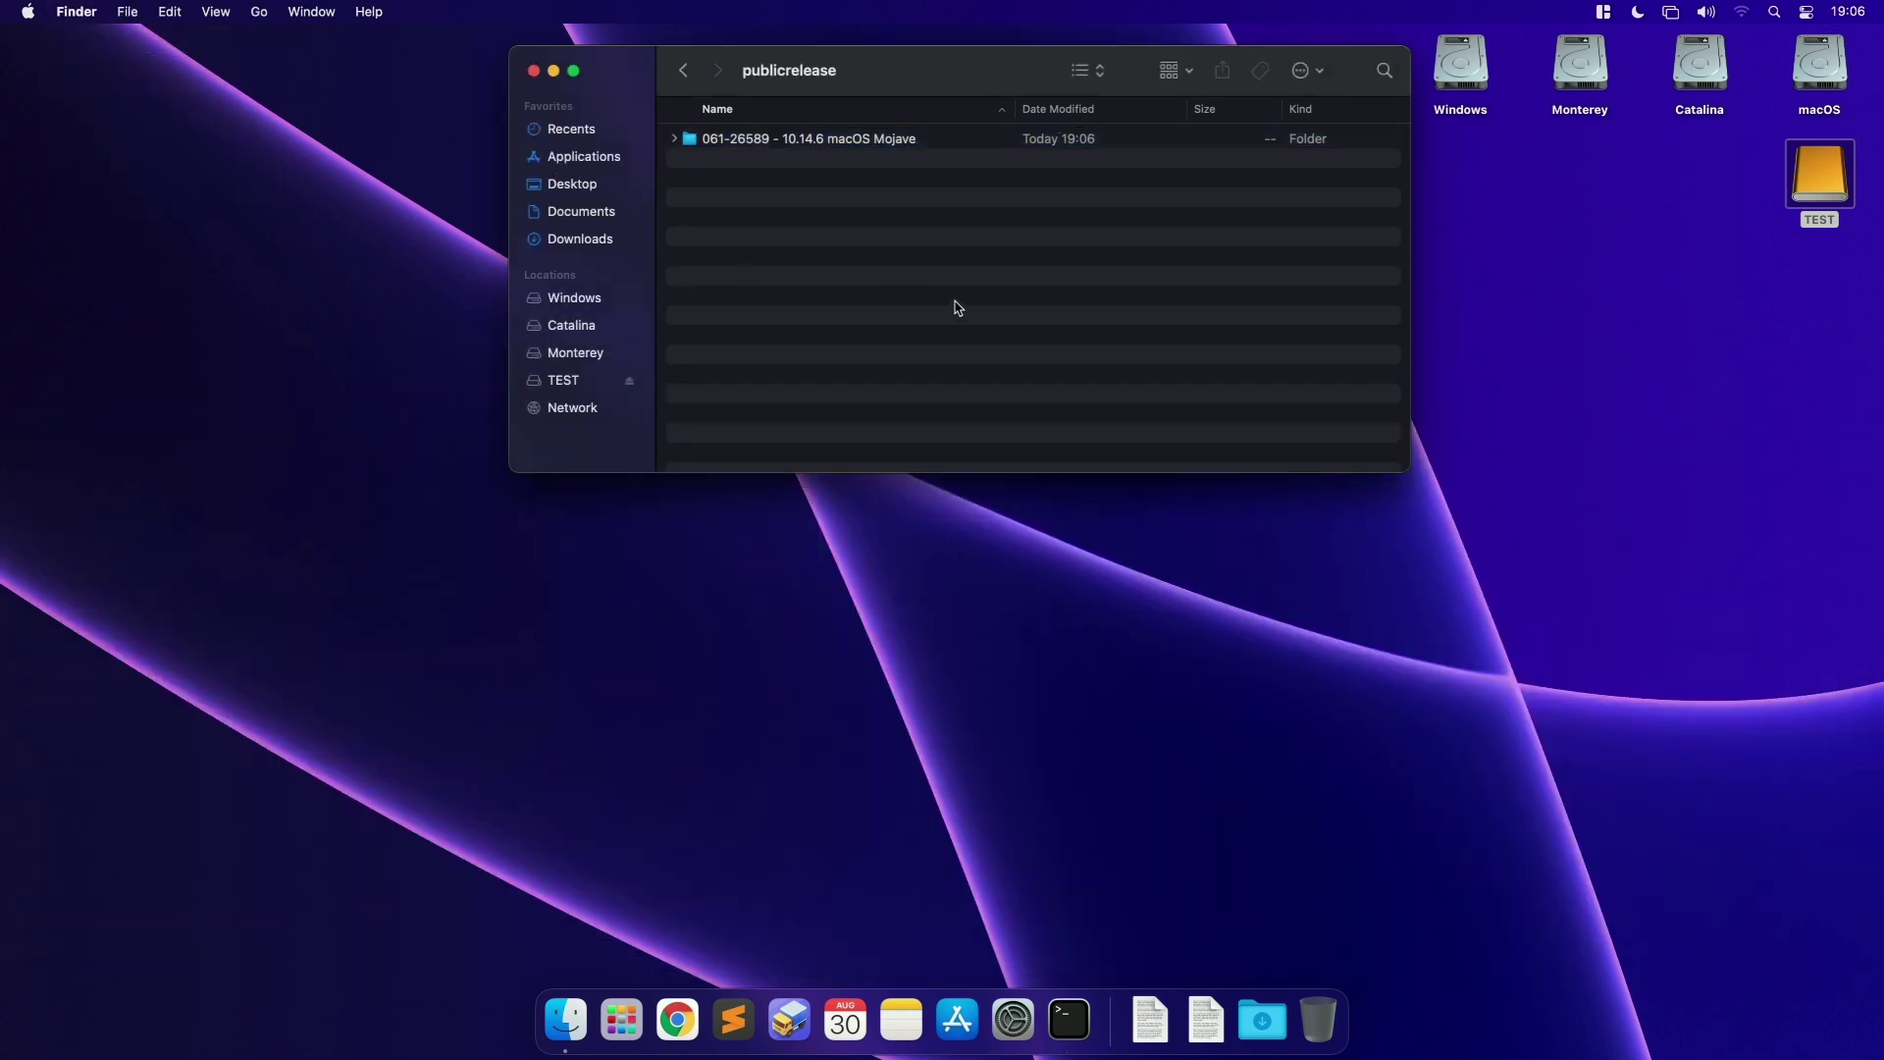
Step: Locate Install macOS Mojave.app in Finder, then open a root shell in Terminal with sudo su -
double_click(909, 145)
left_click(854, 224)
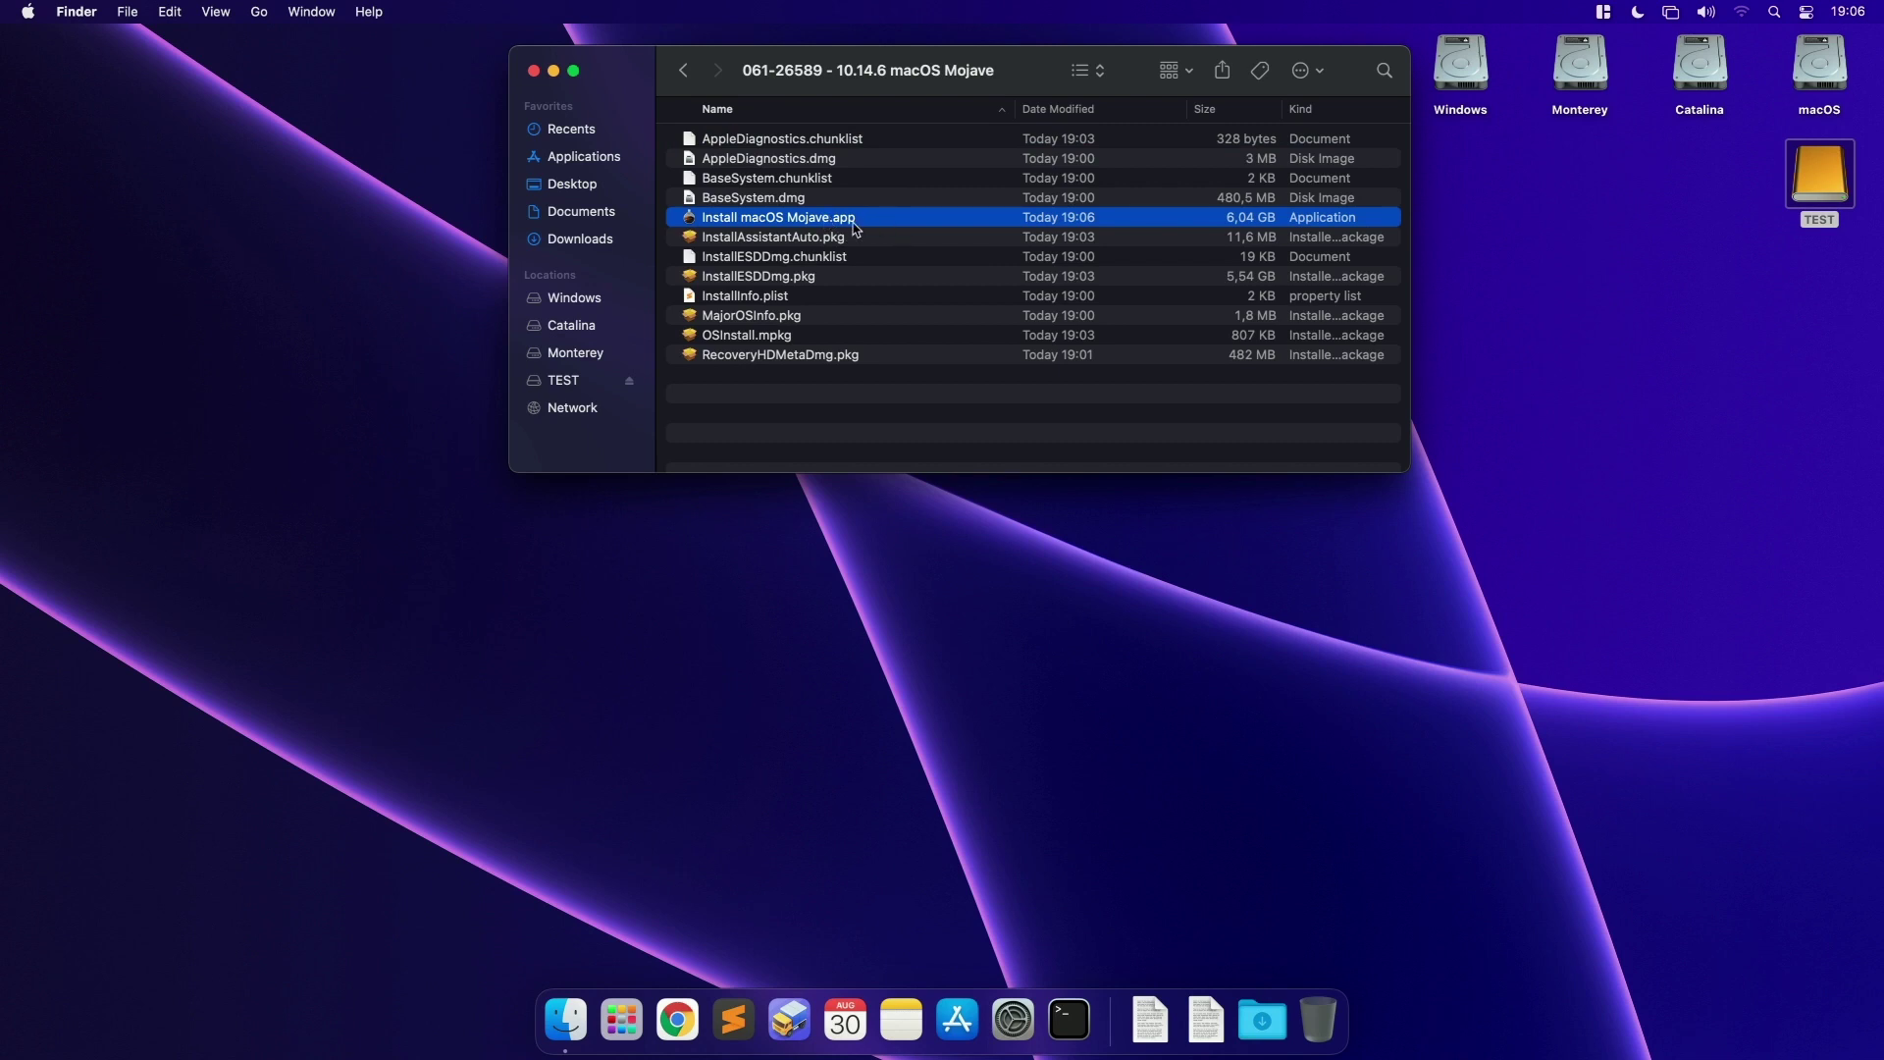
left_click_drag(1032, 61, 539, 40)
left_click(1081, 1013)
type("sudo ")
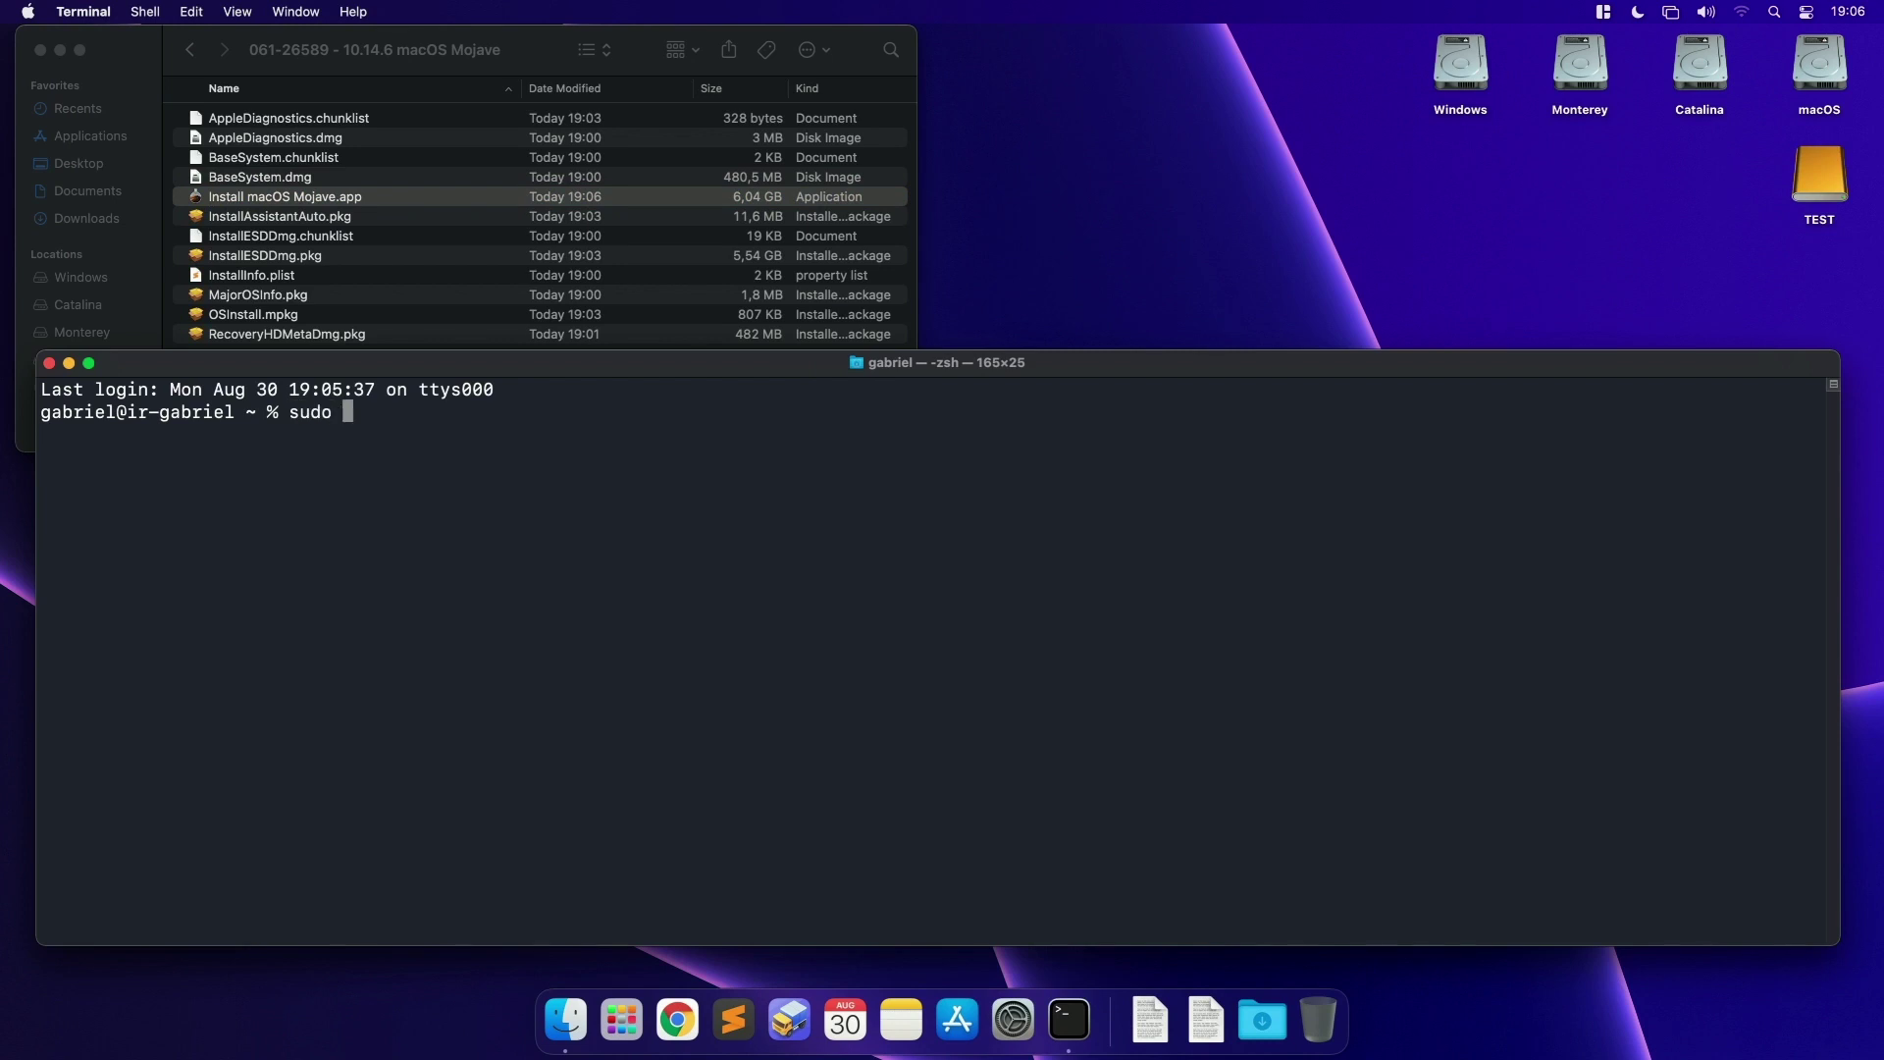
type("su -")
key("Return")
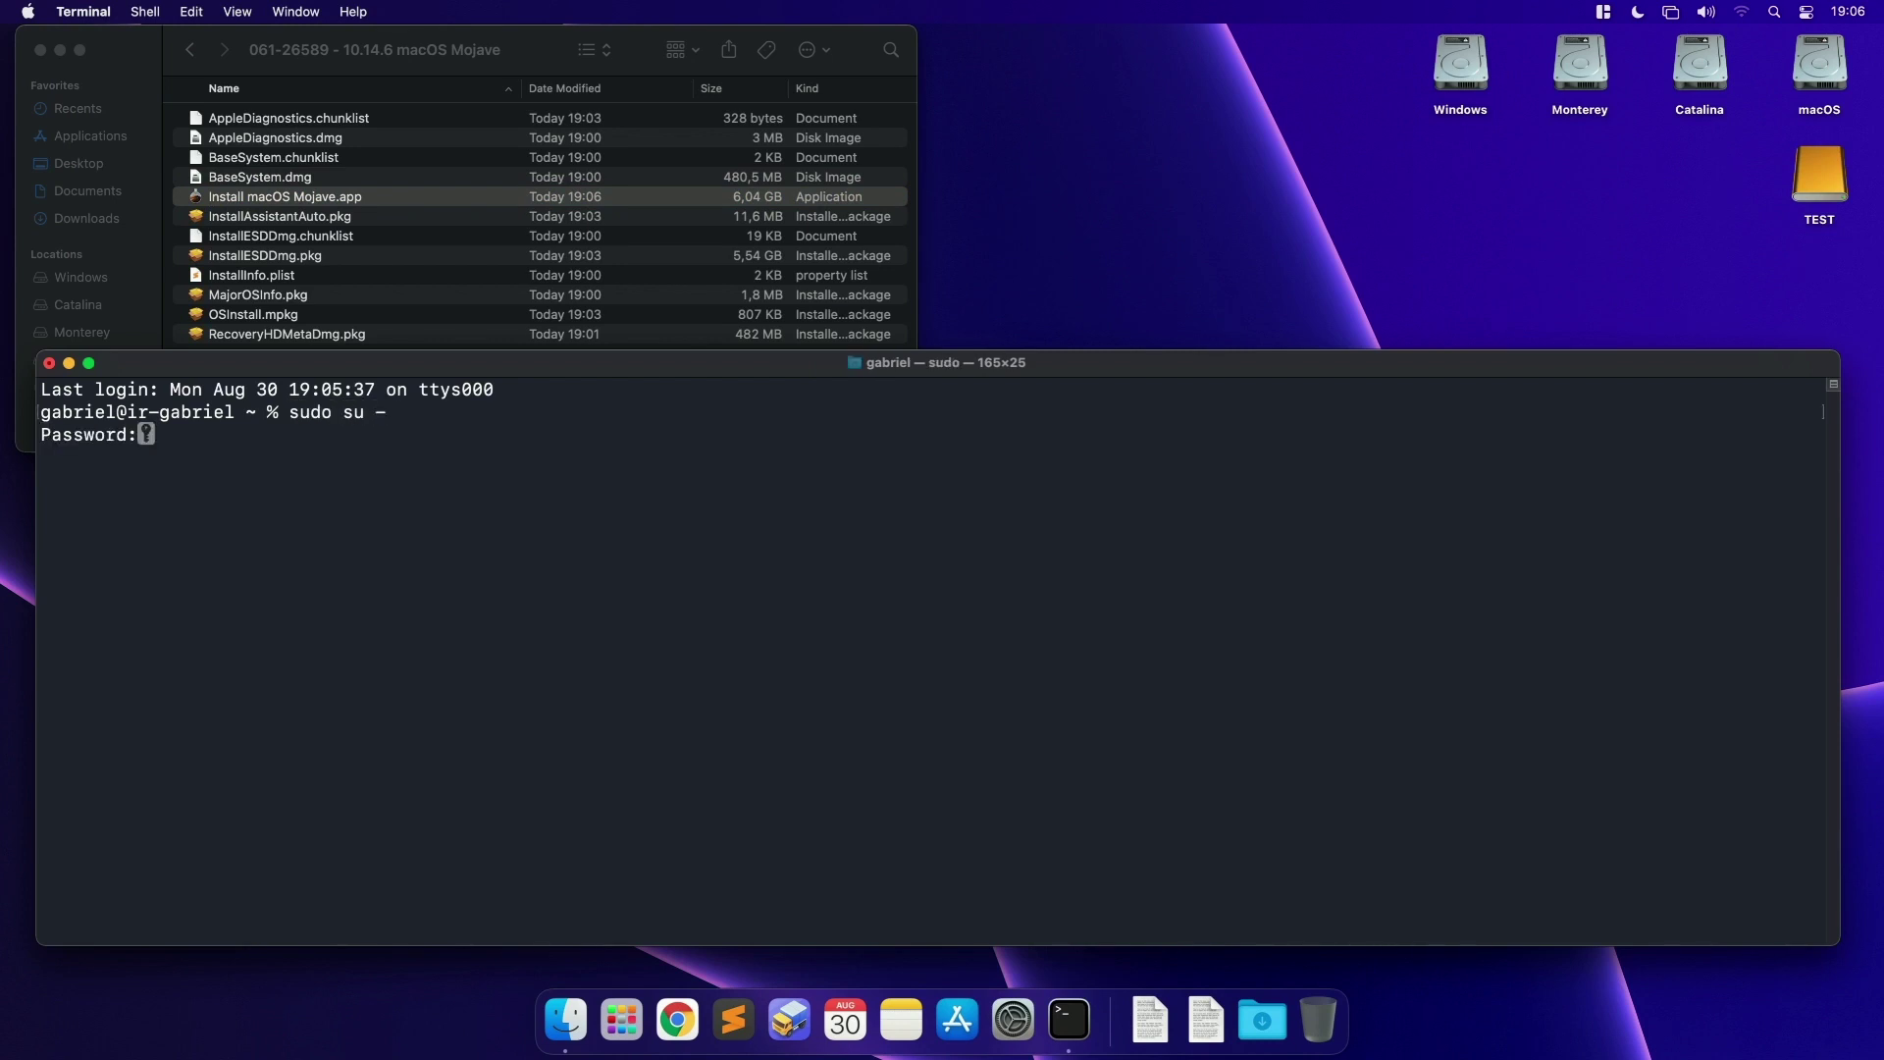
key("Return")
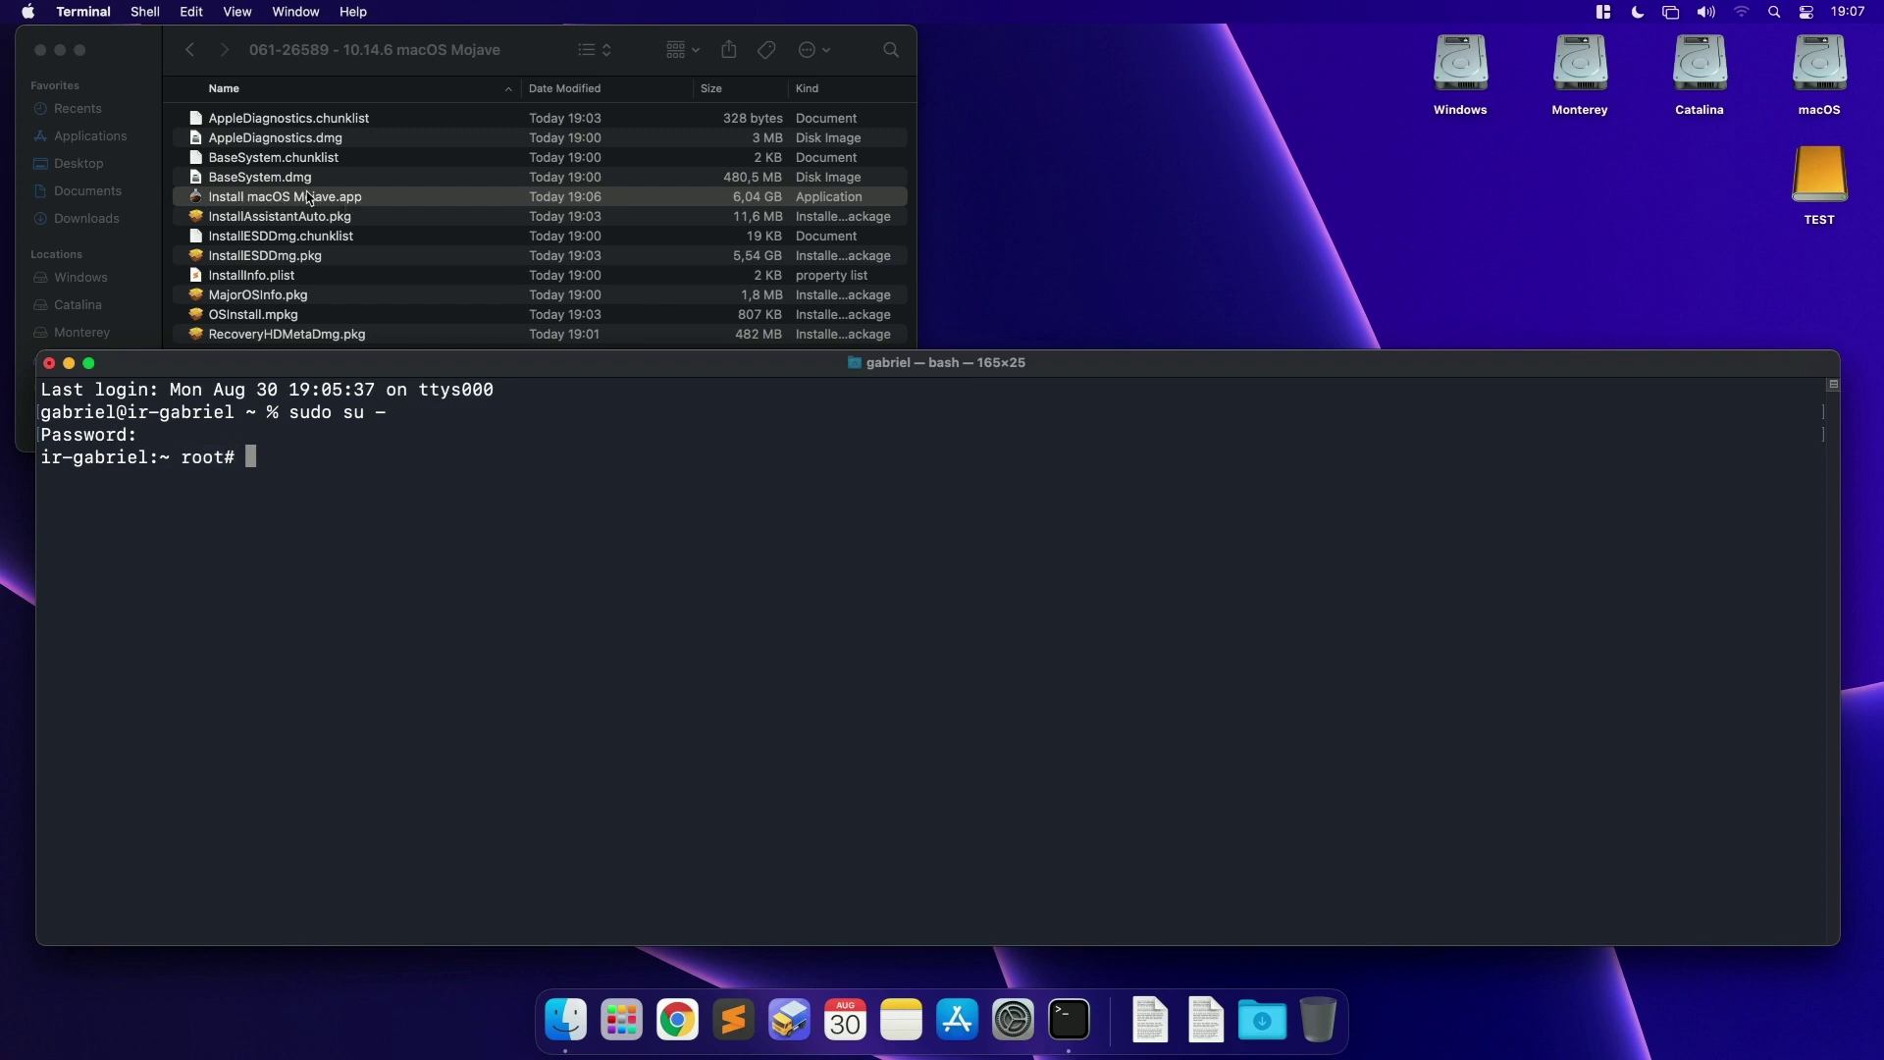
Step: Run the app's createinstallmedia with --volume /Volumes/TEST --nointeraction
left_click_drag(307, 197, 500, 551)
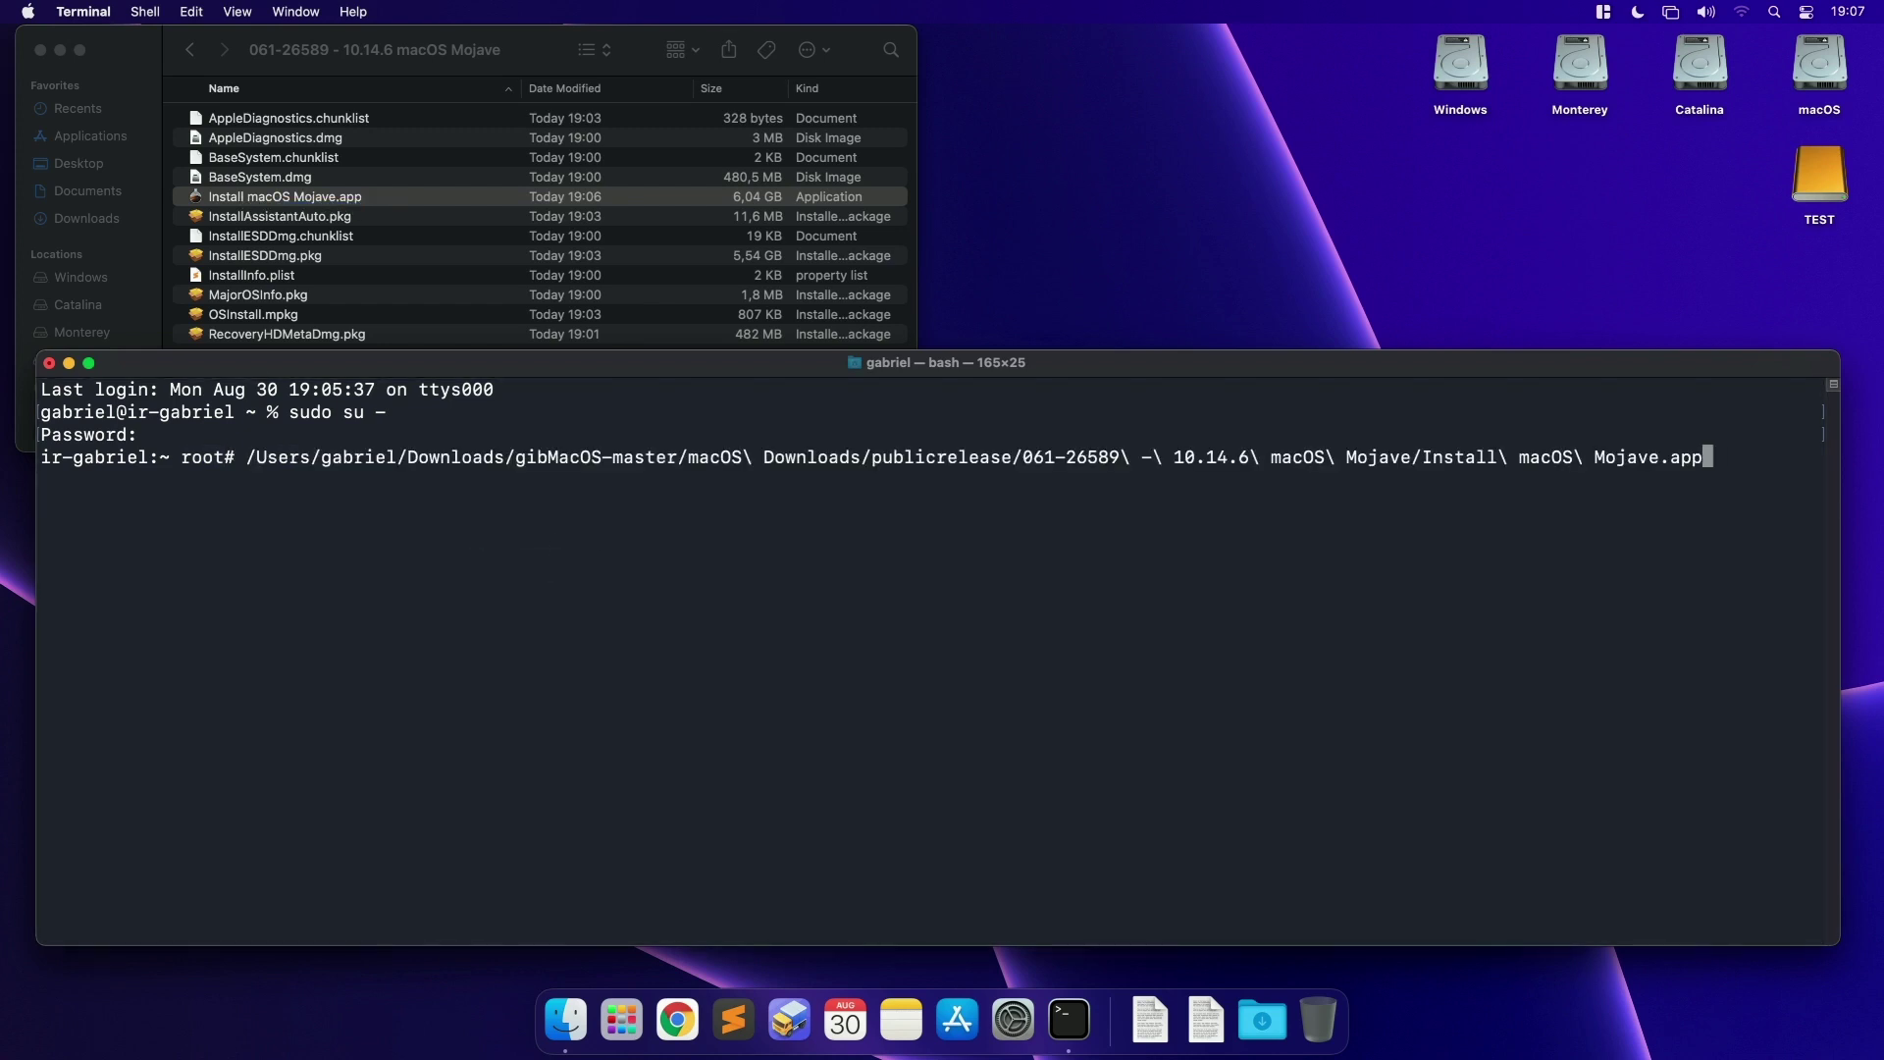
type("/")
type("Contents/Resources/crea")
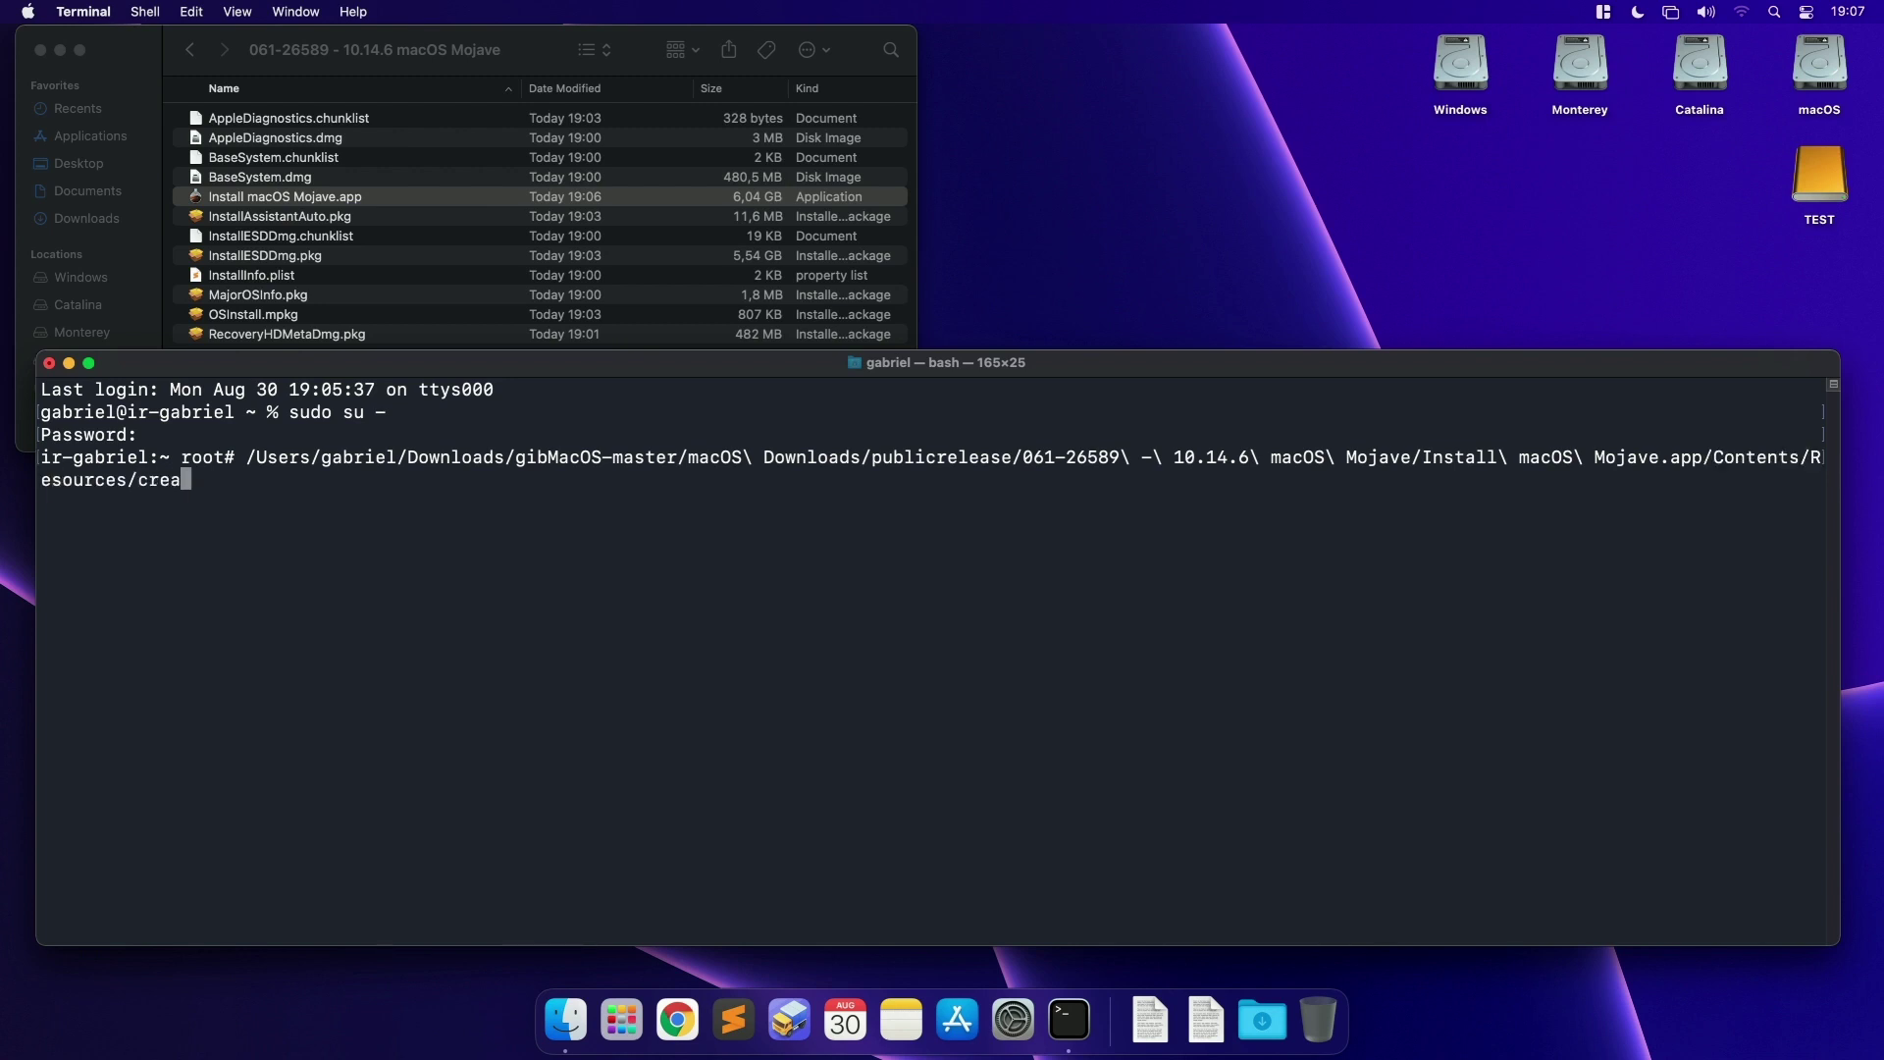
key("Tab")
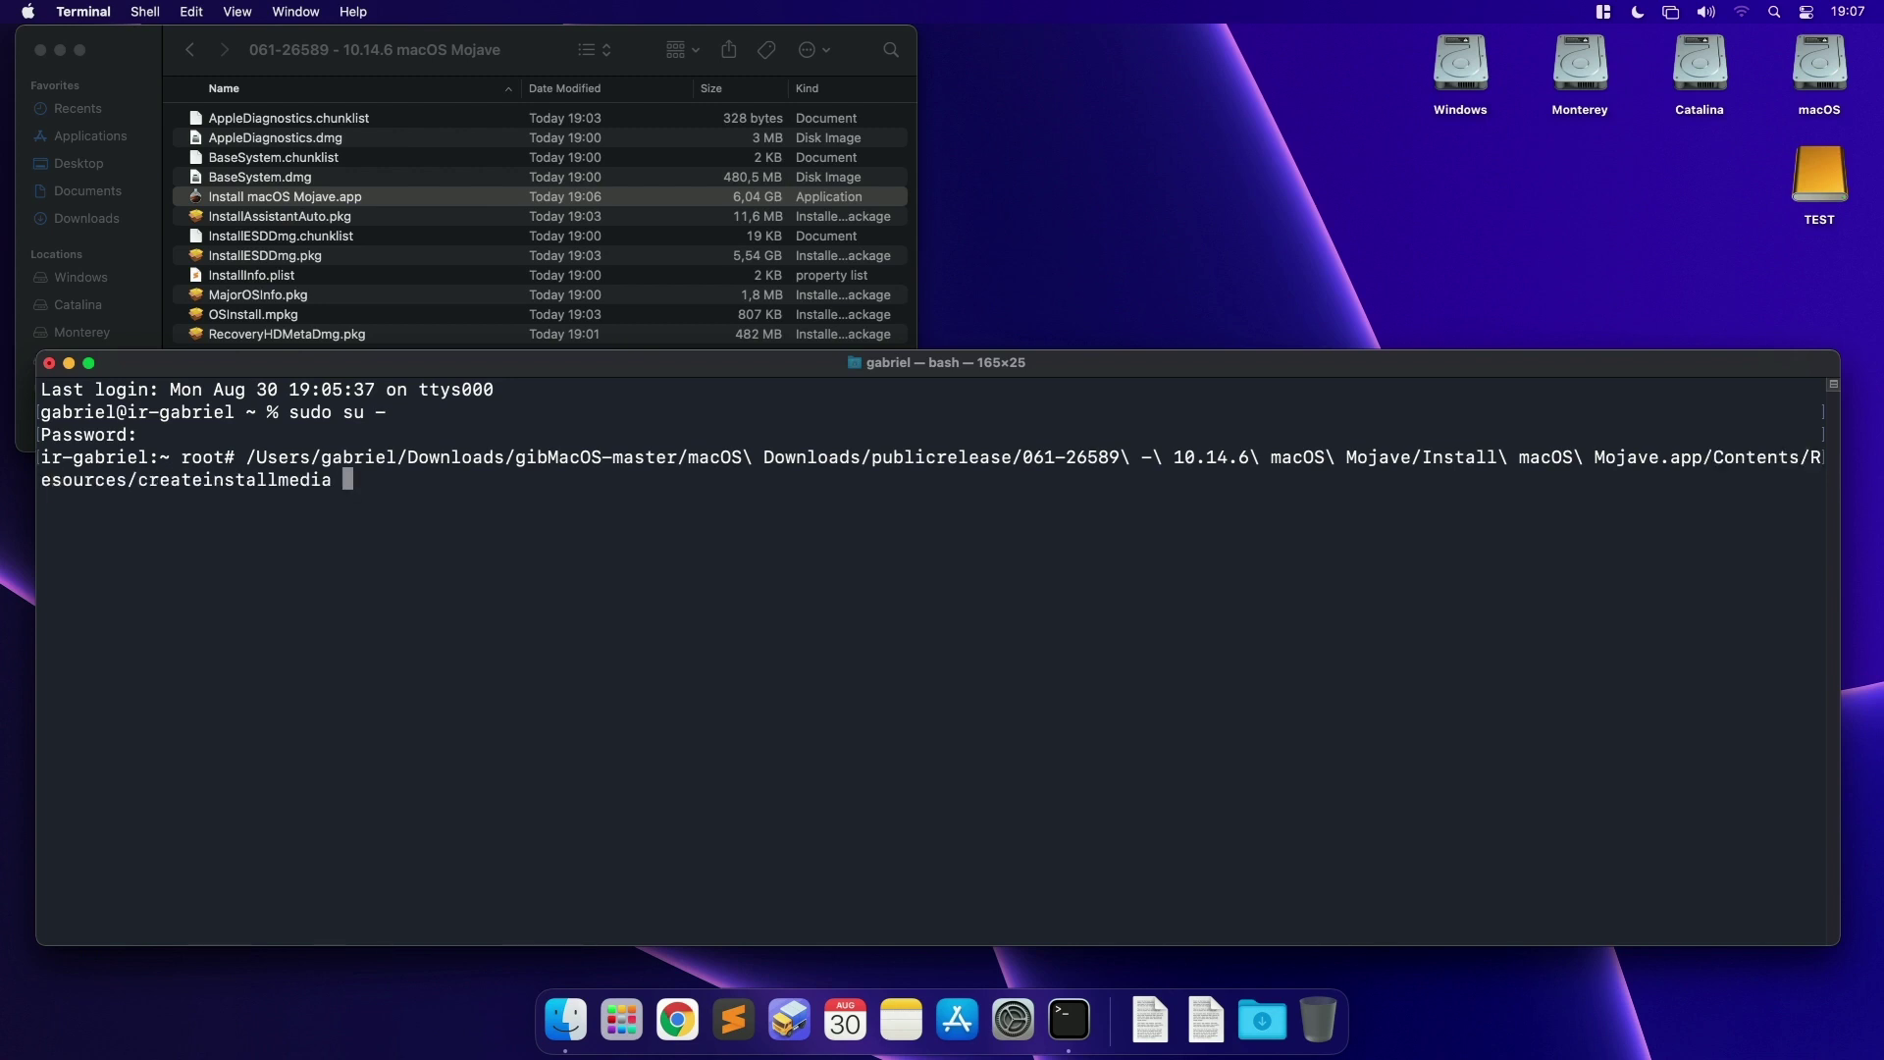
type("--volume /V")
key("Tab")
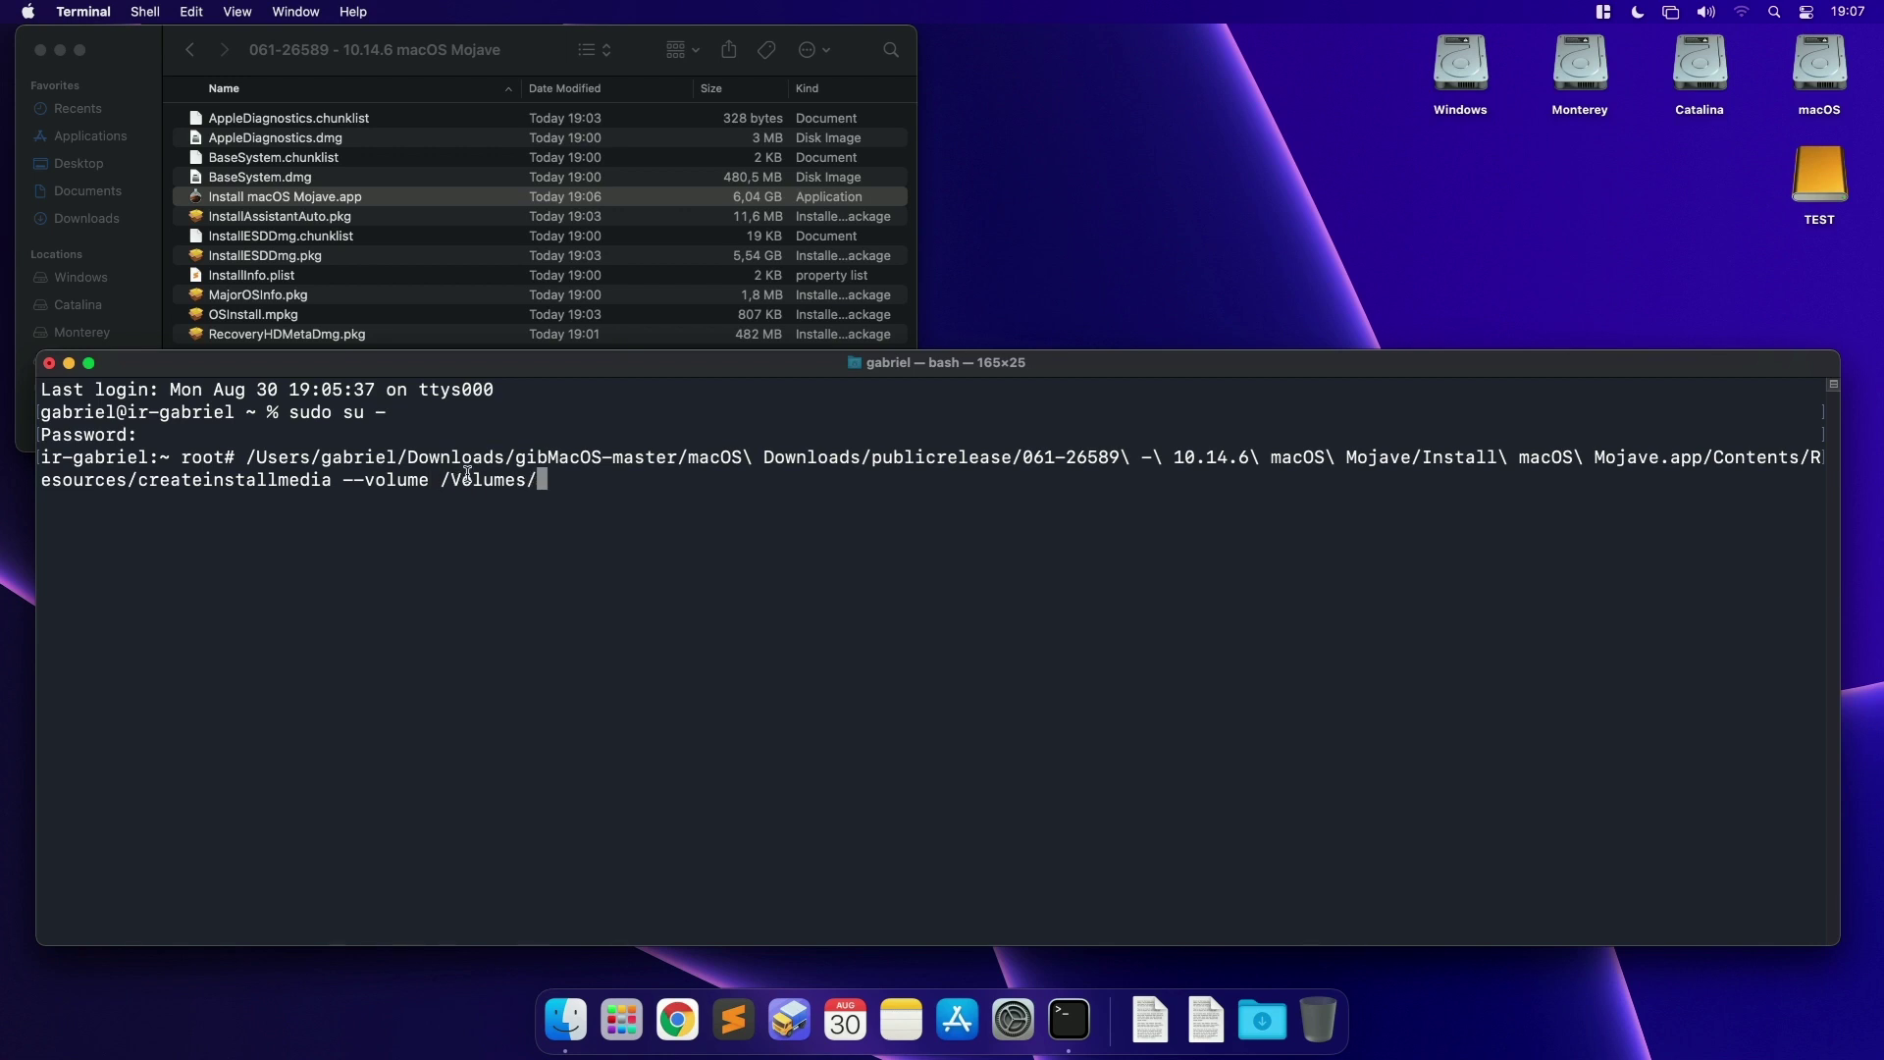
left_click(1831, 208)
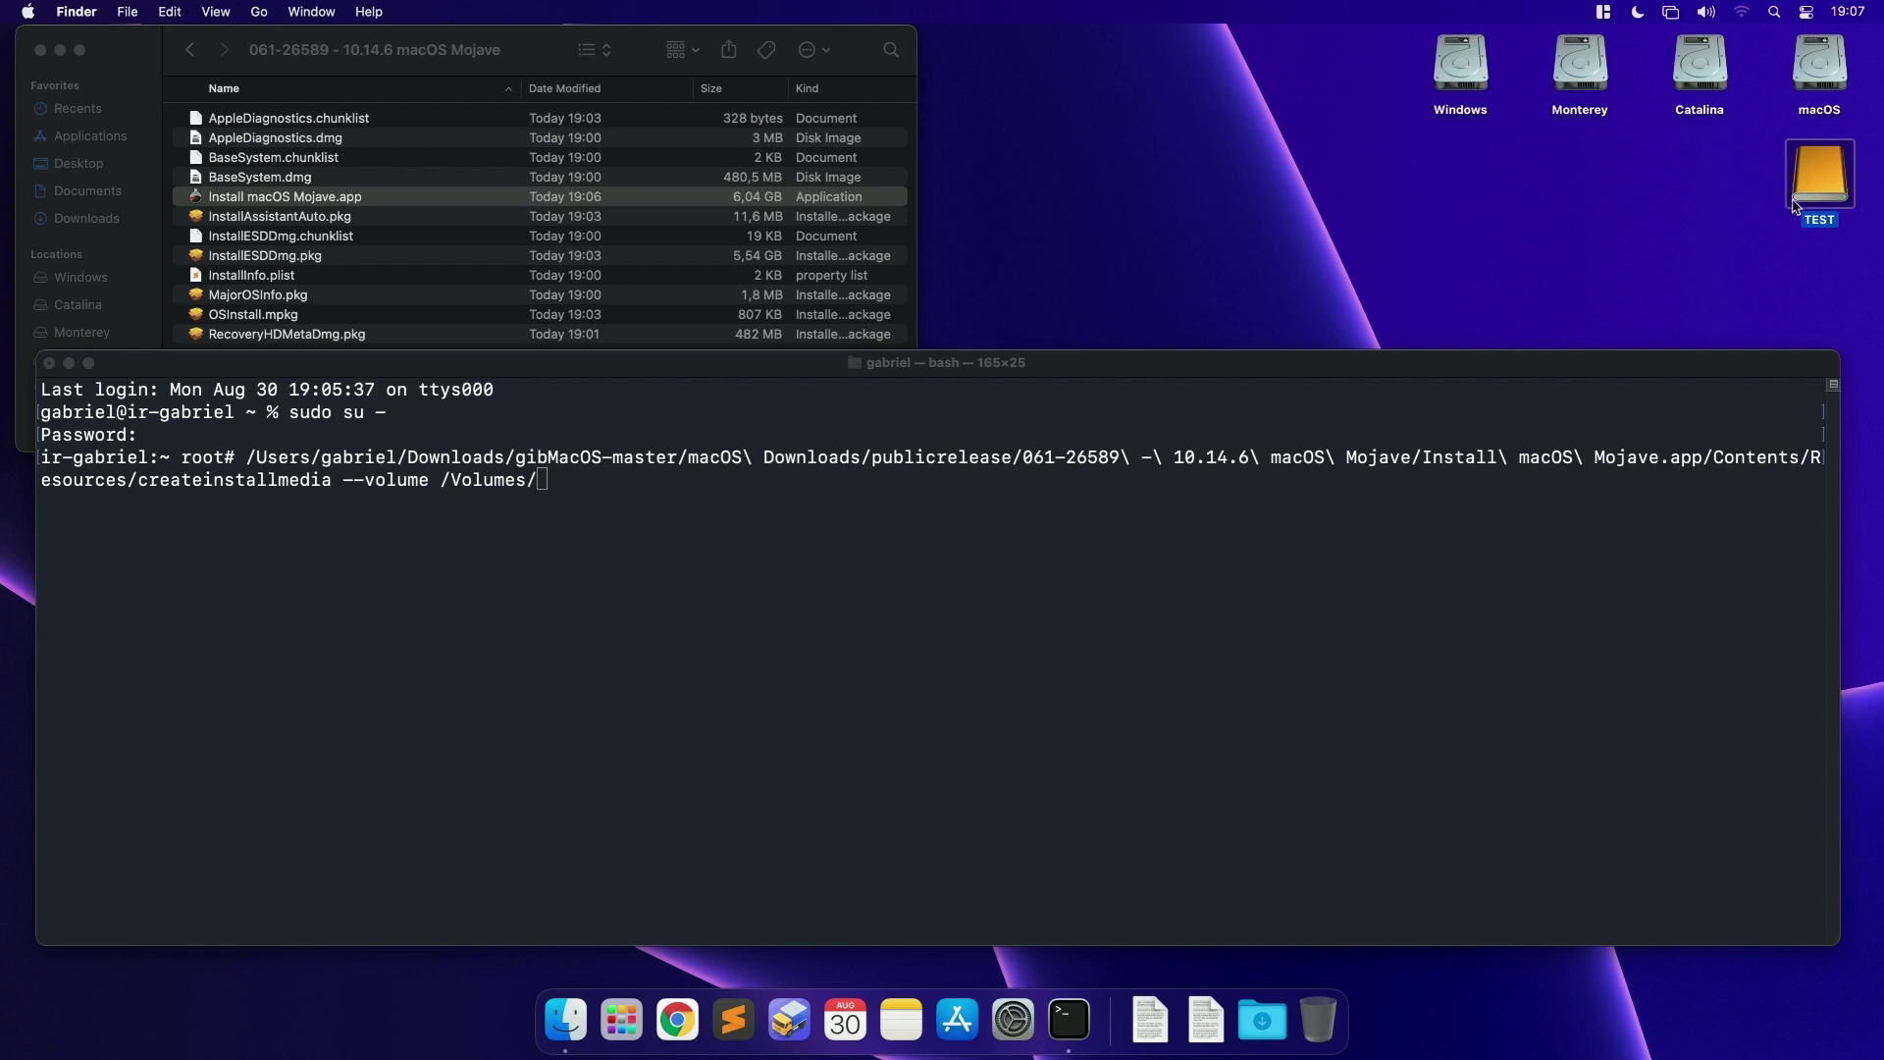
left_click(1245, 651)
type("TEST ")
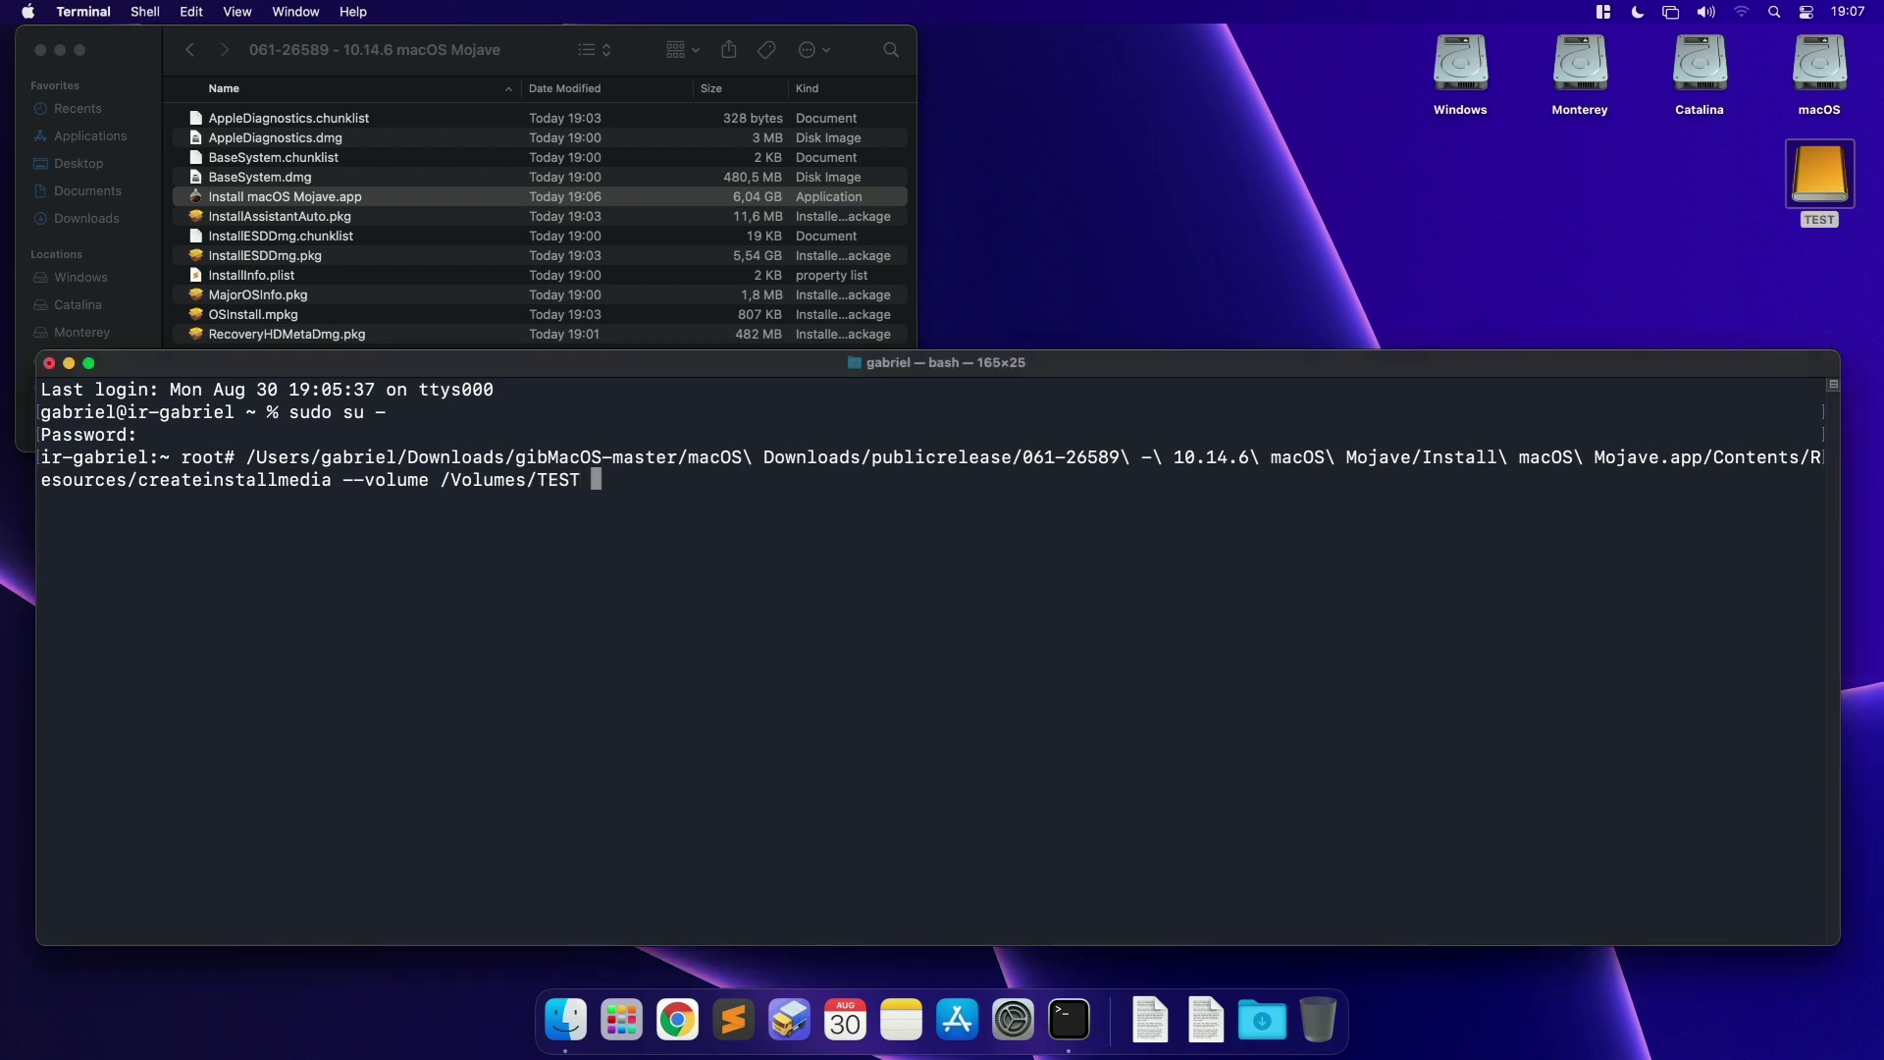
type("--nointeraction")
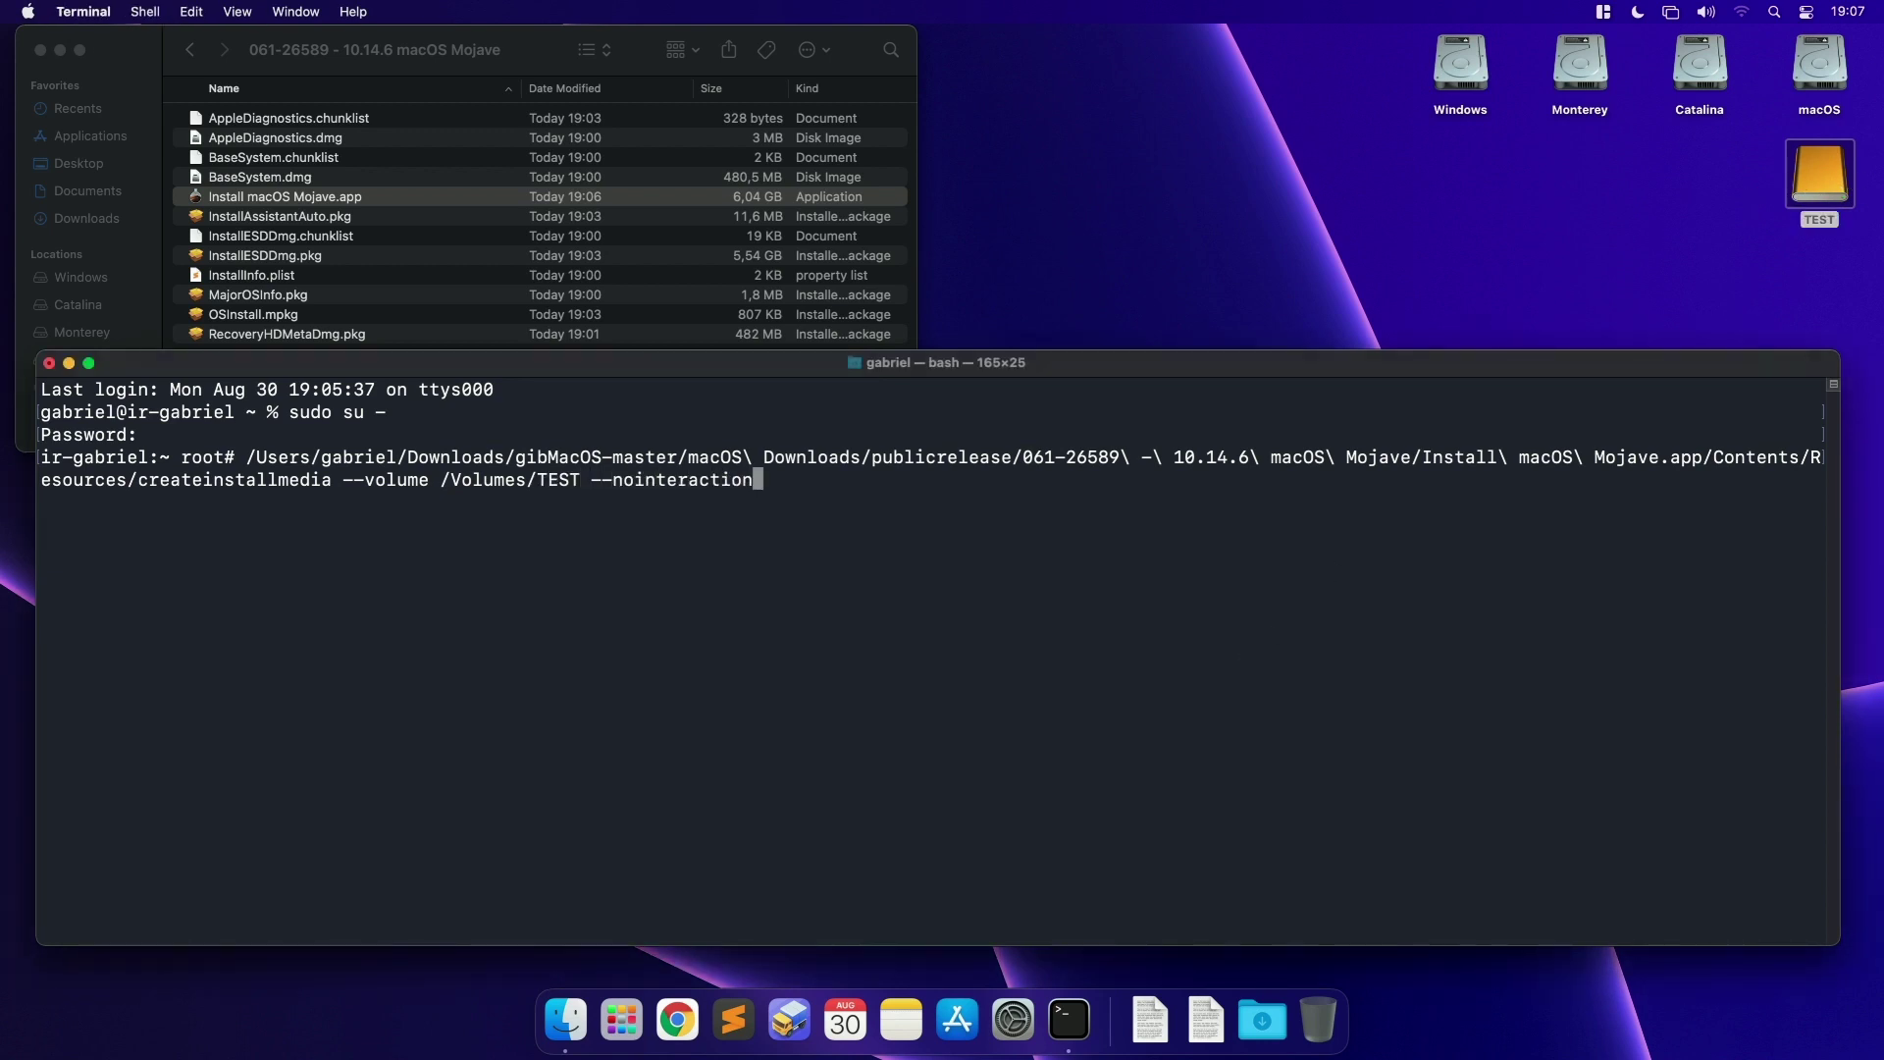
key("Return")
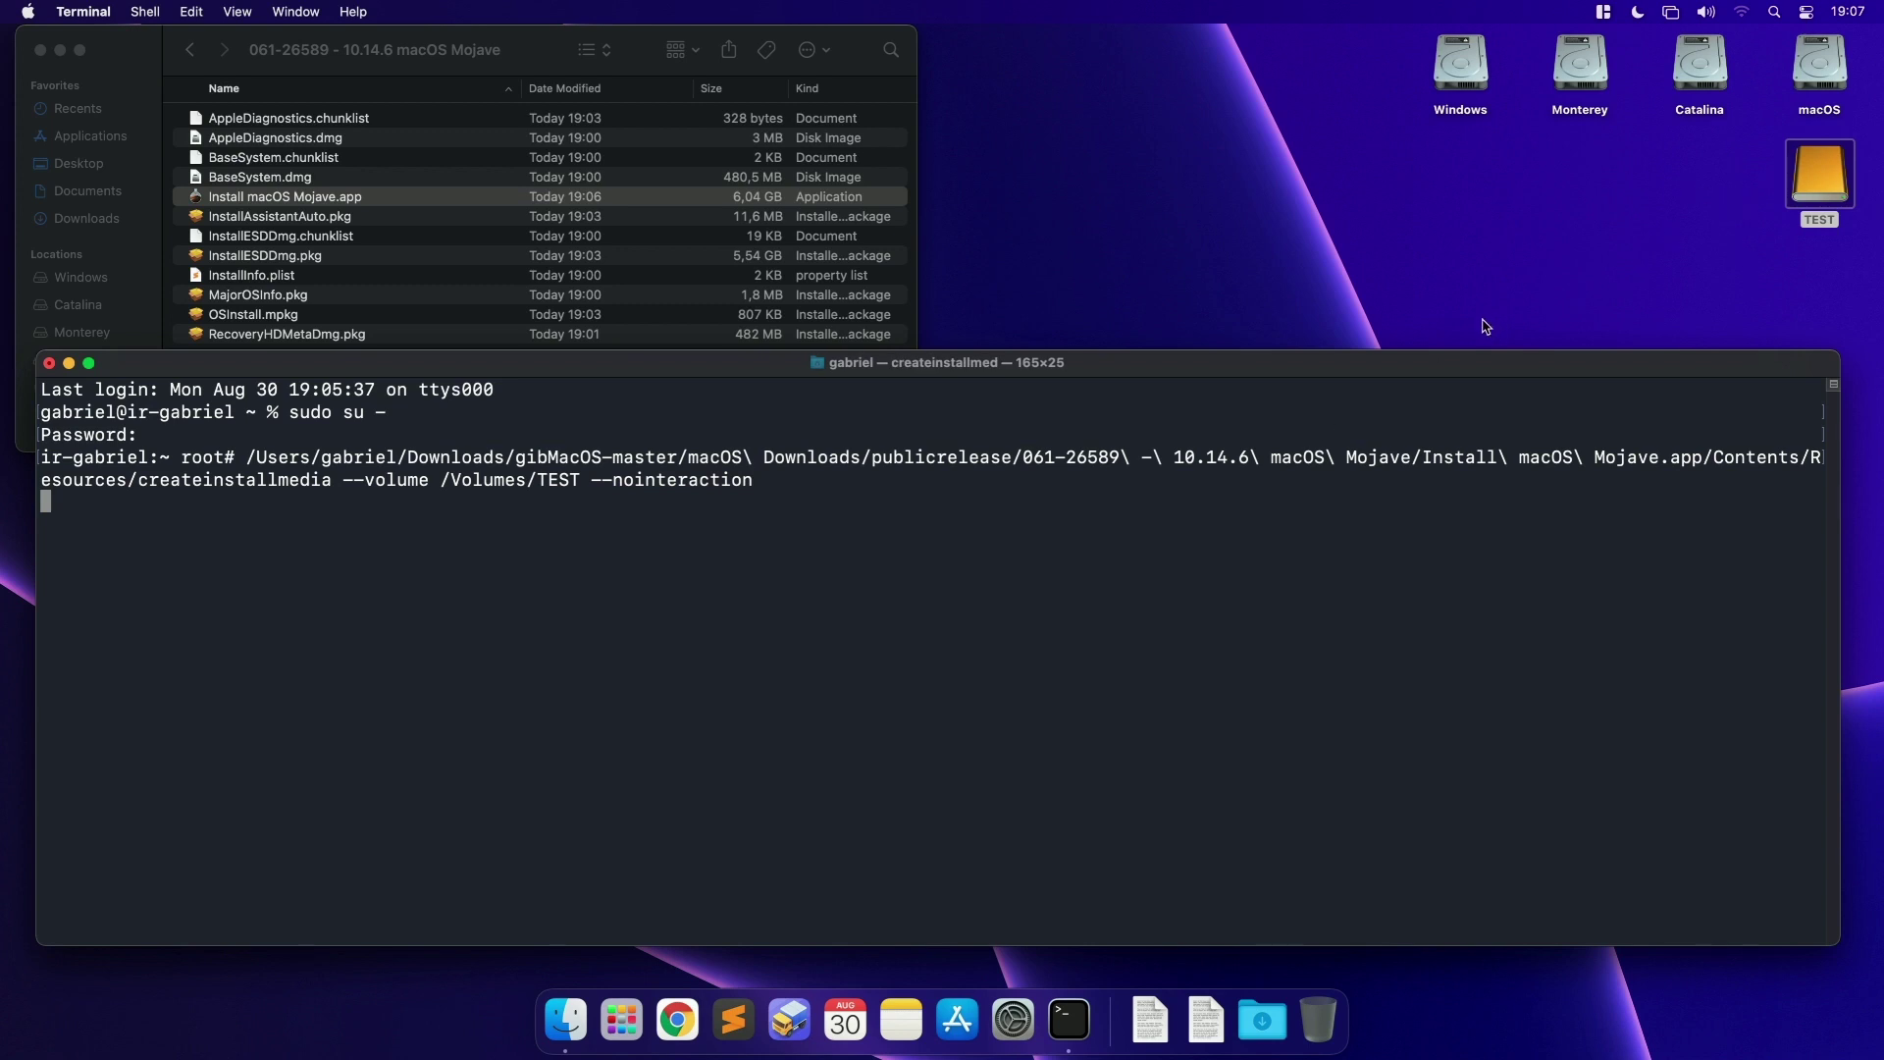
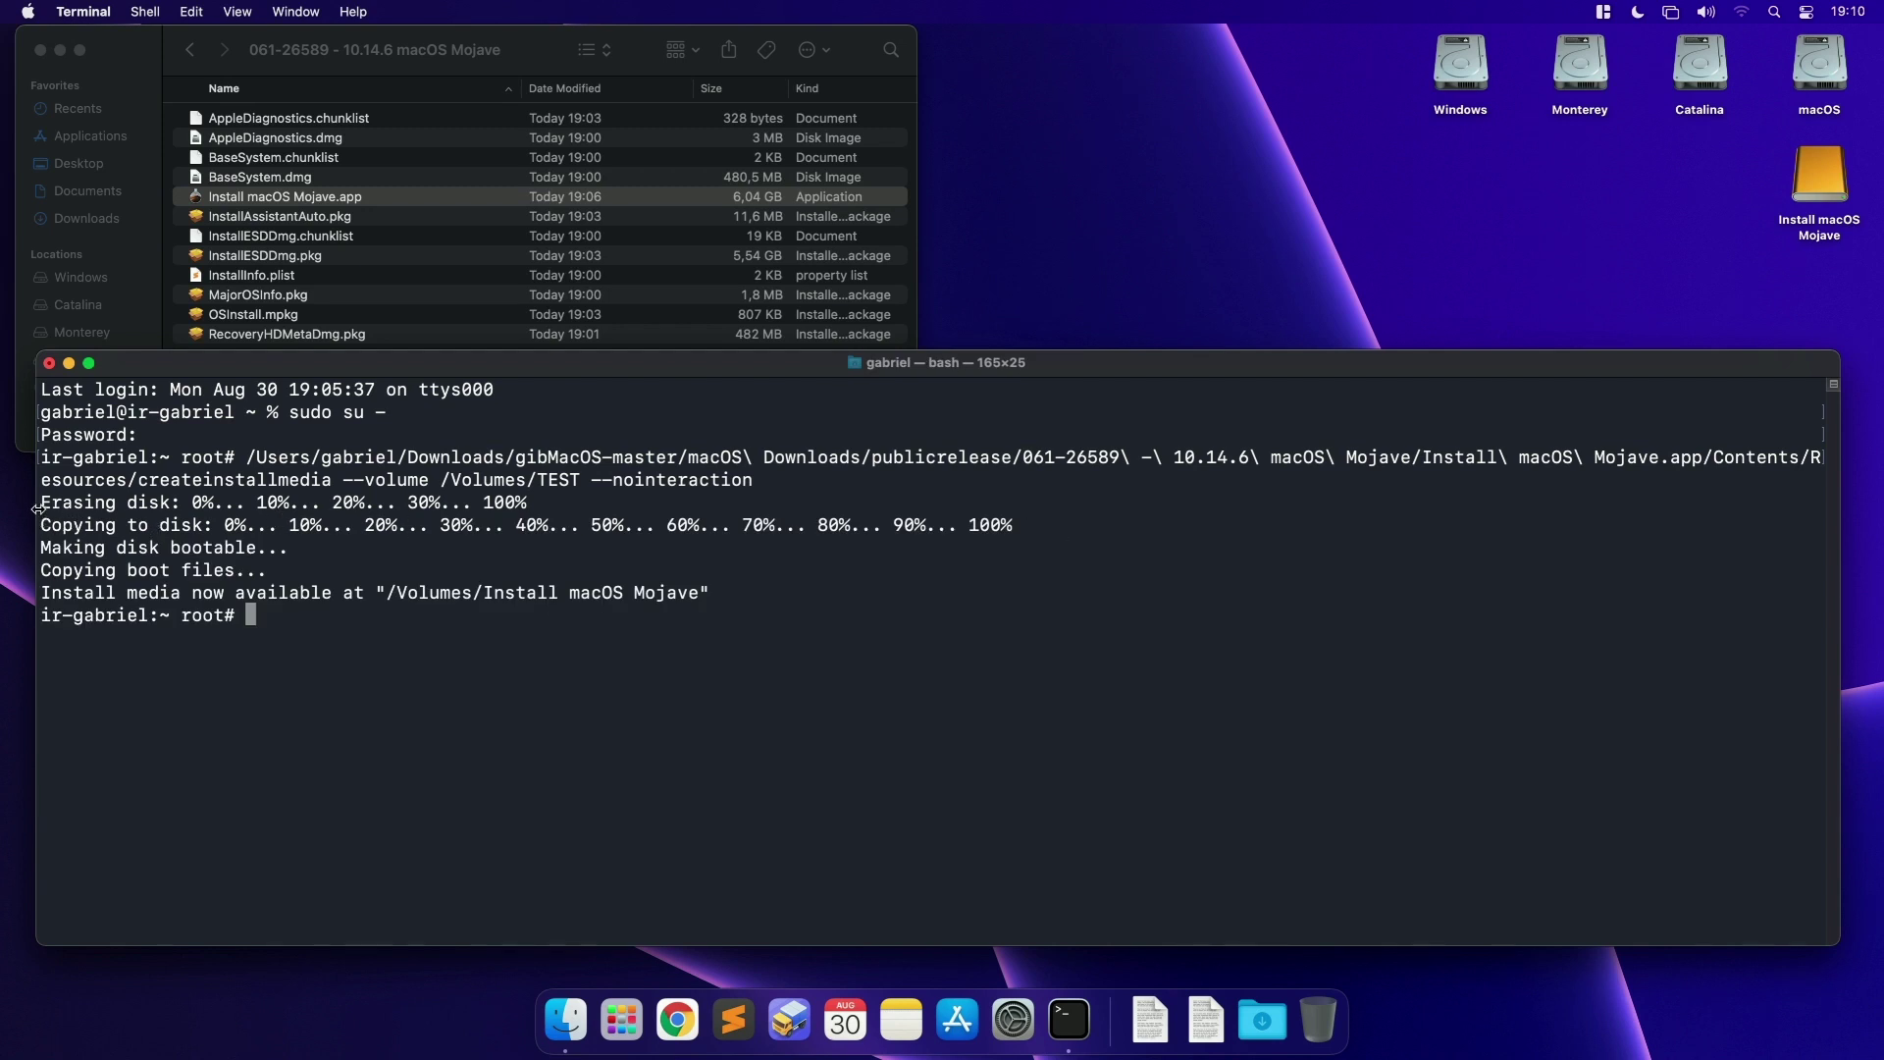
Step: Review the createinstallmedia output lines, from erasing disk through the install media available message
left_click_drag(40, 502, 160, 503)
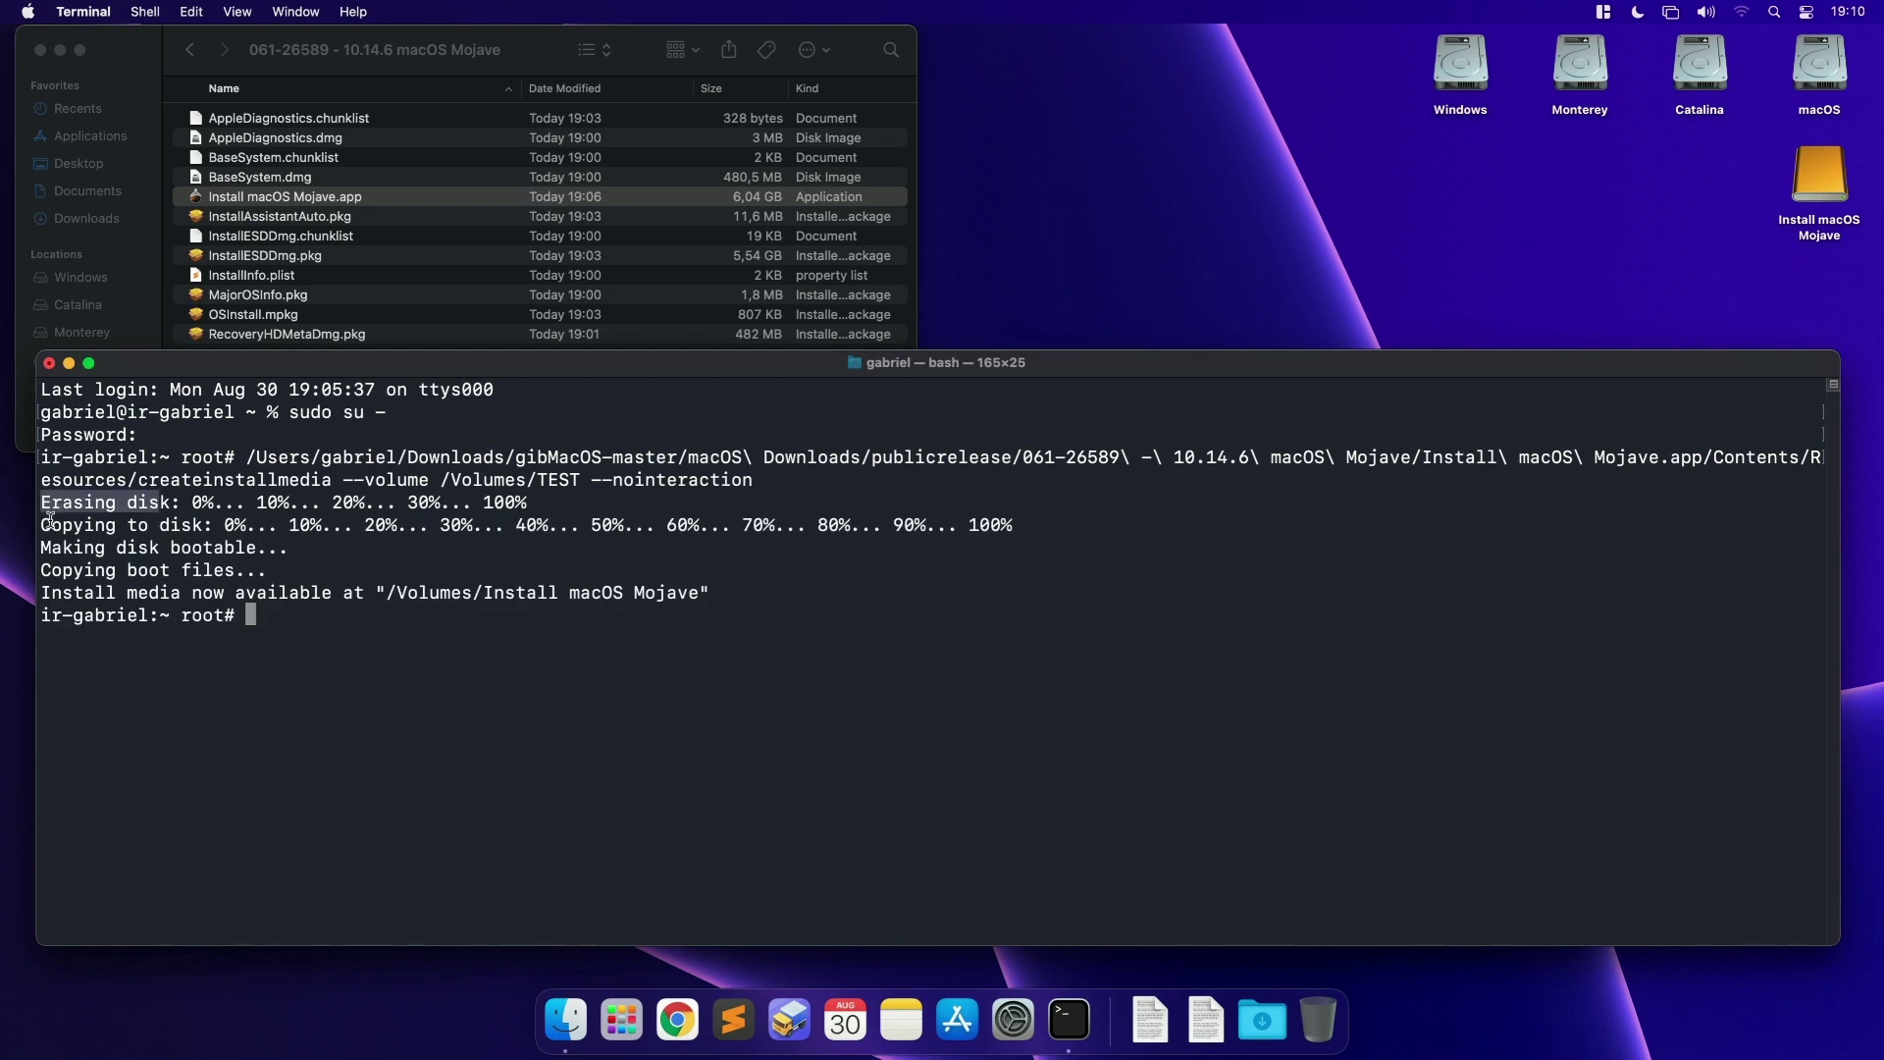
left_click_drag(50, 522, 178, 522)
left_click_drag(40, 548, 280, 547)
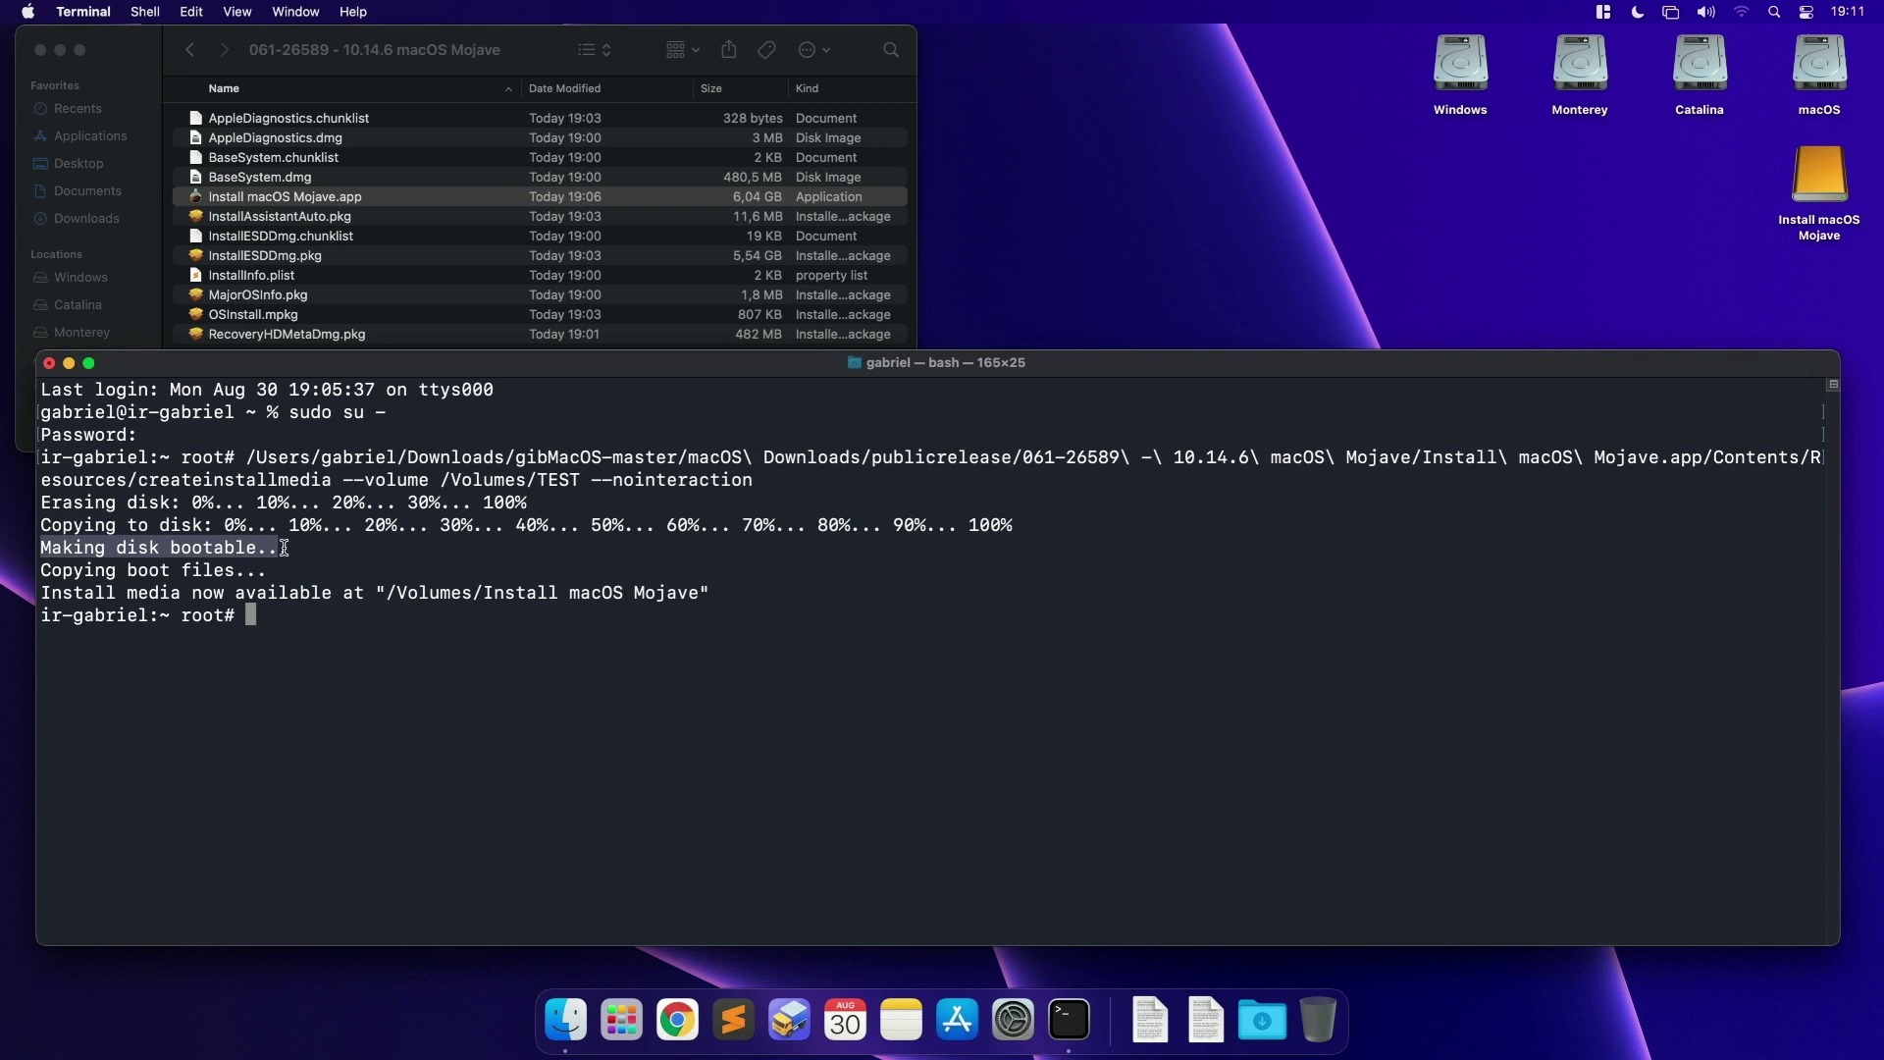
left_click_drag(47, 570, 225, 569)
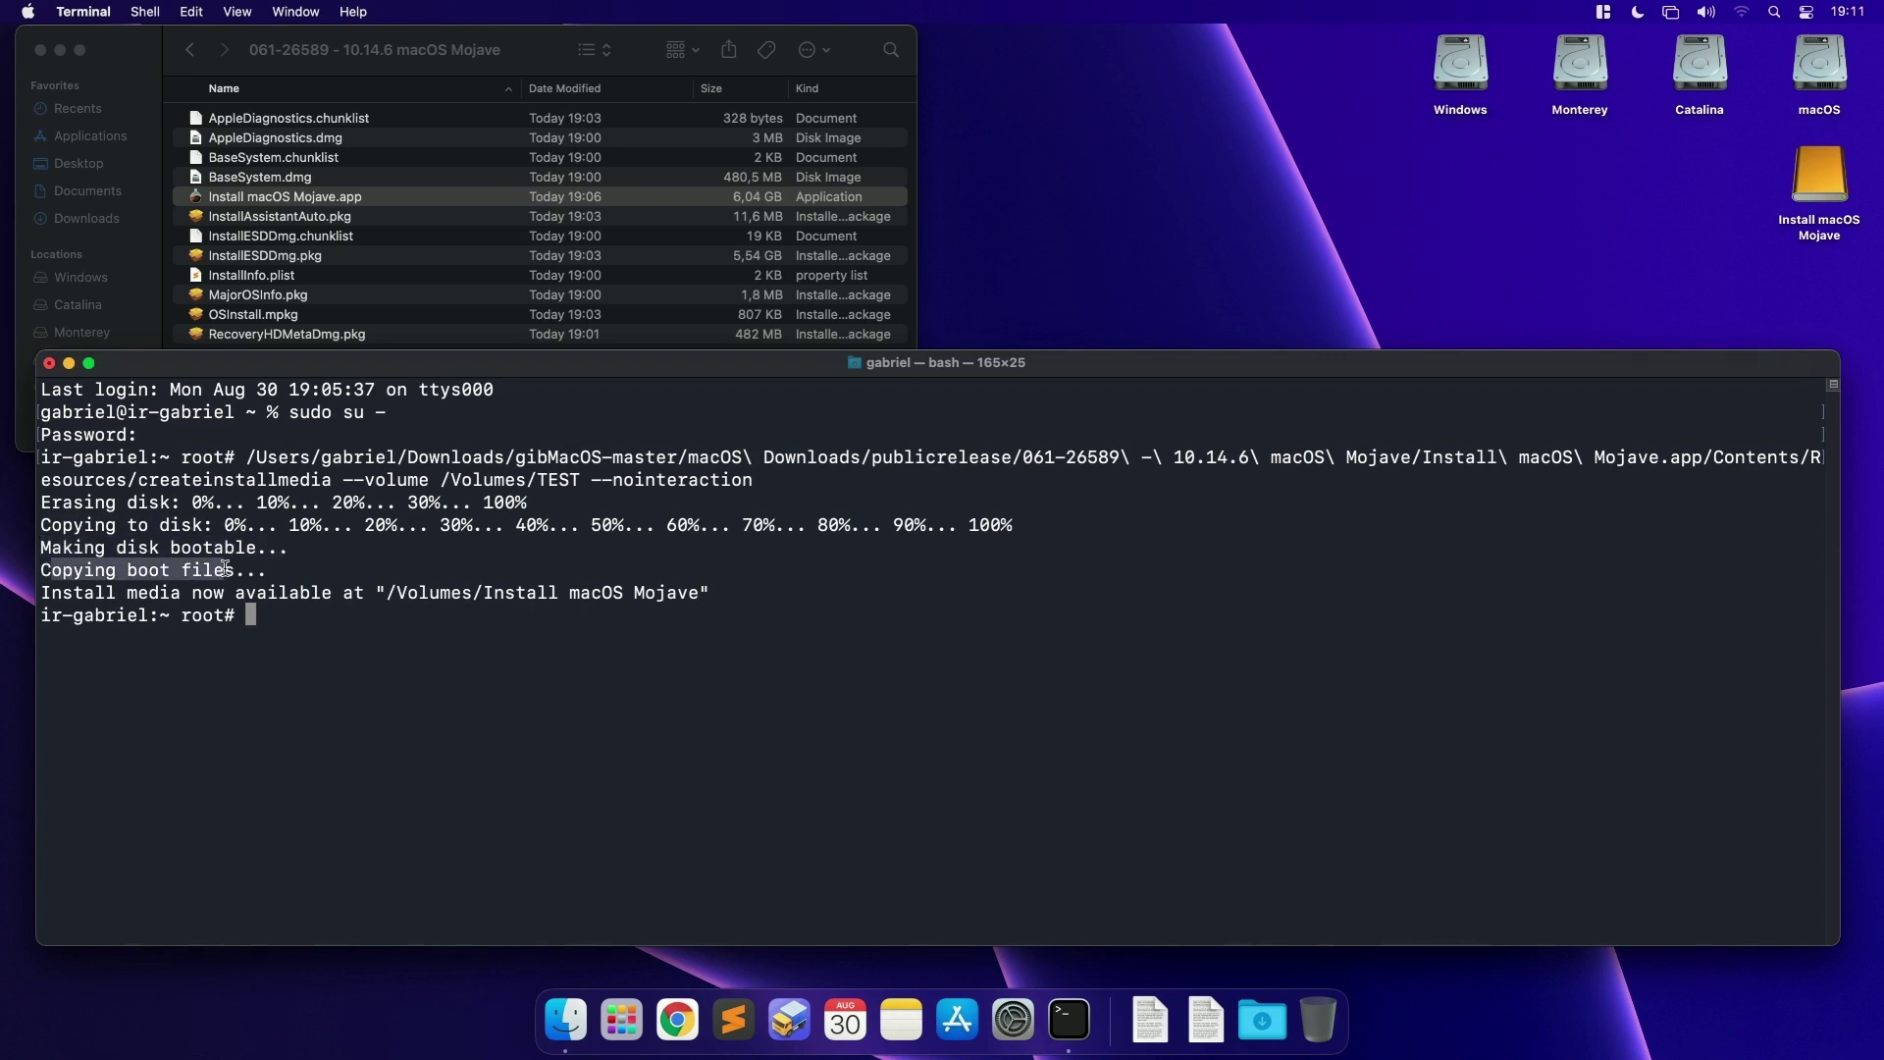
left_click_drag(41, 592, 684, 602)
Step: Select the Install macOS Mojave drive on the desktop for renaming
left_click(1821, 177)
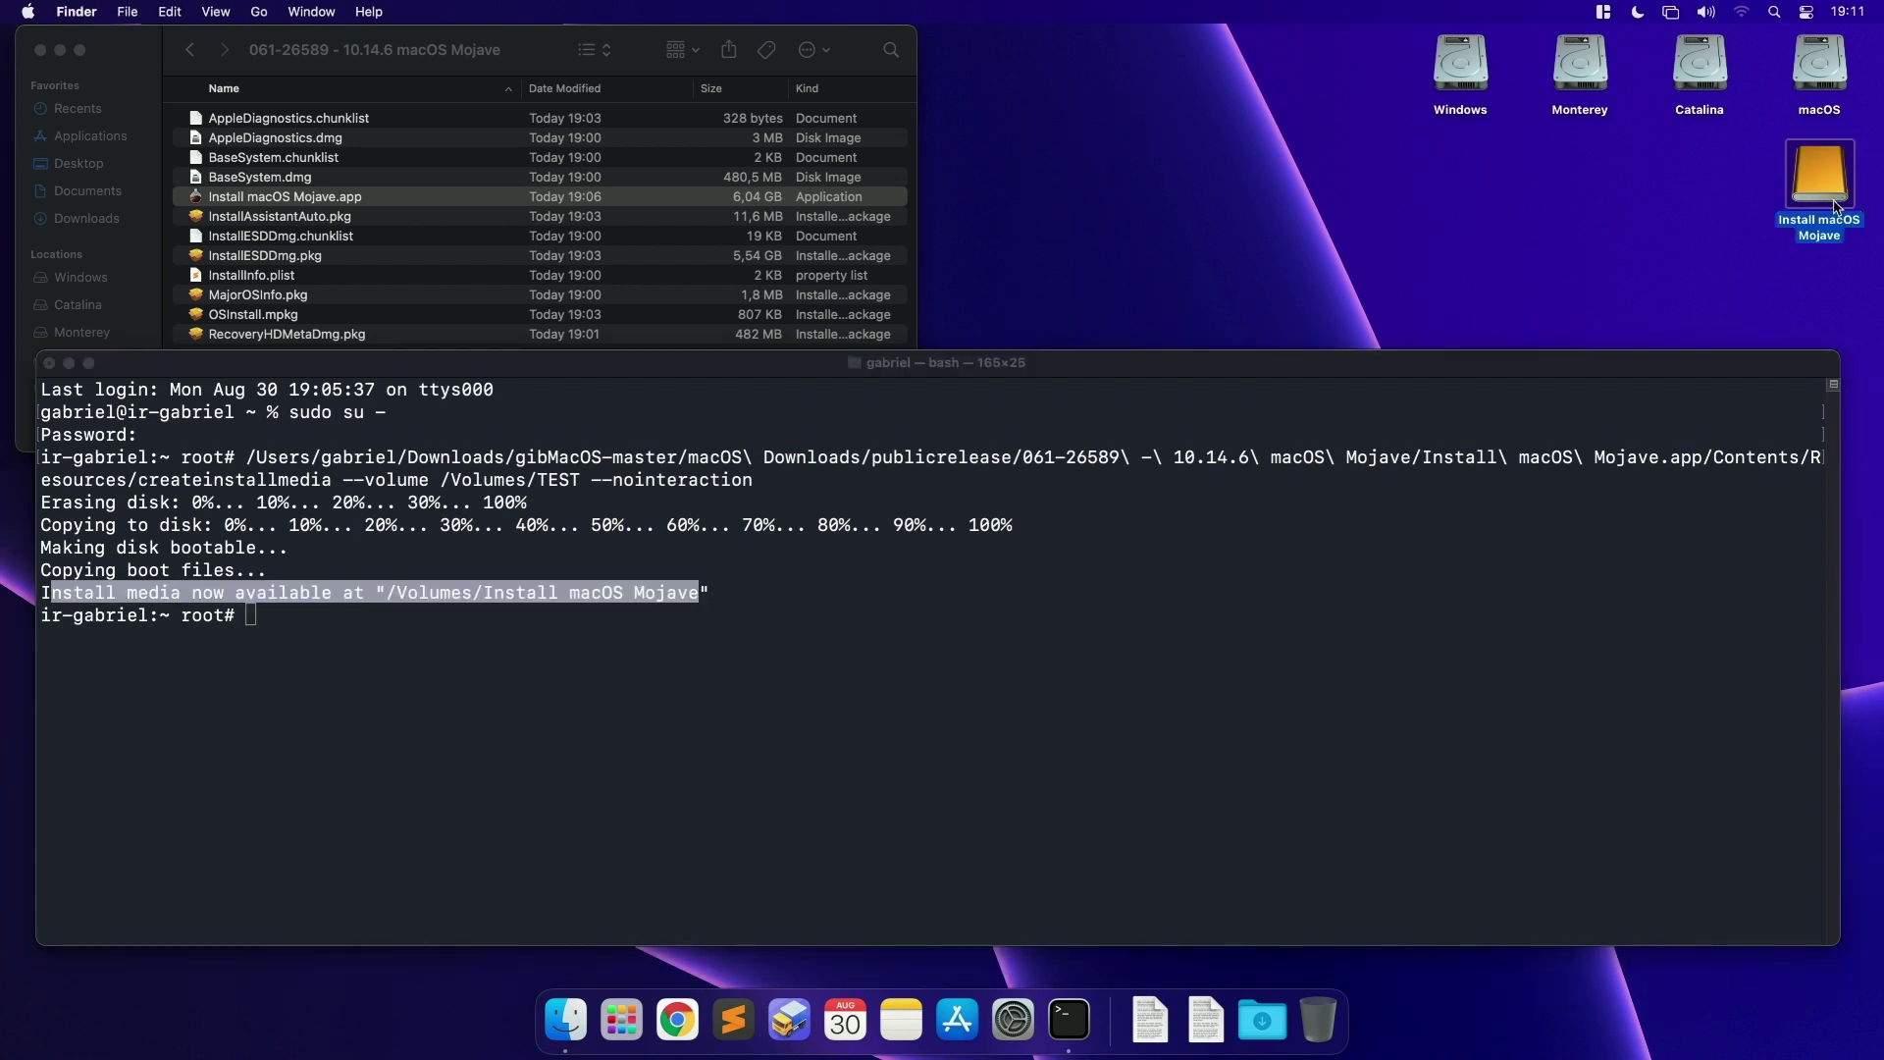
left_click(1698, 175)
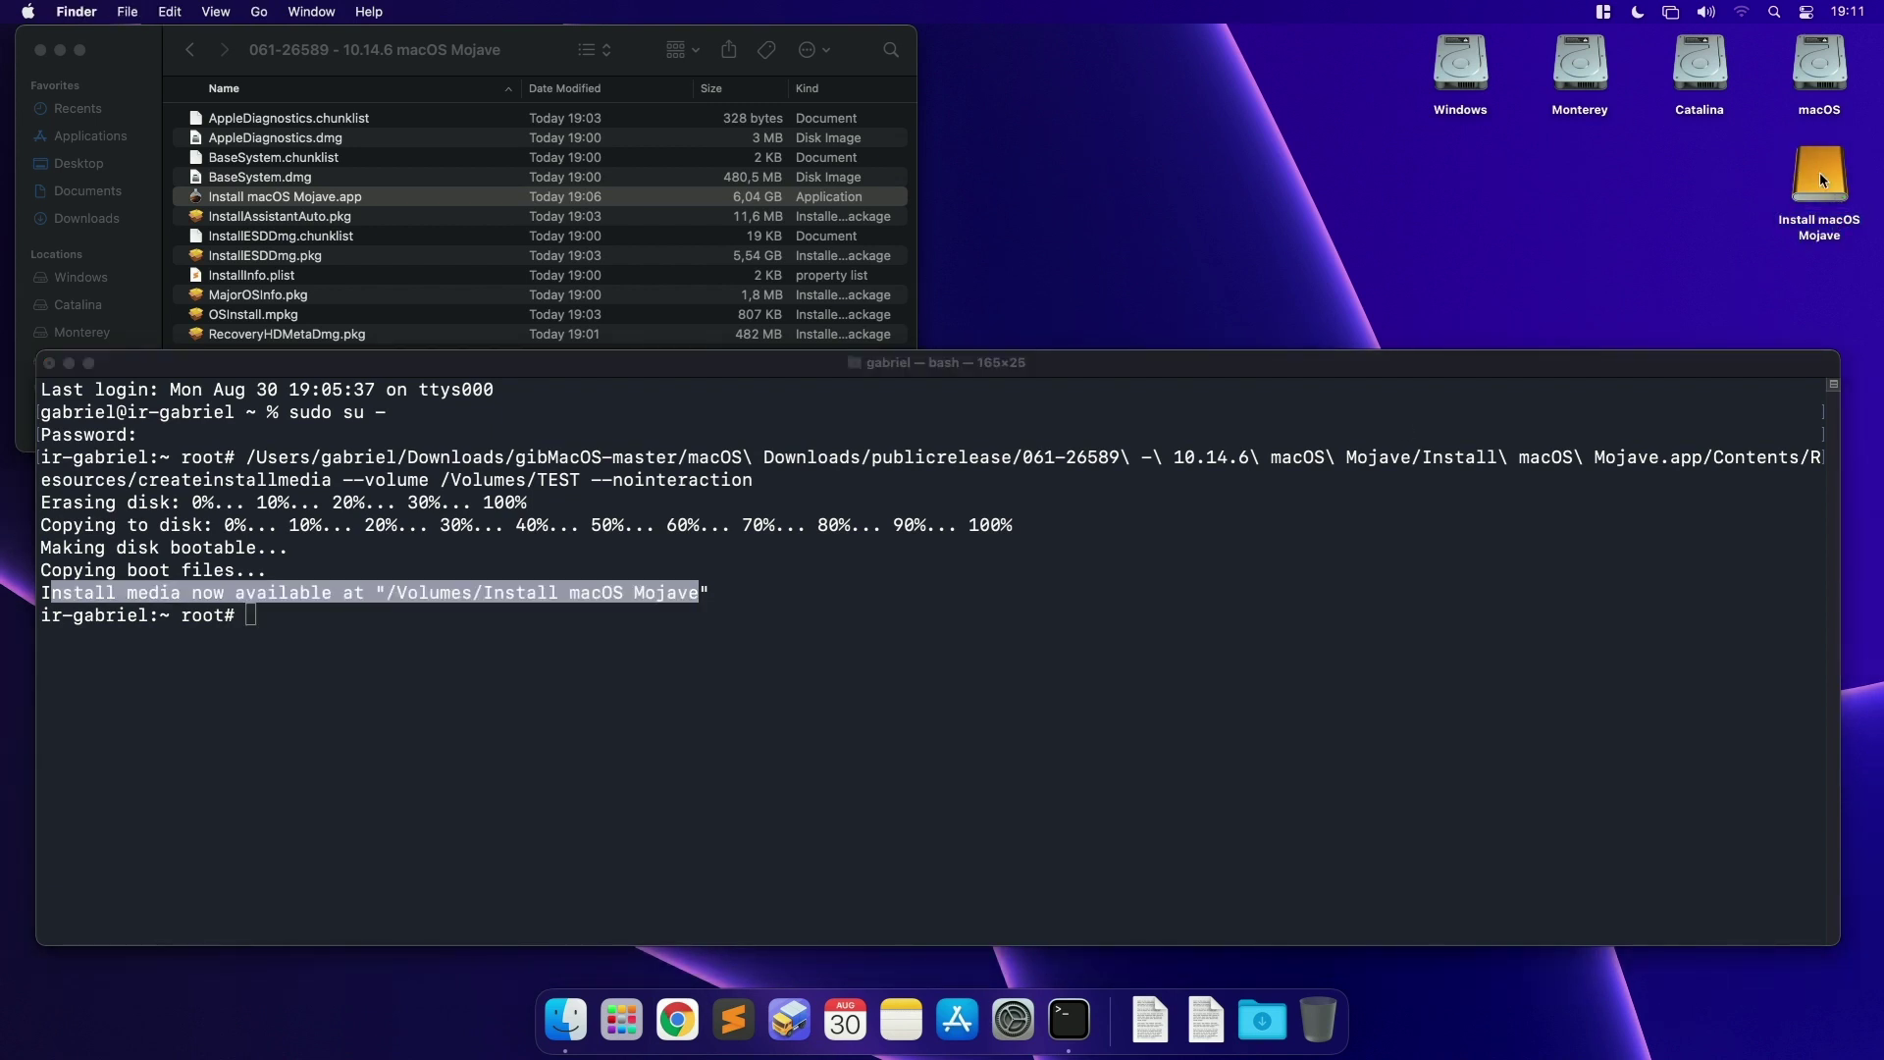
left_click(1819, 172)
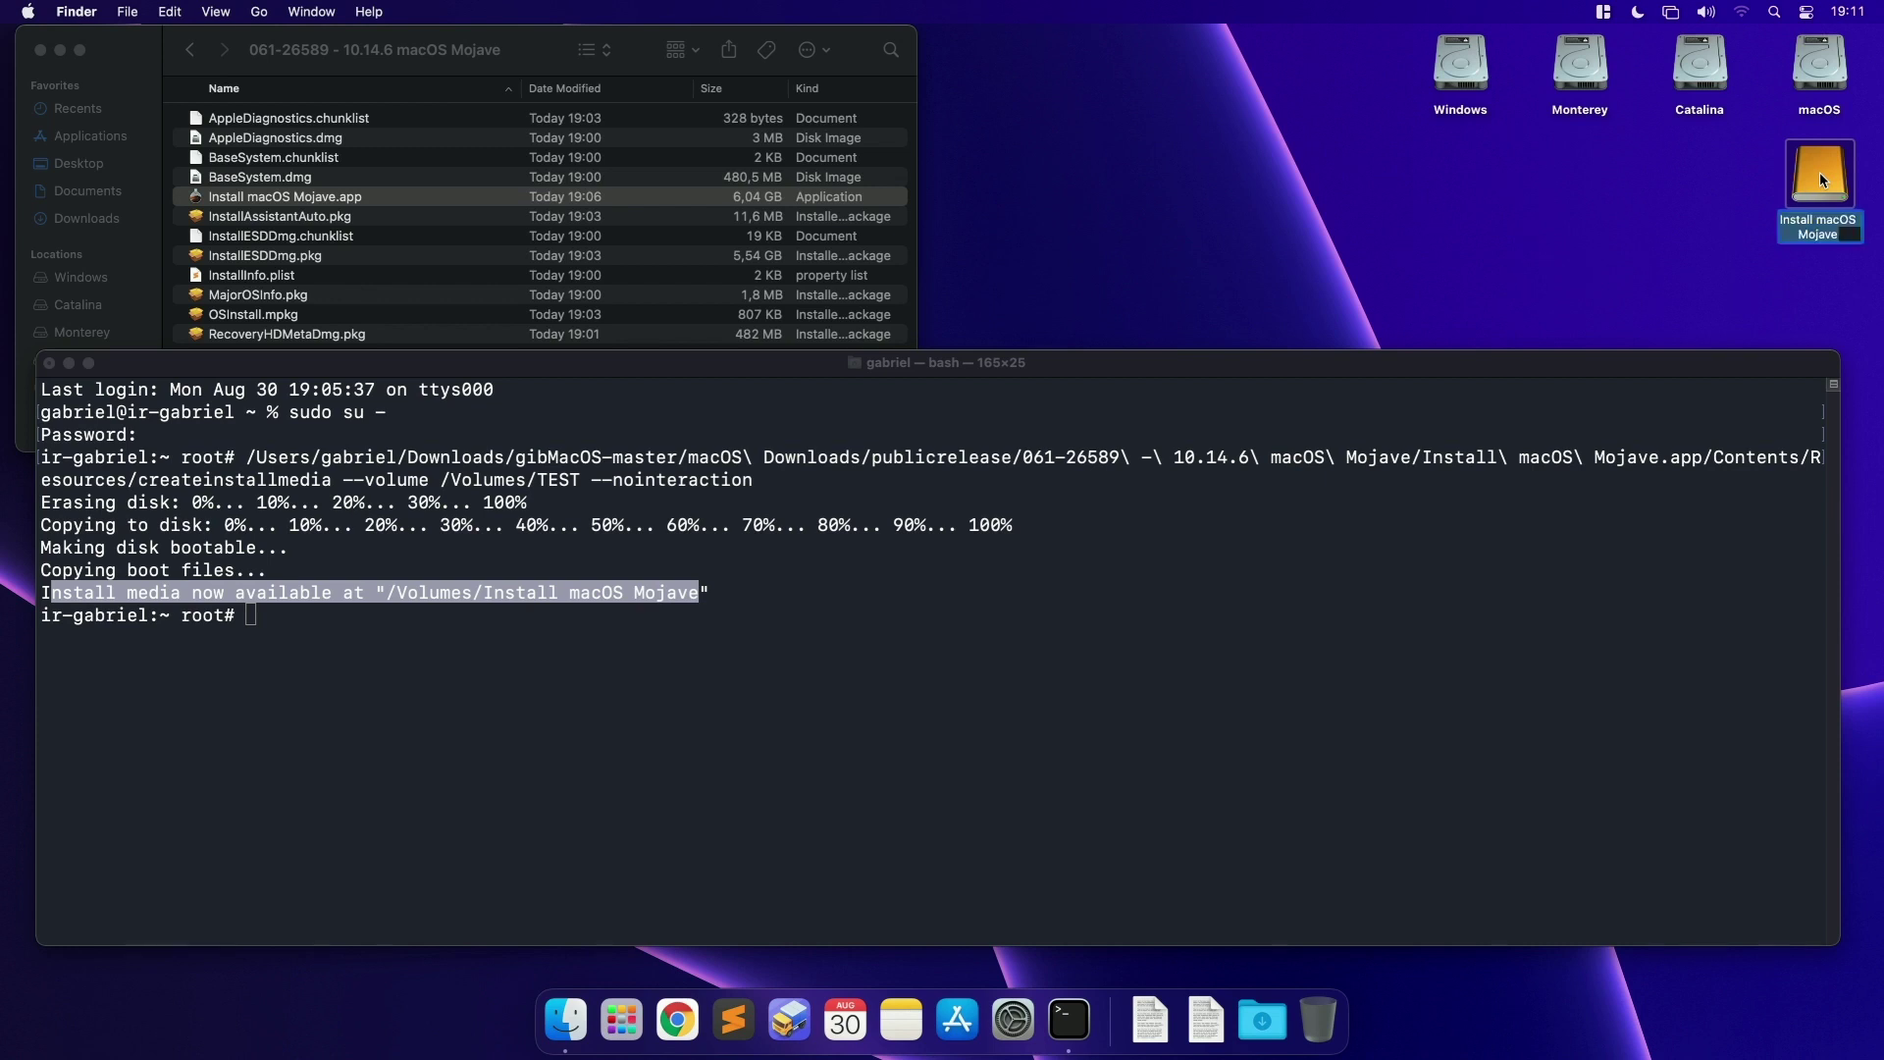
Step: Rename the drive to '10.14.6 - macOS Mojave' and log out of the Terminal root shell
type("10.")
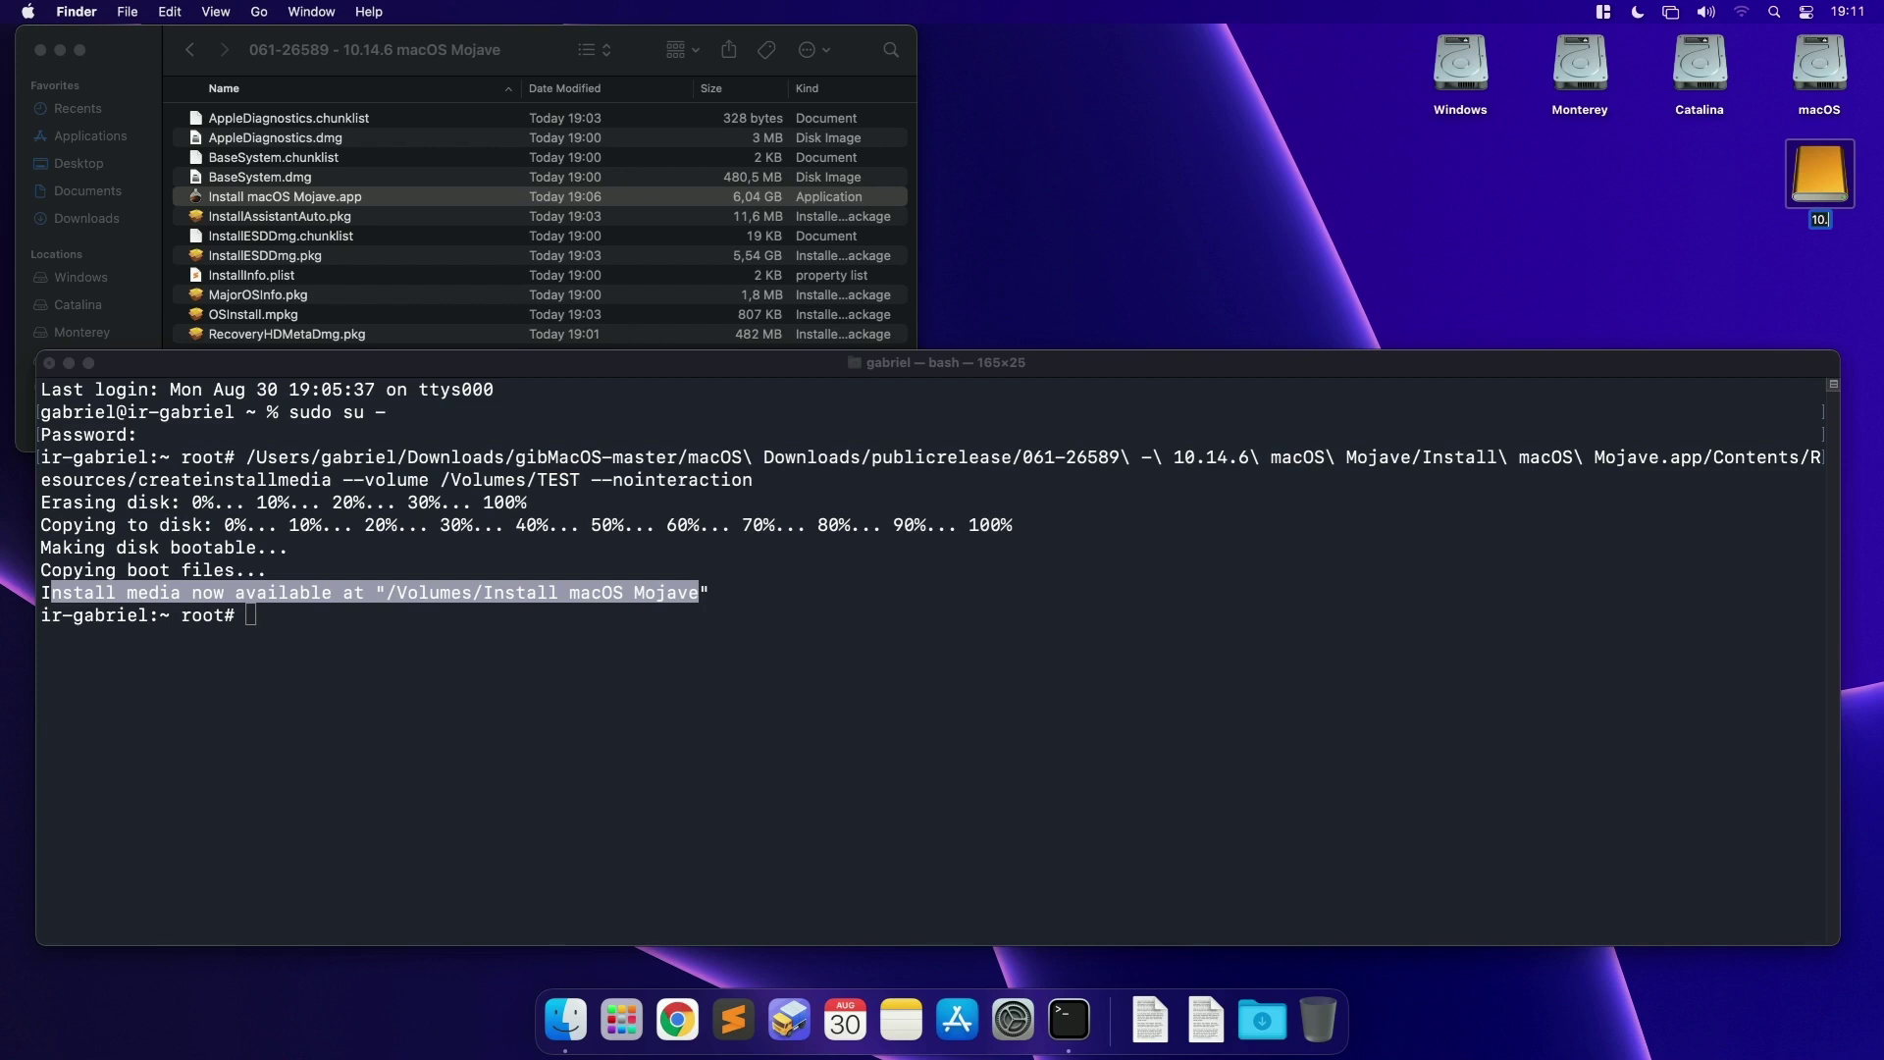
type("14.6 - macOS Mojave")
key("Return")
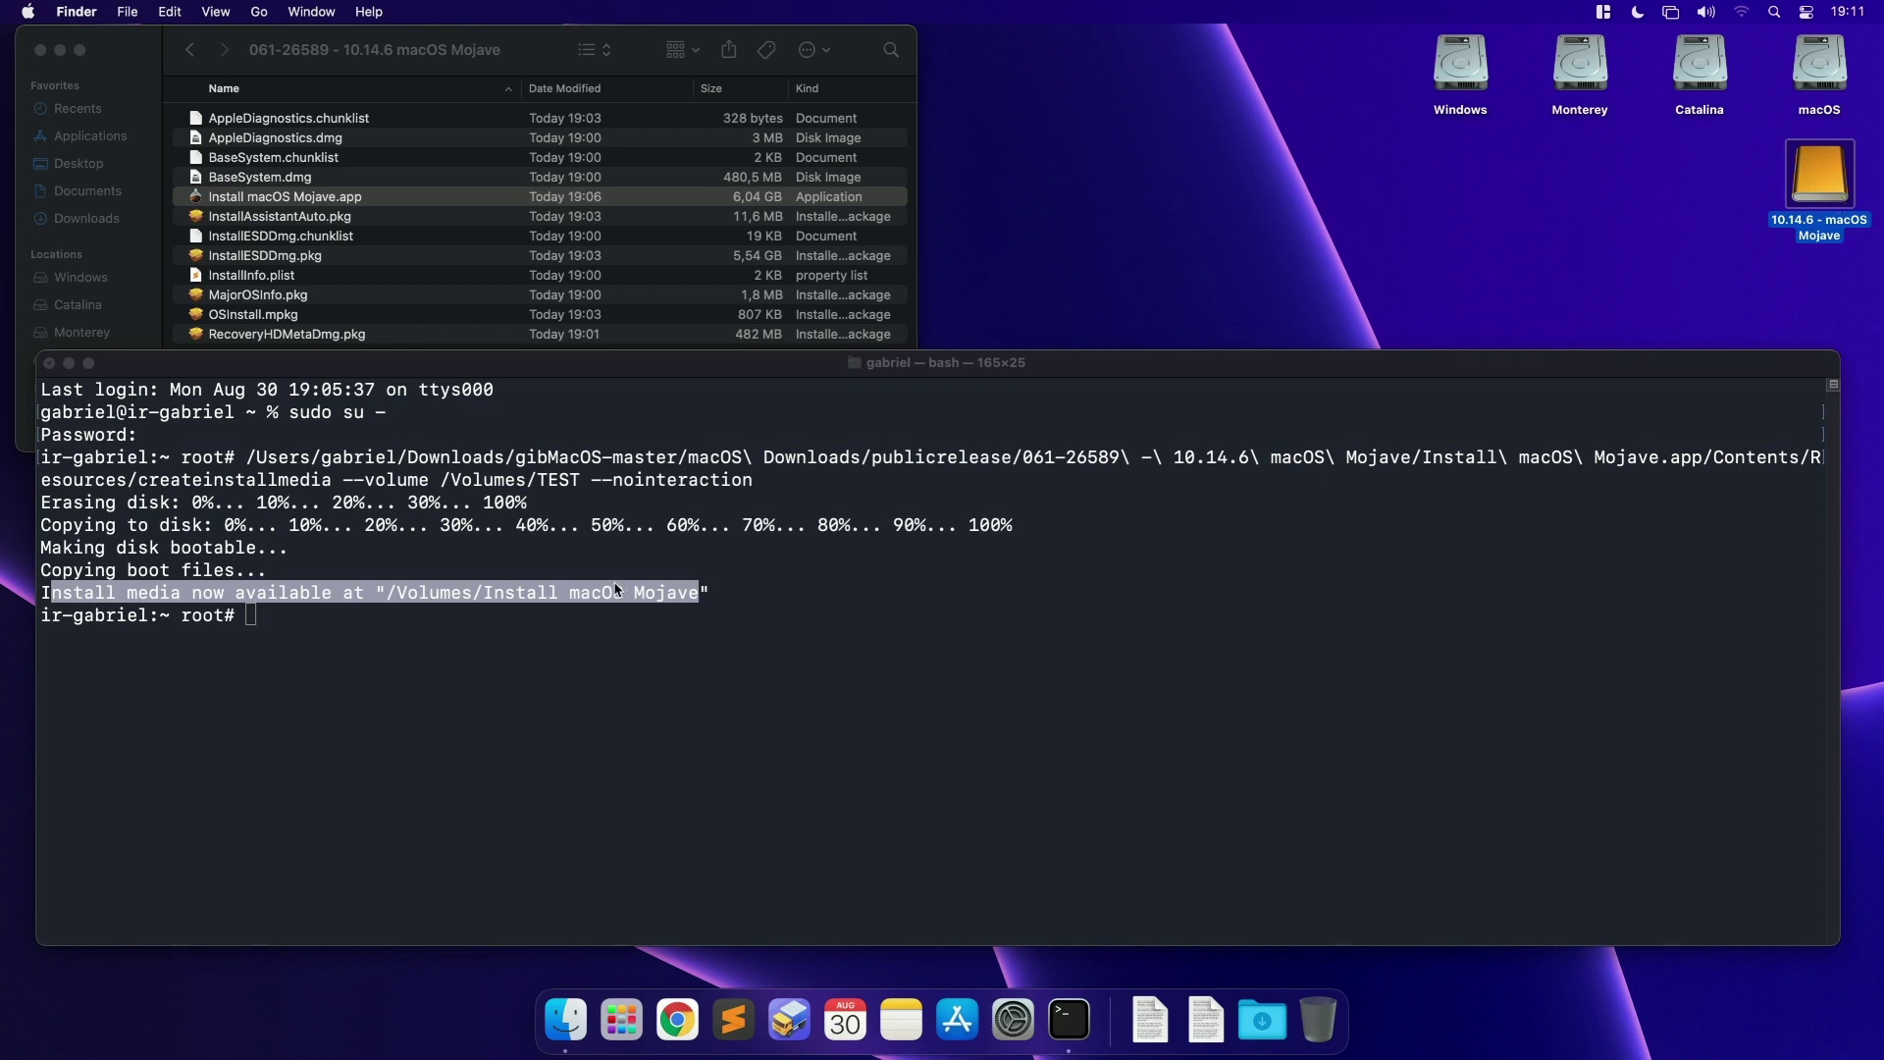
left_click(538, 600)
key("ctrl+d")
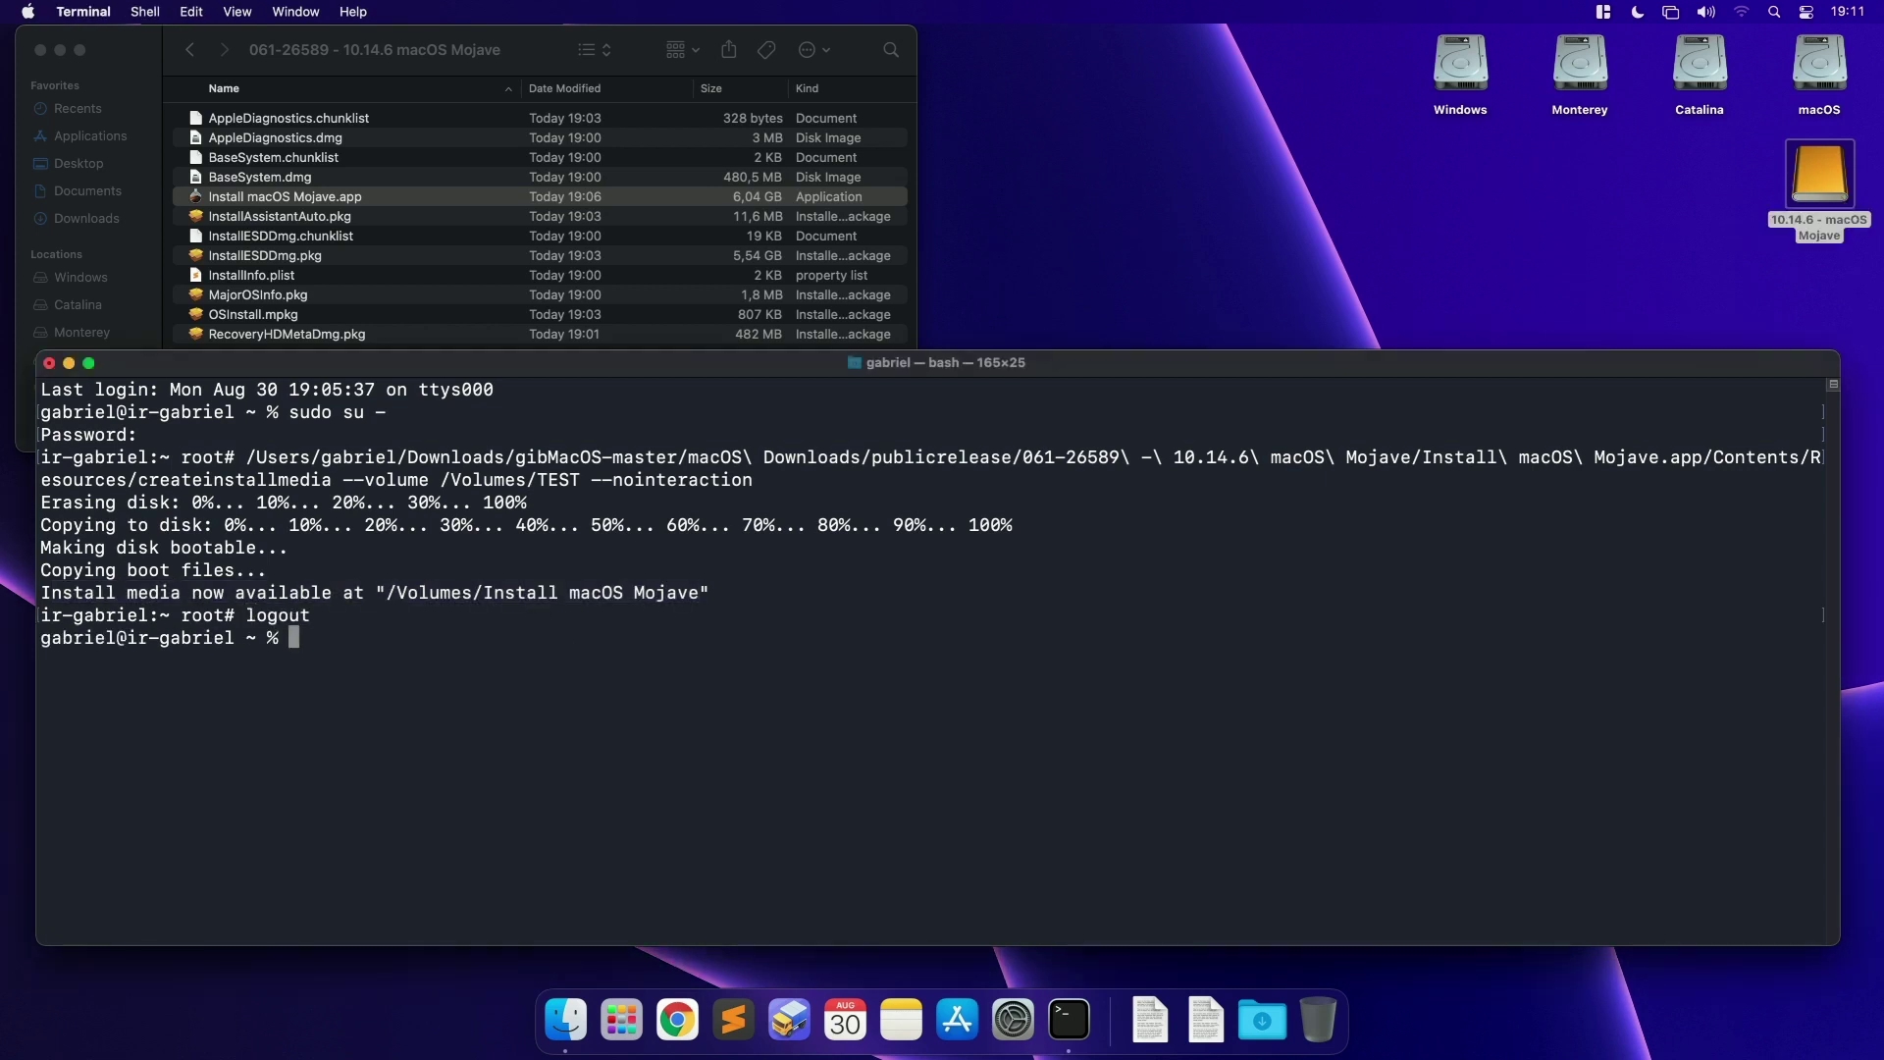
Step: Quit Terminal and move the Mojave drive further left on the desktop
left_click(84, 12)
left_click(85, 235)
left_click_drag(1823, 180, 1638, 188)
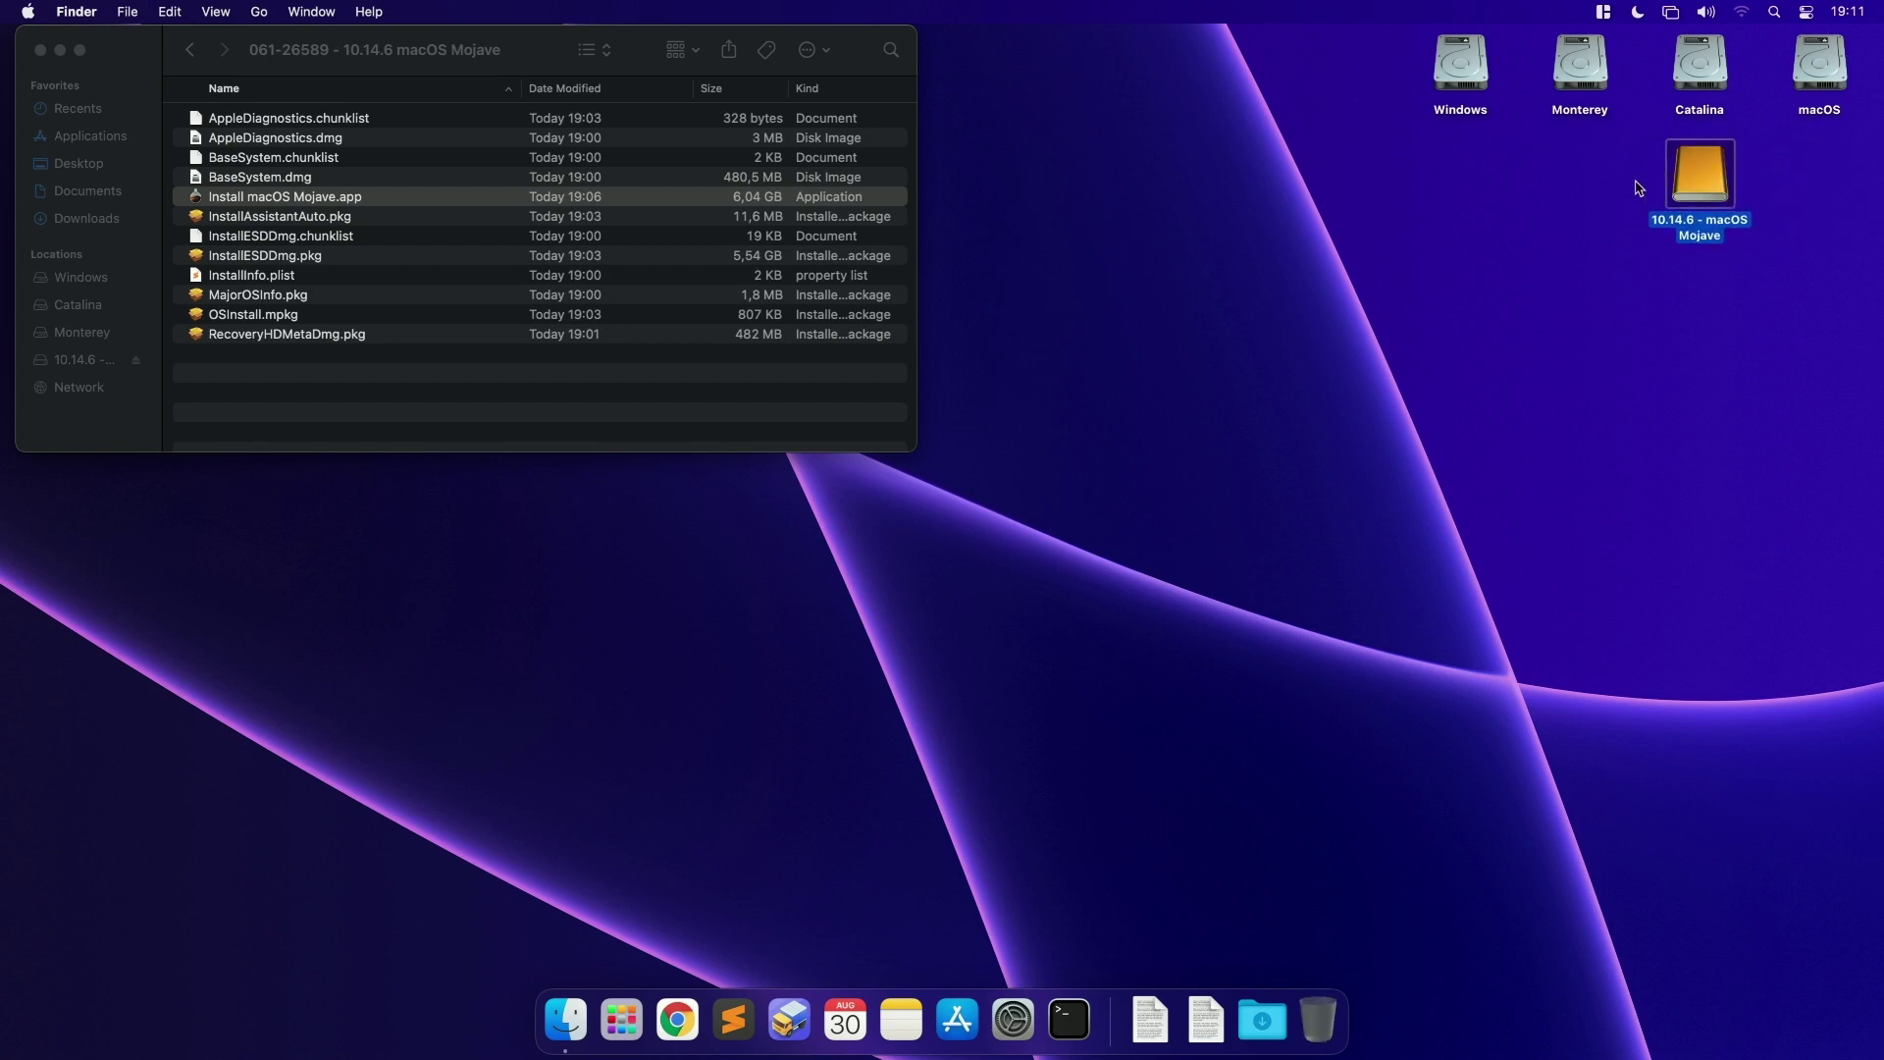
Step: Mount the 10.14.6 - macOS Mojave drive's EFI partition with the admin password and bring its EFI window forward
right_click(1724, 197)
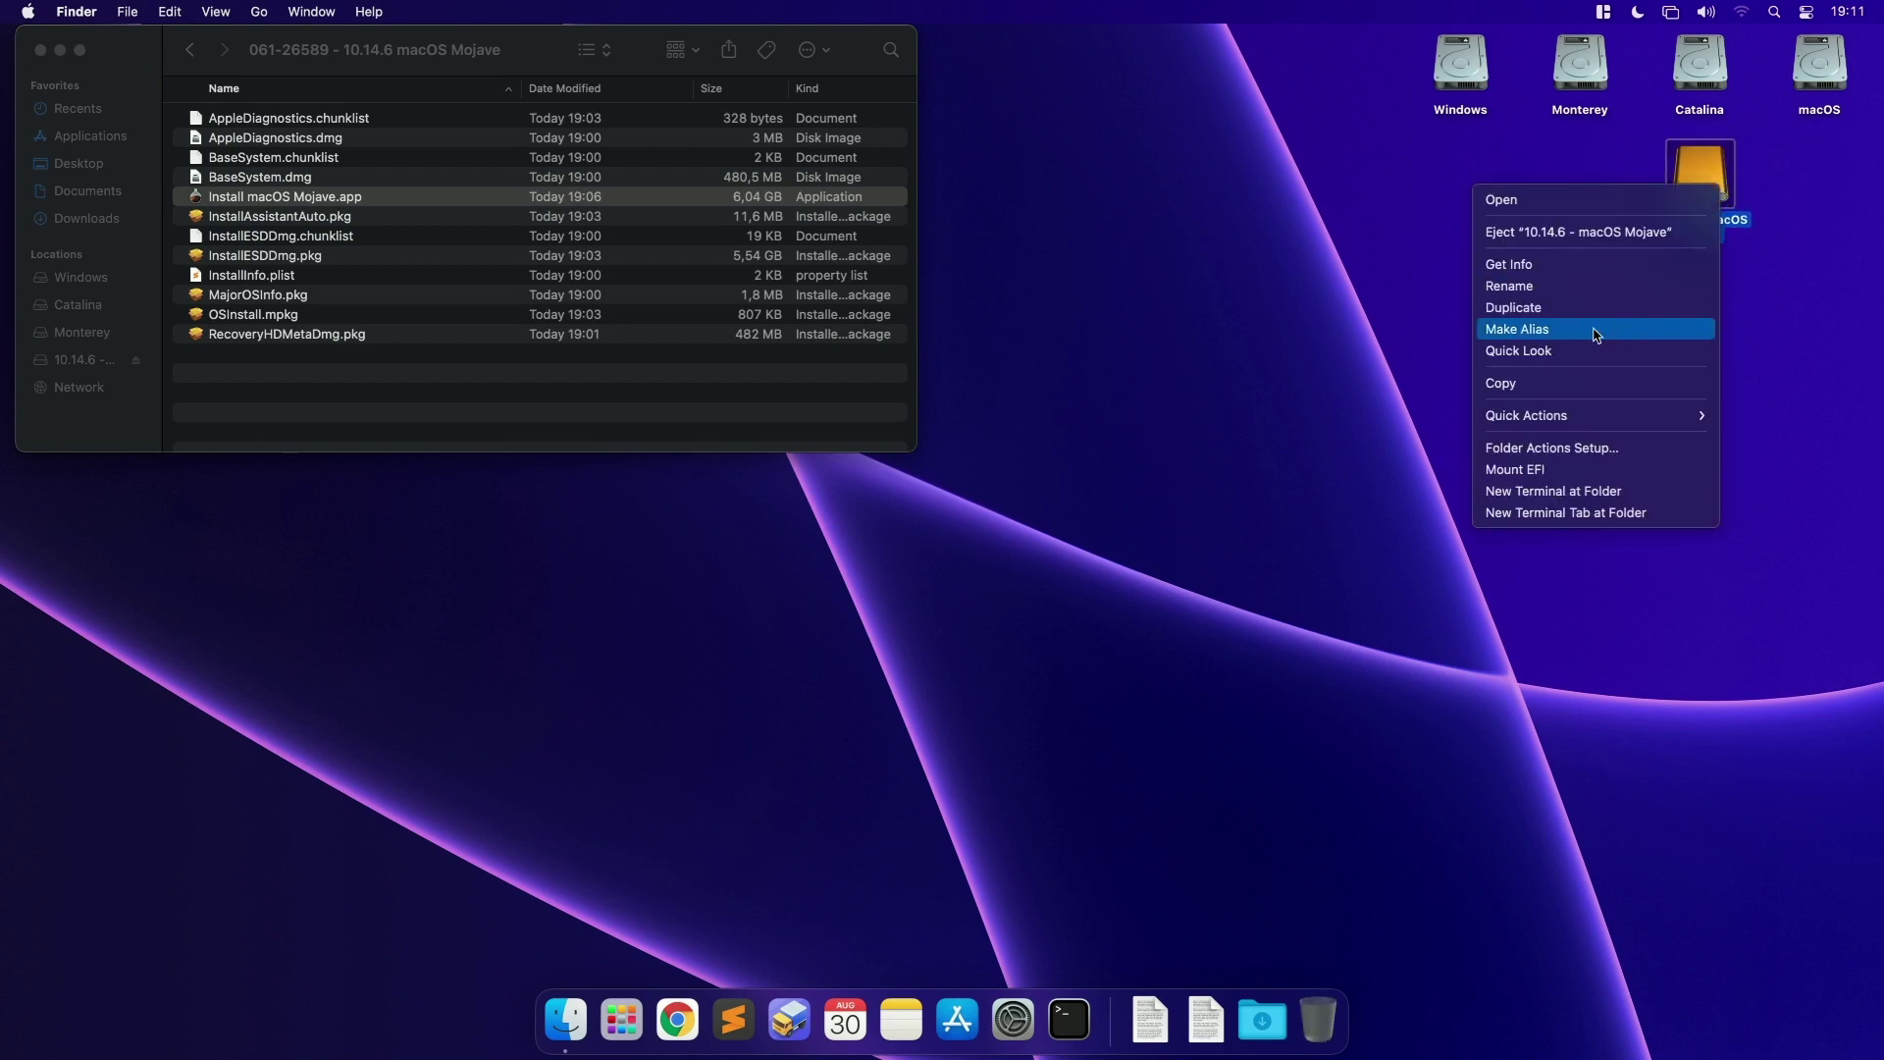
left_click(1529, 463)
type("••••")
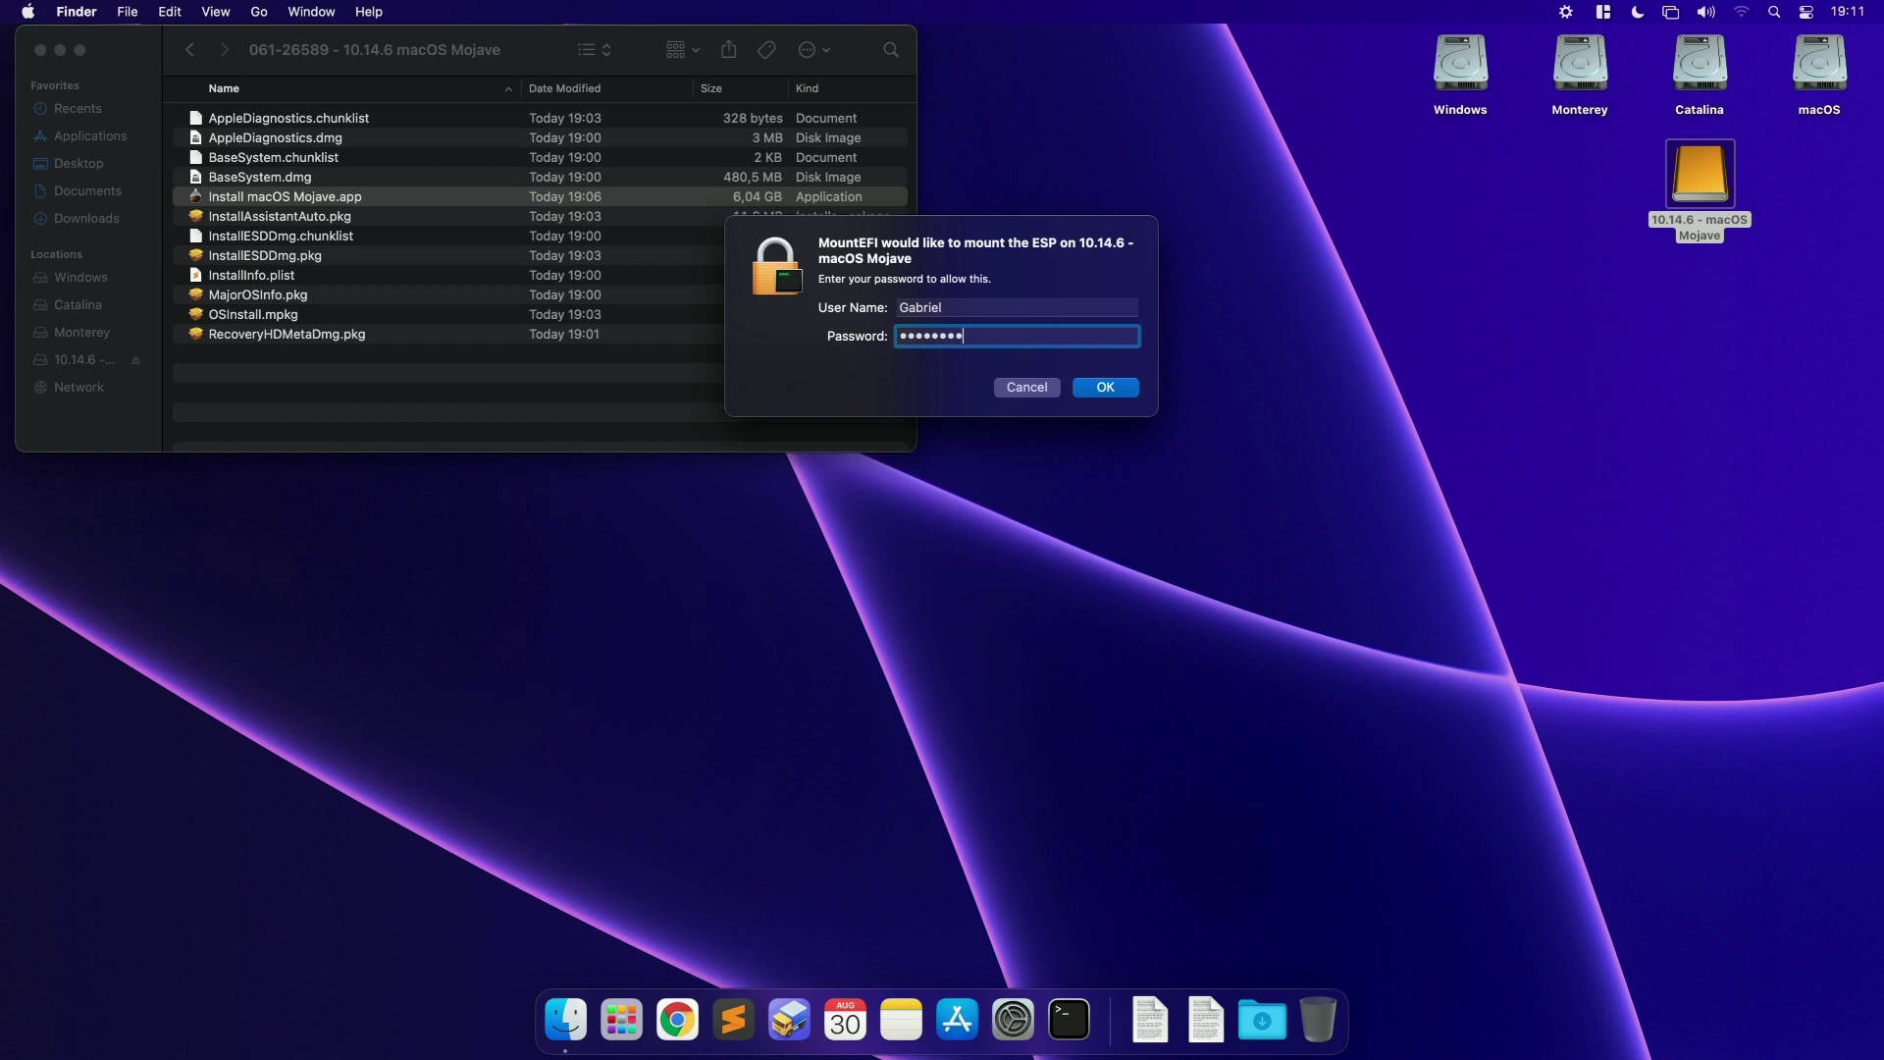
key("Return")
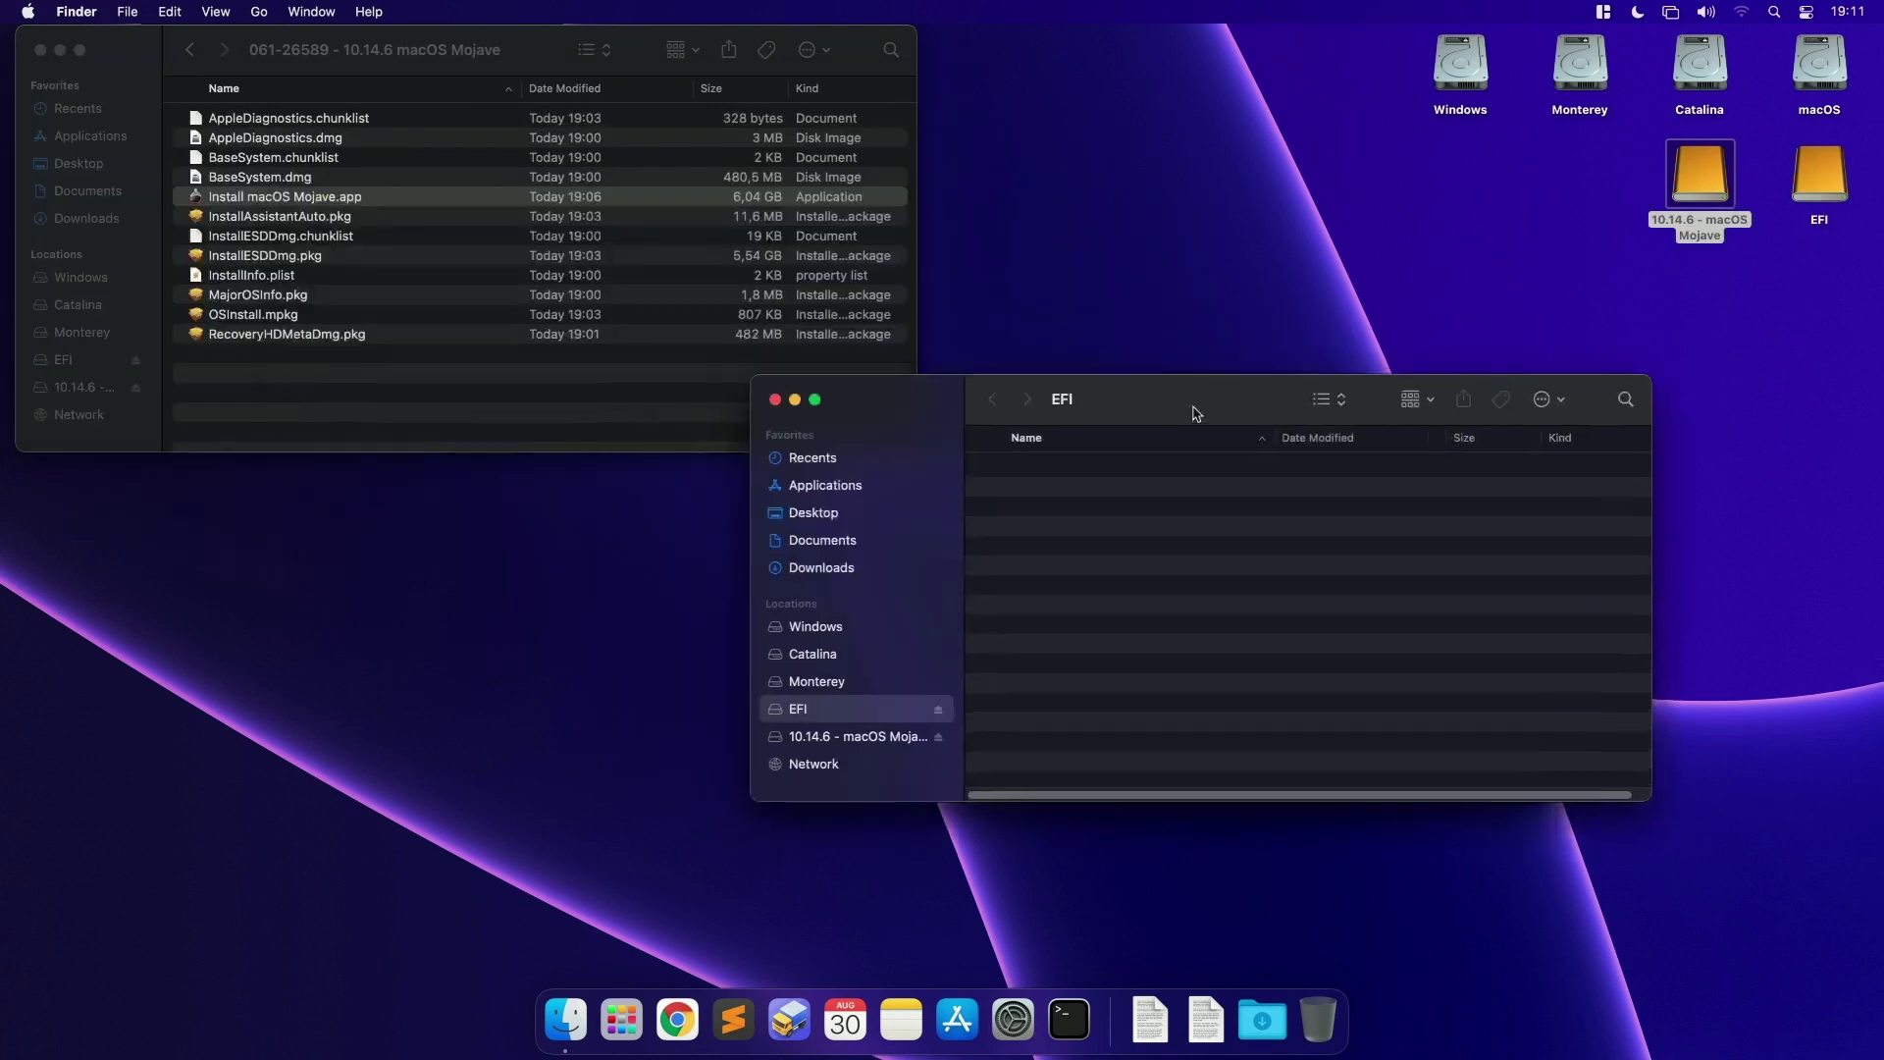
left_click_drag(1195, 412, 1275, 392)
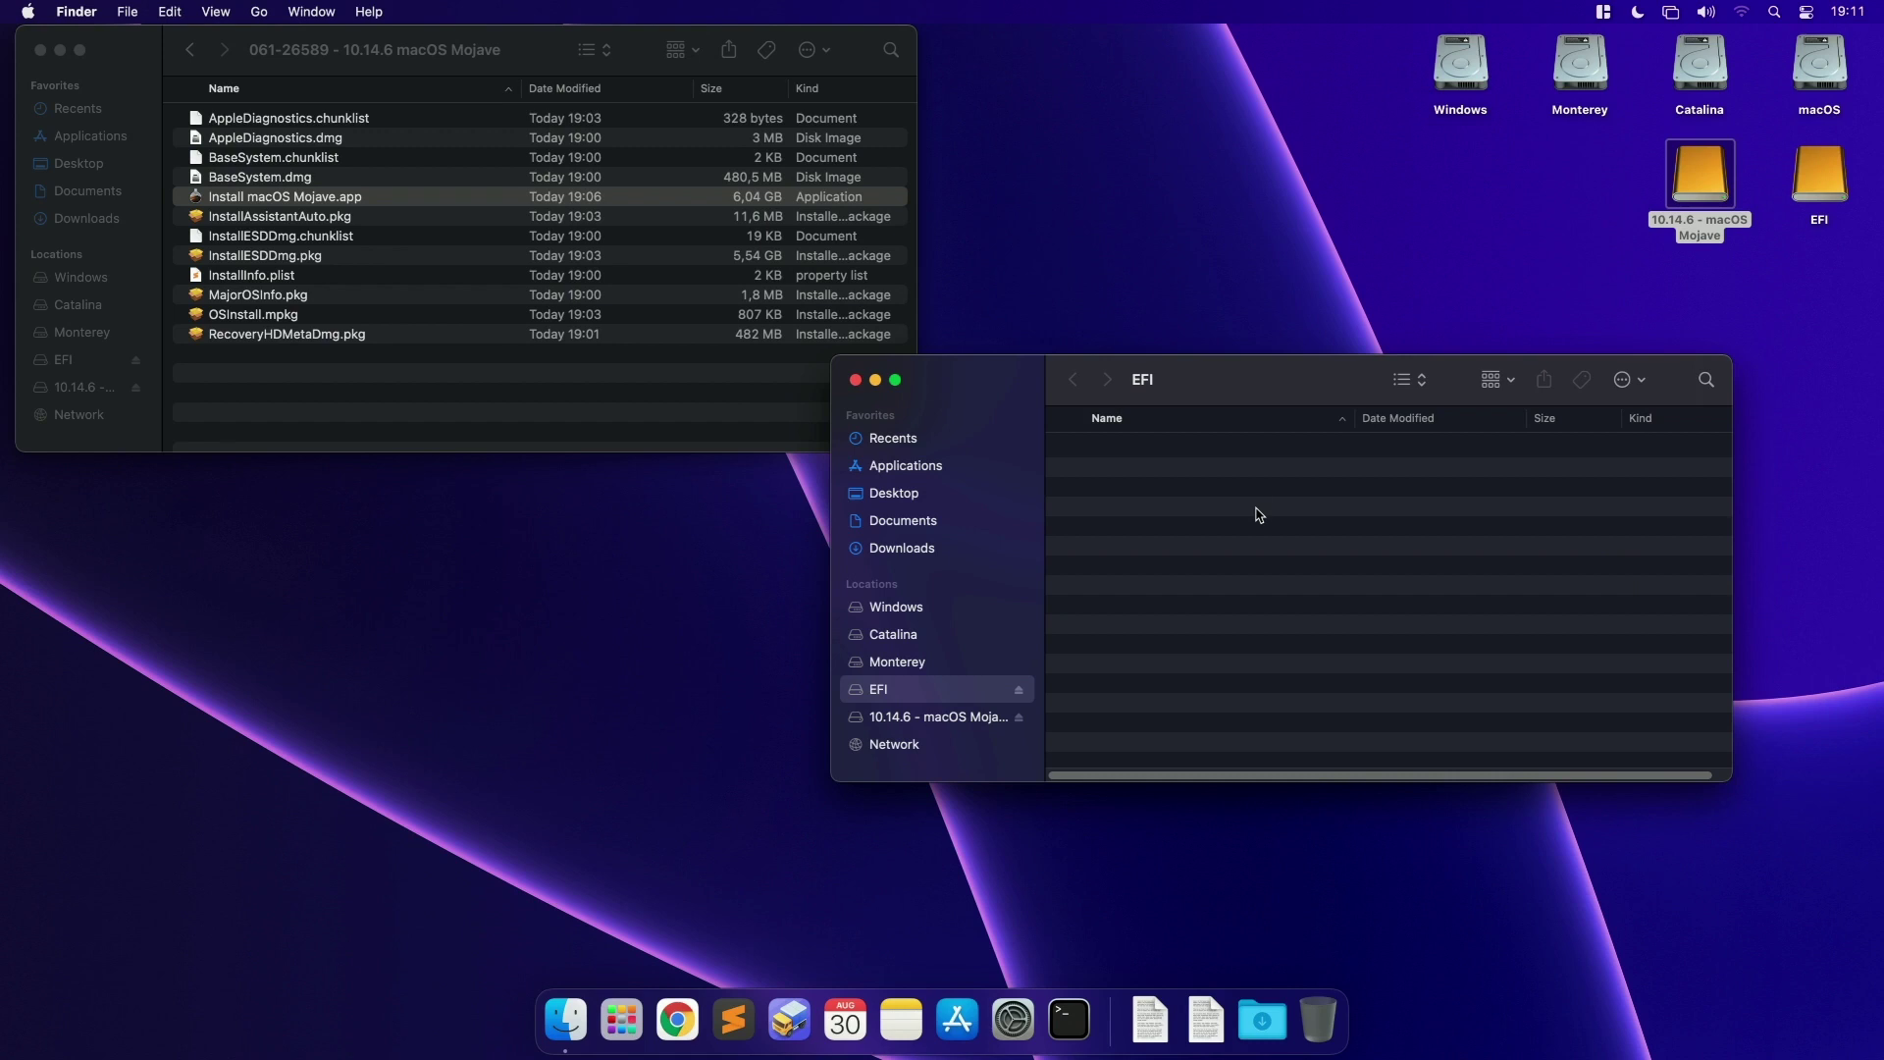
left_click(1680, 208)
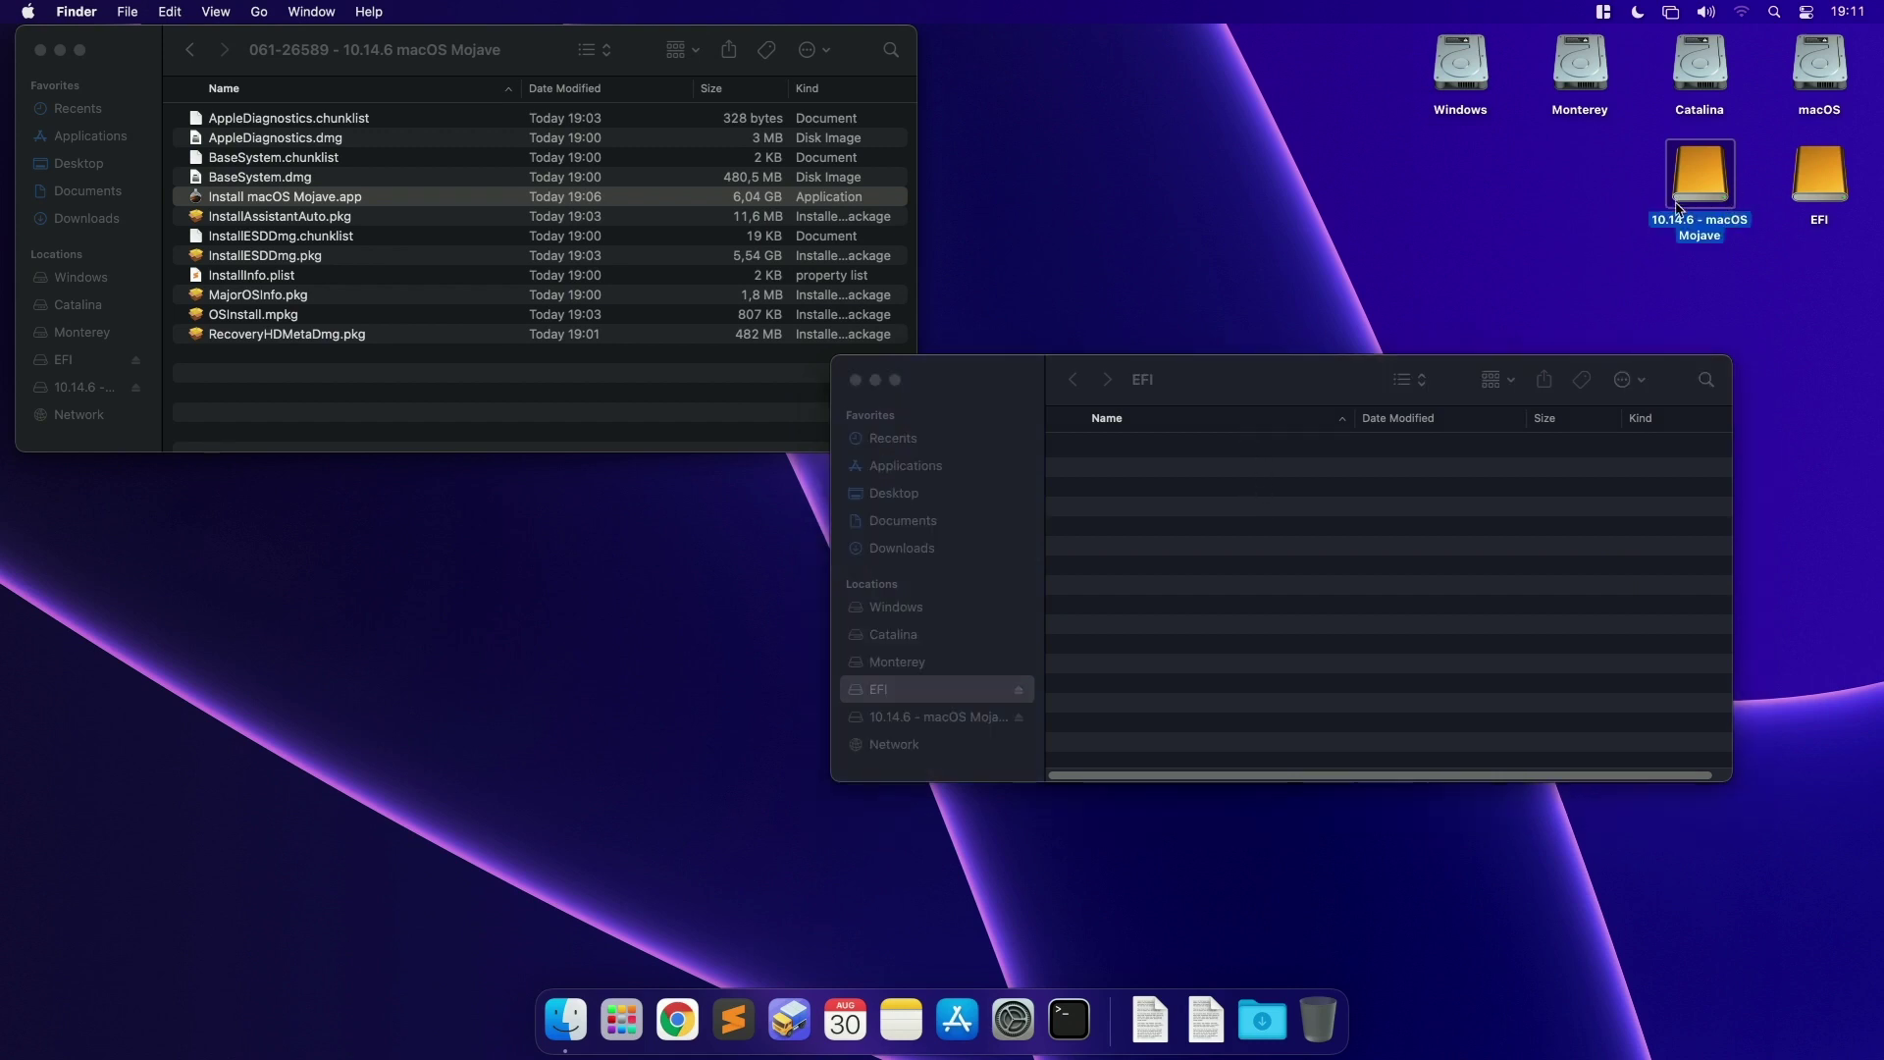
left_click(1349, 377)
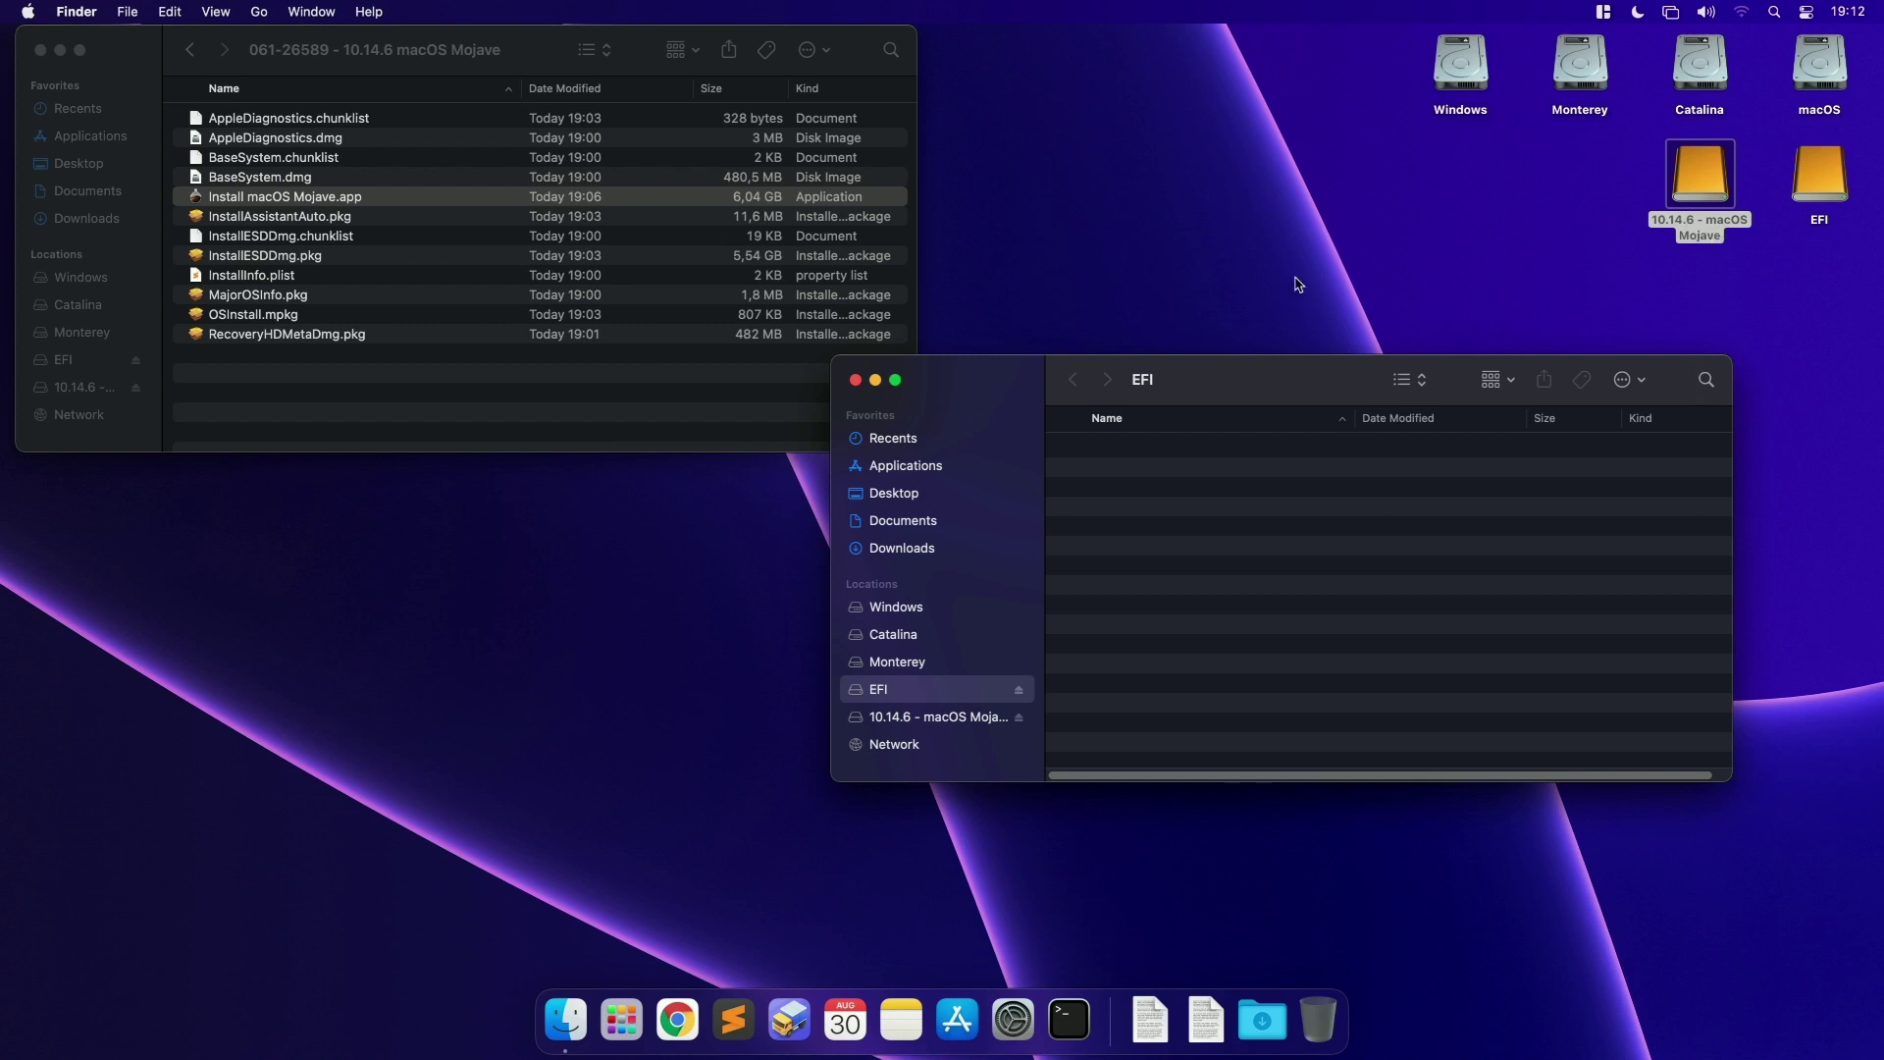
Step: Browse macOS Downloads > publicrelease > 10.14.6 macOS Mojave to locate Install macOS Mojave.app
left_click(566, 390)
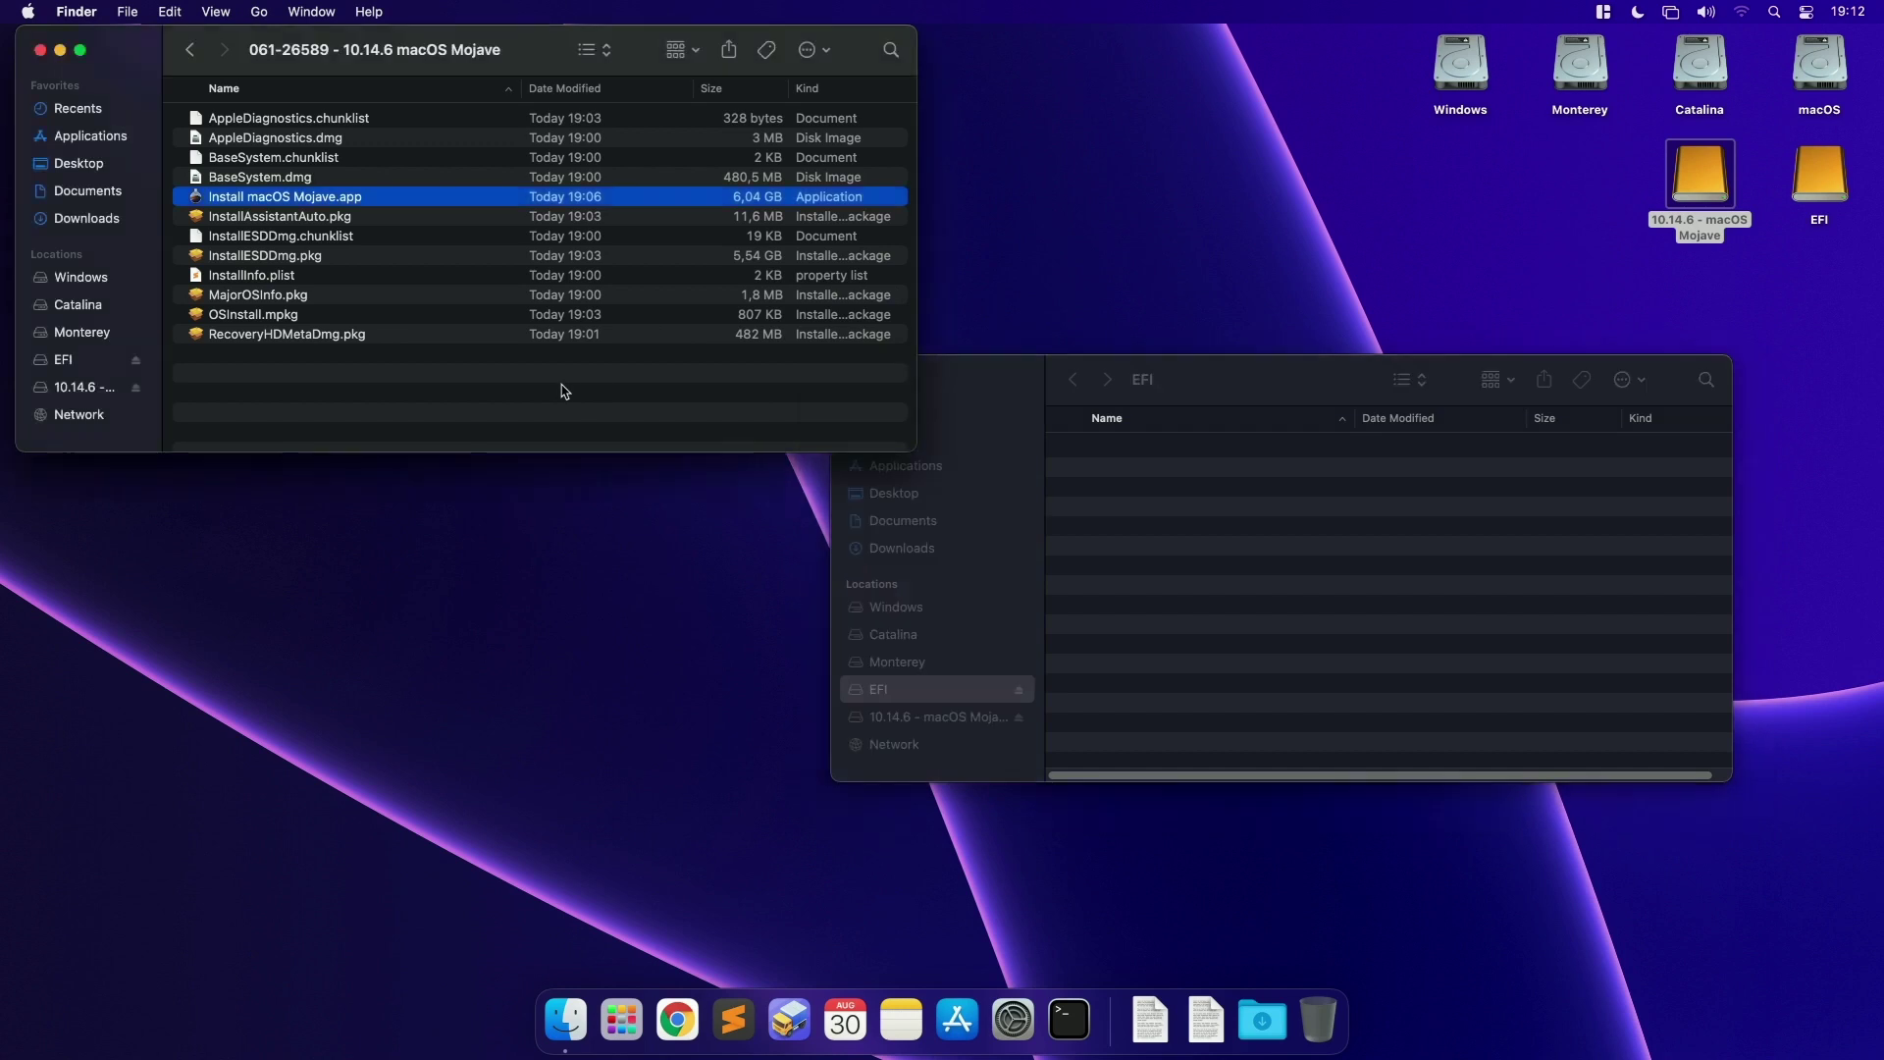
key("super+Up")
key("super+Up")
key("super+Up")
left_click(231, 119)
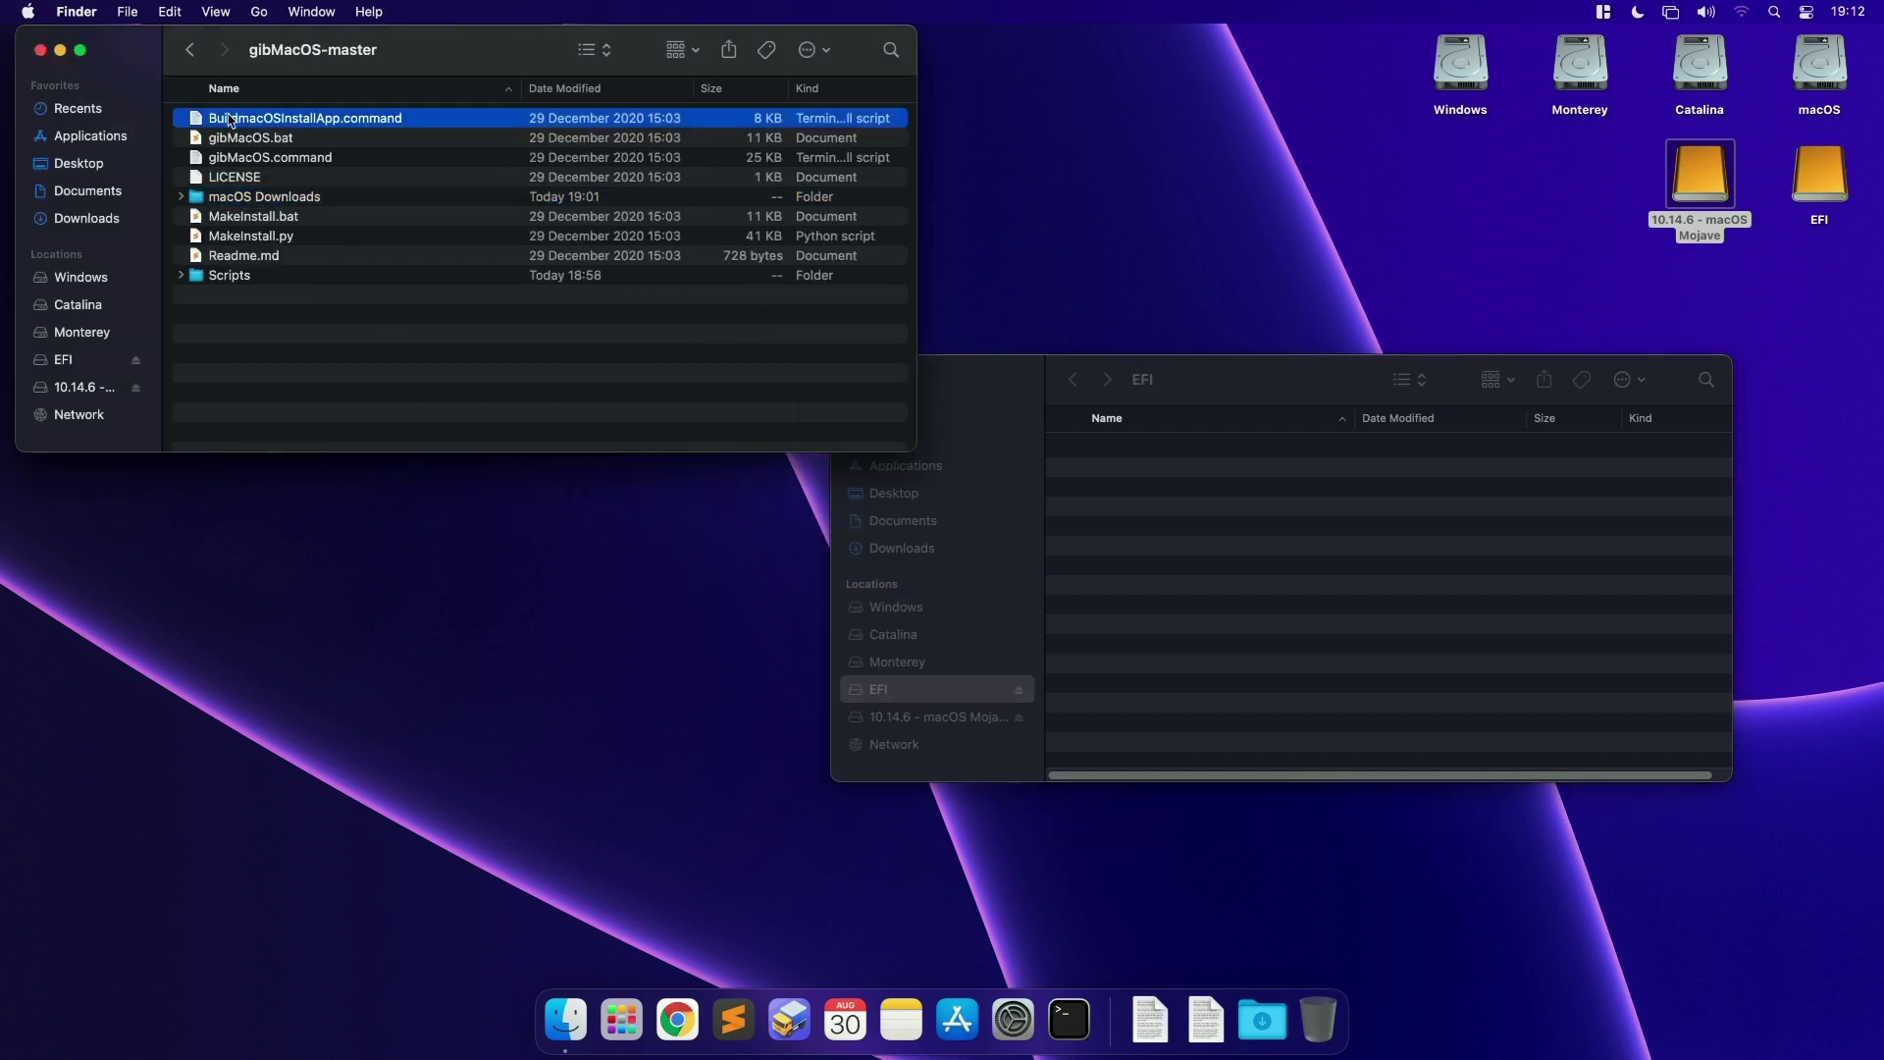
double_click(277, 196)
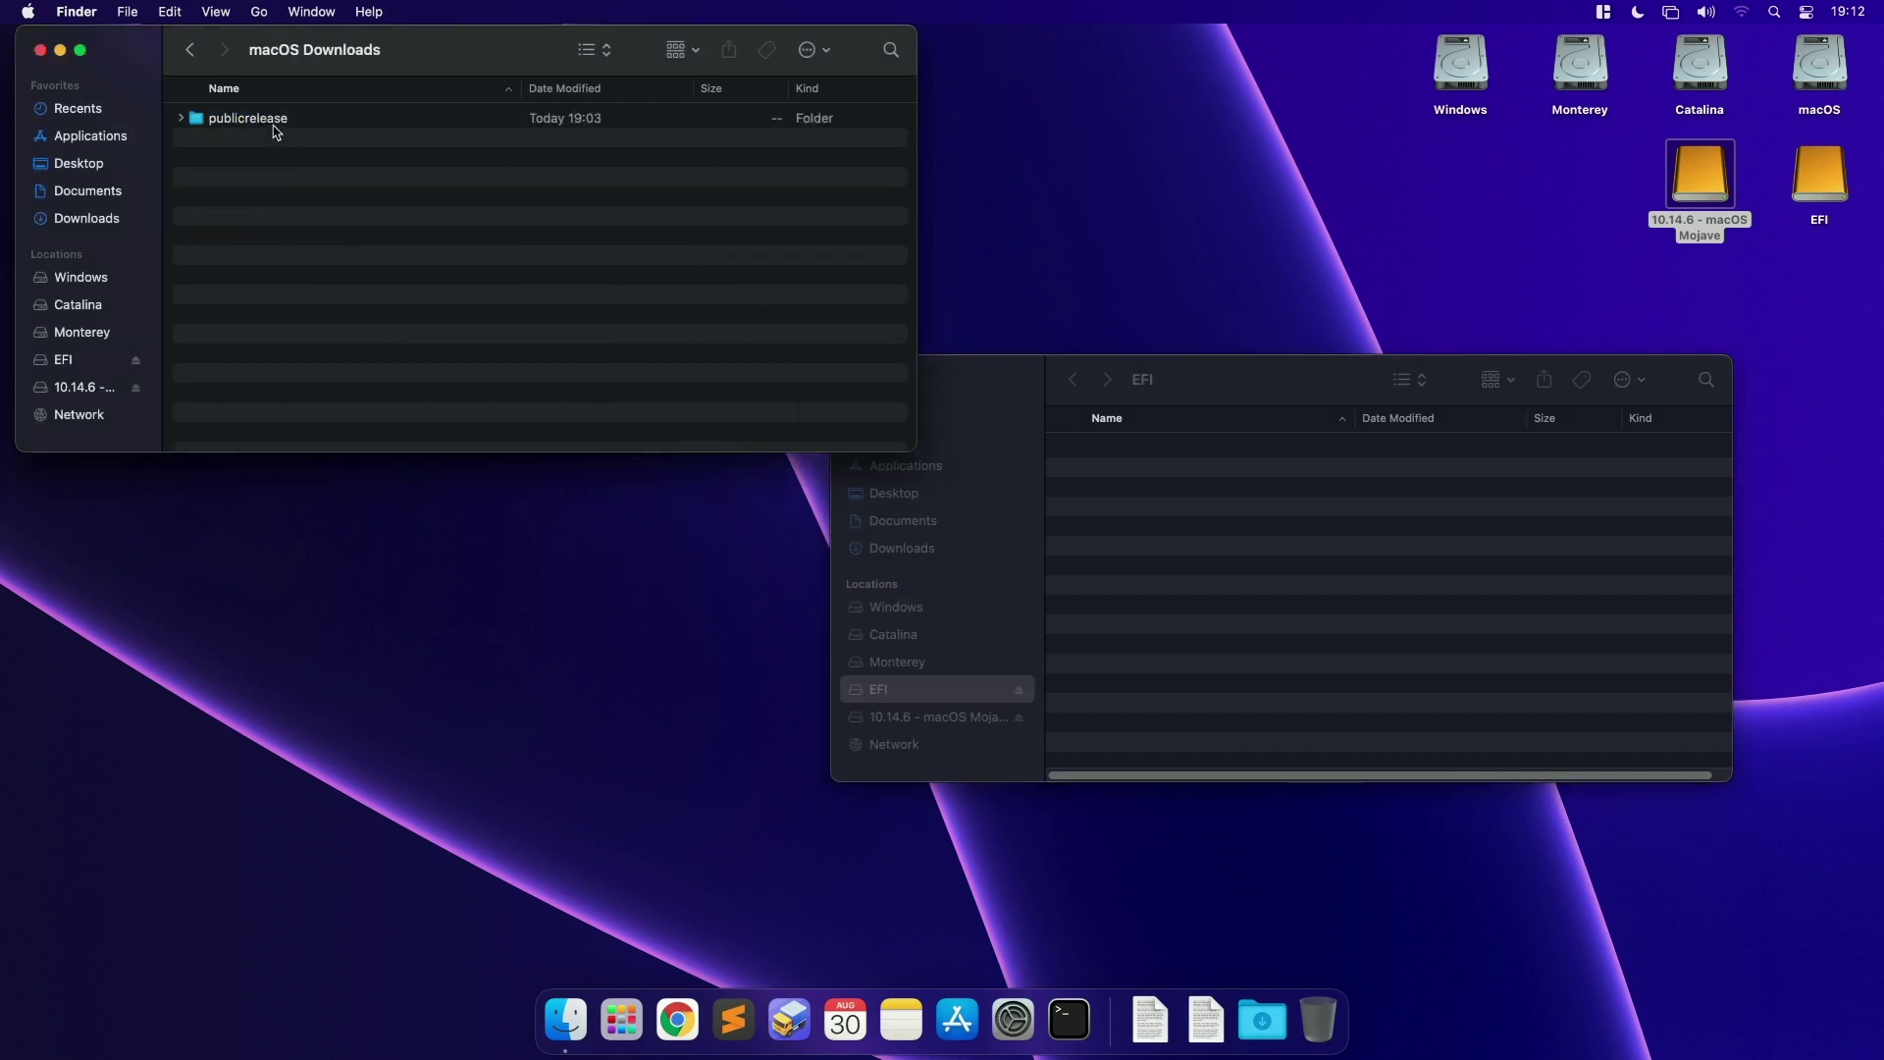
double_click(278, 120)
double_click(357, 119)
left_click(272, 197)
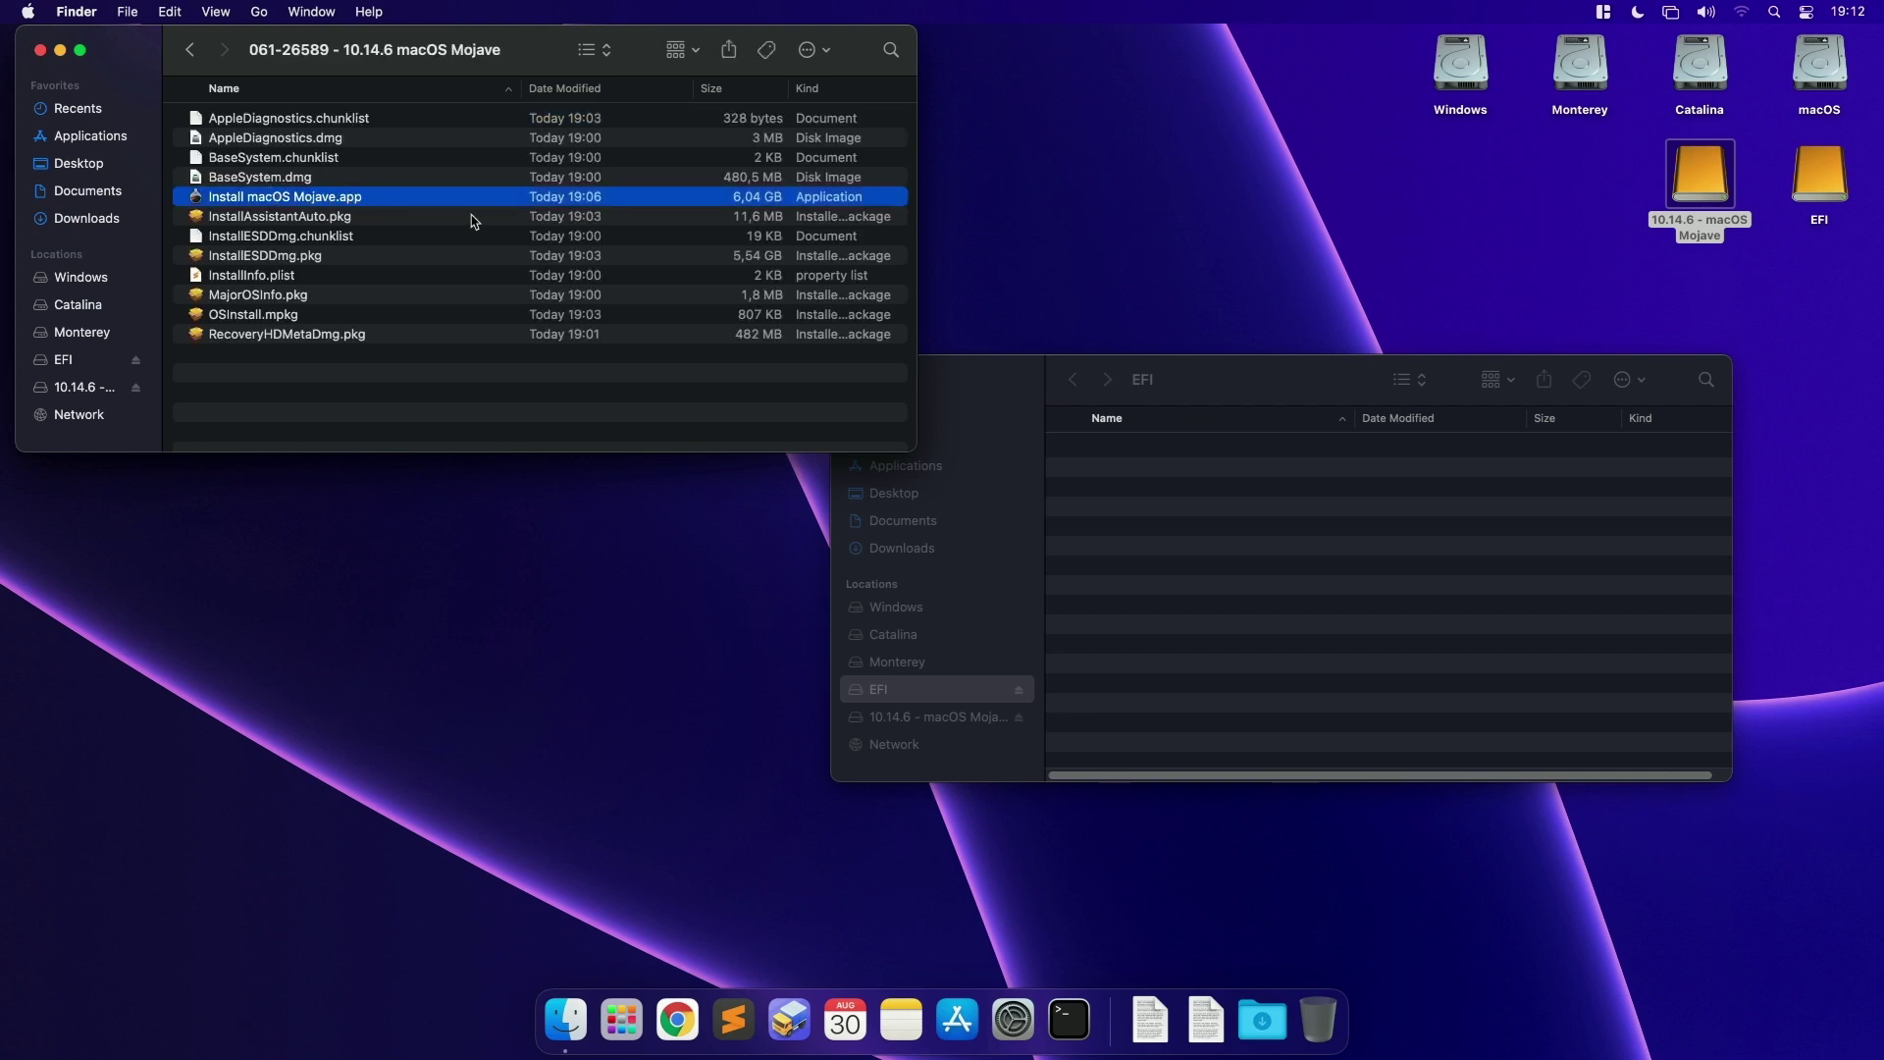
Step: Go back to gibMacOS-master and run gibMacOS.command
key("super+bracketleft")
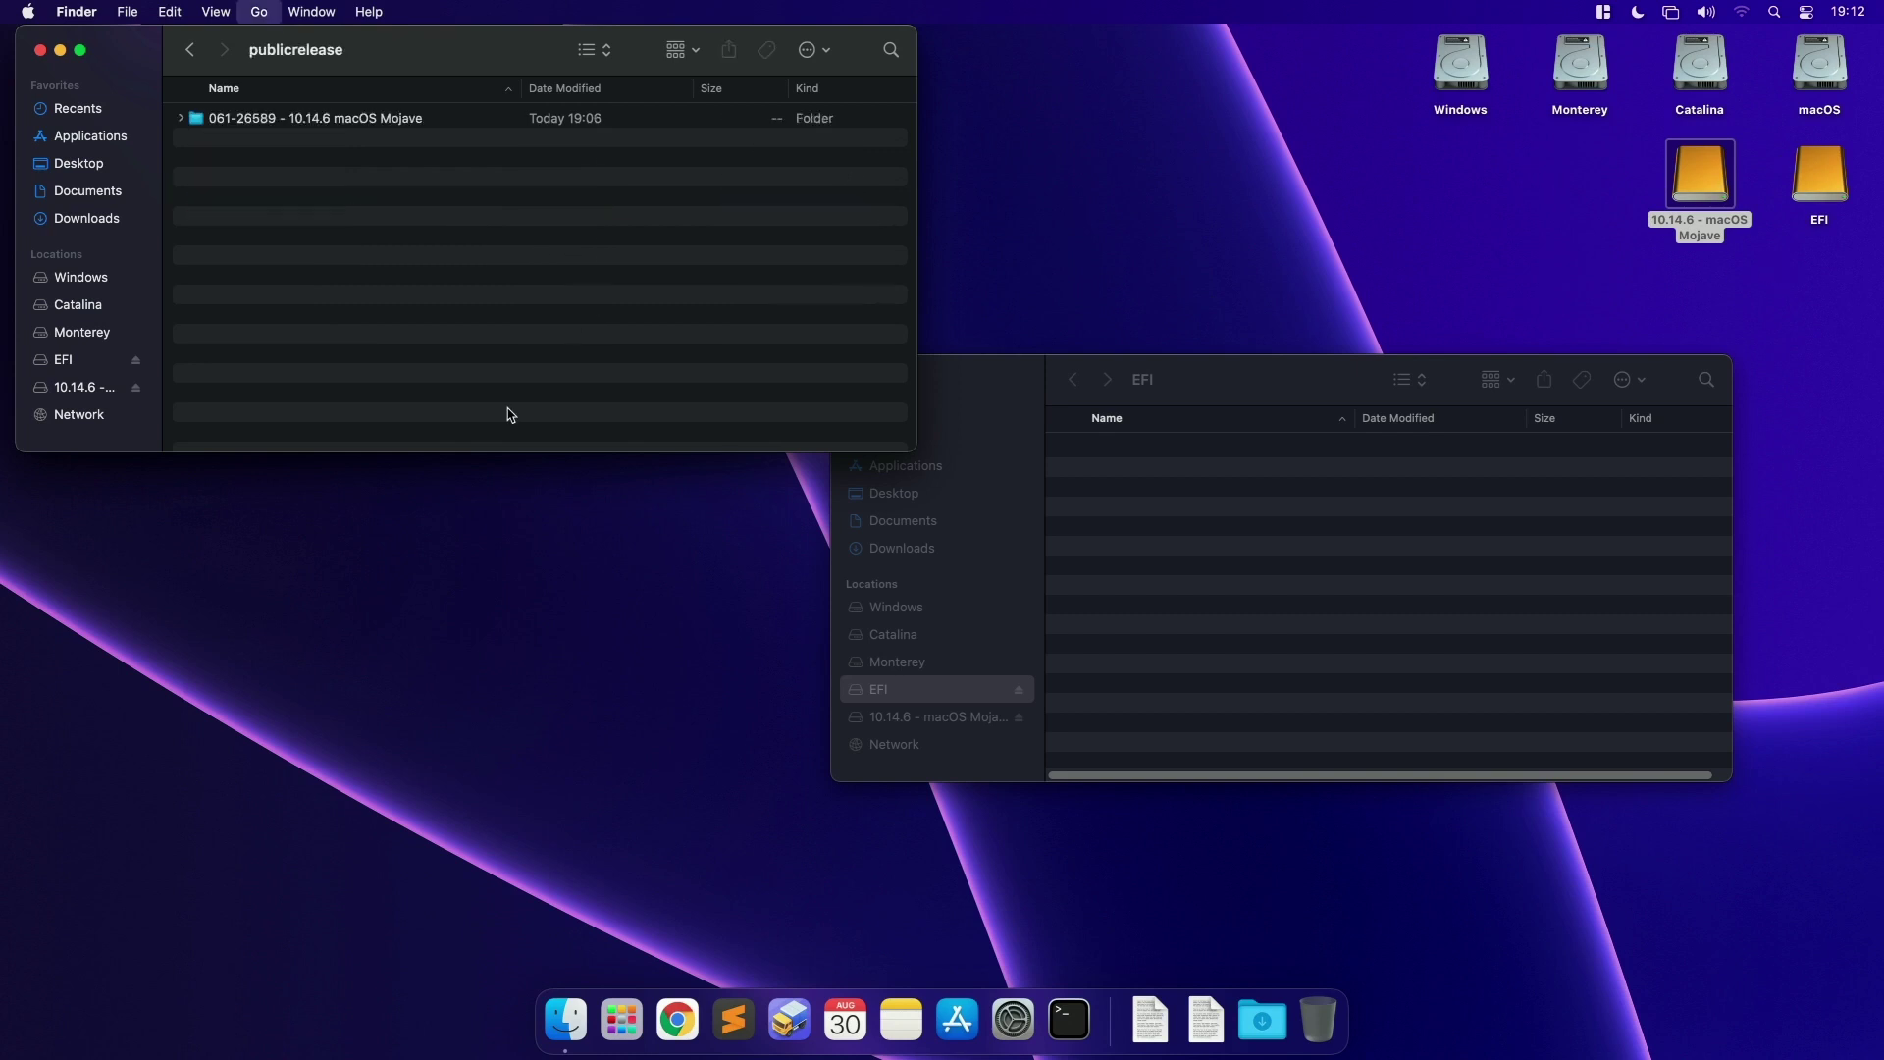
key("super+bracketleft")
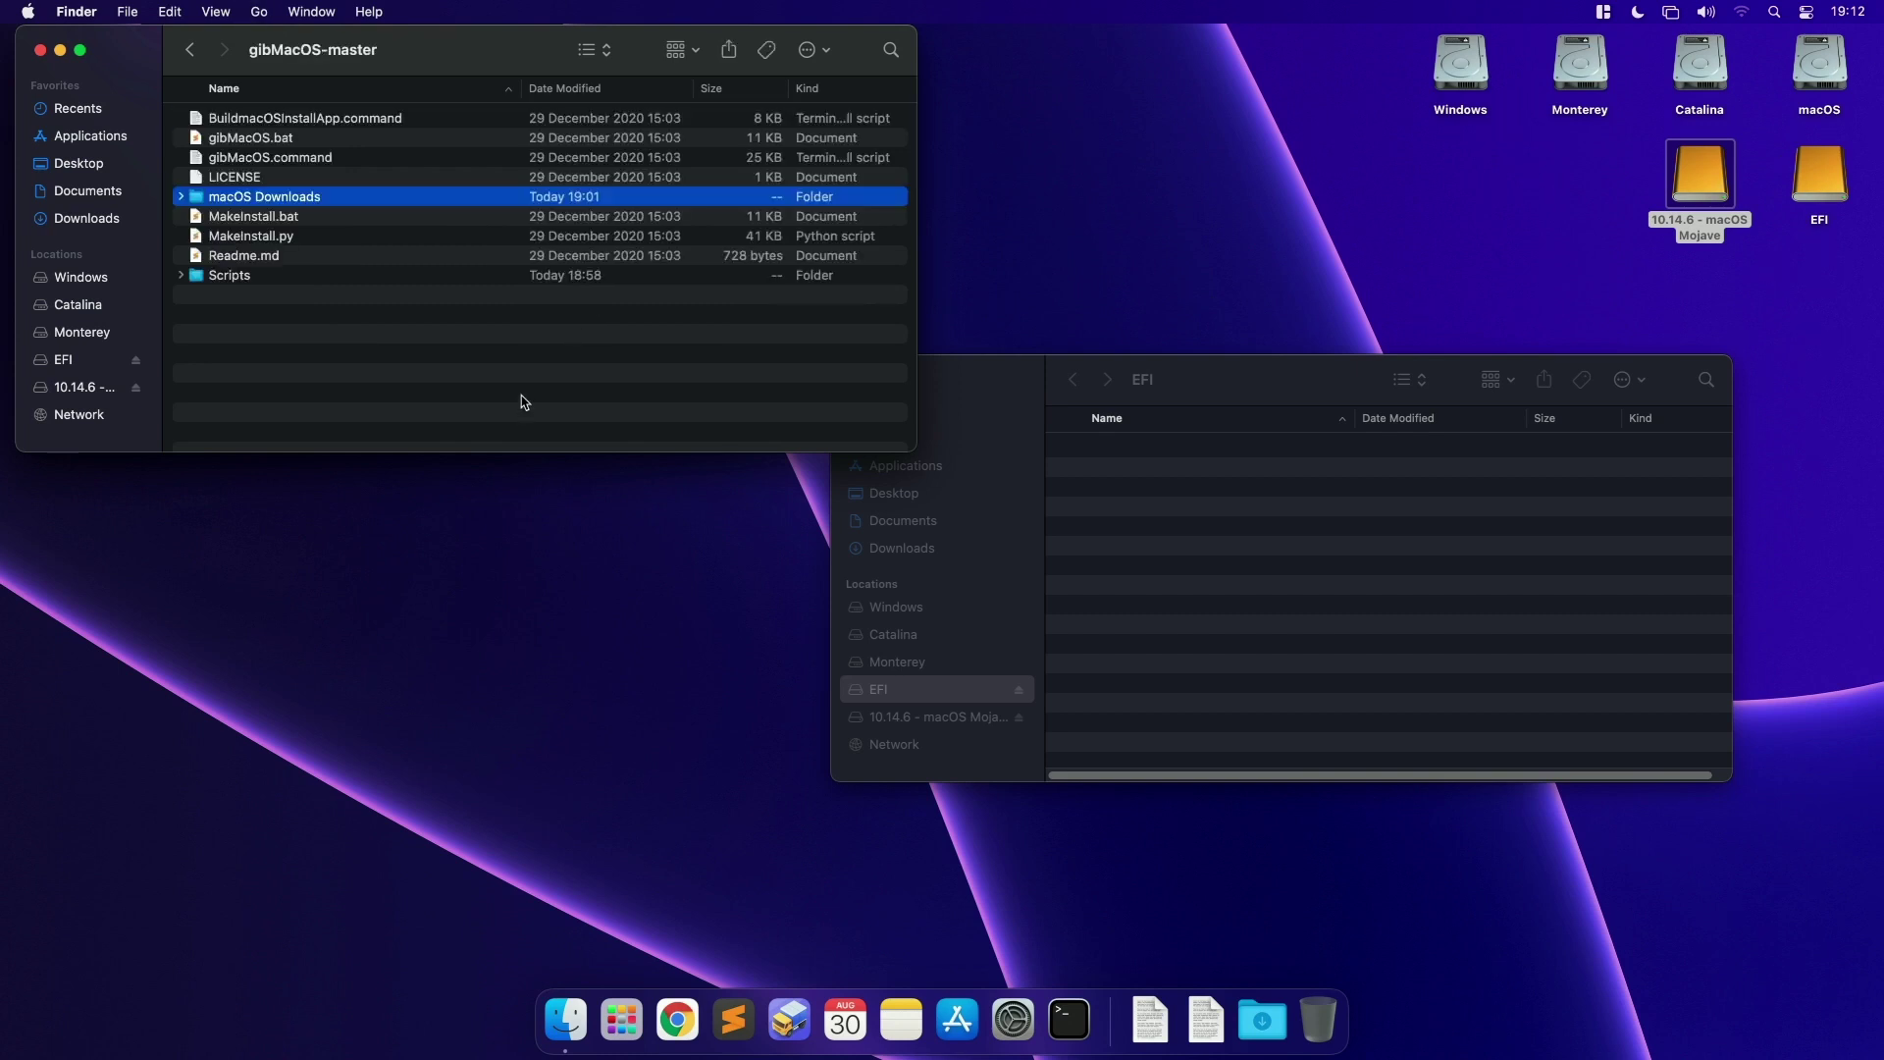
double_click(274, 164)
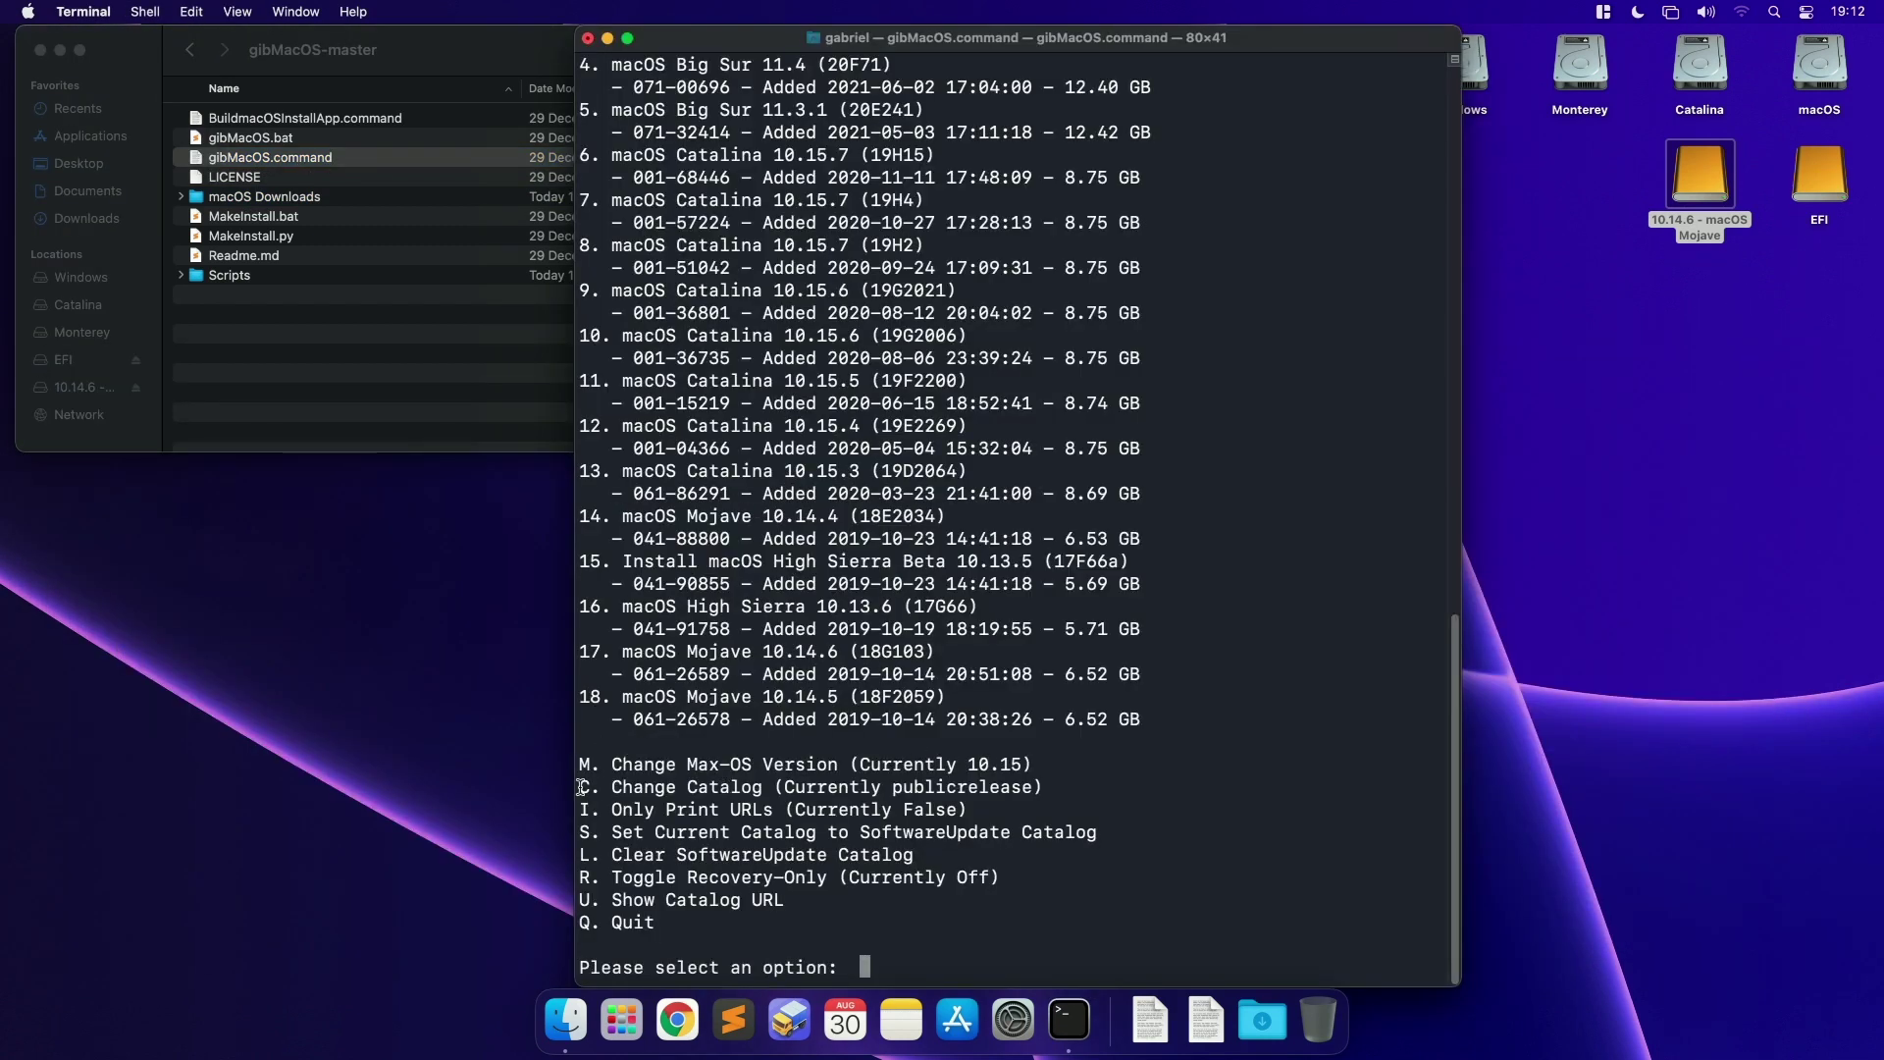
Step: Switch gibMacOS to the developer catalog, choice 4, via Change Catalog
left_click_drag(580, 788, 767, 778)
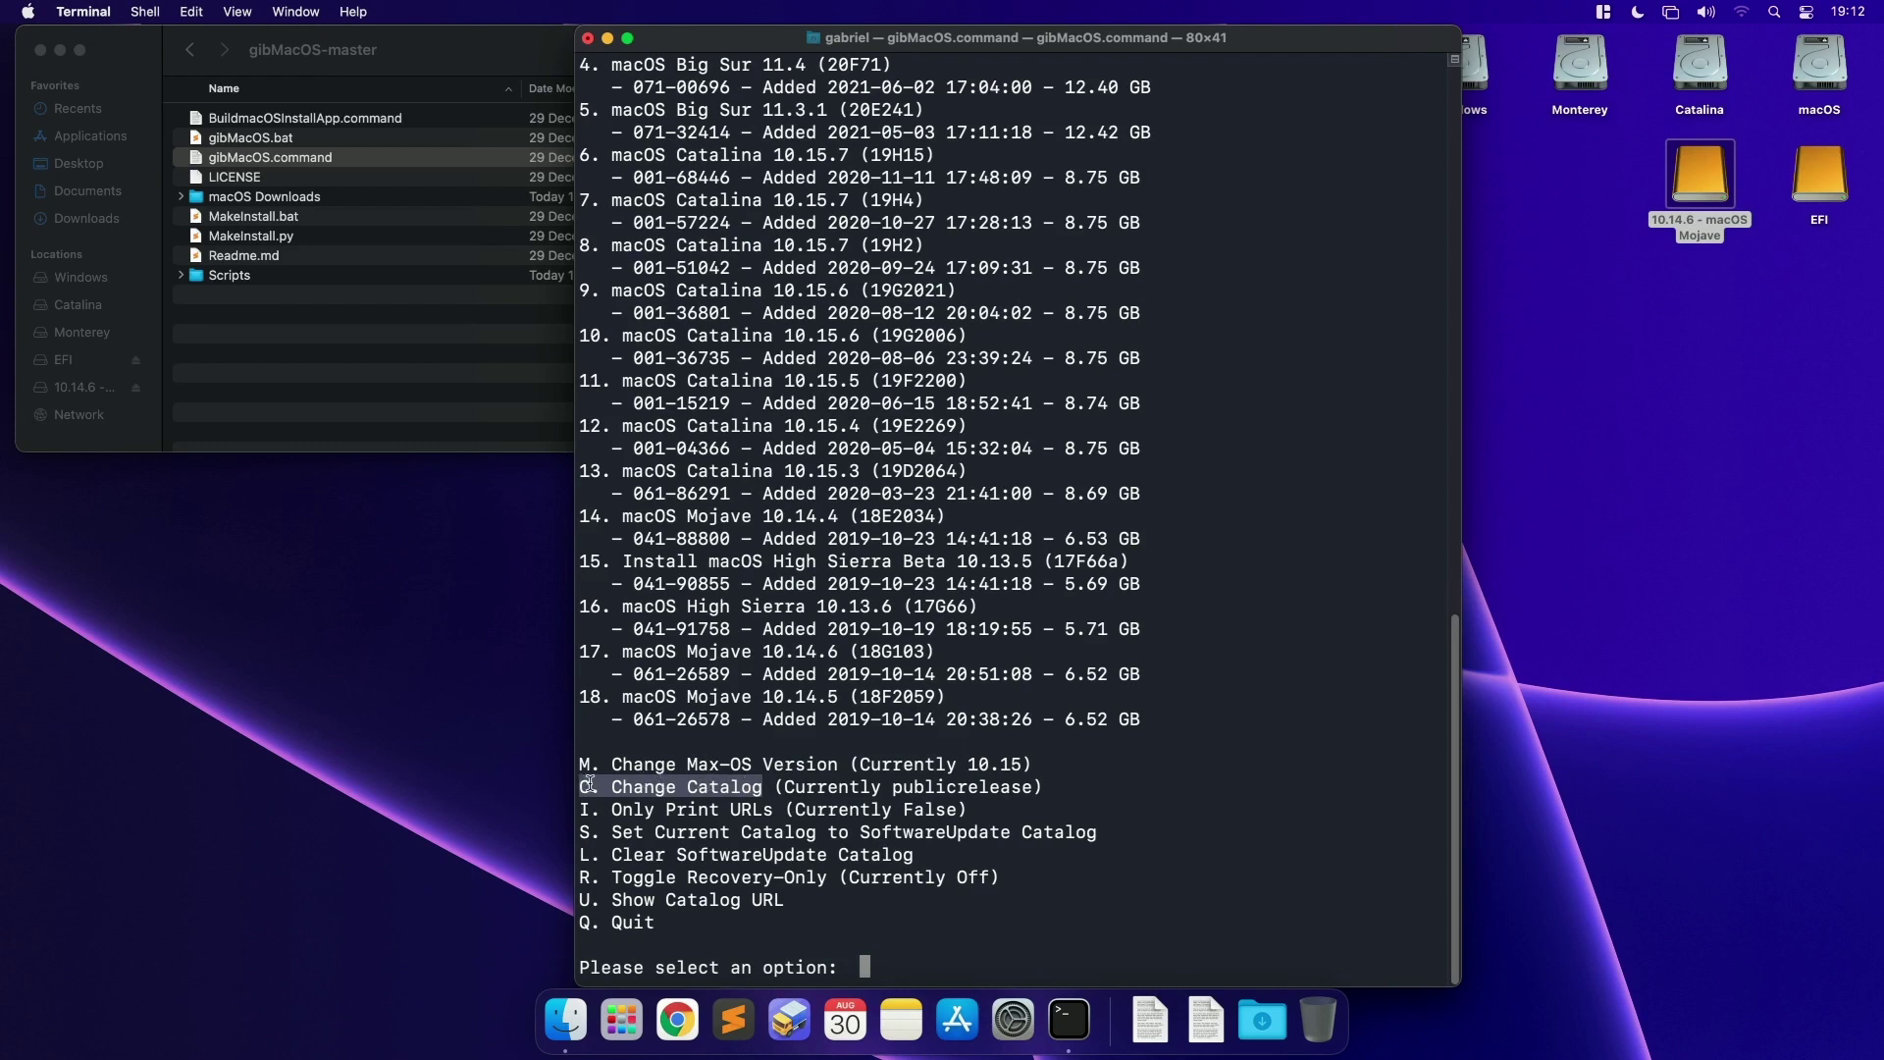
type("C")
key("Return")
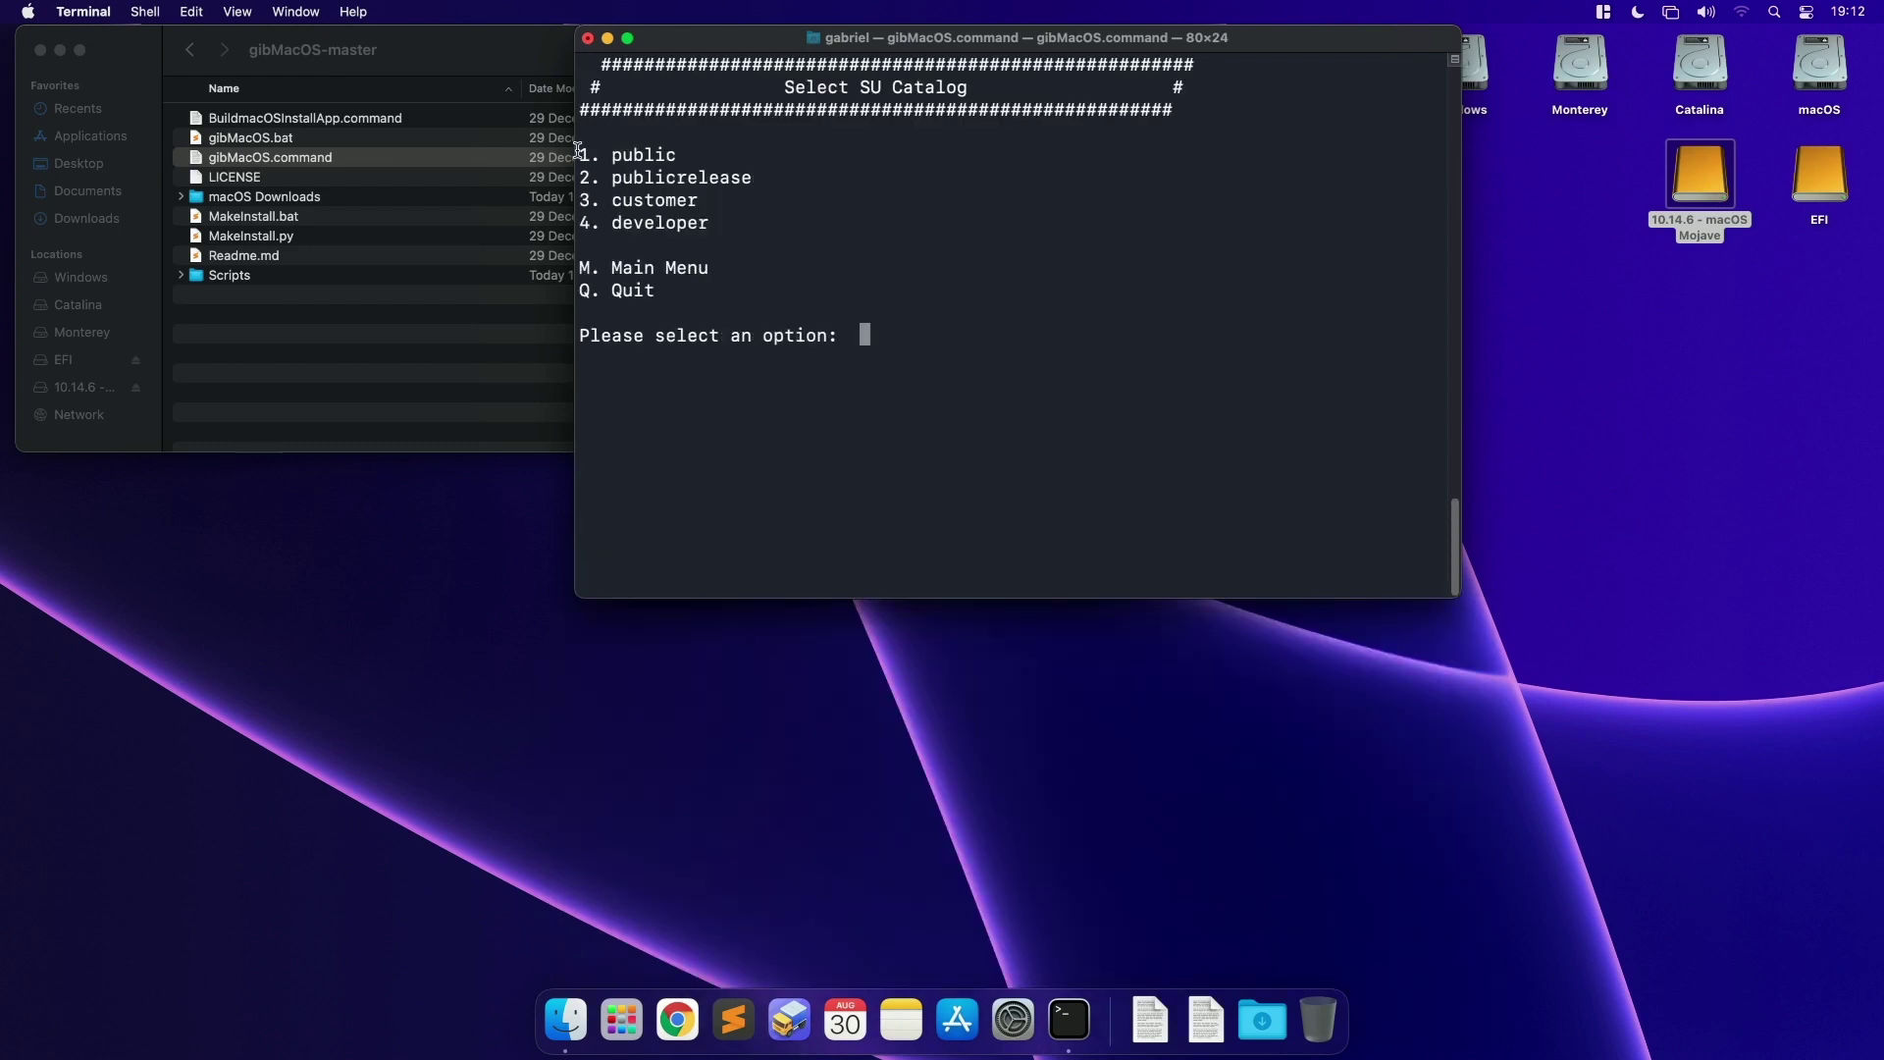
left_click_drag(577, 149, 766, 217)
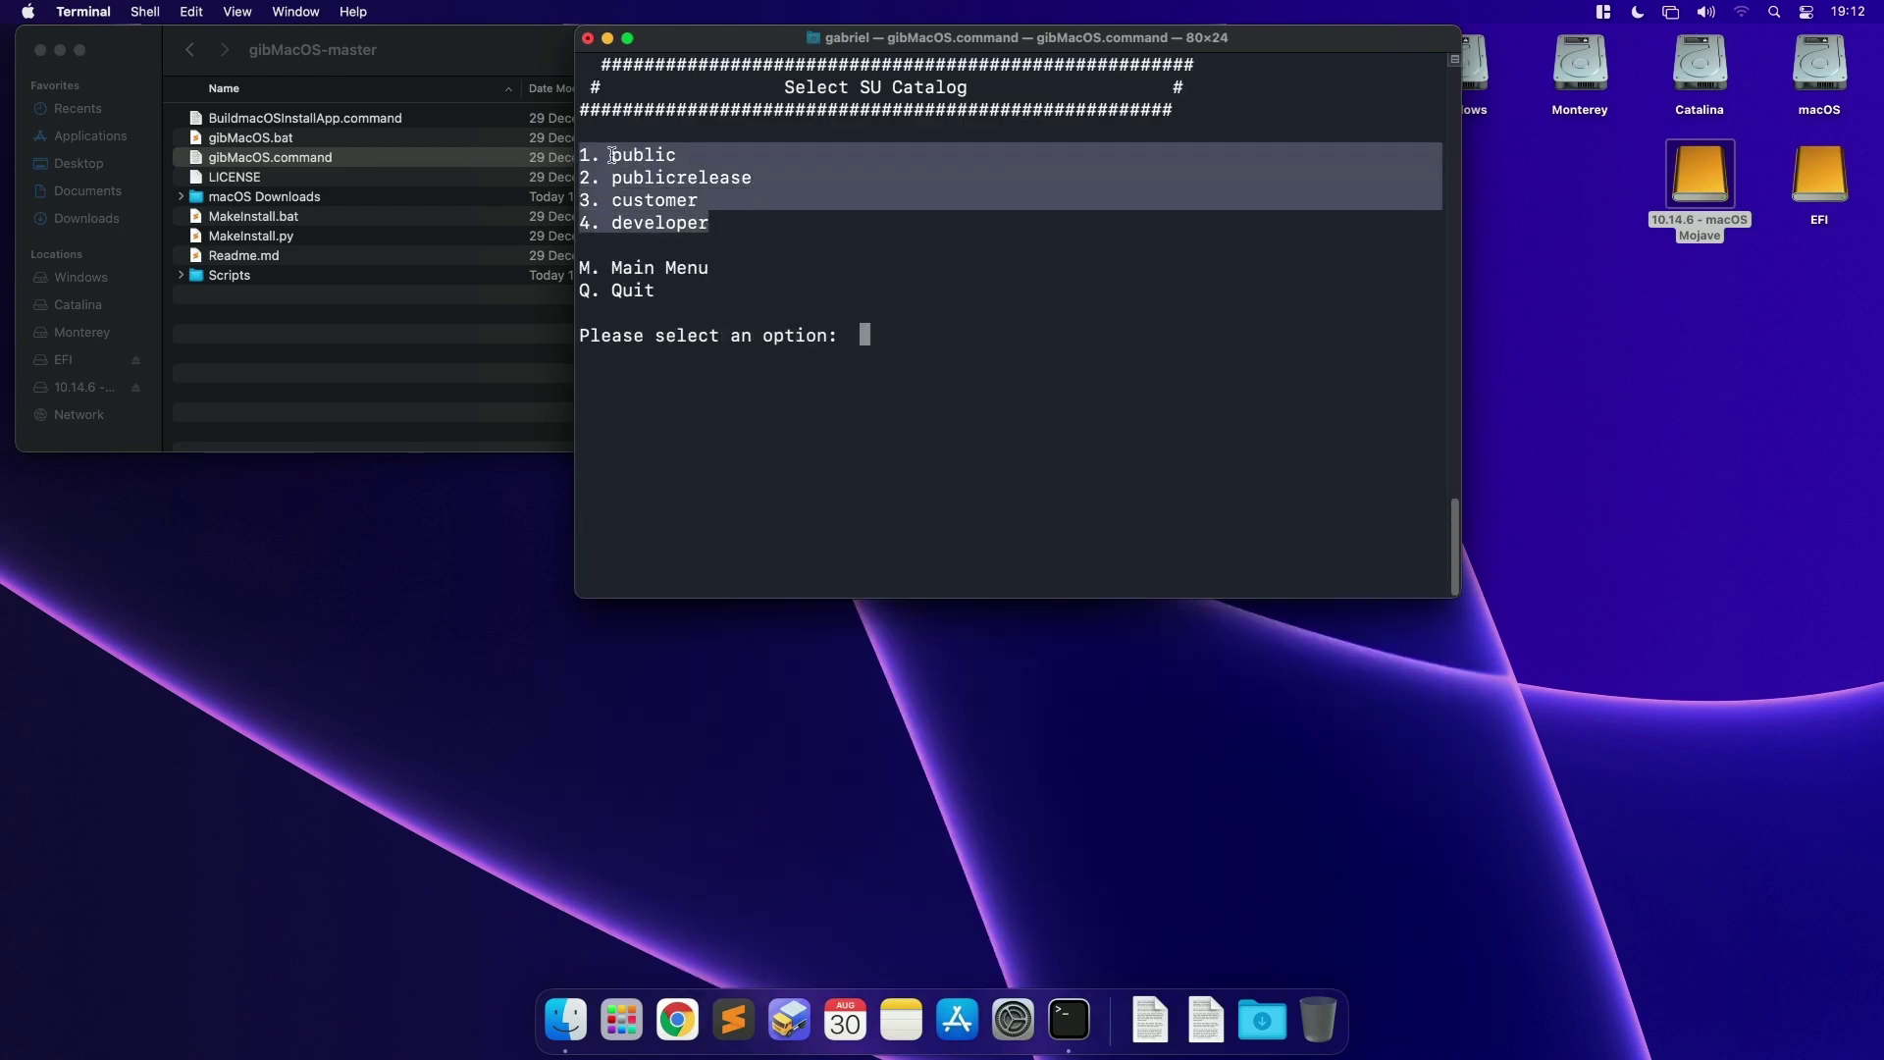
type("4")
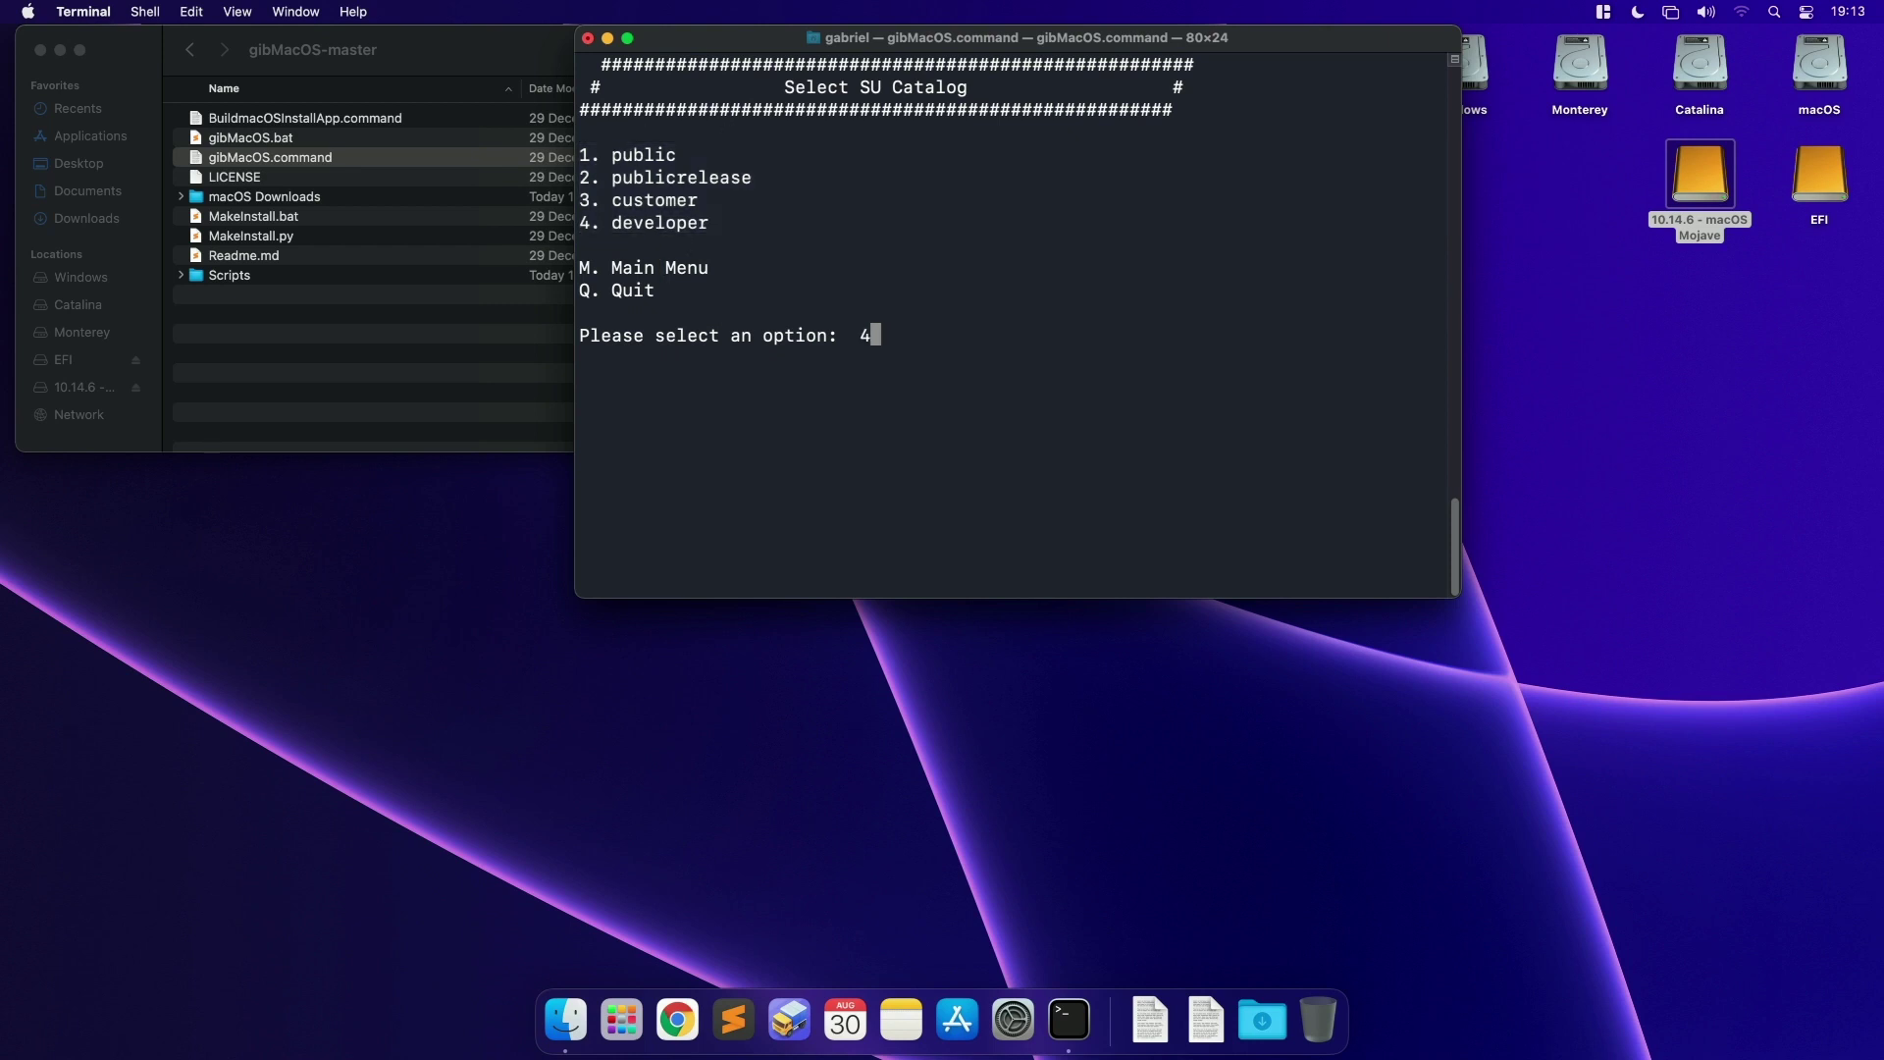
key("Return")
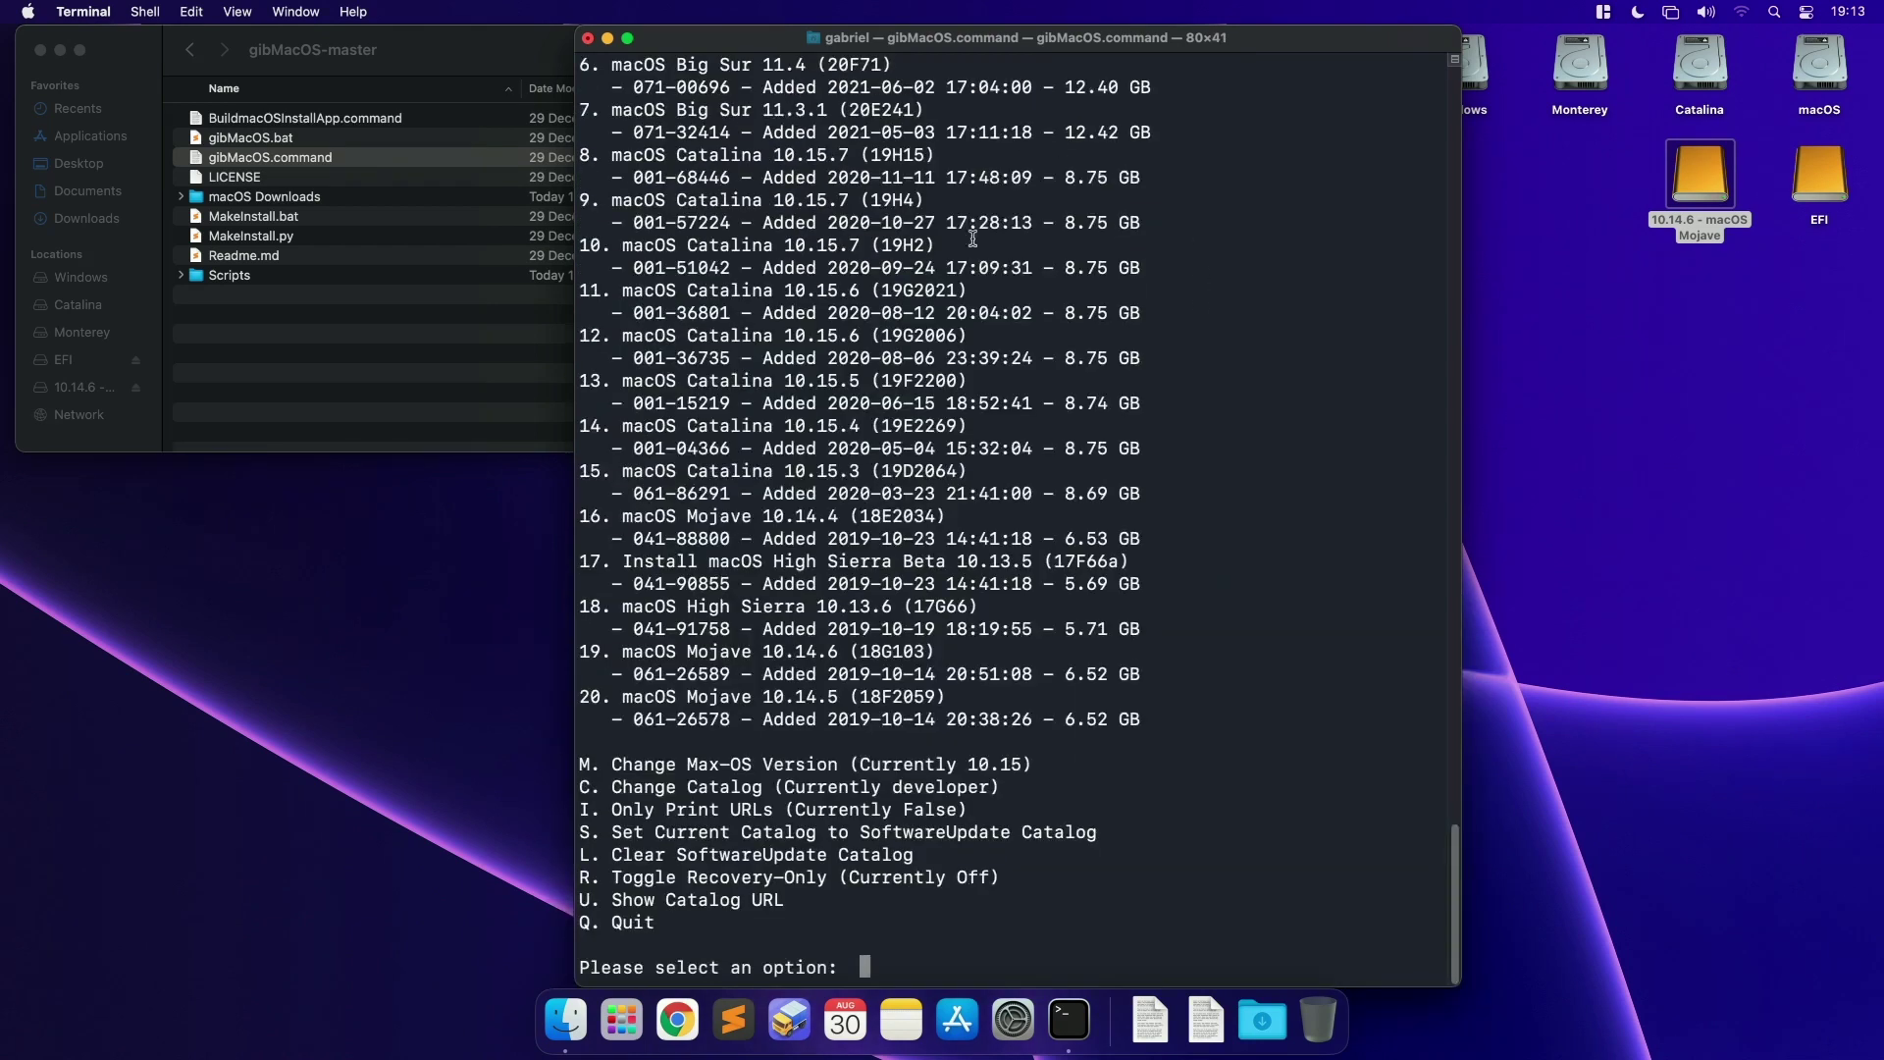
Step: Choose option 2, macOS Monterey beta 12.0 (11.72 GB), to start downloading
scroll(744, 854, "up", 1)
scroll(808, 749, "up", 2)
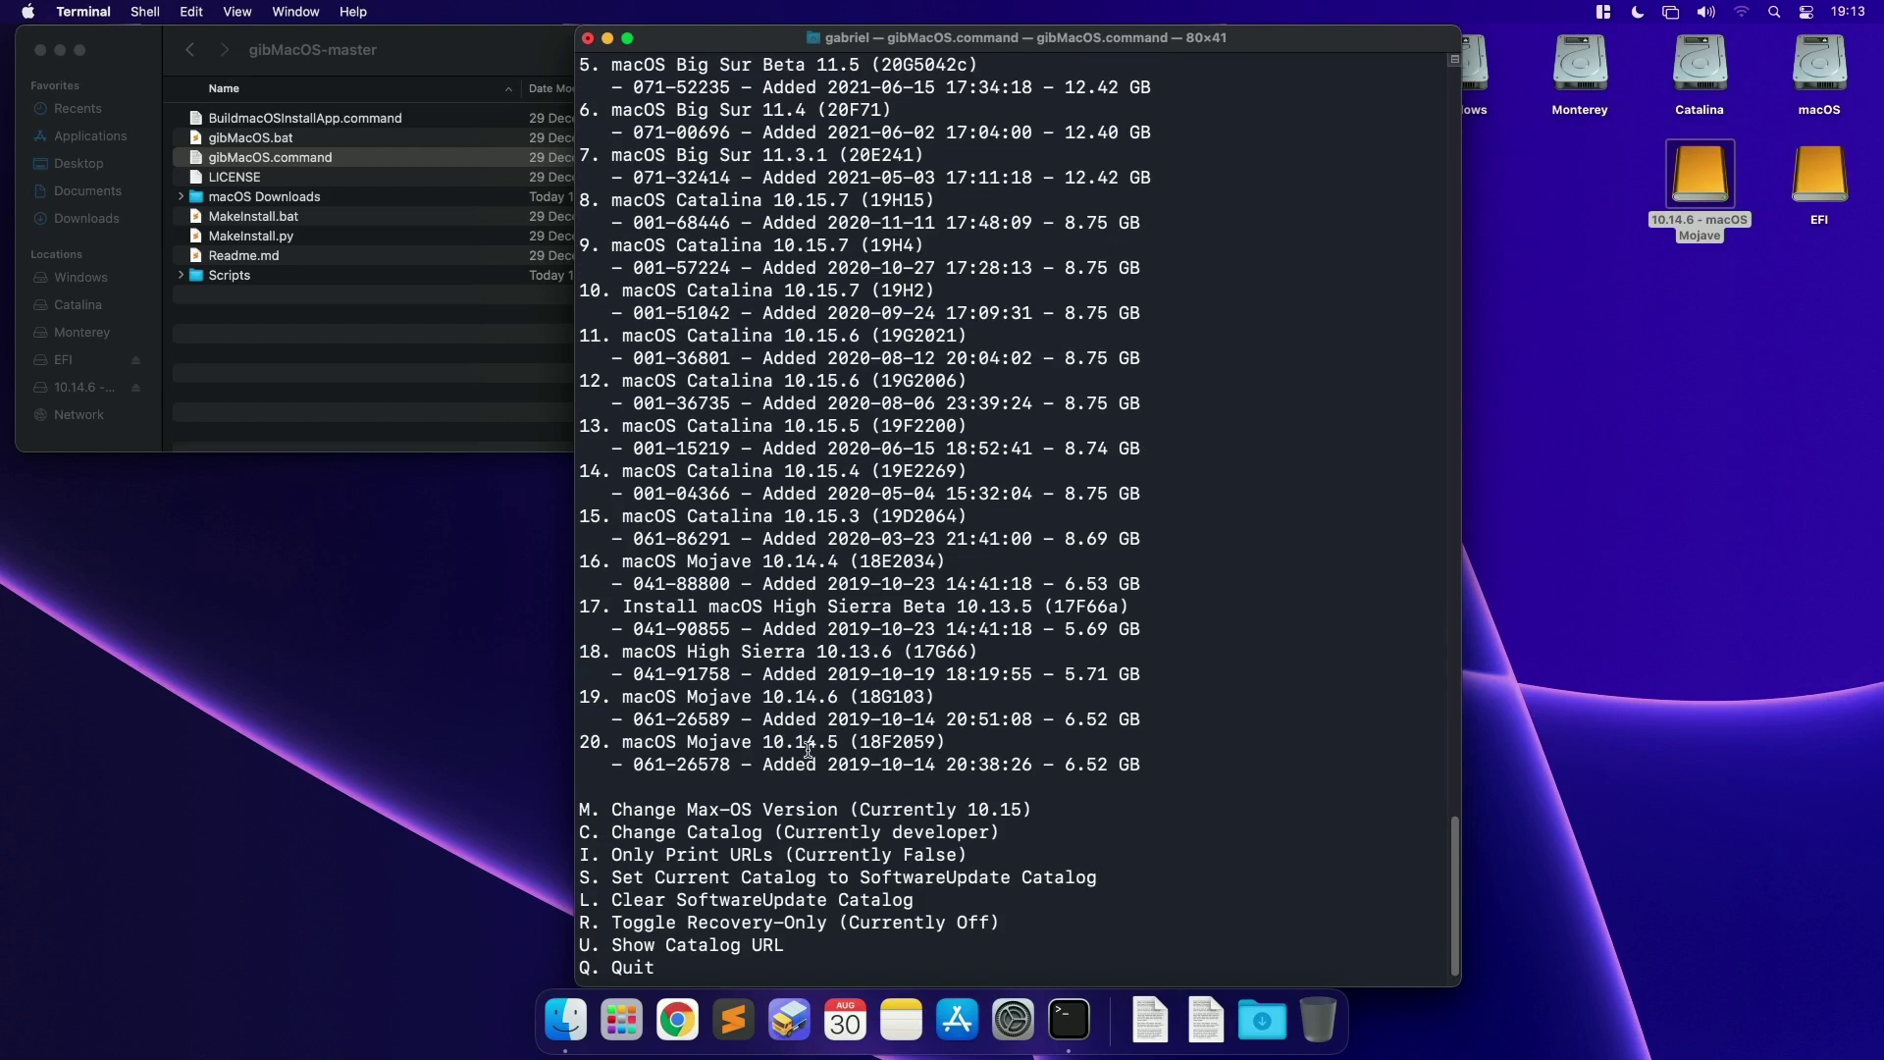
scroll(809, 749, "up", 12)
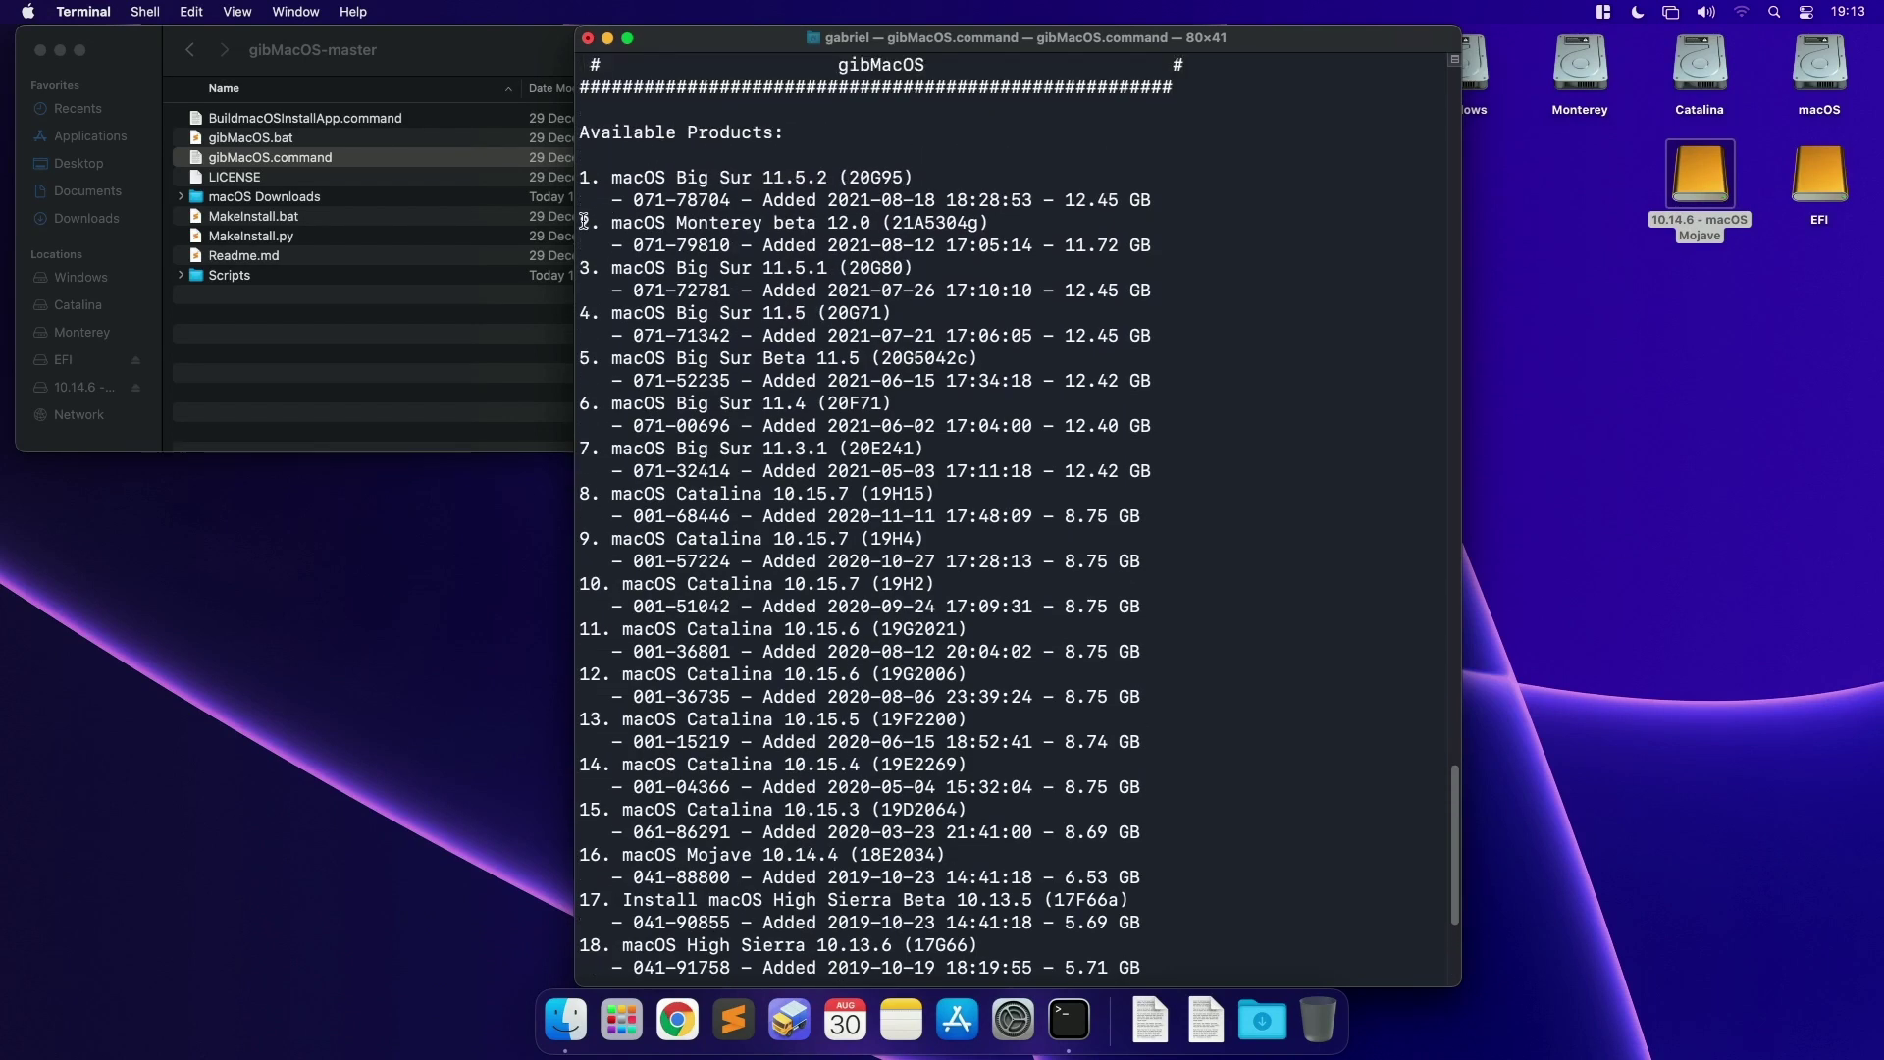
left_click_drag(581, 222, 1210, 242)
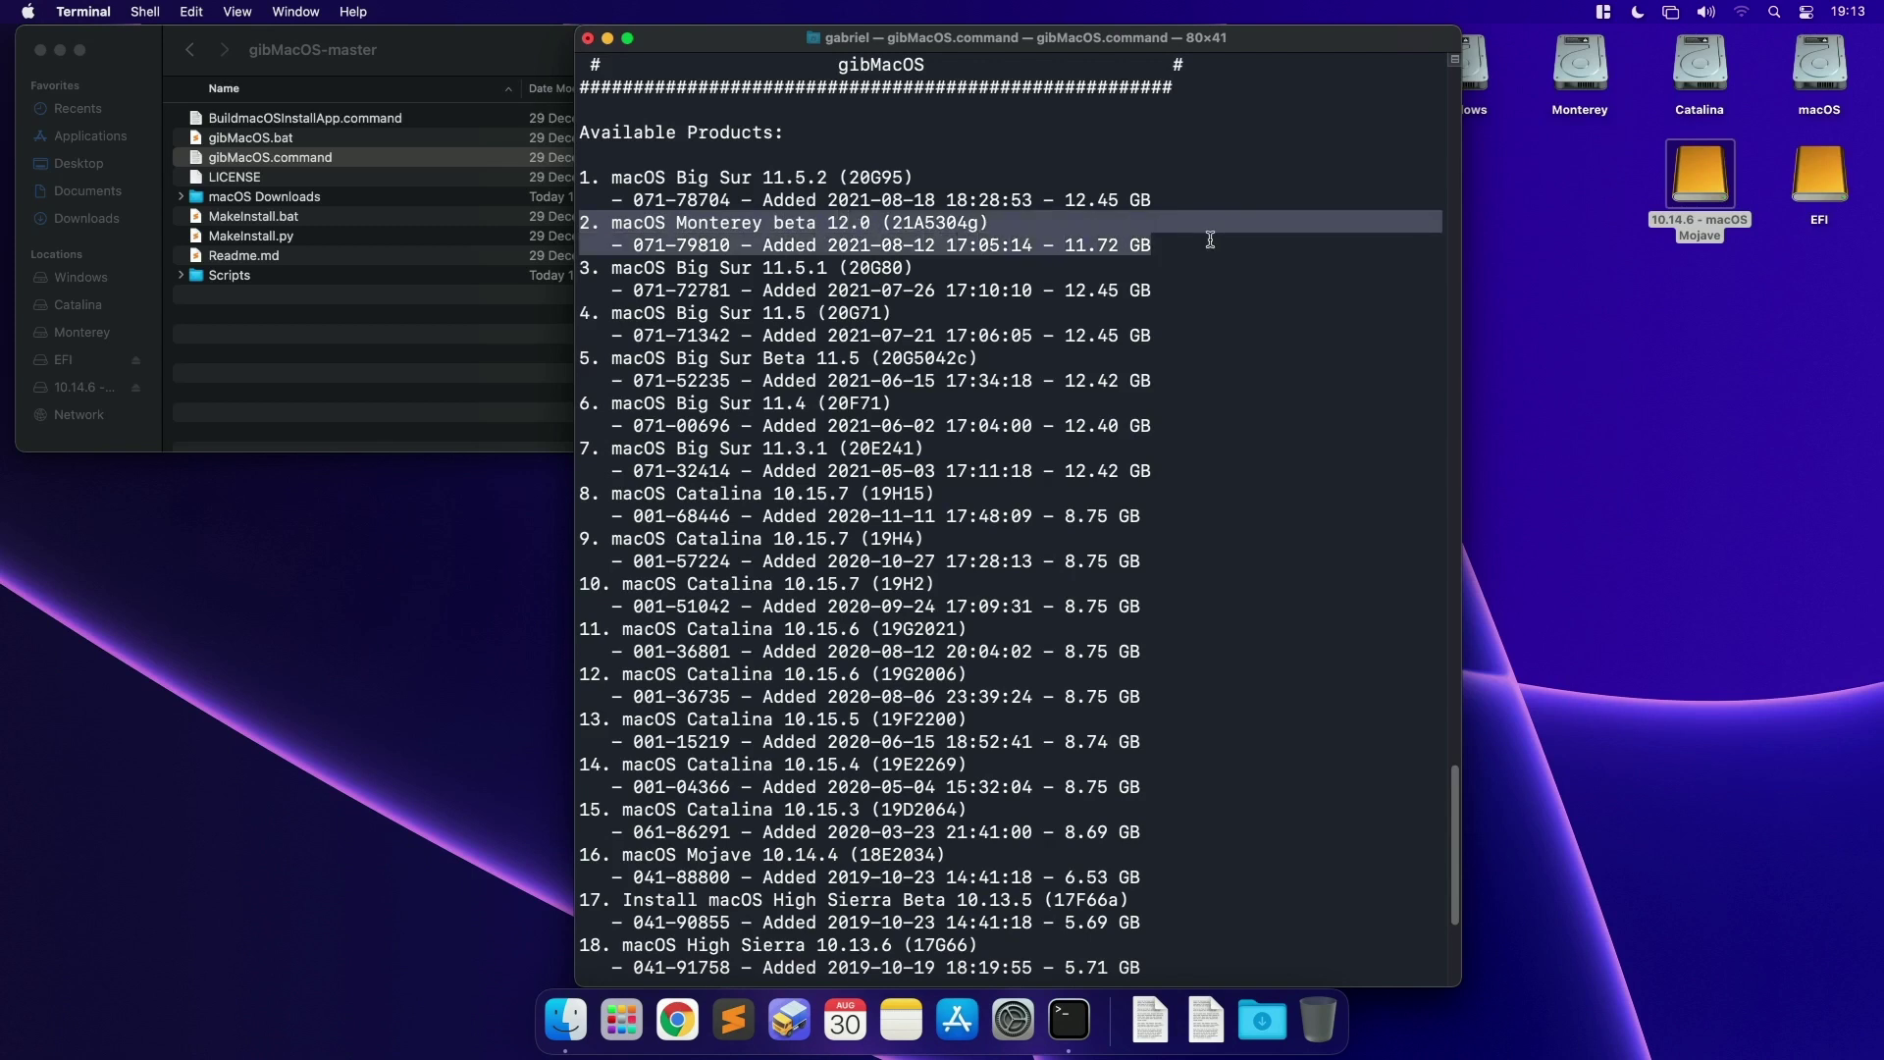
left_click_drag(763, 244, 1152, 244)
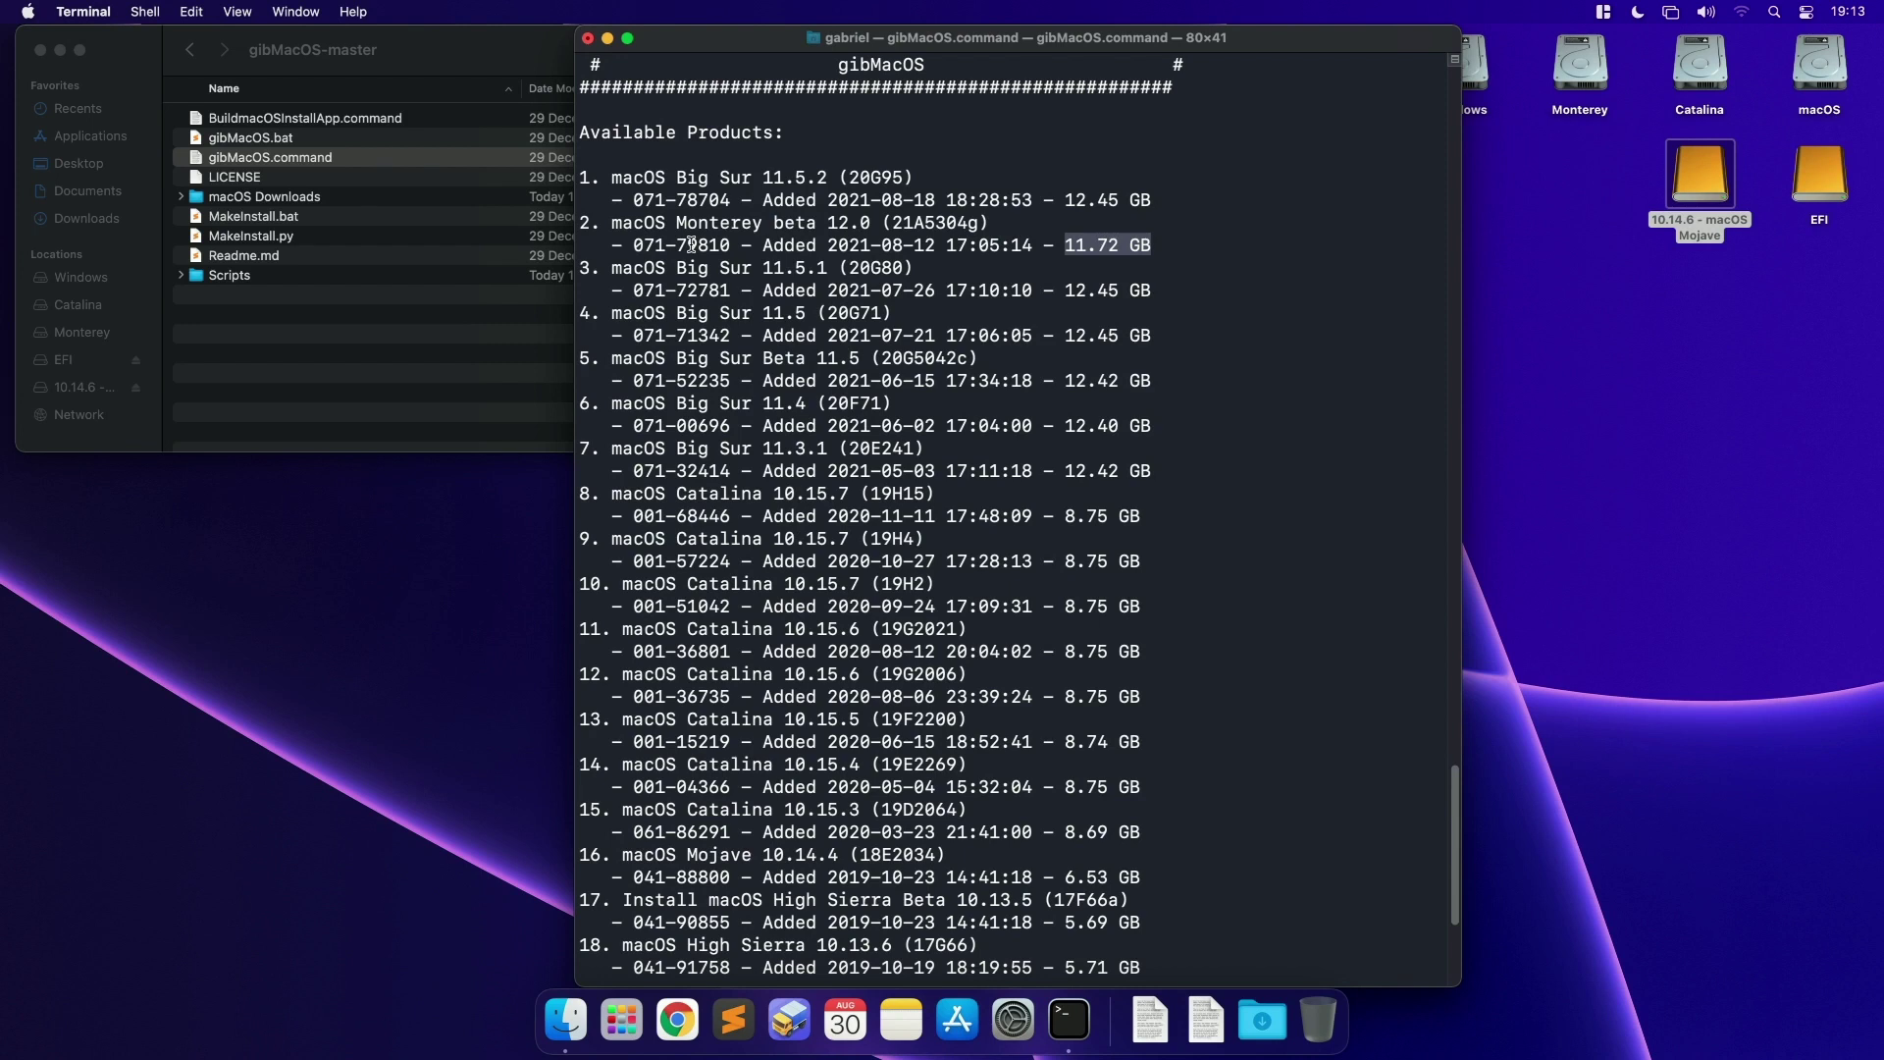
type("2")
key("Return")
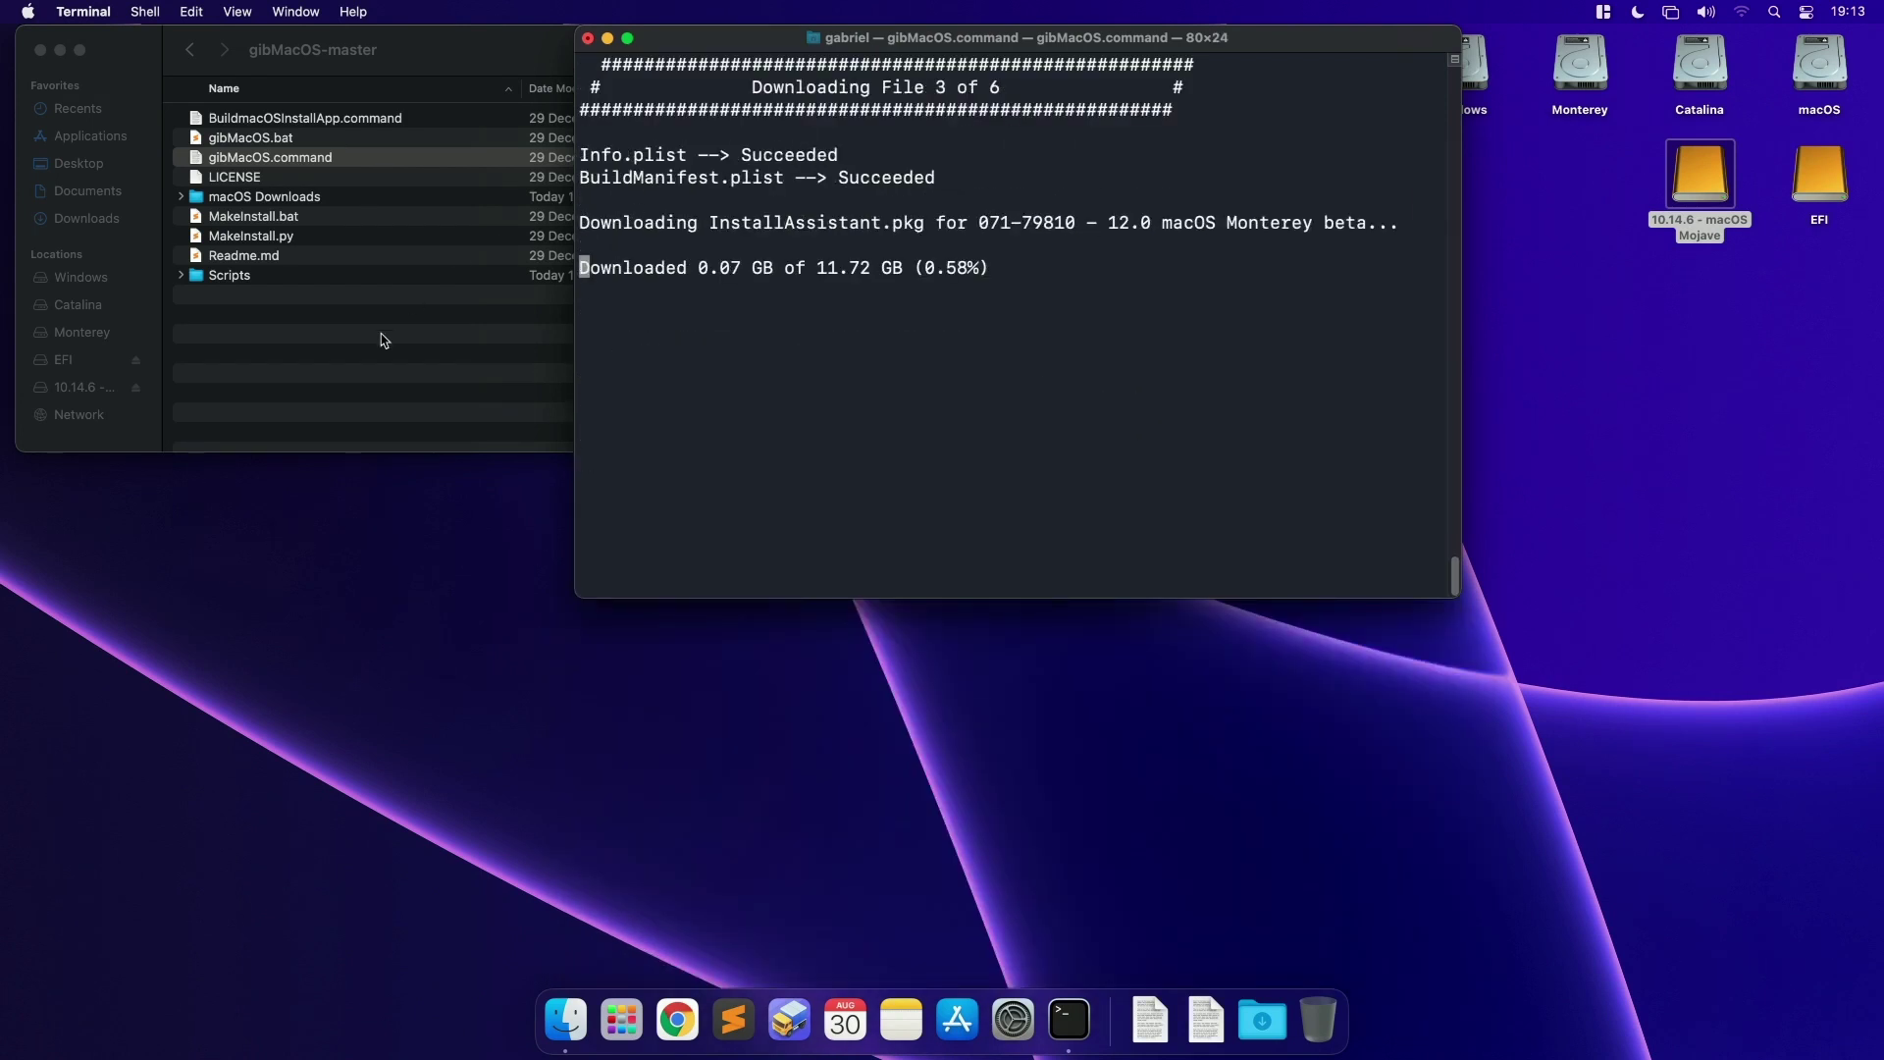
Step: Open macOS Downloads > developer in Finder to see the new Monterey beta folder
left_click(383, 338)
double_click(279, 202)
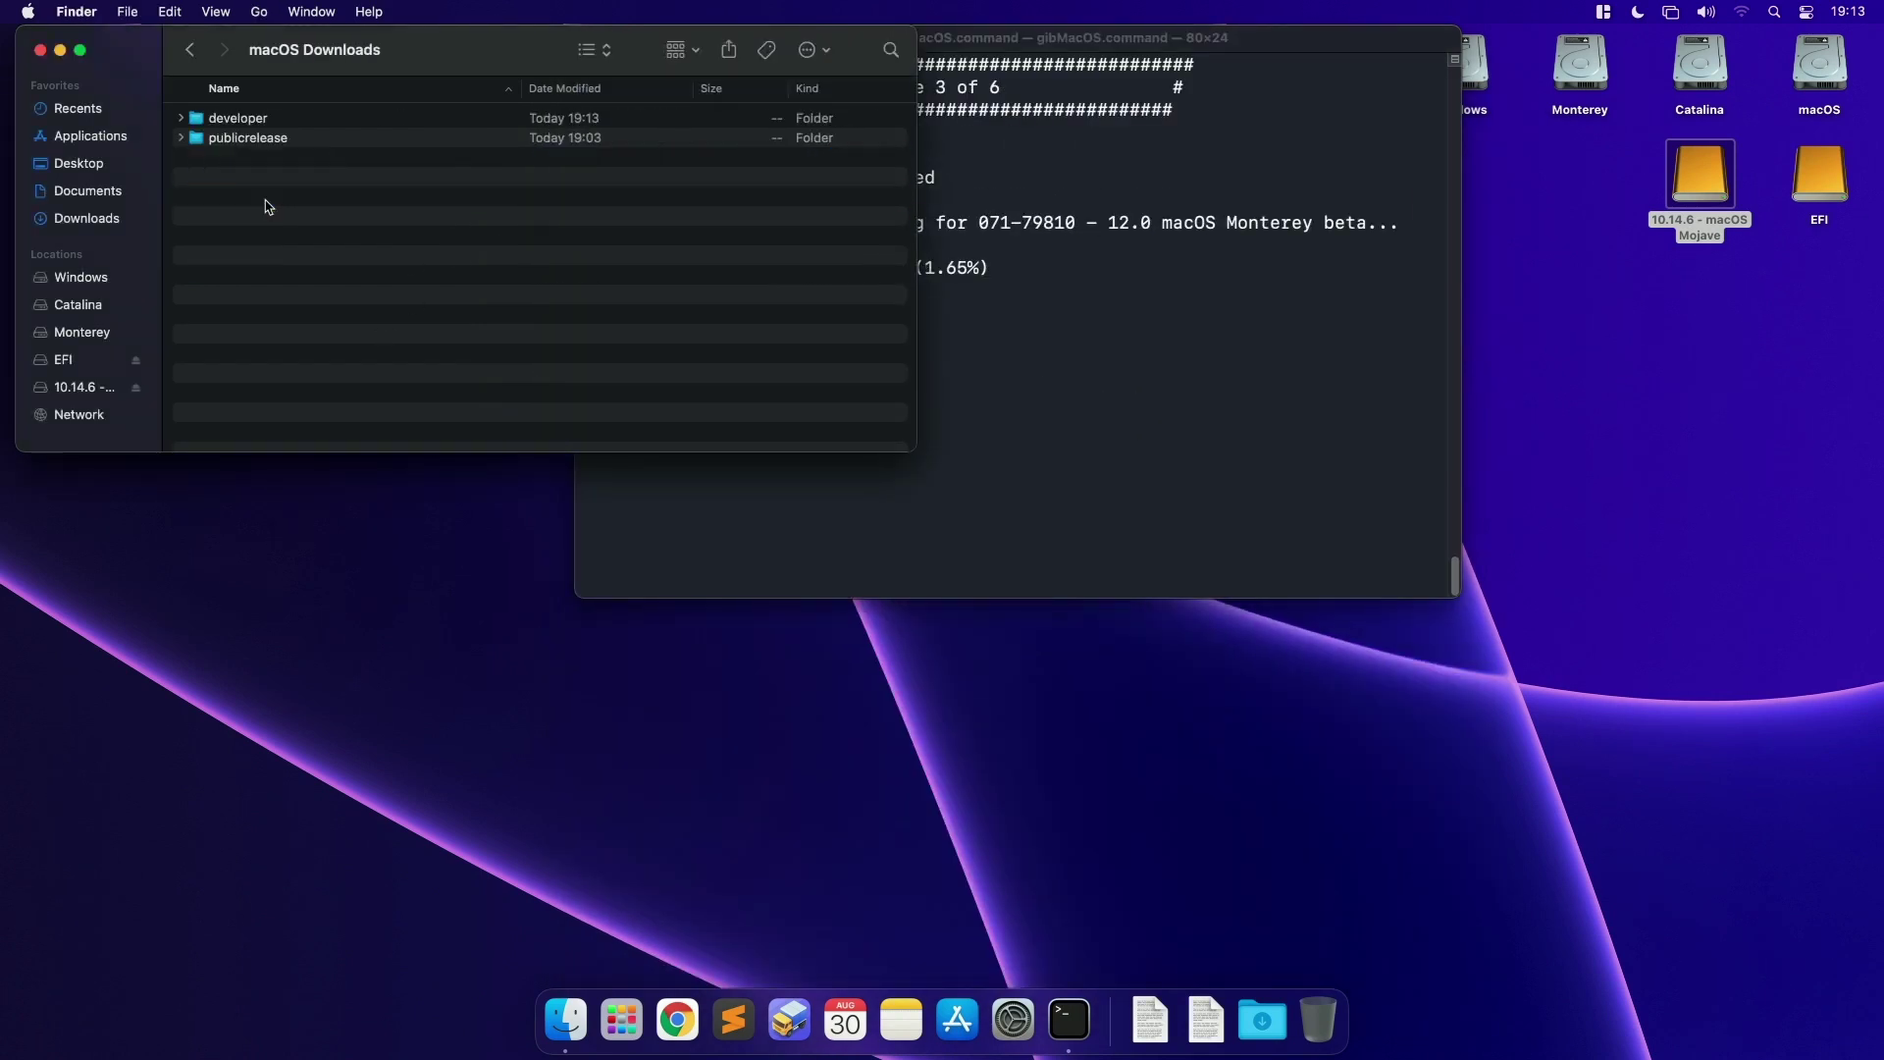
left_click(221, 123)
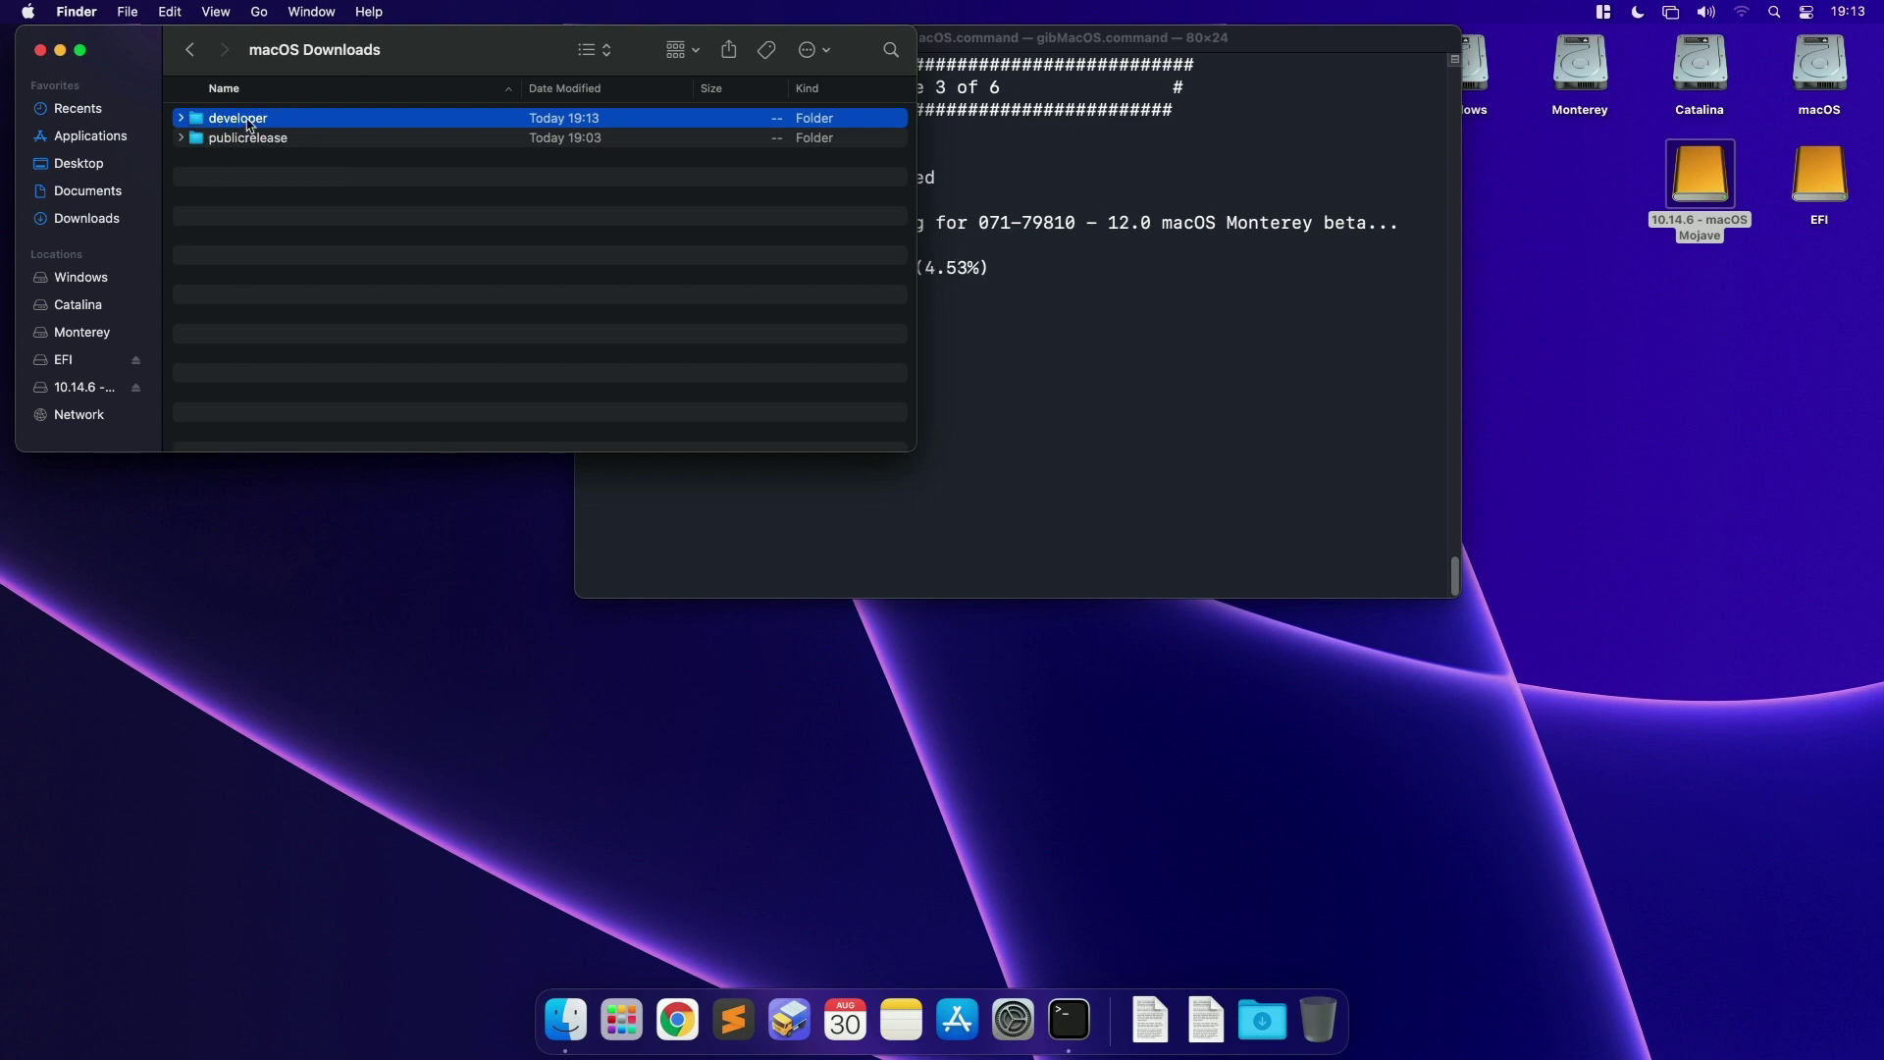
double_click(249, 120)
left_click(253, 119)
Step: Return to Terminal and watch the download progress at file 3 of 6
left_click(1084, 295)
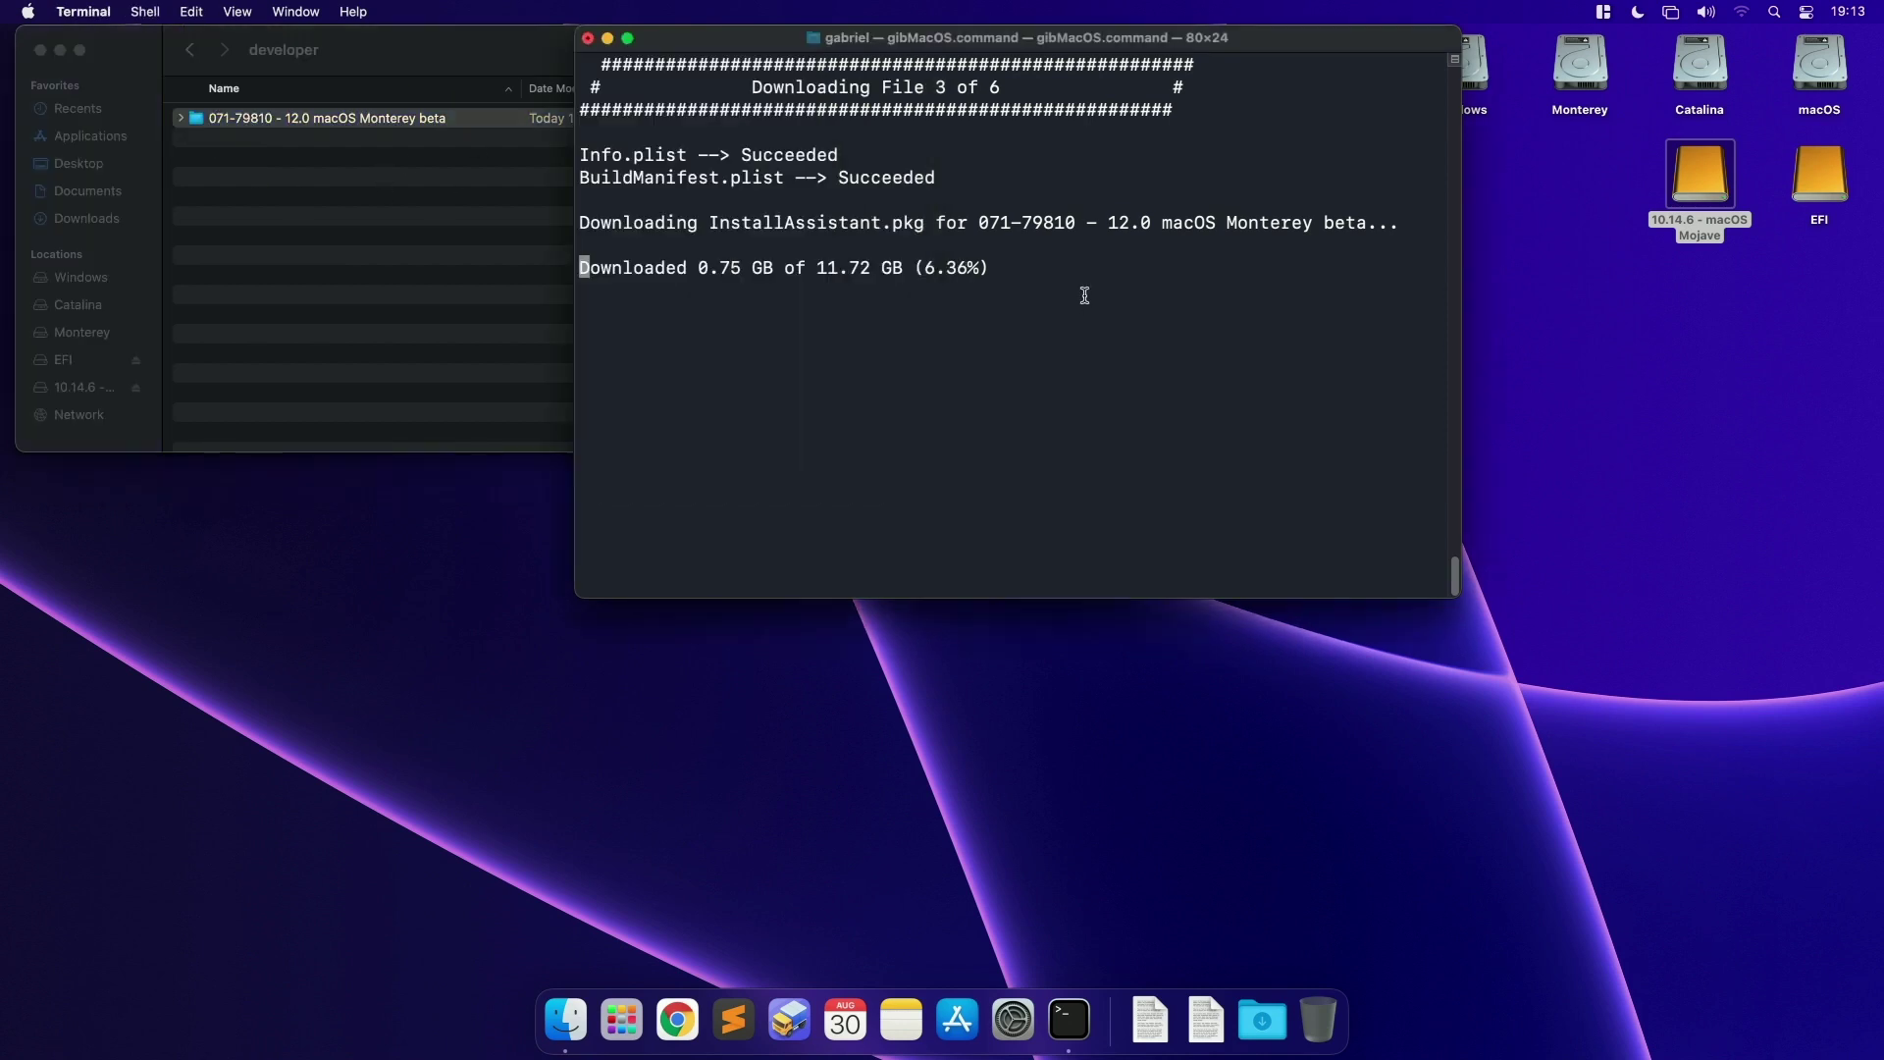
left_click_drag(751, 88, 1008, 86)
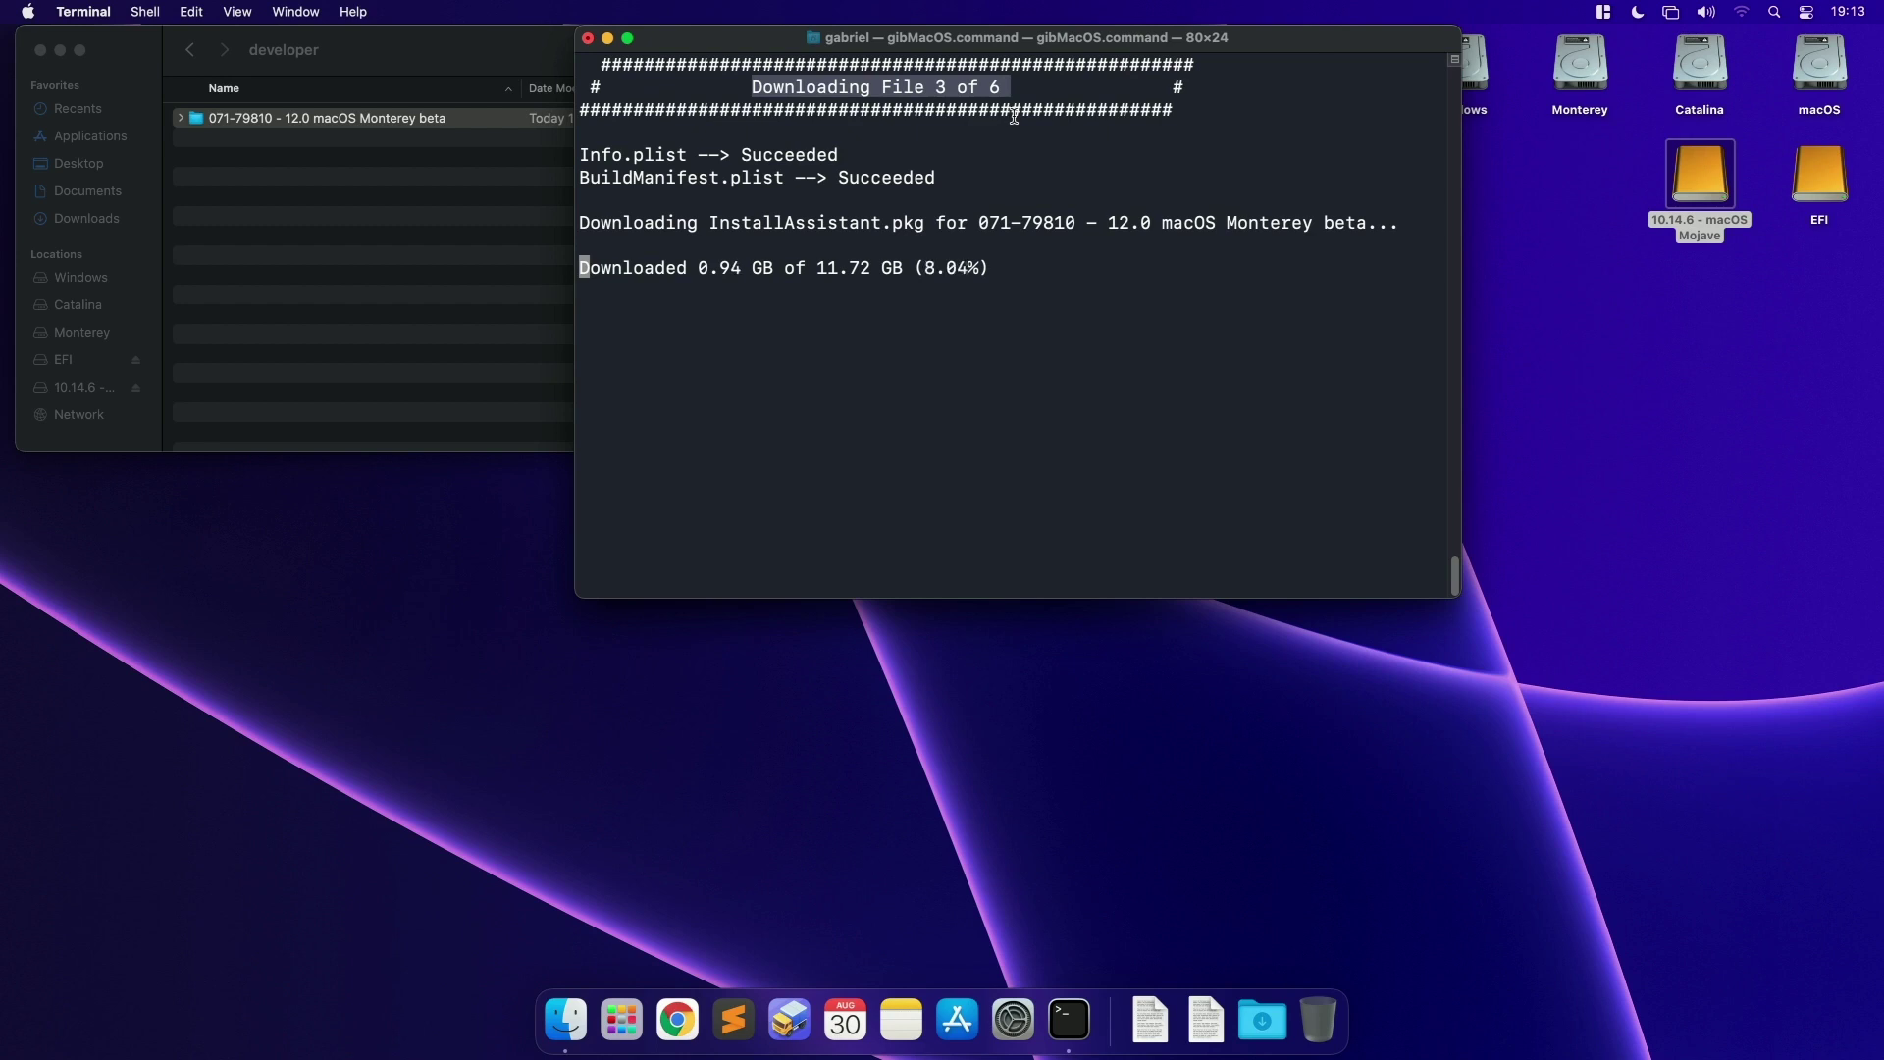
left_click(991, 125)
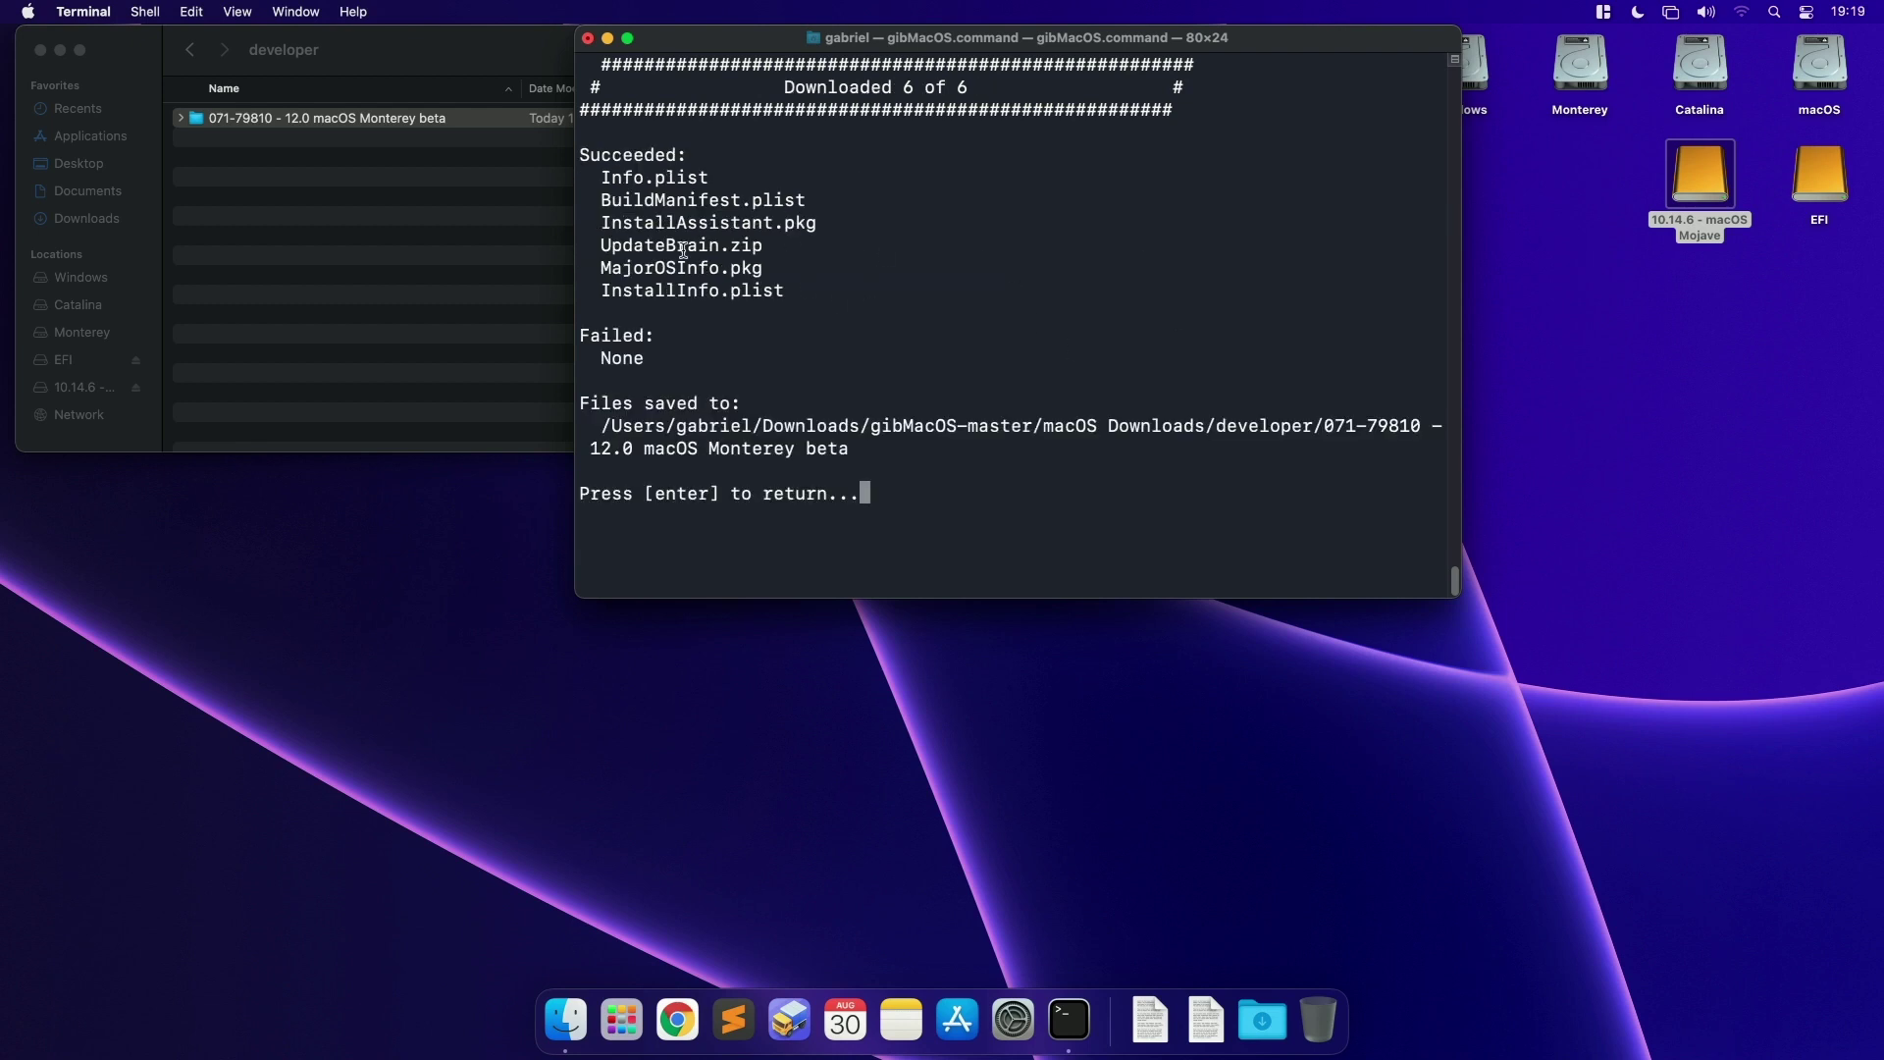
Step: Review the succeeded files, the Failed: None result and the save path
left_click_drag(582, 160, 811, 290)
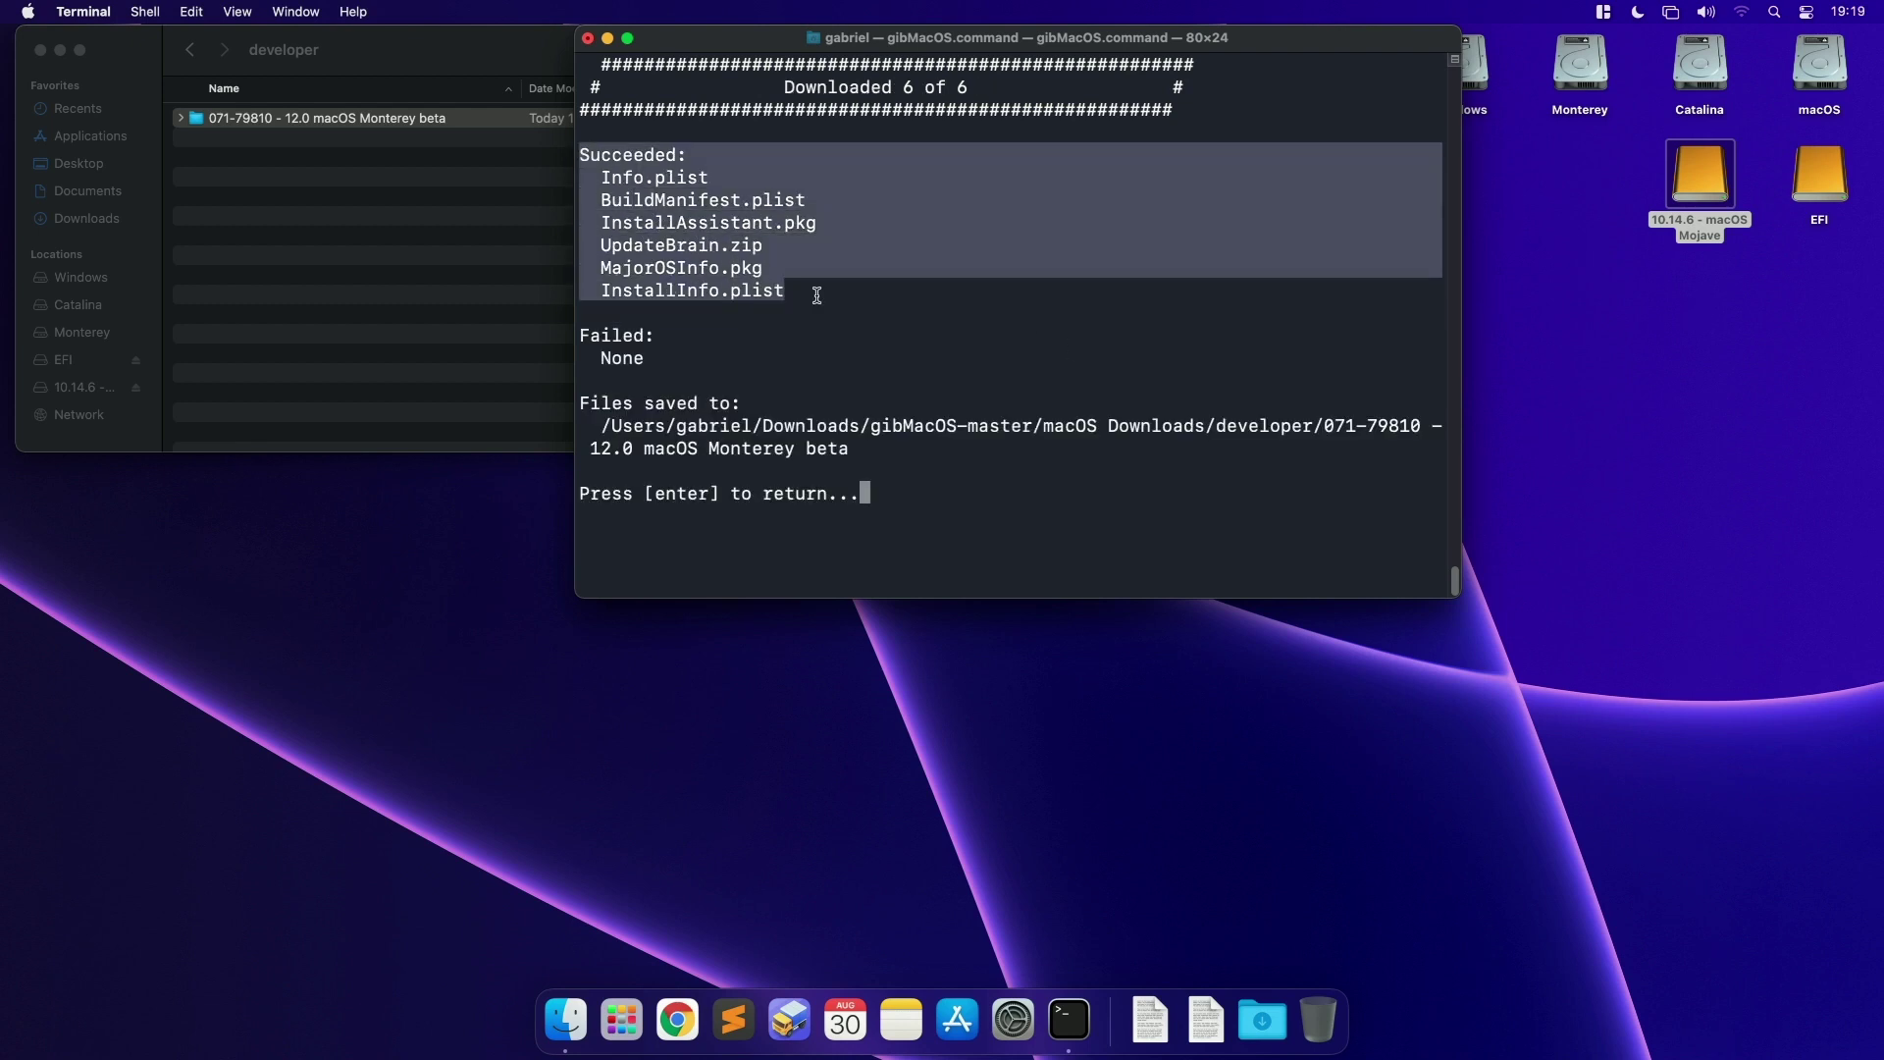
left_click_drag(583, 336, 677, 361)
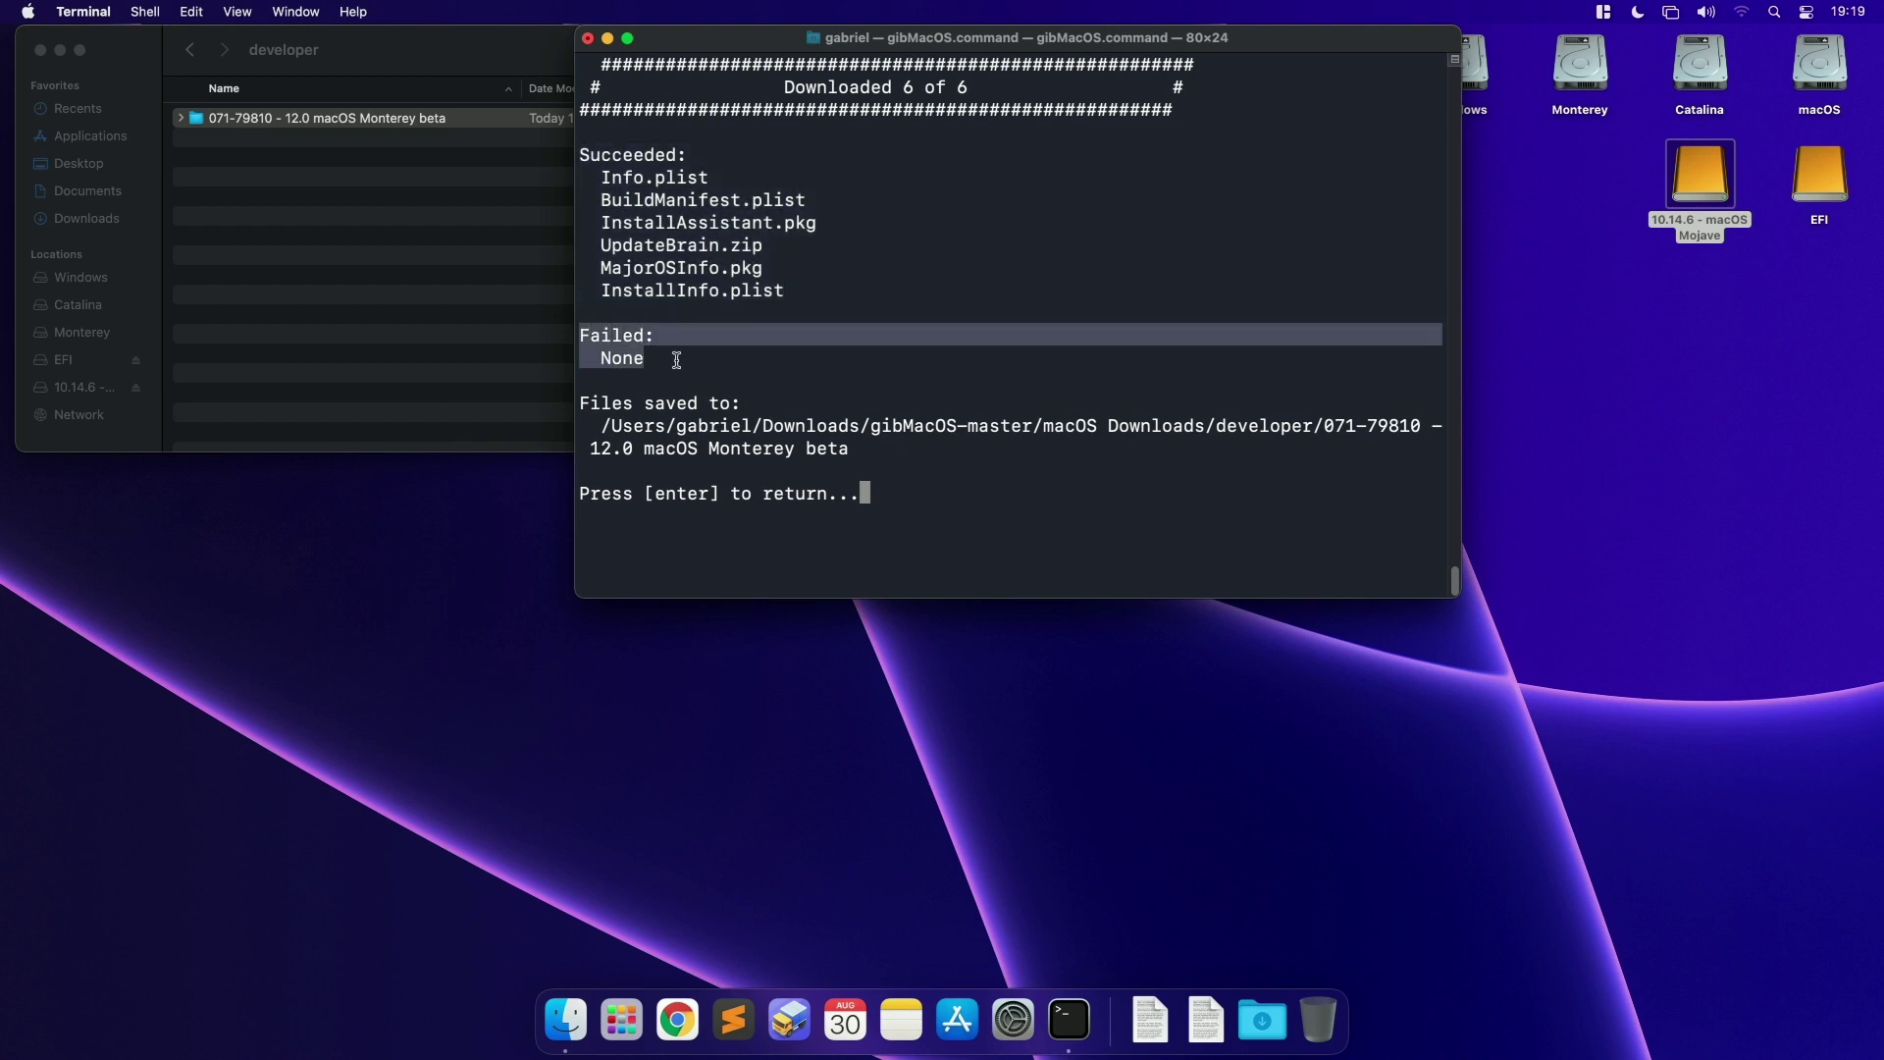
triple_click(608, 402)
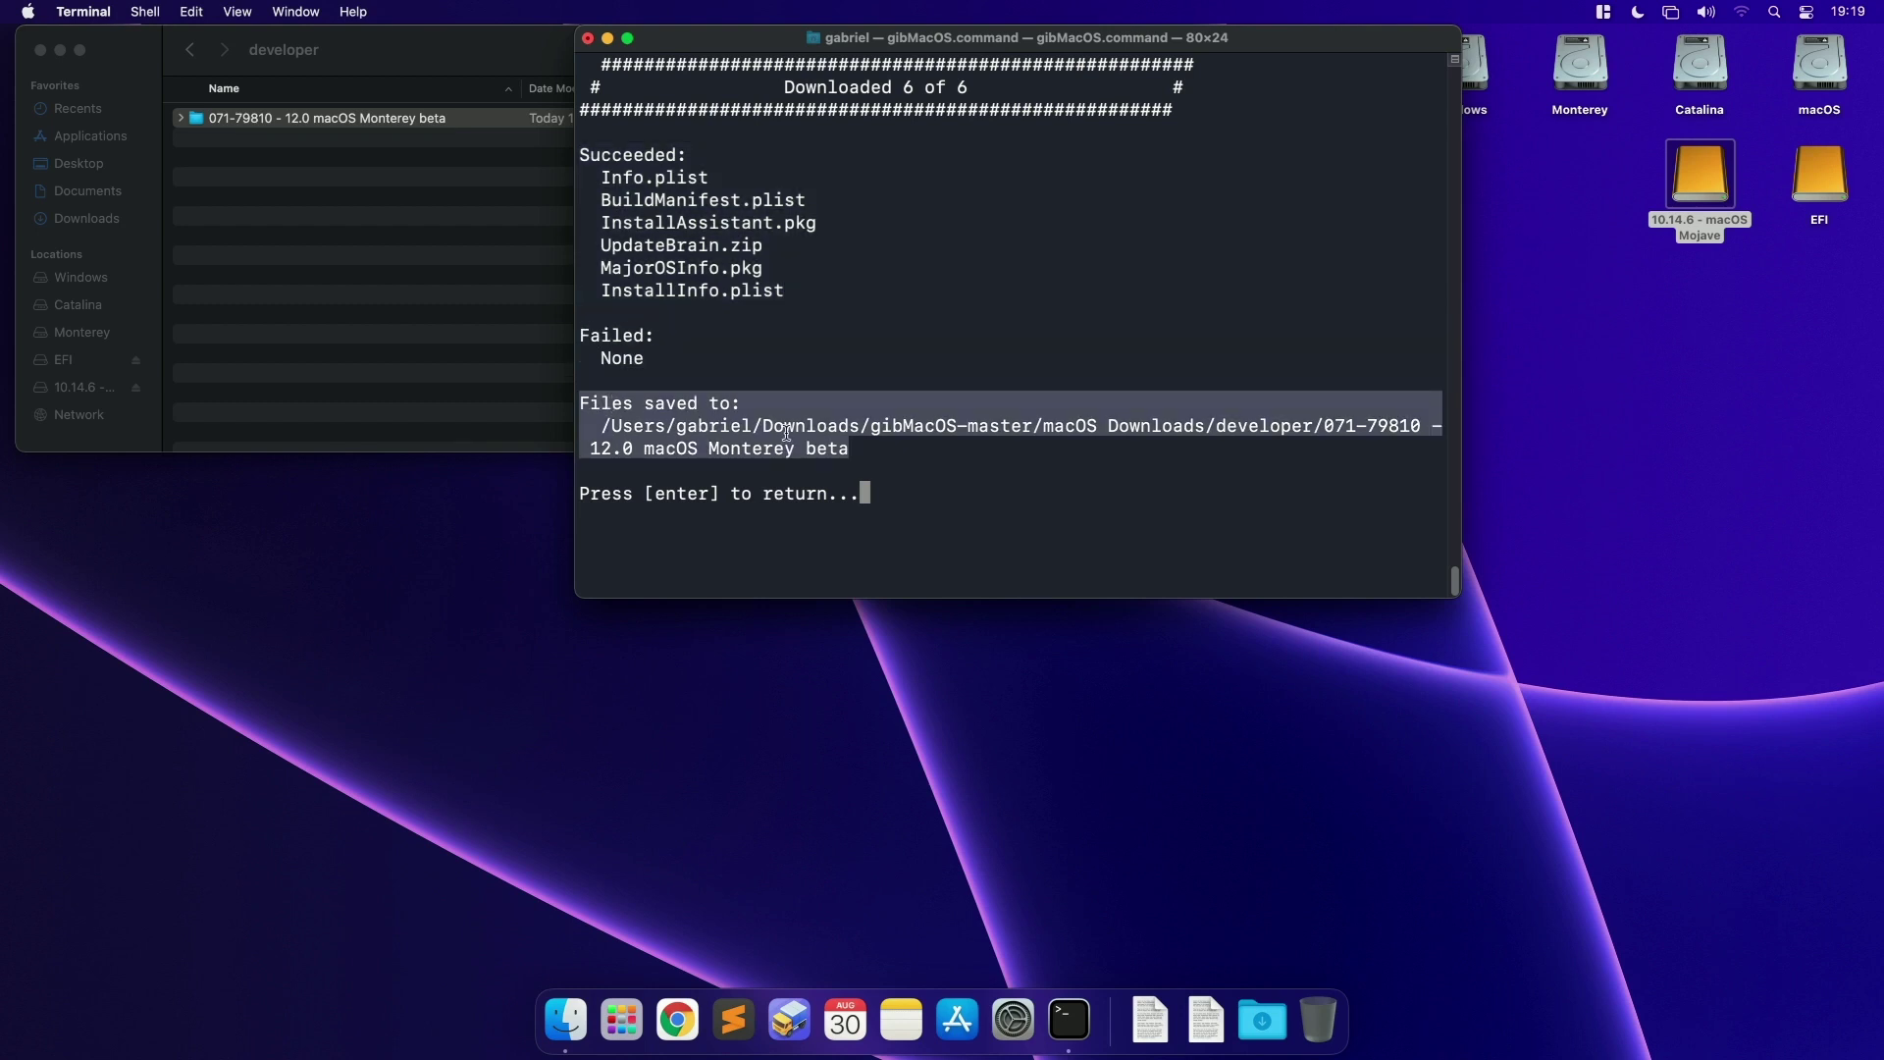
Step: Return to the main menu, quit gibMacOS with q, and close Terminal
key("Return")
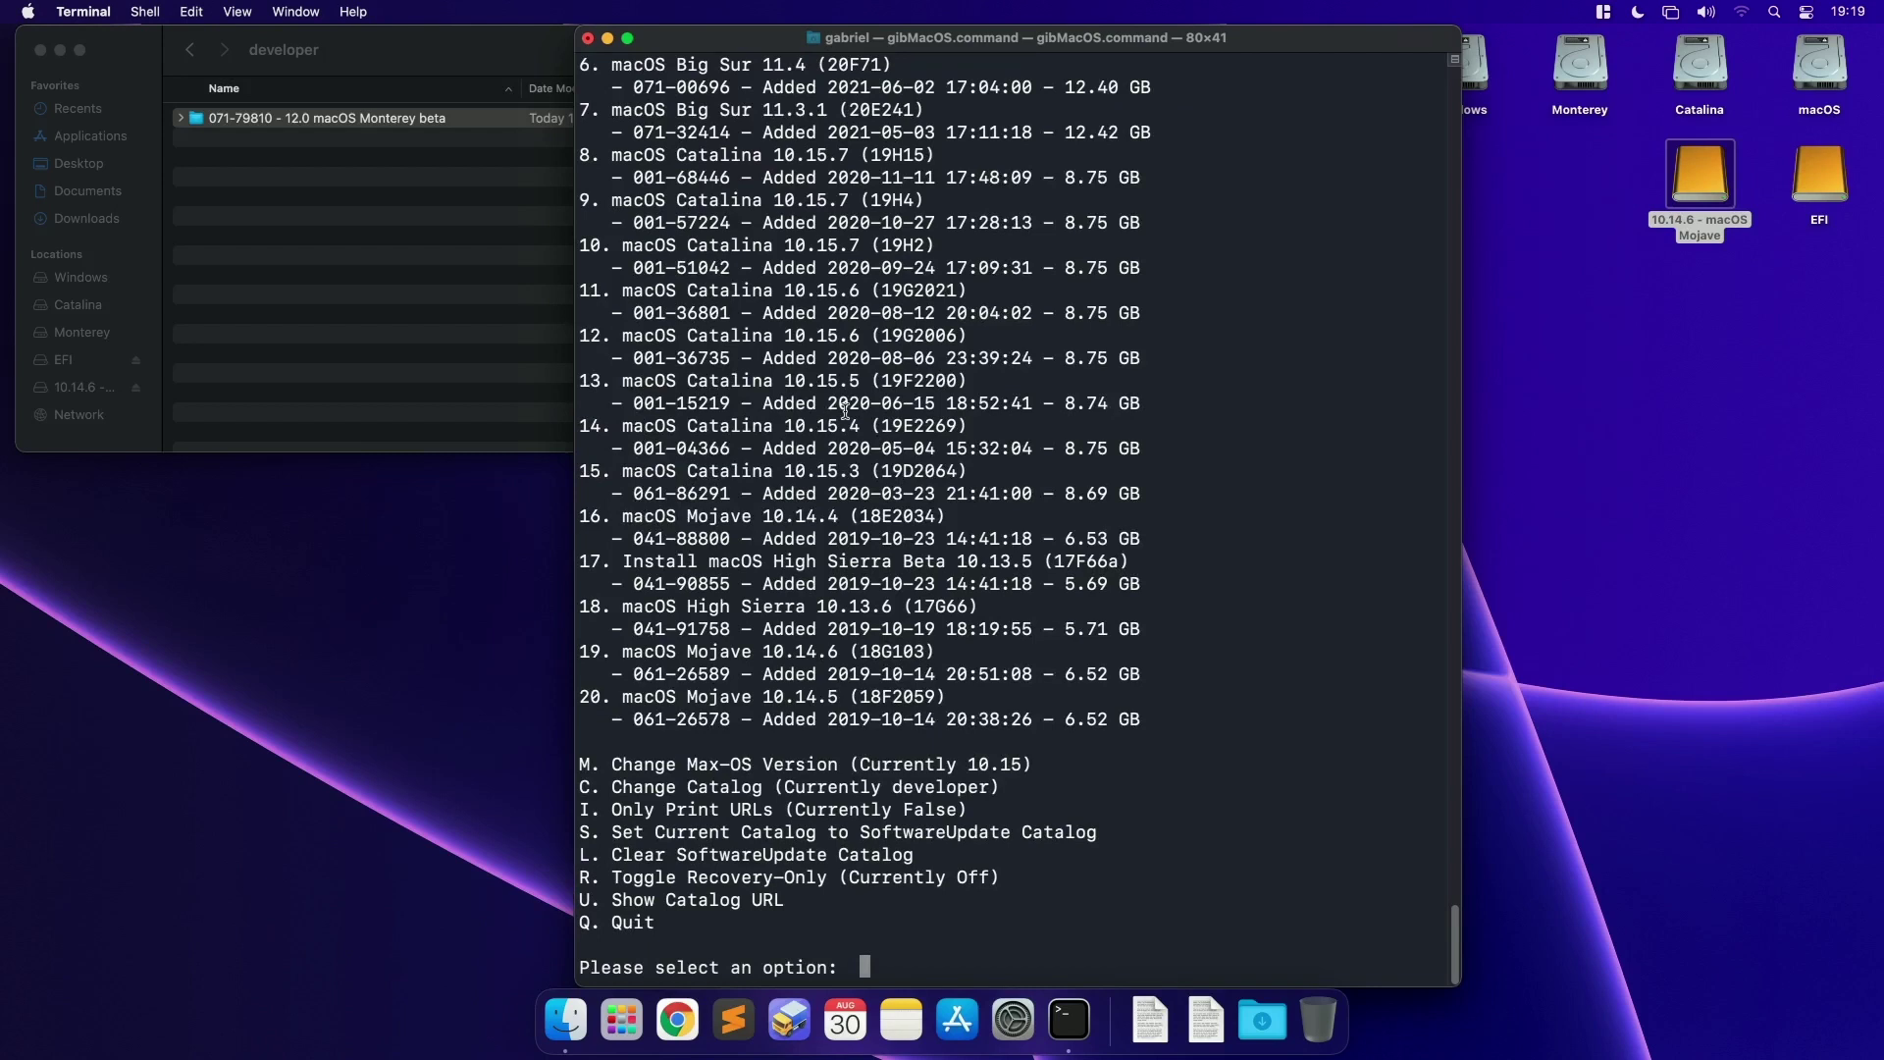
type("q")
key("Return")
key("super+q")
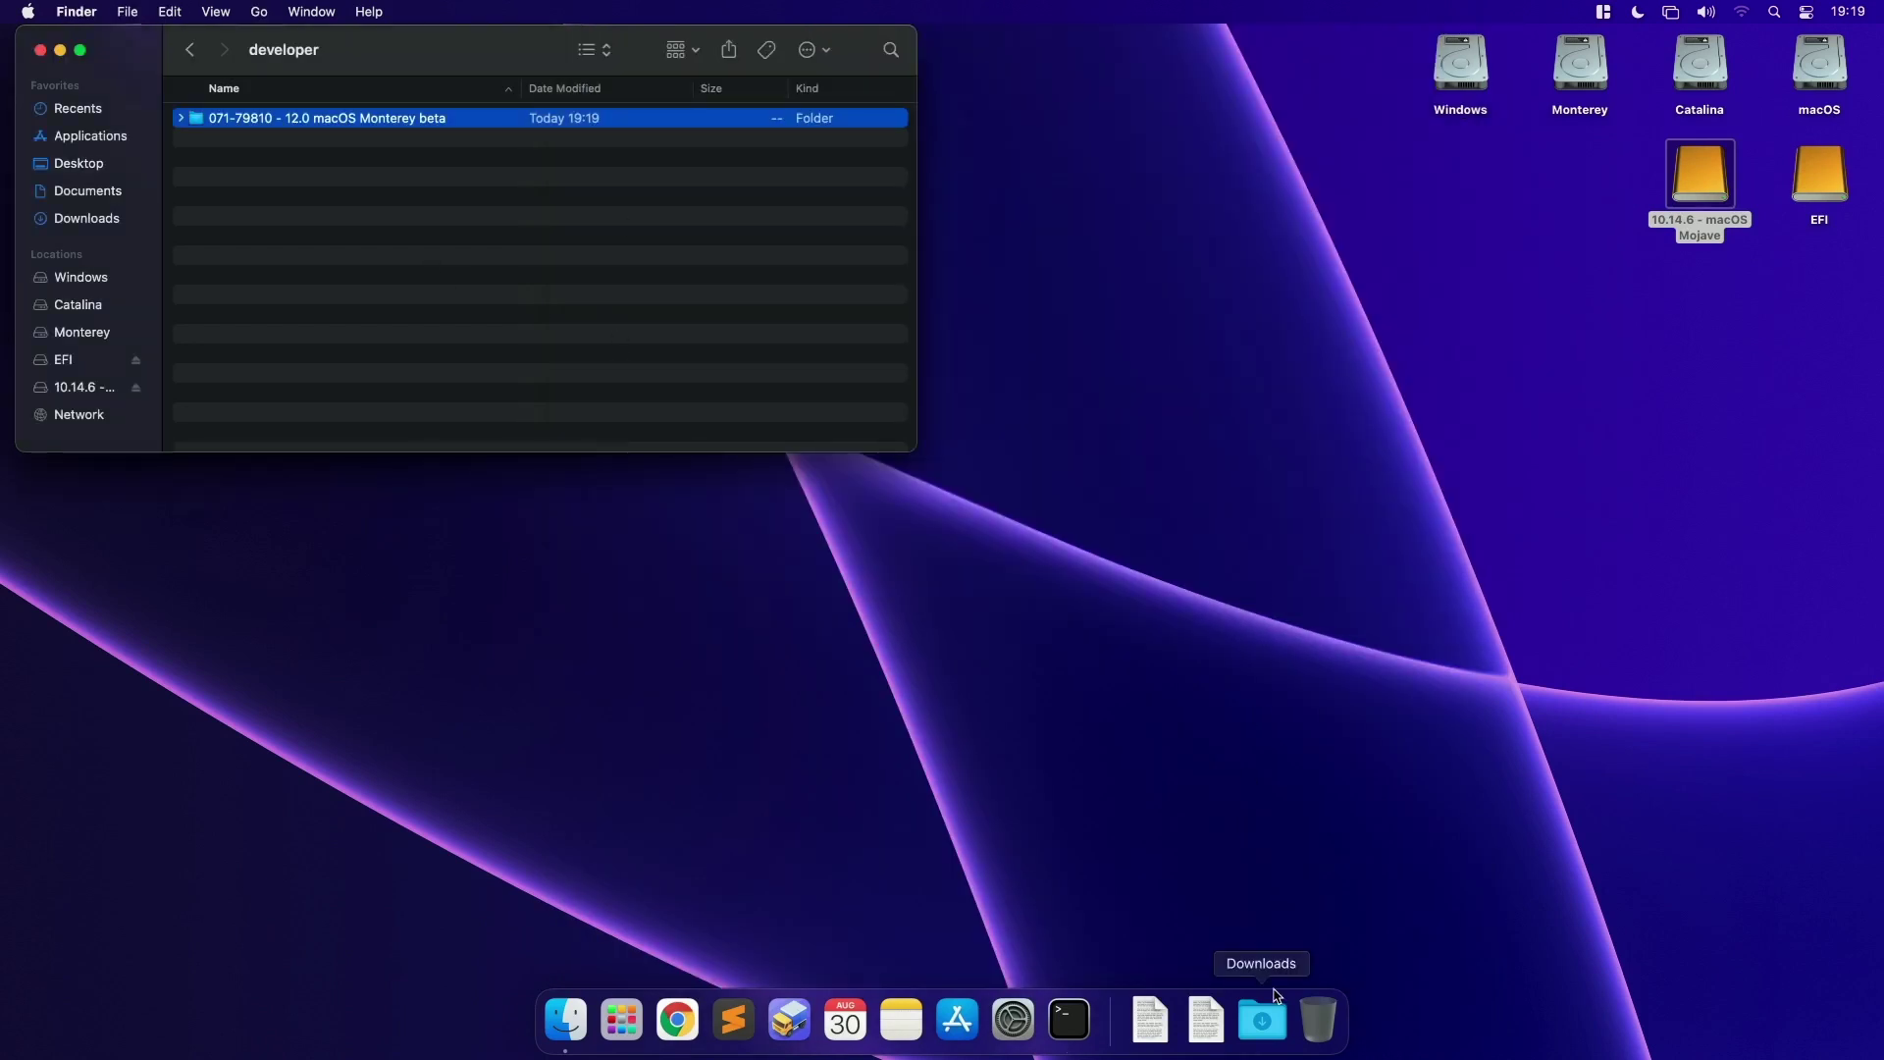
Step: Install InstallAssistant.pkg from the 12.0 macOS Monterey beta folder, authorising with the account password
double_click(452, 119)
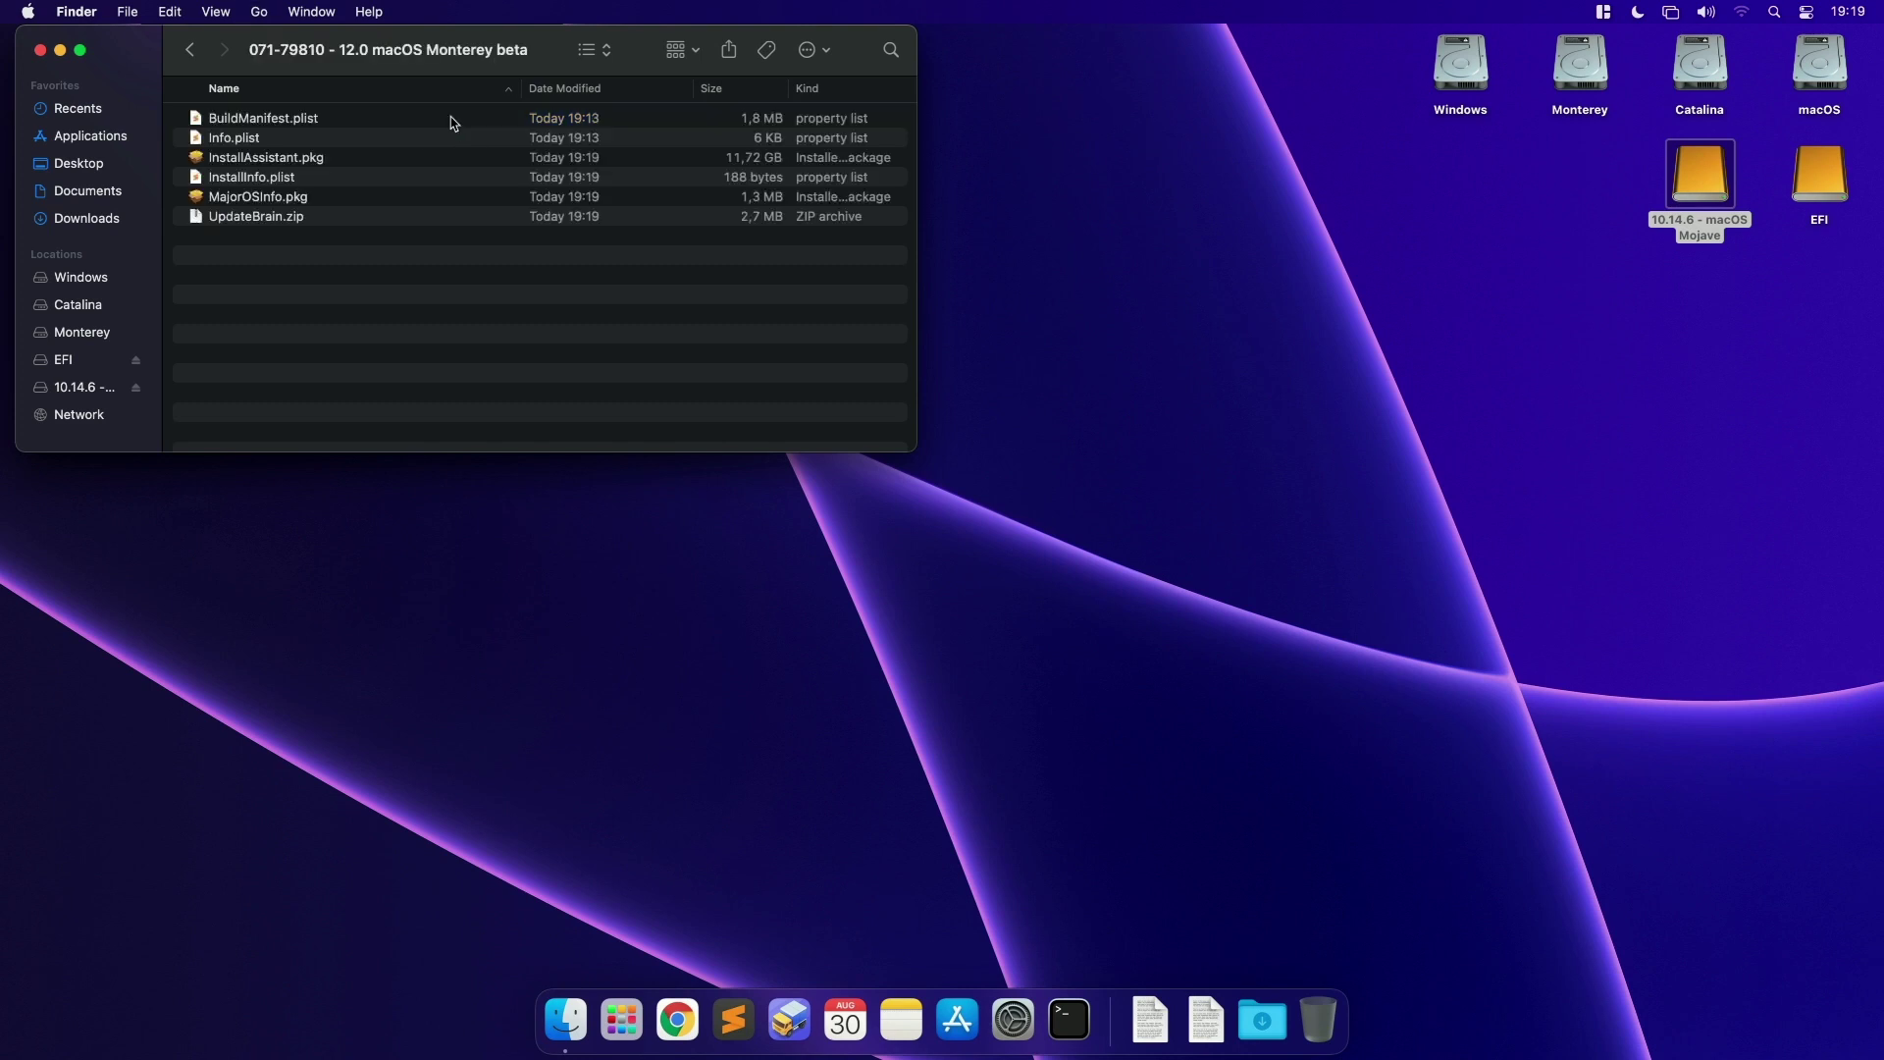
left_click(395, 158)
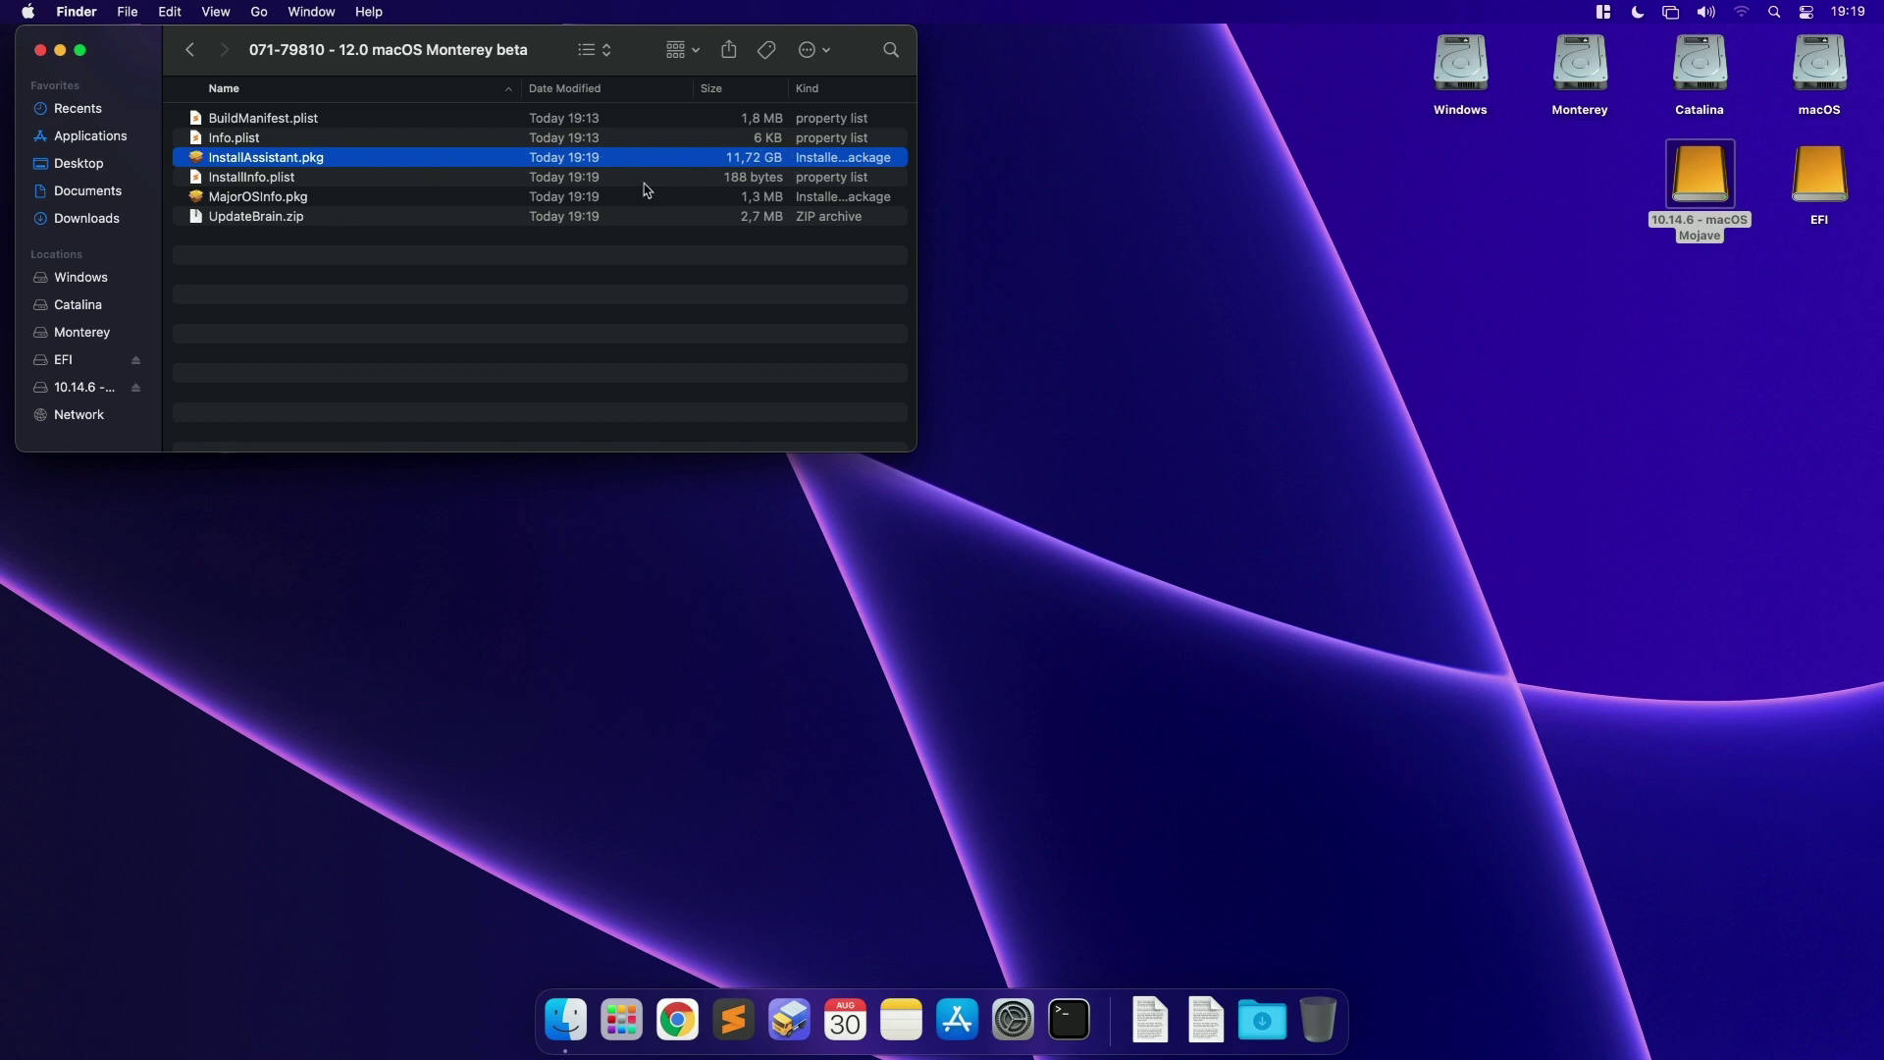
double_click(306, 158)
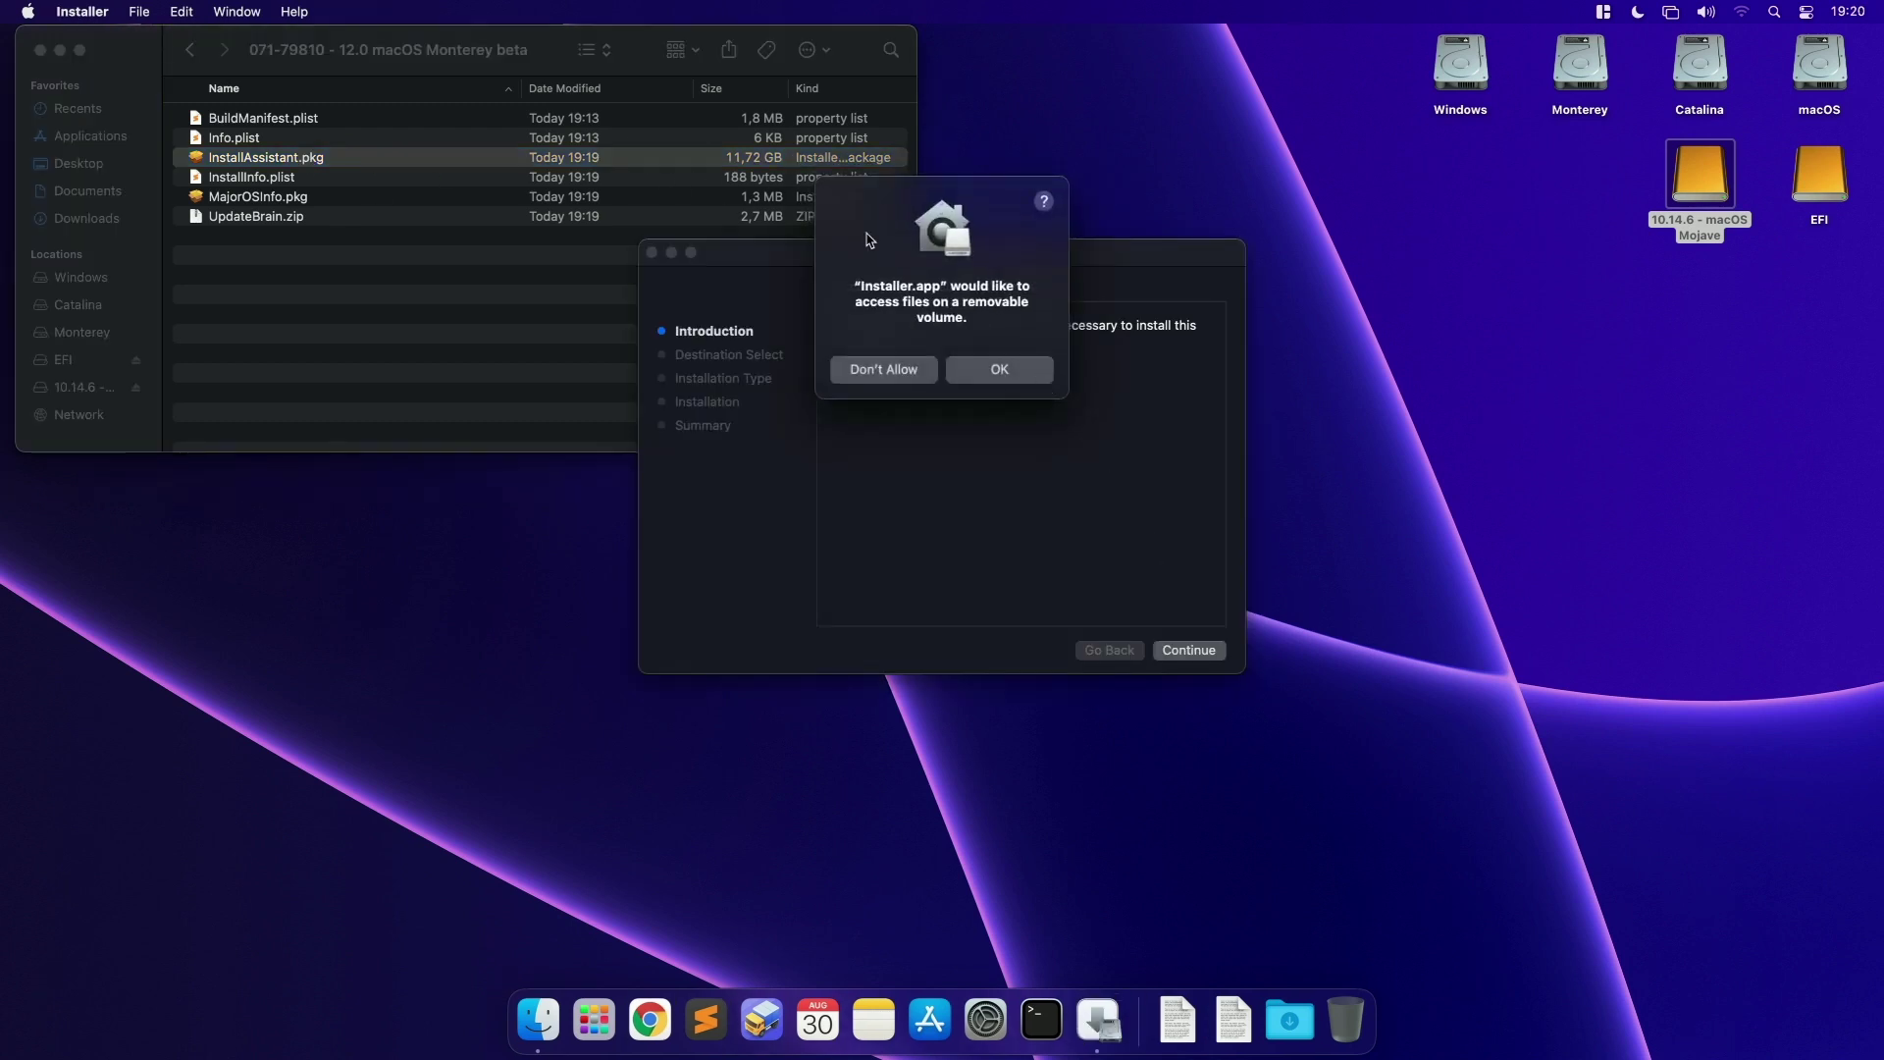
left_click(1015, 371)
left_click(1188, 649)
left_click(1192, 650)
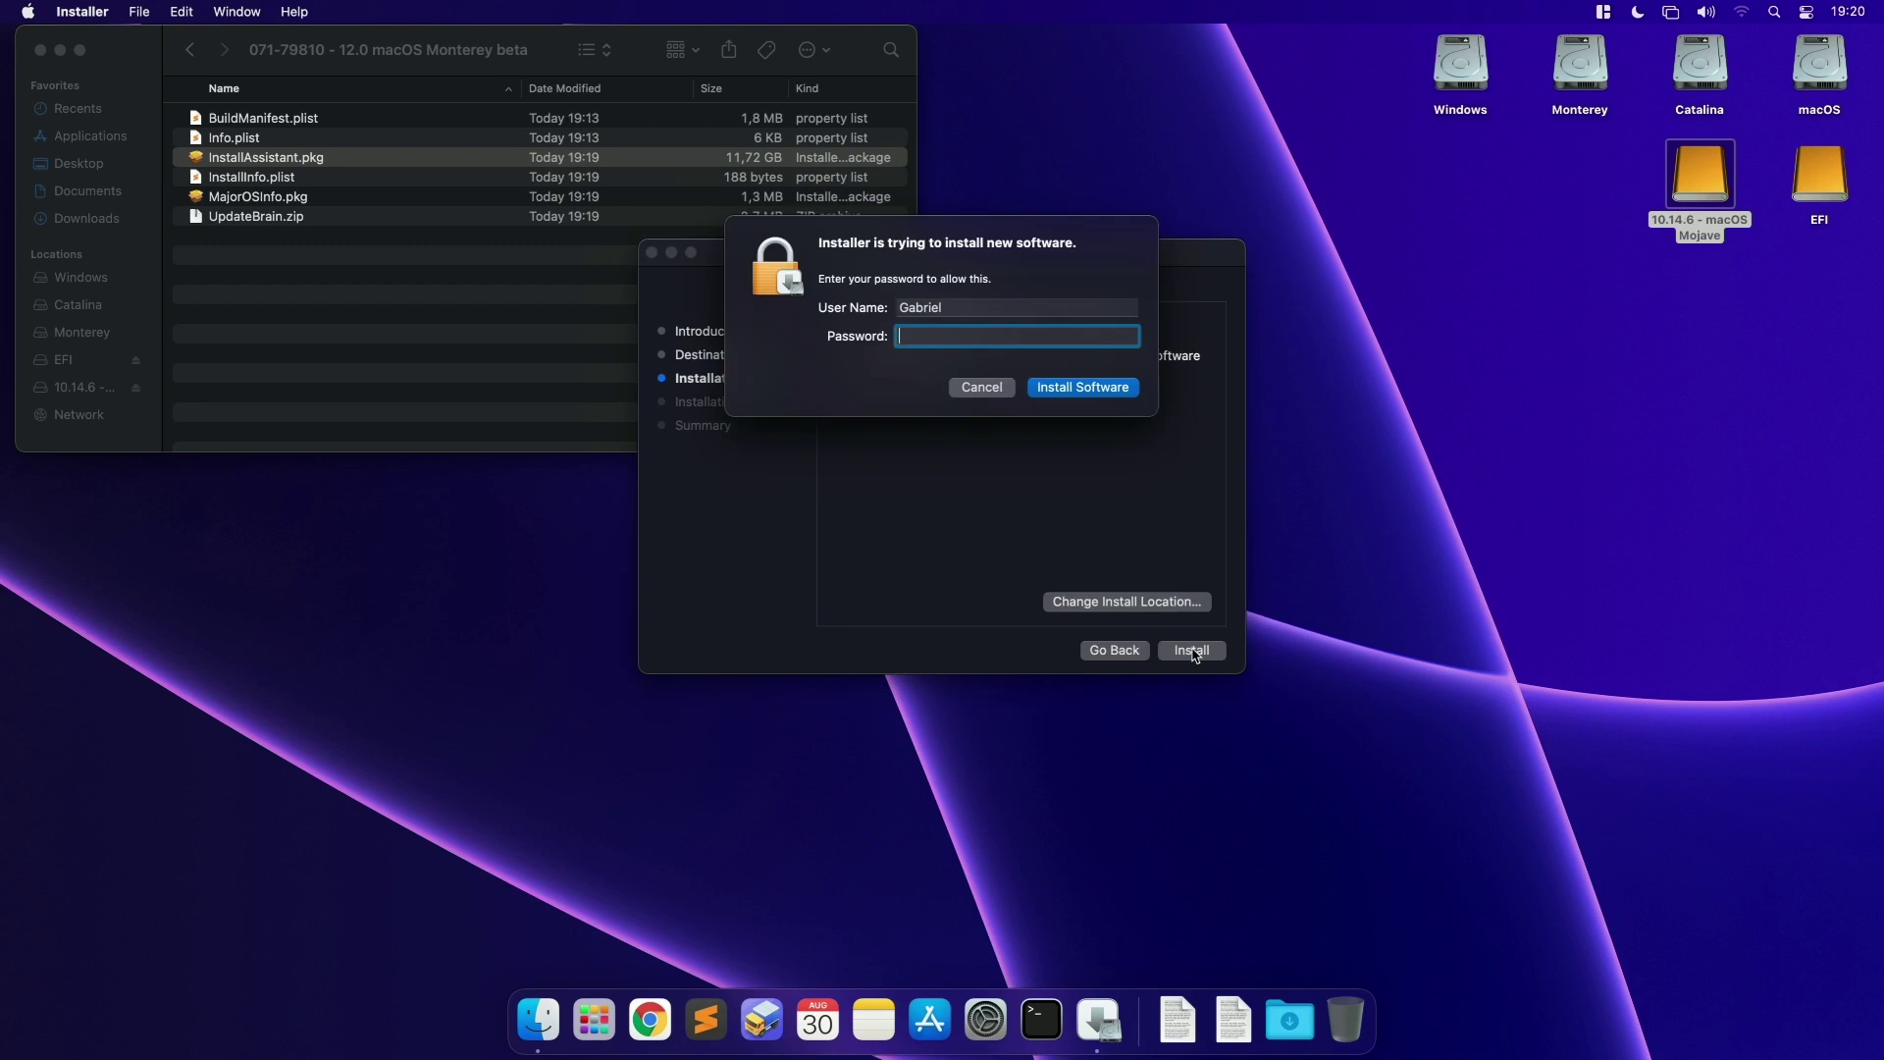
key("Return")
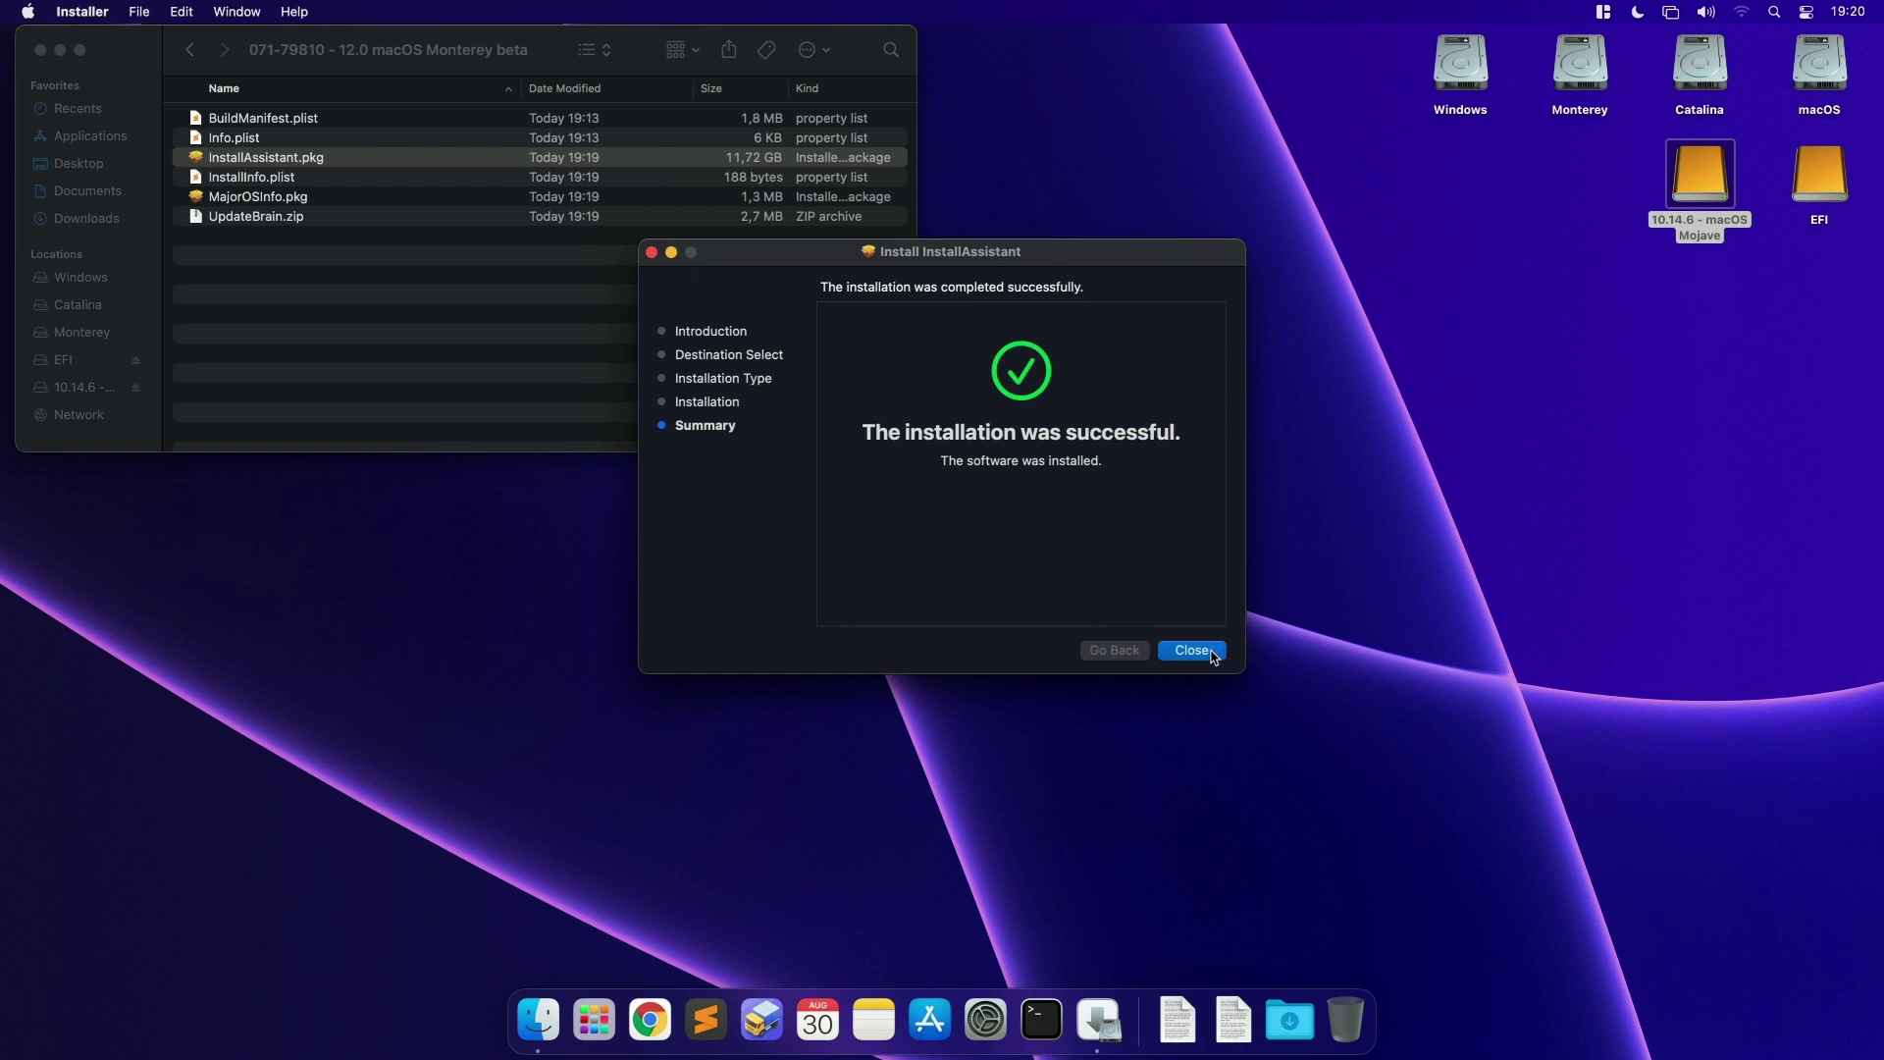
left_click(1193, 651)
Step: Close the Monterey beta folder and confirm Install macOS Monterey beta appears in Launchpad
left_click(474, 298)
key("super+w")
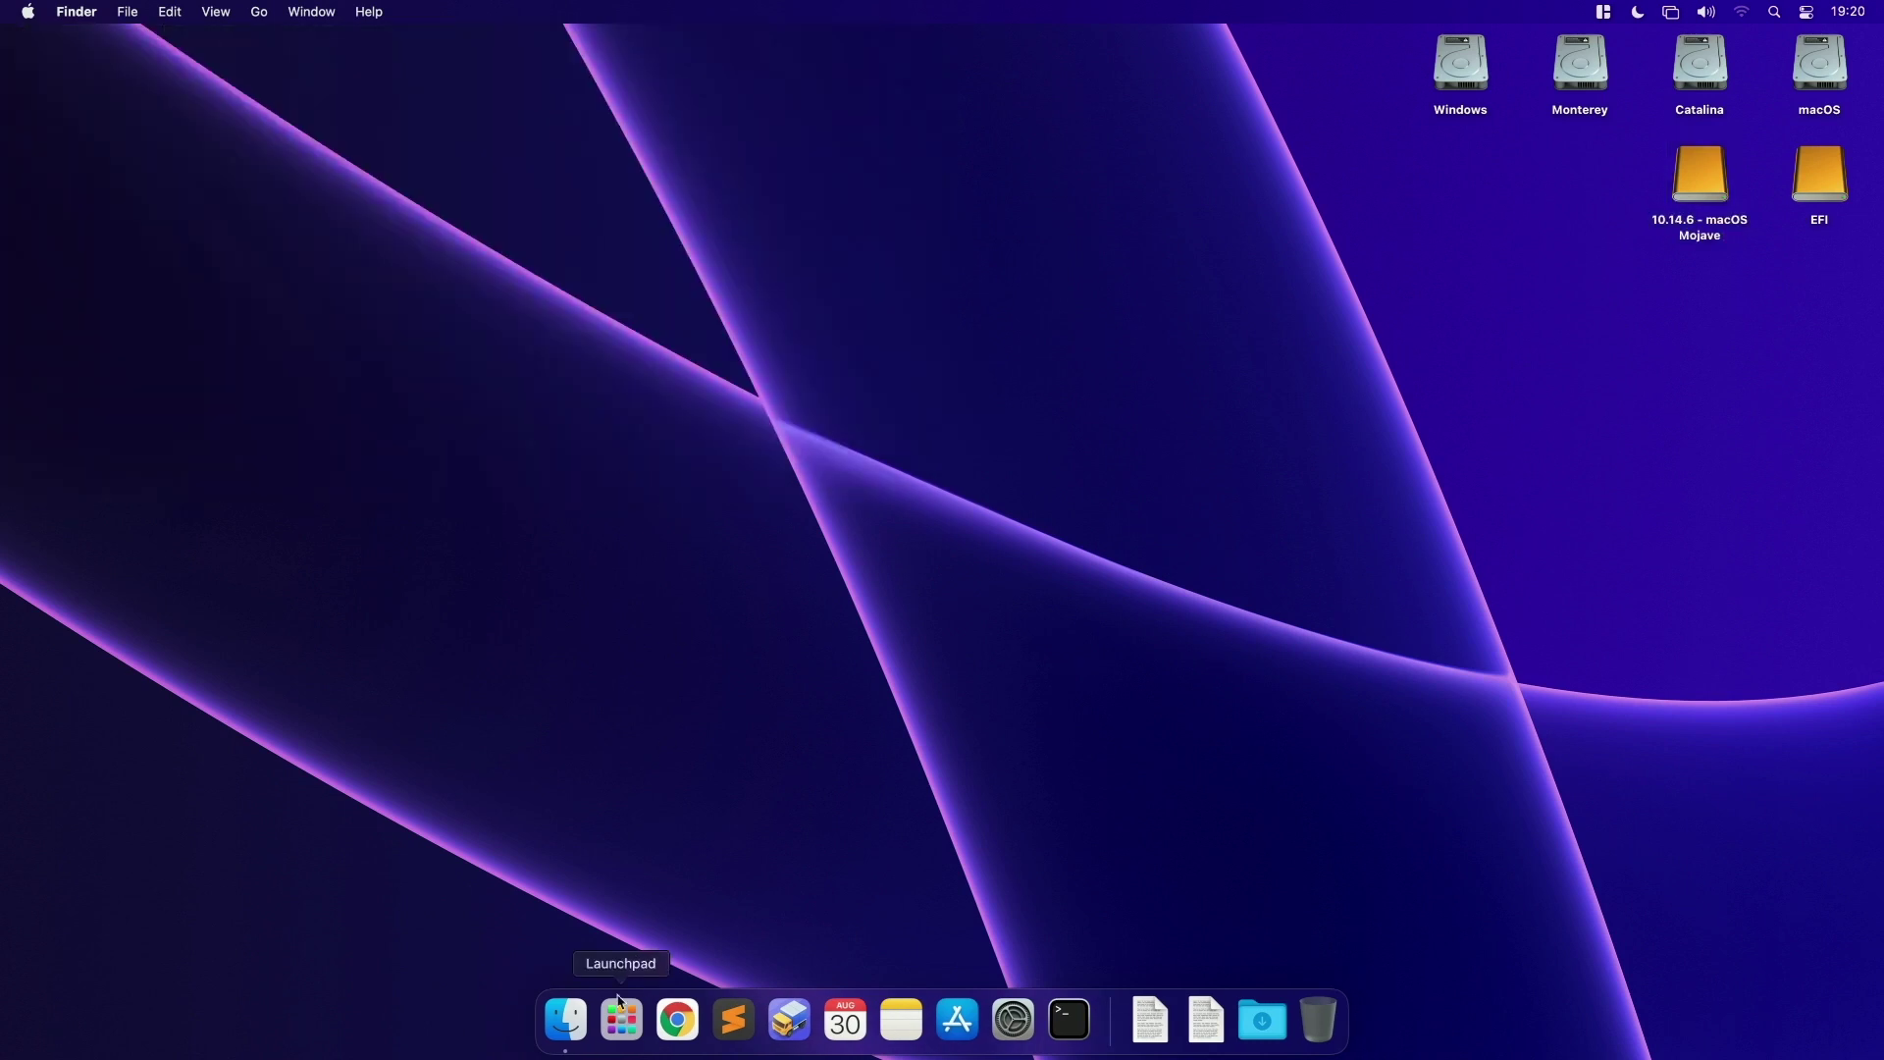
left_click(620, 1010)
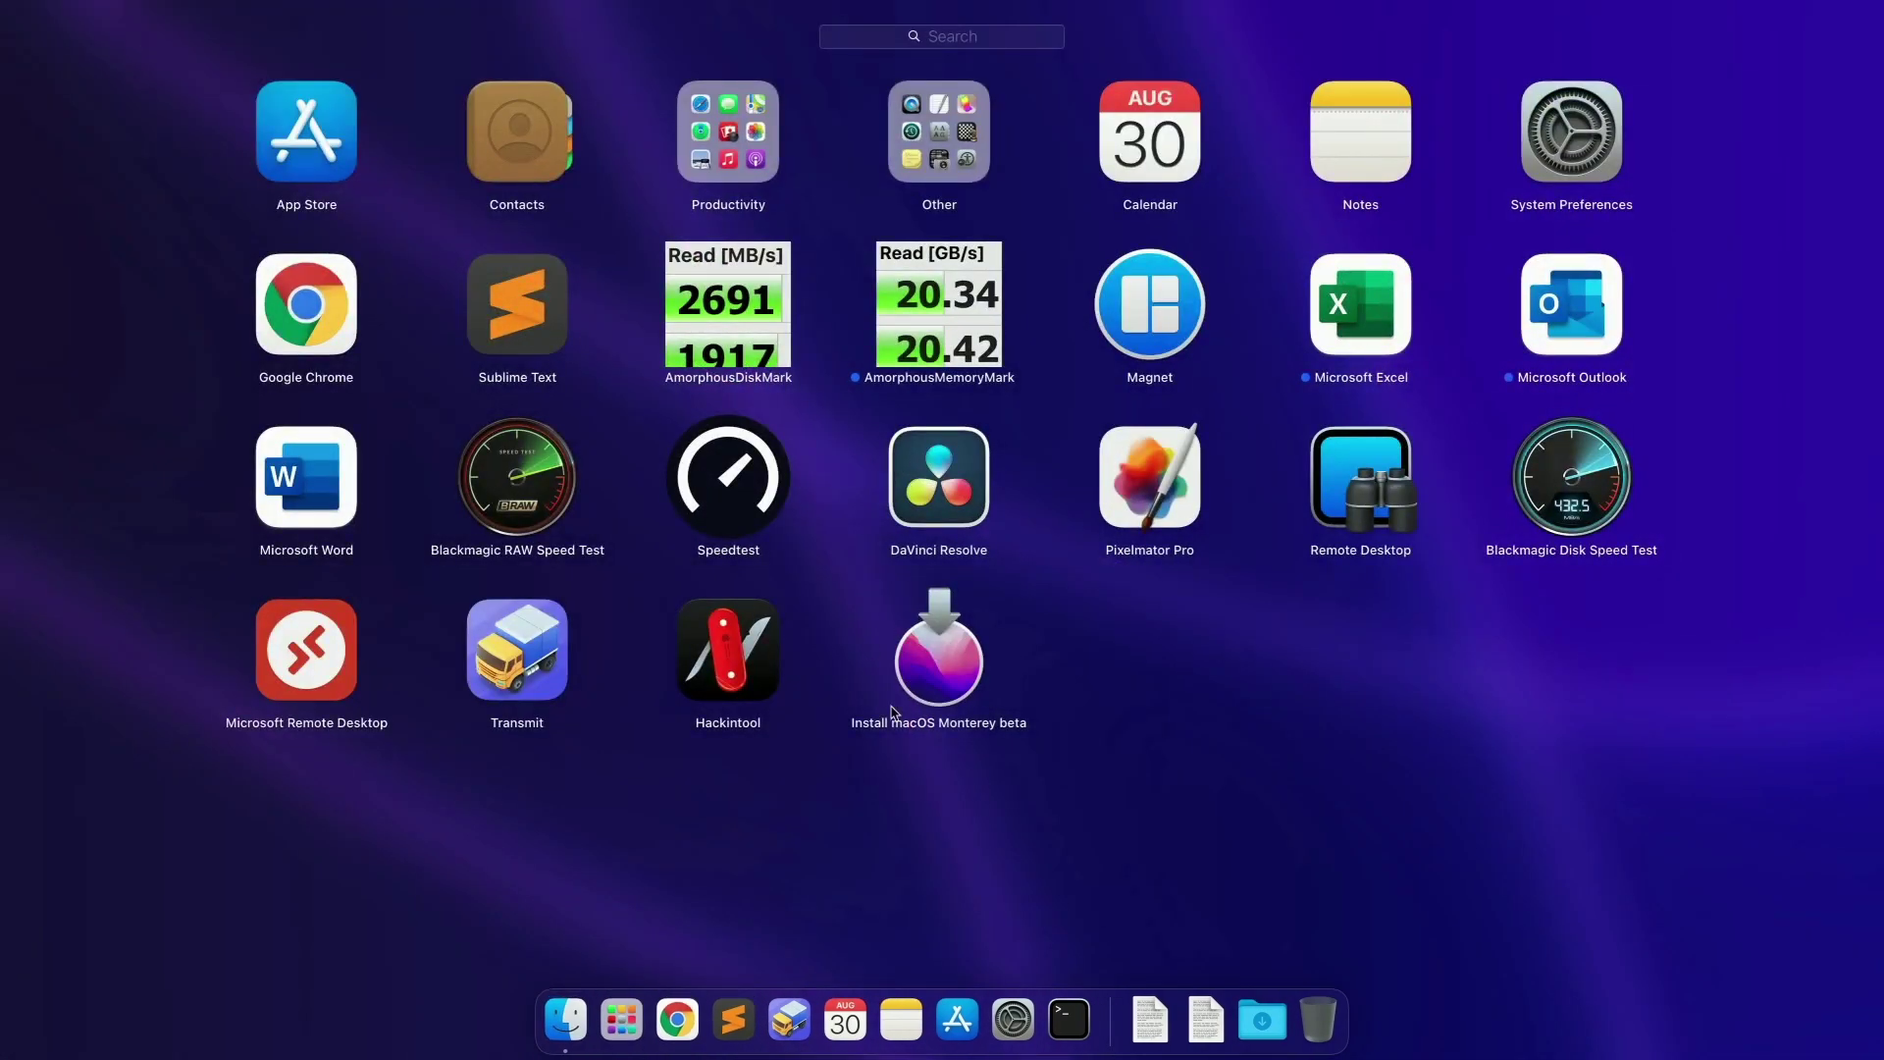
left_click(1123, 686)
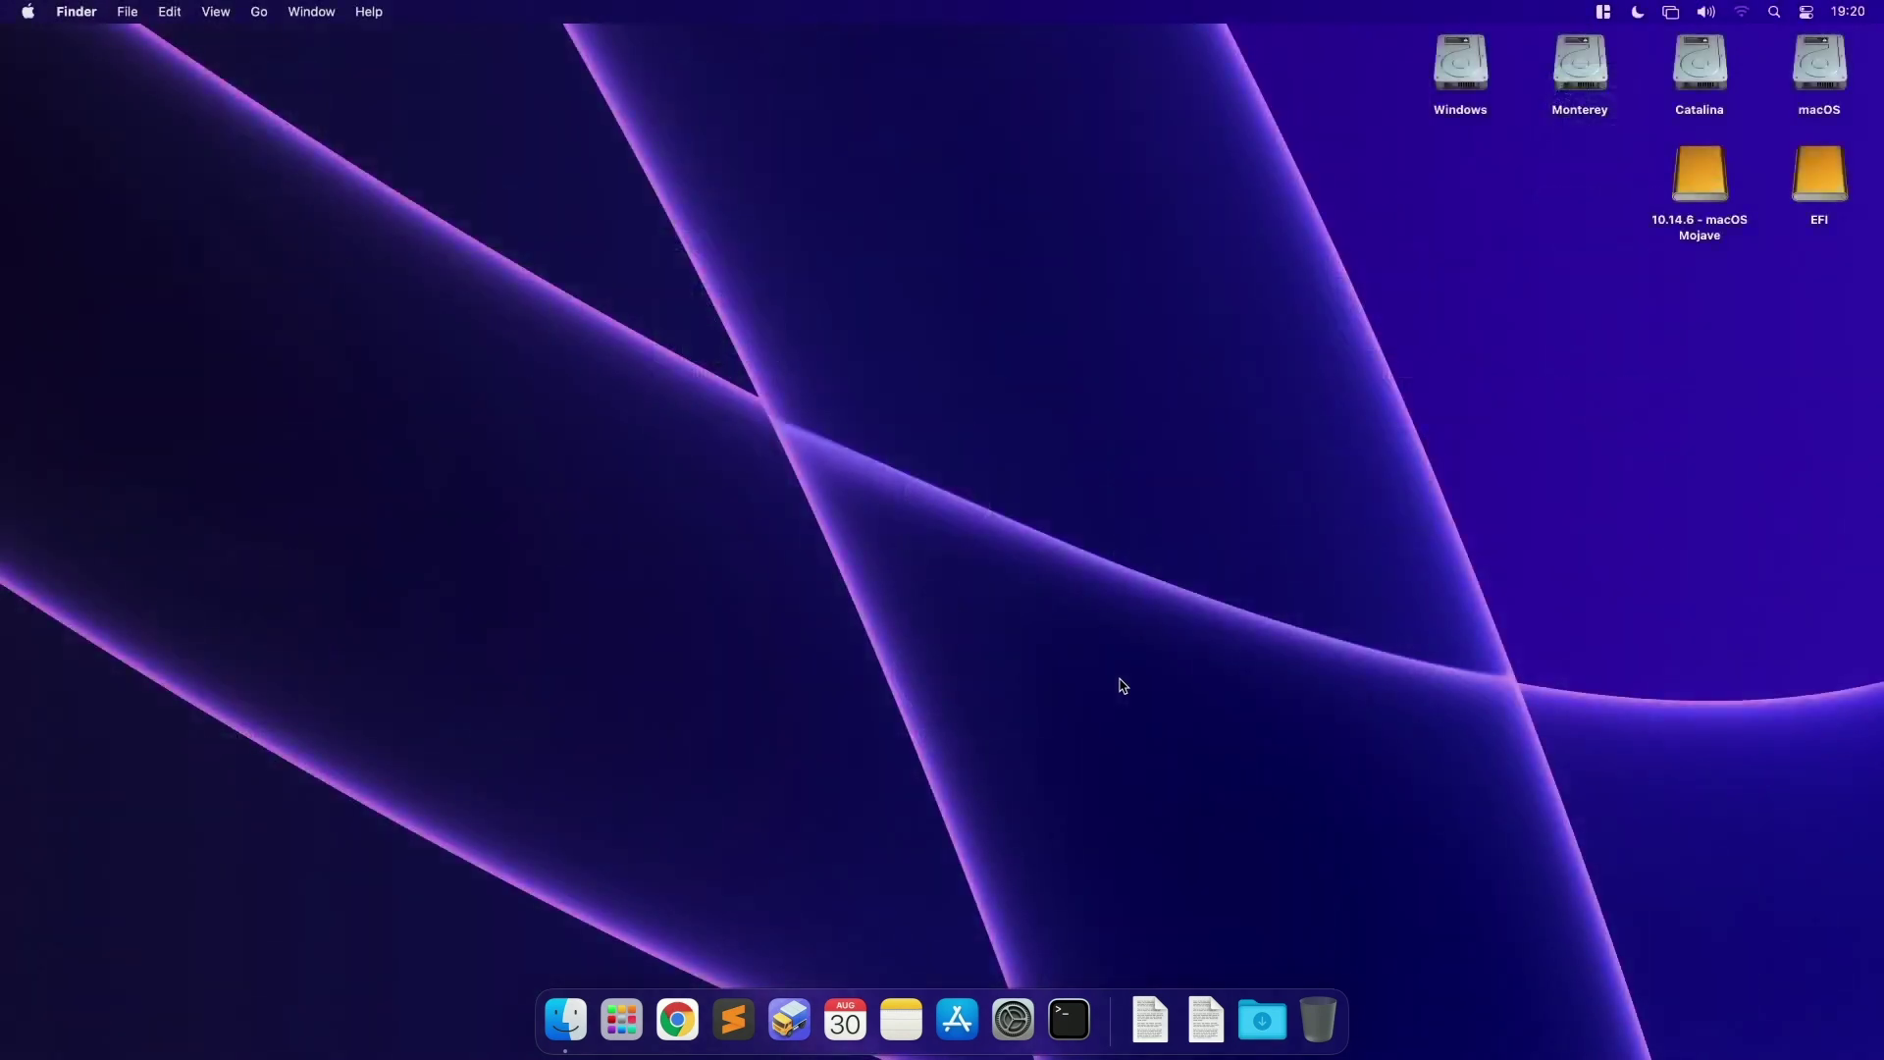
Step: Launch Disk Utility via Spotlight, show all devices, and select the Samsung S2 Portable Media
left_click(1694, 175)
left_click(1492, 404)
key("super+space")
type("disk ut")
key("Return")
left_click(628, 272)
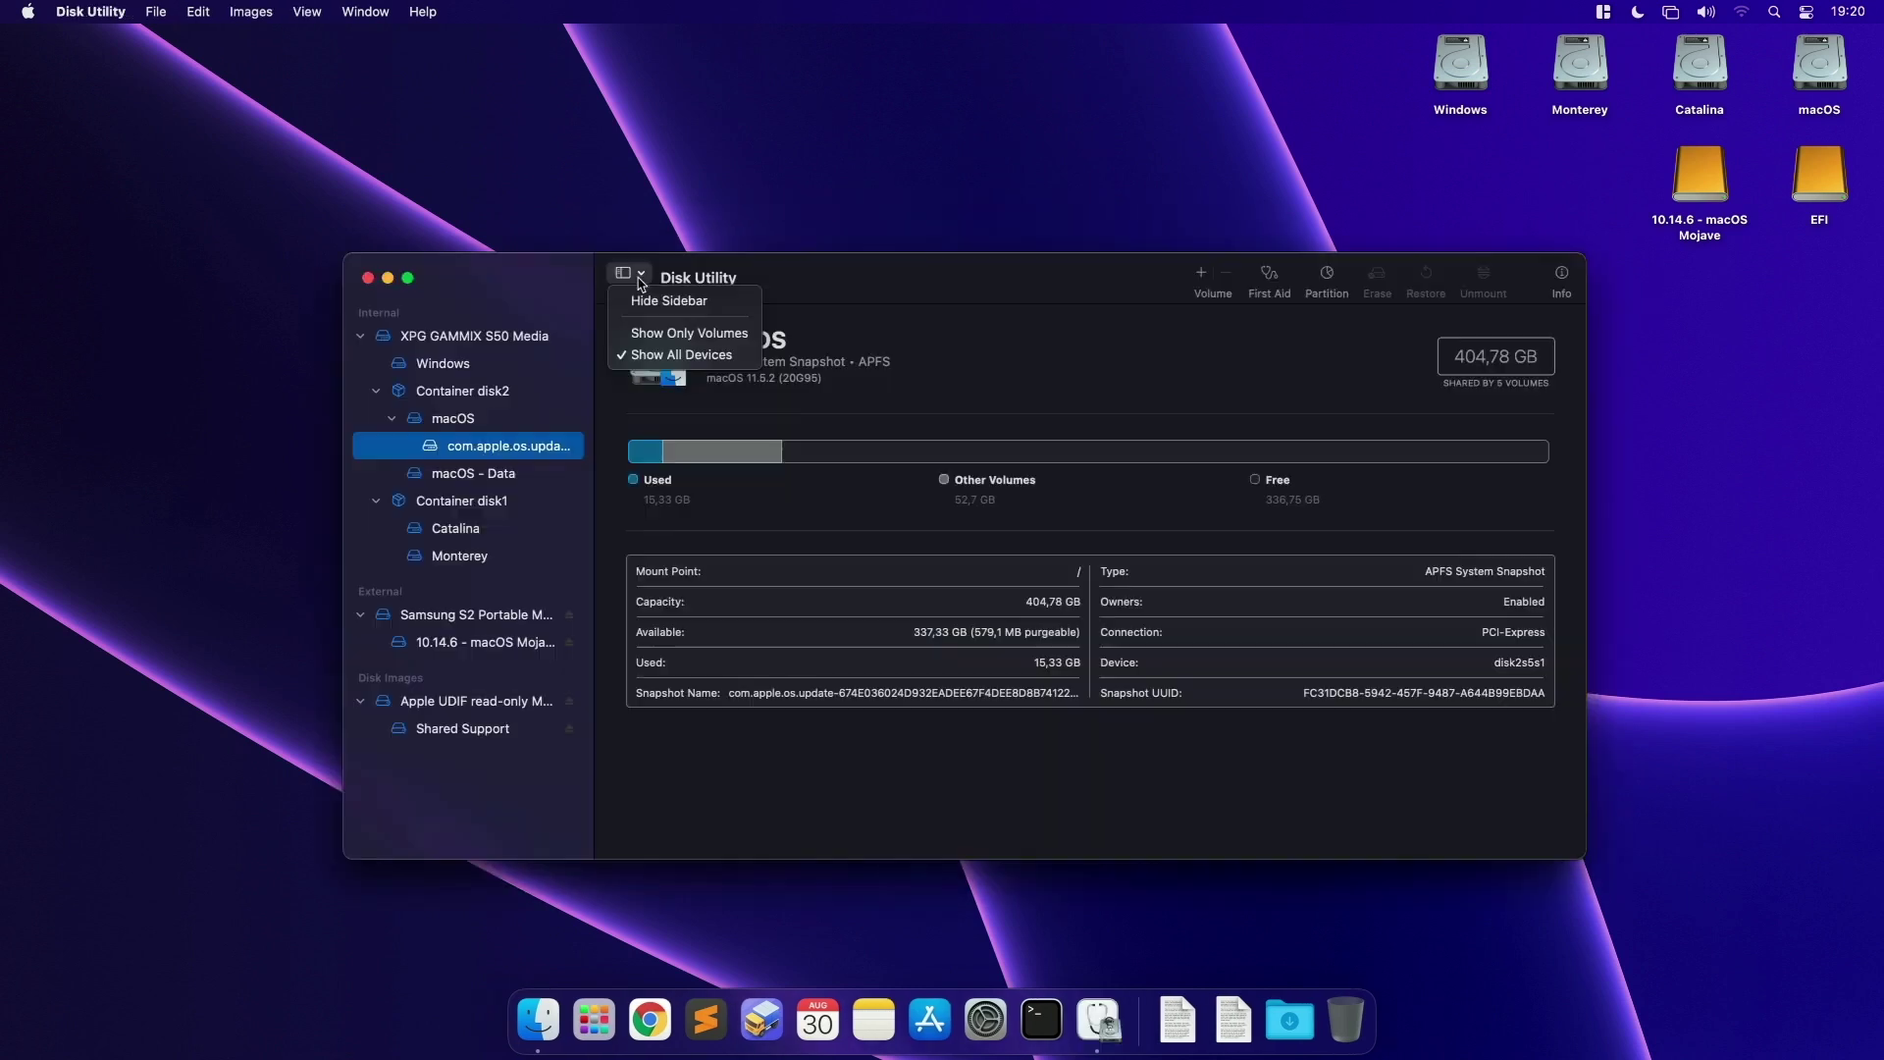
left_click(675, 355)
left_click(457, 615)
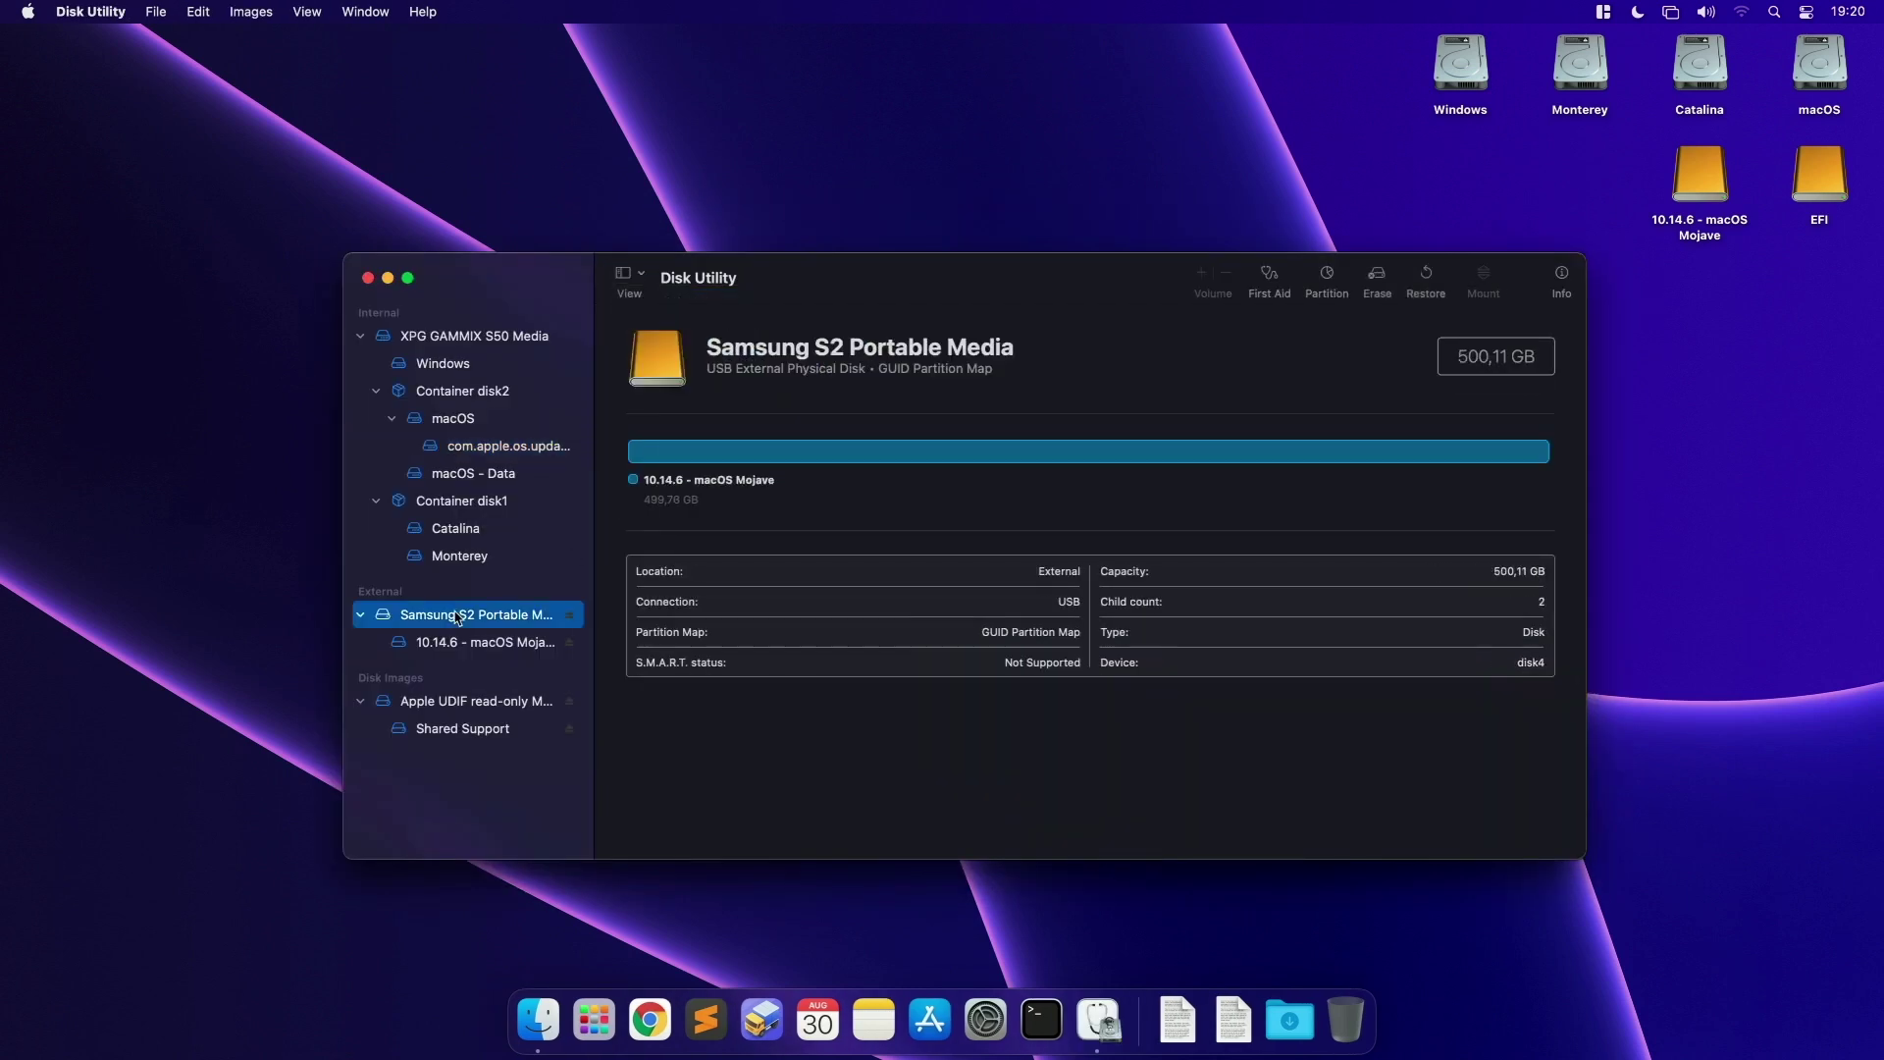
Step: Erase the Samsung disk as Mac OS Extended (Journaled) named MONT, then quit Disk Utility
left_click(1377, 280)
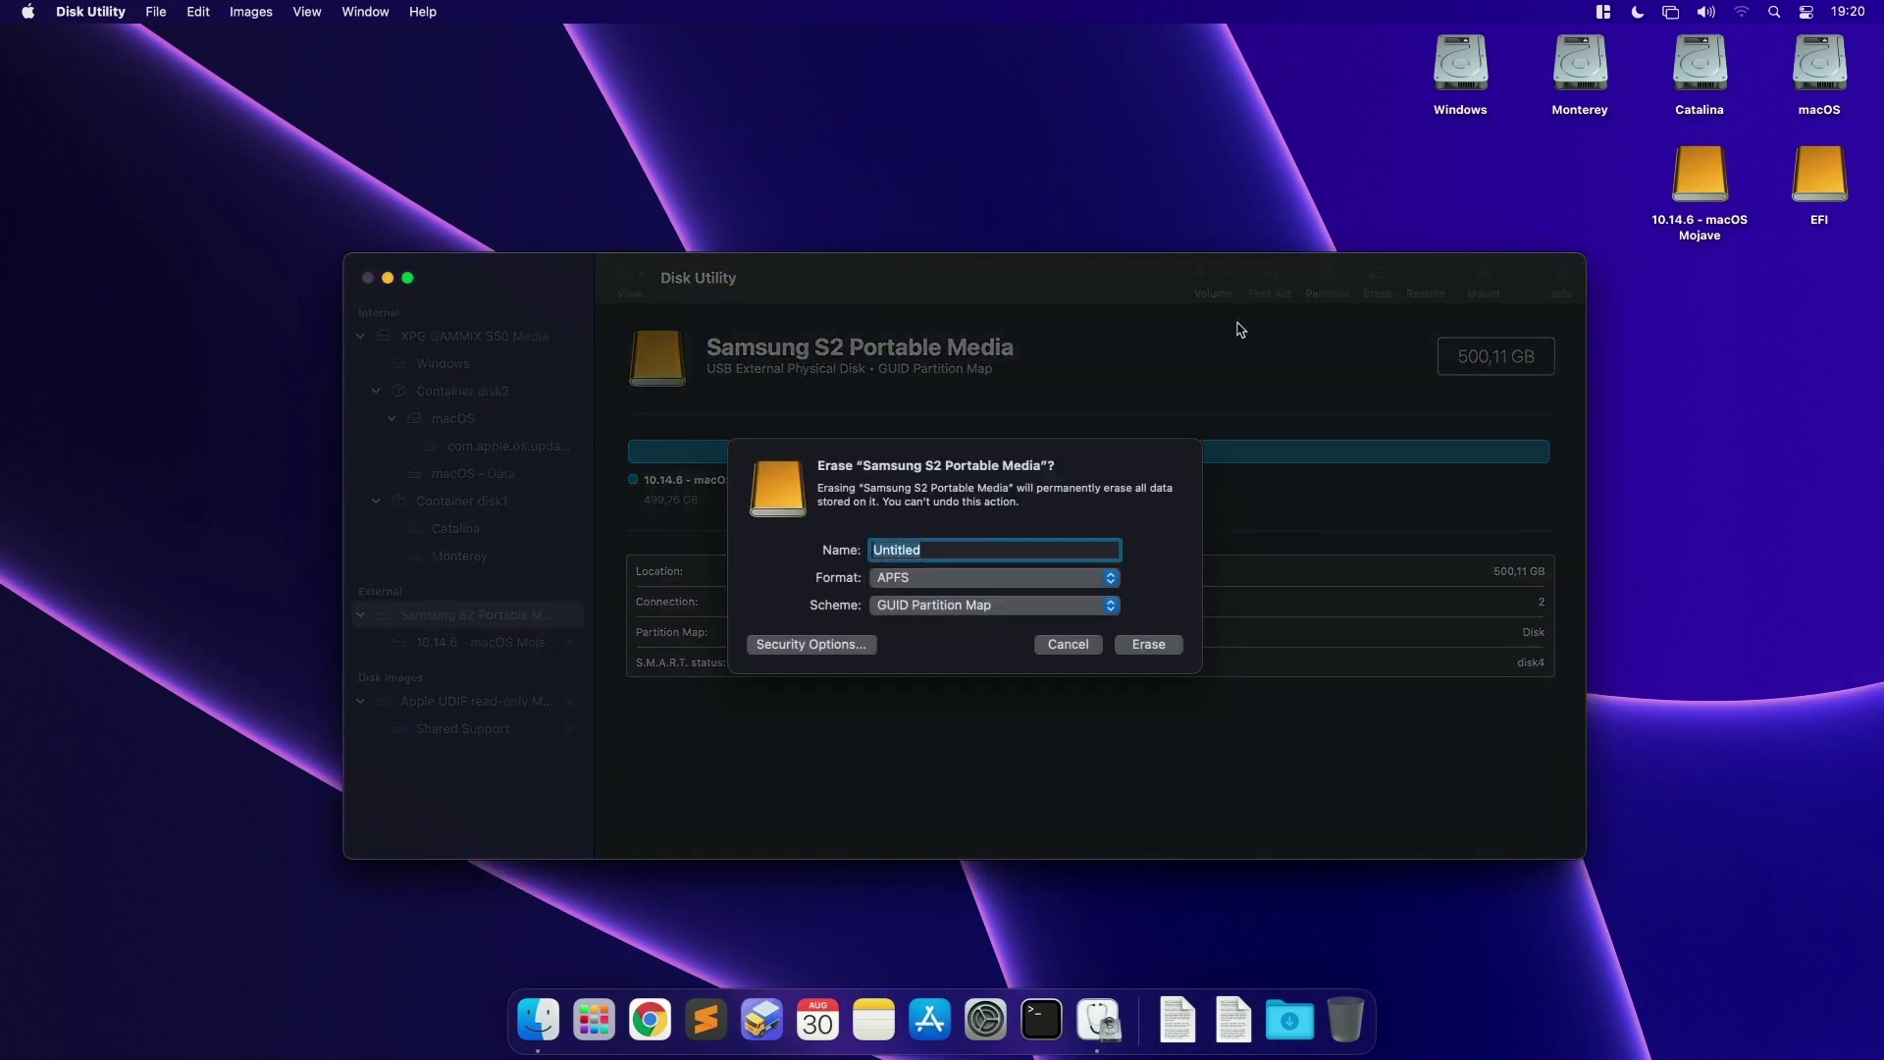
type("MONT")
left_click(991, 577)
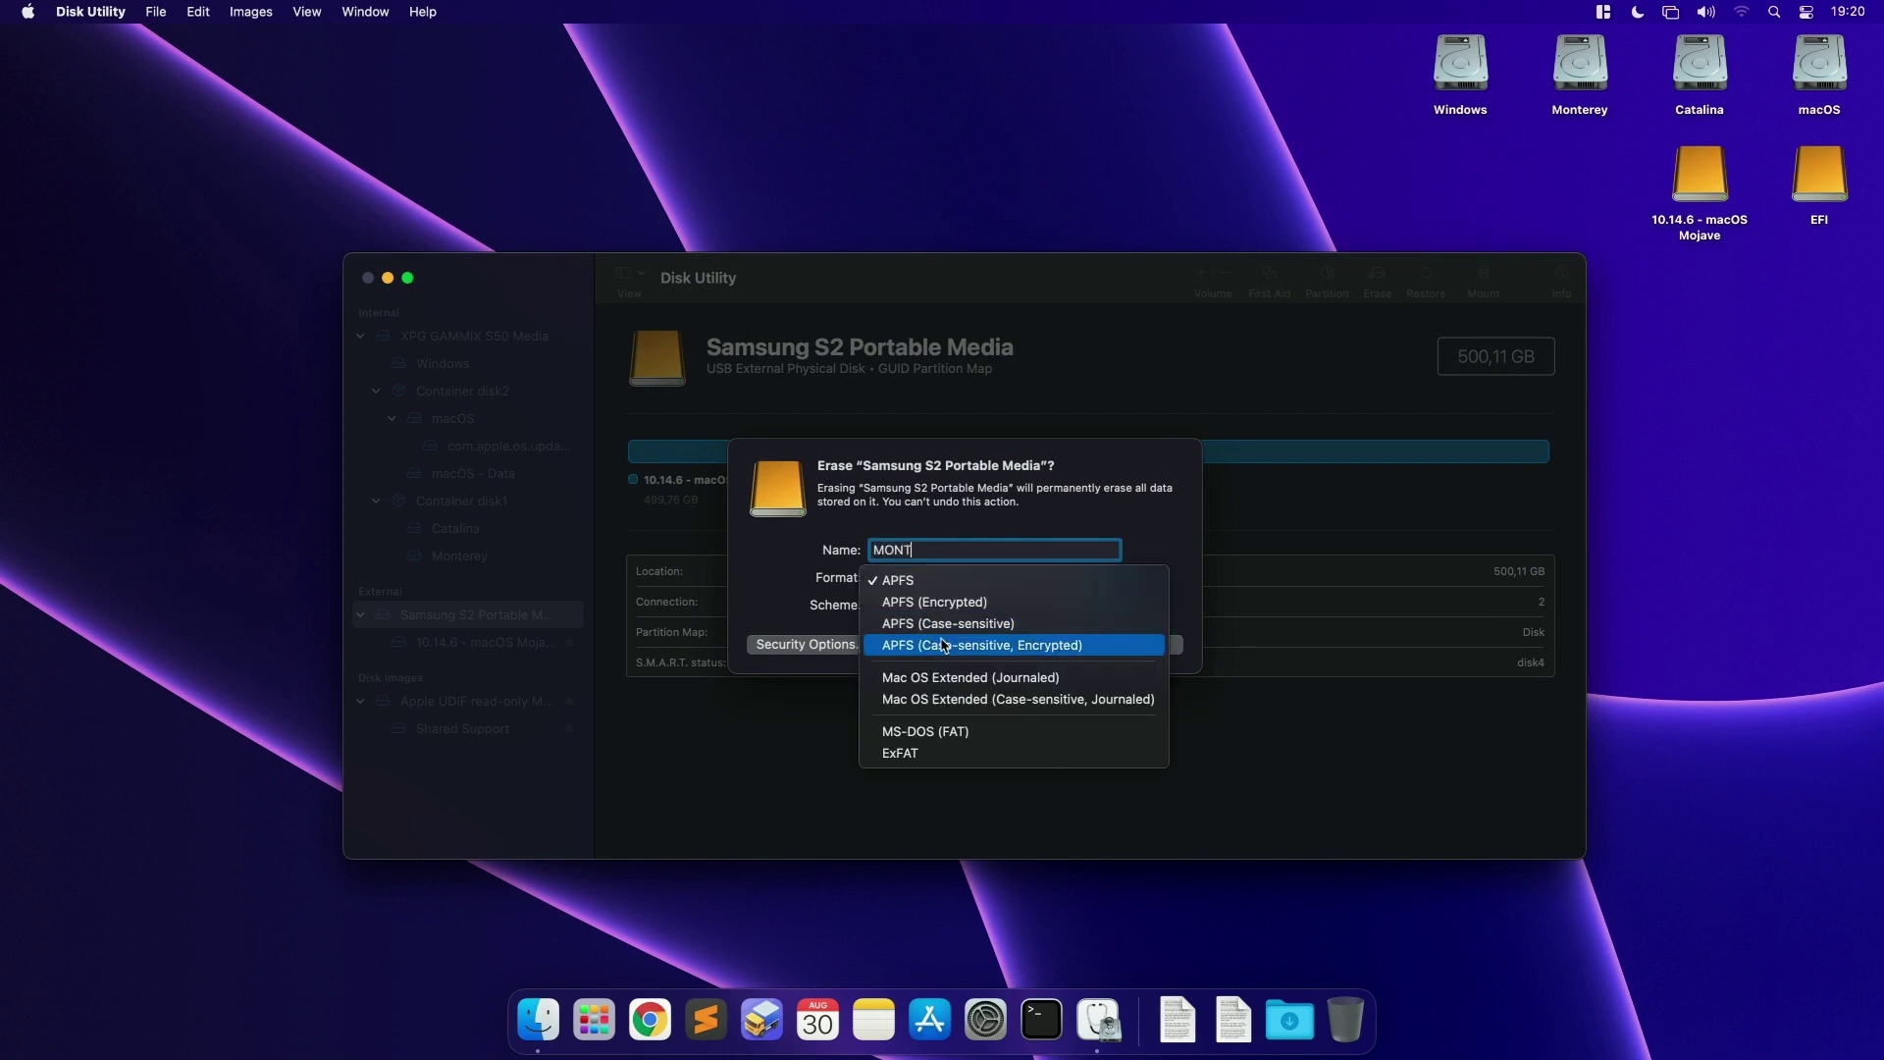
left_click(1001, 684)
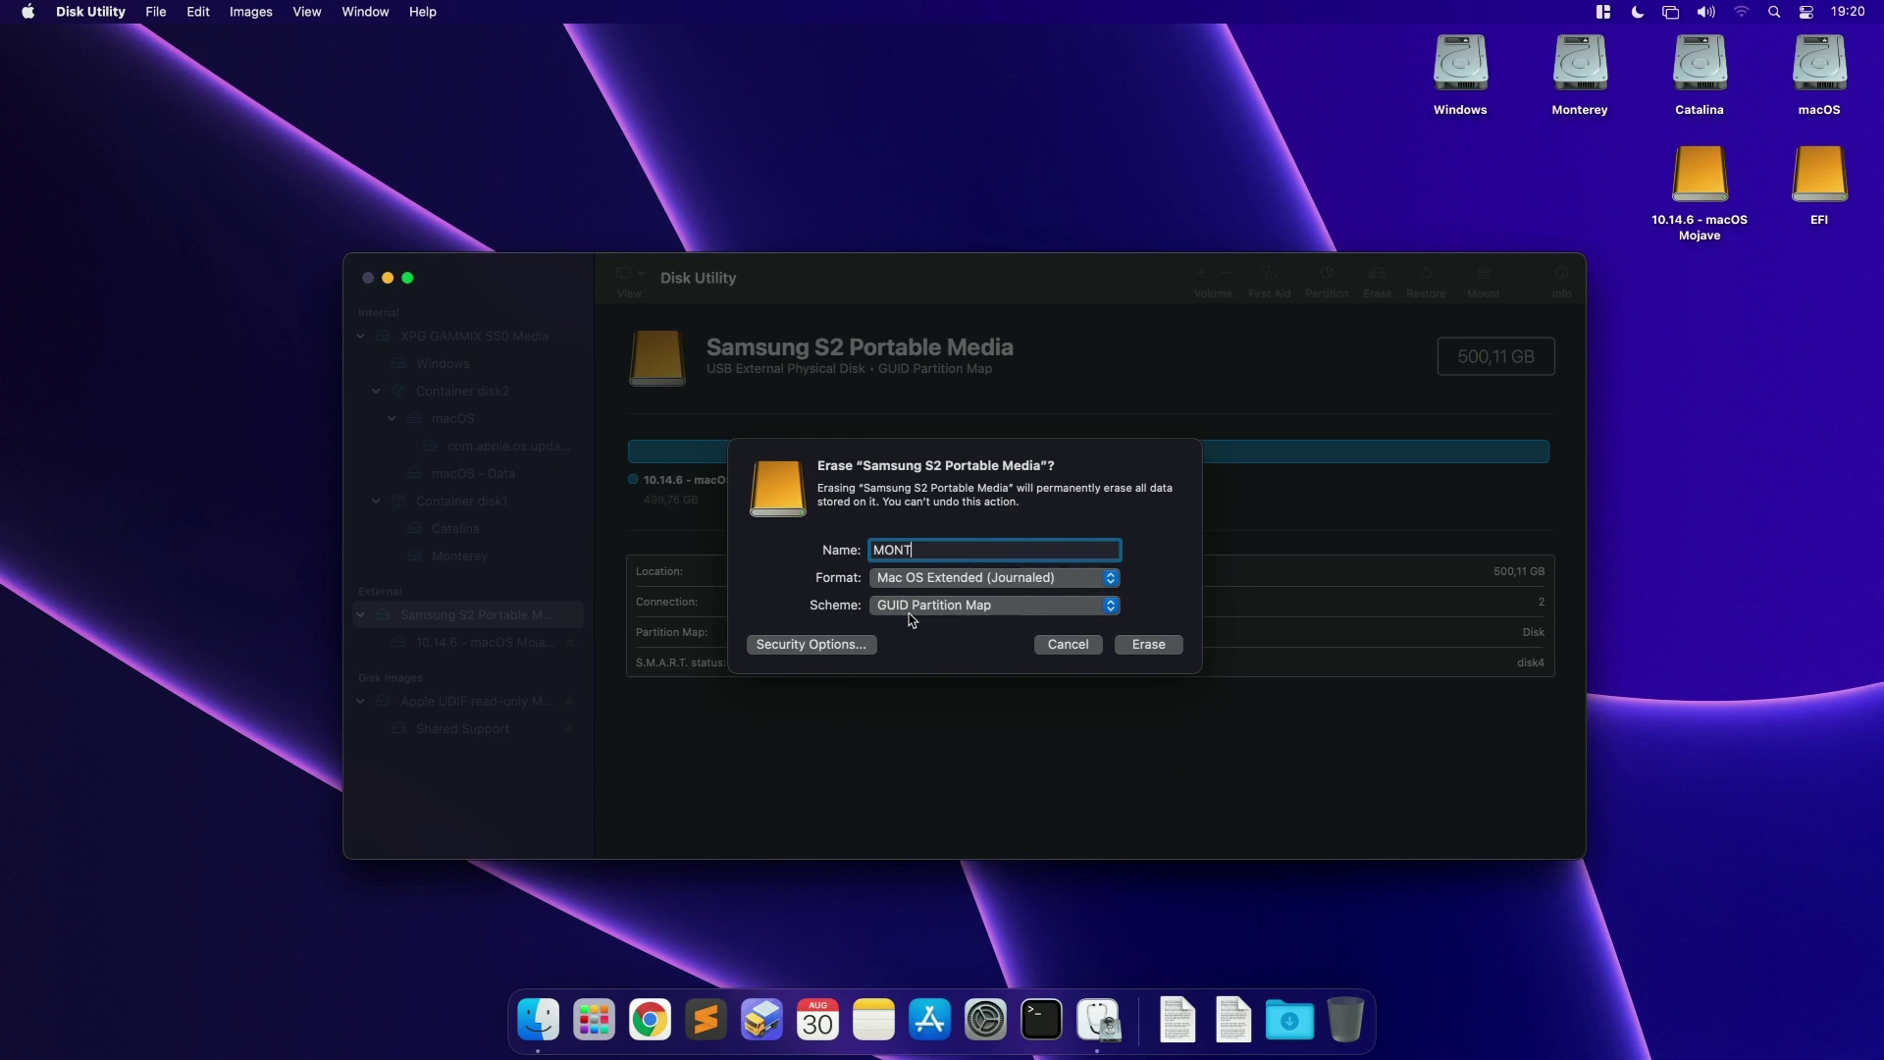
left_click(1146, 646)
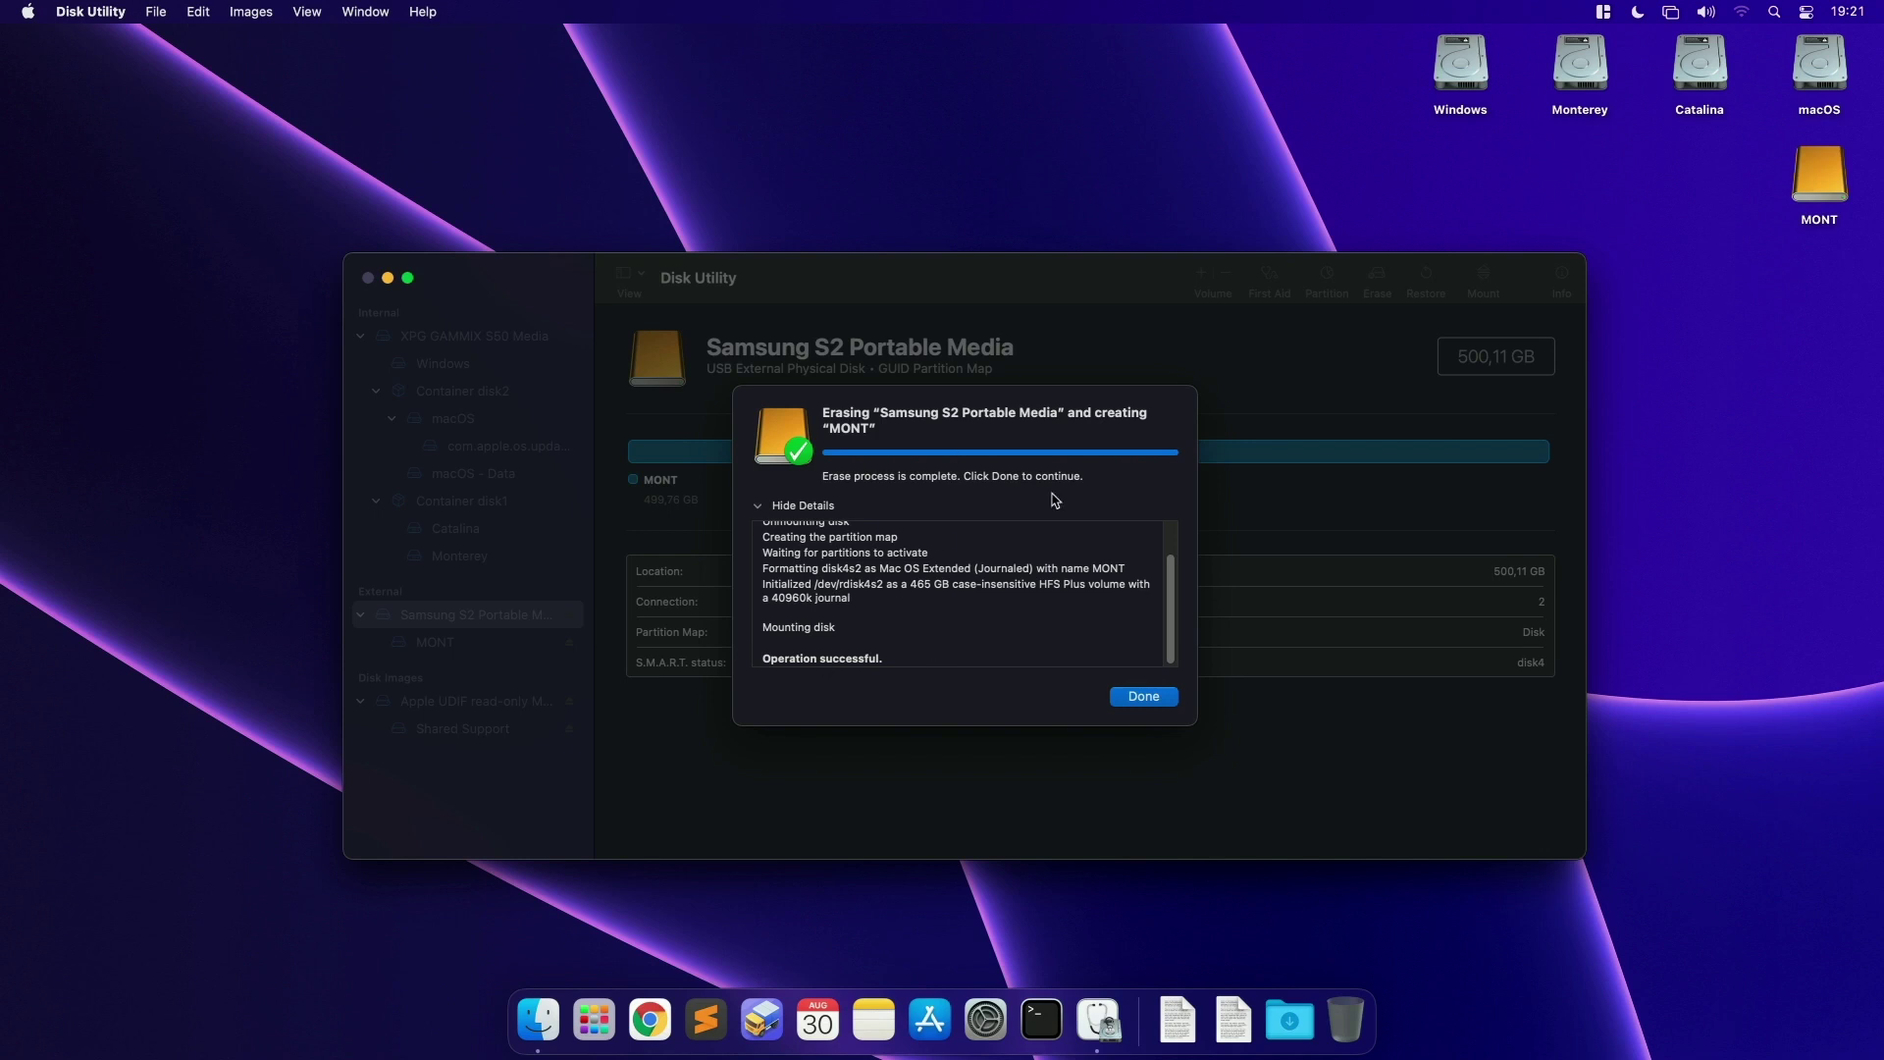
left_click(1144, 697)
key("super+q")
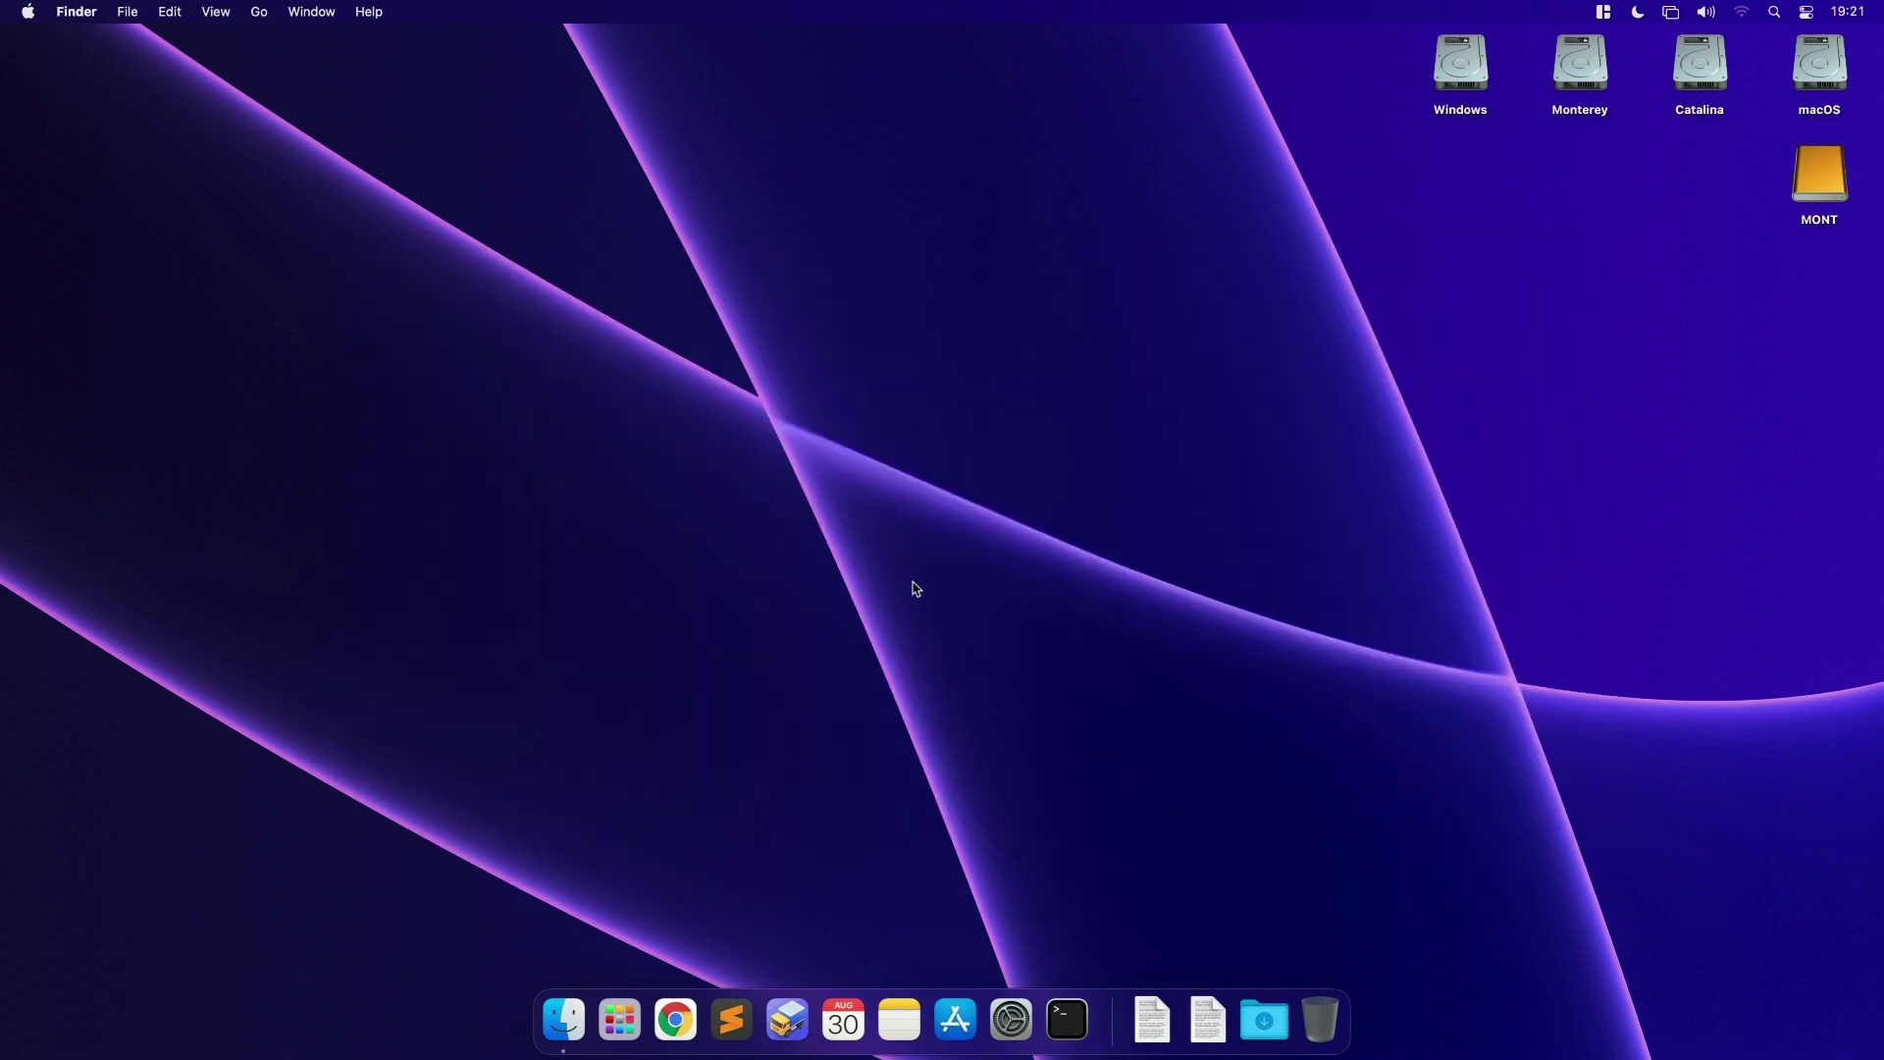
Step: Open Terminal and become root with sudo su -
left_click(1073, 1015)
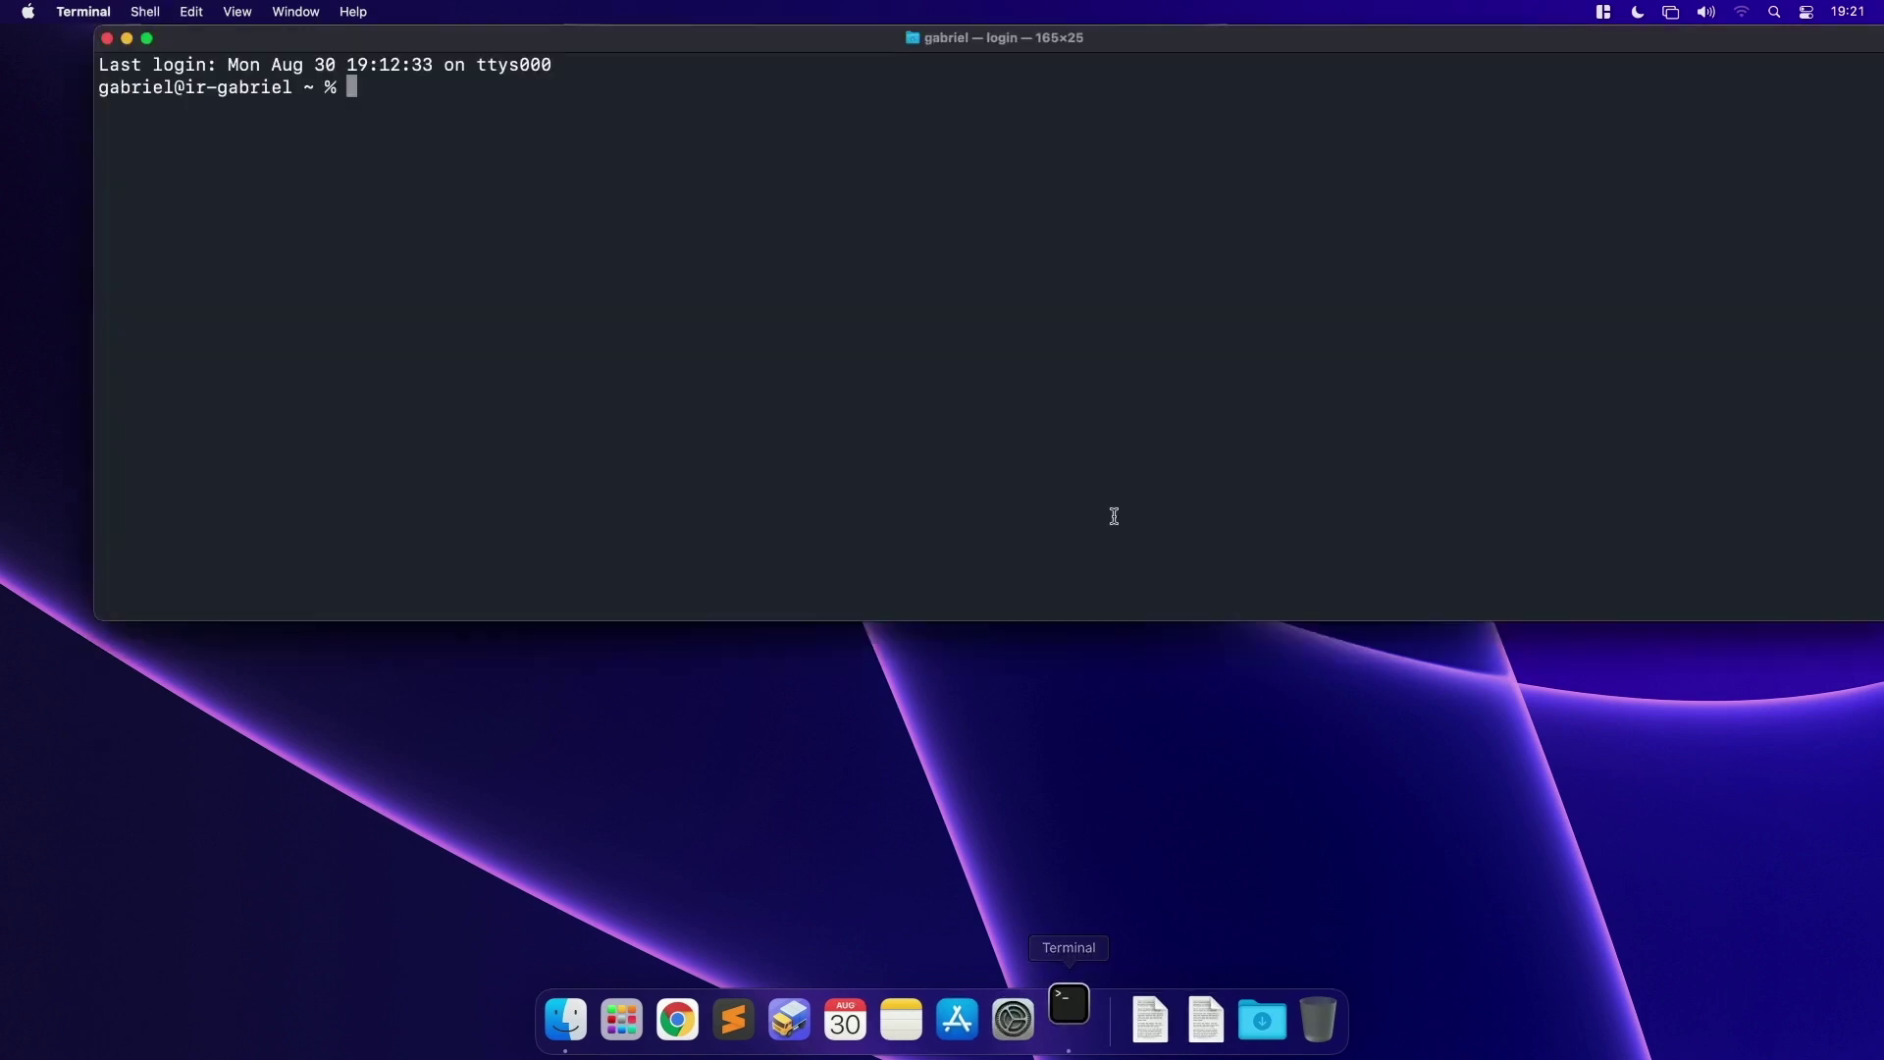
left_click_drag(1002, 31, 915, 30)
type("sud")
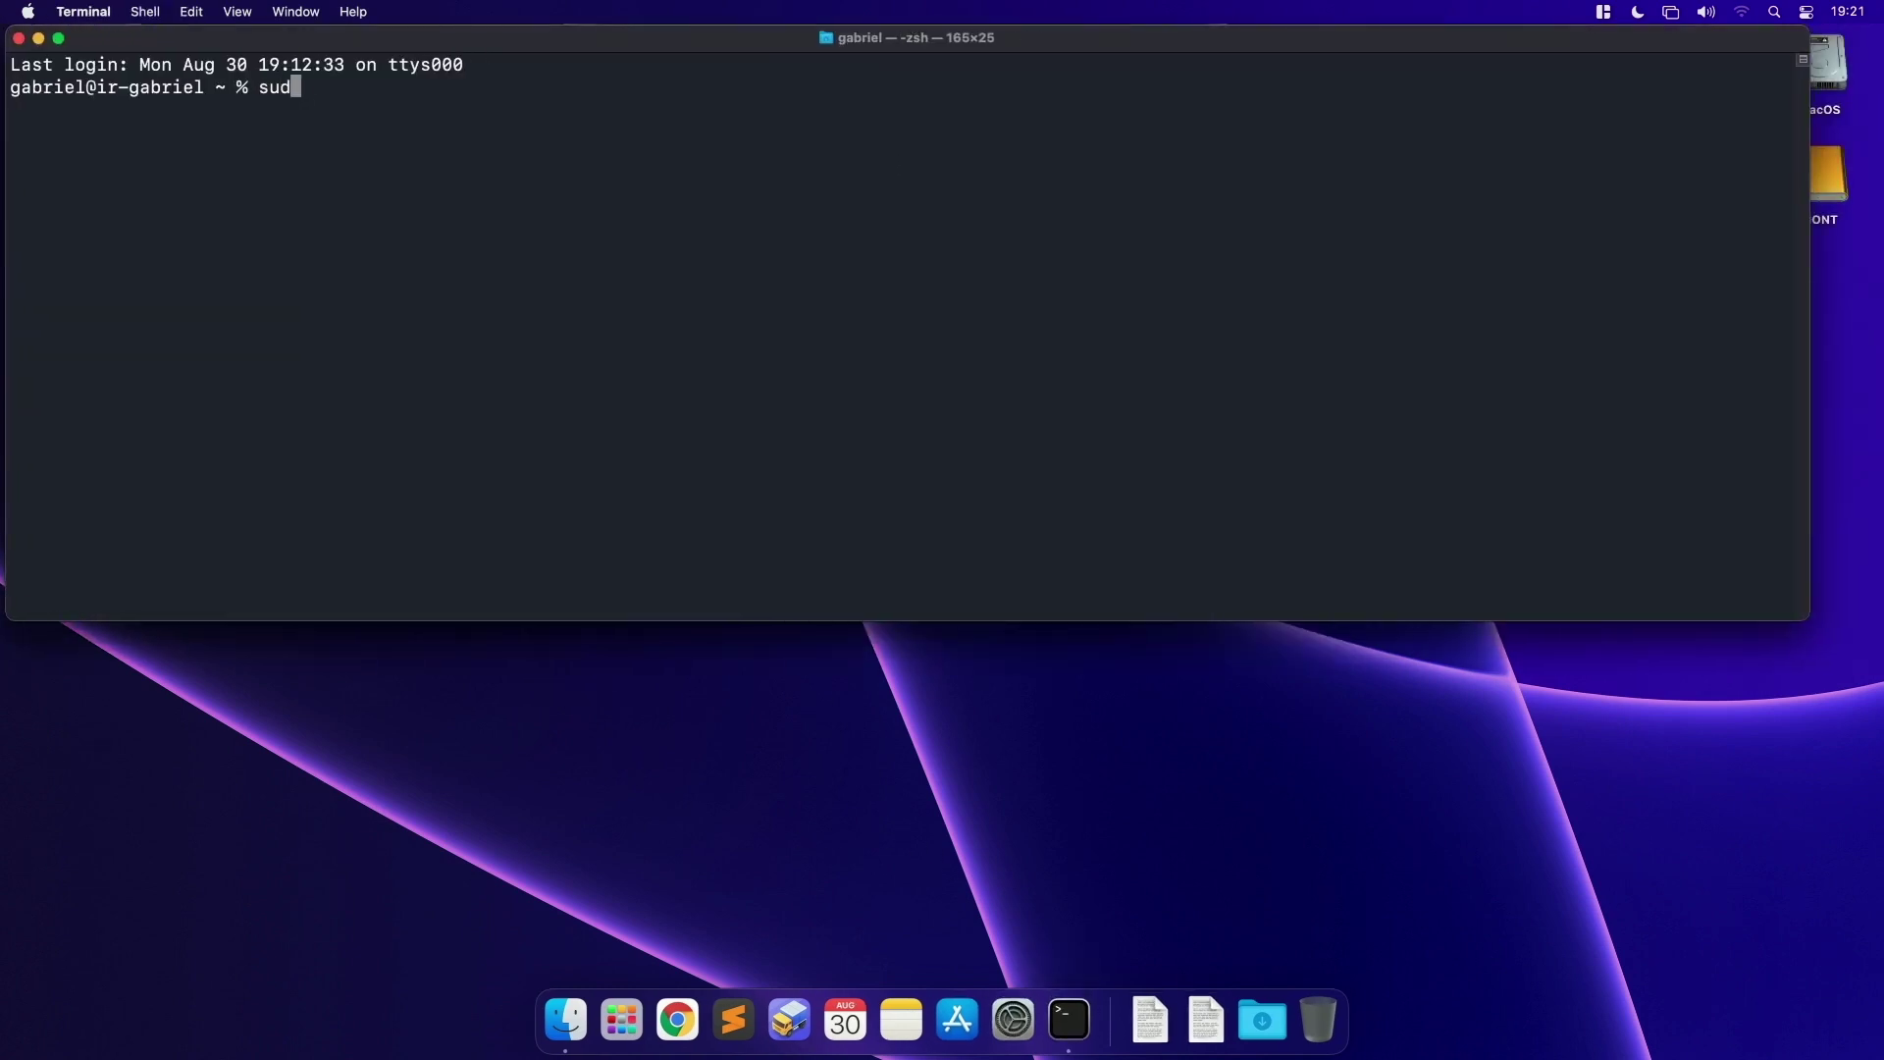
type("o su -")
key("Return")
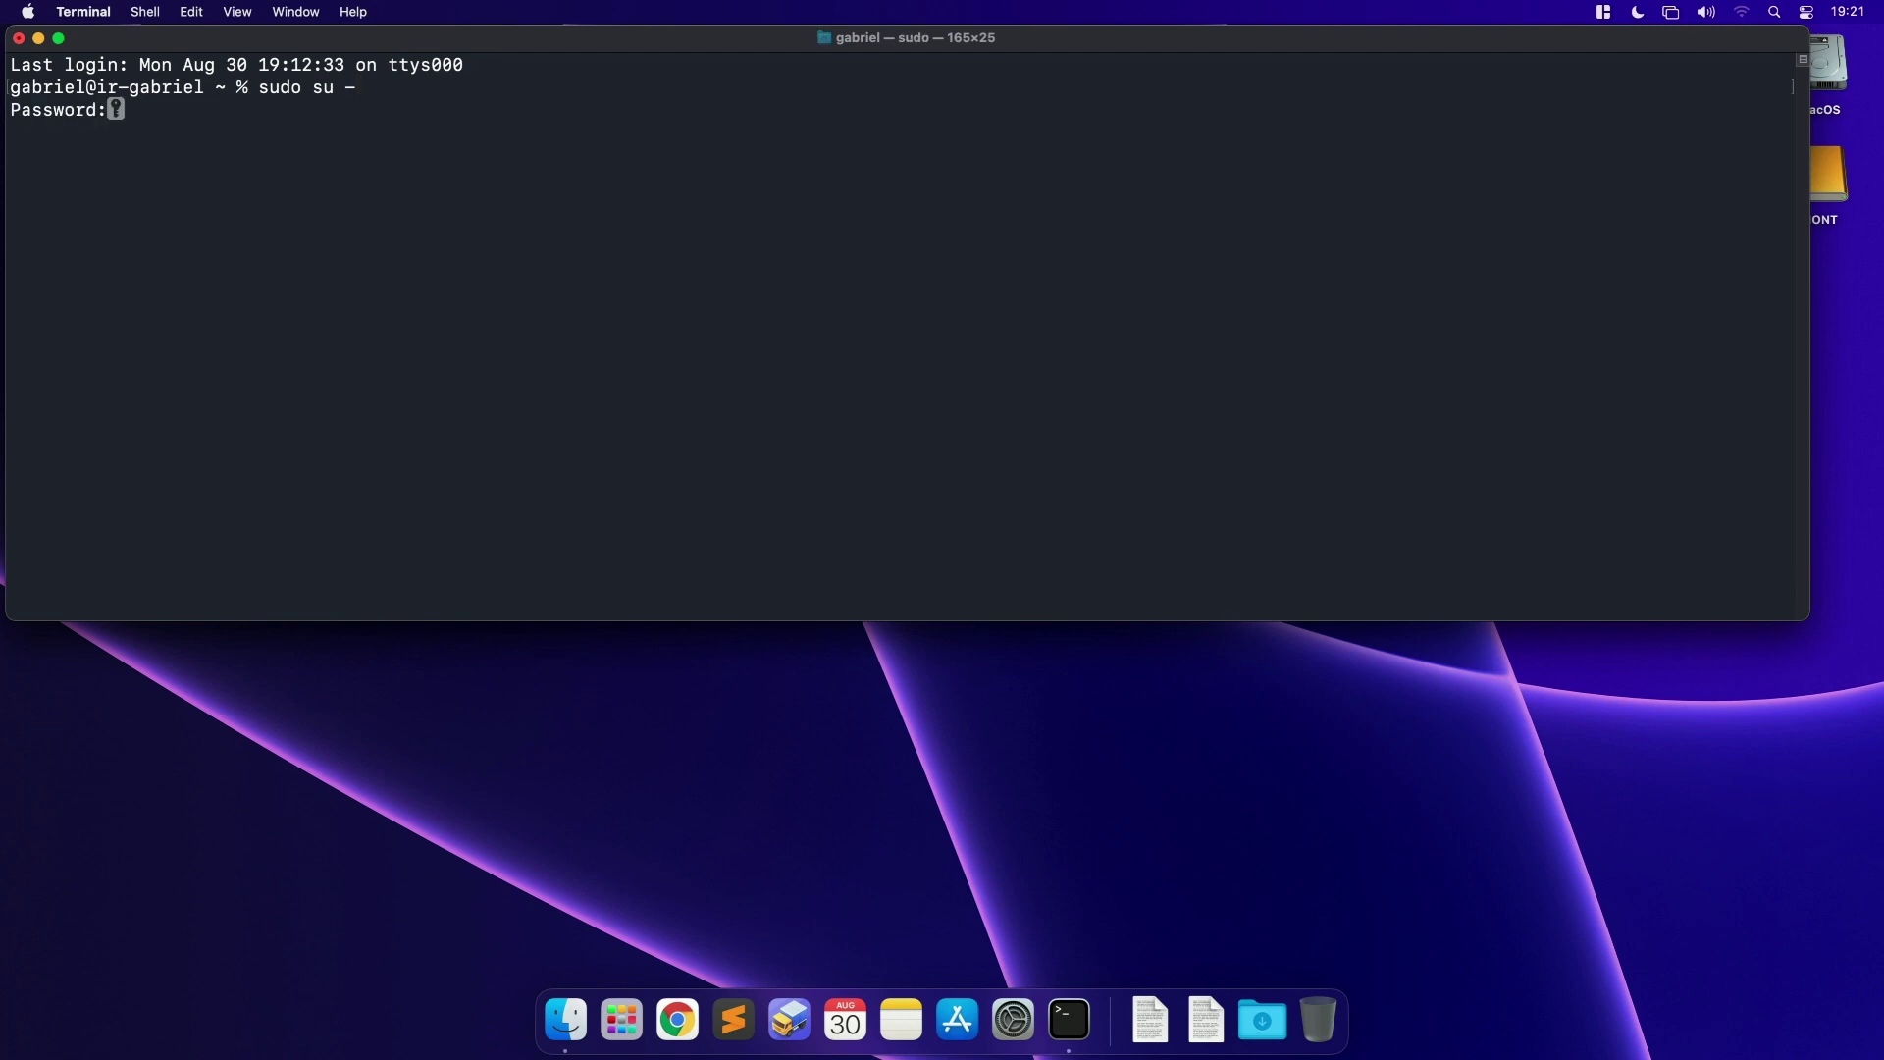
key("Return")
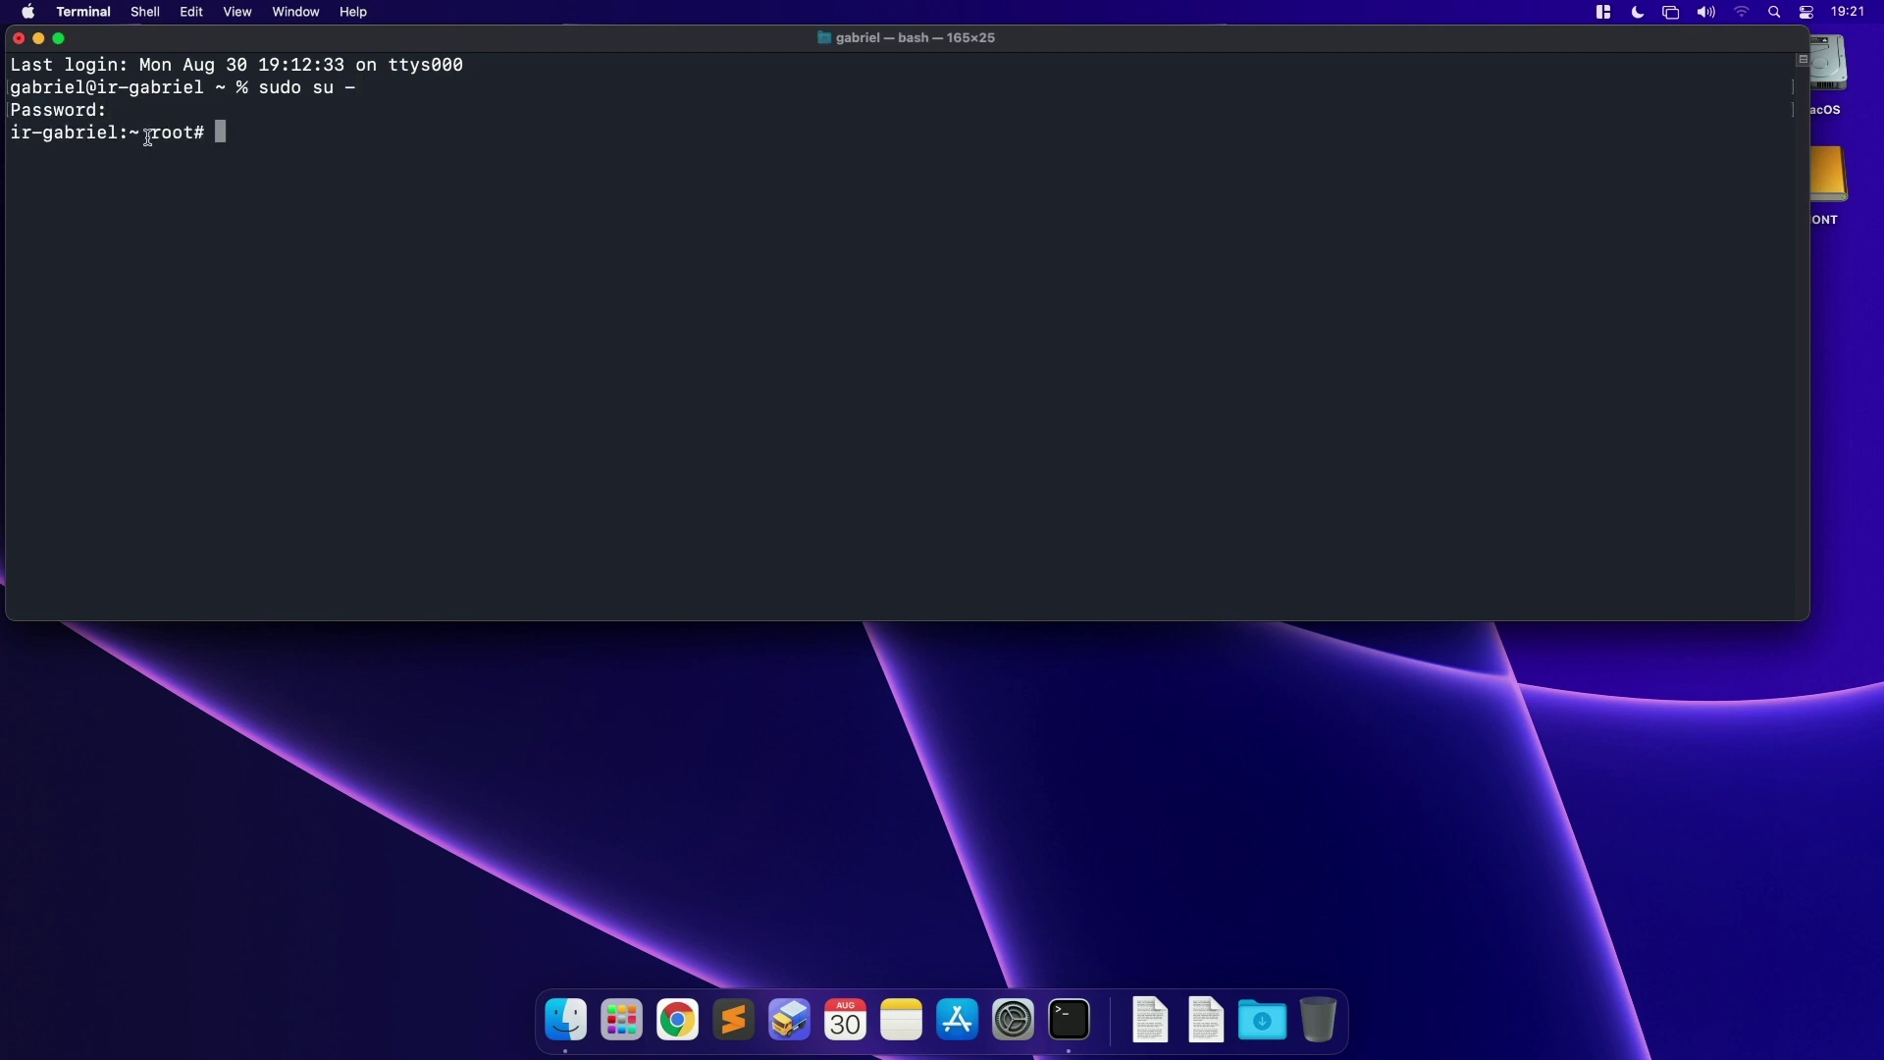
left_click_drag(150, 133, 203, 133)
Step: Drag Install macOS Monterey beta from Applications into Terminal to insert its path
left_click(566, 1021)
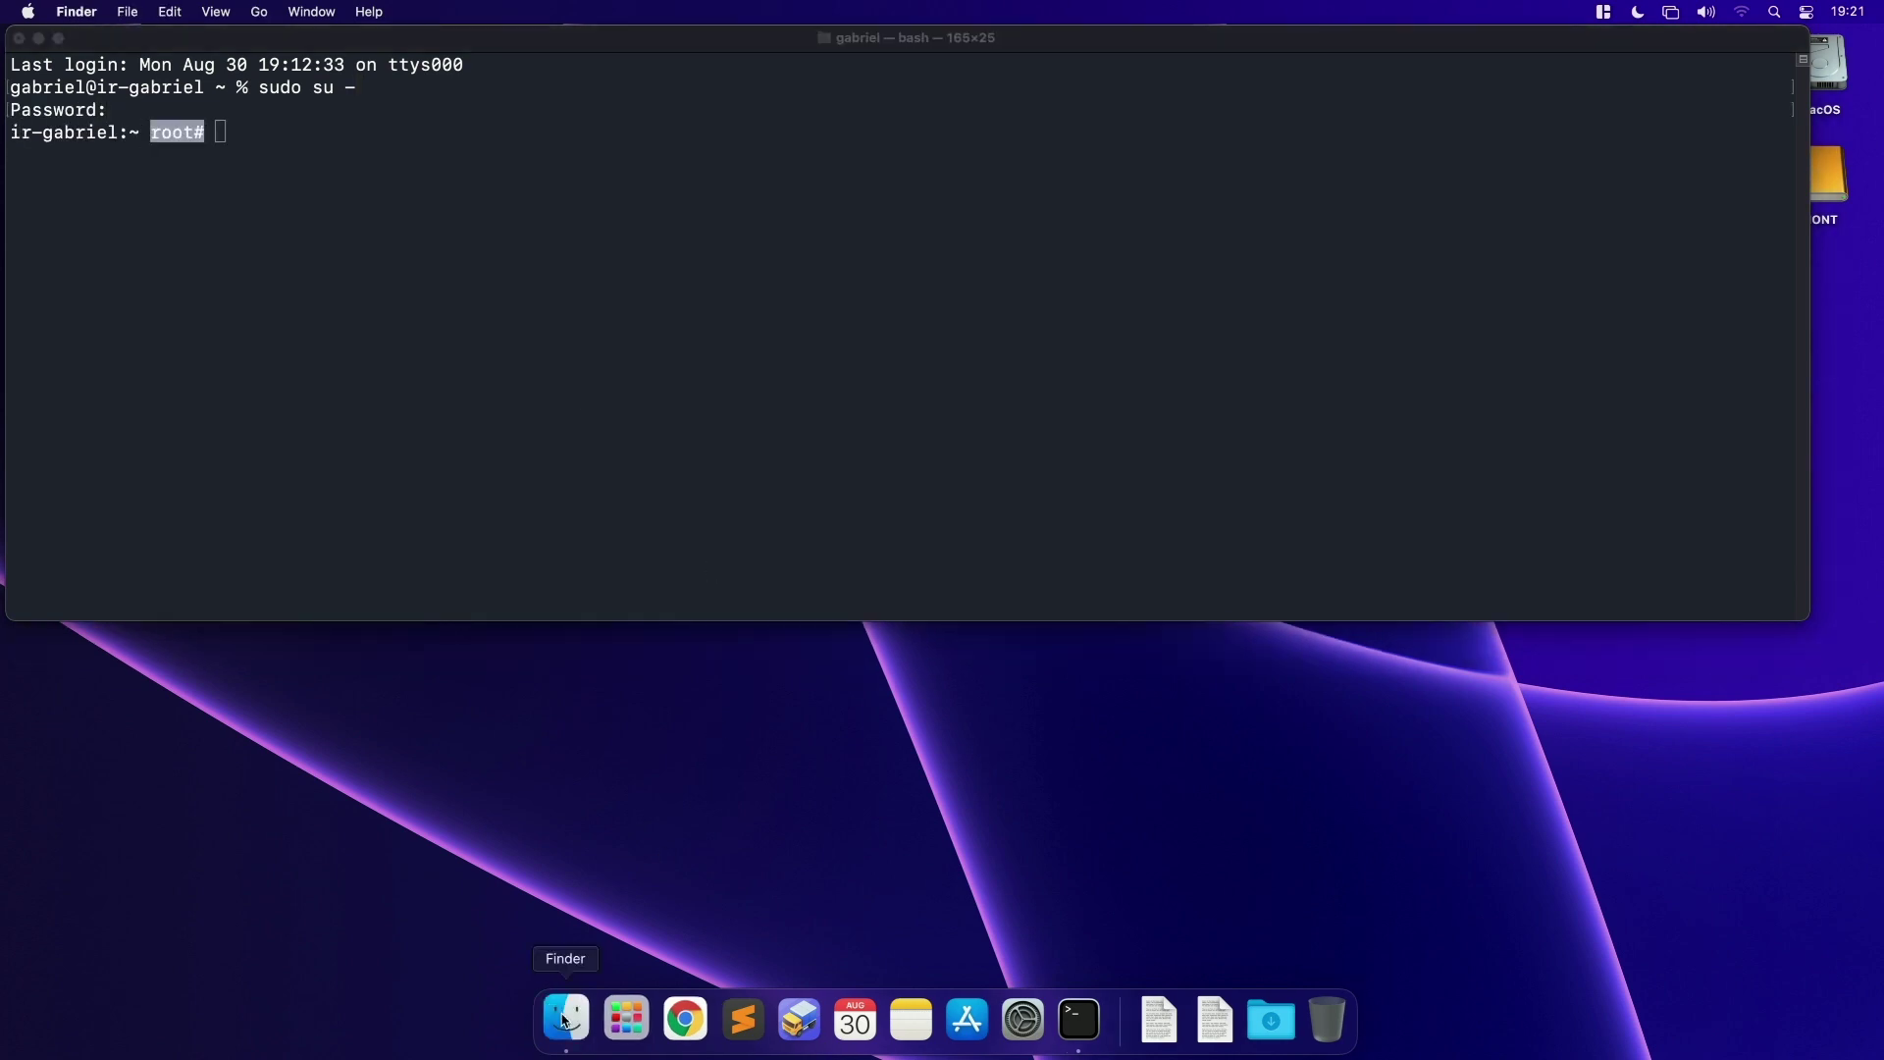
left_click(259, 12)
left_click(311, 288)
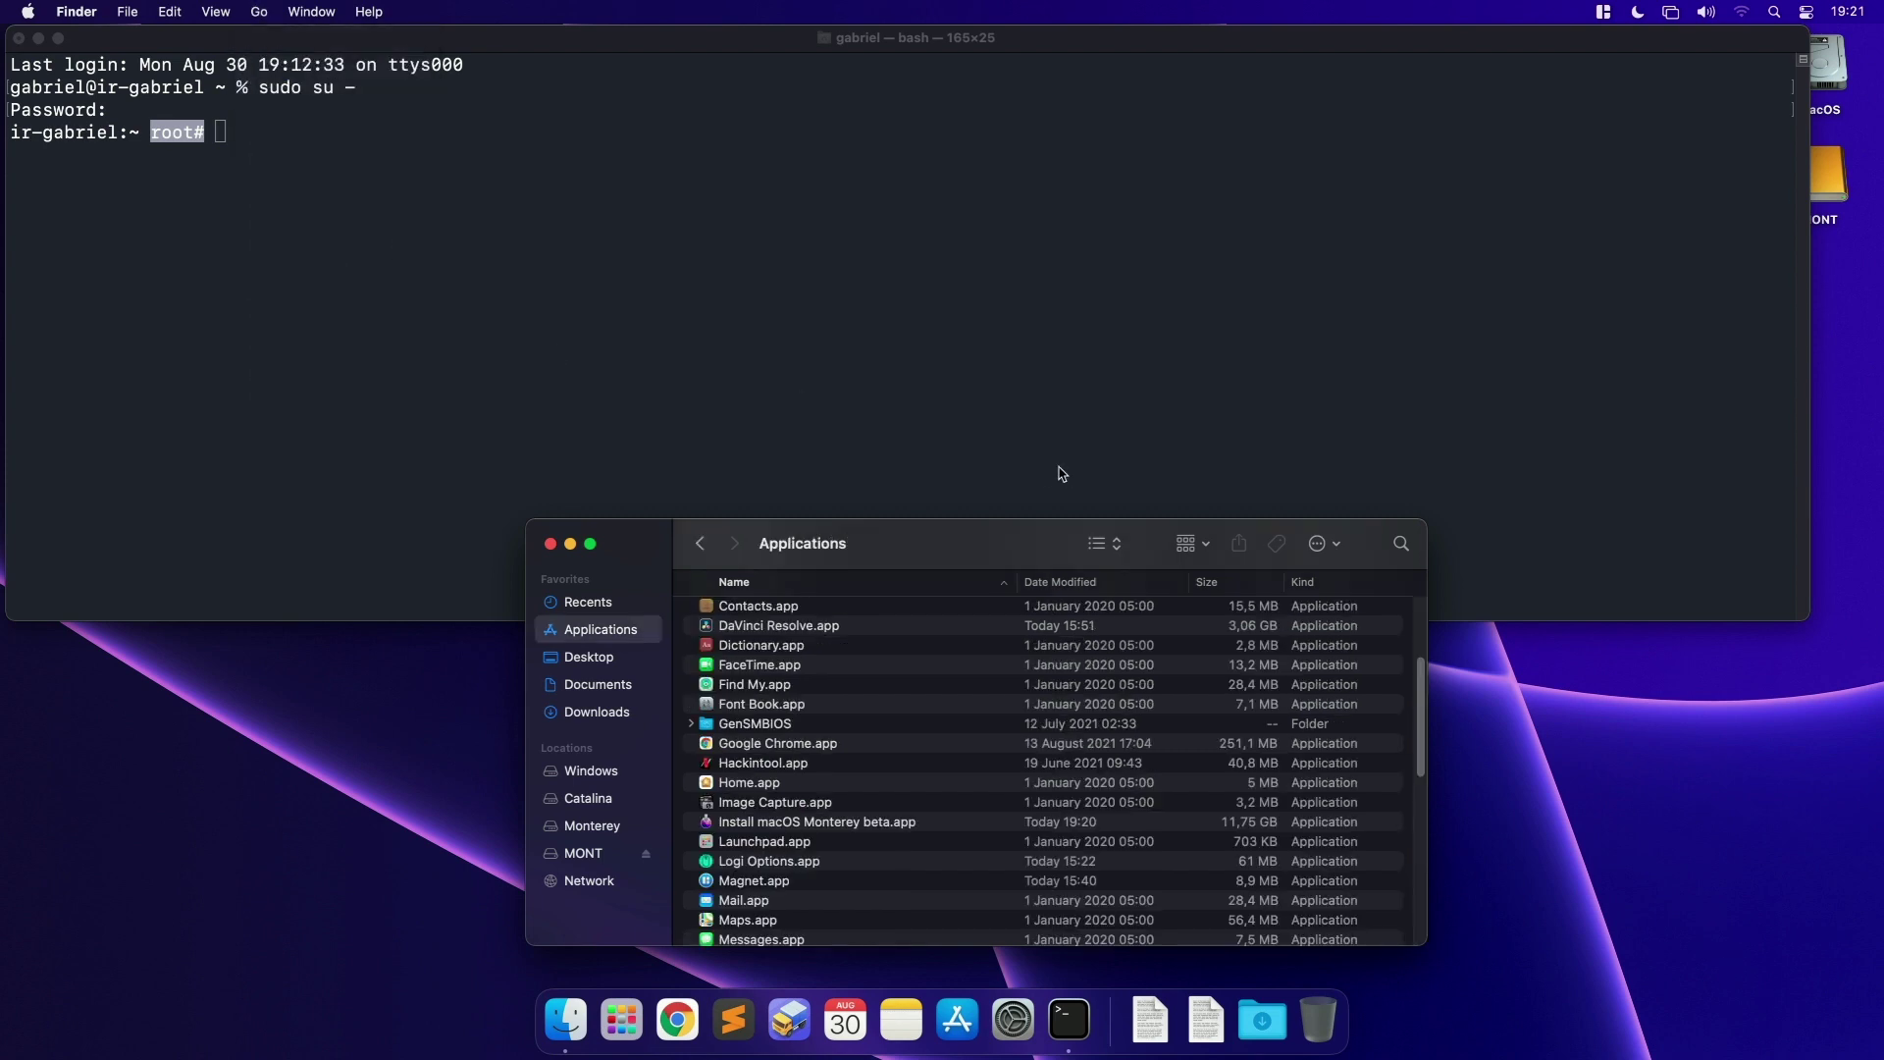
left_click(864, 824)
left_click_drag(860, 832, 572, 273)
left_click(707, 304)
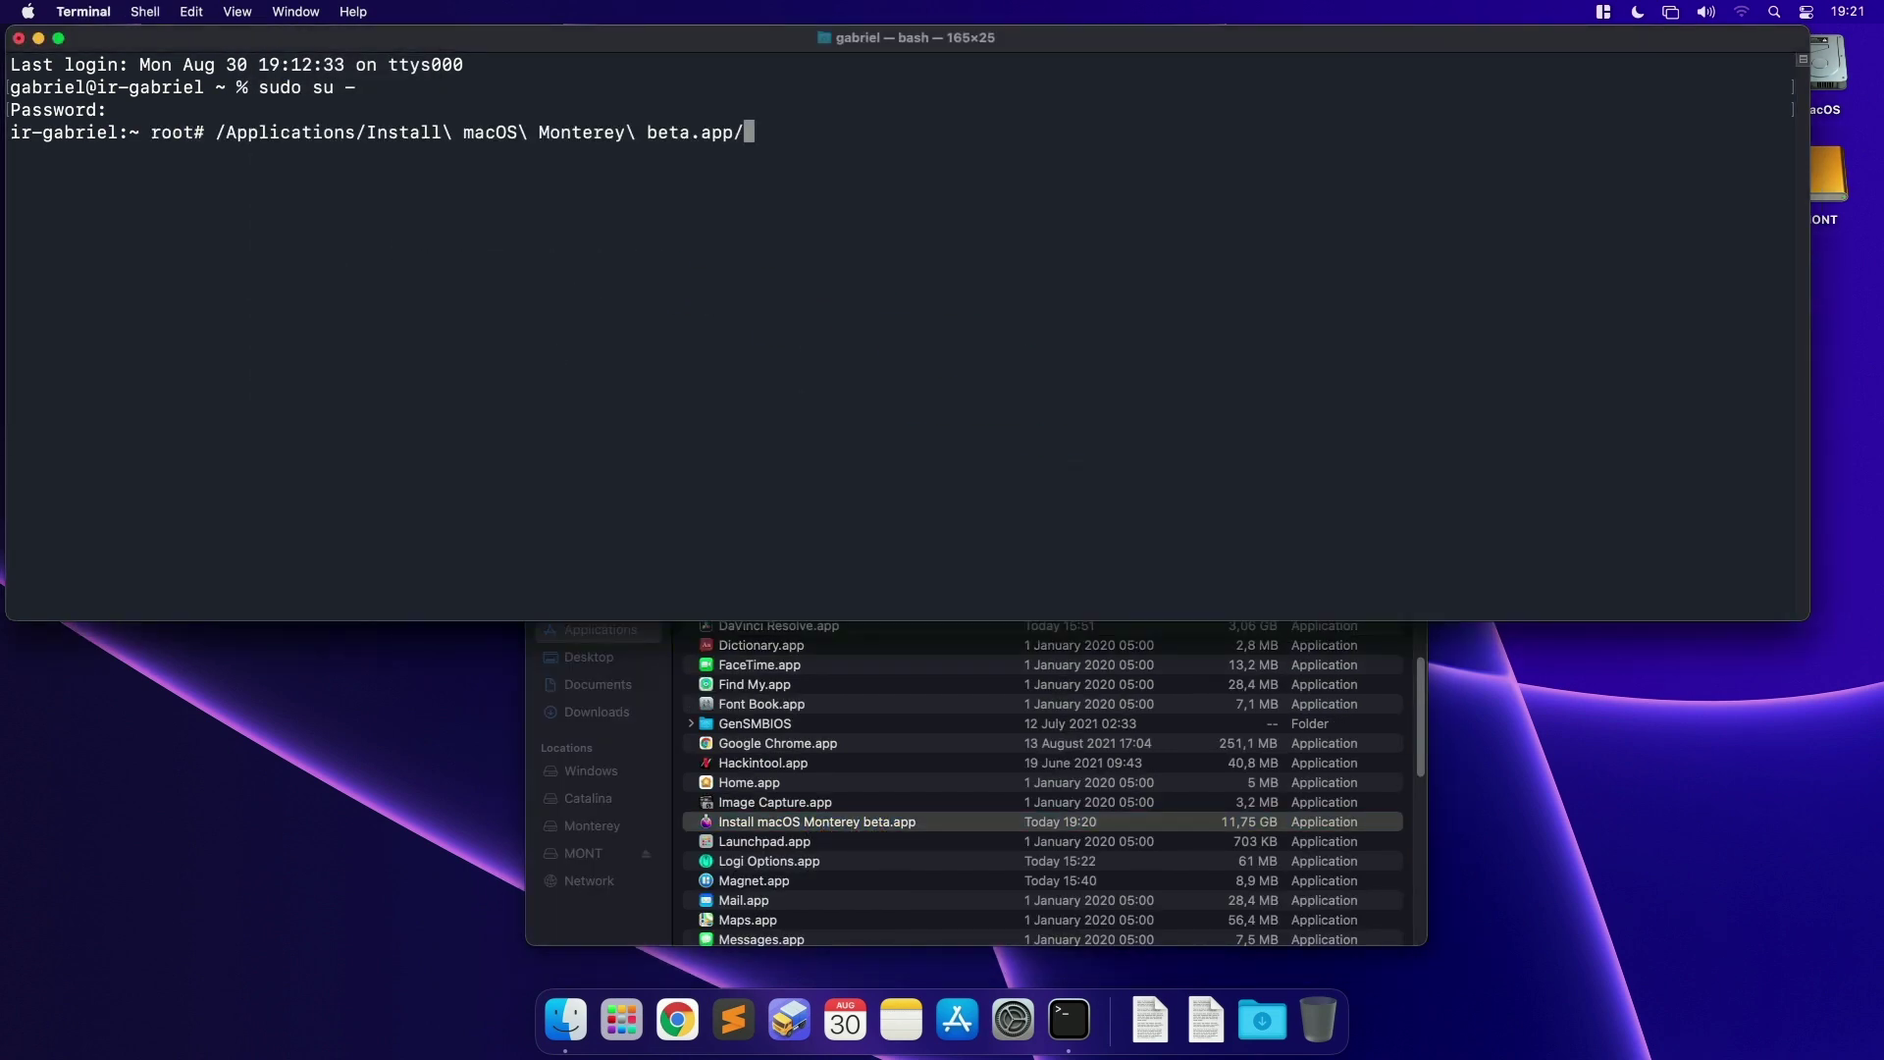
Step: Append Contents/Resources/createinstallmedia --volume /Volumes/MONT --nointeraction to the command
type("Contents/Resources/")
type("c")
key("Tab")
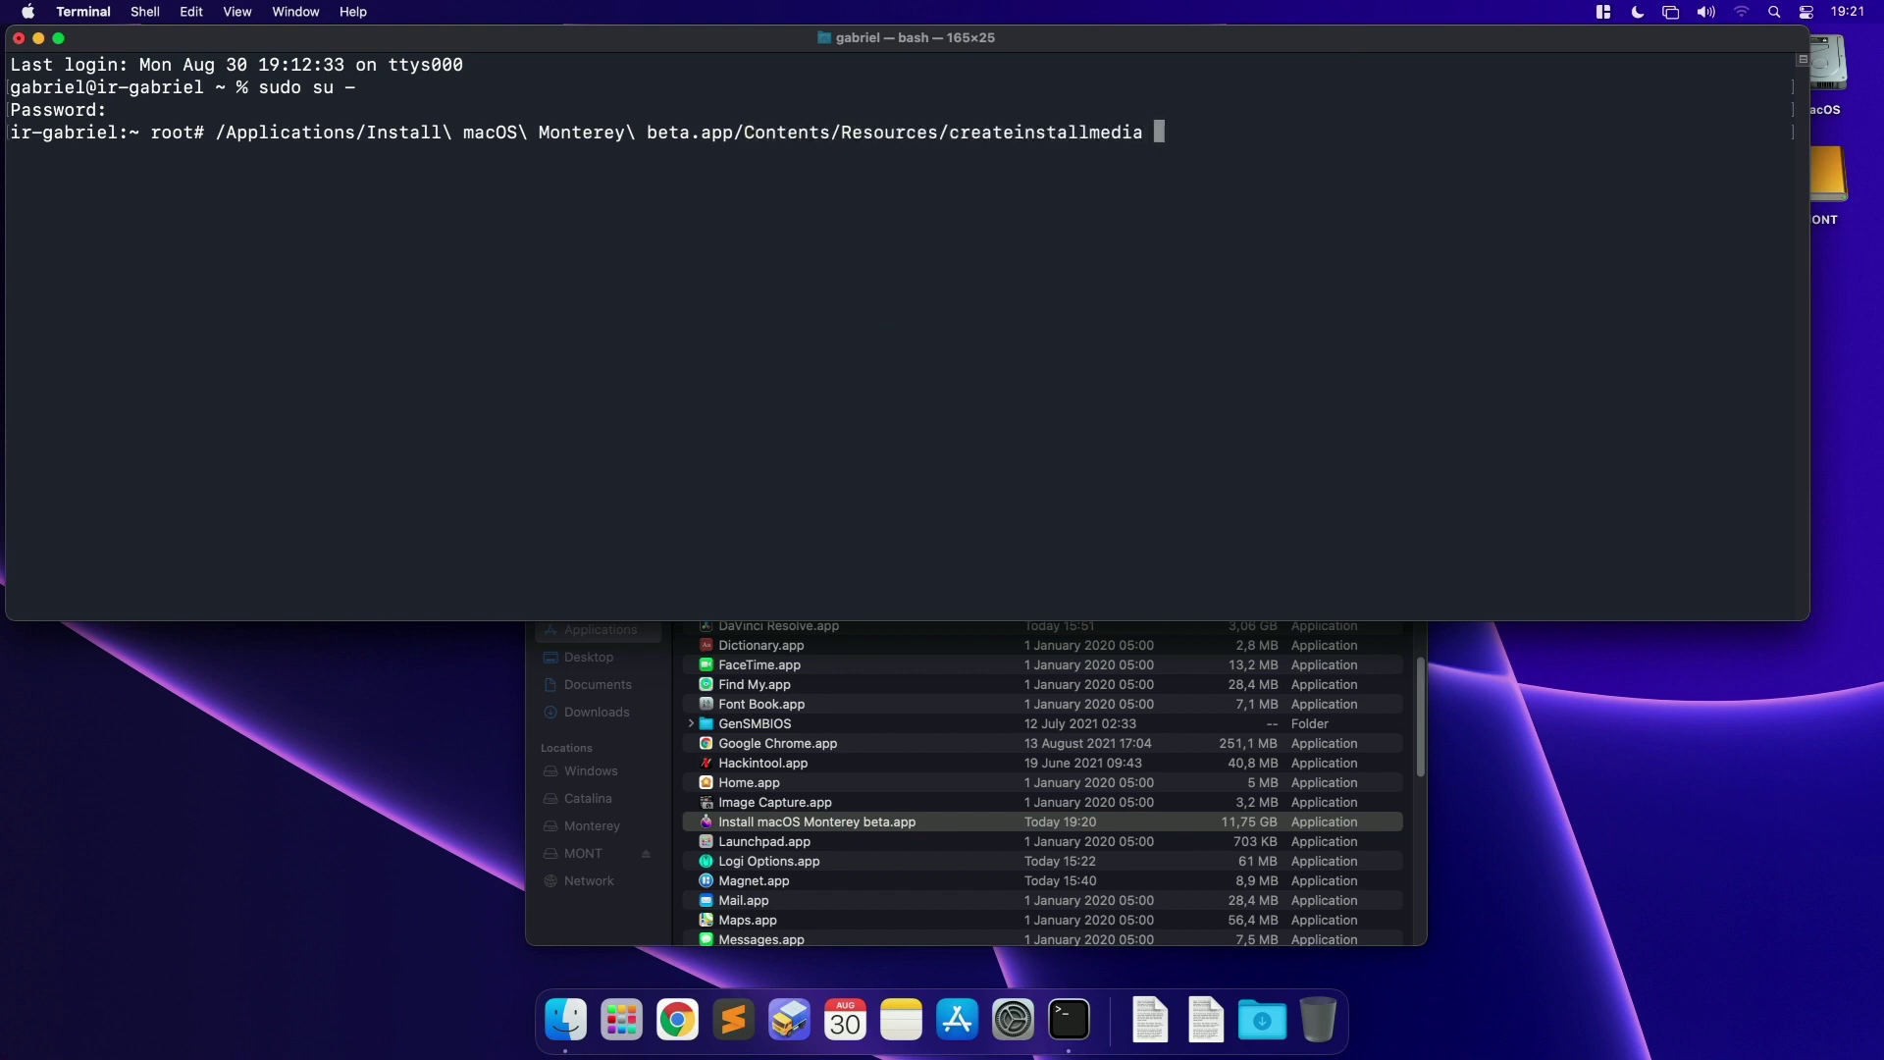
type("--volume /Vol")
key("Tab")
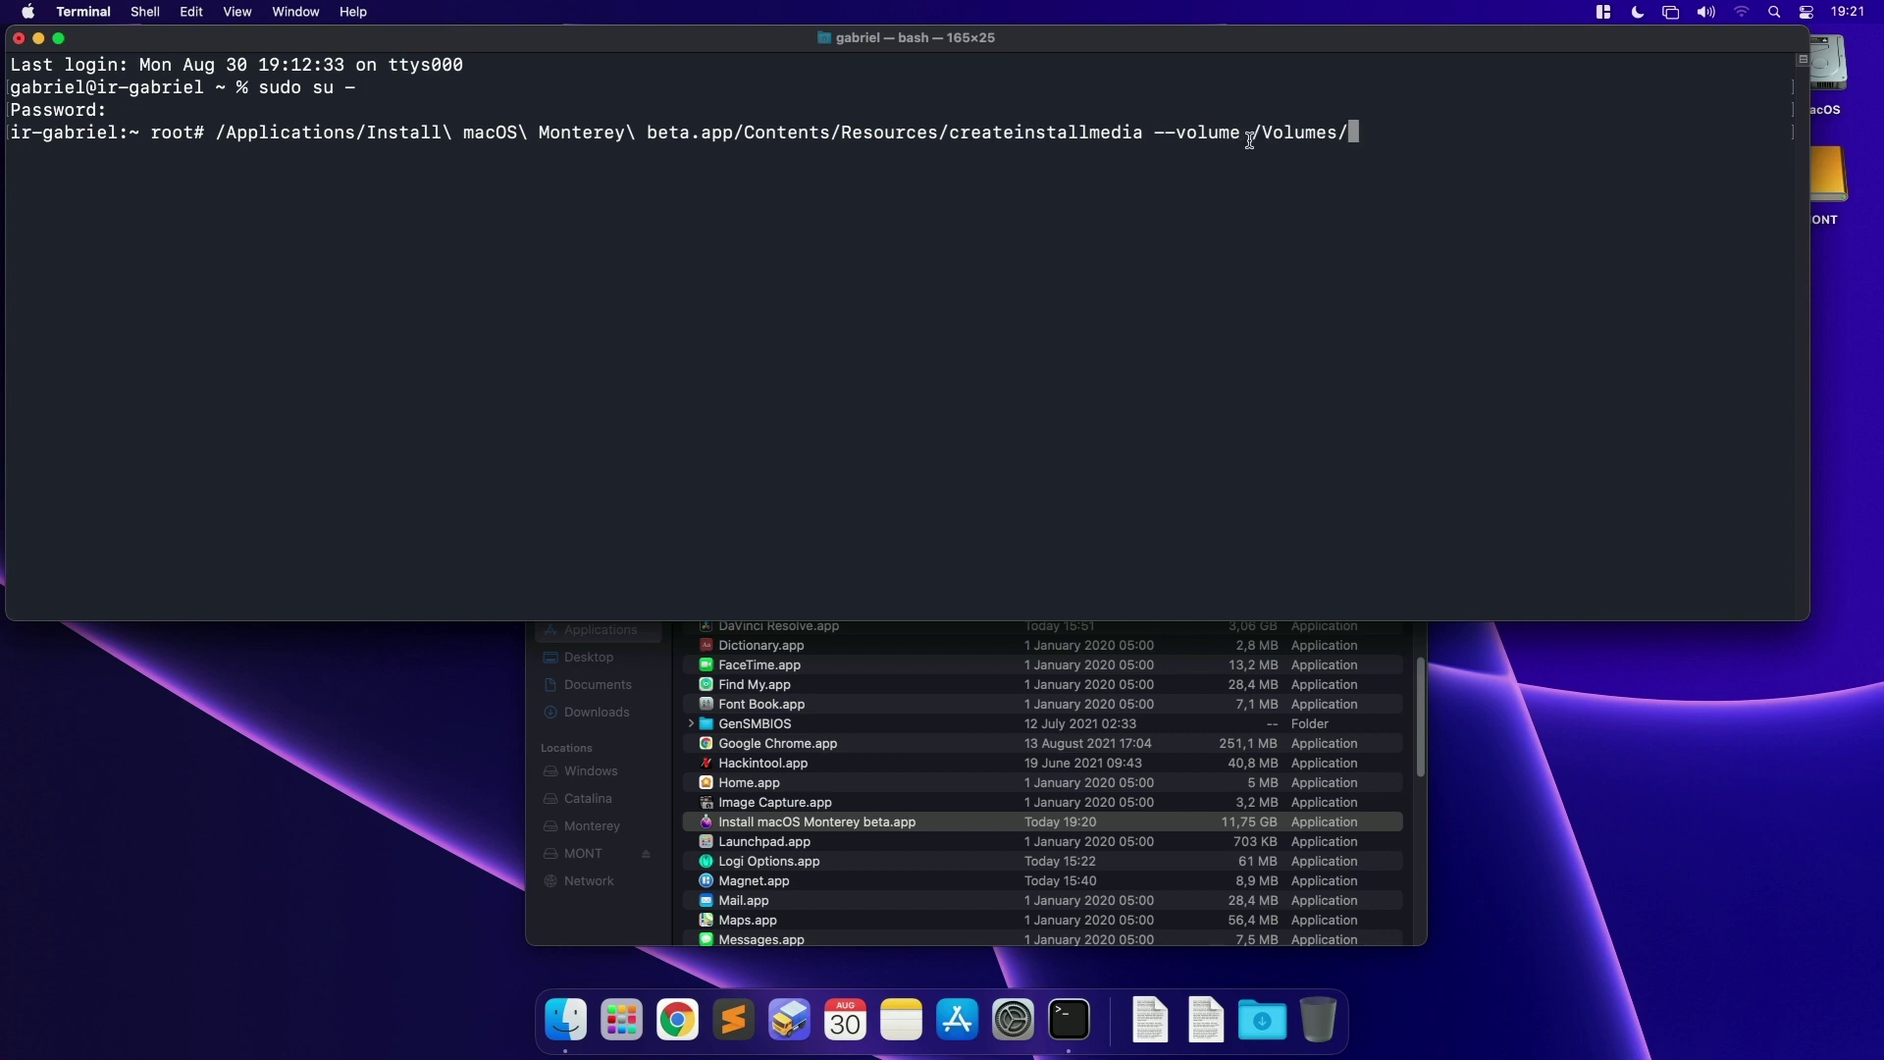
left_click_drag(1828, 177, 1843, 721)
left_click(1621, 488)
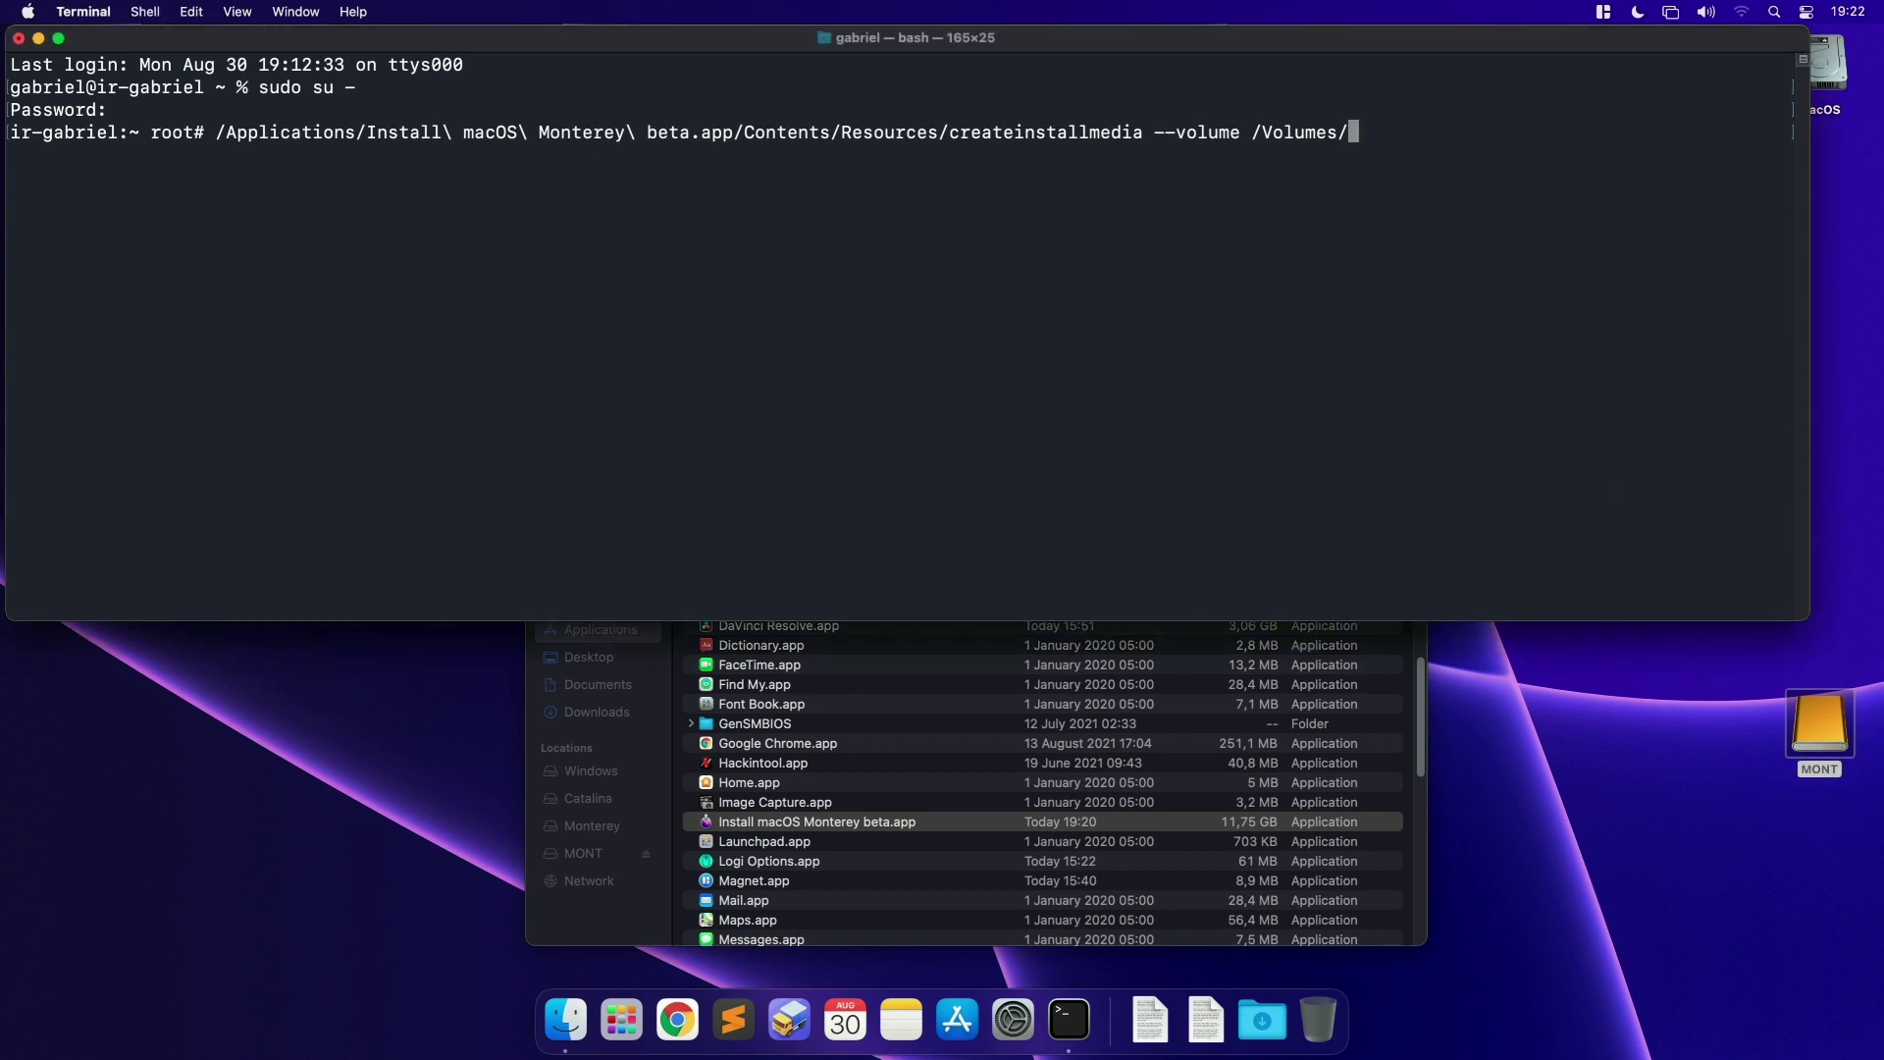
type("MONT --nointeraction")
Step: Run createinstallmedia on the MONT drive and follow the Erasing disk progress
key("Return")
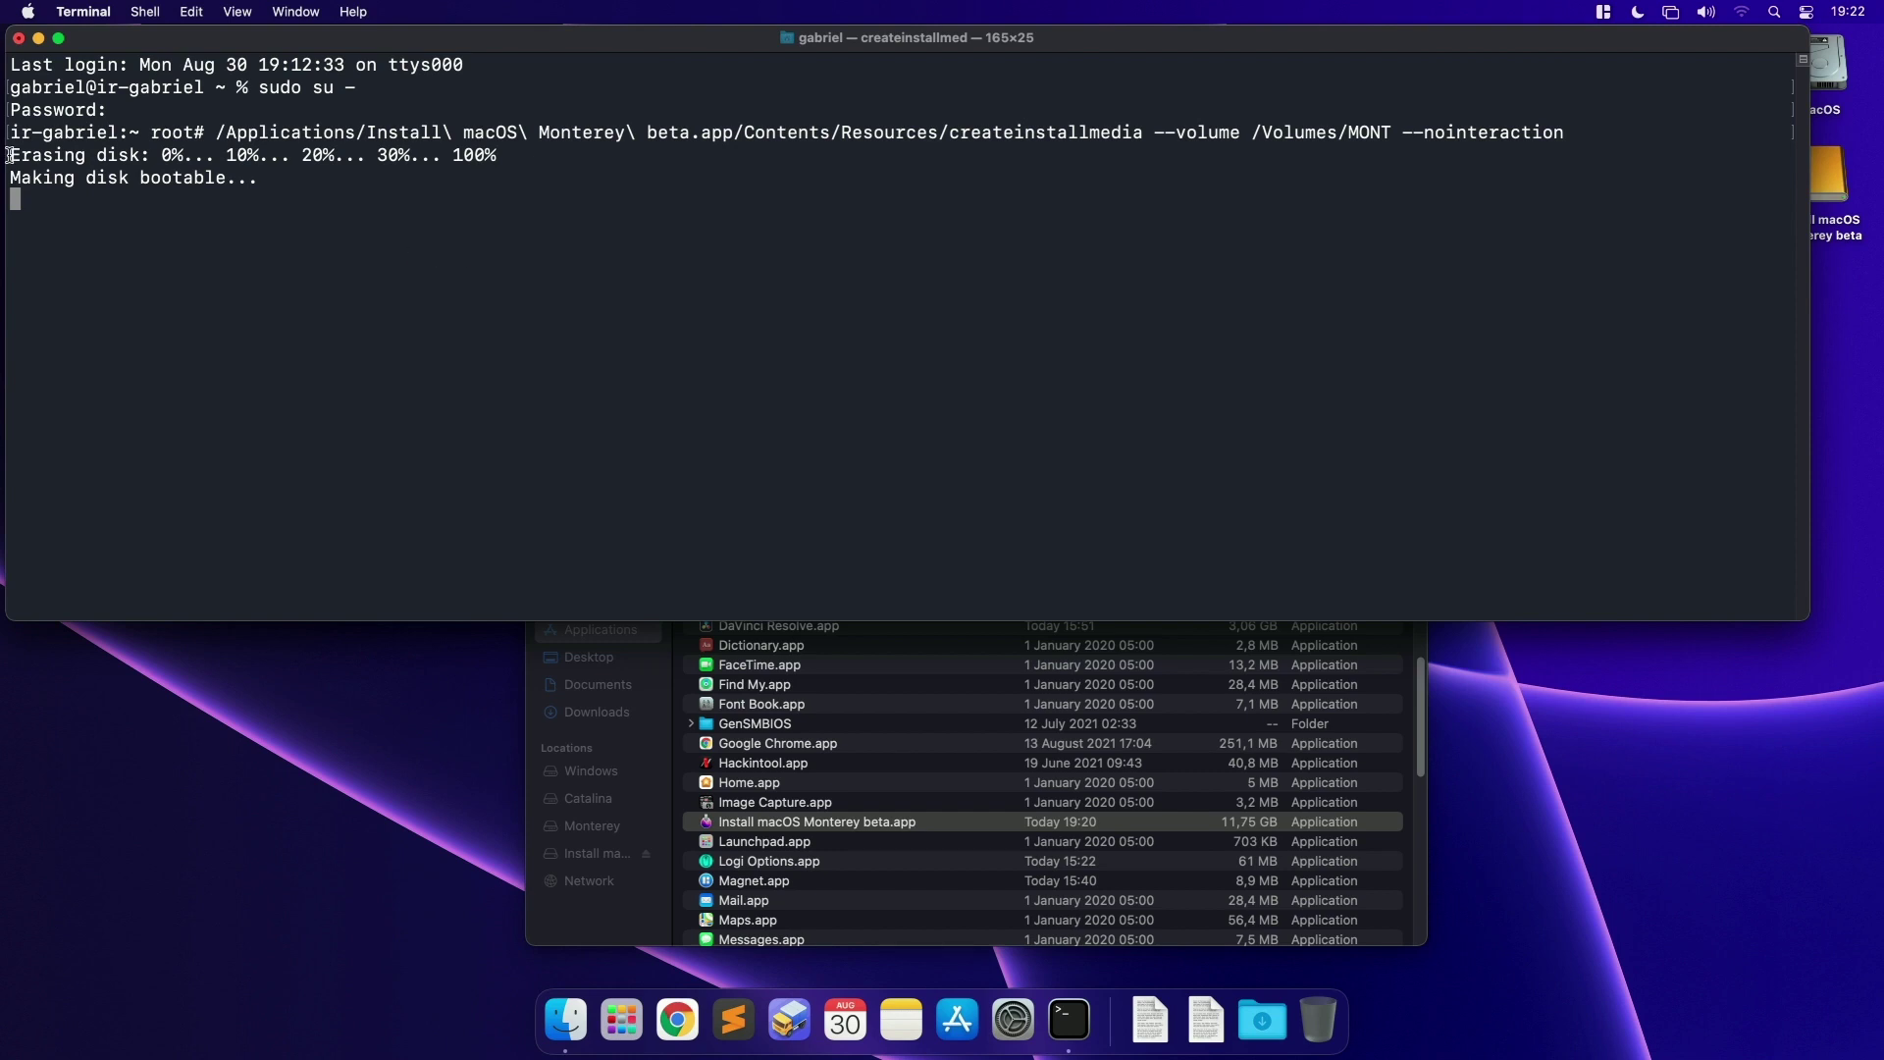
left_click_drag(8, 154, 499, 144)
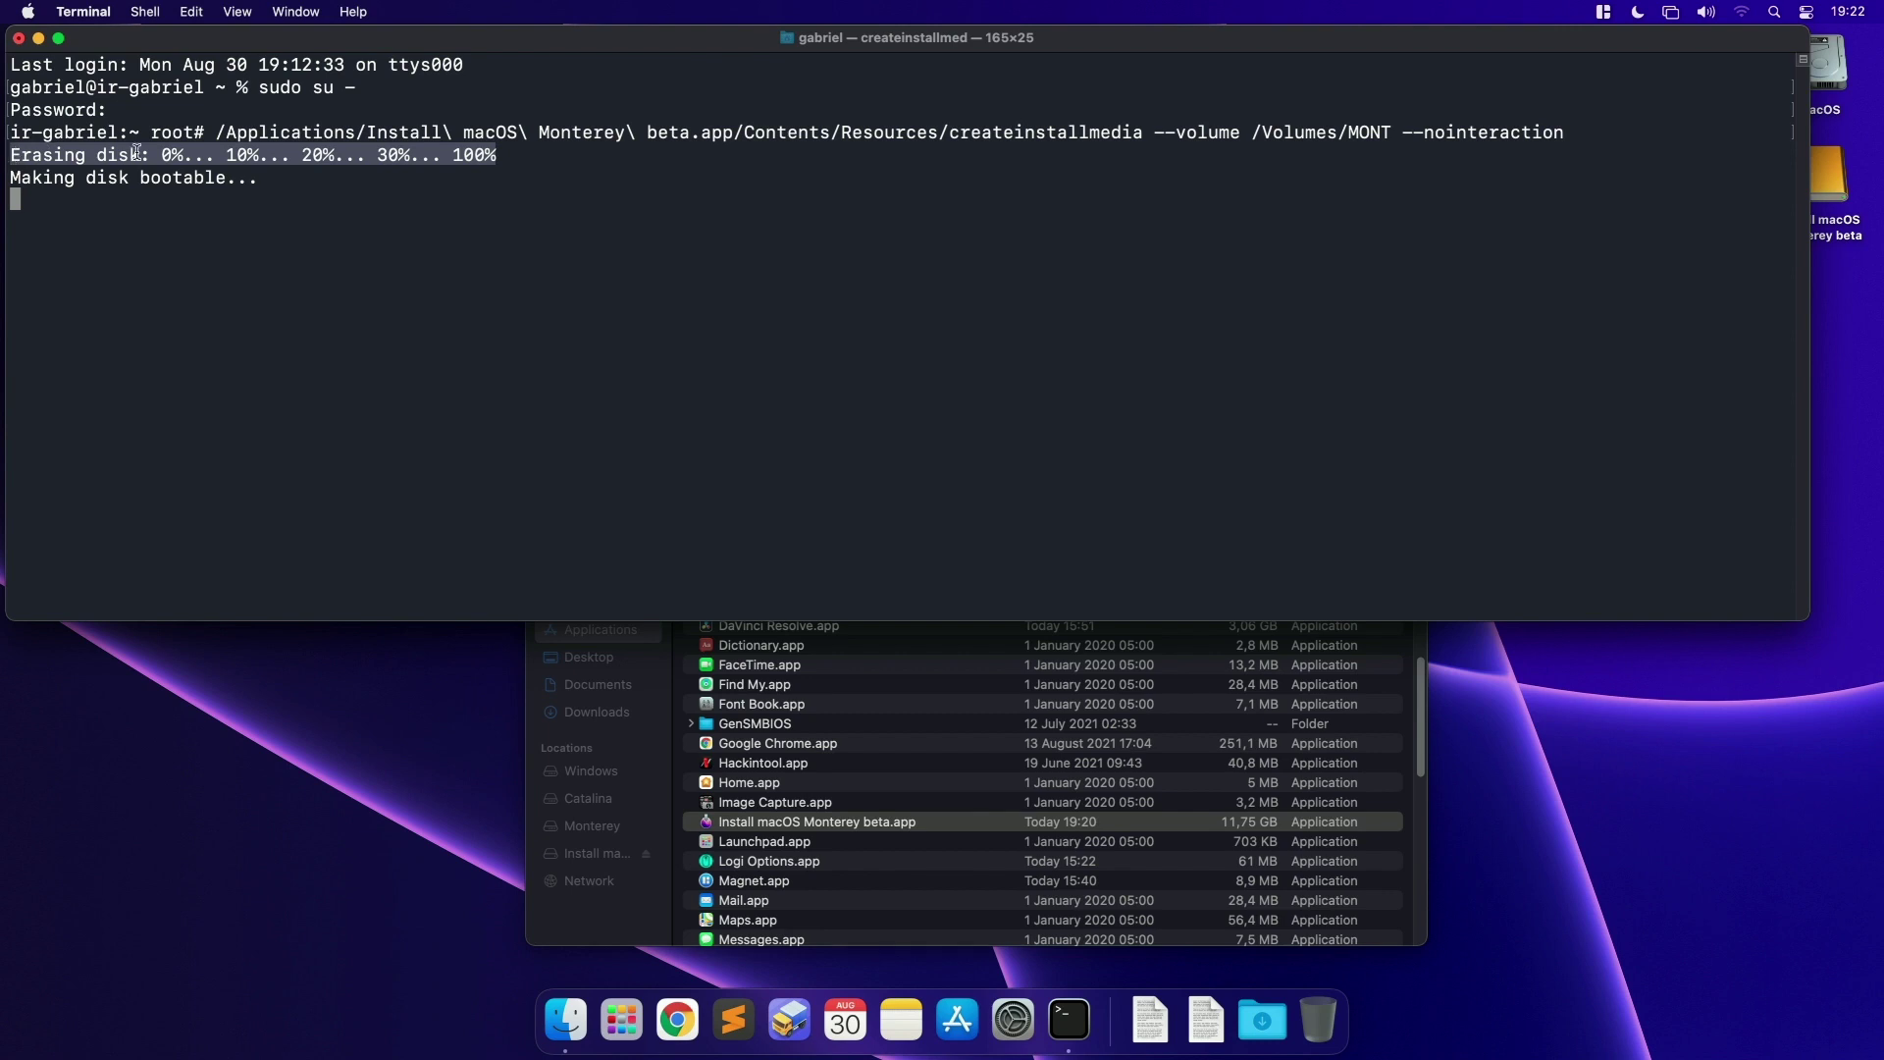
mouse_move(148, 154)
left_mouse_down()
mouse_move(13, 154)
mouse_move(59, 177)
mouse_move(256, 177)
left_mouse_up()
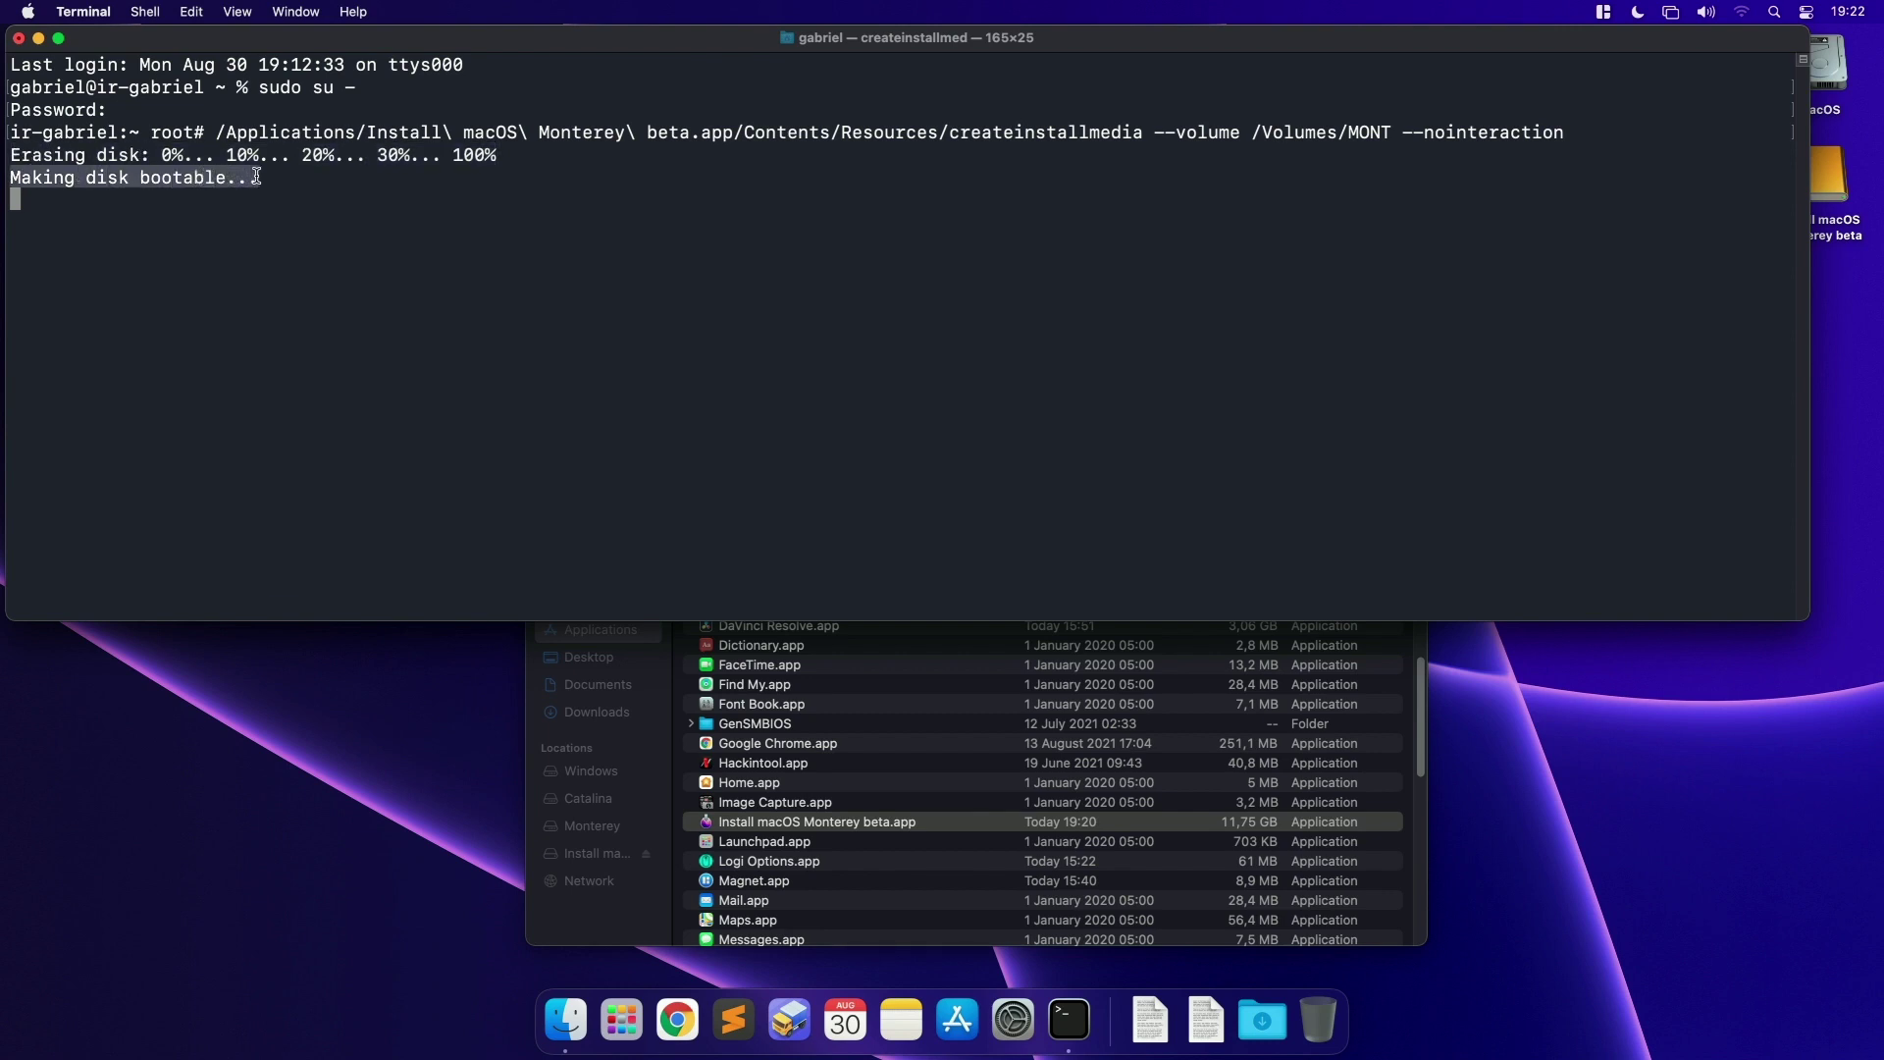
left_click(19, 199)
left_click_drag(15, 199, 1570, 206)
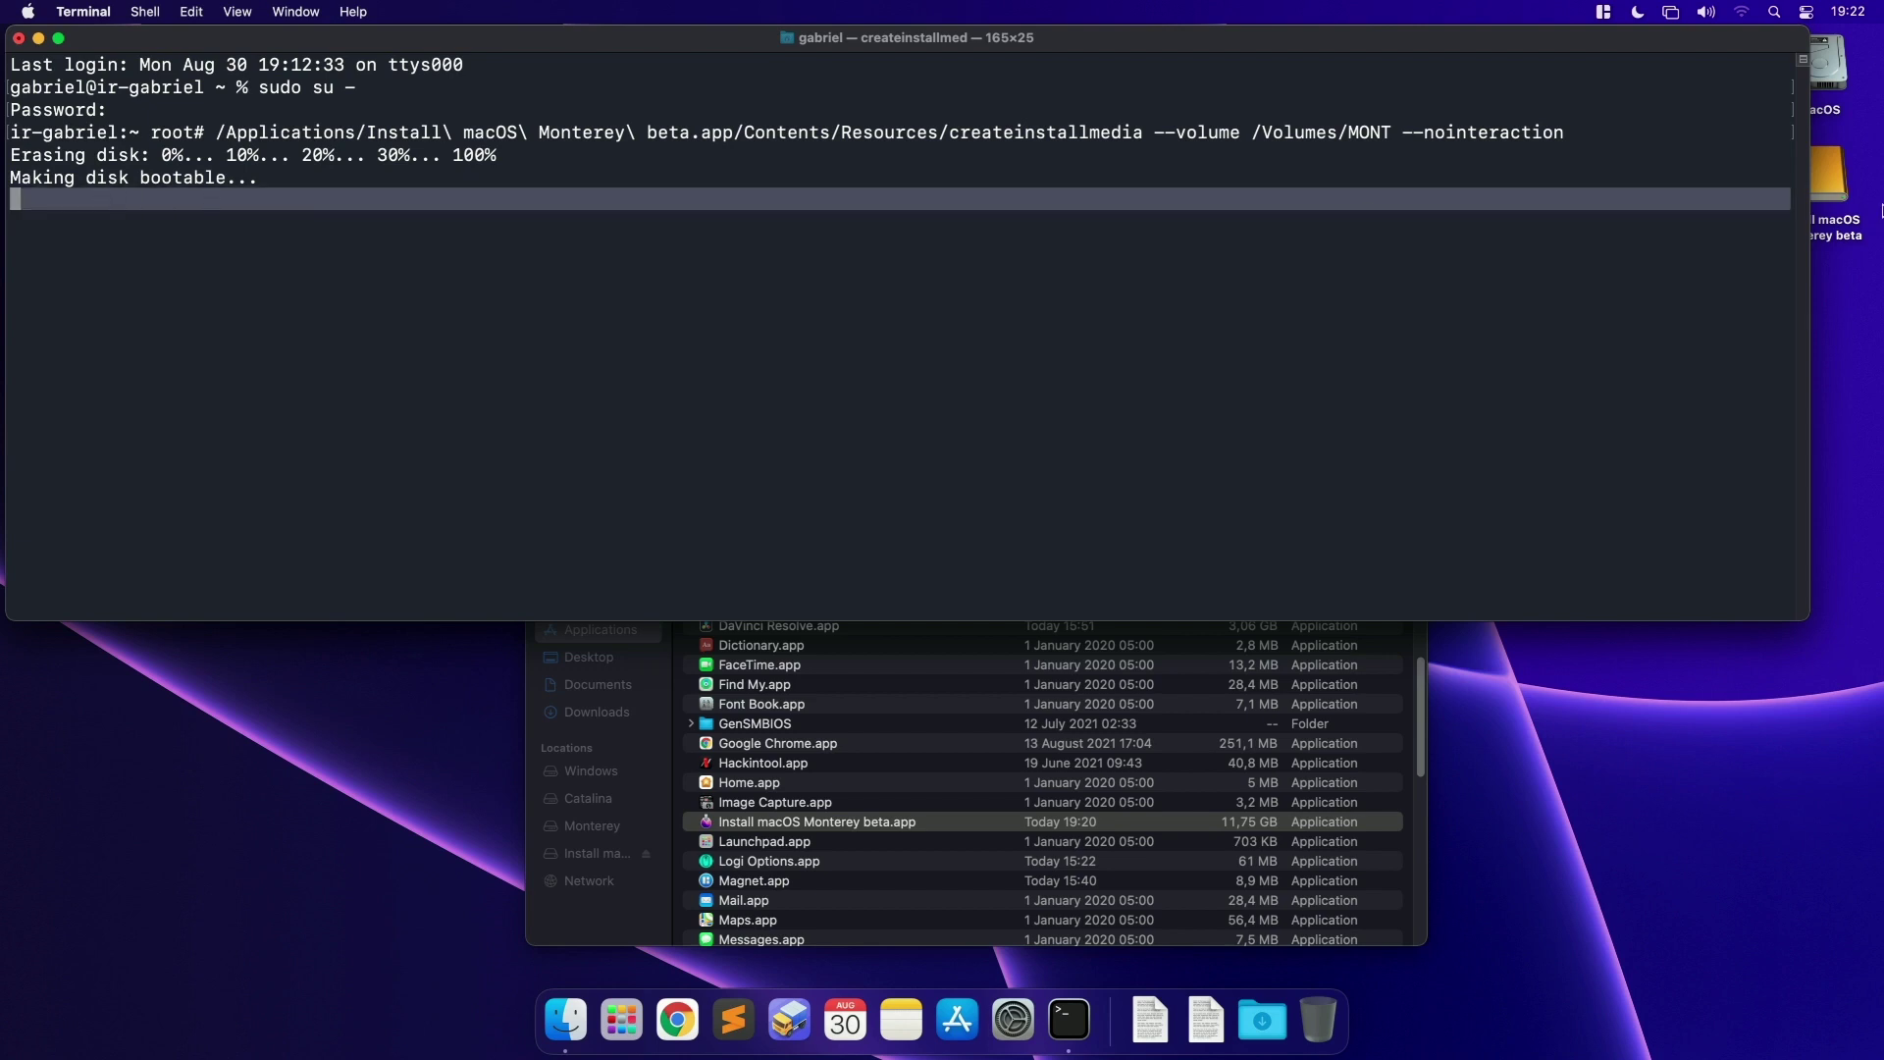
left_click(1840, 206)
left_click(387, 252)
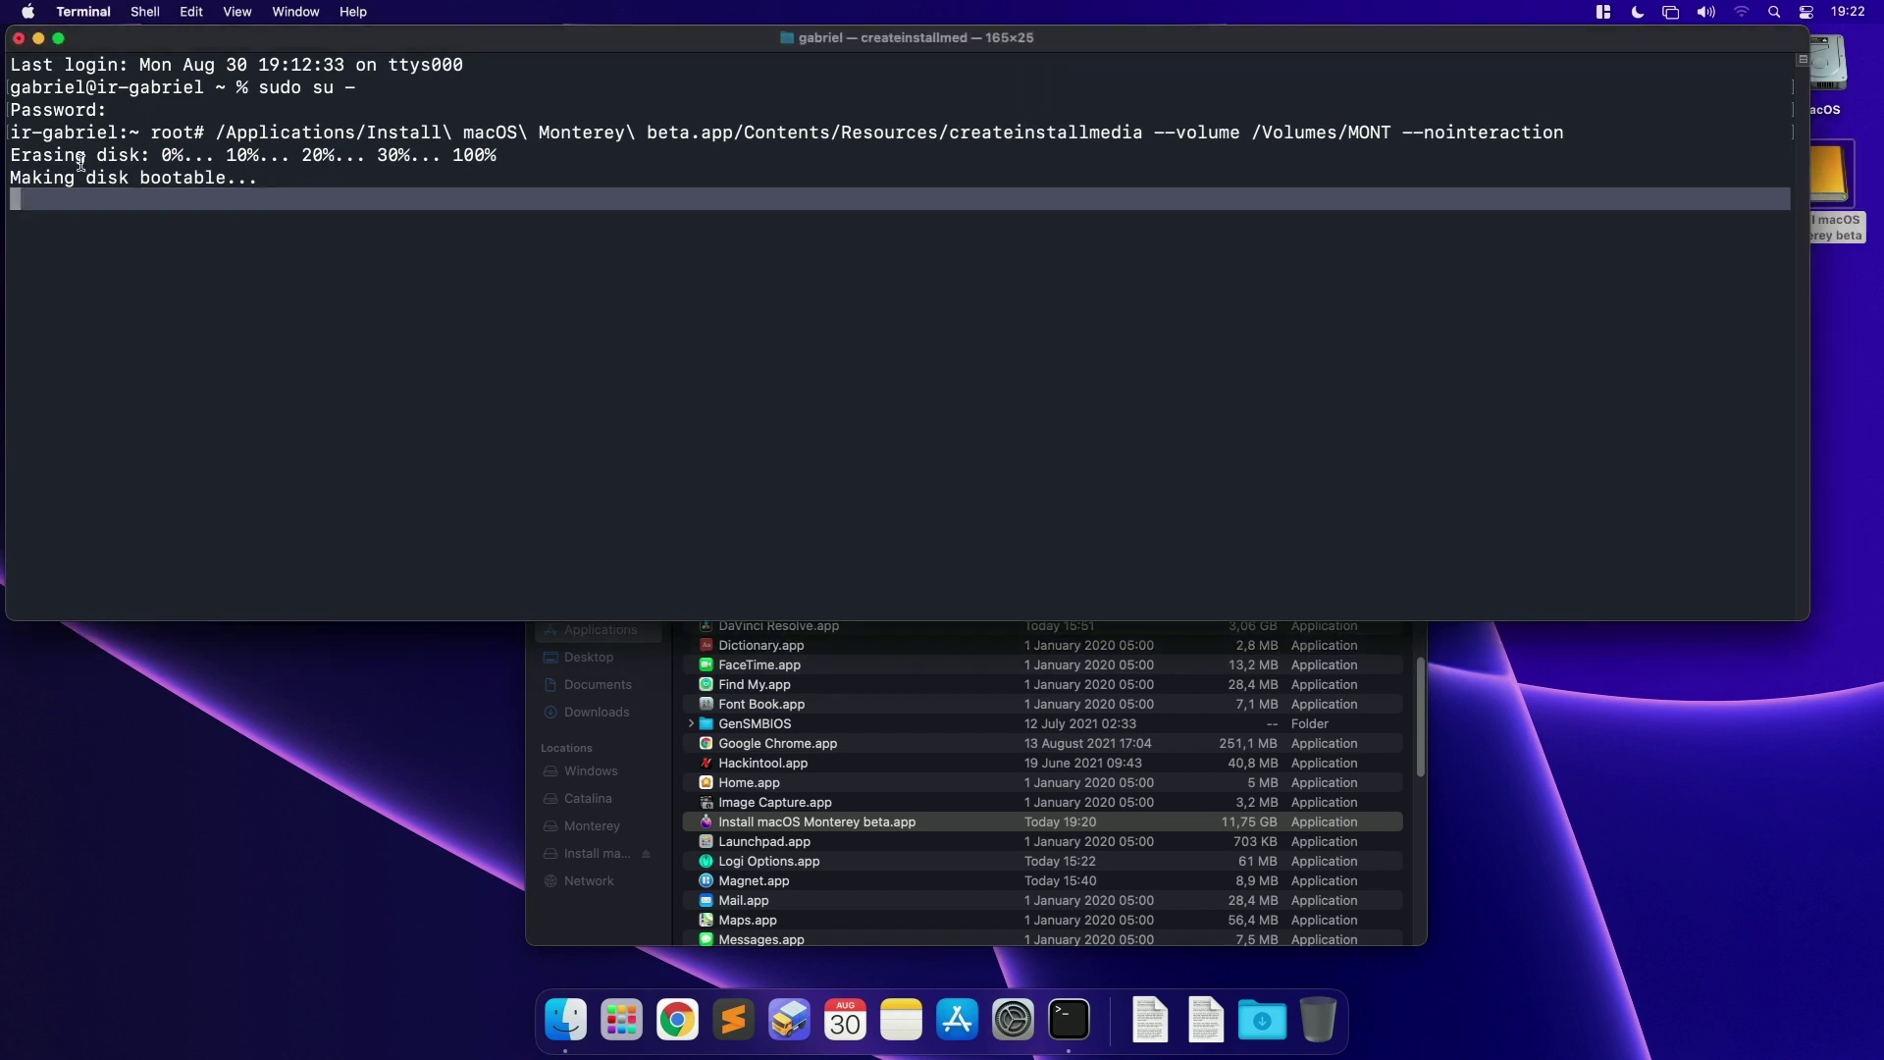
Step: Highlight the Erasing disk, Making disk bootable, Copying to disk and Install media now available lines
left_click_drag(14, 157, 185, 160)
left_click_drag(8, 177, 301, 174)
left_click(123, 196)
left_click_drag(13, 177, 252, 172)
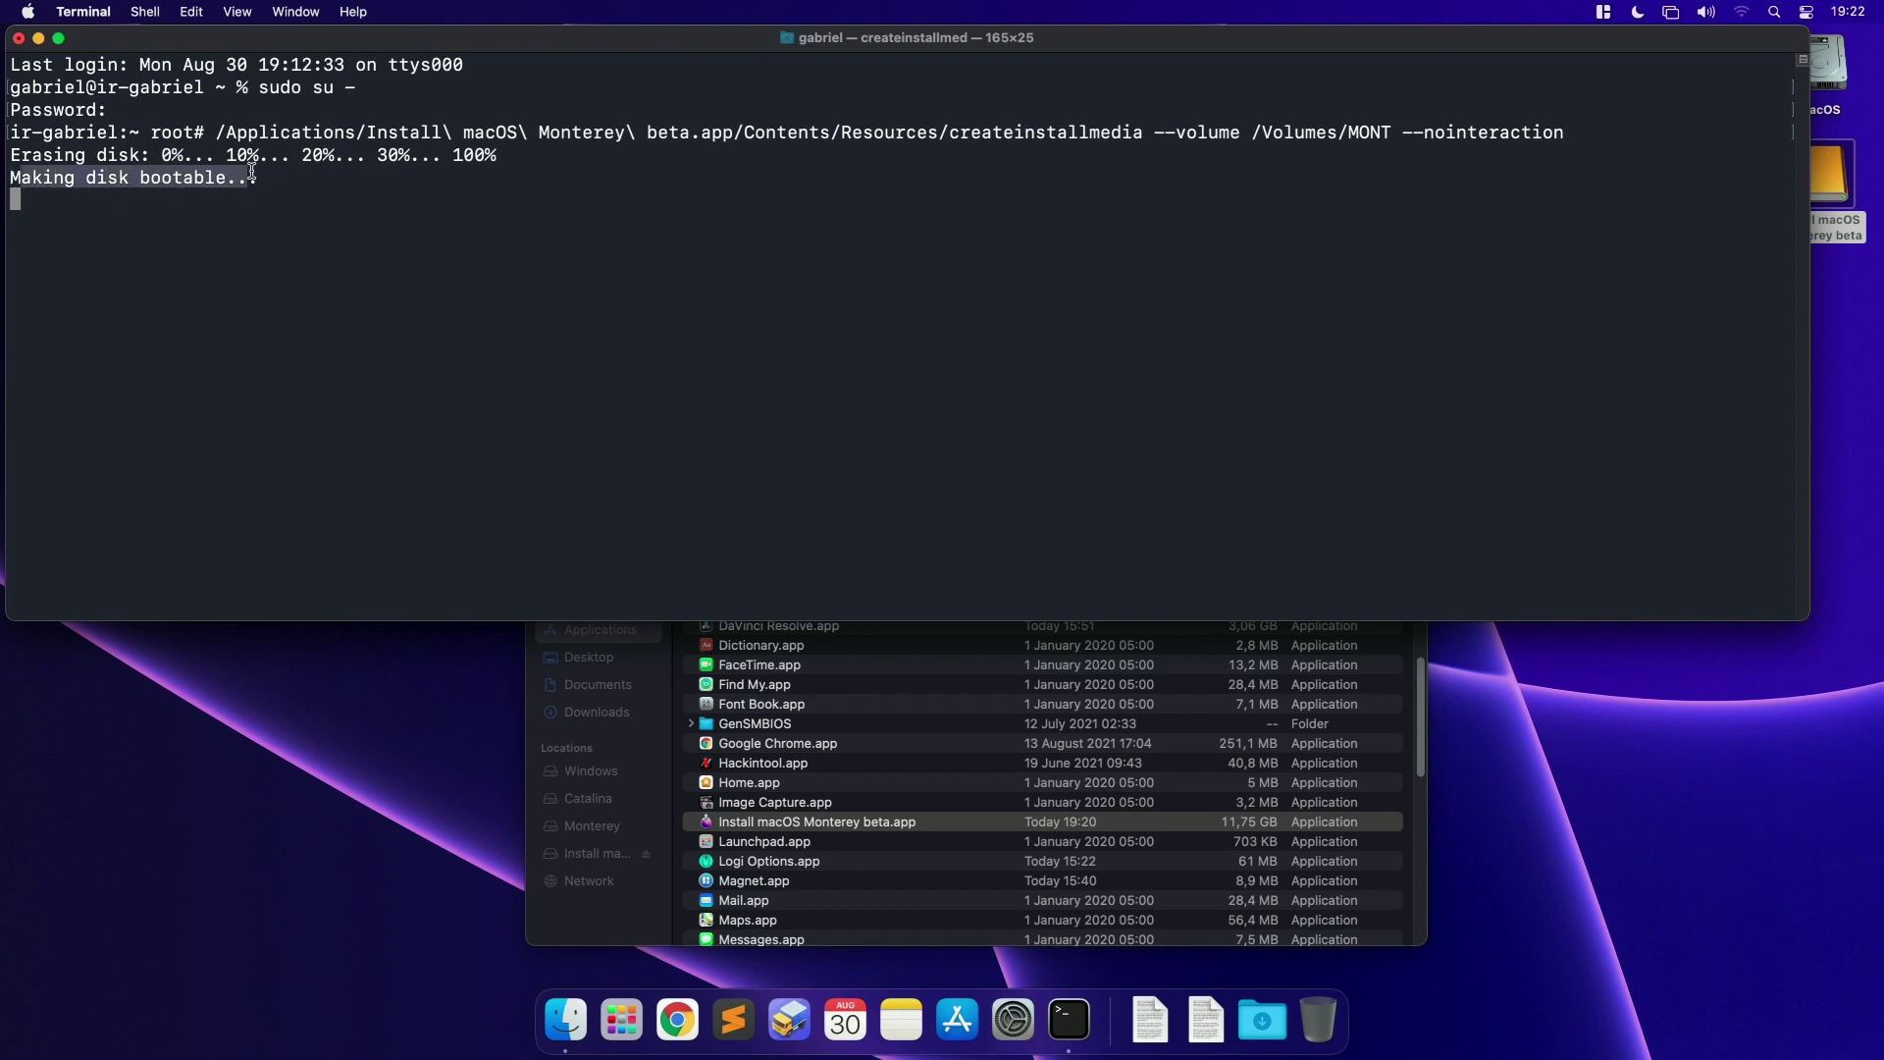
left_click(206, 216)
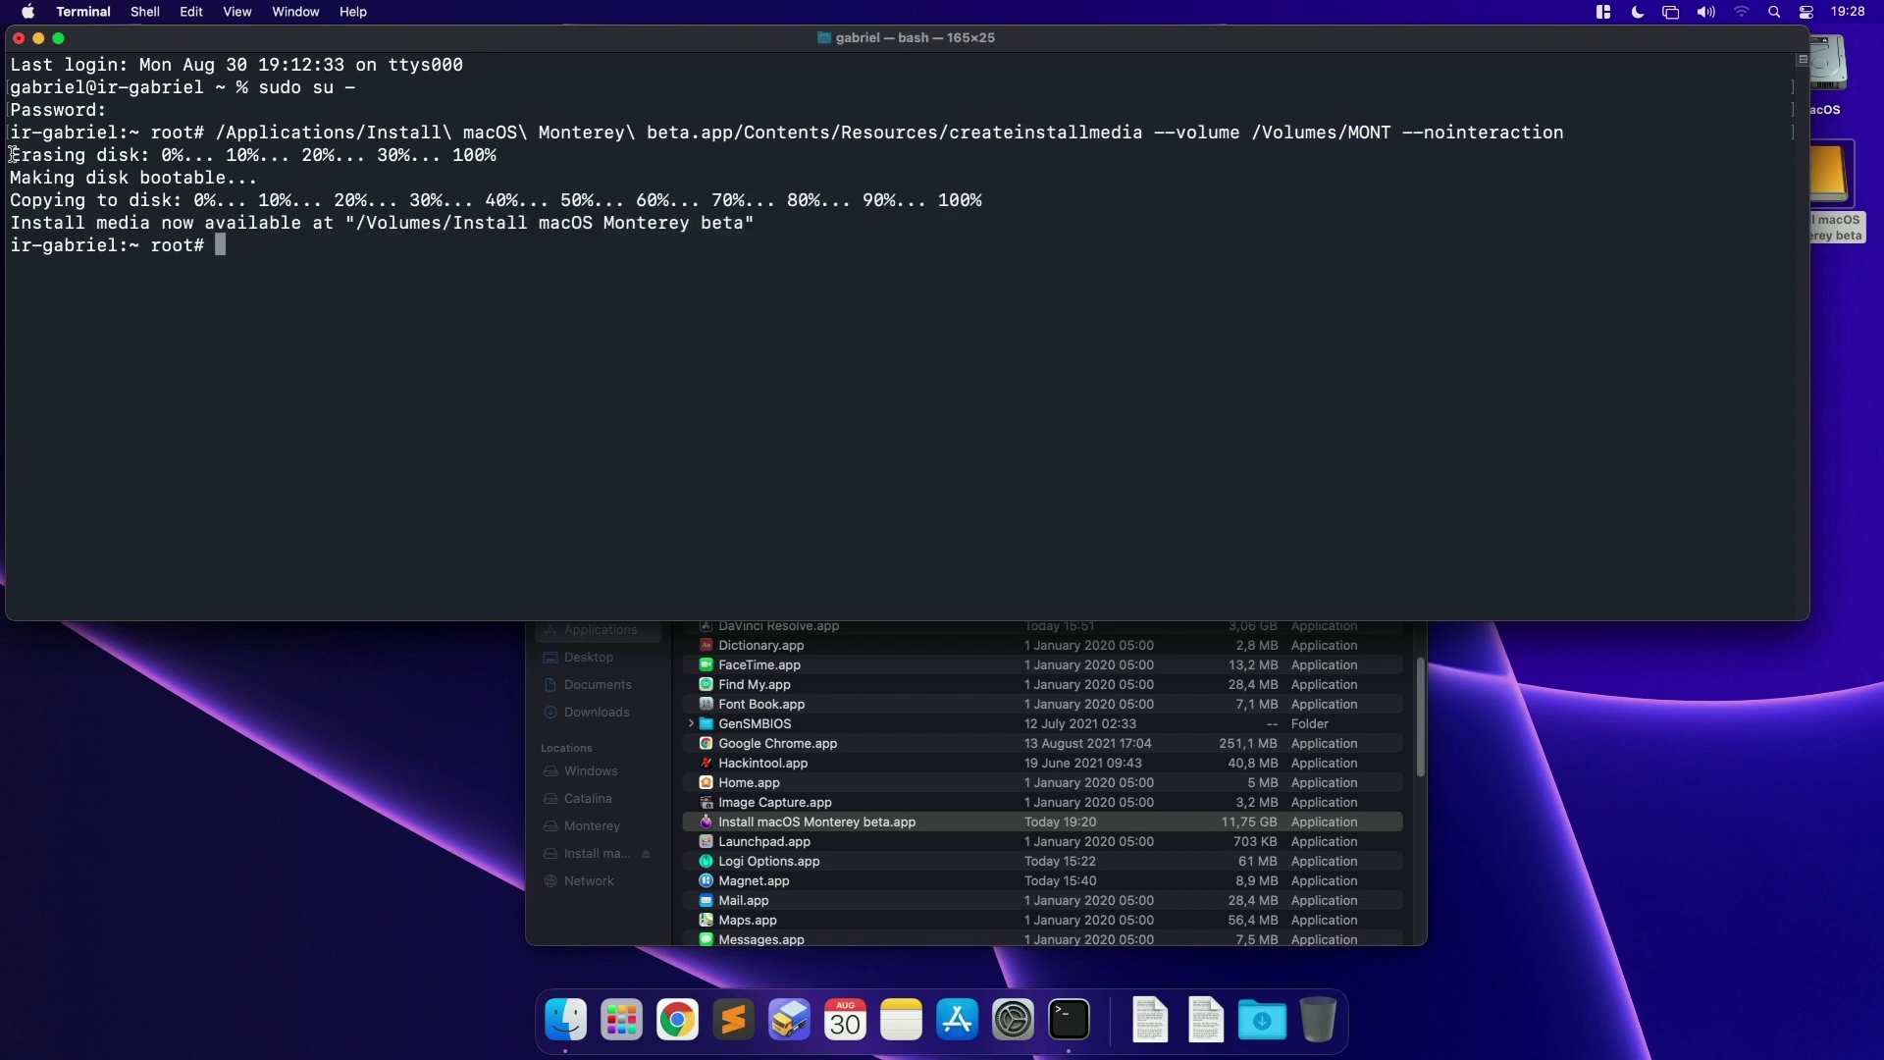
left_click_drag(12, 154, 184, 149)
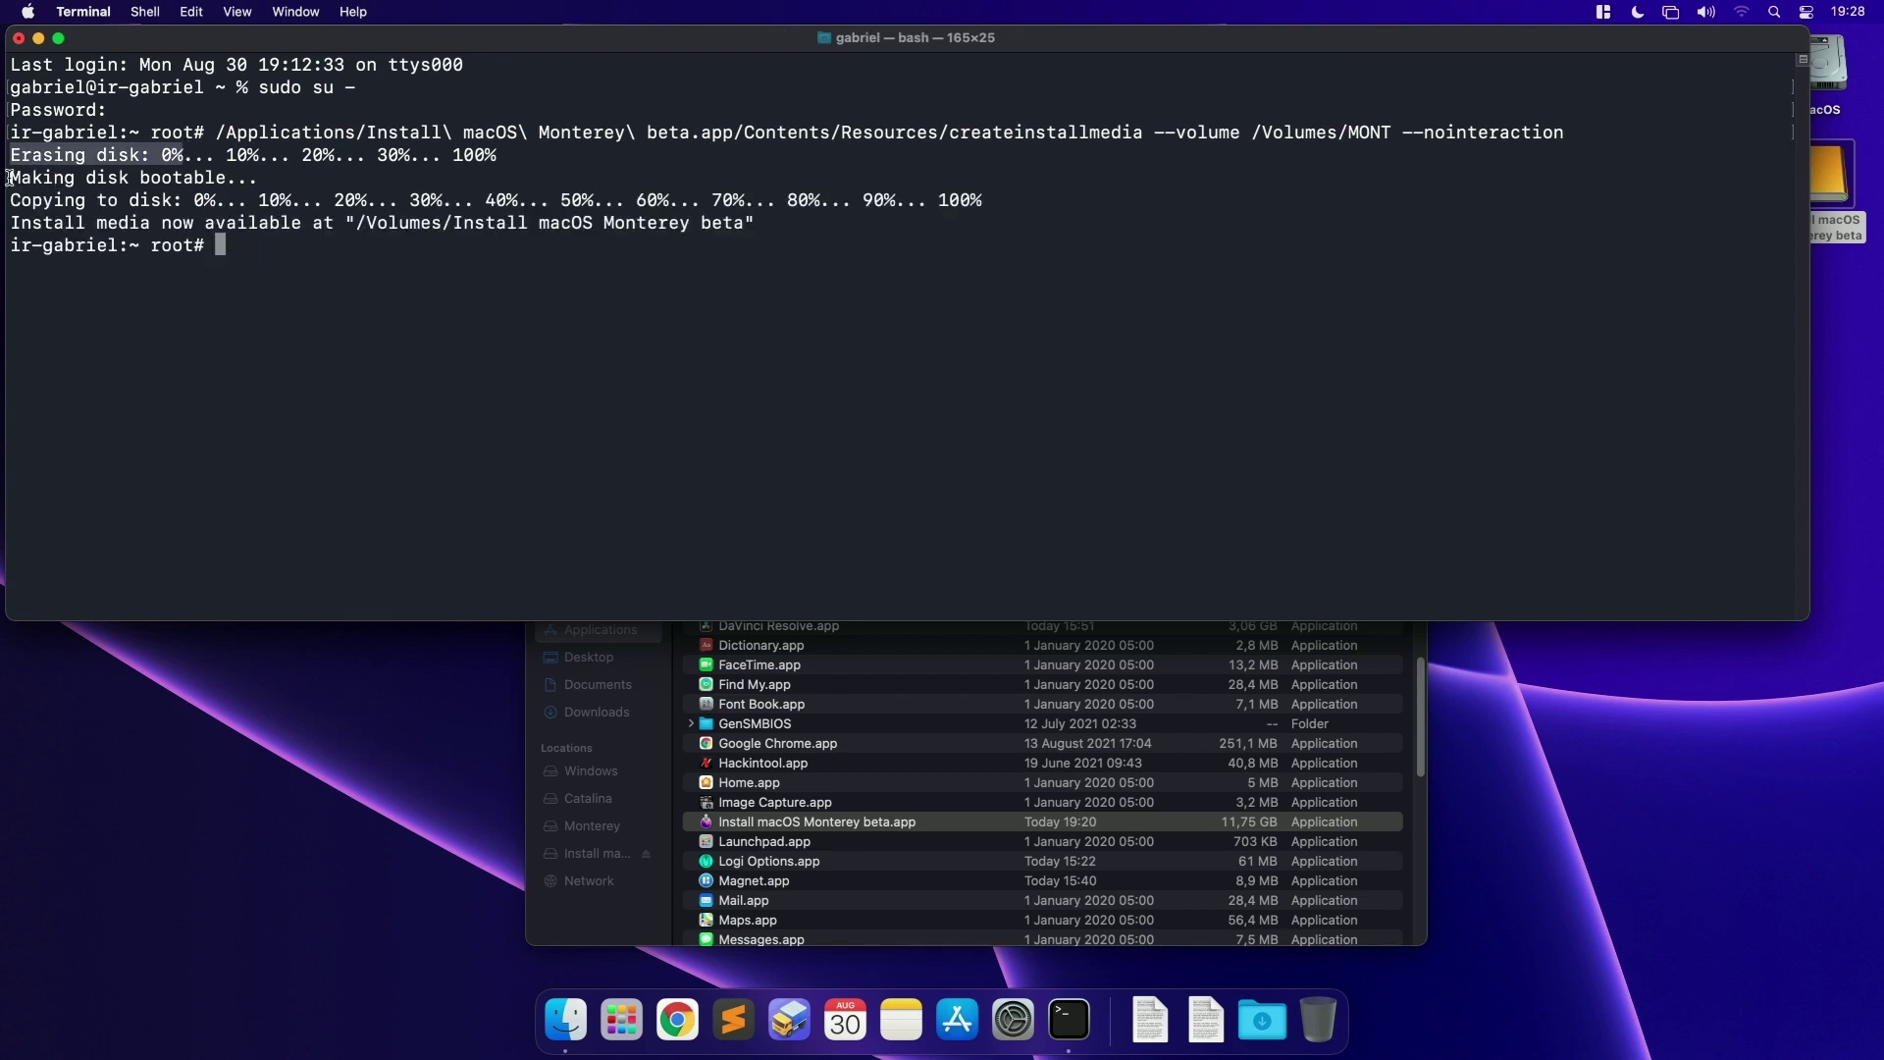
left_click_drag(9, 178, 214, 175)
left_click_drag(20, 200, 668, 201)
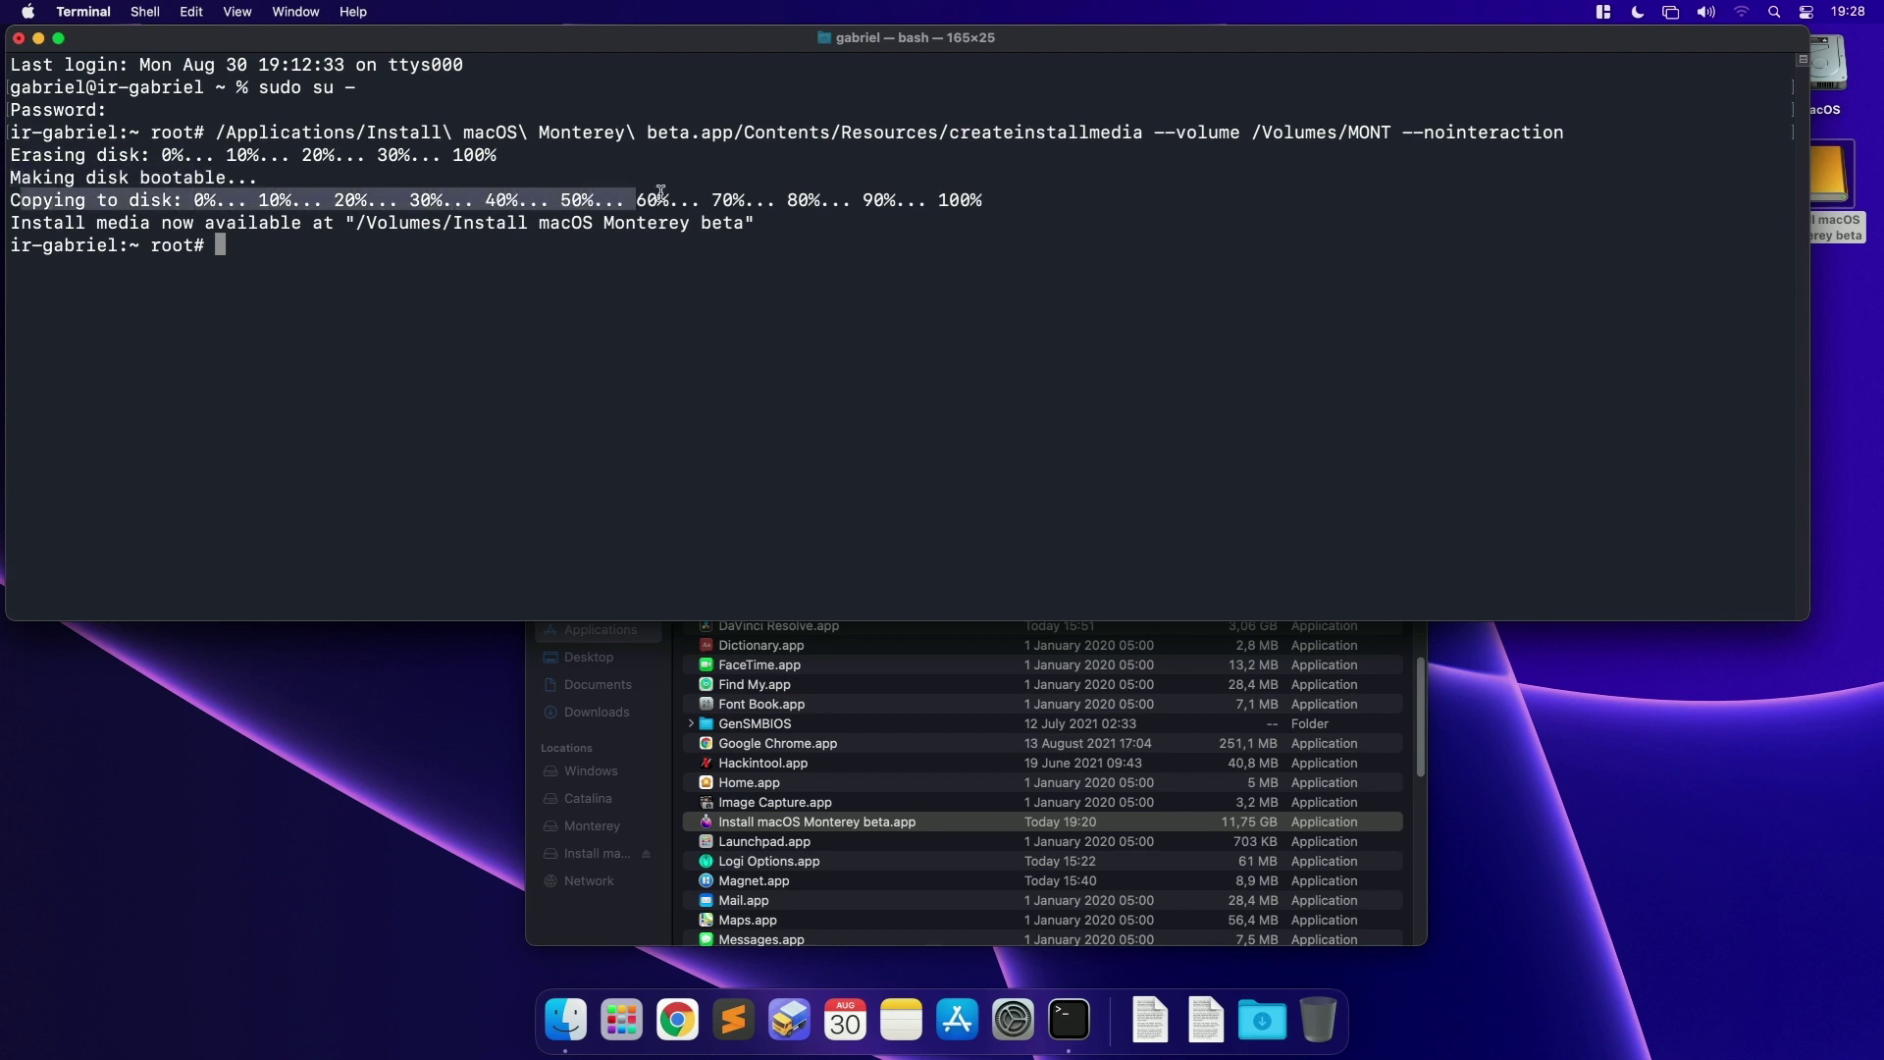
left_click_drag(13, 222, 760, 222)
Step: Quit Terminal, confirming termination of the running root session
left_click(519, 280)
key("super+q")
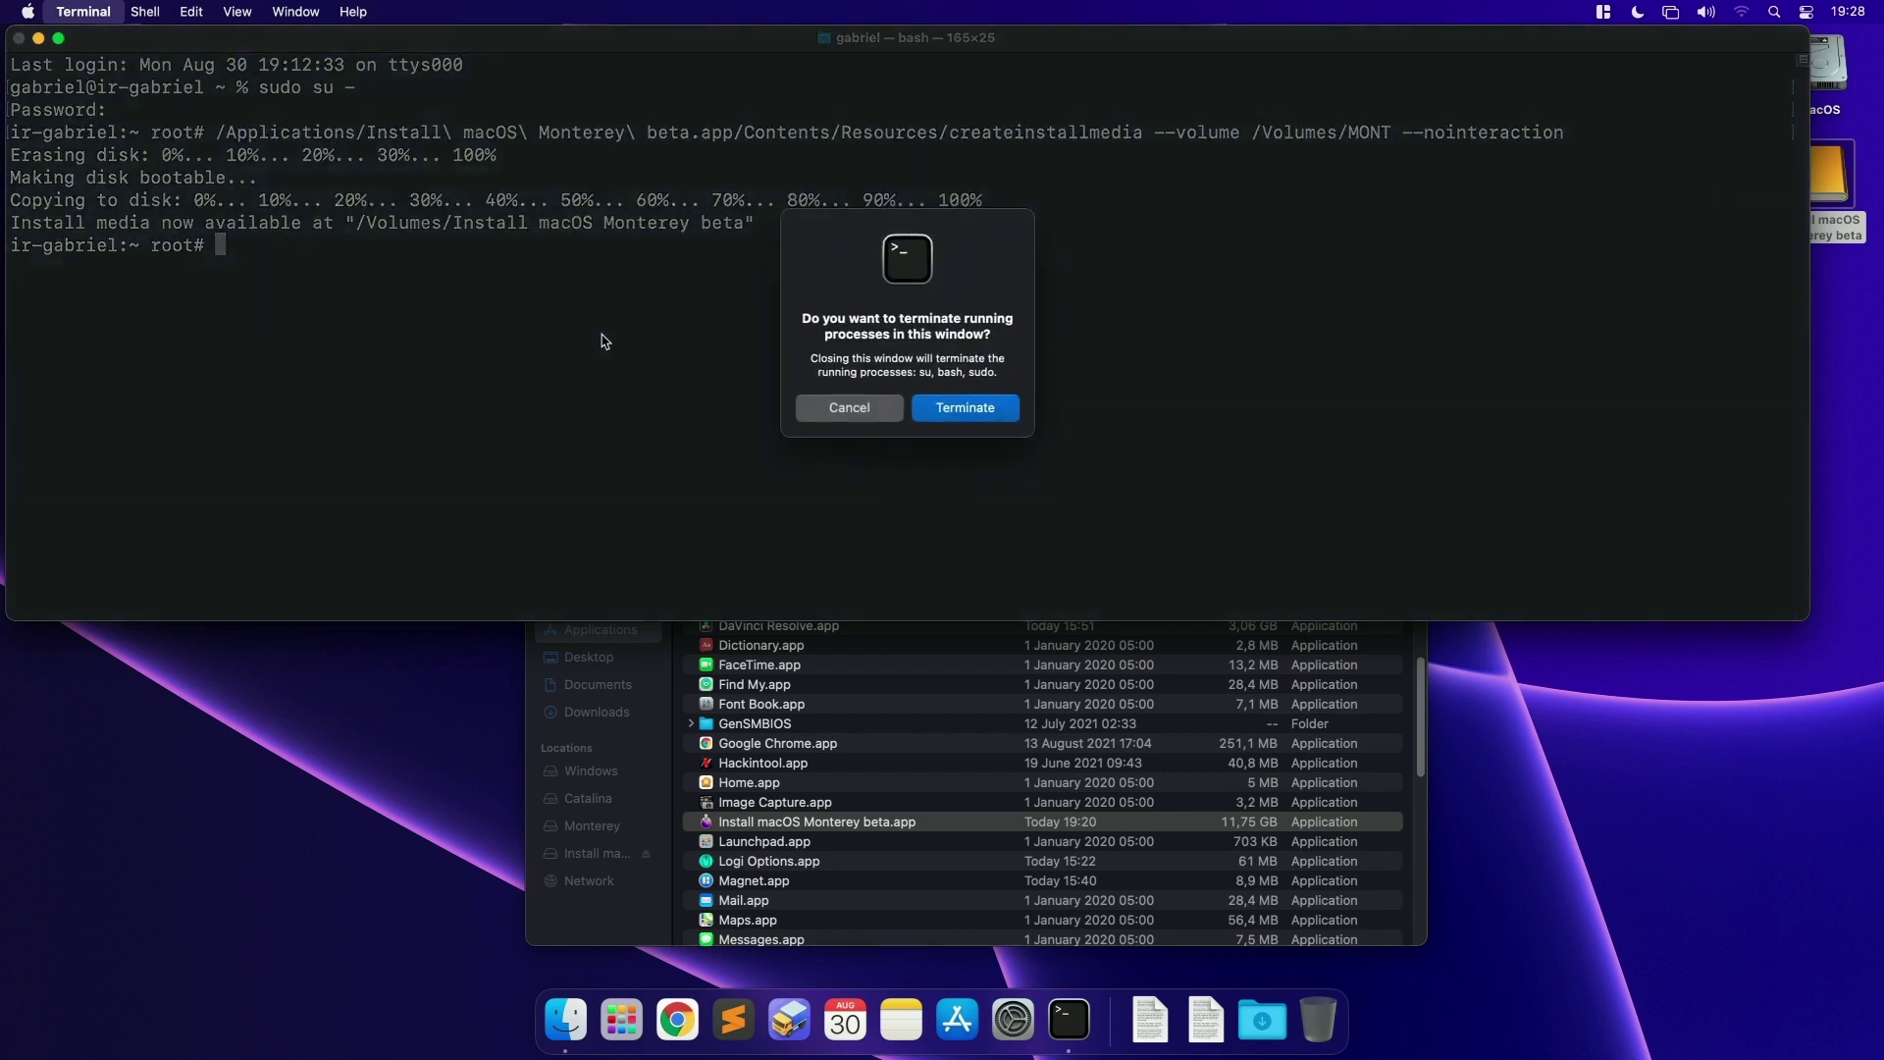
key("Return")
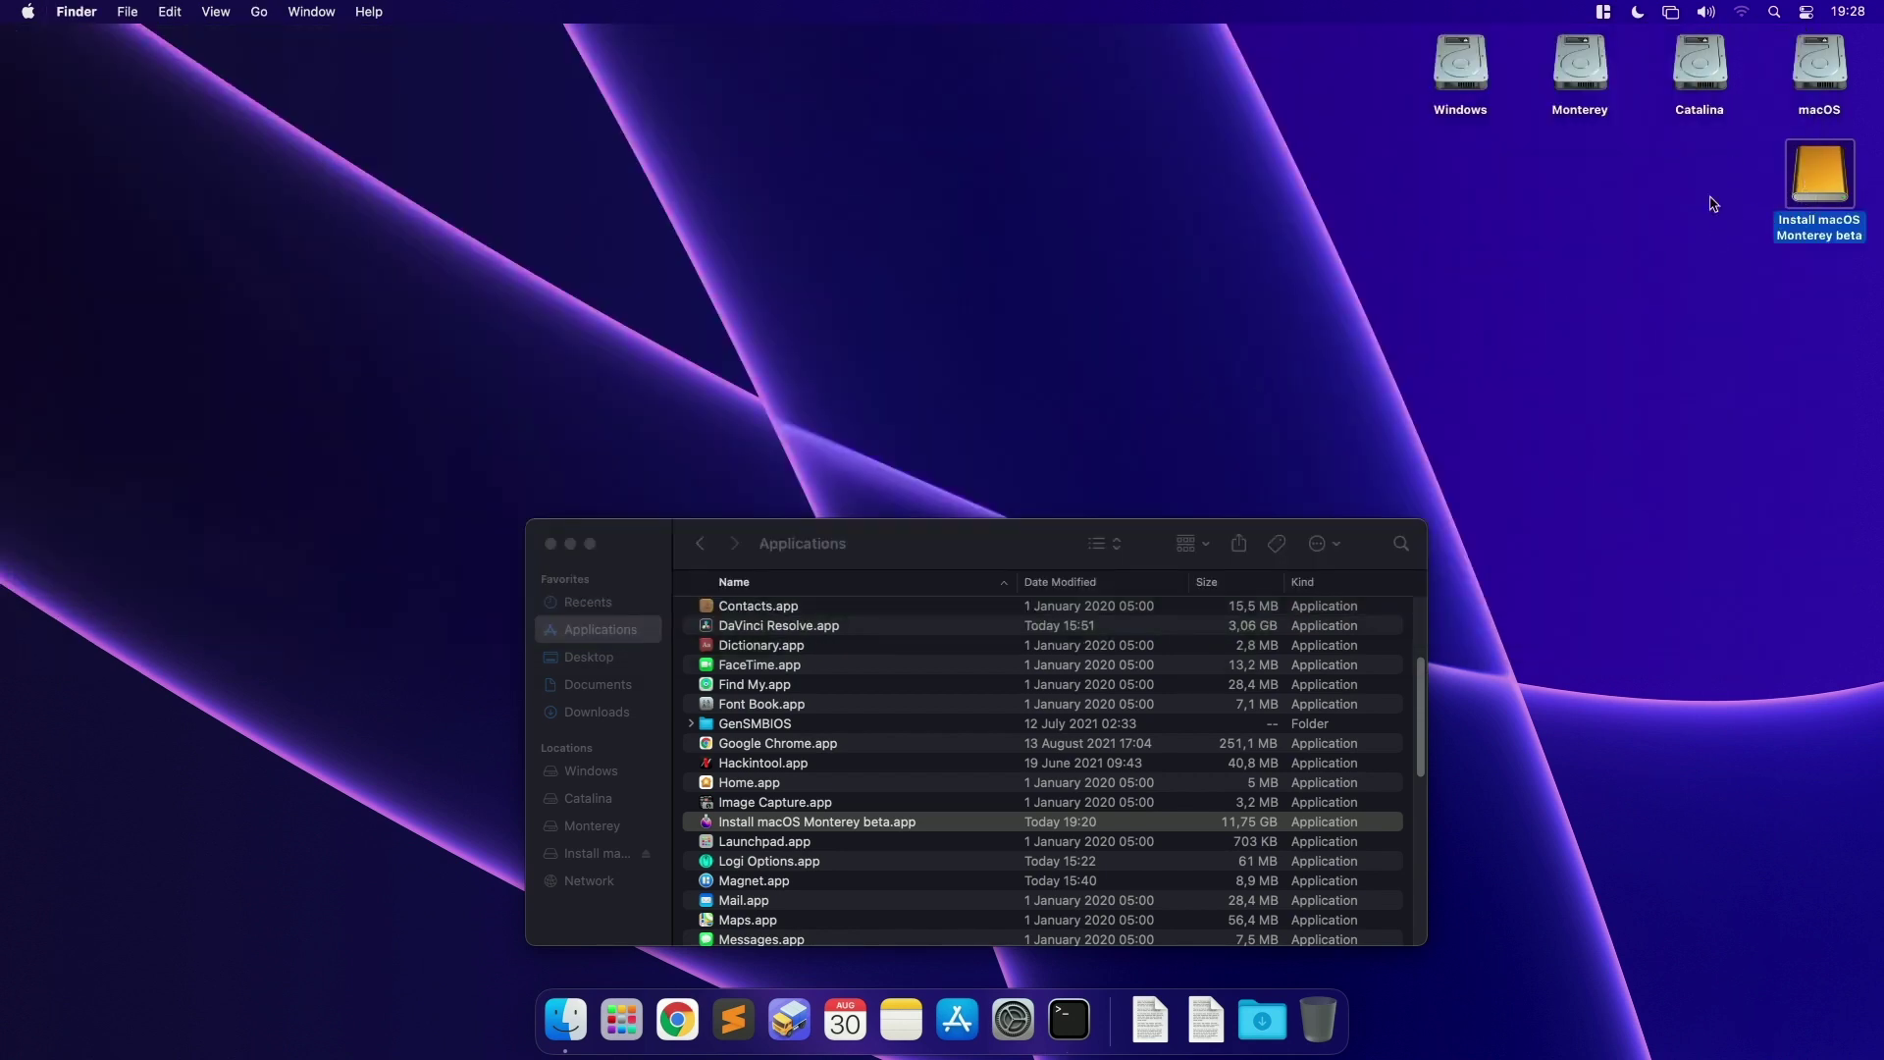
Step: Rename the installer drive to '12.0 - Monterey Beta 5' and close the Applications window
left_click(1815, 193)
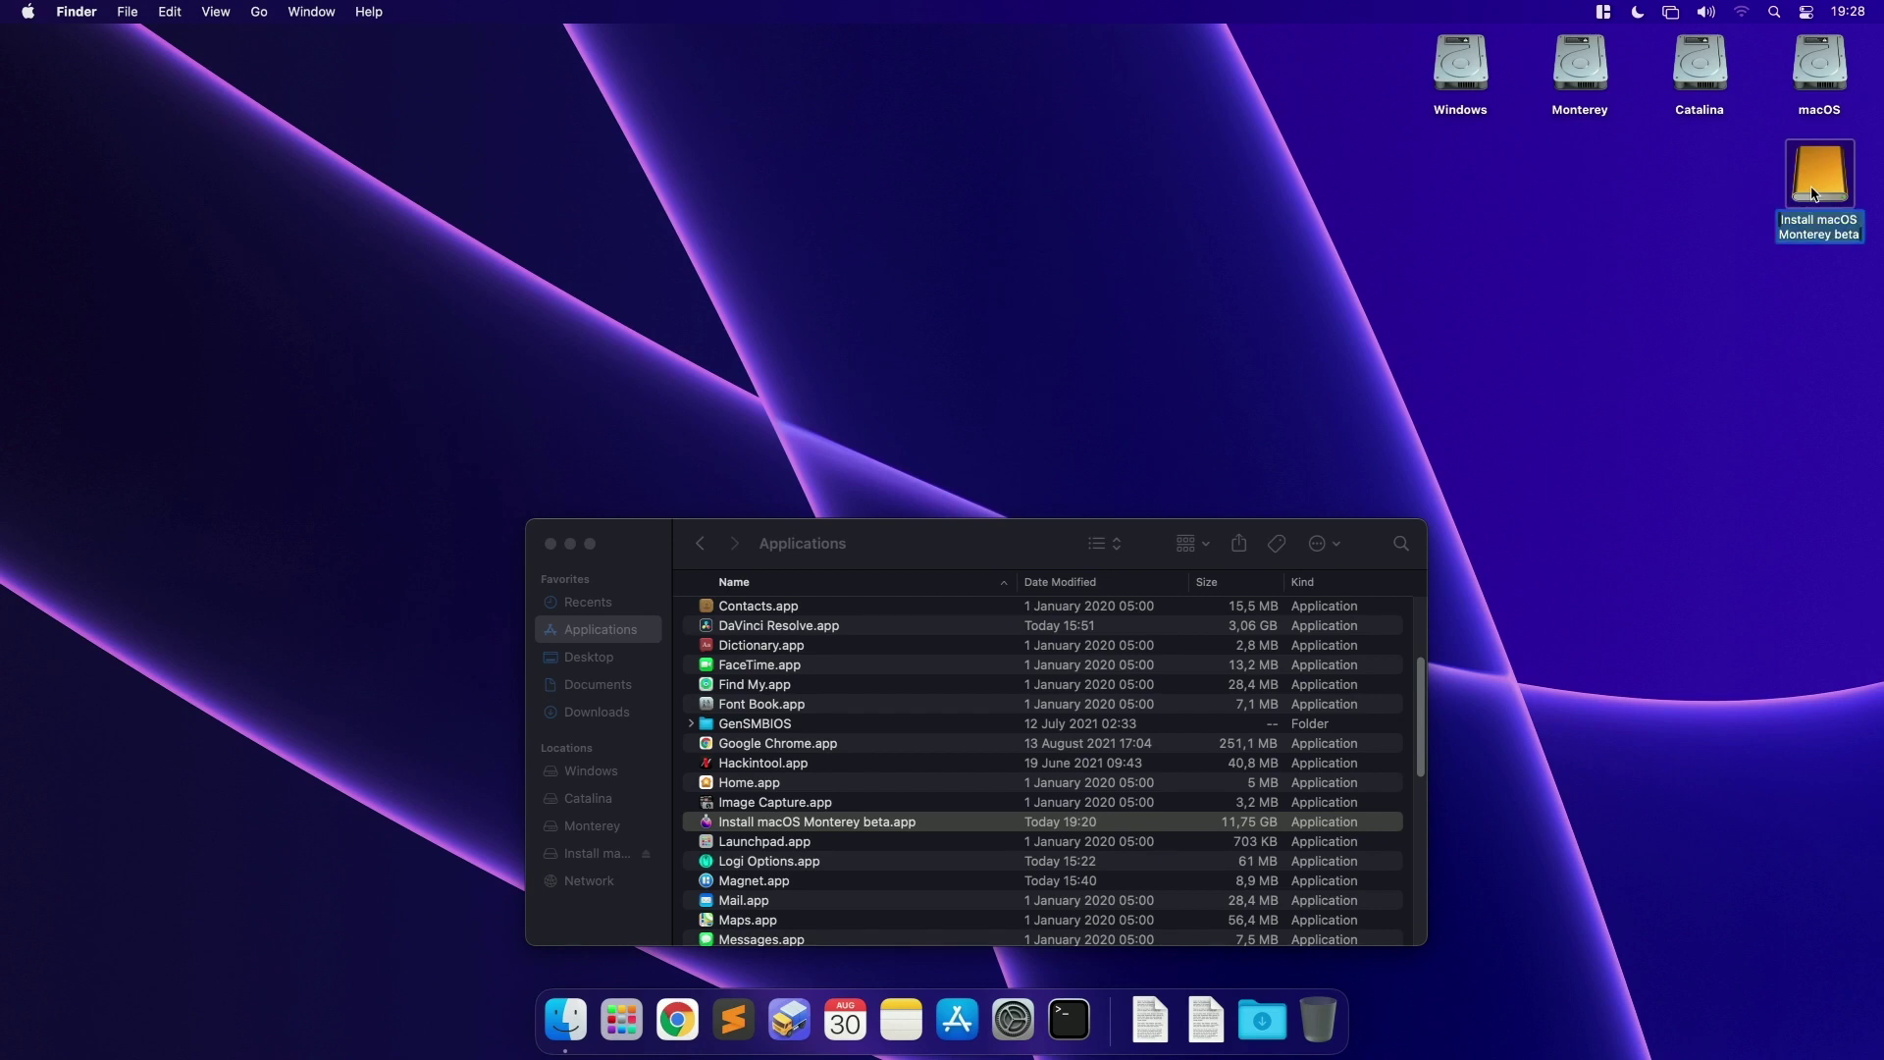
key("Return")
type("12.0")
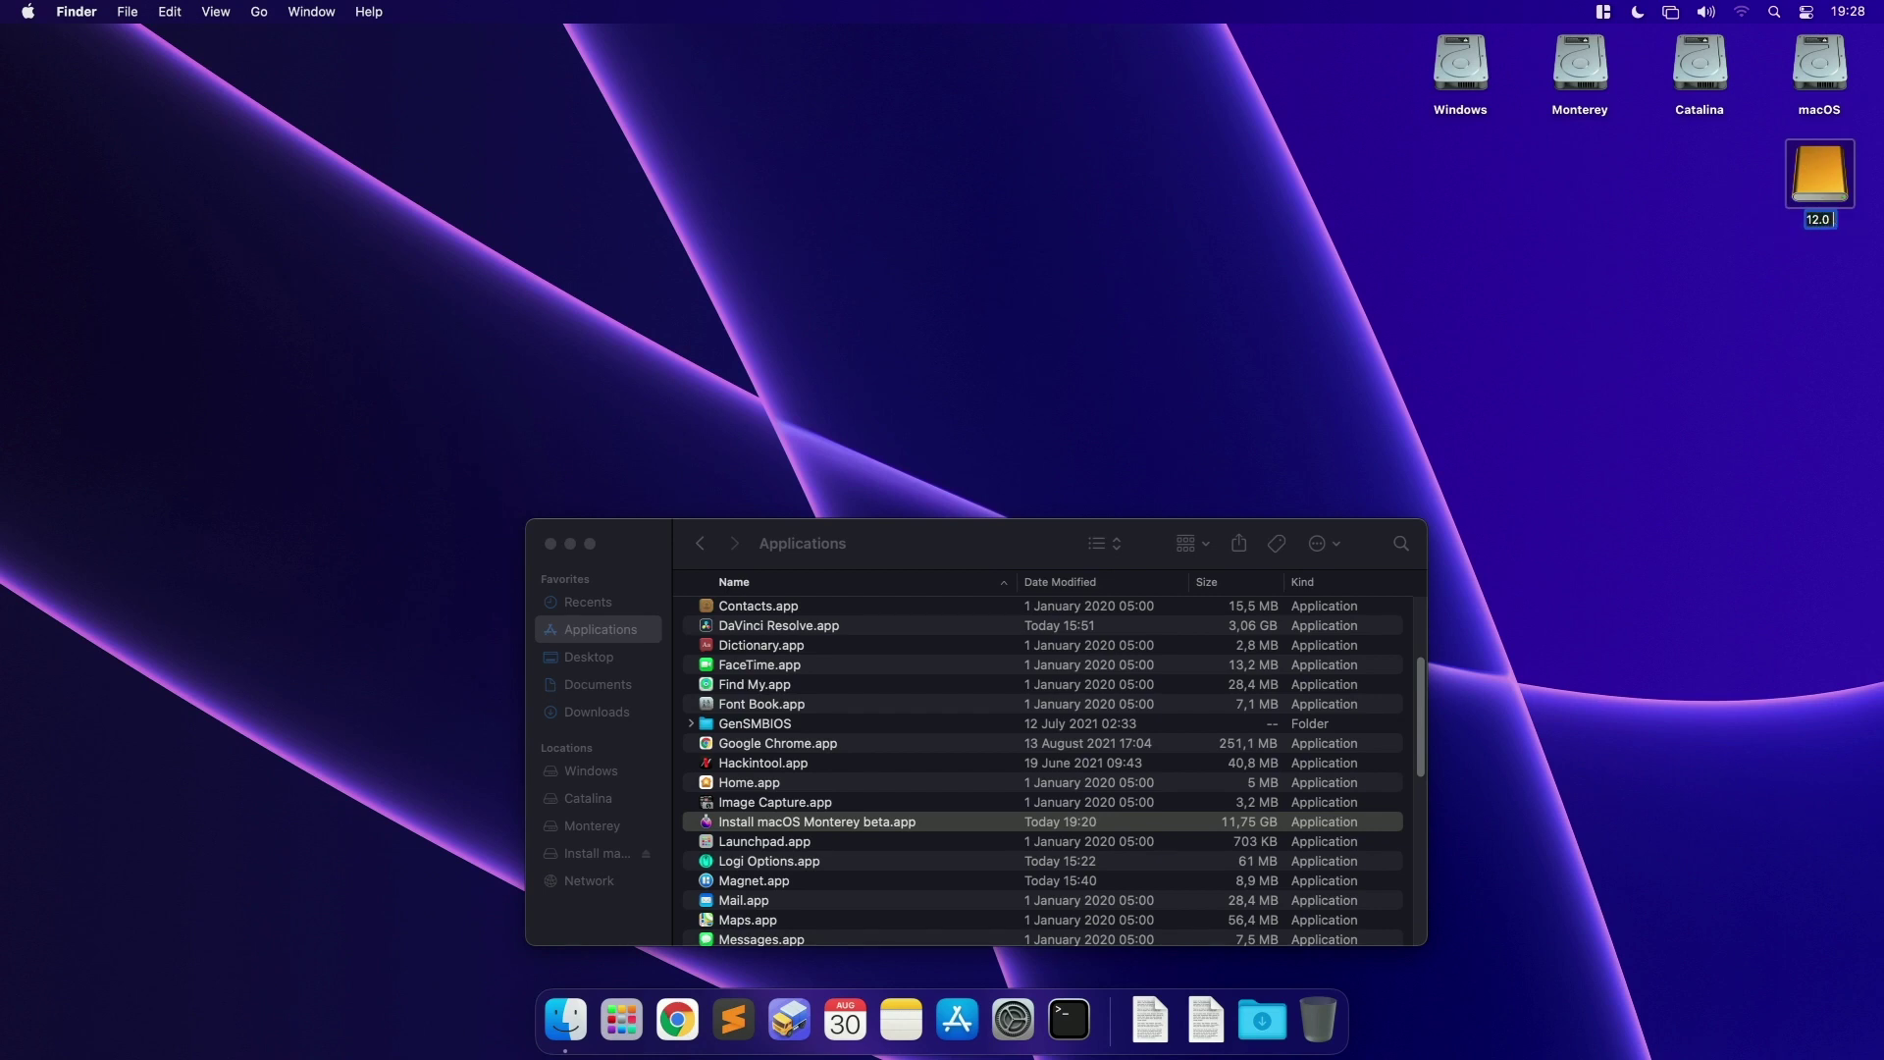
type(" - Monterey Beta 5")
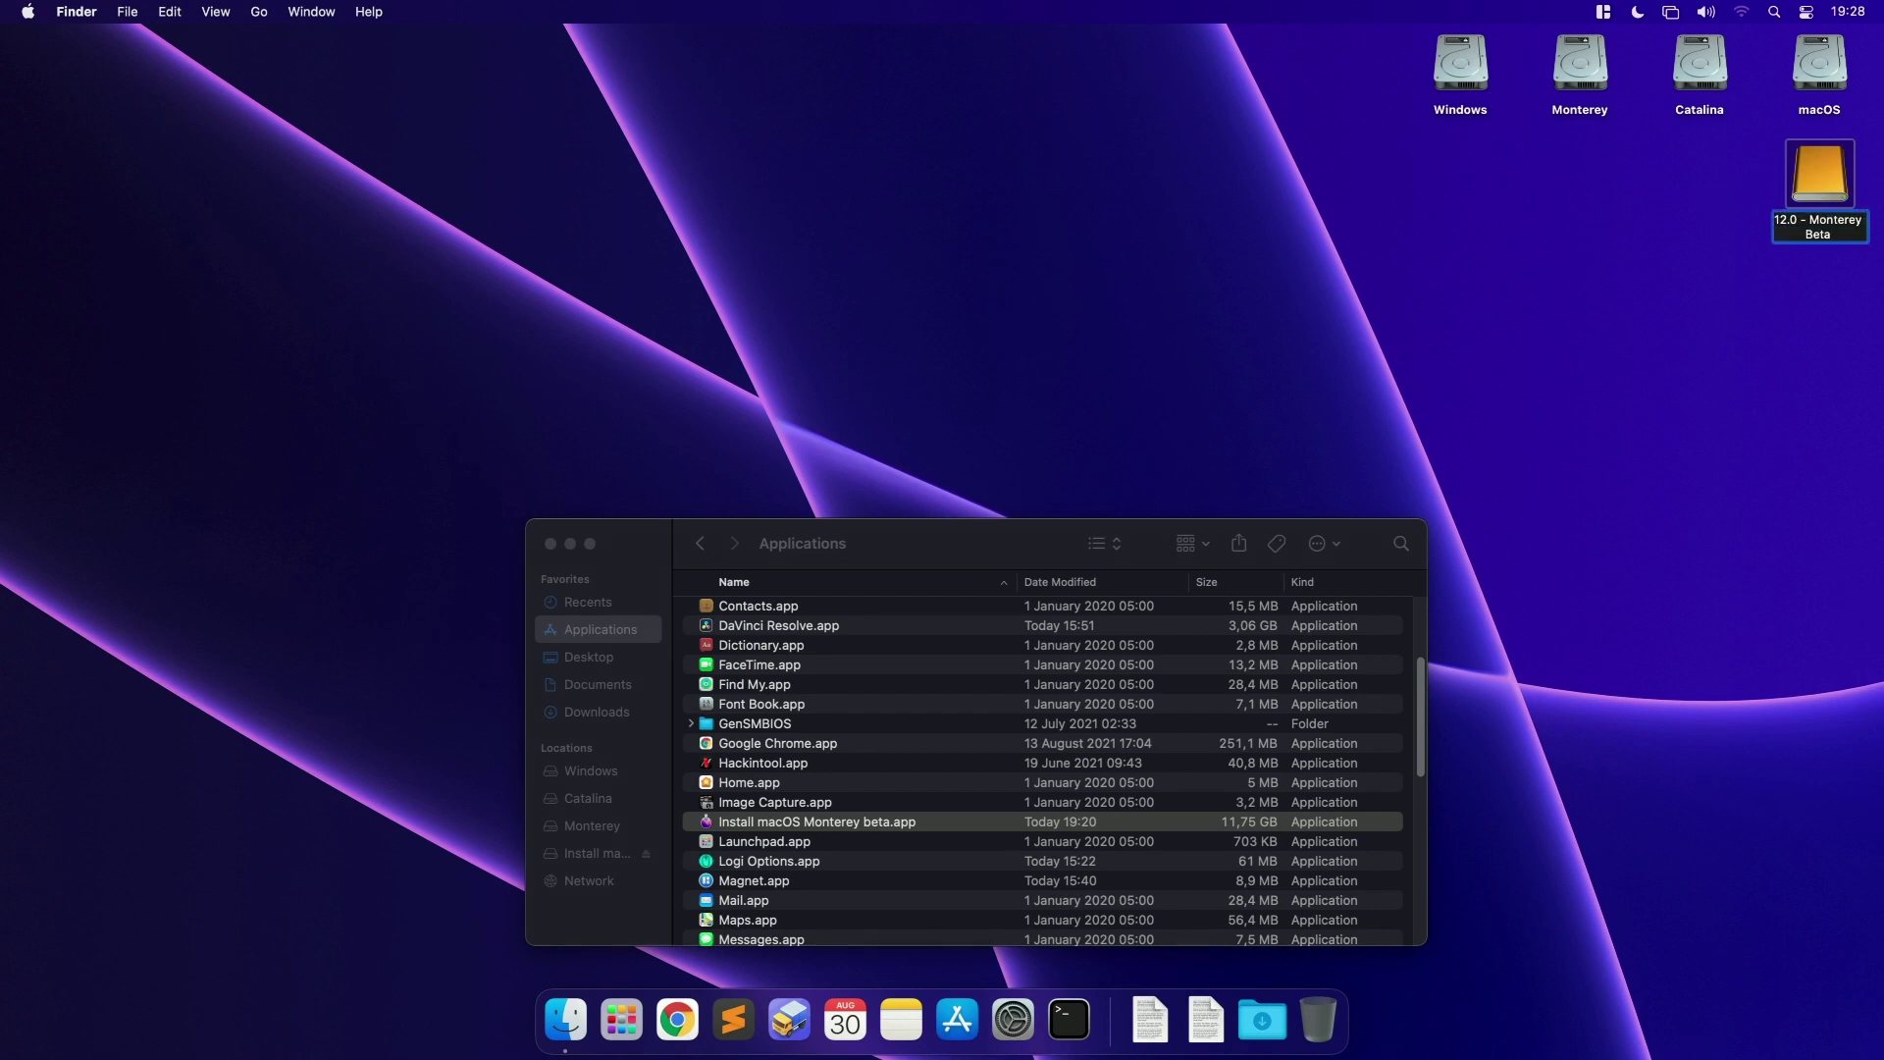
key("Return")
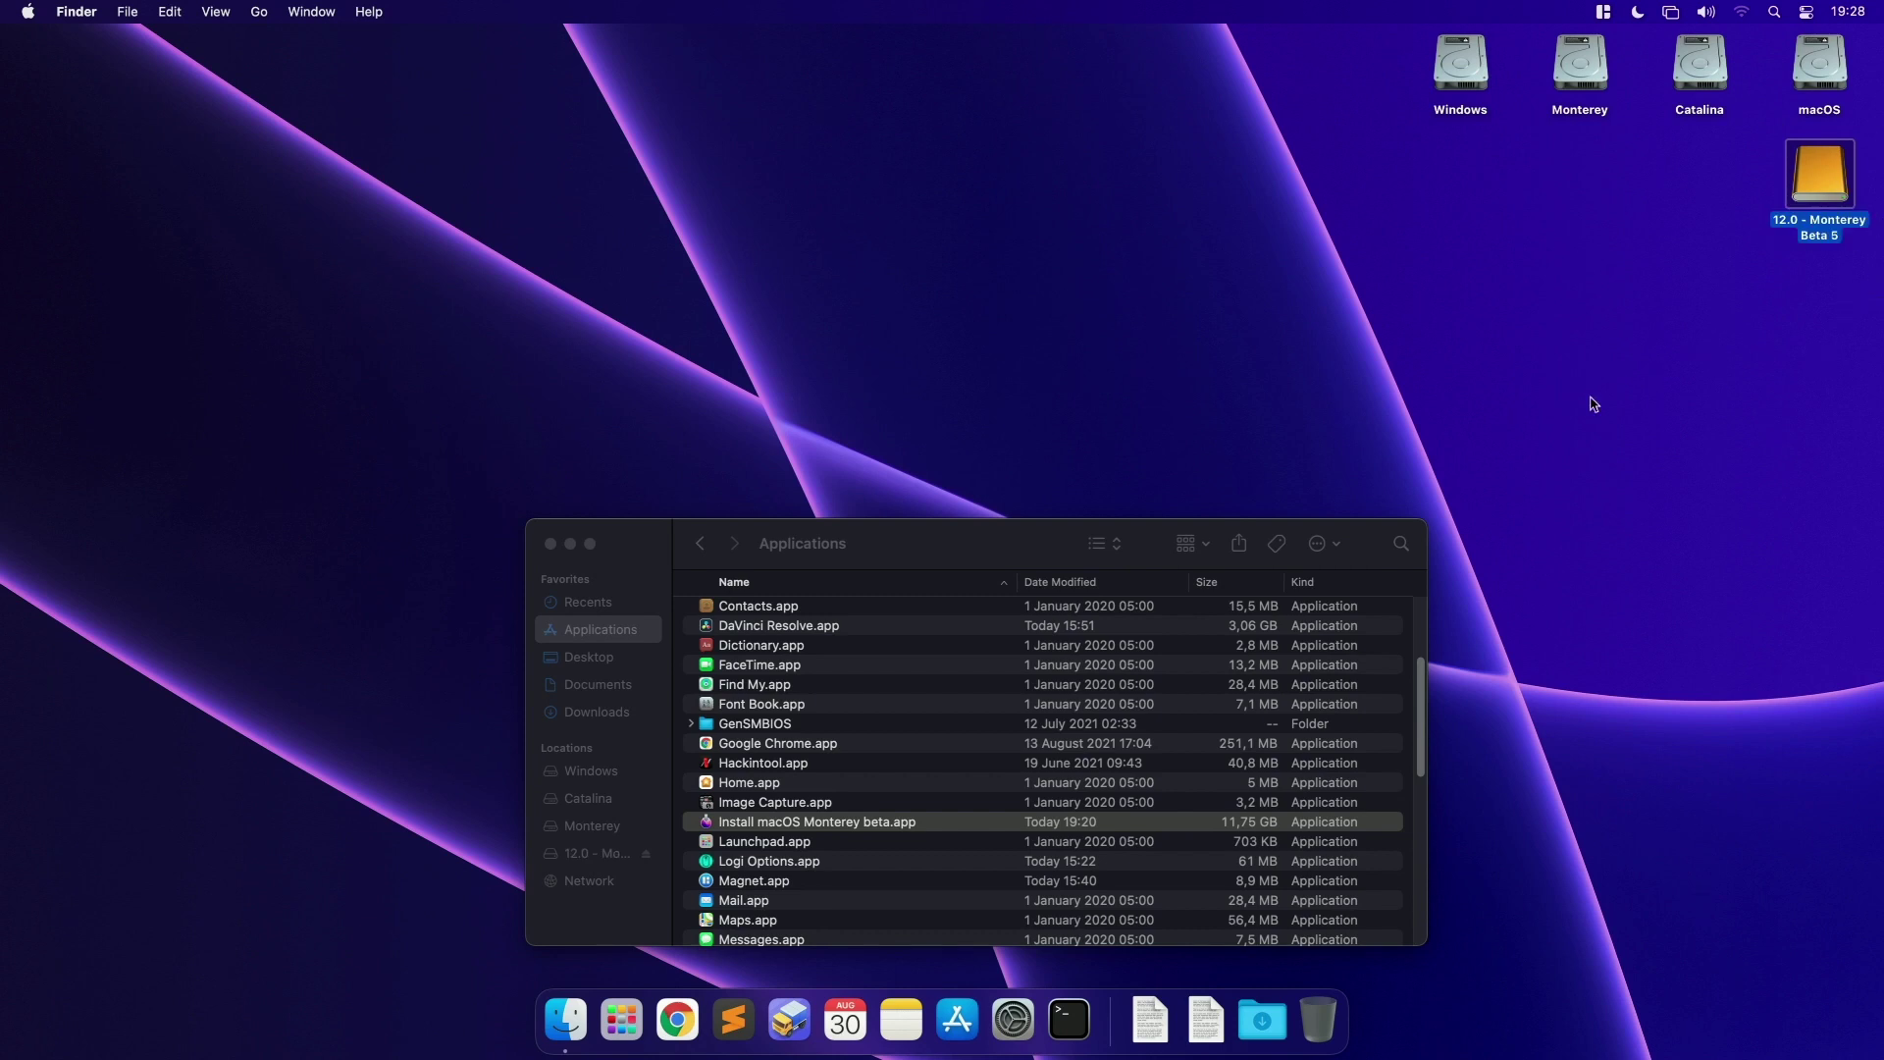
left_click(1003, 538)
key("super+w")
Step: Mount the 12.0 - Monterey Beta 5 drive's EFI partition via Mount EFI, authorizing with the account password
left_click_drag(1823, 194, 1467, 194)
right_click(1467, 193)
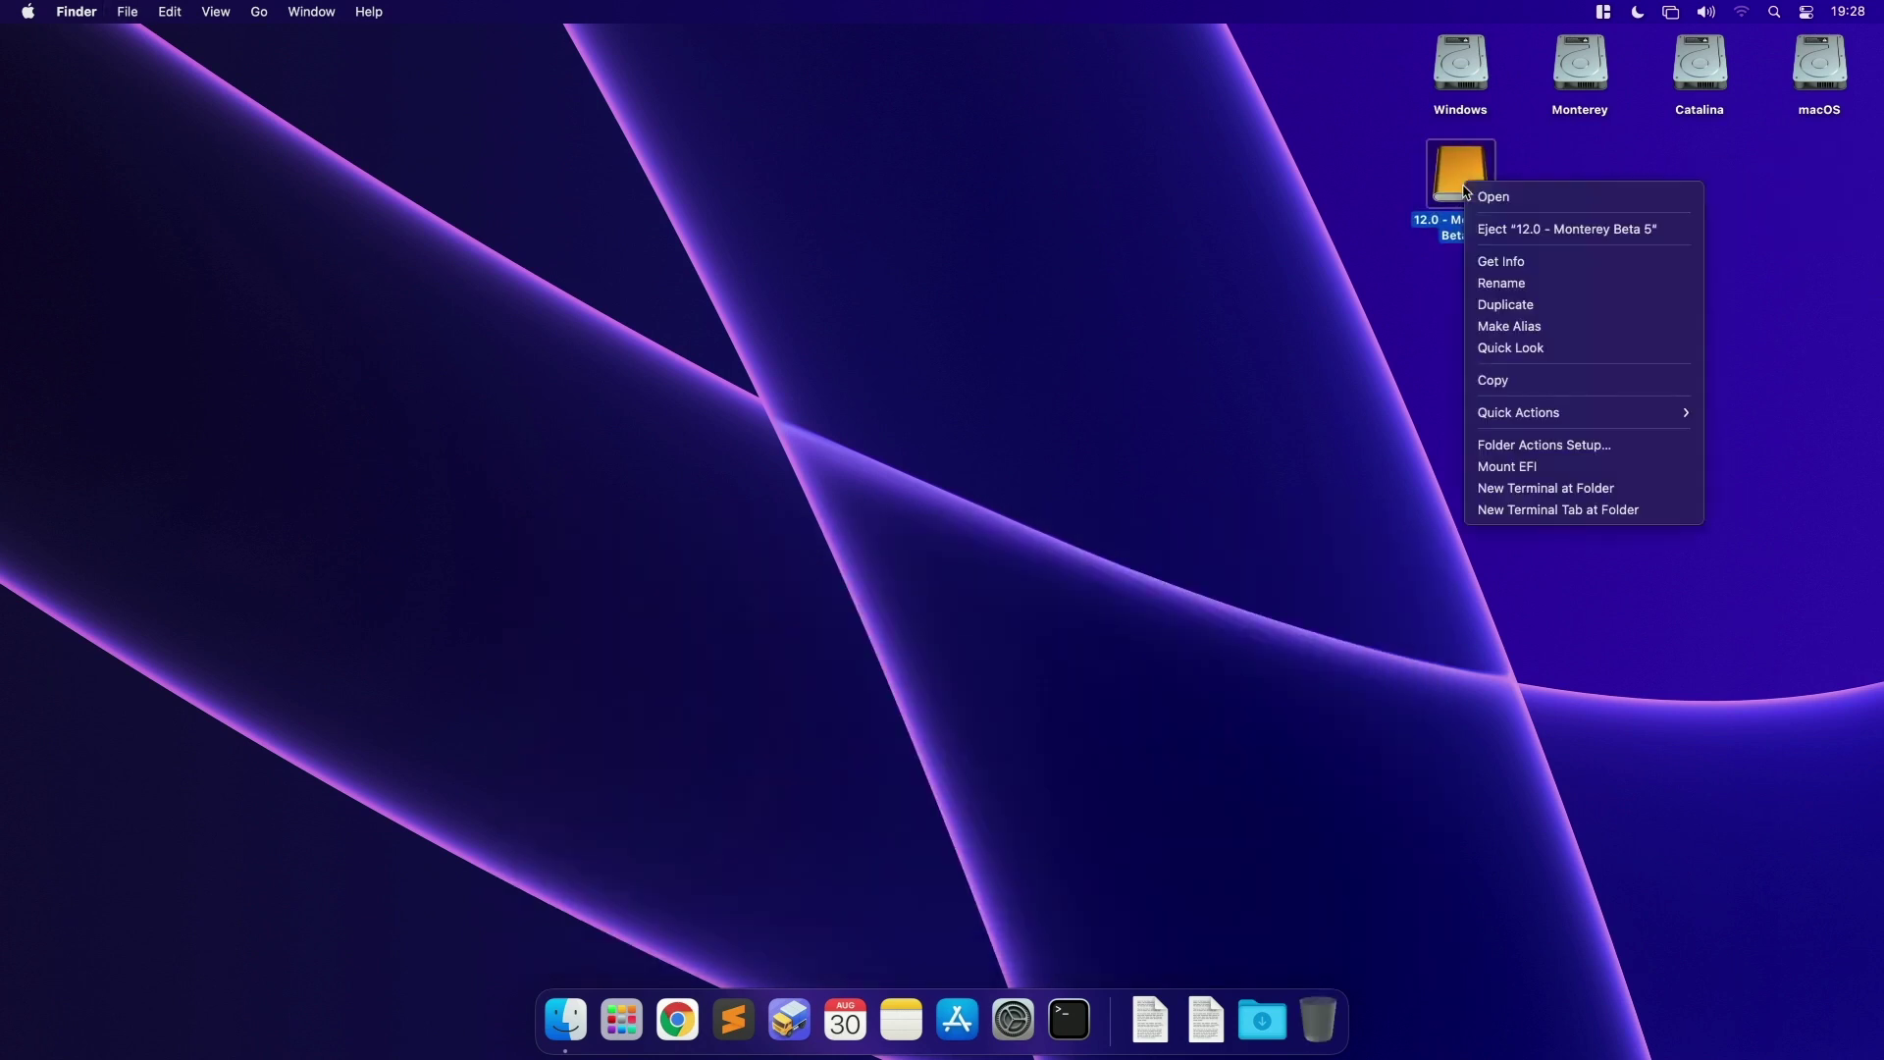
left_click(1522, 468)
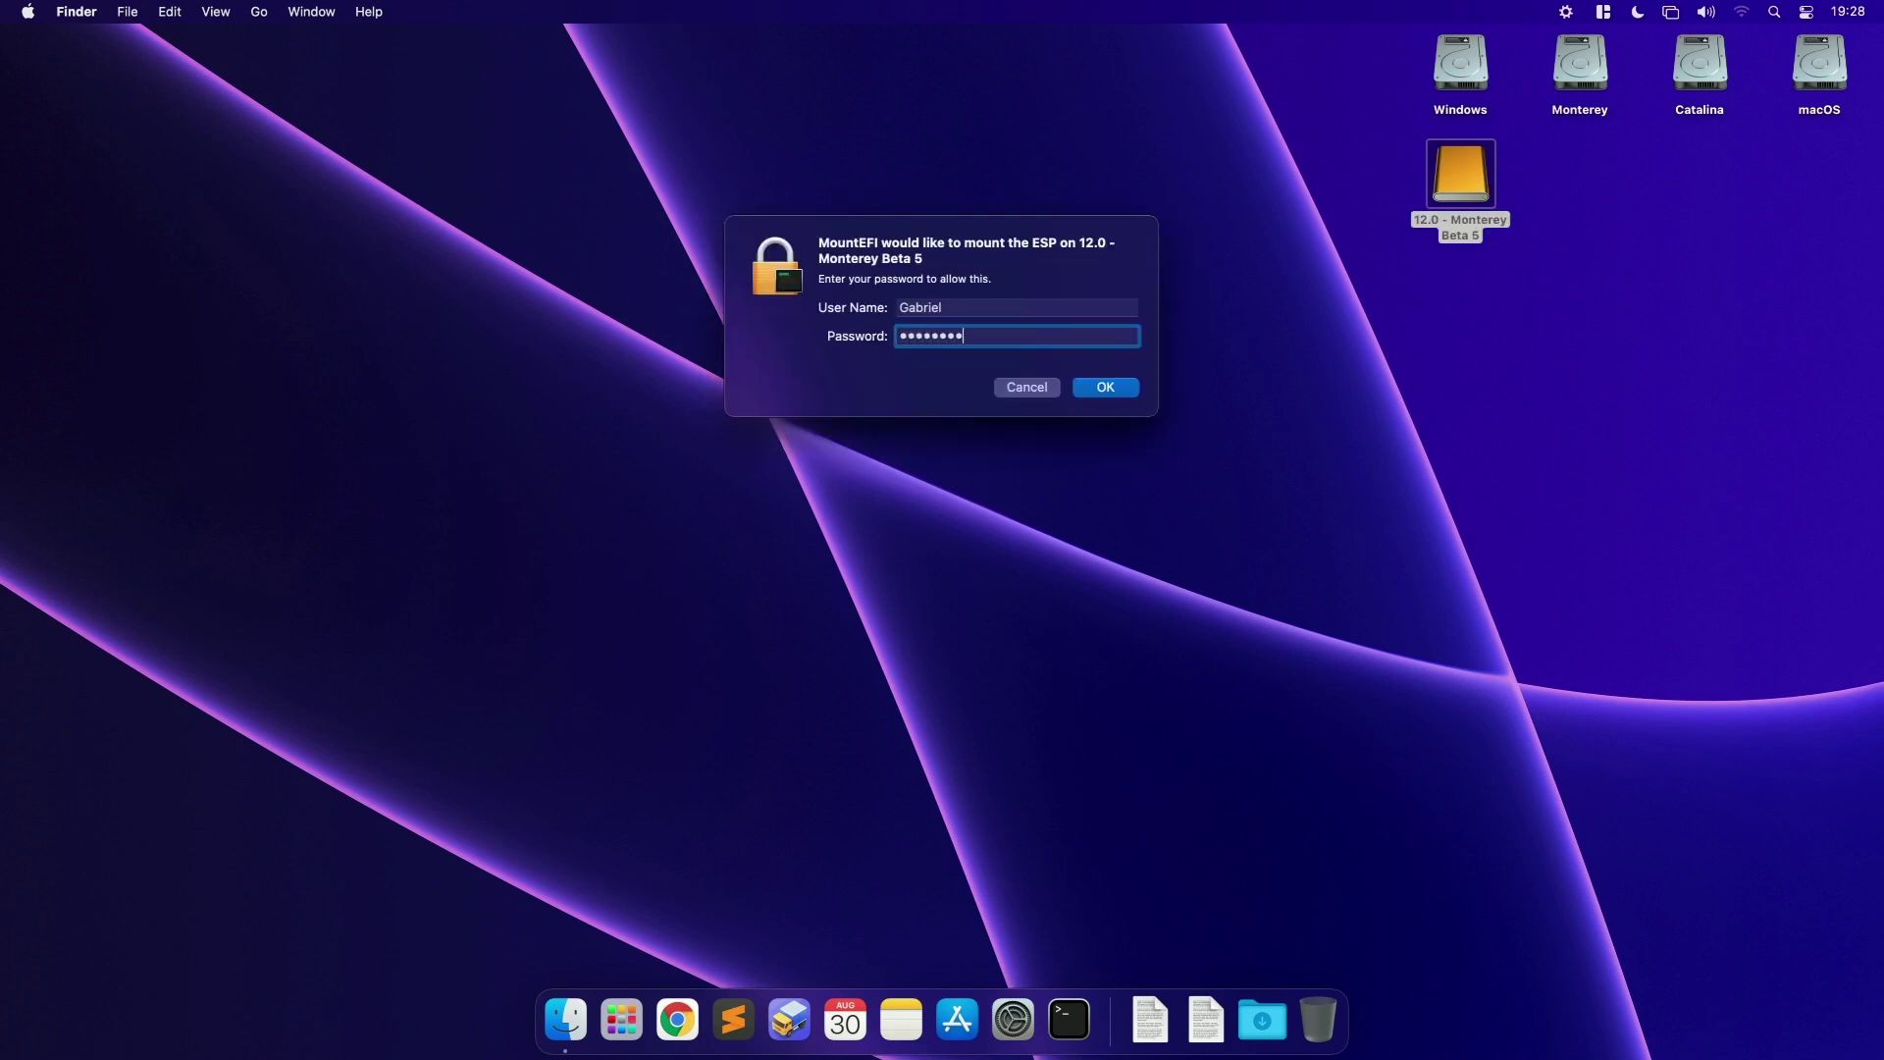
key("Return")
left_click_drag(1774, 186, 1580, 186)
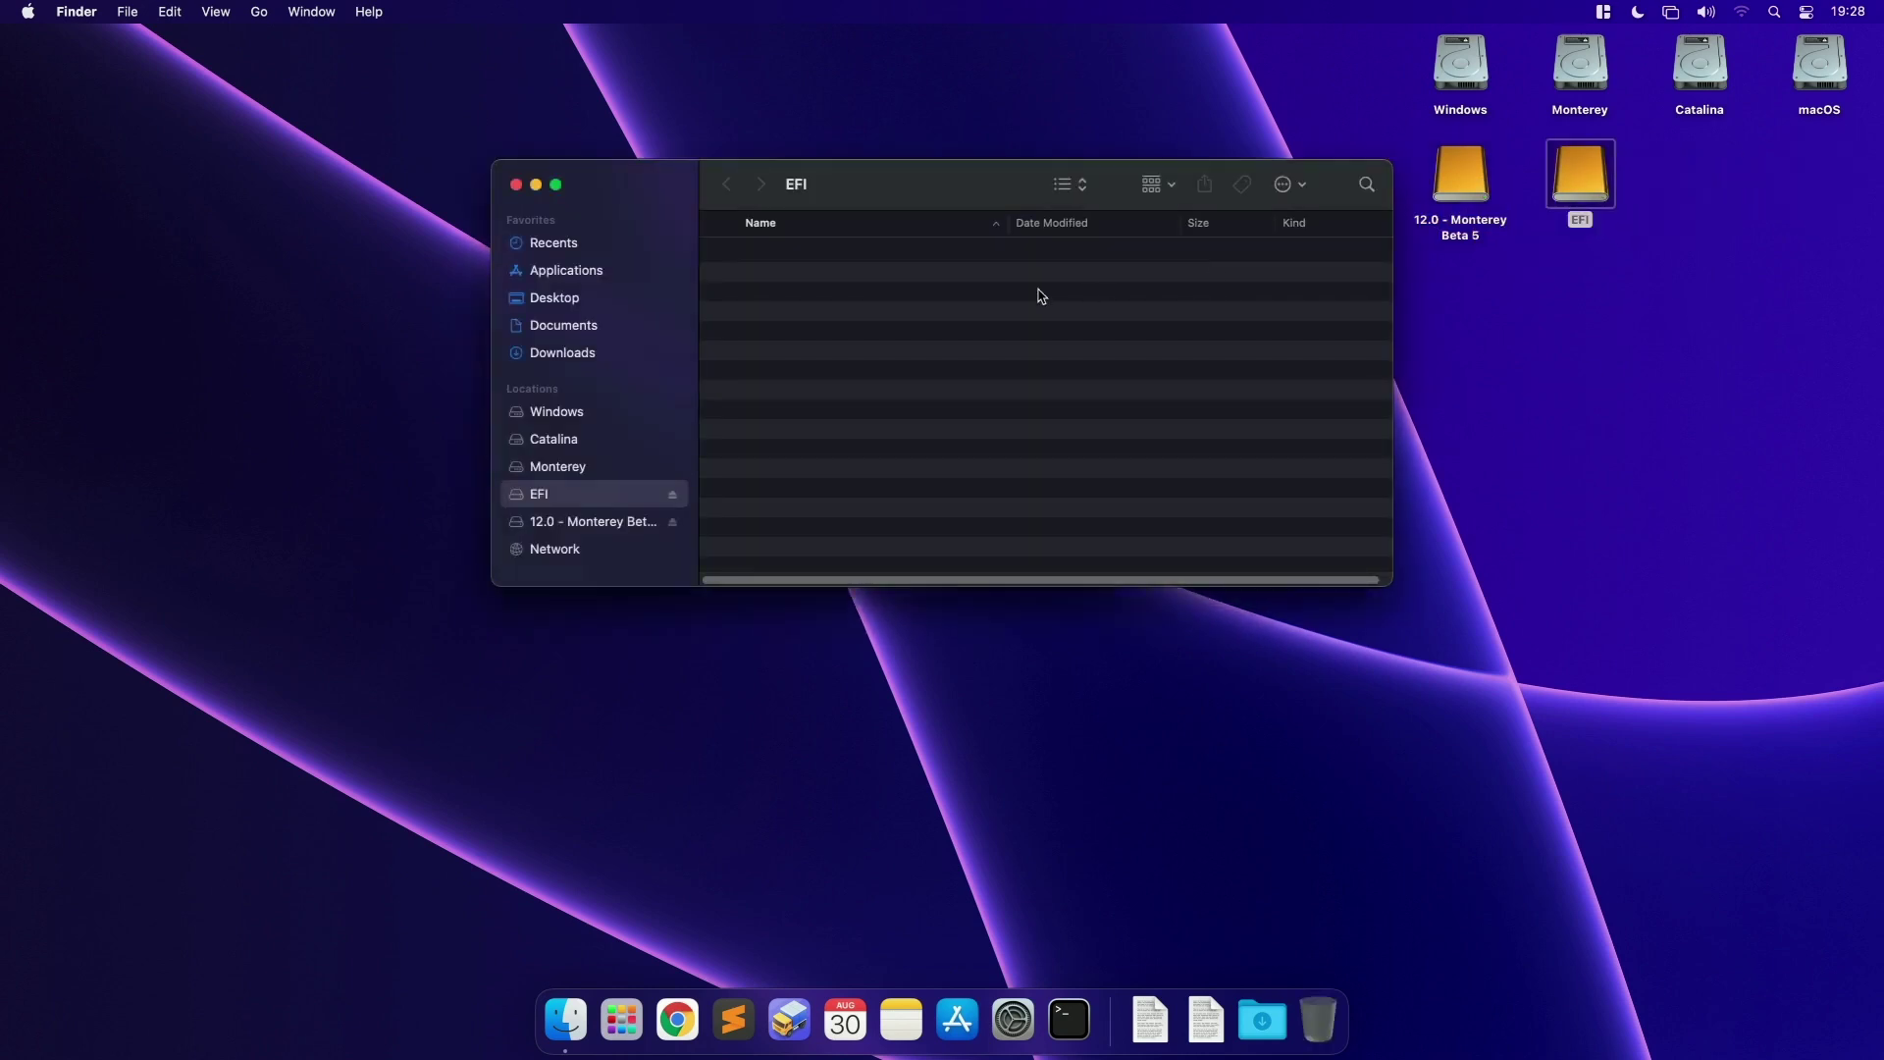